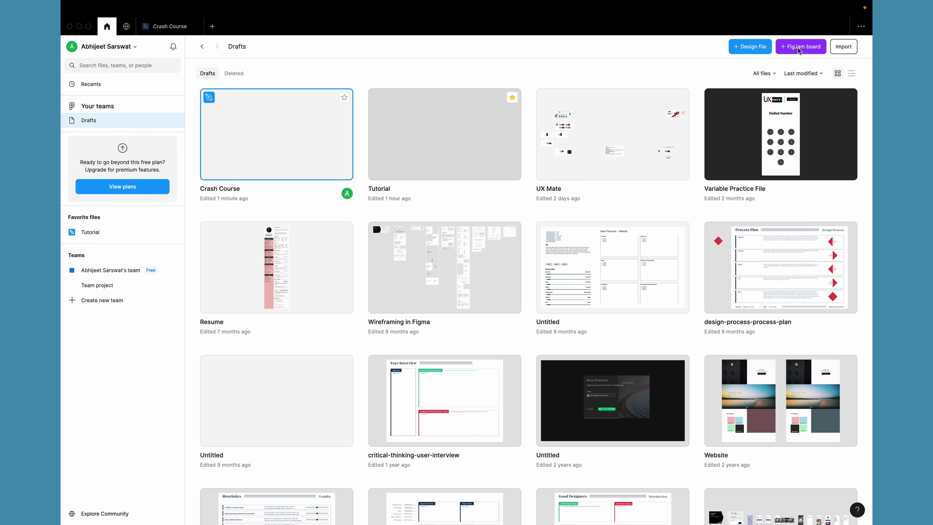
Step: View the available file import sources and the Community page, and return to the drafts
{"action": "left_click", "coordinate": [844, 50]}
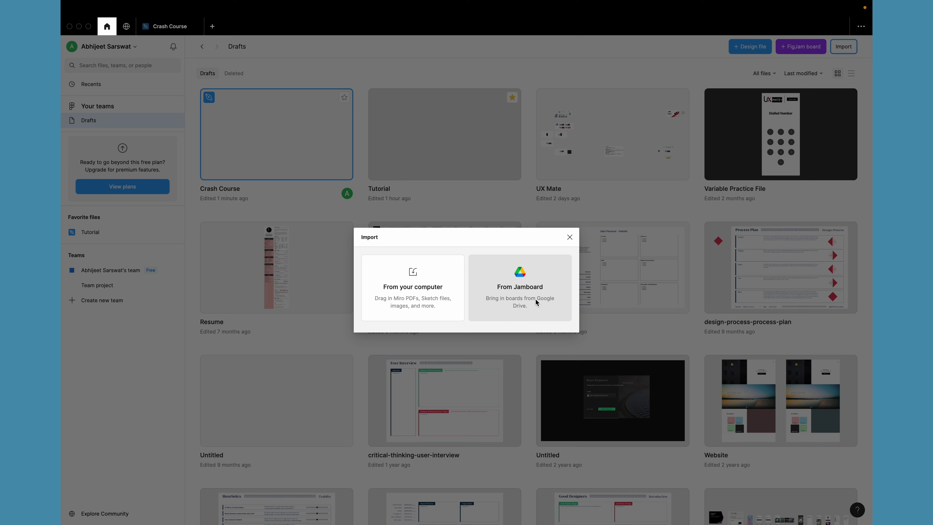
{"action": "left_click", "coordinate": [569, 237]}
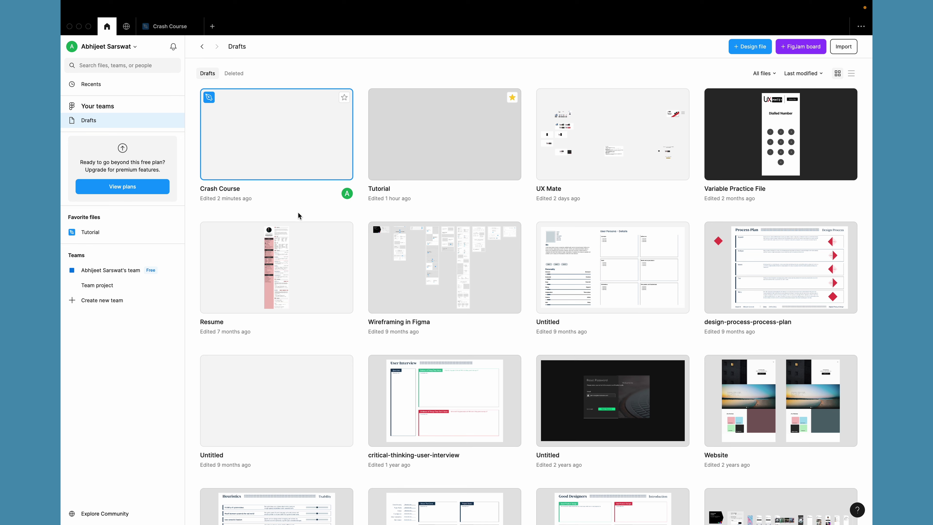
{"action": "left_click", "coordinate": [126, 29]}
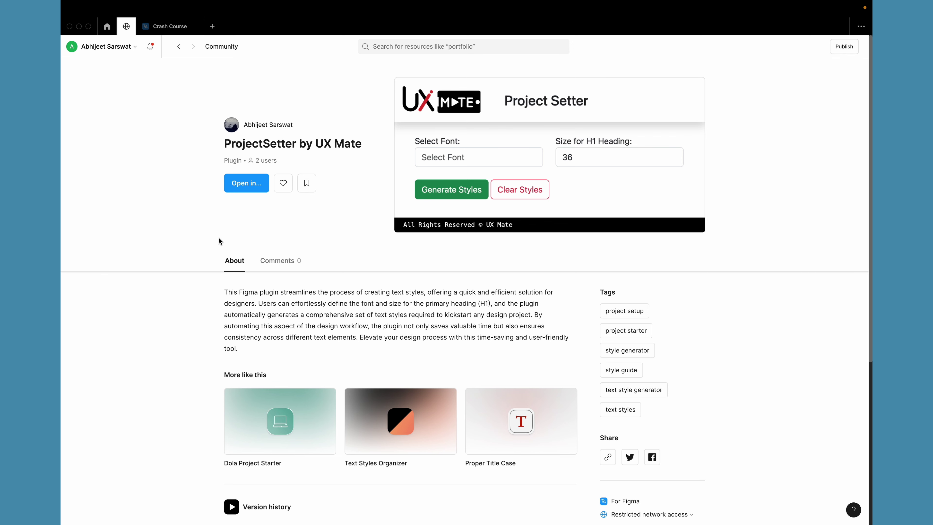
{"action": "left_click", "coordinate": [107, 26]}
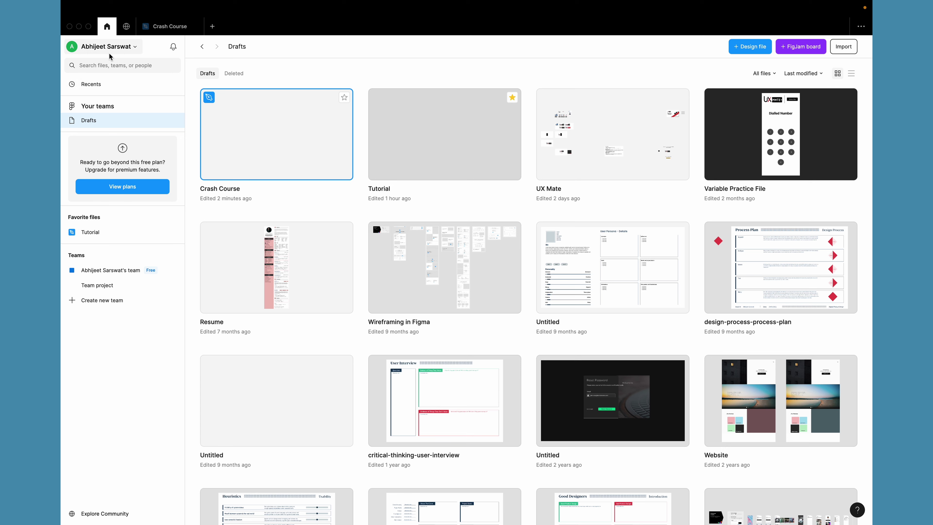
Step: Examine the account options, including theme, settings, adding an account and logging out
{"action": "left_click", "coordinate": [122, 51]}
{"action": "mouse_move", "coordinate": [121, 128]}
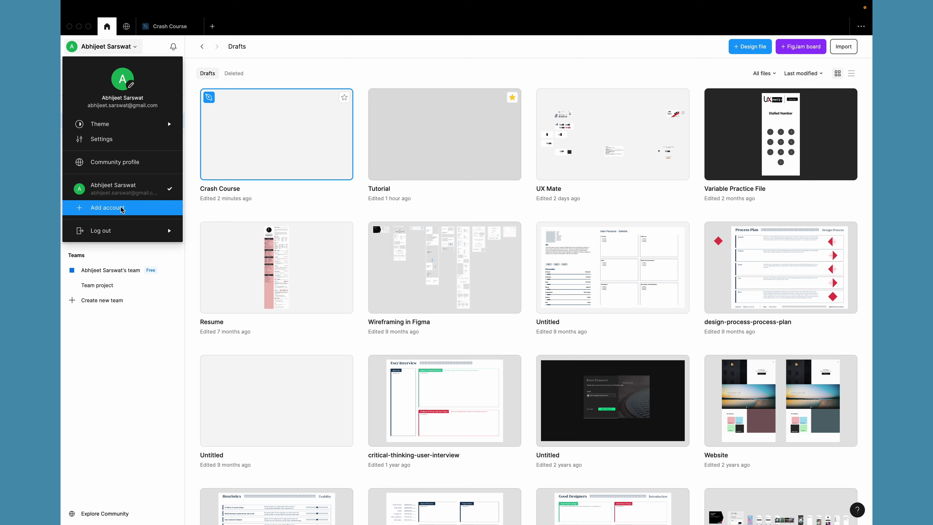
{"action": "mouse_move", "coordinate": [121, 232]}
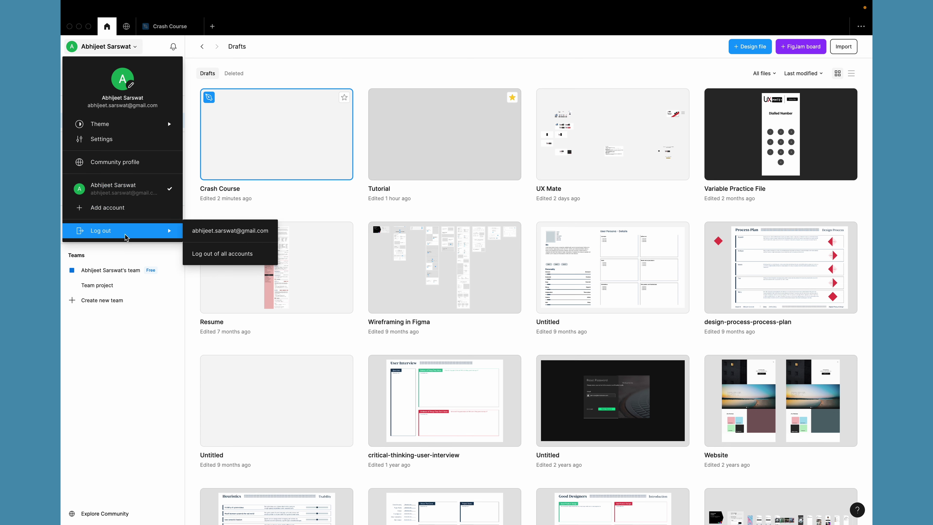
{"action": "left_click", "coordinate": [141, 393]}
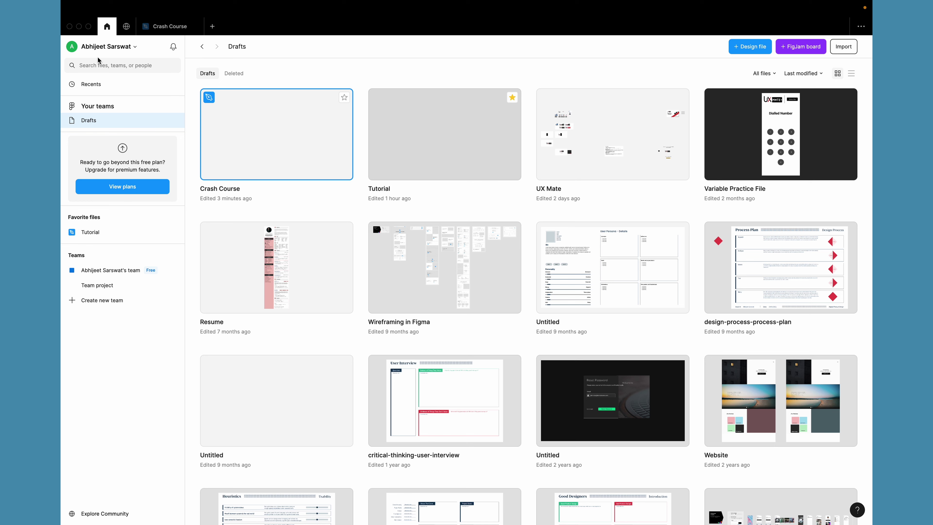
{"action": "left_click", "coordinate": [112, 51]}
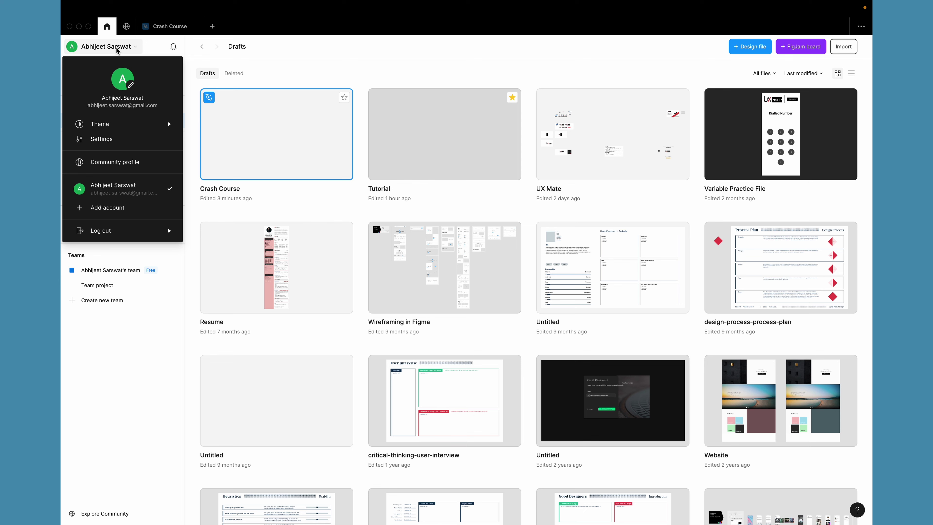
{"action": "left_click", "coordinate": [117, 50]}
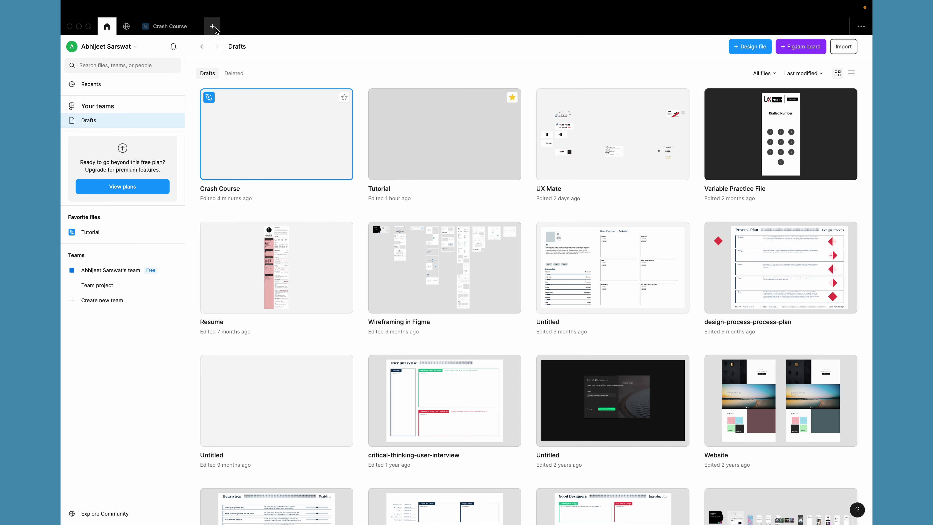
Step: Create a blank design file in a new tab and close it
{"action": "mouse_move", "coordinate": [166, 29]}
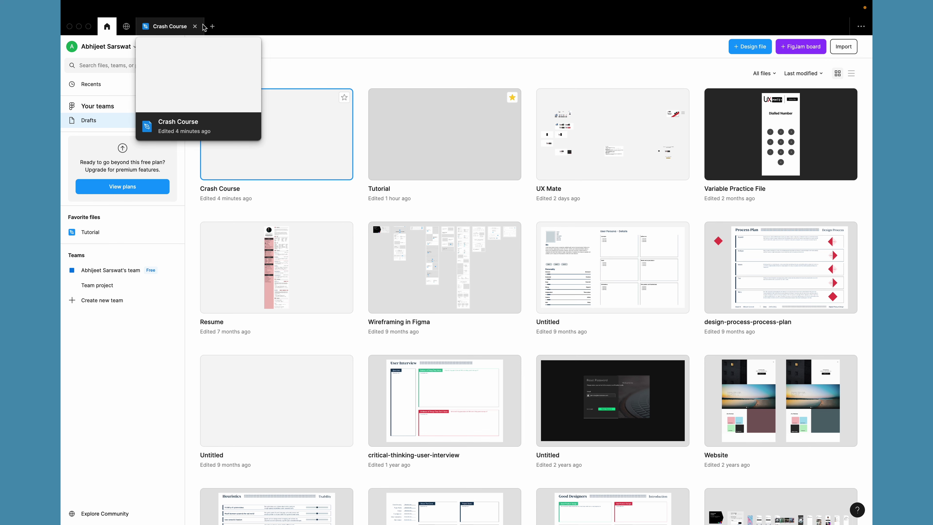
{"action": "left_click", "coordinate": [213, 27]}
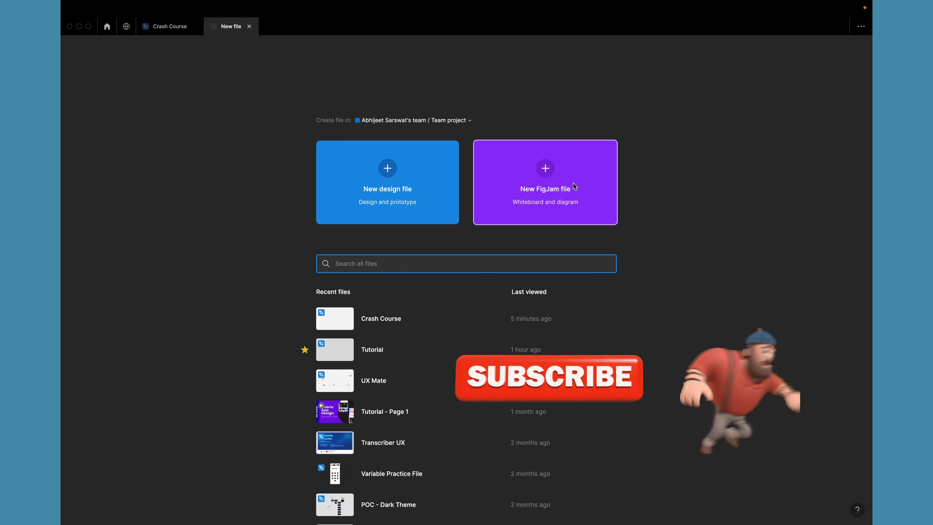
{"action": "left_click", "coordinate": [391, 197]}
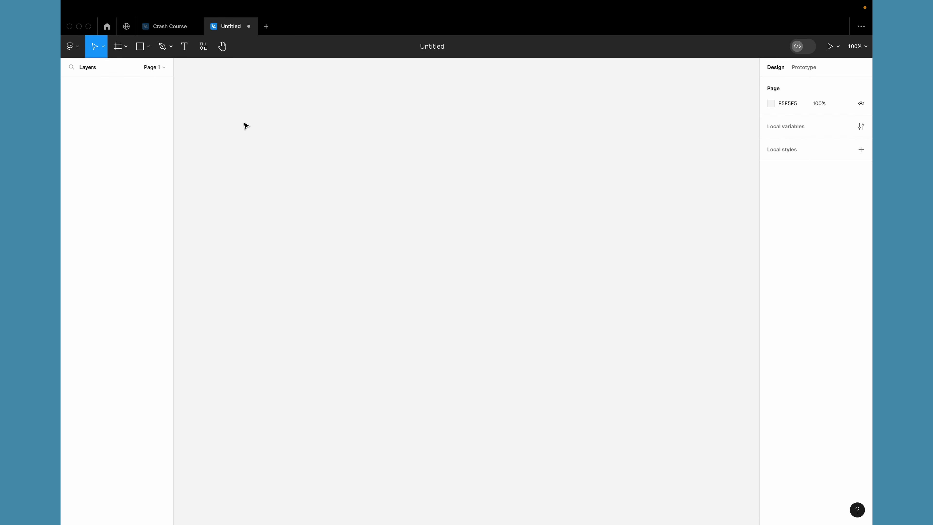
{"action": "left_click", "coordinate": [249, 27]}
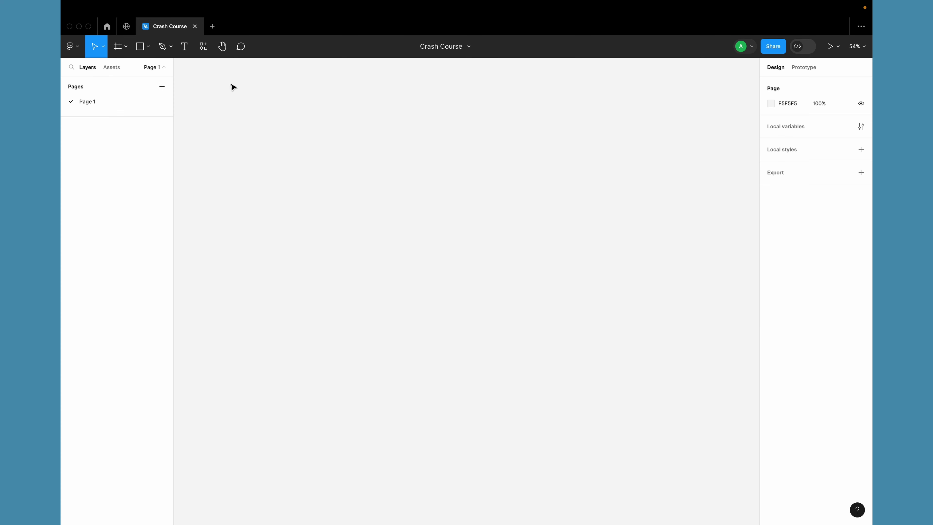
Step: Delete the blank Untitled draft directly below the Resume file from the drafts
{"action": "left_click", "coordinate": [105, 27]}
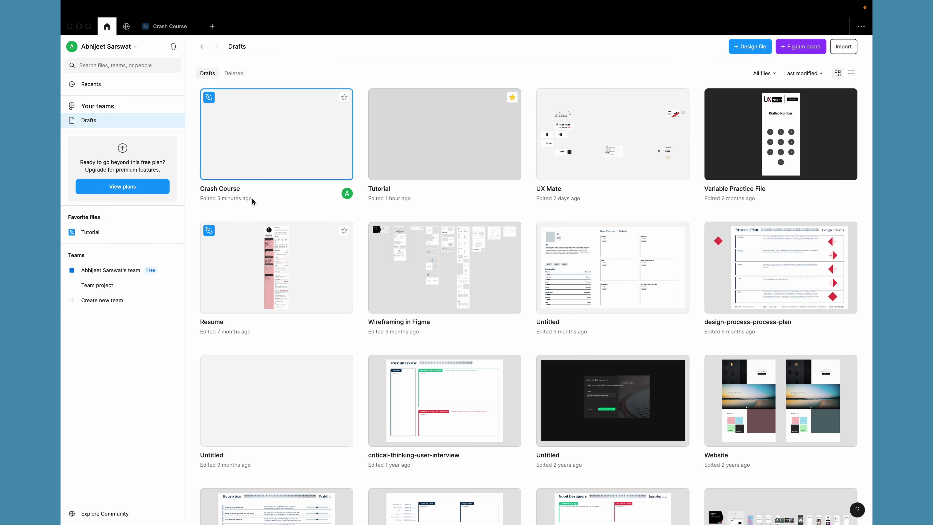
{"action": "scroll", "coordinate": [298, 209], "scroll_direction": "down", "scroll_amount": 6}
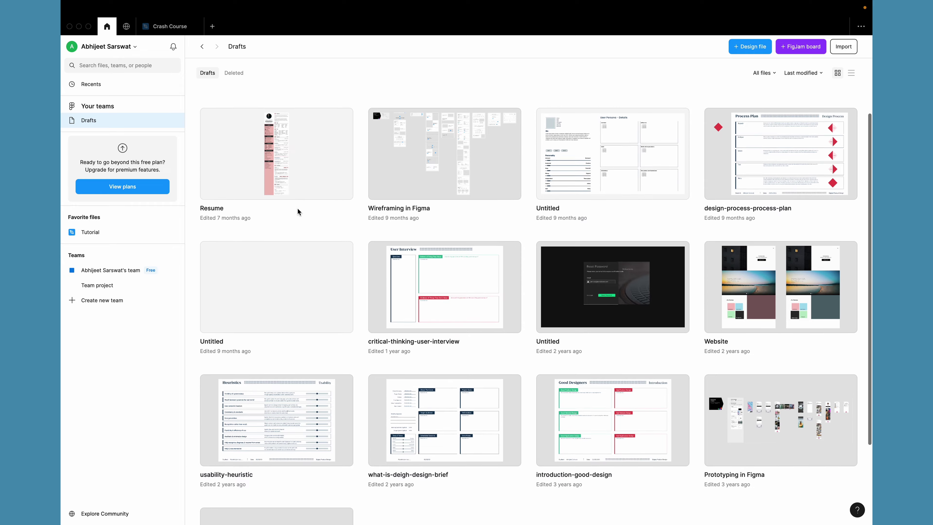
{"action": "scroll", "coordinate": [298, 211], "scroll_direction": "up", "scroll_amount": 5}
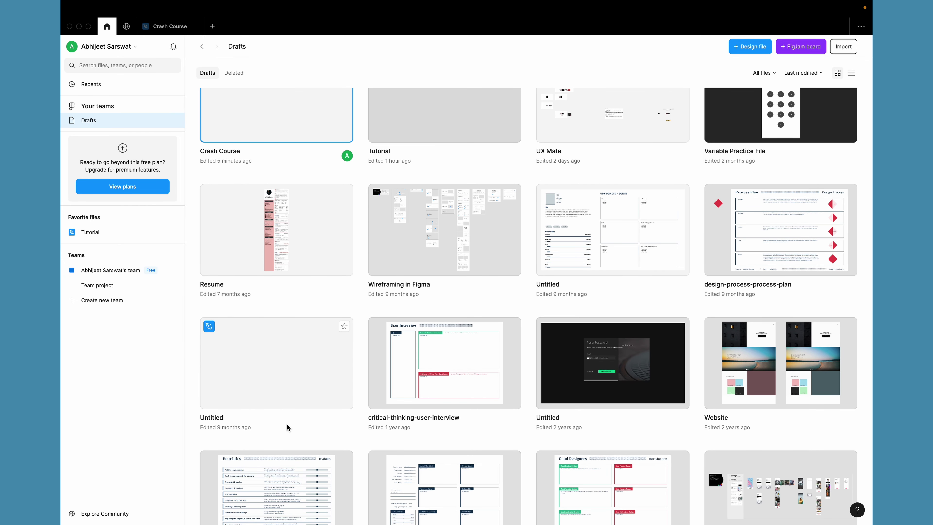
{"action": "scroll", "coordinate": [287, 427], "scroll_direction": "up", "scroll_amount": 1}
{"action": "right_click", "coordinate": [287, 426]}
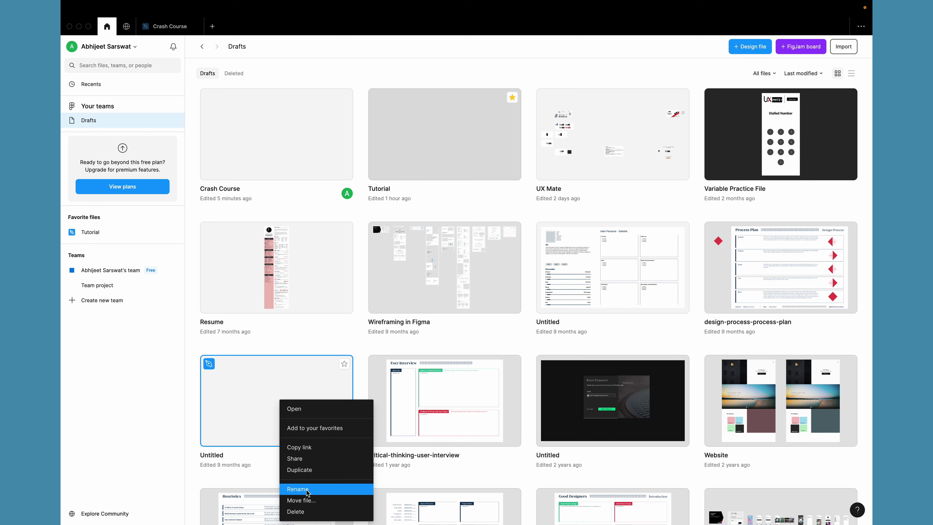
{"action": "left_click", "coordinate": [297, 512]}
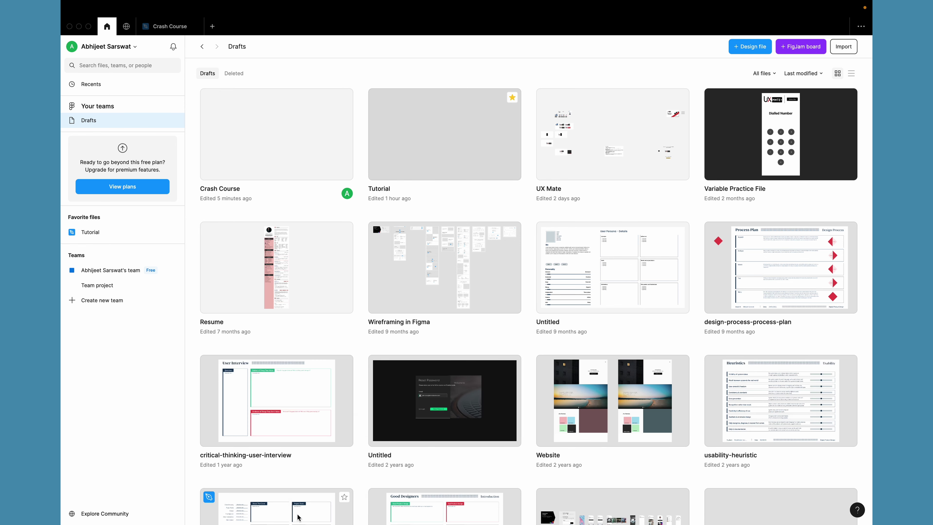
Step: Check the file actions available for the Crash Course draft, view its open file, and return to the drafts
{"action": "right_click", "coordinate": [293, 139]}
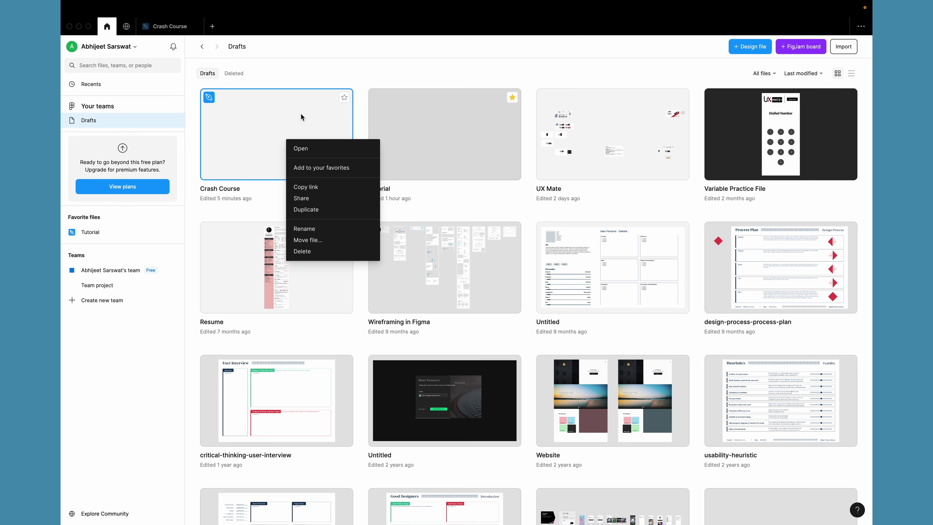
{"action": "left_click", "coordinate": [360, 101]}
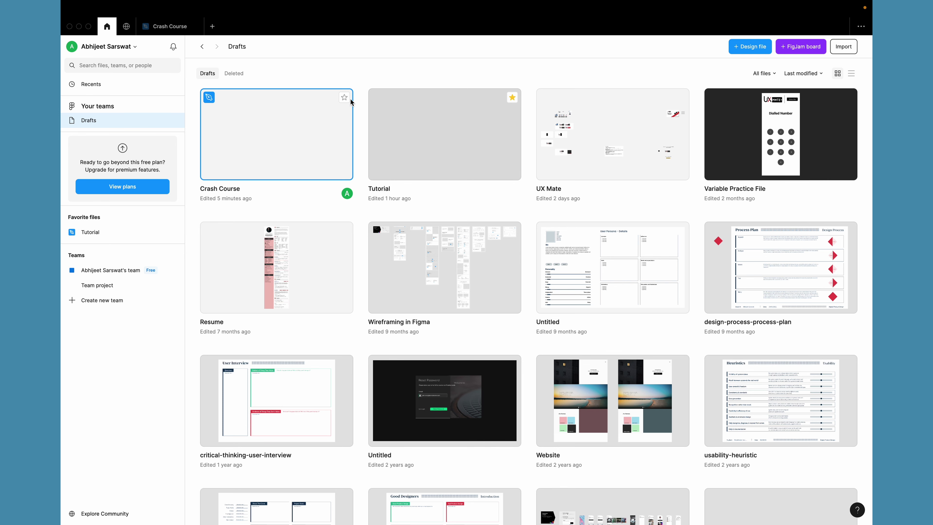
{"action": "left_click", "coordinate": [168, 27]}
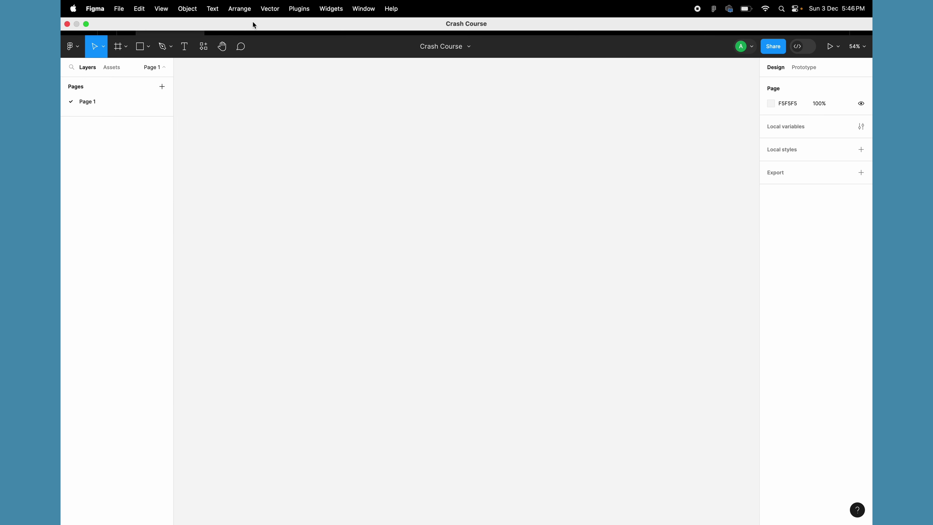
{"action": "left_click", "coordinate": [107, 26]}
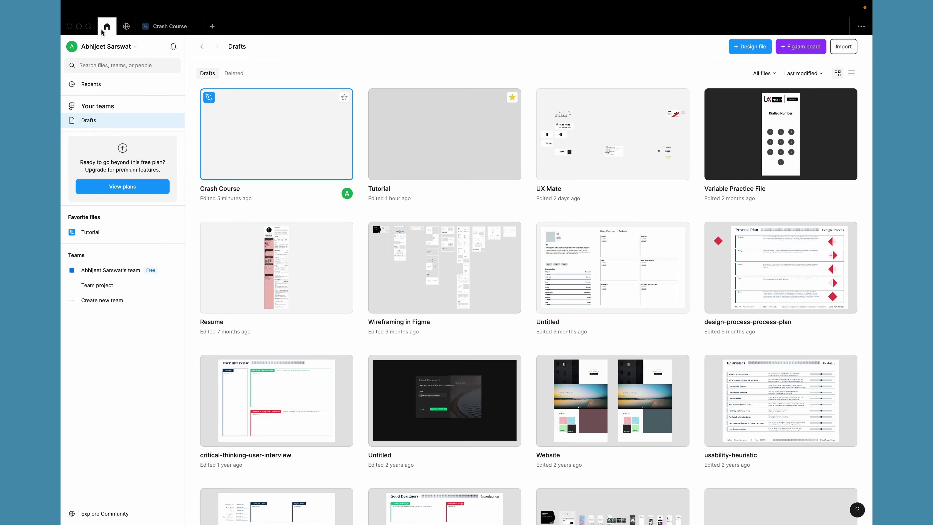
Step: Open the Tutorial draft alongside Crash Course, switch between the two files, and close Tutorial
{"action": "double_click", "coordinate": [436, 100]}
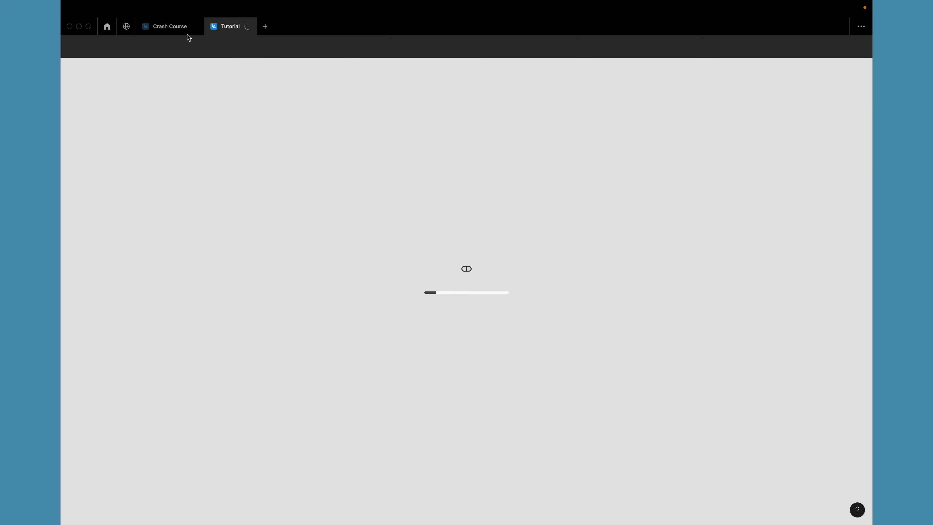
{"action": "left_click", "coordinate": [173, 29]}
{"action": "left_click", "coordinate": [229, 28]}
{"action": "left_click", "coordinate": [170, 27]}
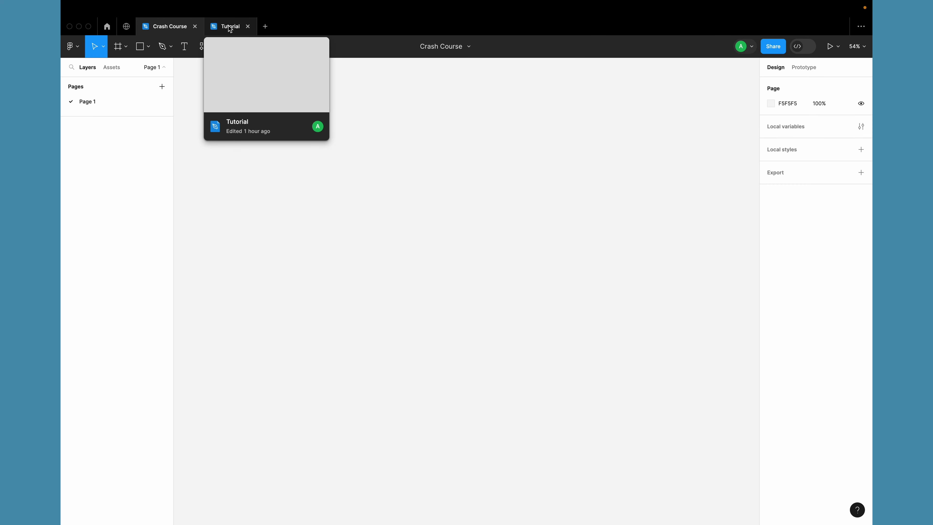
{"action": "left_click", "coordinate": [229, 29]}
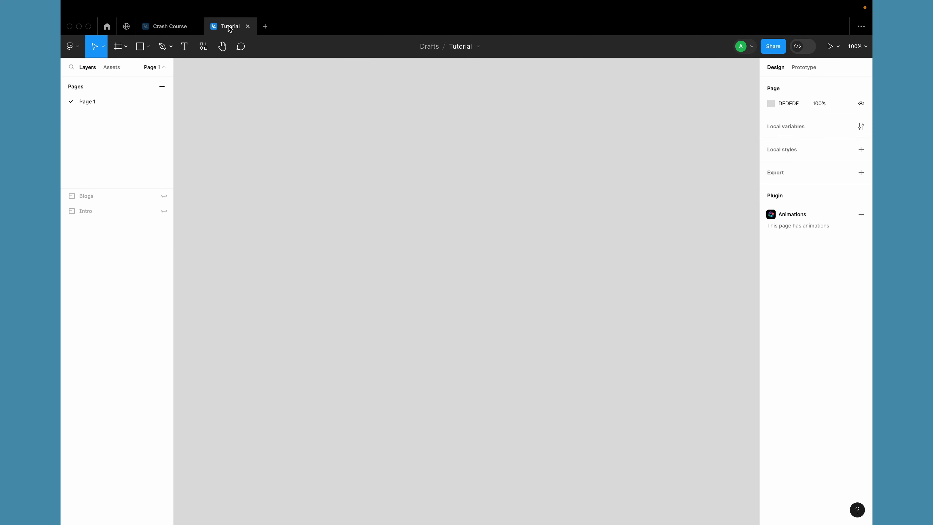
{"action": "left_click", "coordinate": [176, 26]}
{"action": "left_click", "coordinate": [247, 26]}
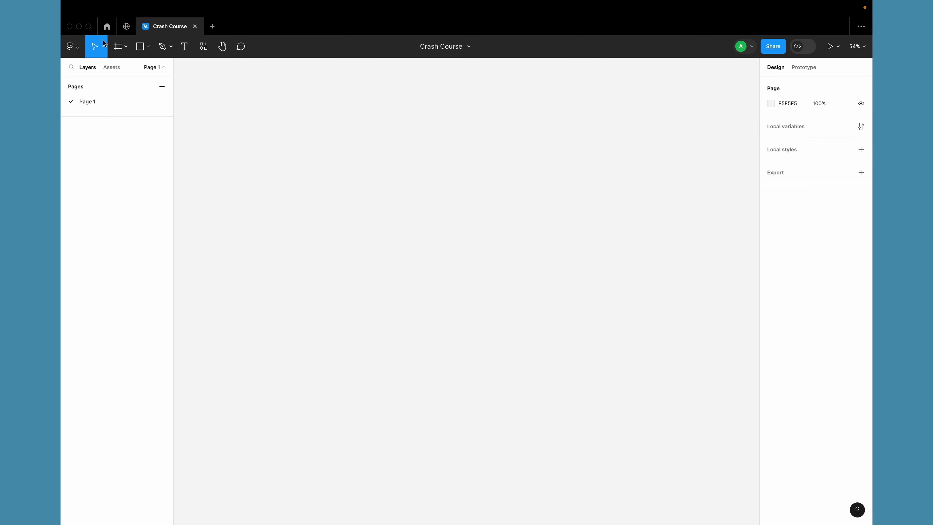
Step: Examine the main menu's command groups, including the Plugins, View, and Help and account entries
{"action": "left_click", "coordinate": [76, 52]}
{"action": "mouse_move", "coordinate": [91, 229]}
{"action": "mouse_move", "coordinate": [103, 140]}
{"action": "mouse_move", "coordinate": [110, 178]}
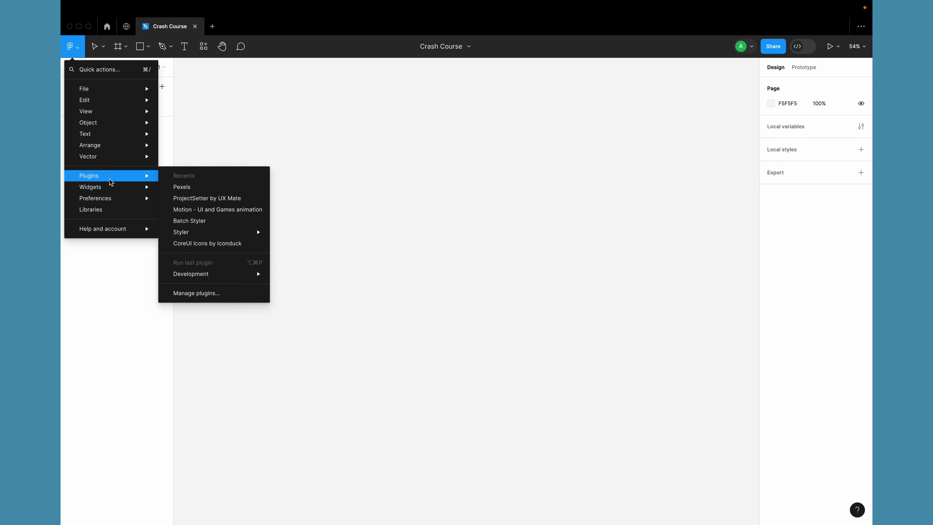
{"action": "mouse_move", "coordinate": [102, 113]}
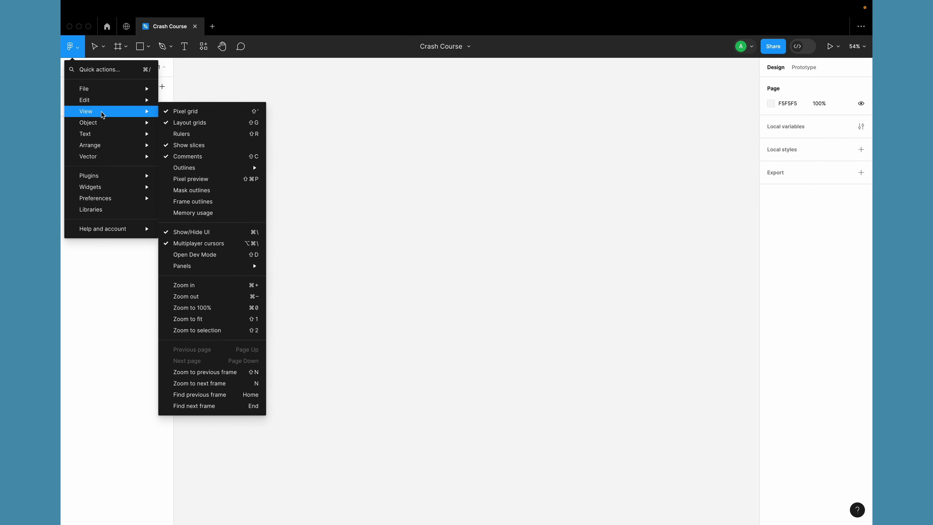
{"action": "mouse_move", "coordinate": [104, 157]}
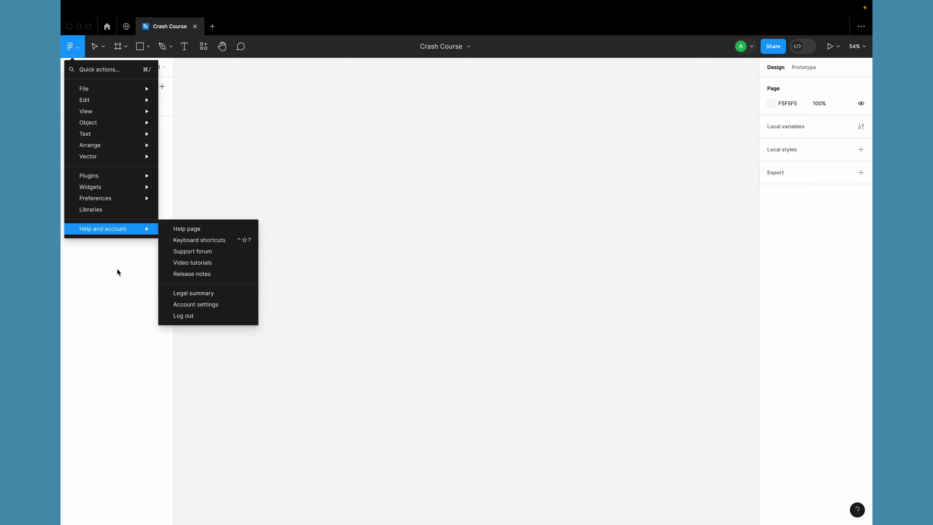
Step: Search the quick actions for "file" and clear the search text
{"action": "left_click", "coordinate": [112, 70]}
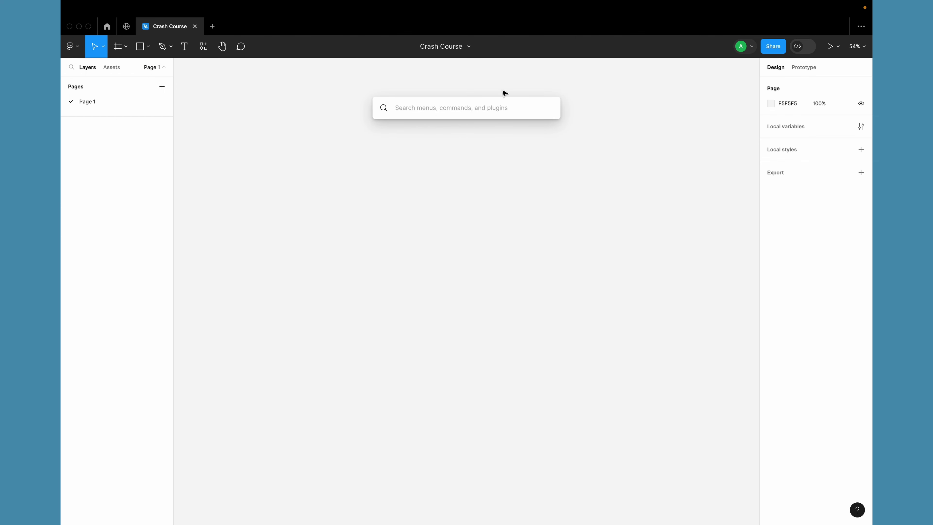
{"action": "left_click", "coordinate": [471, 192]}
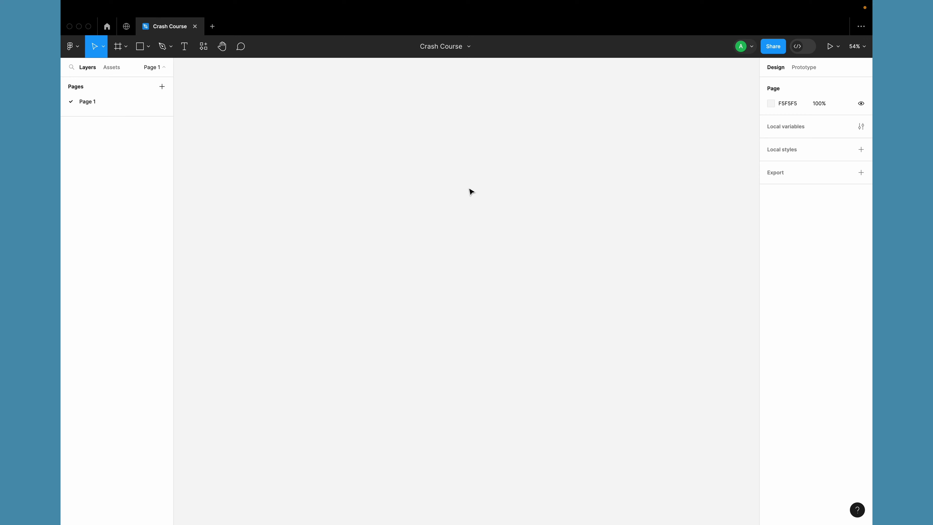
{"action": "key", "text": "ctrl+slash"}
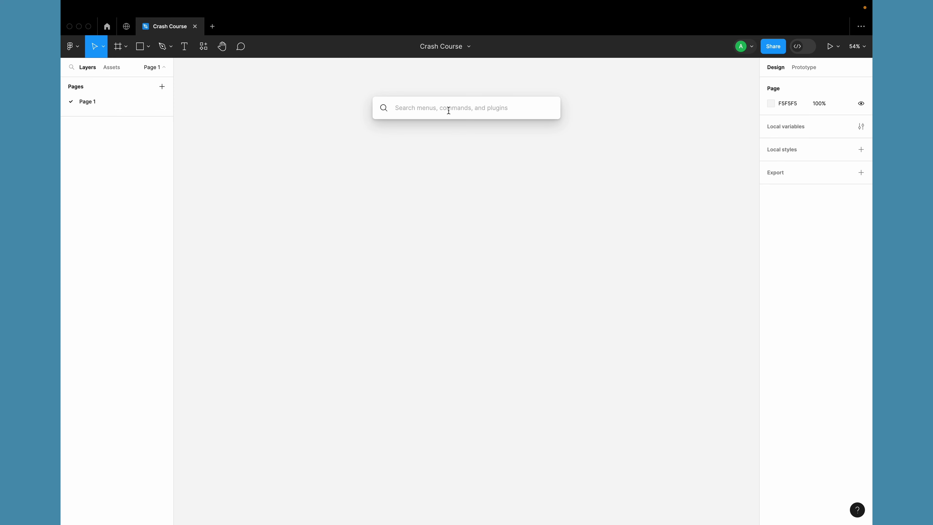
{"action": "type", "text": "fil"}
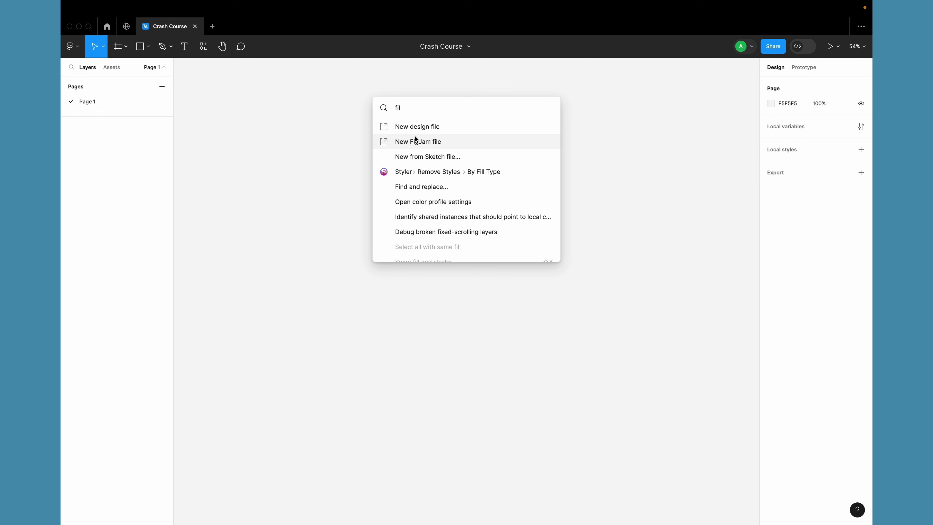
{"action": "type", "text": "e"}
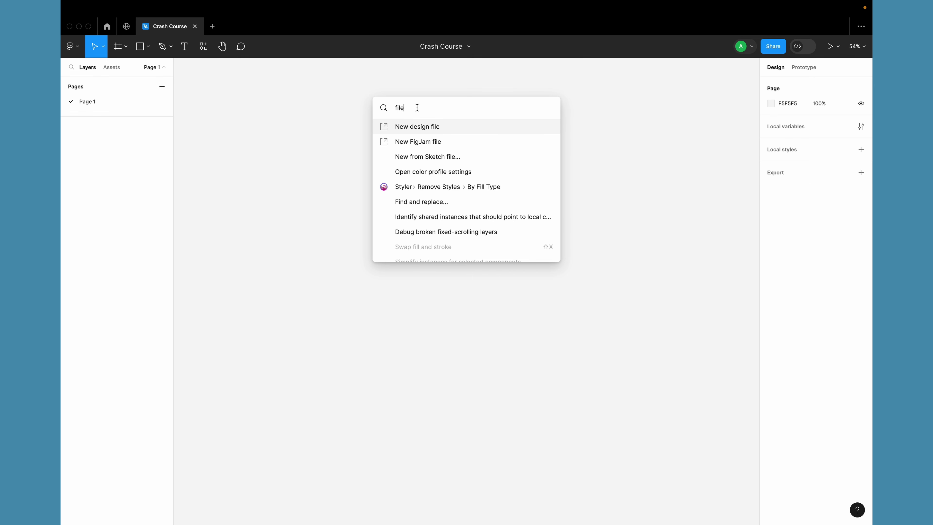
{"action": "key", "text": "BackSpace"}
{"action": "key", "text": "BackSpace"}
{"action": "key", "text": "BackSpace"}
{"action": "key", "text": "BackSpace"}
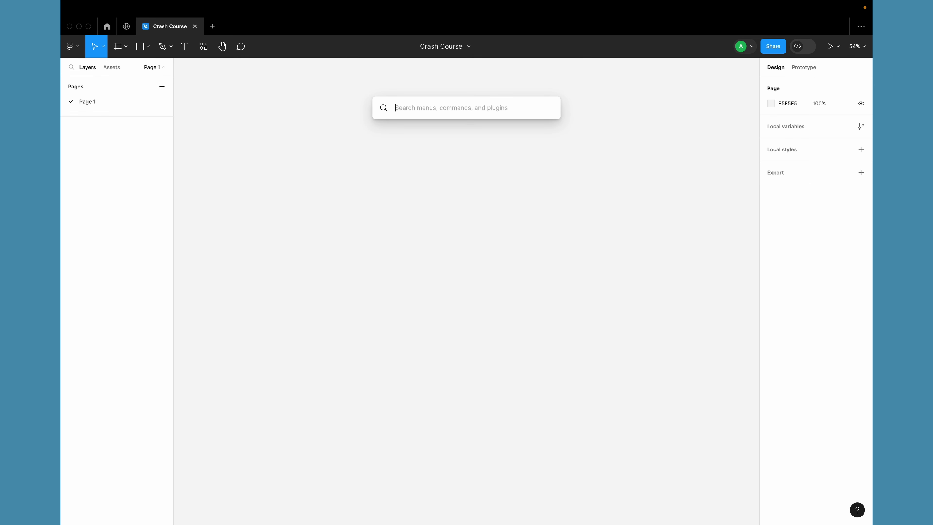
Step: Search the quick actions for "view", clear the search text, and close the search
{"action": "type", "text": "view"}
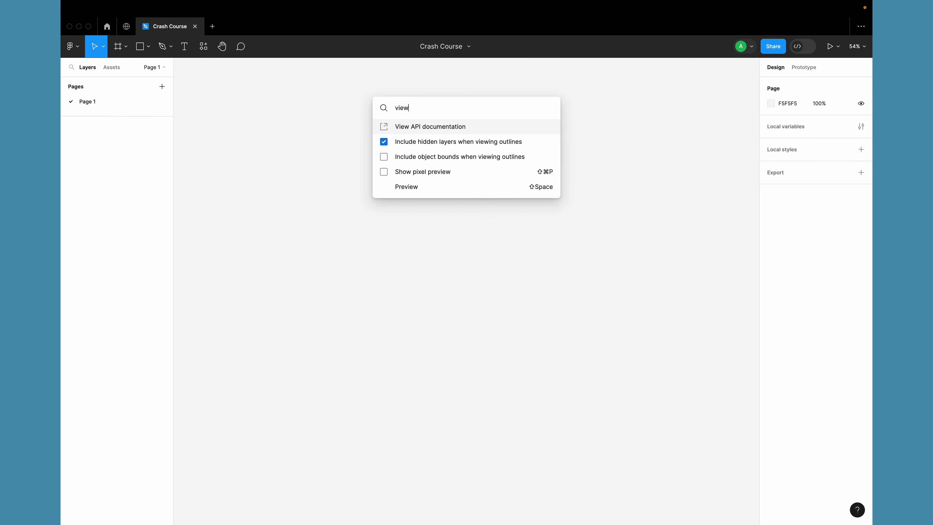
{"action": "key", "text": "BackSpace"}
{"action": "key", "text": "BackSpace"}
{"action": "key", "text": "BackSpace"}
{"action": "key", "text": "BackSpace"}
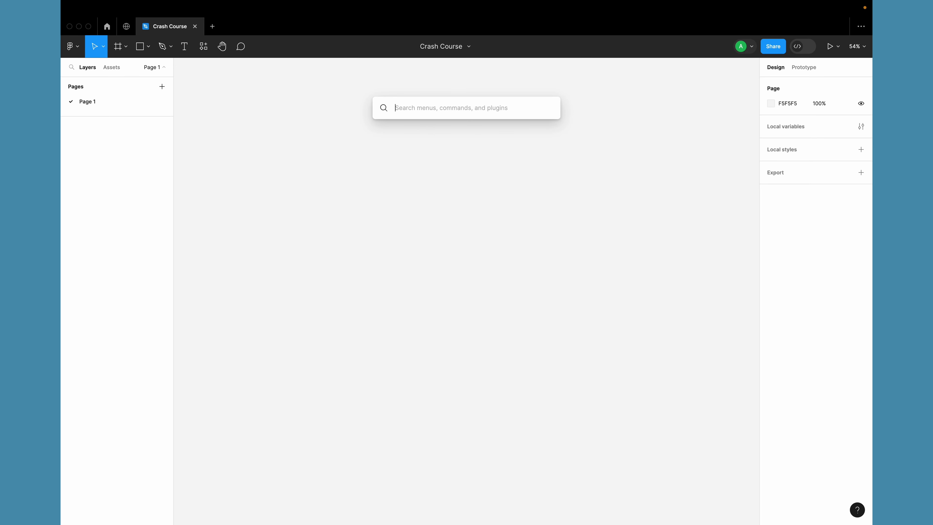
{"action": "key", "text": "Escape"}
Step: Check the File commands in the main menu, search the quick actions for "file", and dismiss the search
{"action": "left_click", "coordinate": [71, 47]}
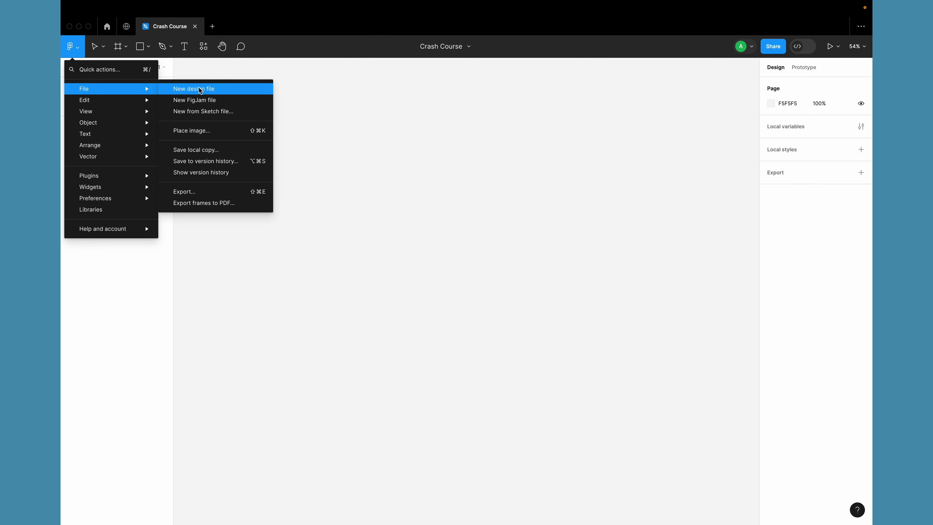
{"action": "left_click", "coordinate": [392, 151]}
{"action": "key", "text": "super+k"}
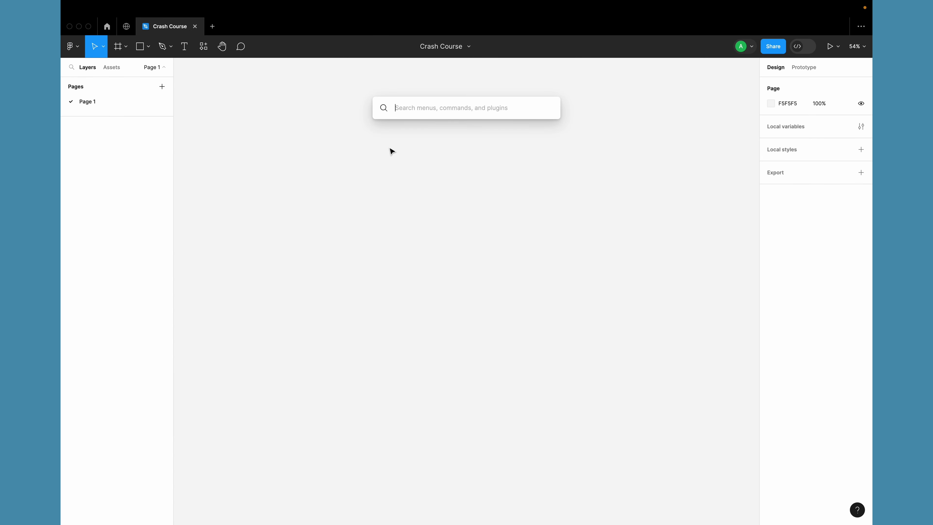
{"action": "type", "text": "file"}
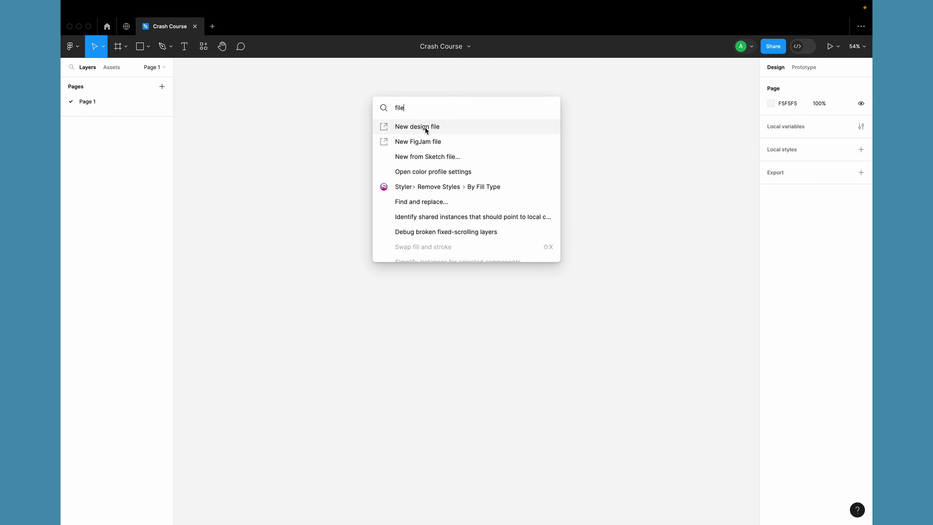
{"action": "left_click", "coordinate": [309, 166]}
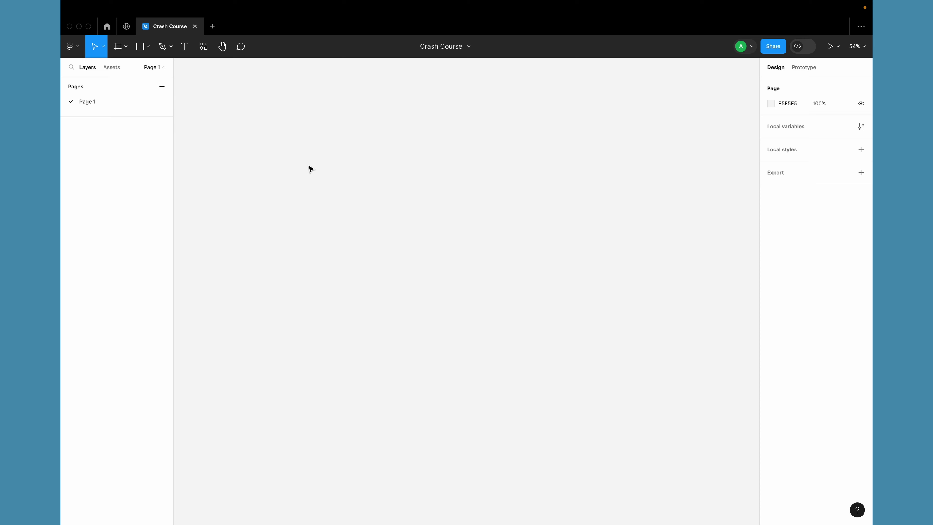
{"action": "key", "text": "super+slash"}
{"action": "key", "text": "Escape"}
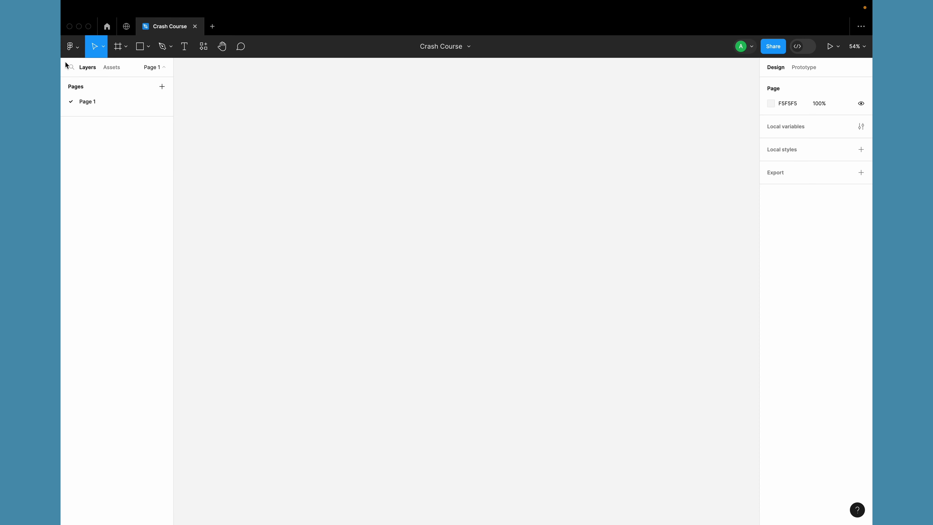
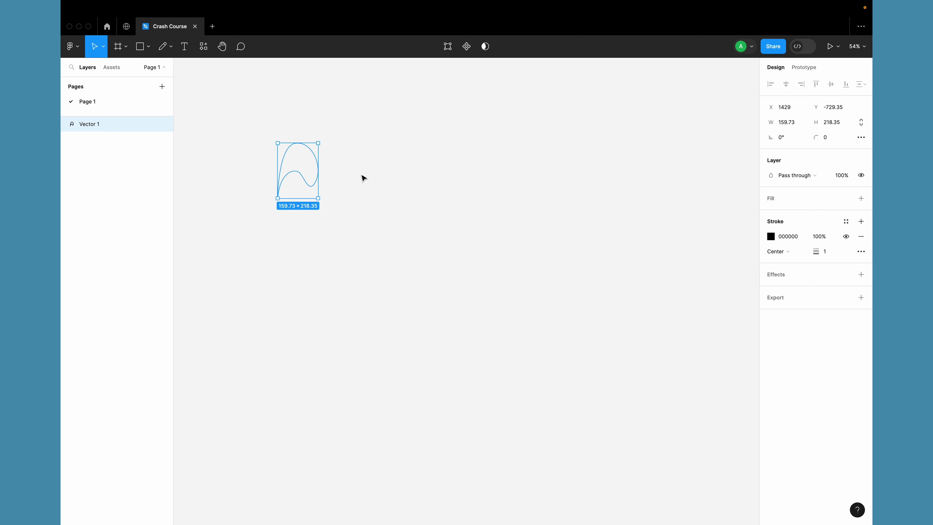
Step: Add a fill to the closed curved vector shape and darken it to the grey 797979
{"action": "left_click", "coordinate": [361, 179]}
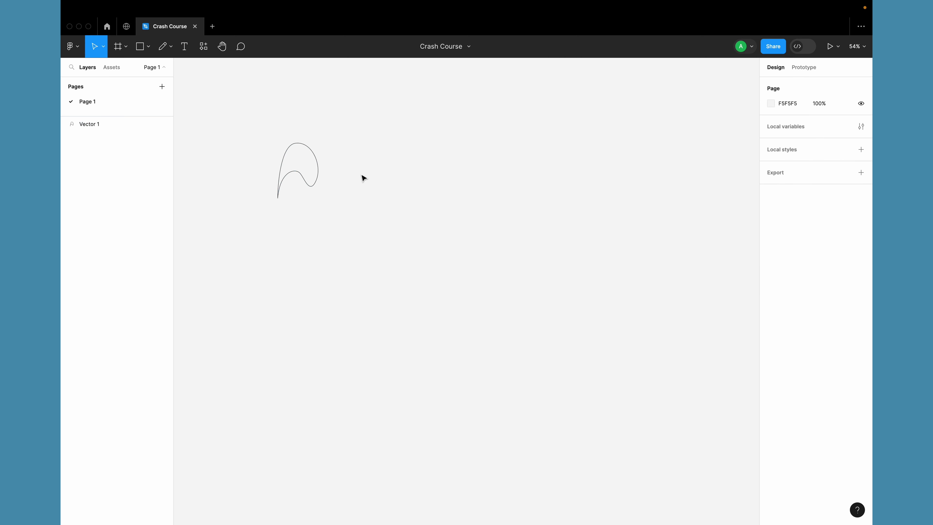
{"action": "left_click", "coordinate": [316, 164]}
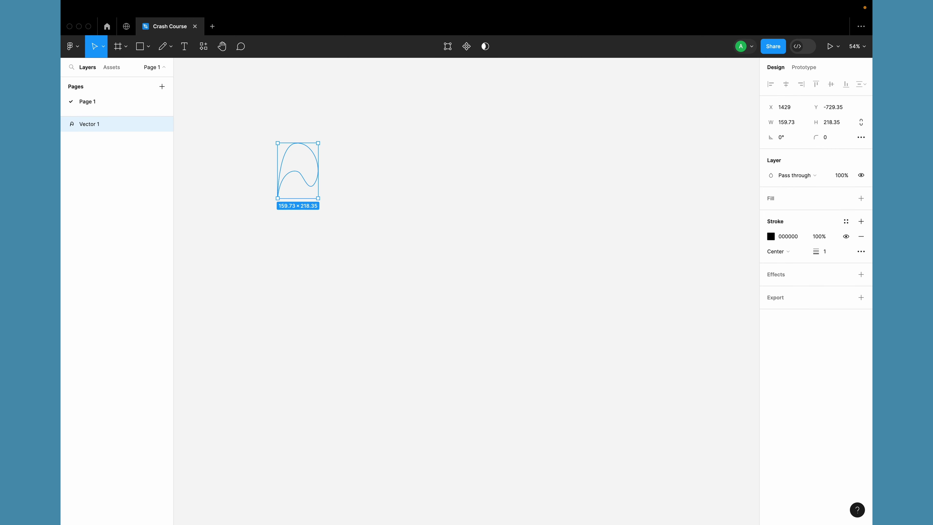
{"action": "left_click", "coordinate": [862, 198]}
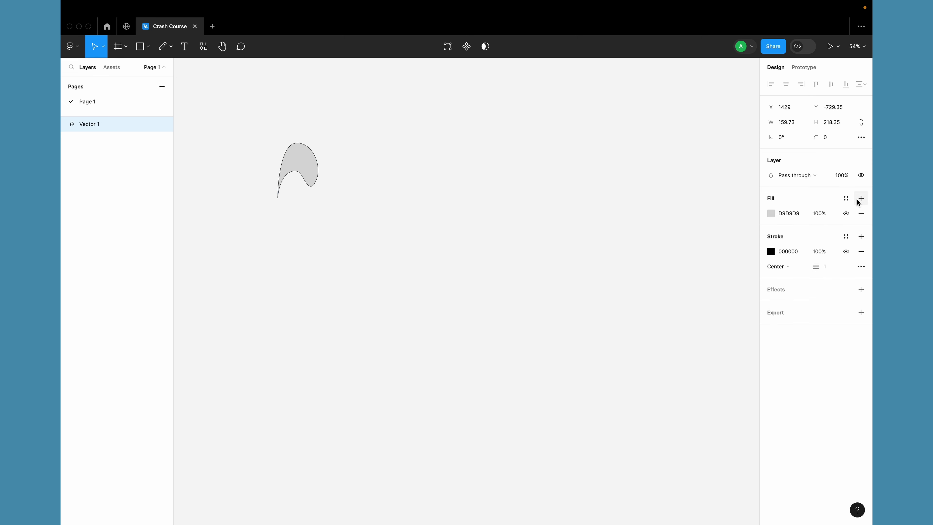
{"action": "left_click", "coordinate": [776, 215]}
{"action": "left_click_drag", "start_coordinate": [722, 244], "coordinate": [624, 308]}
{"action": "left_click", "coordinate": [467, 280]}
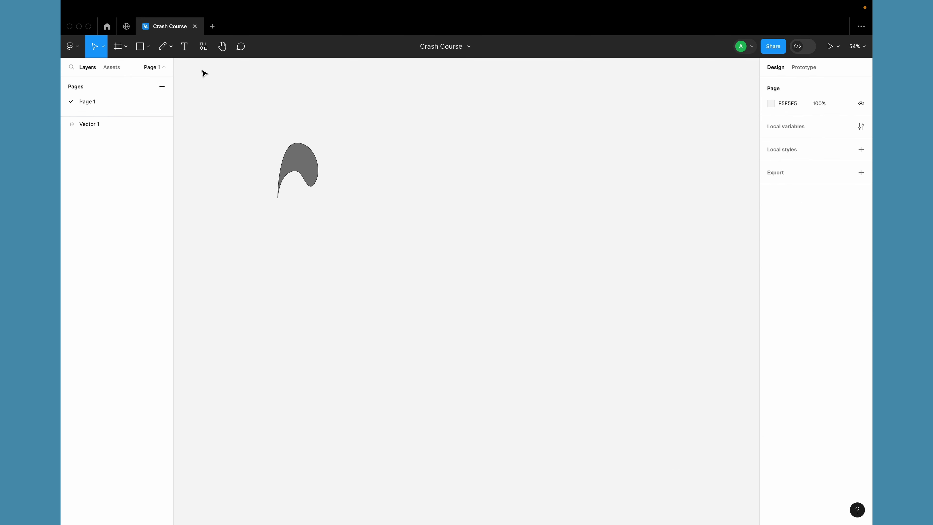
Step: Add a text layer reading "Hello Text" on the canvas to the right of the vector shape
{"action": "left_click", "coordinate": [185, 48]}
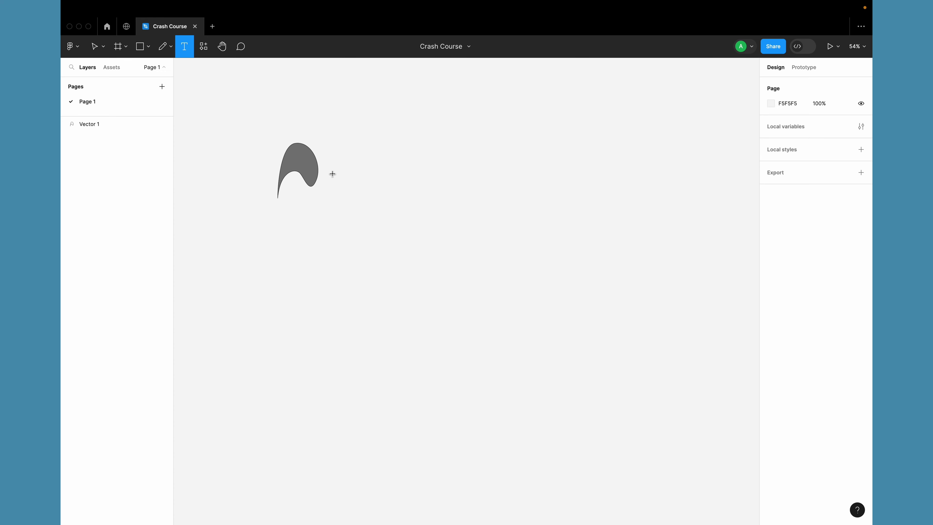
{"action": "scroll", "coordinate": [335, 168], "scroll_direction": "up", "scroll_amount": 5}
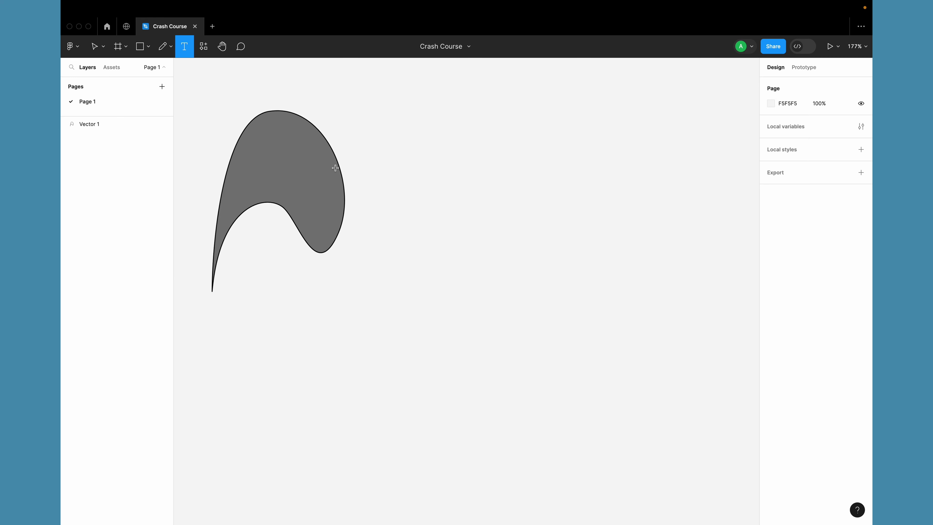
{"action": "left_click", "coordinate": [395, 191]}
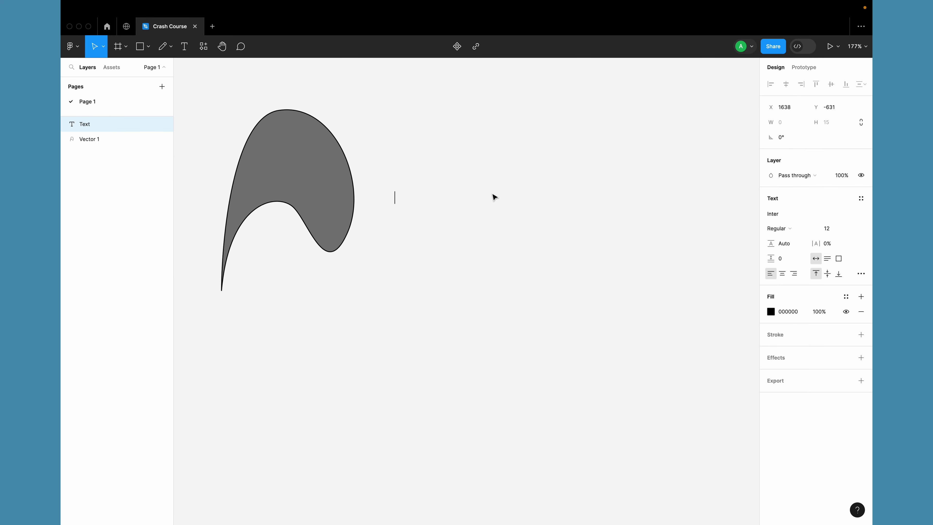
{"action": "type", "text": "Hello Tex"}
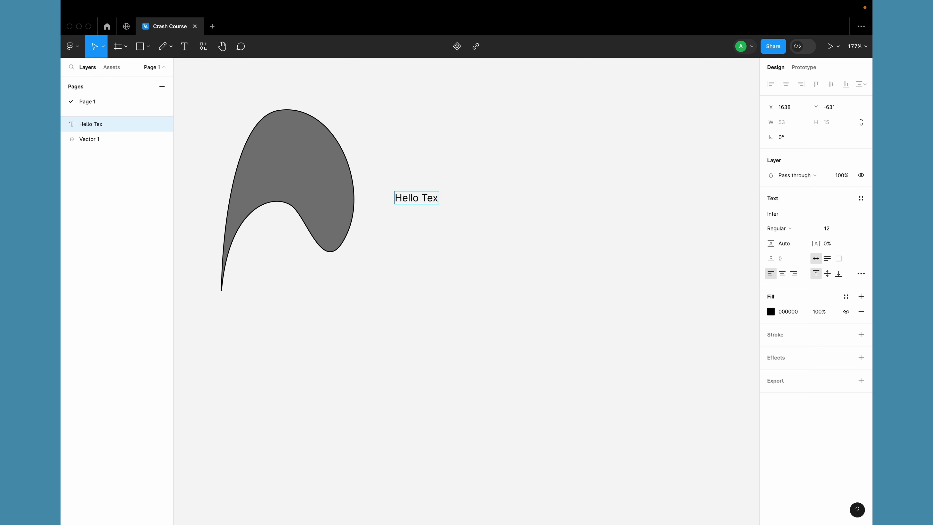
{"action": "type", "text": "t"}
{"action": "key", "text": "Escape"}
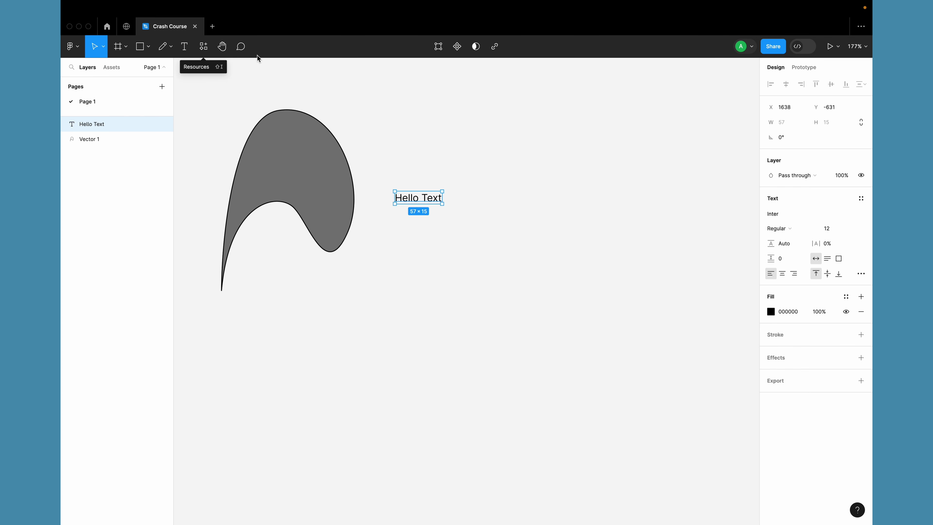
Step: Look through the components, plugins and widgets offered in the resources, and close them
{"action": "left_click", "coordinate": [203, 46]}
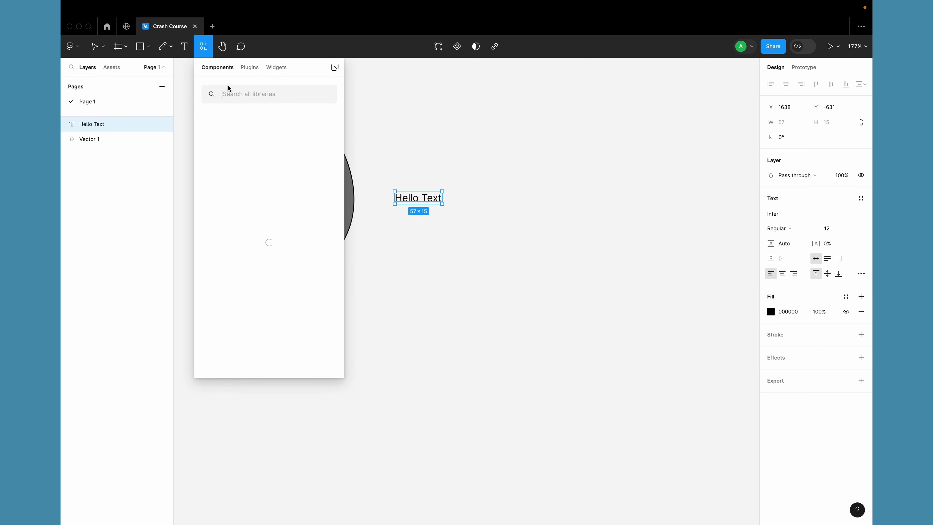
{"action": "left_click", "coordinate": [249, 74]}
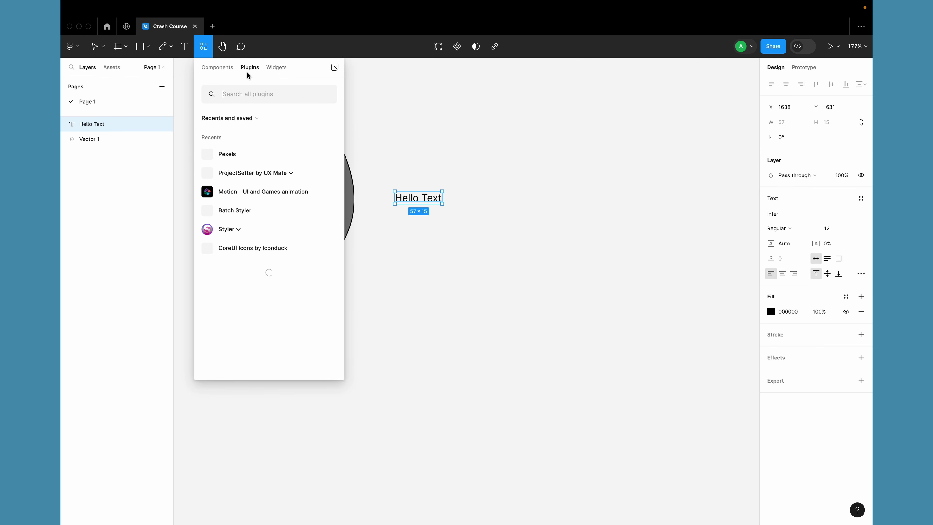
{"action": "left_click", "coordinate": [275, 70]}
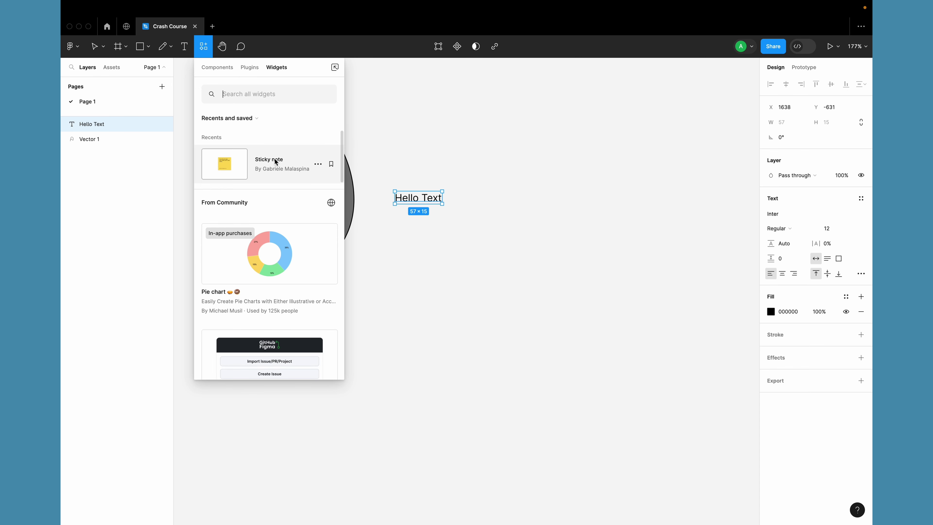
{"action": "left_click", "coordinate": [249, 68]}
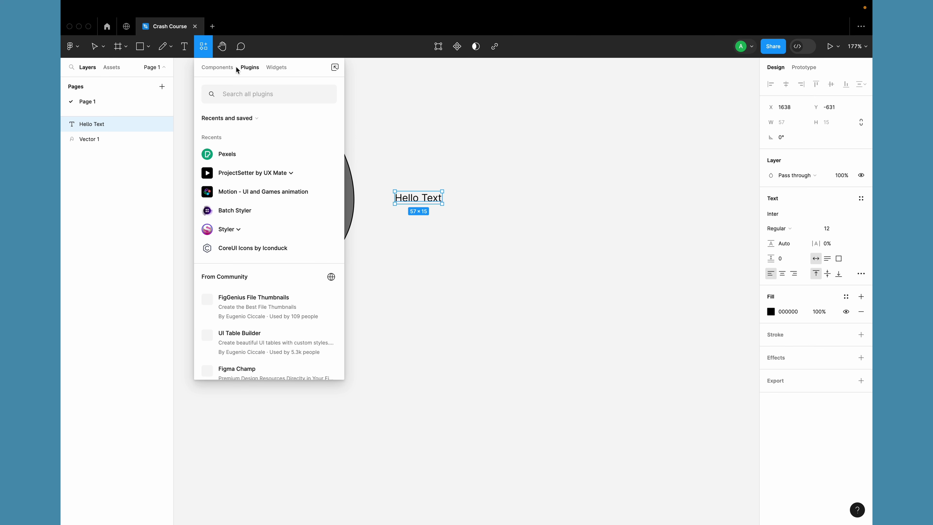
{"action": "left_click", "coordinate": [219, 69]}
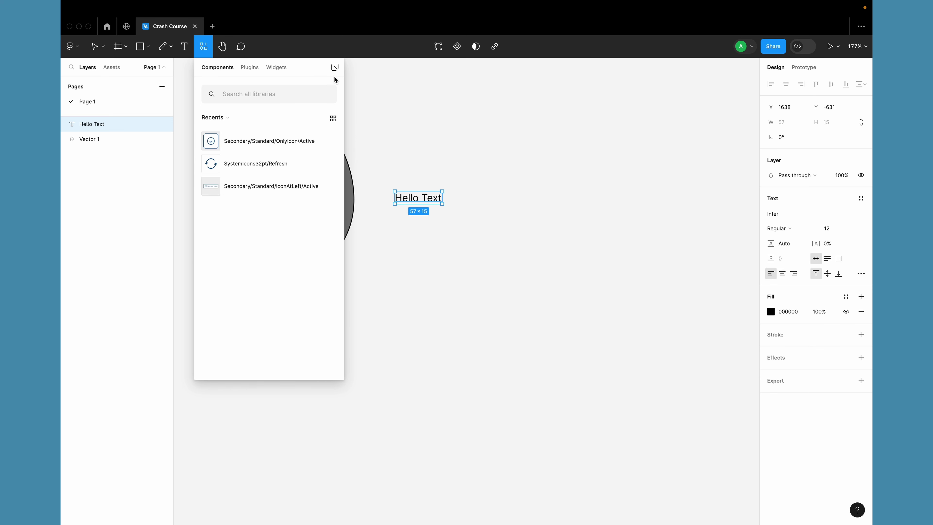
{"action": "left_click", "coordinate": [202, 50]}
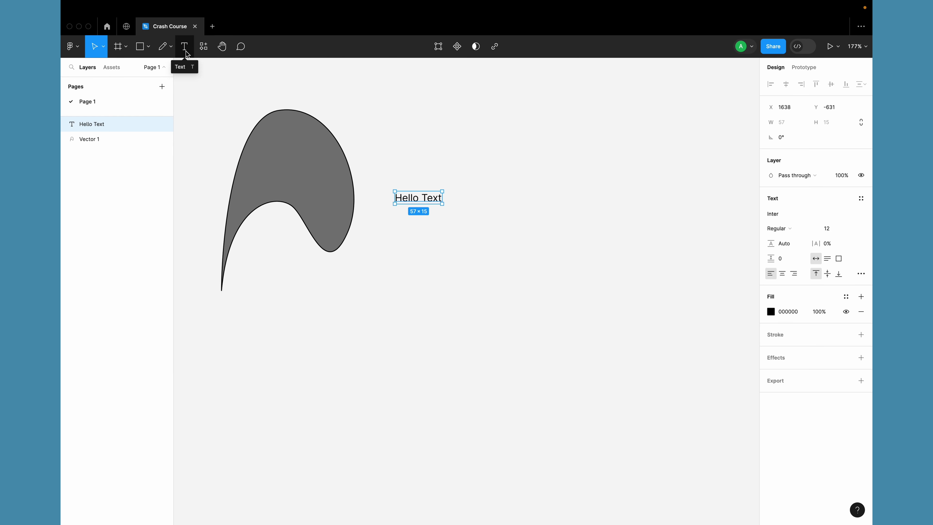
Step: Pan around the canvas with the Hand tool while the text layer stays selected
{"action": "left_click", "coordinate": [223, 46]}
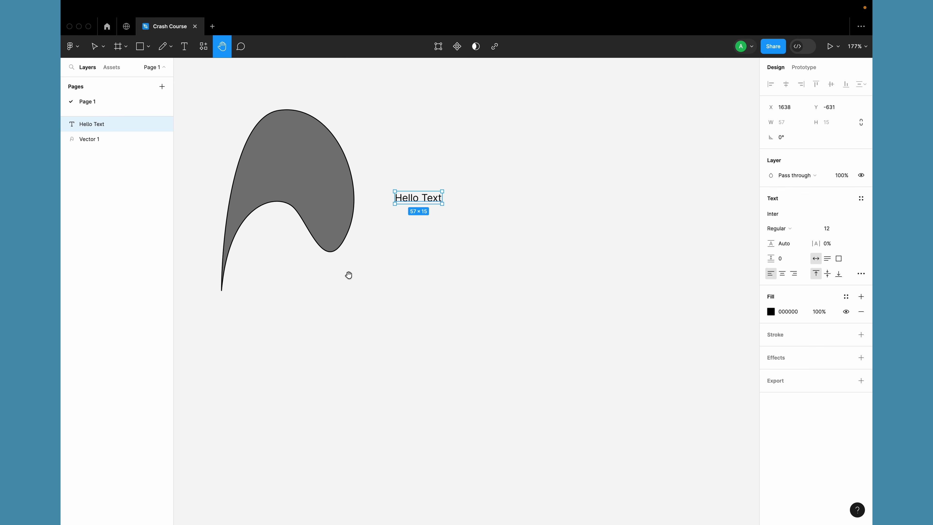
{"action": "left_click_drag", "start_coordinate": [349, 275], "coordinate": [399, 307]}
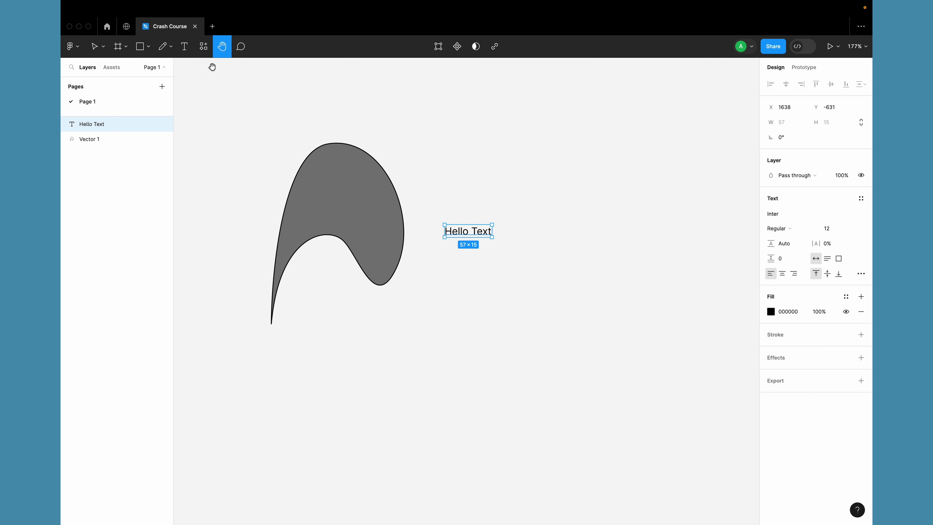
{"action": "left_click_drag", "start_coordinate": [344, 349], "coordinate": [311, 355]}
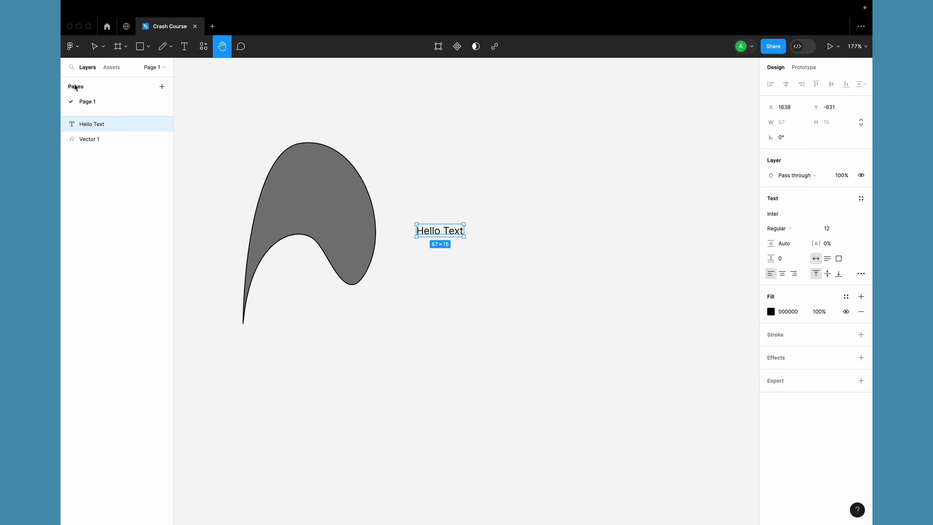
{"action": "left_click_drag", "start_coordinate": [392, 295], "coordinate": [424, 350]}
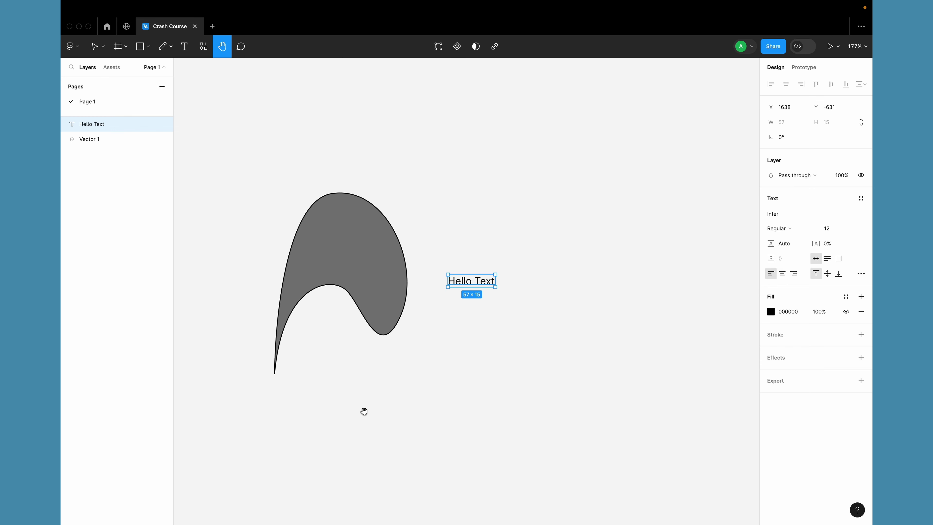
{"action": "left_click_drag", "start_coordinate": [418, 178], "coordinate": [433, 150]}
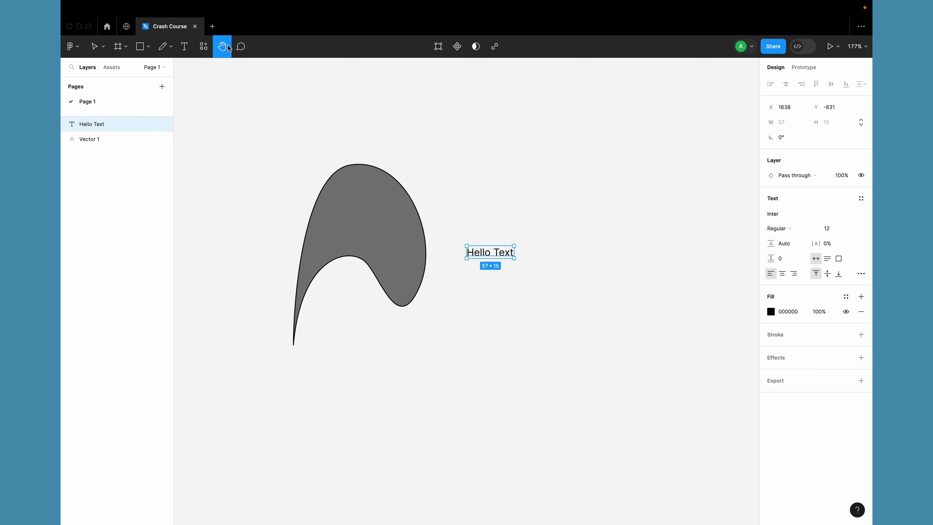
Step: Move the vector shape with the Move tool to about X 1600, Y -780, around the Hello Text layer, and deselect it
{"action": "left_click", "coordinate": [94, 50]}
{"action": "left_click", "coordinate": [404, 225]}
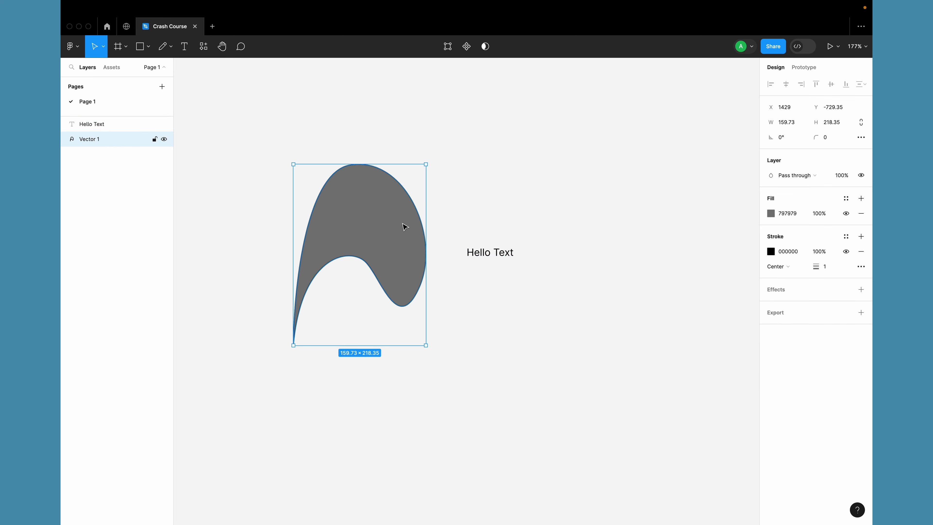
{"action": "left_click_drag", "start_coordinate": [387, 211], "coordinate": [531, 174]}
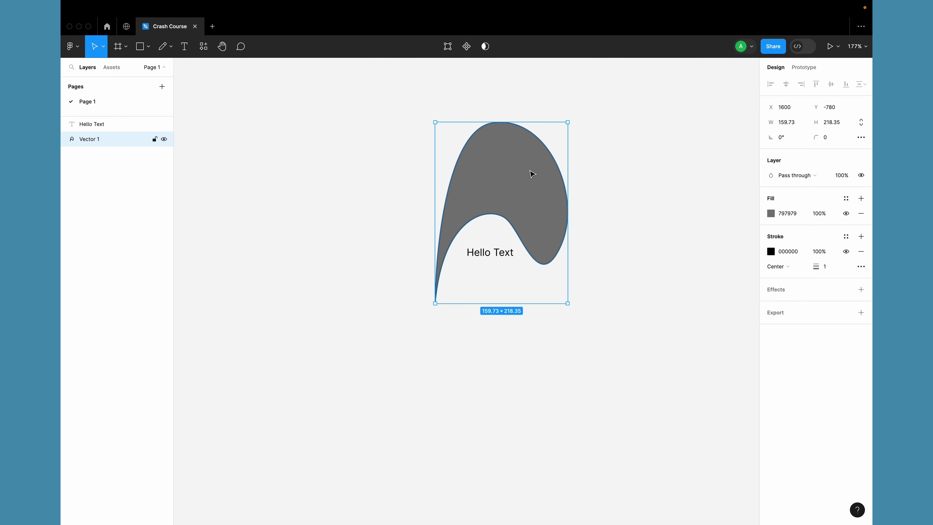
{"action": "left_click", "coordinate": [383, 197]}
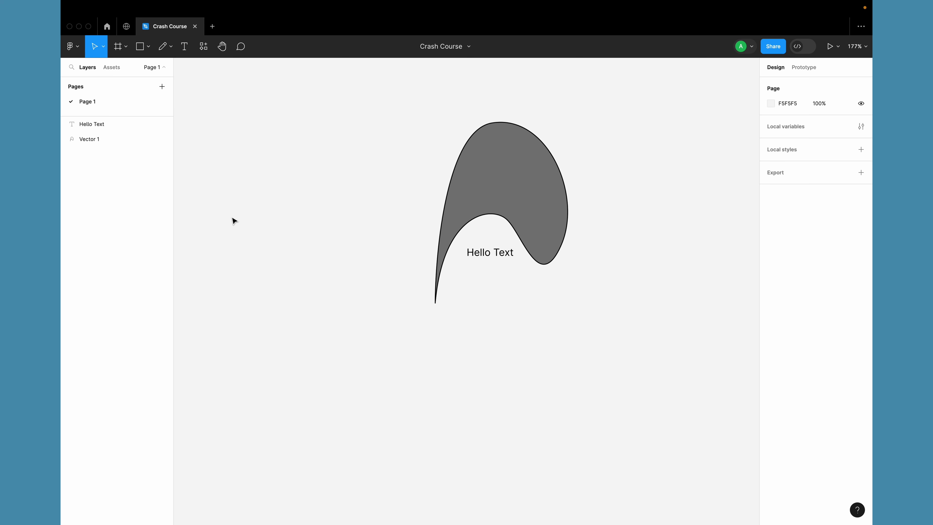
Step: Pan the canvas with the Hand tool, return to the Move tool, and pan again using the temporary hand
{"action": "left_click", "coordinate": [222, 46]}
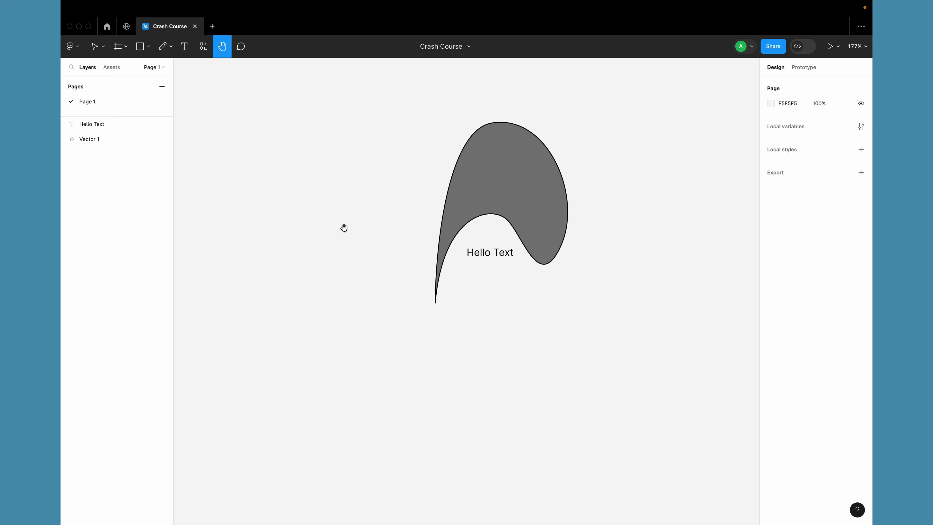
{"action": "mouse_move", "coordinate": [355, 236]}
{"action": "left_mouse_down"}
{"action": "mouse_move", "coordinate": [310, 285]}
{"action": "mouse_move", "coordinate": [360, 227]}
{"action": "left_mouse_up"}
{"action": "left_click_drag", "start_coordinate": [415, 218], "coordinate": [388, 221]}
{"action": "left_click", "coordinate": [93, 47]}
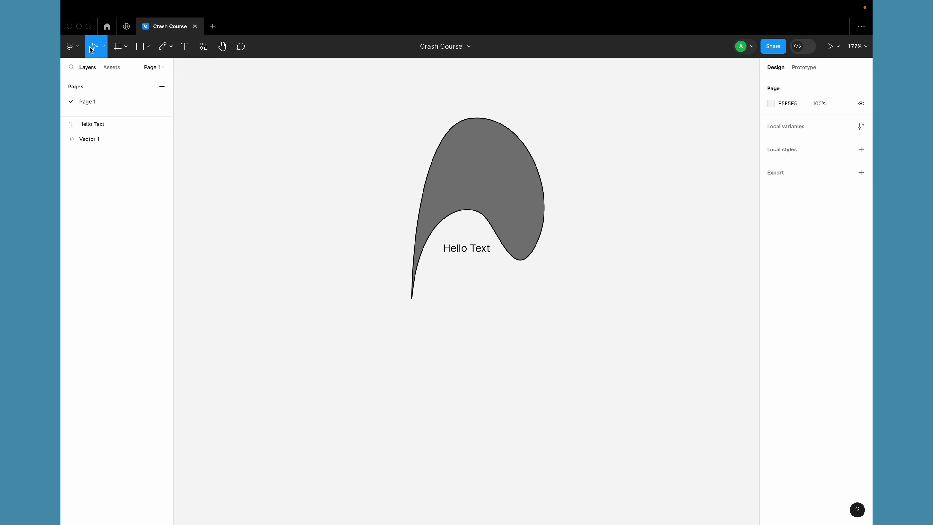
{"action": "key", "text": "space"}
{"action": "left_click_drag", "start_coordinate": [342, 237], "coordinate": [327, 252]}
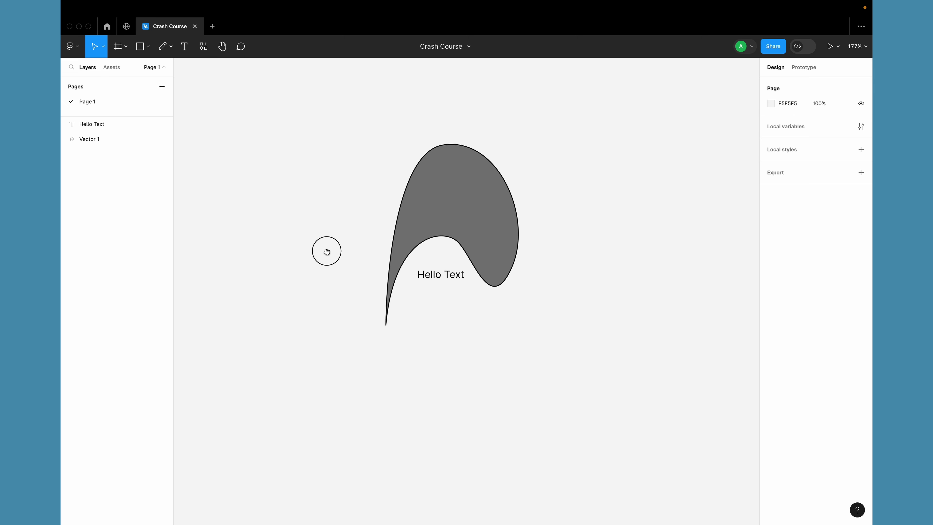
{"action": "left_click_drag", "start_coordinate": [327, 252], "coordinate": [296, 238]}
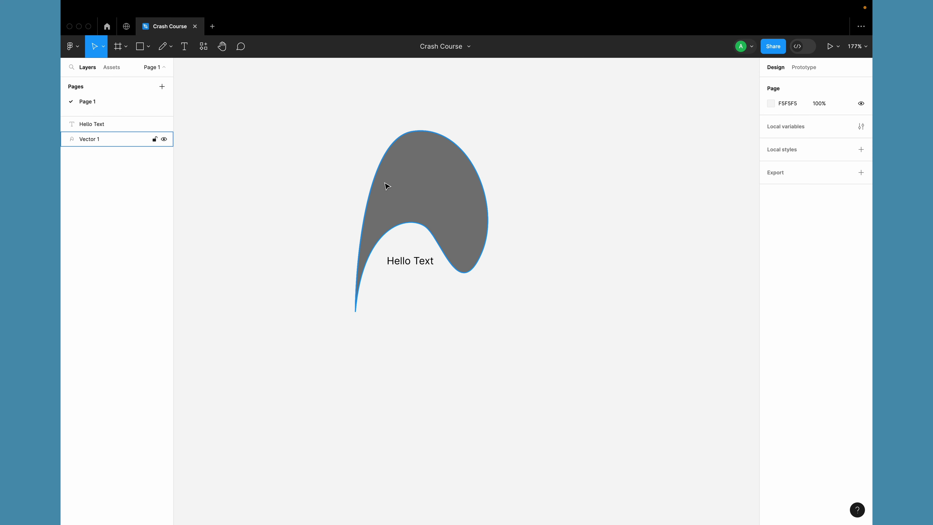
Step: Zoom in and out around the vector shape and Hello Text, between about 149% and 400%, and pan the canvas
{"action": "scroll", "coordinate": [386, 183], "scroll_direction": "up", "scroll_amount": 3}
{"action": "scroll", "coordinate": [387, 184], "scroll_direction": "down", "scroll_amount": 5}
{"action": "scroll", "coordinate": [387, 185], "scroll_direction": "up", "scroll_amount": 5}
{"action": "scroll", "coordinate": [387, 185], "scroll_direction": "right", "scroll_amount": 3}
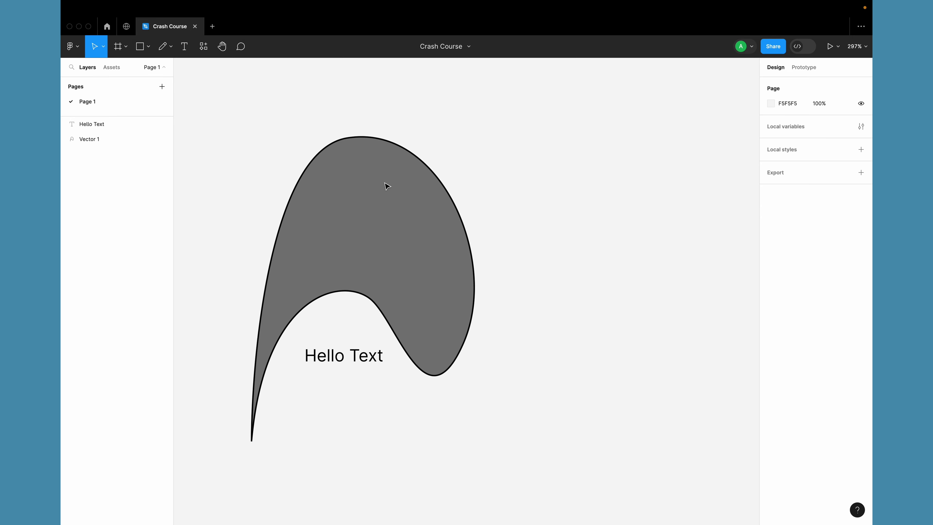
{"action": "scroll", "coordinate": [387, 186], "scroll_direction": "up", "scroll_amount": 5}
{"action": "scroll", "coordinate": [387, 185], "scroll_direction": "down", "scroll_amount": 7}
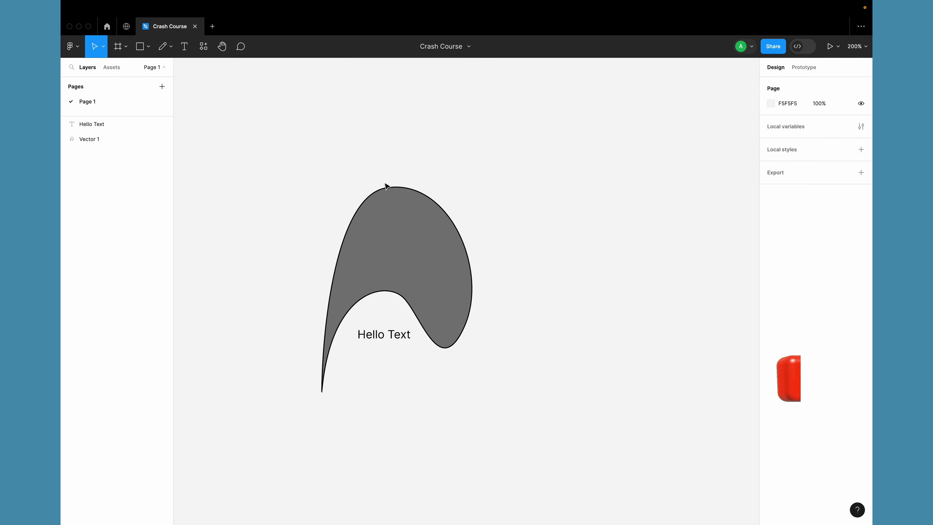
{"action": "scroll", "coordinate": [387, 186], "scroll_direction": "up", "scroll_amount": 6}
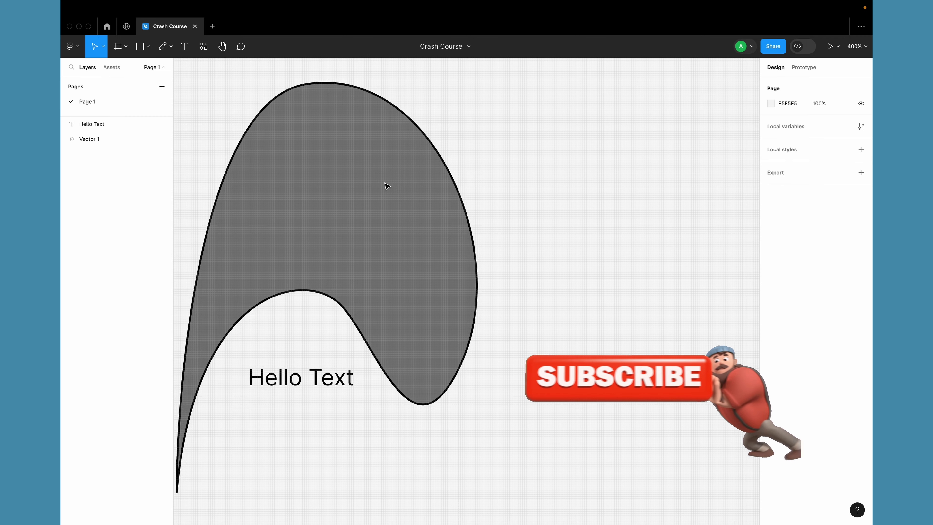
{"action": "scroll", "coordinate": [387, 186], "scroll_direction": "down", "scroll_amount": 6}
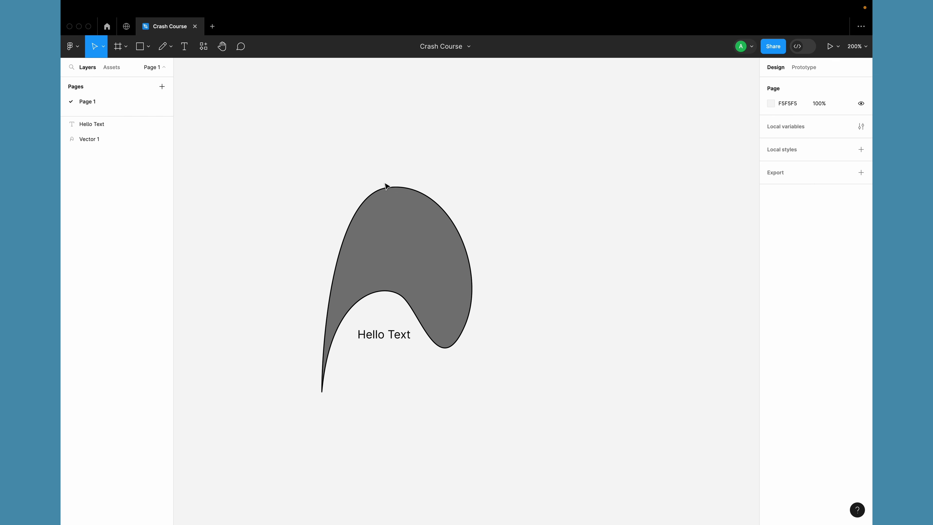
{"action": "scroll", "coordinate": [321, 414], "scroll_direction": "down", "scroll_amount": 3}
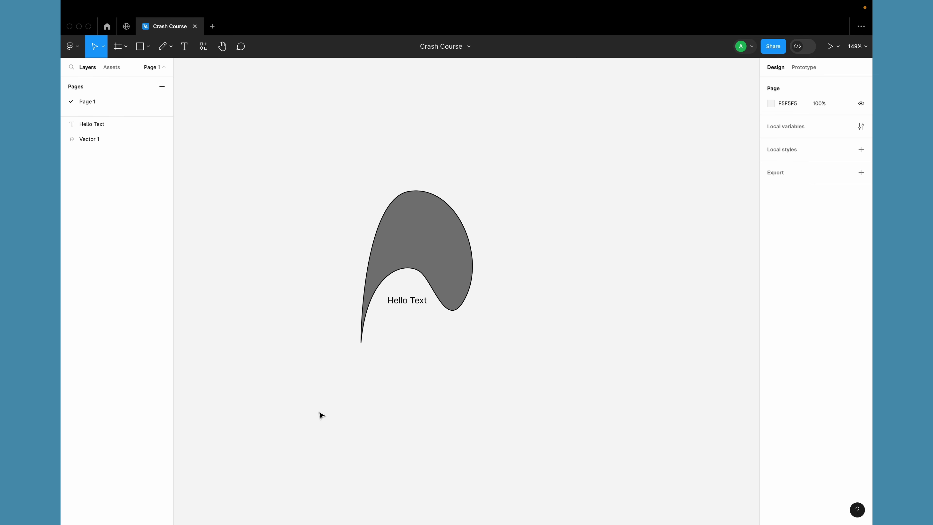
{"action": "scroll", "coordinate": [321, 415], "scroll_direction": "down", "scroll_amount": 2}
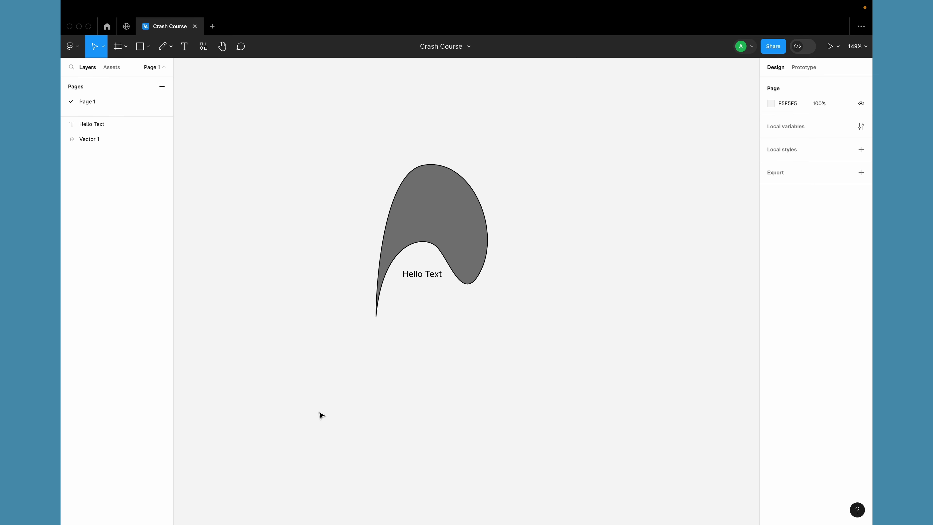
Step: Draw a rectangle of about 103 × 105 beside the vector shape and delete it
{"action": "left_click", "coordinate": [140, 46]}
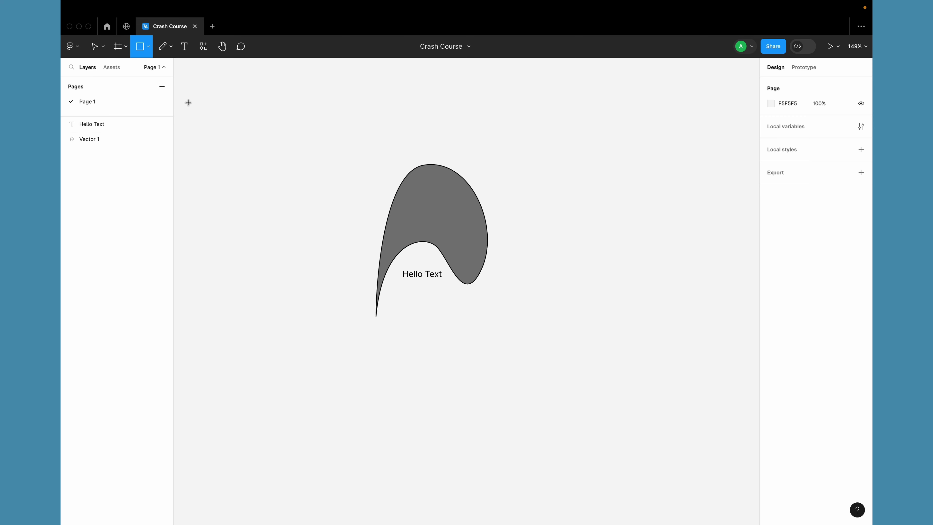
{"action": "left_click_drag", "start_coordinate": [261, 200], "coordinate": [333, 275]}
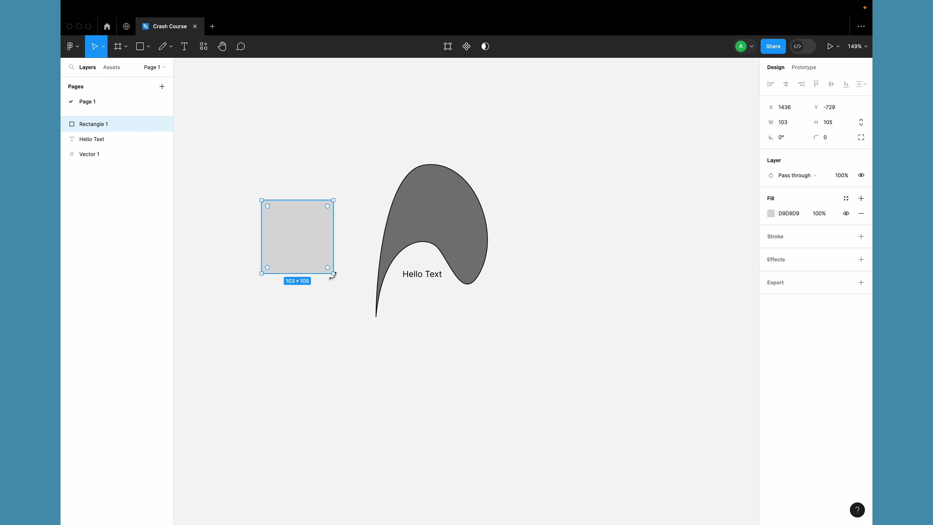
{"action": "key", "text": "Delete"}
Step: Place a default 100 × 100 rectangle above and left of the vector shape, at about X 1373, Y -889
{"action": "left_click", "coordinate": [141, 48]}
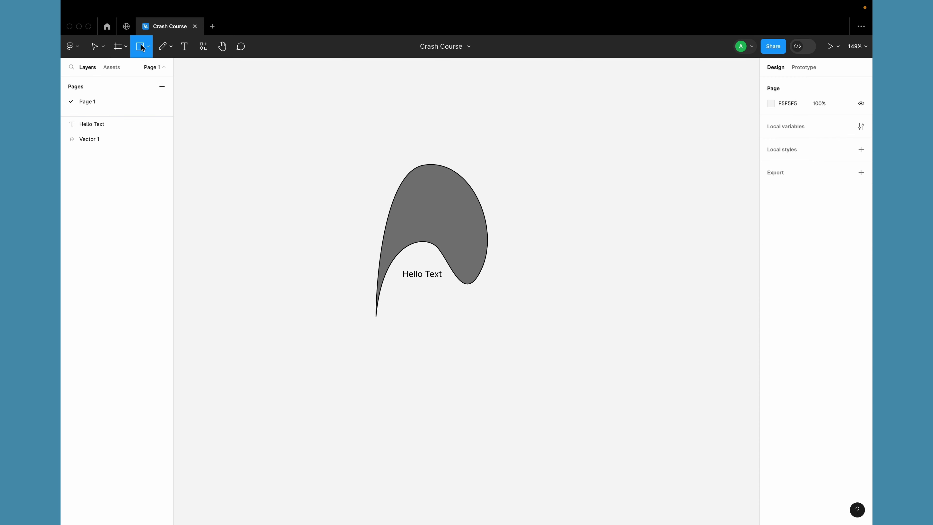
{"action": "left_click", "coordinate": [149, 47]}
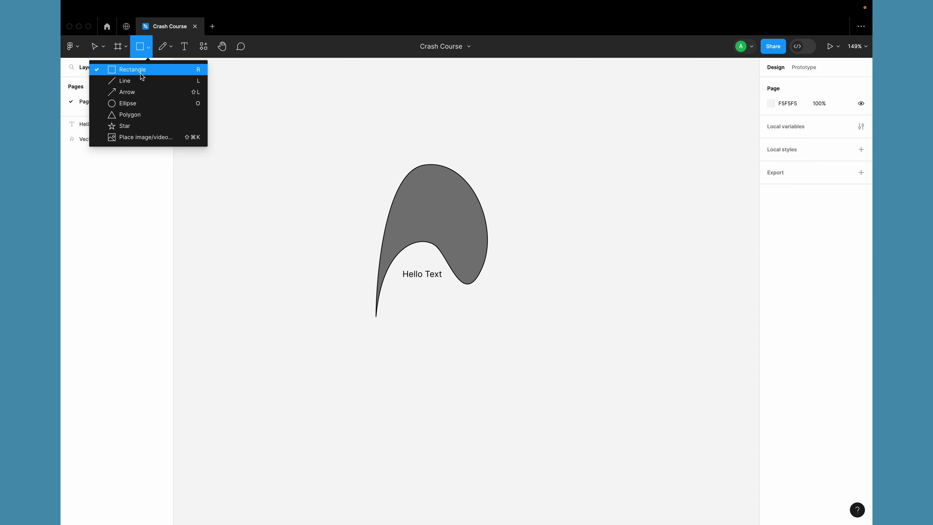
{"action": "left_click", "coordinate": [141, 74]}
{"action": "left_click", "coordinate": [149, 47]}
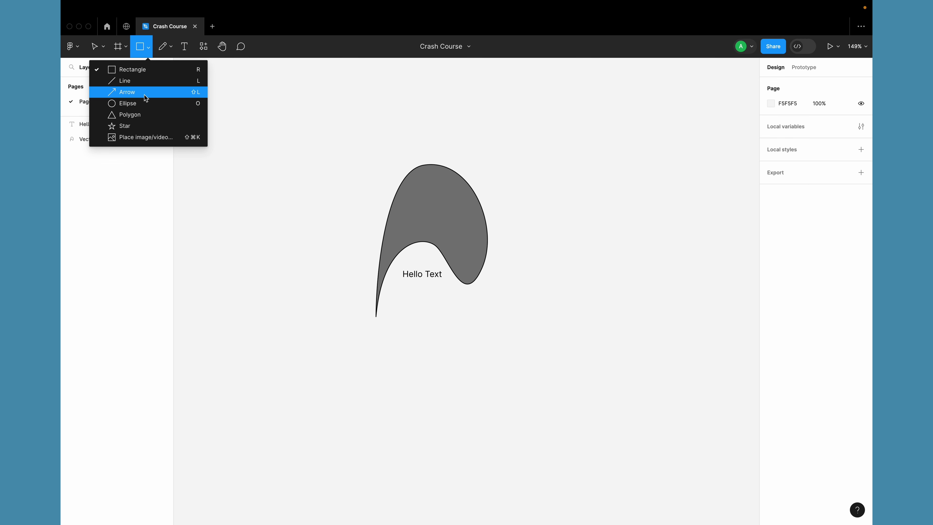
{"action": "left_click", "coordinate": [252, 121]}
Step: Place a default 100 × 100 star beside the square, align it at X 1506, Y -889, and deselect it
{"action": "key", "text": "shift+l"}
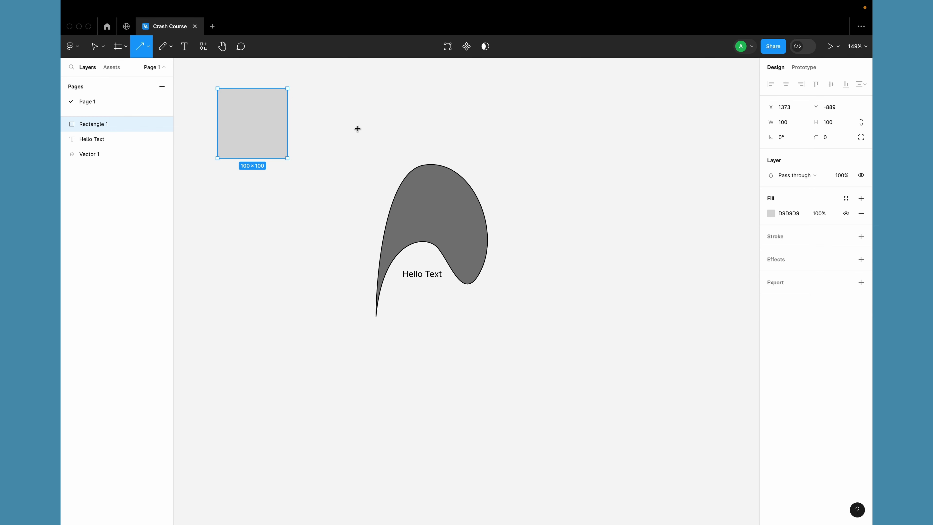
{"action": "left_click", "coordinate": [146, 47]}
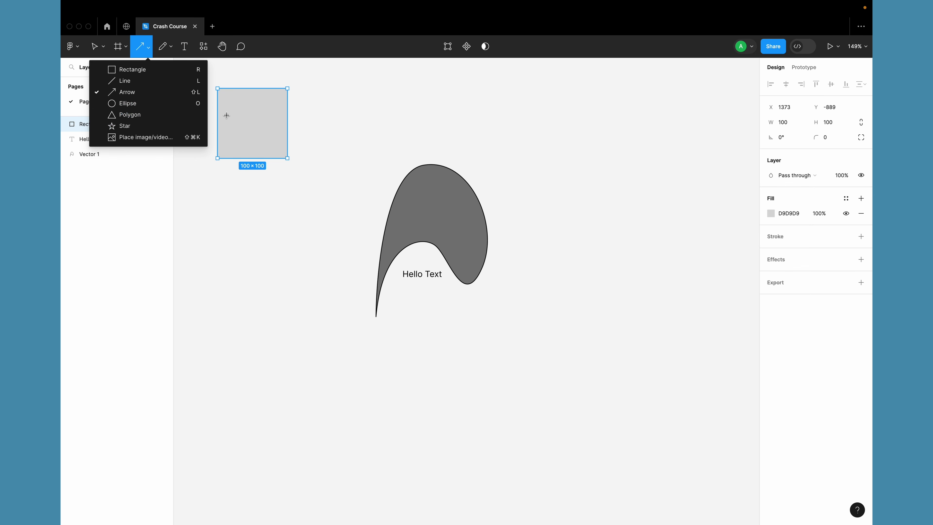
{"action": "left_click", "coordinate": [139, 126]}
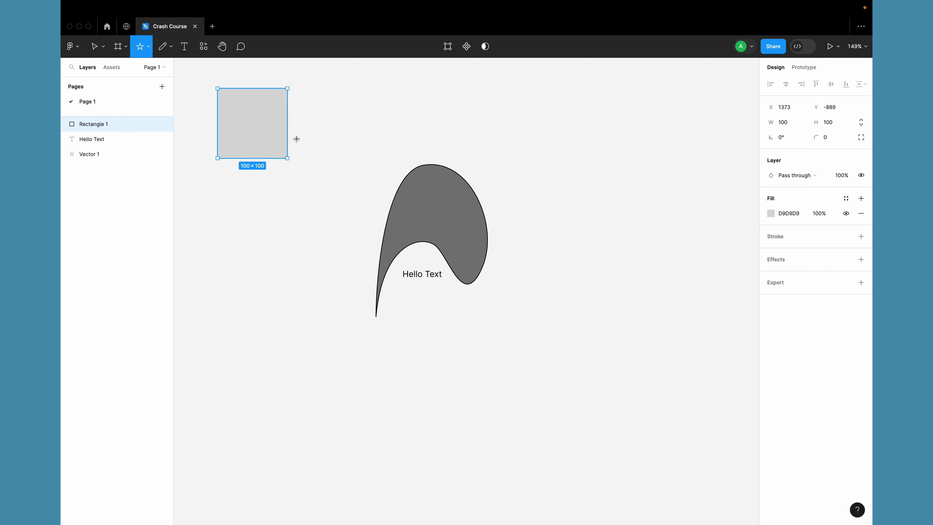
{"action": "left_click", "coordinate": [317, 107]}
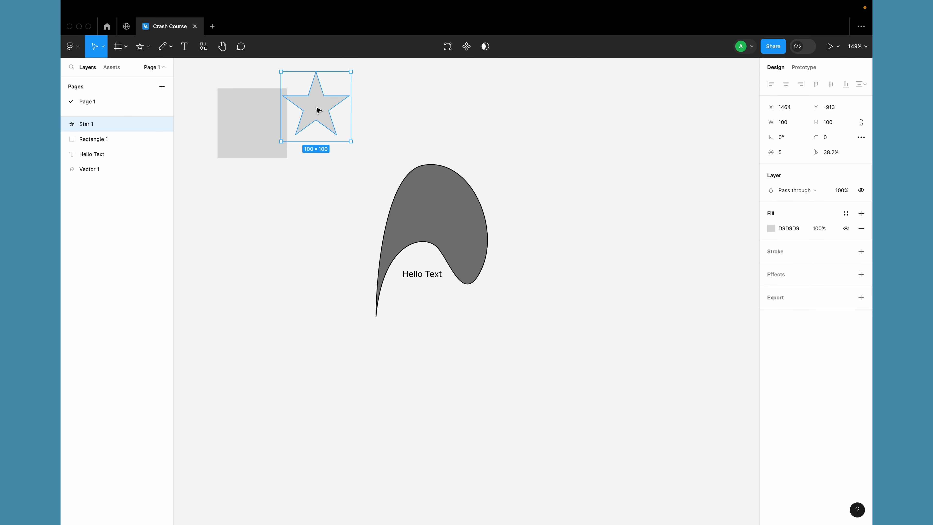
{"action": "left_click_drag", "start_coordinate": [319, 111], "coordinate": [348, 128]}
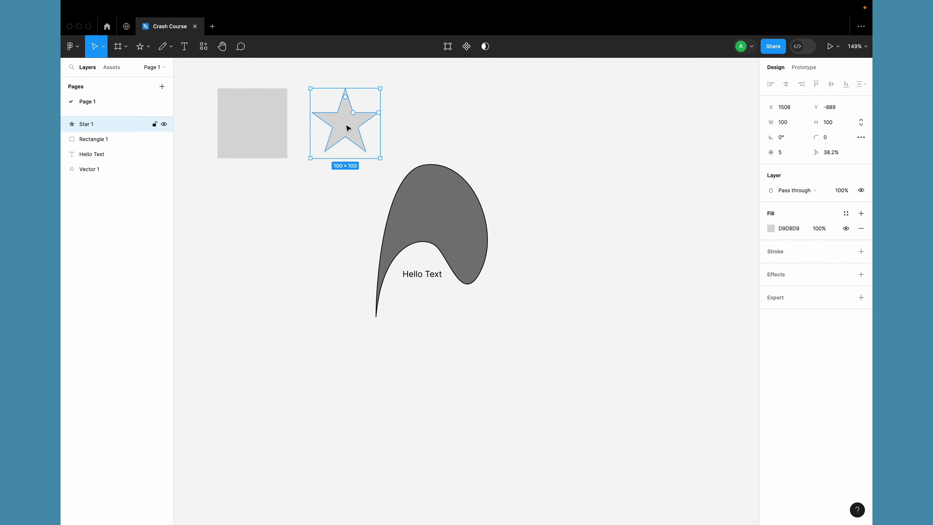
{"action": "left_click", "coordinate": [298, 182]}
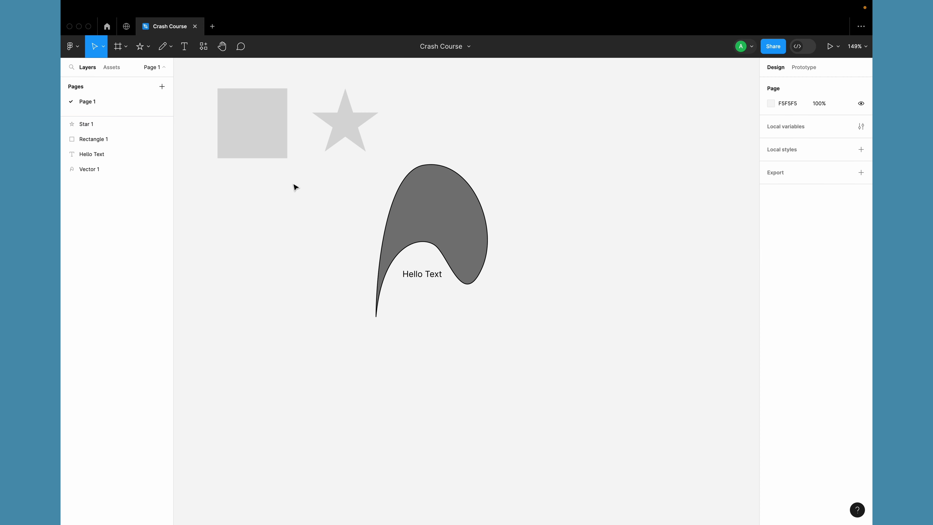
Step: Draw a circle of about 106 × 106 beneath the square with the Ellipse tool and deselect it
{"action": "left_click", "coordinate": [148, 47]}
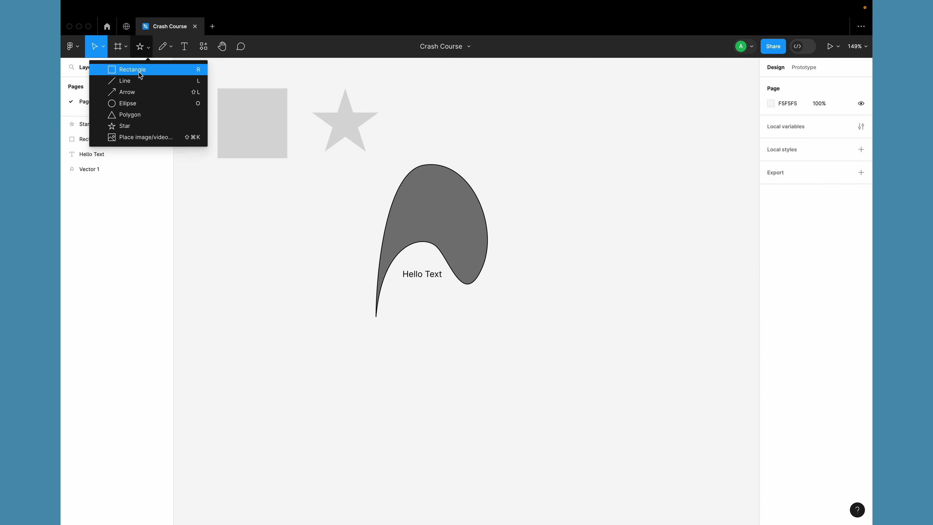
{"action": "left_click", "coordinate": [139, 103]}
{"action": "mouse_move", "coordinate": [218, 197]}
{"action": "left_mouse_down"}
{"action": "mouse_move", "coordinate": [280, 248]}
{"action": "mouse_move", "coordinate": [356, 262]}
{"action": "mouse_move", "coordinate": [271, 217]}
{"action": "mouse_move", "coordinate": [291, 247]}
{"action": "mouse_move", "coordinate": [277, 243]}
{"action": "mouse_move", "coordinate": [299, 268]}
{"action": "mouse_move", "coordinate": [239, 238]}
{"action": "mouse_move", "coordinate": [235, 220]}
{"action": "mouse_move", "coordinate": [291, 260]}
{"action": "mouse_move", "coordinate": [265, 229]}
{"action": "left_mouse_up"}
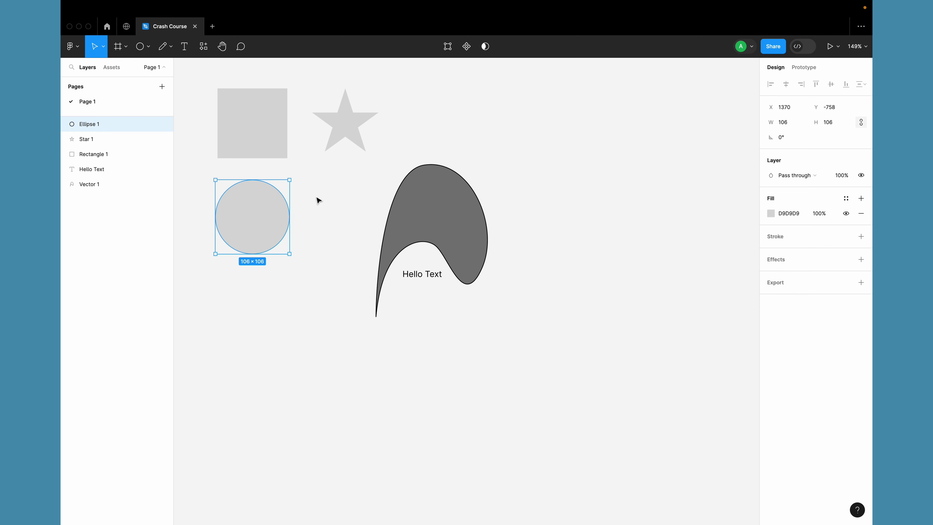
{"action": "left_click", "coordinate": [325, 236]}
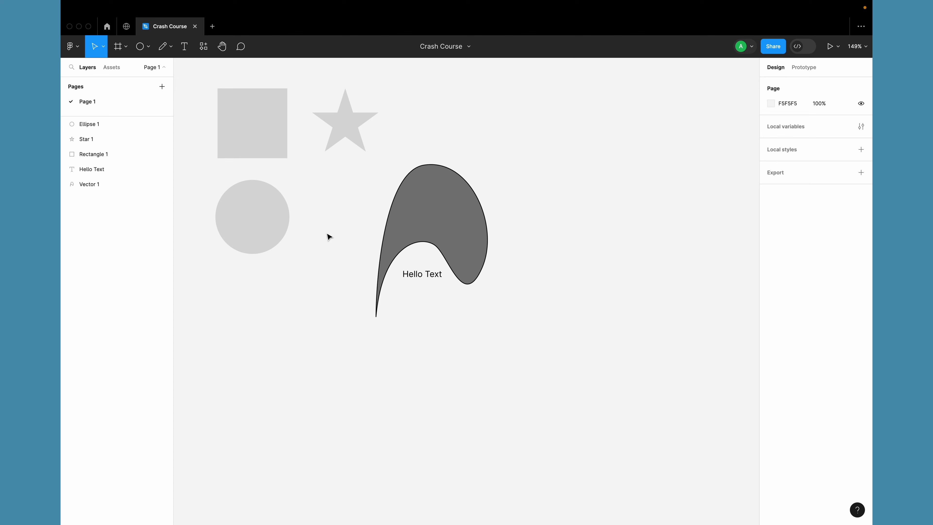
Step: Draw a flat ellipse of about 120 × 48 beneath the circle, compare it with the circle, and clear the selection
{"action": "left_click", "coordinate": [140, 45]}
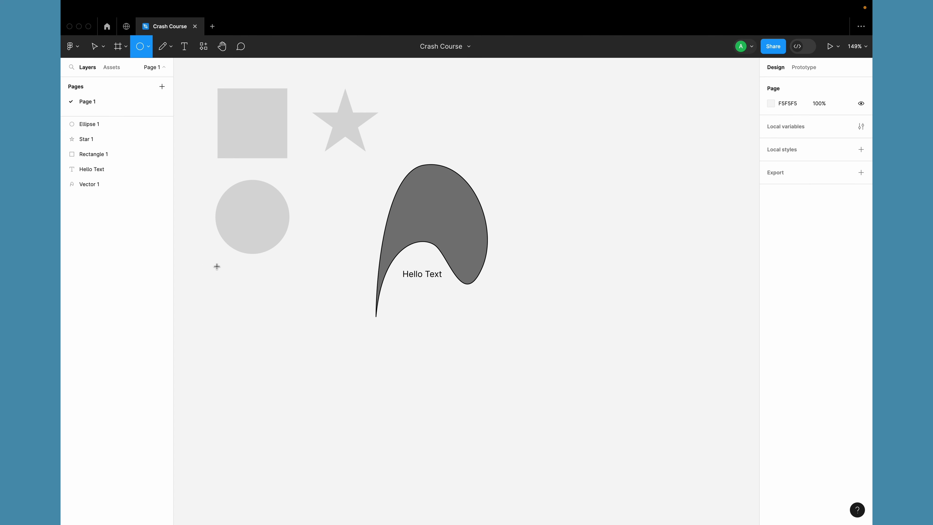
{"action": "mouse_move", "coordinate": [217, 268]}
{"action": "left_mouse_down"}
{"action": "mouse_move", "coordinate": [302, 283]}
{"action": "mouse_move", "coordinate": [302, 305]}
{"action": "left_mouse_up"}
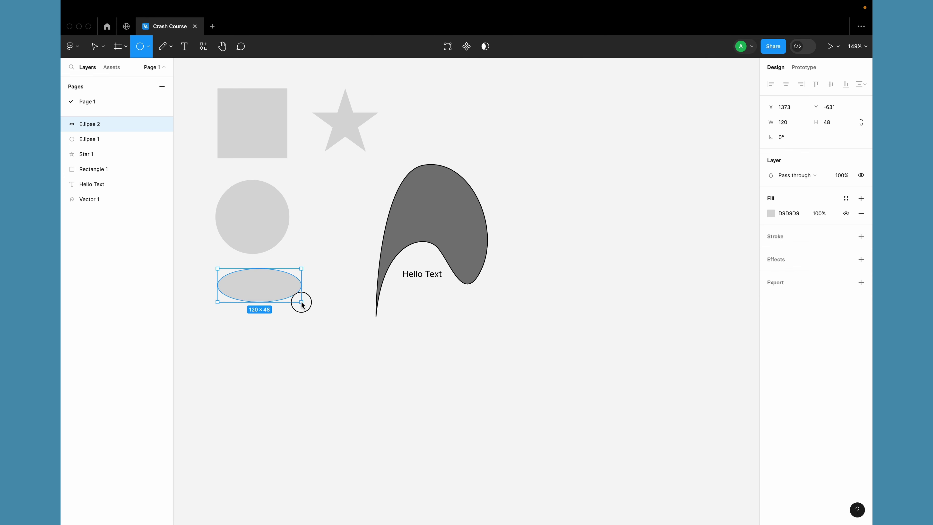
{"action": "left_click_drag", "start_coordinate": [302, 305], "coordinate": [301, 302]}
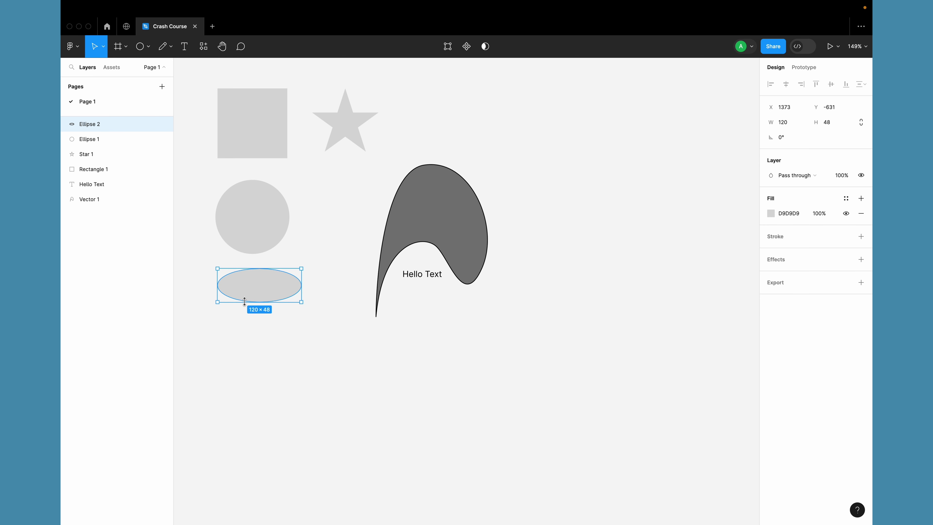
{"action": "left_click", "coordinate": [237, 361]}
{"action": "left_click", "coordinate": [245, 298]}
{"action": "left_click", "coordinate": [259, 211]}
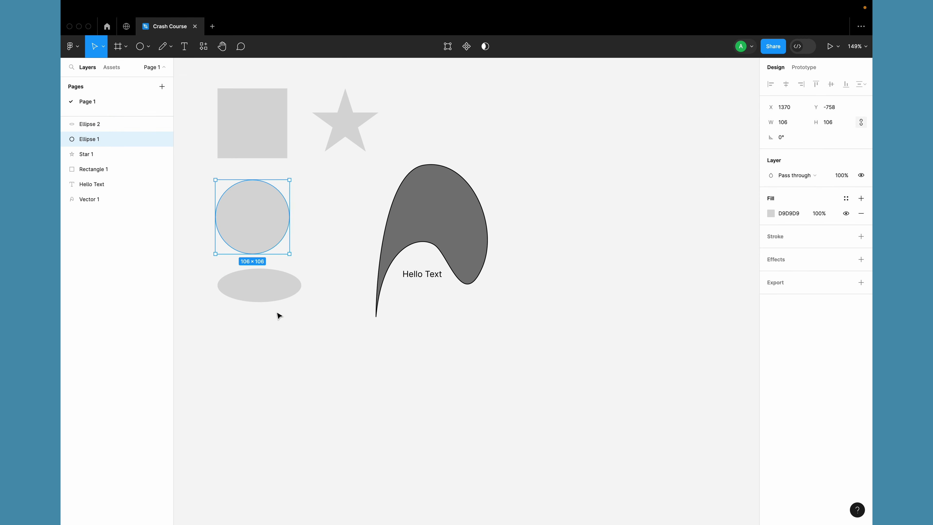
{"action": "left_click", "coordinate": [277, 348]}
Step: Draw another ellipse beneath the flat one, constraining its proportions to a circle of about 97 × 97
{"action": "left_click", "coordinate": [140, 47]}
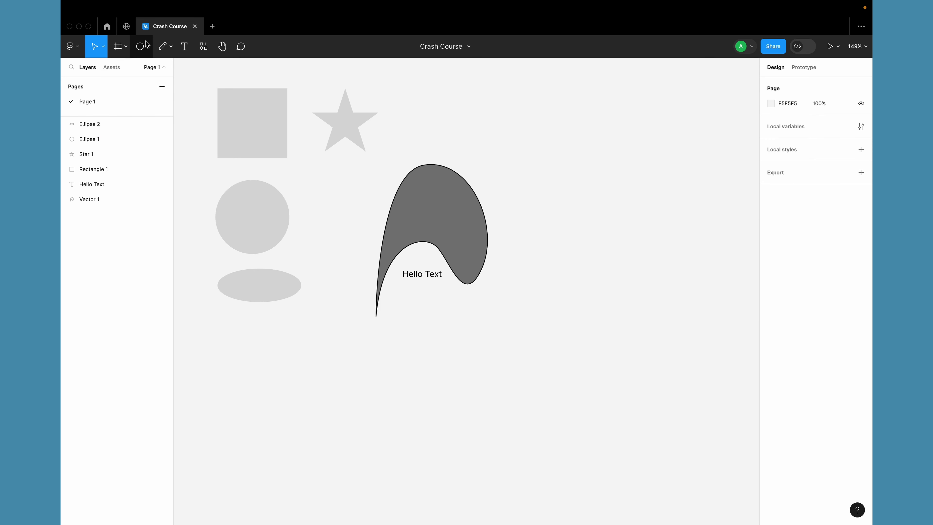
{"action": "left_click_drag", "start_coordinate": [215, 311], "coordinate": [295, 345]}
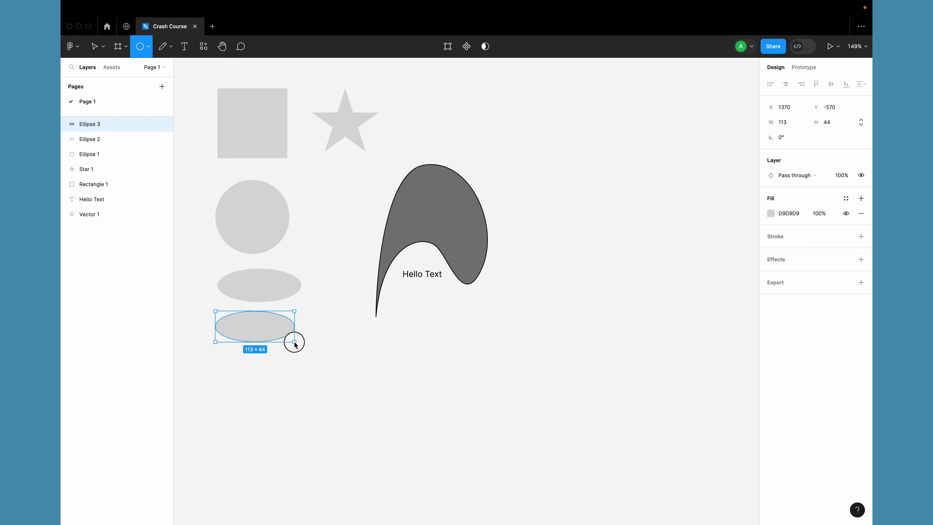
{"action": "key", "text": "shift"}
{"action": "left_click_drag", "start_coordinate": [295, 345], "coordinate": [283, 364]}
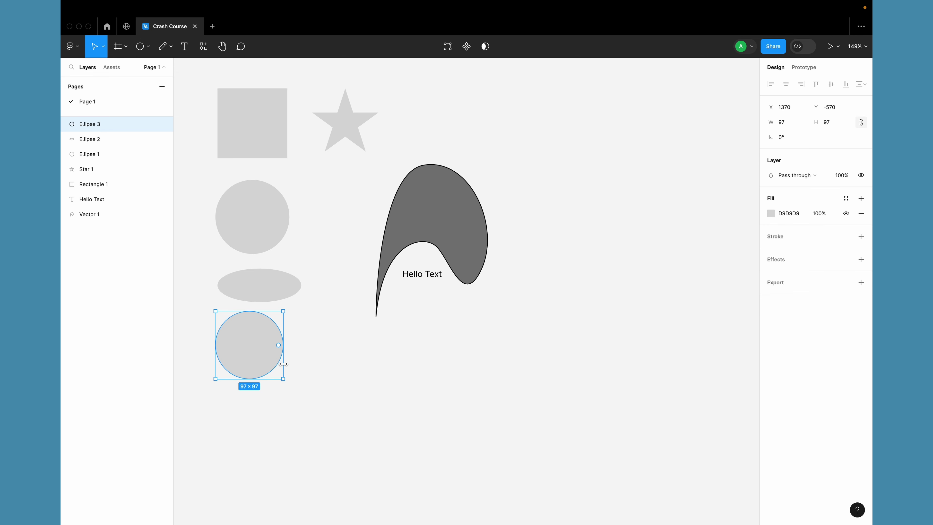
Step: Make a small circle of about 18 × 18 from a copy of the upper circle and place it just outside the lower circle
{"action": "left_click", "coordinate": [247, 230]}
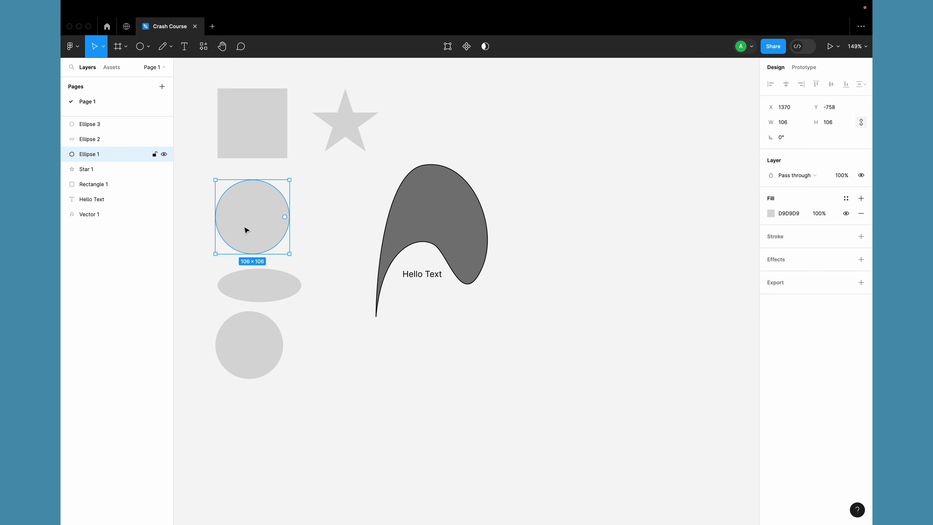
{"action": "left_click_drag", "start_coordinate": [245, 228], "coordinate": [196, 351]}
{"action": "left_click", "coordinate": [304, 173]}
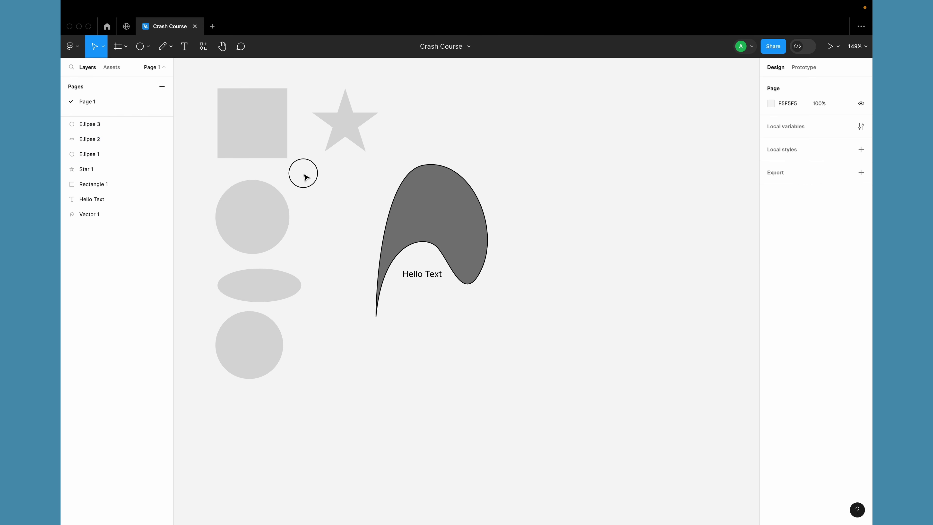
{"action": "left_click", "coordinate": [272, 201]}
{"action": "left_click_drag", "start_coordinate": [252, 212], "coordinate": [203, 308]}
{"action": "left_click_drag", "start_coordinate": [240, 347], "coordinate": [208, 315]}
Step: Set the small circle's fill color to FF0000
{"action": "left_click", "coordinate": [771, 213]}
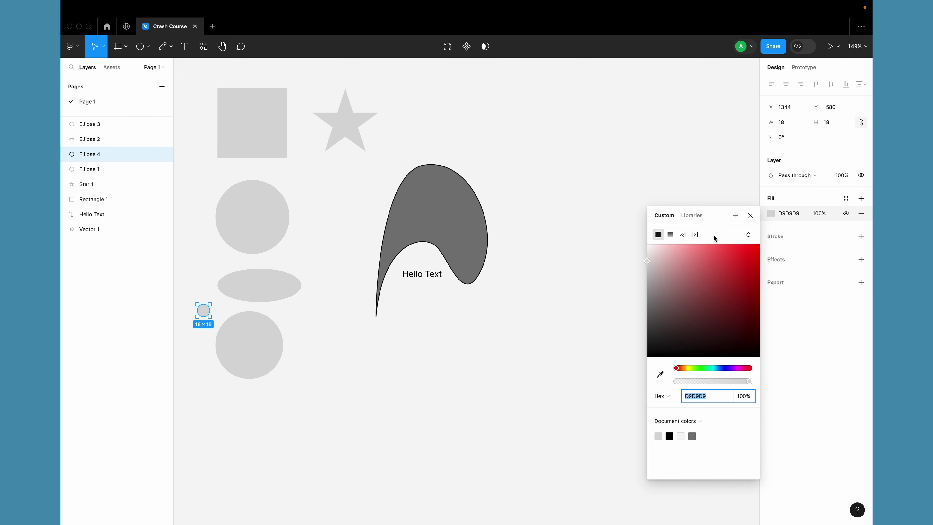
{"action": "type", "text": "FF0000"}
{"action": "key", "text": "Return"}
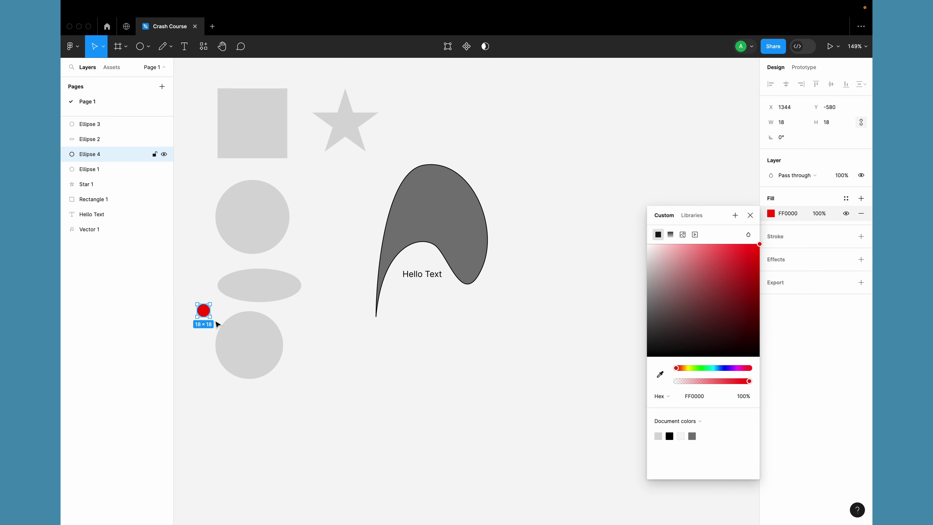
Step: Move the red circle onto the upper-left corner of the lower circle's bounding box as an anchor marker
{"action": "left_click", "coordinate": [223, 331]}
{"action": "scroll", "coordinate": [223, 331], "scroll_direction": "up", "scroll_amount": 5}
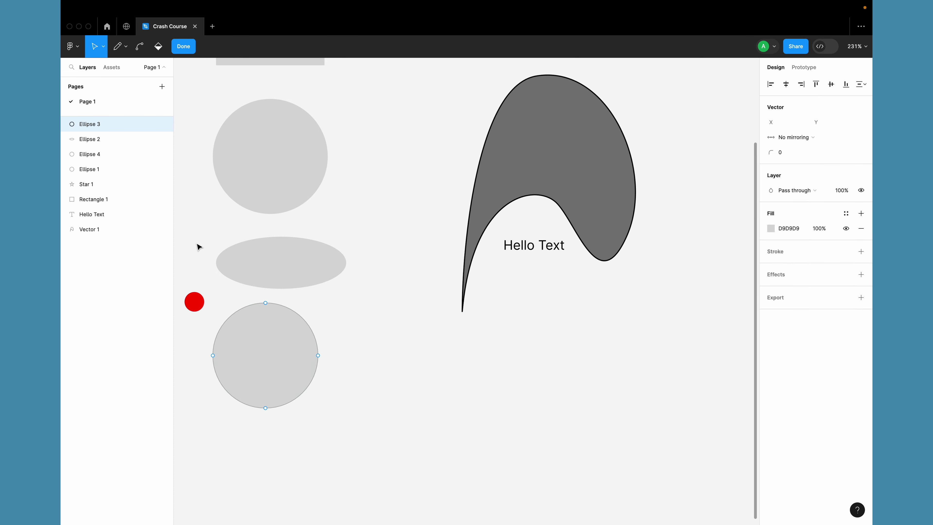
{"action": "left_click_drag", "start_coordinate": [194, 312], "coordinate": [215, 301]}
{"action": "left_click", "coordinate": [294, 363]}
{"action": "left_click", "coordinate": [198, 318]}
Step: Scale the lower circle proportionally to about 69 × 69 from its marked corner, and enlarge it from its centre to about 75 × 75
{"action": "left_click", "coordinate": [271, 339]}
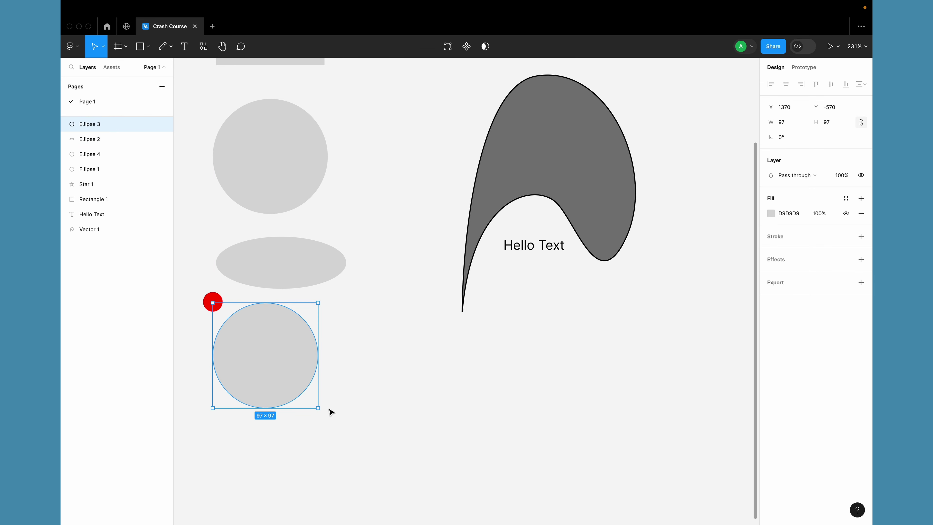
{"action": "left_click_drag", "start_coordinate": [318, 408], "coordinate": [287, 358]}
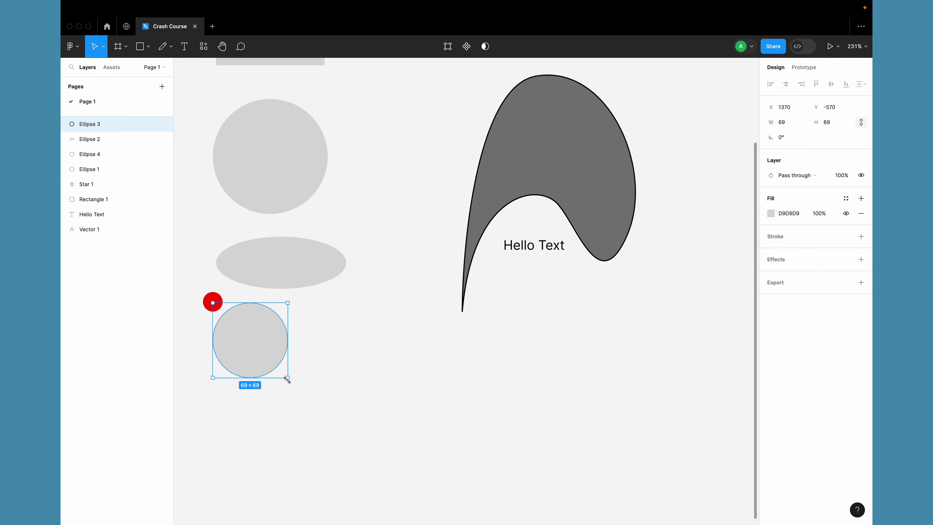
{"action": "mouse_move", "coordinate": [288, 379]}
{"action": "left_mouse_down"}
{"action": "mouse_move", "coordinate": [359, 421]}
{"action": "mouse_move", "coordinate": [279, 388]}
{"action": "mouse_move", "coordinate": [259, 364]}
{"action": "mouse_move", "coordinate": [275, 365]}
{"action": "mouse_move", "coordinate": [348, 423]}
{"action": "mouse_move", "coordinate": [264, 354]}
{"action": "mouse_move", "coordinate": [339, 407]}
{"action": "mouse_move", "coordinate": [259, 353]}
{"action": "mouse_move", "coordinate": [302, 385]}
{"action": "mouse_move", "coordinate": [291, 380]}
{"action": "left_mouse_up"}
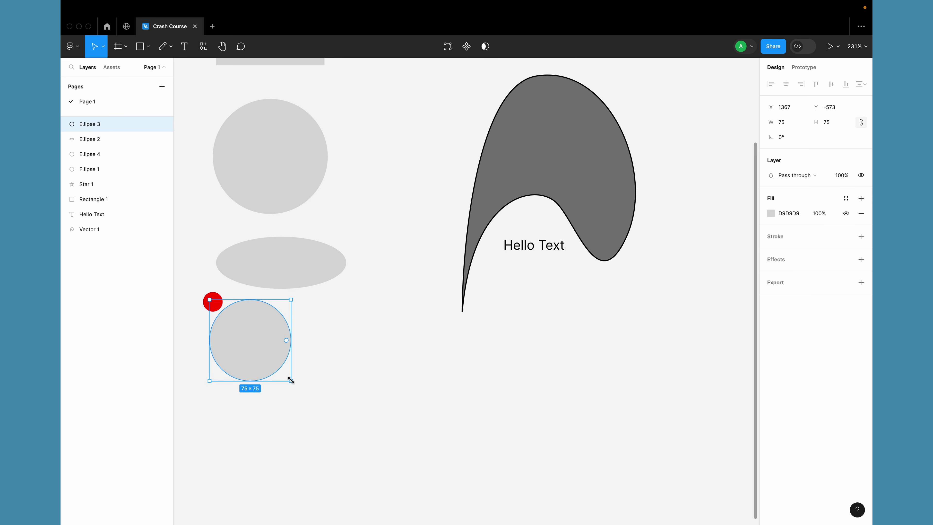
Step: Zoom the canvas out to 86% and marquee-select all the shapes, clearing the selection again
{"action": "left_click", "coordinate": [375, 369]}
{"action": "scroll", "coordinate": [374, 368], "scroll_direction": "down", "scroll_amount": 2}
{"action": "scroll", "coordinate": [374, 368], "scroll_direction": "down", "scroll_amount": 5}
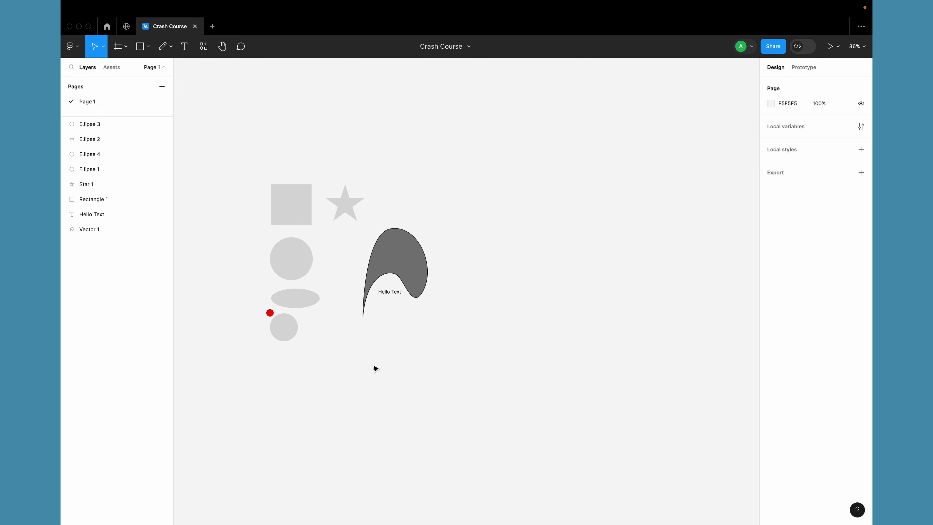
{"action": "left_click_drag", "start_coordinate": [234, 153], "coordinate": [532, 392]}
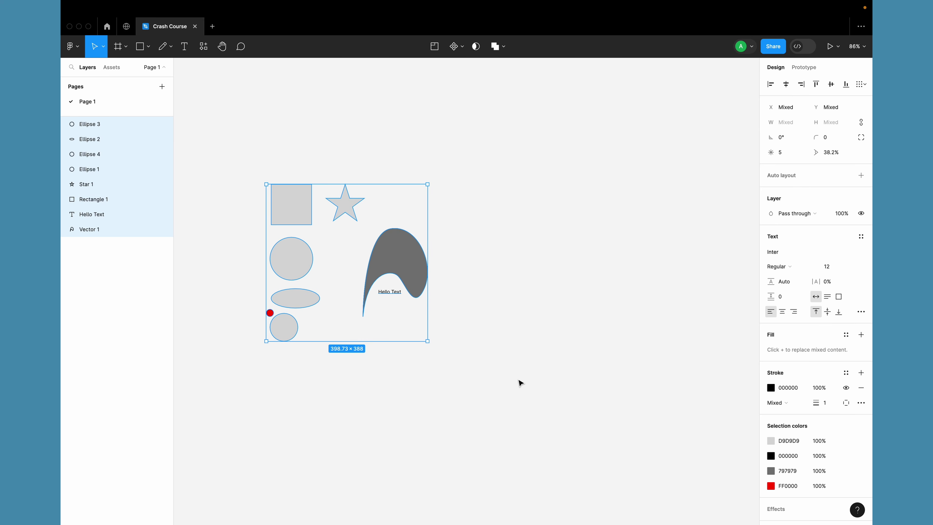
{"action": "left_click", "coordinate": [521, 382]}
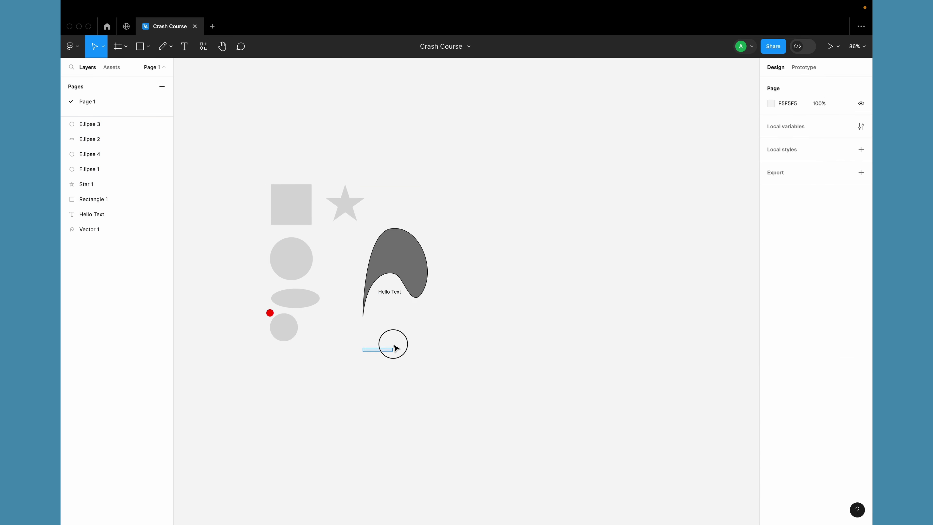
{"action": "left_click_drag", "start_coordinate": [344, 371], "coordinate": [381, 365]}
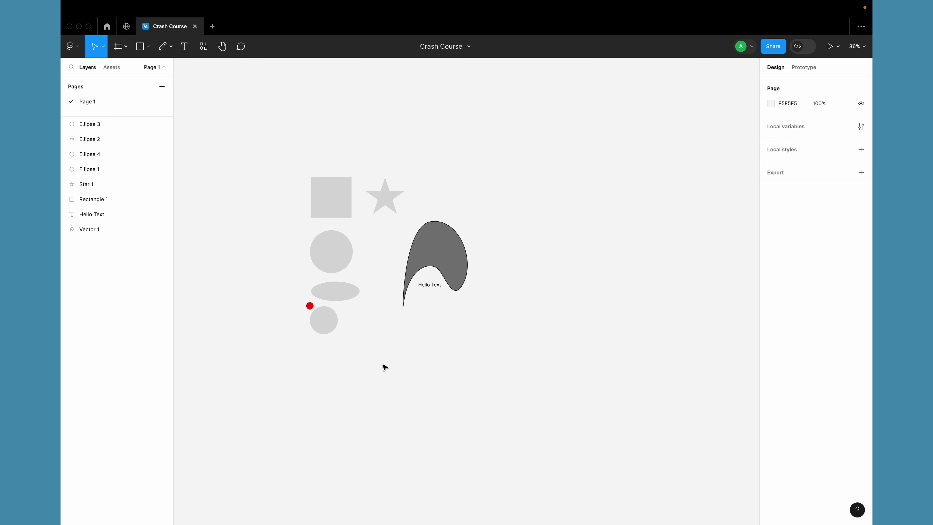
Step: Zoom the canvas in to 200% and back out to 100%
{"action": "key", "text": "shift+equal"}
{"action": "key", "text": "shift+equal"}
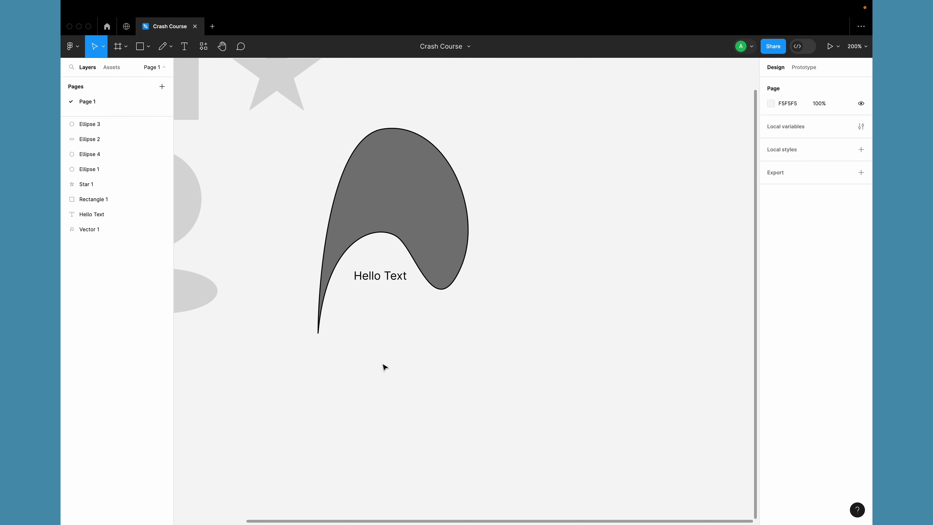
{"action": "key", "text": "minus"}
{"action": "scroll", "coordinate": [356, 317], "scroll_direction": "up", "scroll_amount": 2}
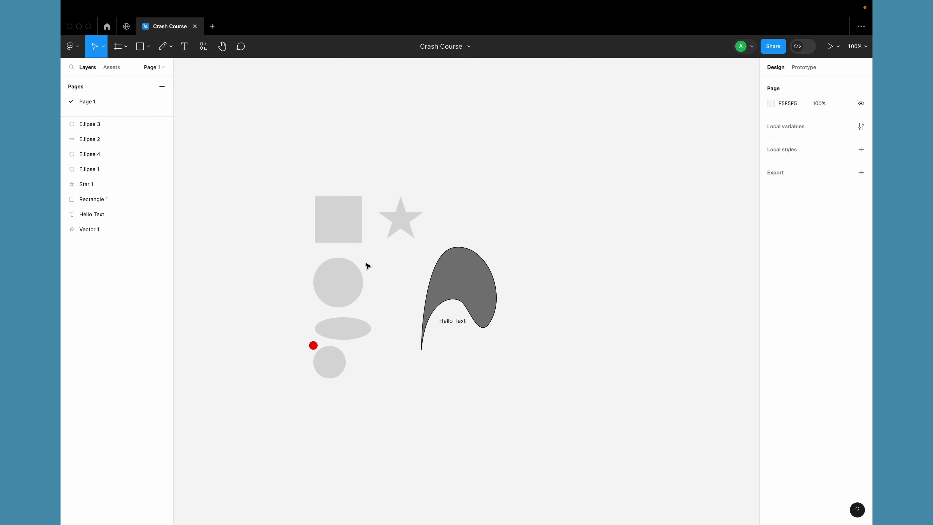
Step: Zoom the canvas to 119% and pan around the shapes vertically and horizontally
{"action": "scroll", "coordinate": [392, 304], "scroll_direction": "up", "scroll_amount": 10}
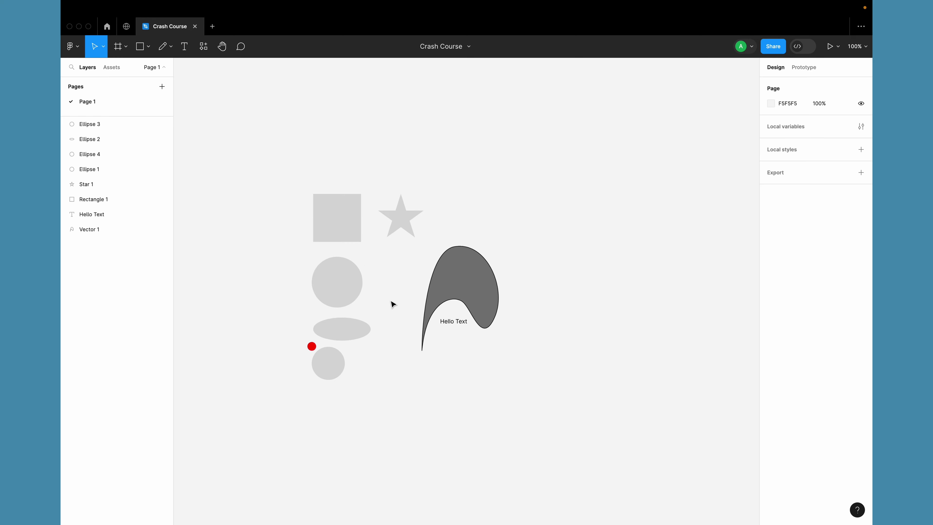
{"action": "scroll", "coordinate": [393, 303], "scroll_direction": "down", "scroll_amount": 8}
{"action": "scroll", "coordinate": [393, 304], "scroll_direction": "up", "scroll_amount": 3}
{"action": "scroll", "coordinate": [392, 303], "scroll_direction": "down", "scroll_amount": 4}
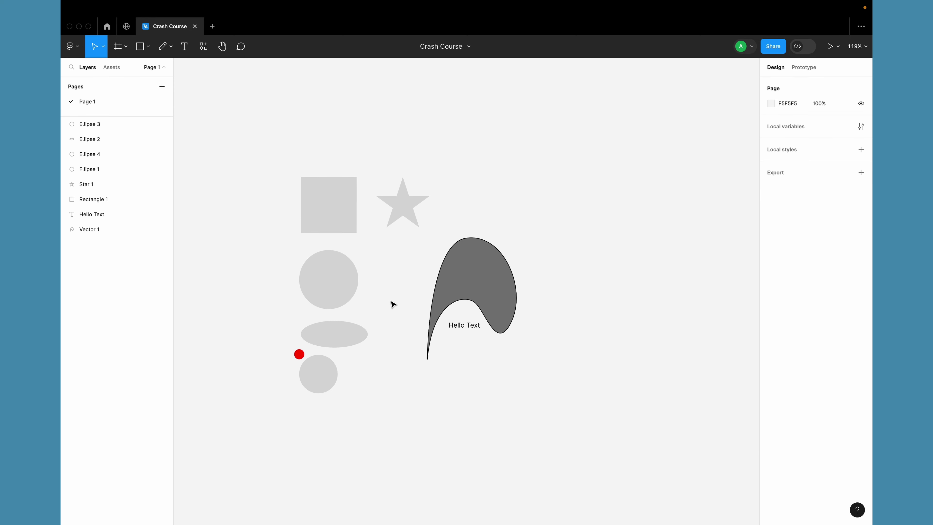
{"action": "scroll", "coordinate": [393, 303], "scroll_direction": "down", "scroll_amount": 2}
{"action": "scroll", "coordinate": [392, 303], "scroll_direction": "up", "scroll_amount": 1}
{"action": "scroll", "coordinate": [393, 303], "scroll_direction": "left", "scroll_amount": 2}
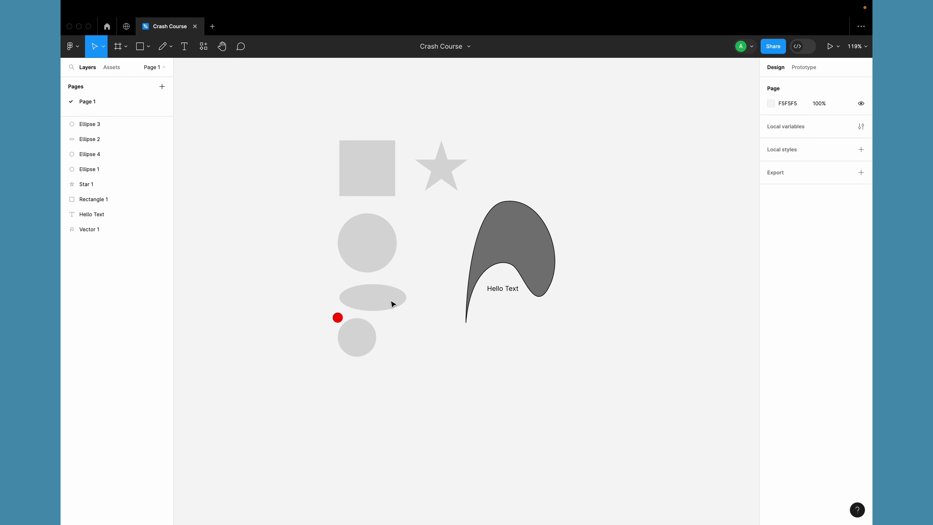
{"action": "scroll", "coordinate": [393, 303], "scroll_direction": "right", "scroll_amount": 4}
{"action": "scroll", "coordinate": [392, 303], "scroll_direction": "down", "scroll_amount": 3}
{"action": "scroll", "coordinate": [392, 303], "scroll_direction": "up", "scroll_amount": 2}
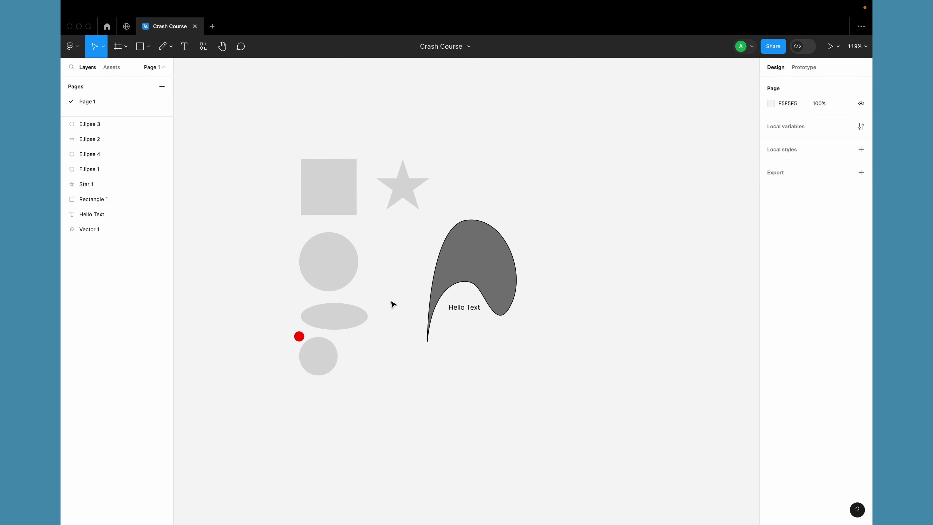
{"action": "scroll", "coordinate": [393, 304], "scroll_direction": "down", "scroll_amount": 2}
{"action": "scroll", "coordinate": [393, 304], "scroll_direction": "right", "scroll_amount": 3}
{"action": "scroll", "coordinate": [392, 303], "scroll_direction": "left", "scroll_amount": 2}
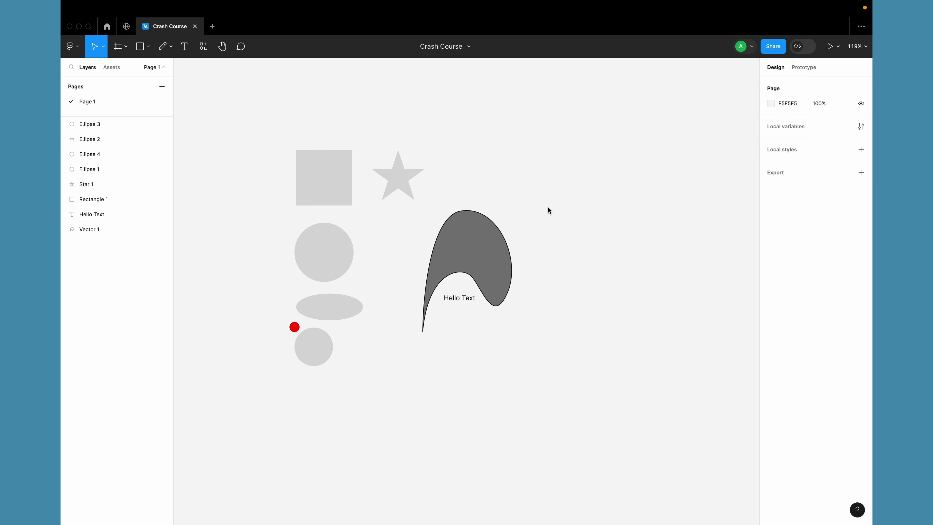
Step: At 135% zoom, select every shape with one marquee around the whole group and deselect them
{"action": "scroll", "coordinate": [381, 352], "scroll_direction": "up", "scroll_amount": 5}
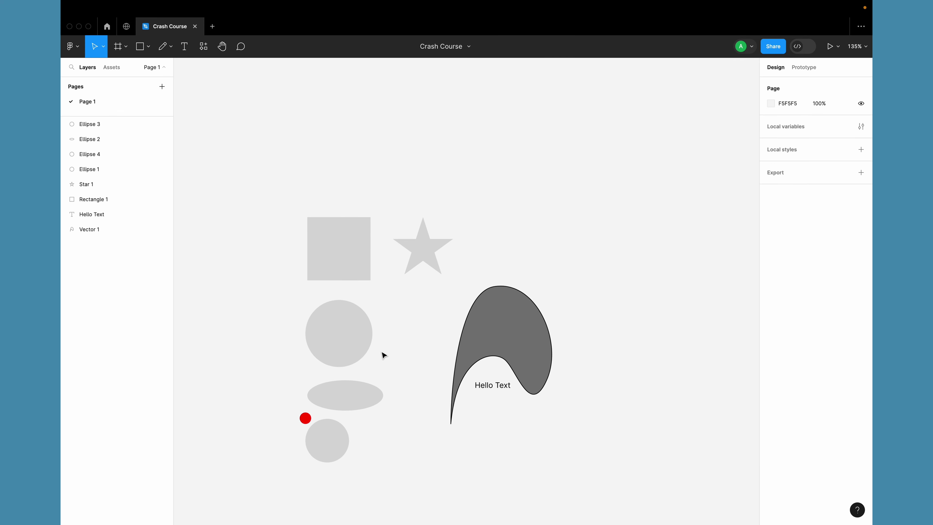
{"action": "left_click_drag", "start_coordinate": [239, 161], "coordinate": [602, 478]}
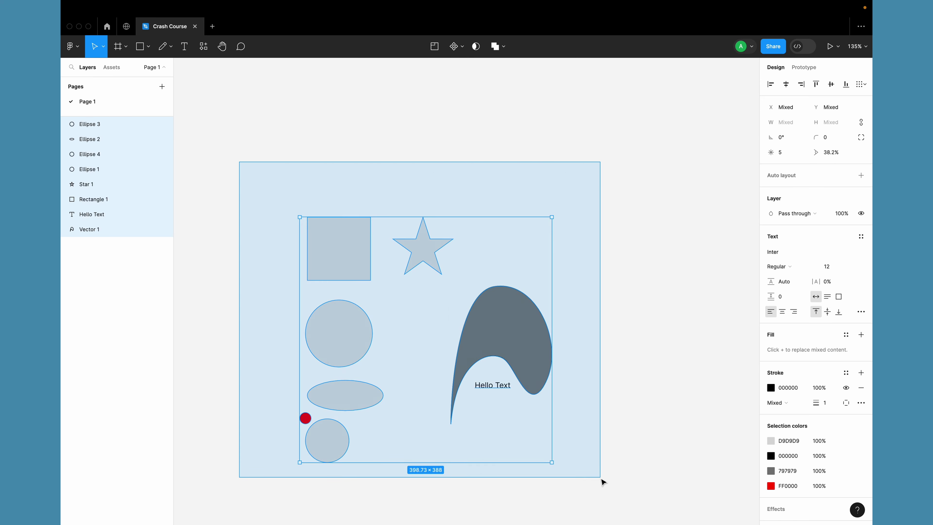
{"action": "left_click", "coordinate": [616, 399]}
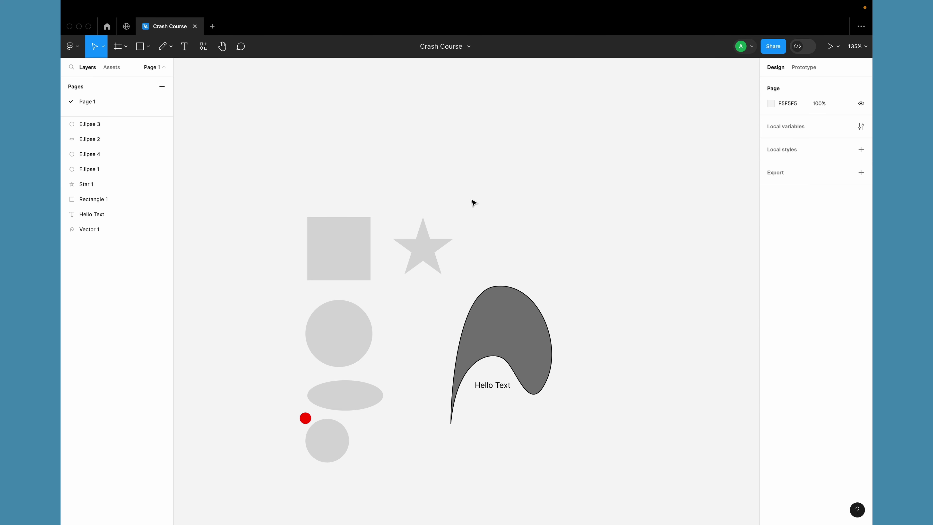
{"action": "scroll", "coordinate": [444, 178], "scroll_direction": "down", "scroll_amount": 3}
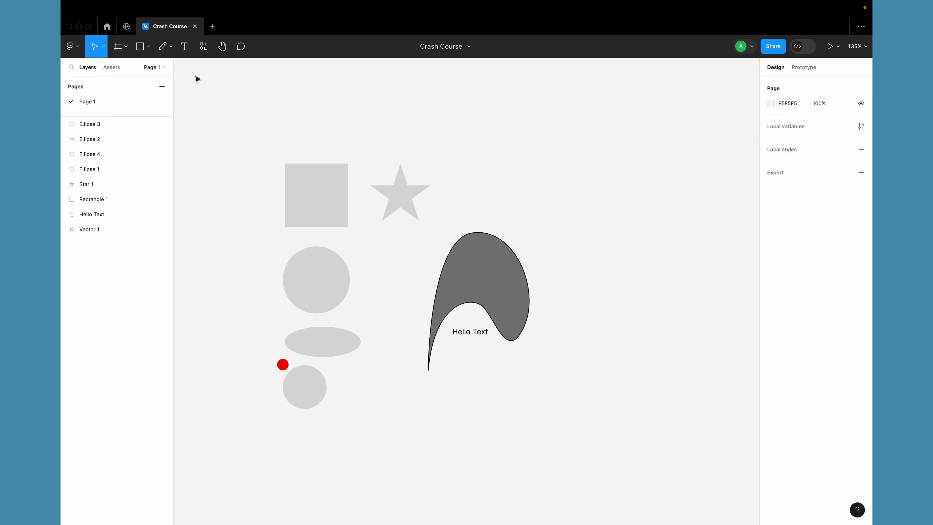
Step: Choose the Move tool and select the square, the star, the upper circle and the dark curved vector in turn
{"action": "left_click", "coordinate": [104, 47]}
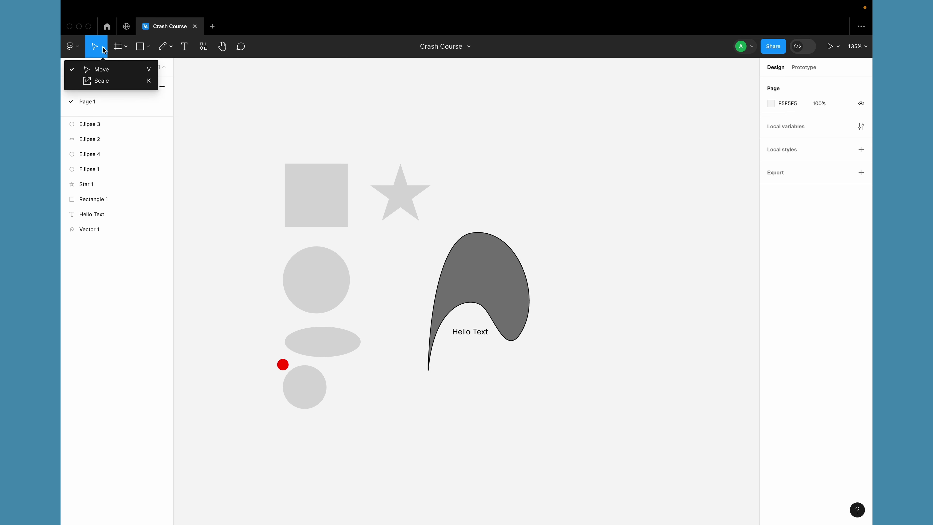
{"action": "left_click", "coordinate": [130, 72]}
{"action": "left_click", "coordinate": [311, 204]}
{"action": "left_click", "coordinate": [311, 205]}
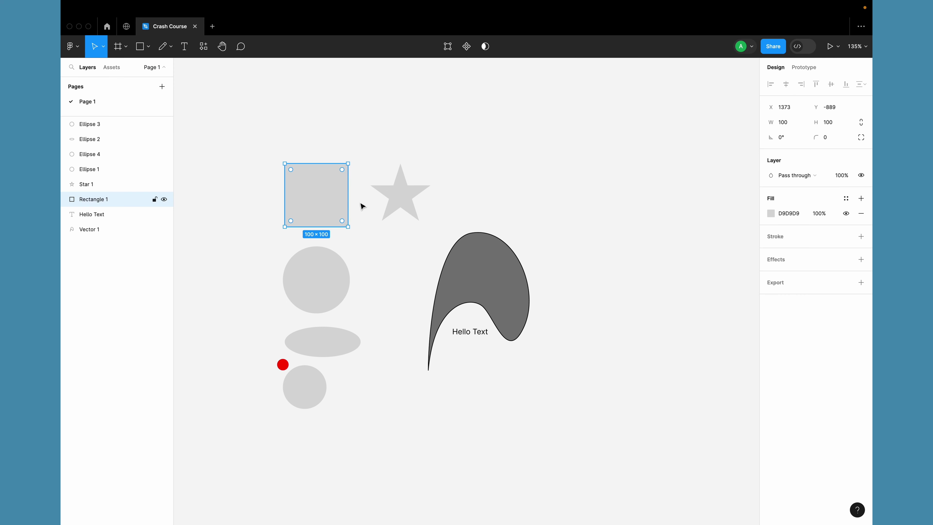
{"action": "left_click", "coordinate": [400, 202]}
{"action": "left_click", "coordinate": [312, 276]}
{"action": "left_click", "coordinate": [503, 285]}
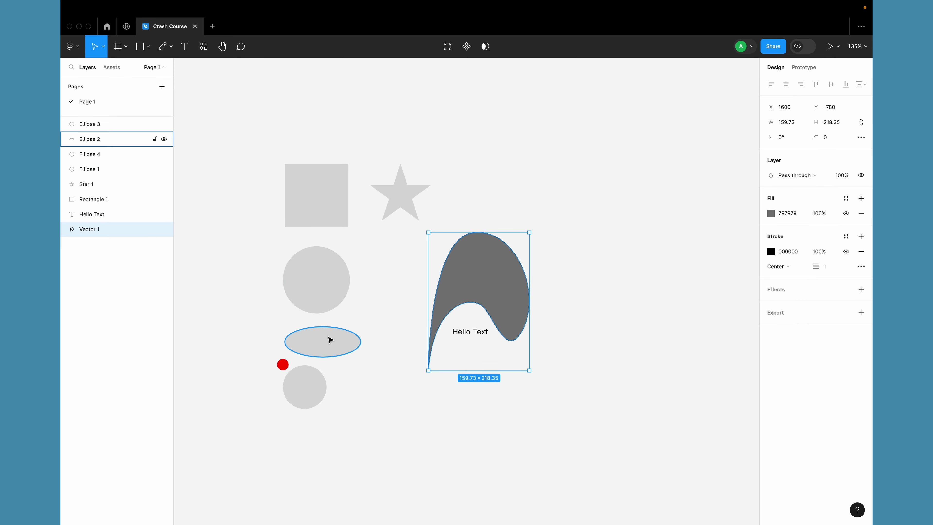
Step: Select the flat ellipse, lower circle, Hello Text and red circle on the canvas individually, ending on the square
{"action": "left_click", "coordinate": [324, 346]}
{"action": "left_click", "coordinate": [318, 389]}
{"action": "left_click", "coordinate": [471, 332]}
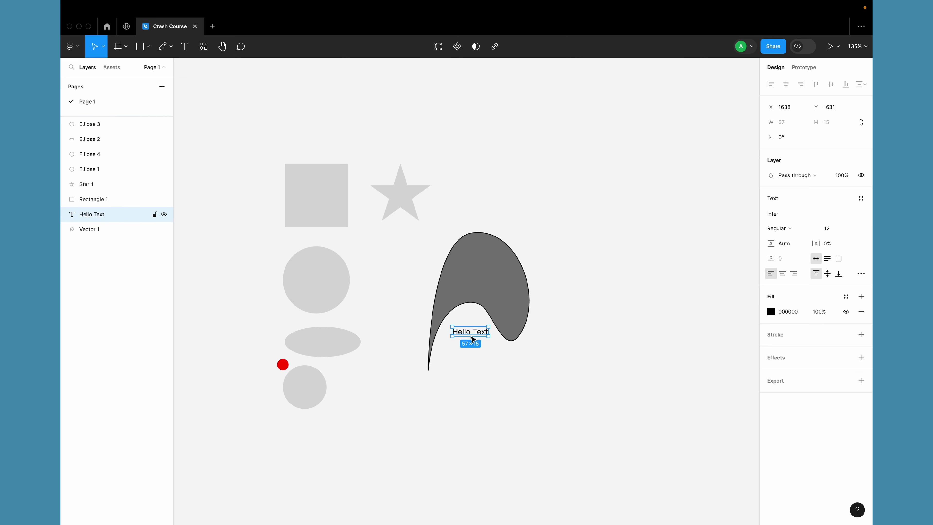
{"action": "left_click", "coordinate": [283, 365]}
{"action": "left_click", "coordinate": [321, 351]}
{"action": "left_click", "coordinate": [321, 181]}
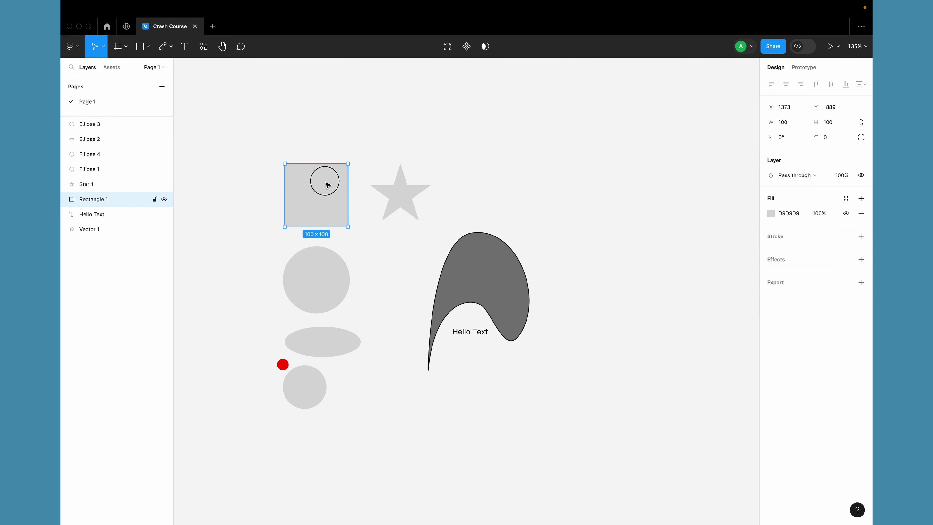
{"action": "left_click", "coordinate": [285, 366]}
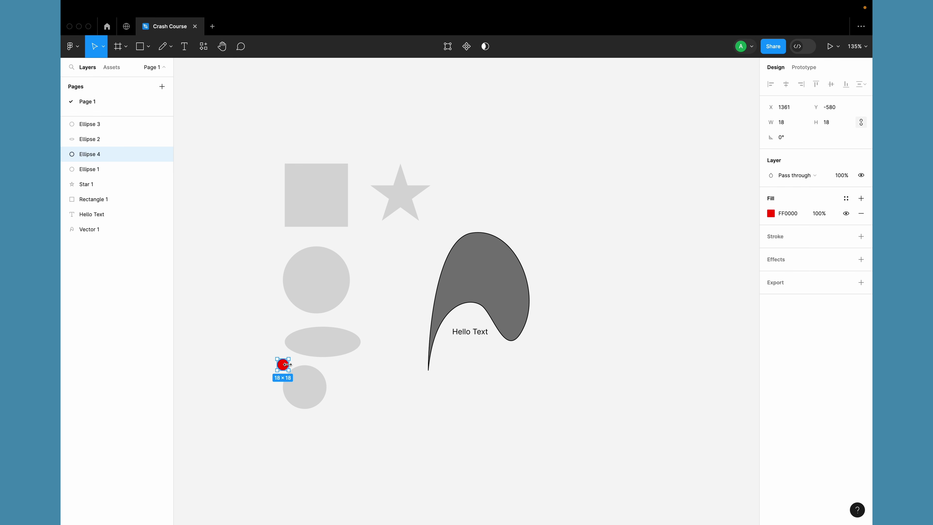
{"action": "left_click", "coordinate": [322, 223]}
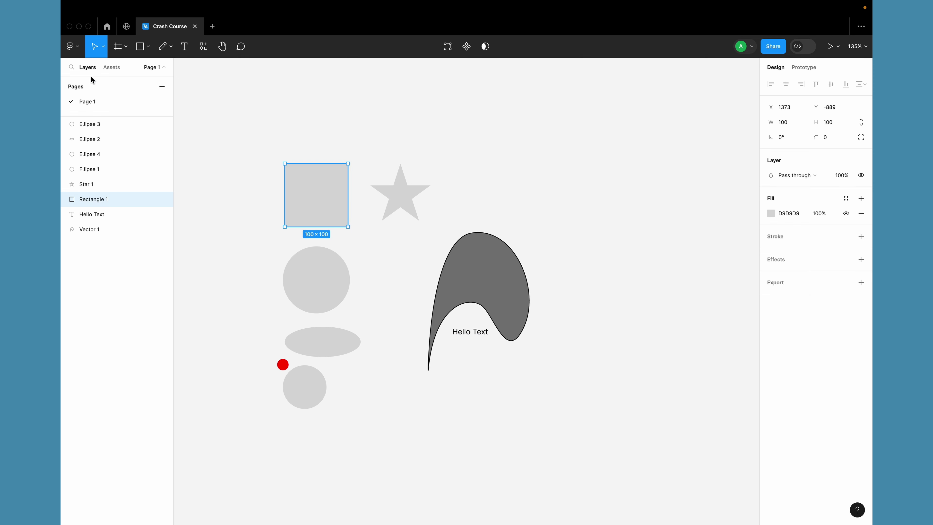
Step: Select individual ellipse, rectangle and text layers in the layer list, and collapse and re-expand the Pages section
{"action": "left_click", "coordinate": [88, 127]}
{"action": "left_click", "coordinate": [90, 154]}
{"action": "left_click", "coordinate": [90, 169]}
{"action": "left_click", "coordinate": [92, 198]}
{"action": "left_click", "coordinate": [95, 214]}
{"action": "left_click", "coordinate": [90, 238]}
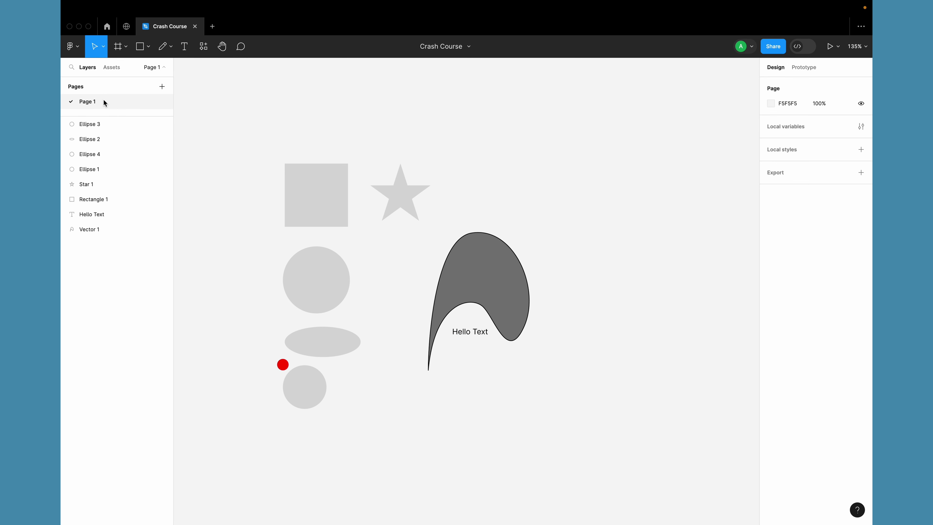
{"action": "left_click", "coordinate": [155, 68]}
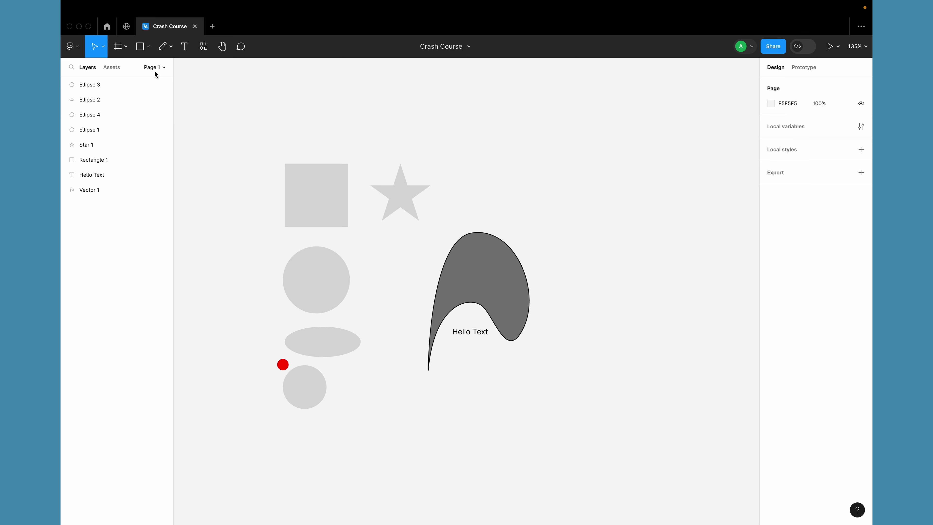
{"action": "left_click", "coordinate": [163, 69]}
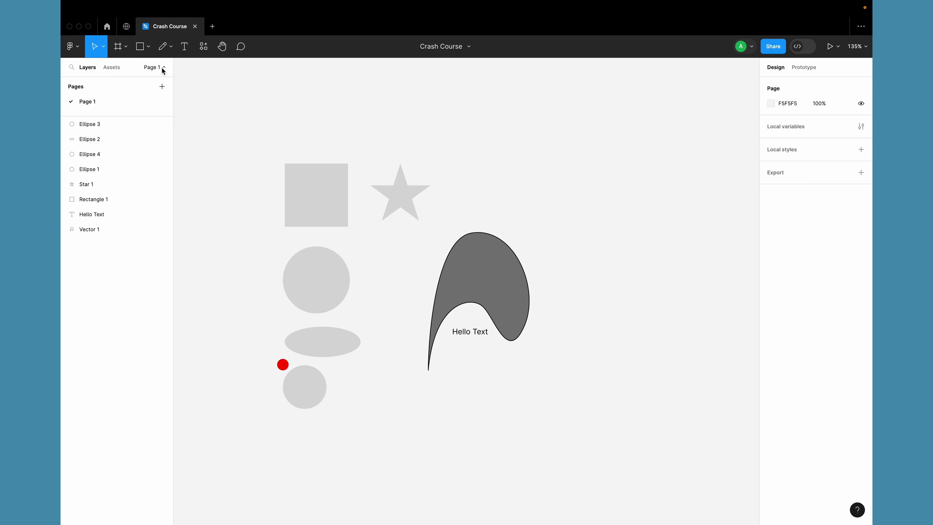
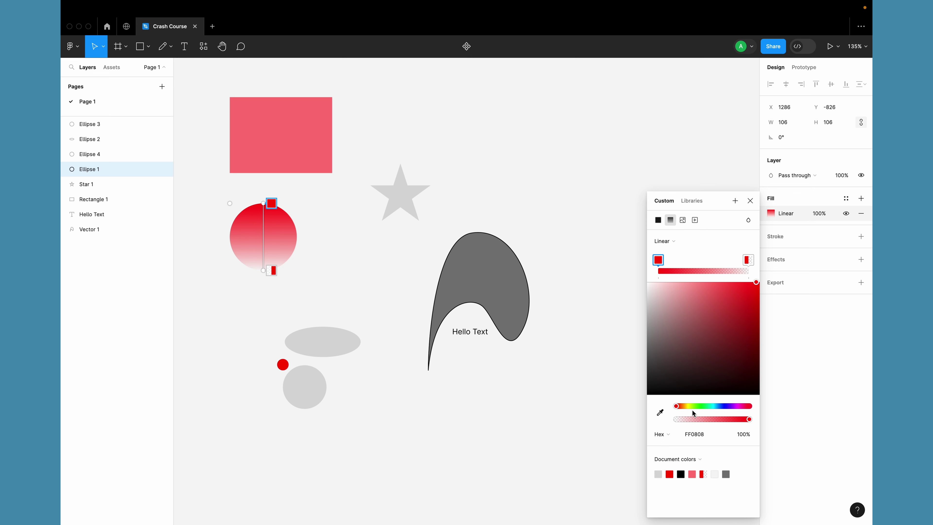
Step: Recolor the upper circle's linear gradient with a bright green start stop and a fully opaque 0094FF end stop
{"action": "left_click_drag", "start_coordinate": [694, 407], "coordinate": [775, 375]}
{"action": "left_click", "coordinate": [748, 260]}
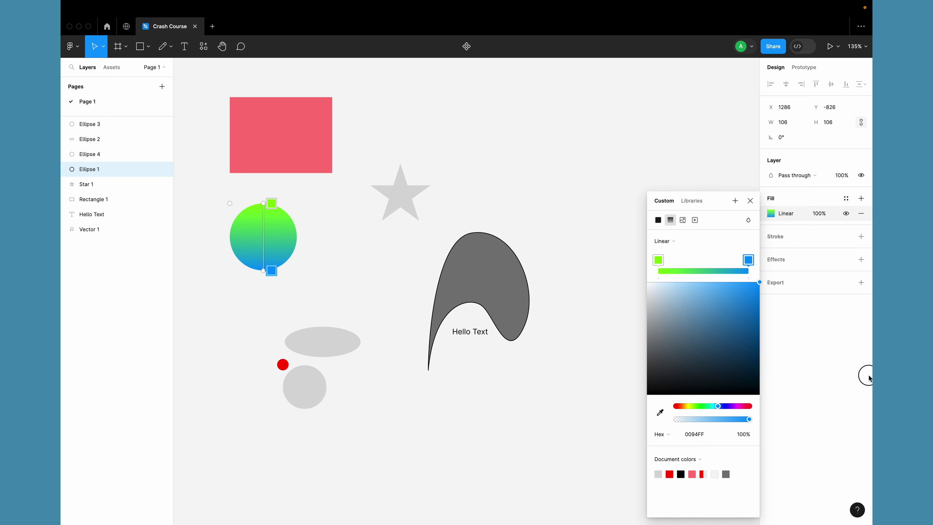
{"action": "left_click_drag", "start_coordinate": [868, 378], "coordinate": [834, 402]}
Step: Try the radial, angular and diamond gradient types on the circle, and rotate the diamond gradient by its end handle
{"action": "left_click", "coordinate": [676, 240]}
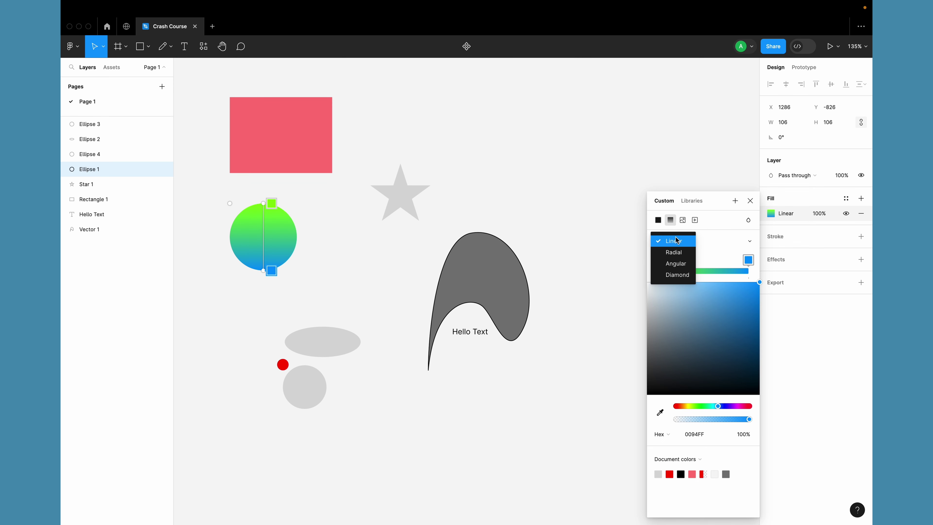
{"action": "left_click", "coordinate": [684, 255]}
{"action": "left_click", "coordinate": [680, 241]}
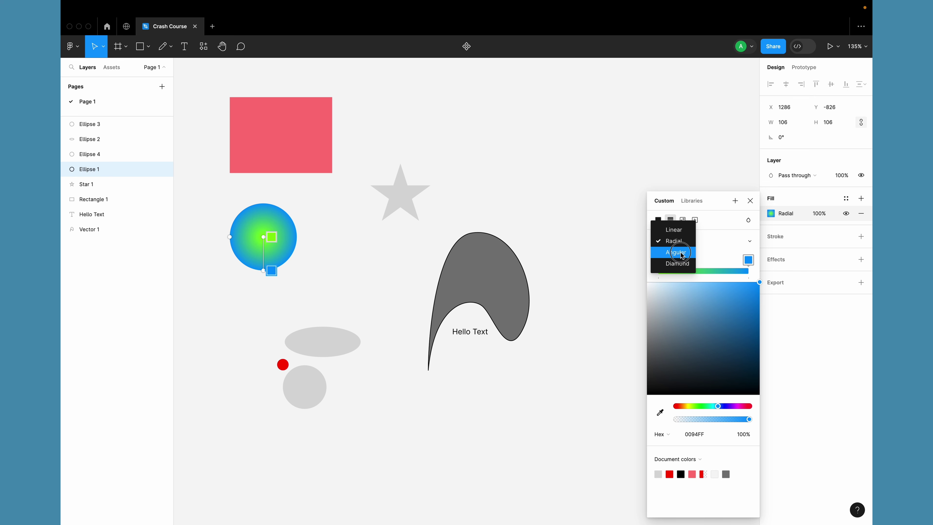
{"action": "left_click", "coordinate": [682, 256]}
{"action": "left_click", "coordinate": [672, 242]}
{"action": "left_click", "coordinate": [674, 254]}
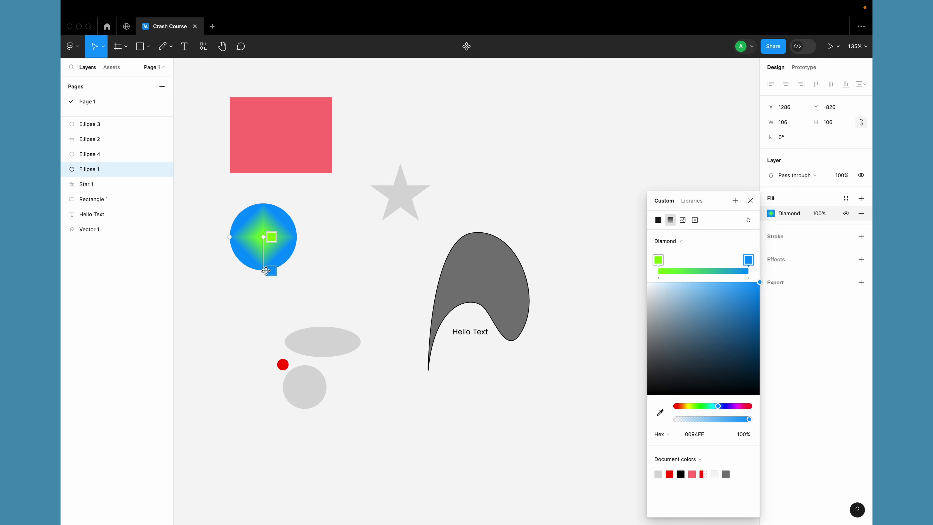
{"action": "mouse_move", "coordinate": [266, 271]}
{"action": "left_mouse_down"}
{"action": "mouse_move", "coordinate": [252, 327]}
{"action": "mouse_move", "coordinate": [233, 310]}
{"action": "mouse_move", "coordinate": [252, 262]}
{"action": "left_mouse_up"}
Step: Switch the circle's gradient to Linear and move its green start point outside the circle's upper-right edge
{"action": "left_click", "coordinate": [668, 241]}
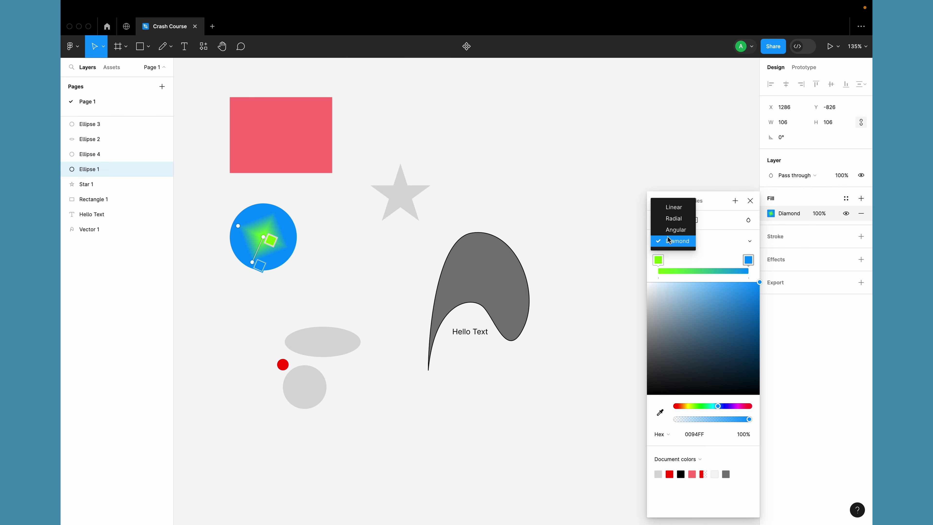
{"action": "left_click", "coordinate": [672, 213]}
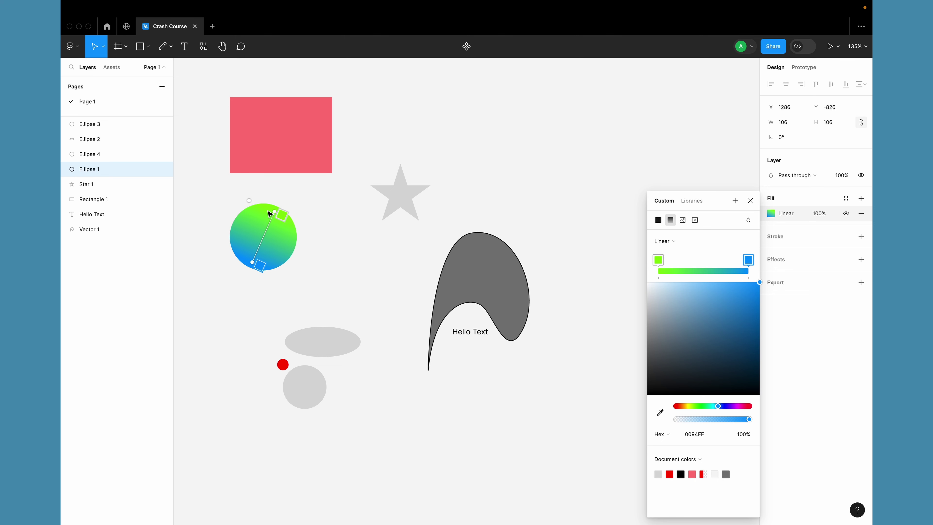
{"action": "left_click_drag", "start_coordinate": [274, 210], "coordinate": [307, 208]}
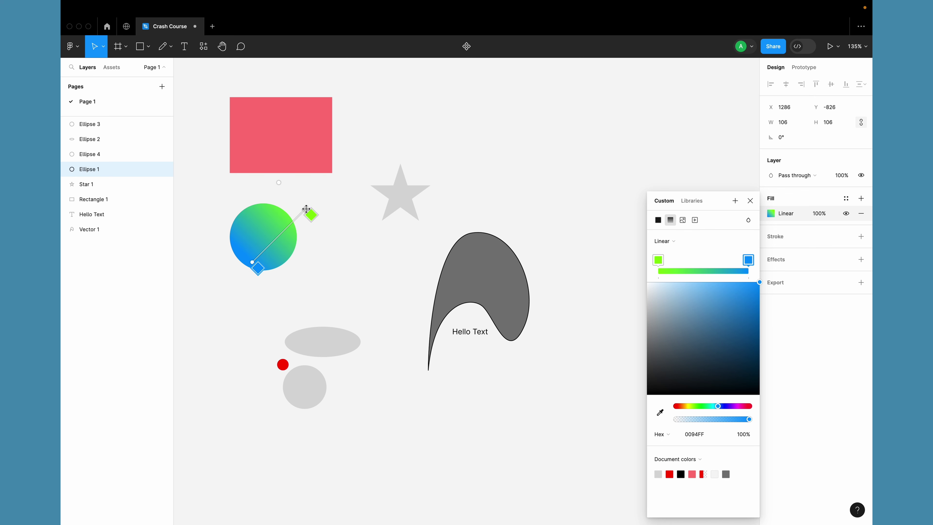
Step: Change the circle's gradient to Radial, with its green center near the upper right and its blue end at the lower left
{"action": "left_click", "coordinate": [664, 241]}
{"action": "left_click", "coordinate": [673, 250]}
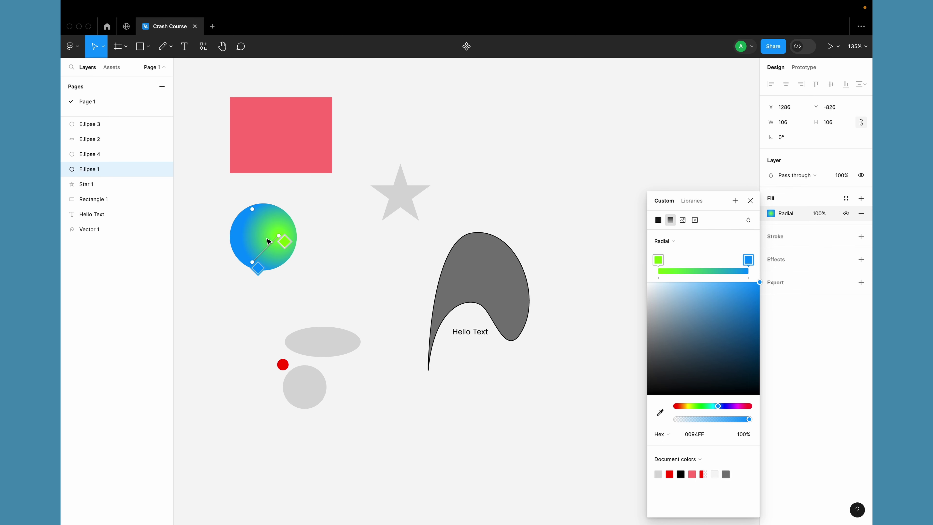
{"action": "mouse_move", "coordinate": [278, 235]}
{"action": "left_mouse_down"}
{"action": "mouse_move", "coordinate": [287, 208]}
{"action": "mouse_move", "coordinate": [302, 211]}
{"action": "mouse_move", "coordinate": [281, 217]}
{"action": "left_mouse_up"}
{"action": "left_click_drag", "start_coordinate": [249, 266], "coordinate": [230, 261]}
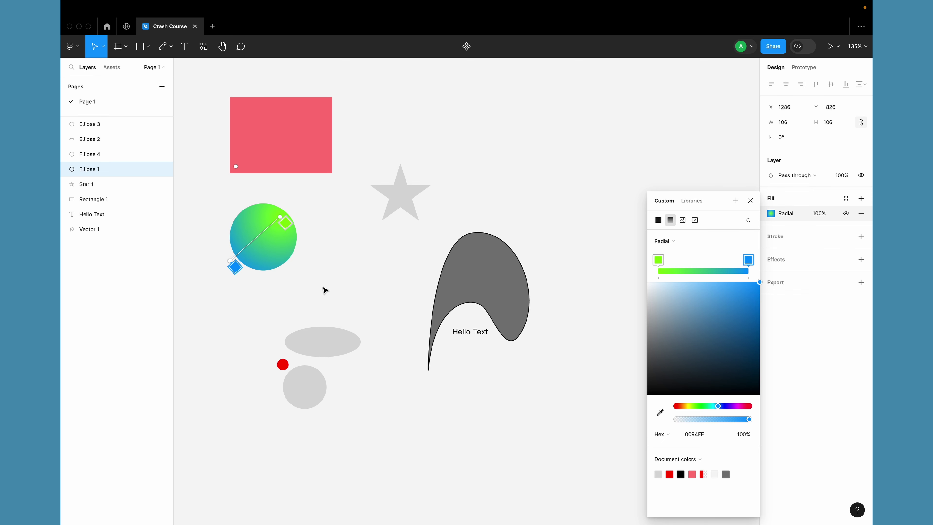
Step: Finish editing the circle's radial gradient and close its color picker
{"action": "key", "text": "Escape"}
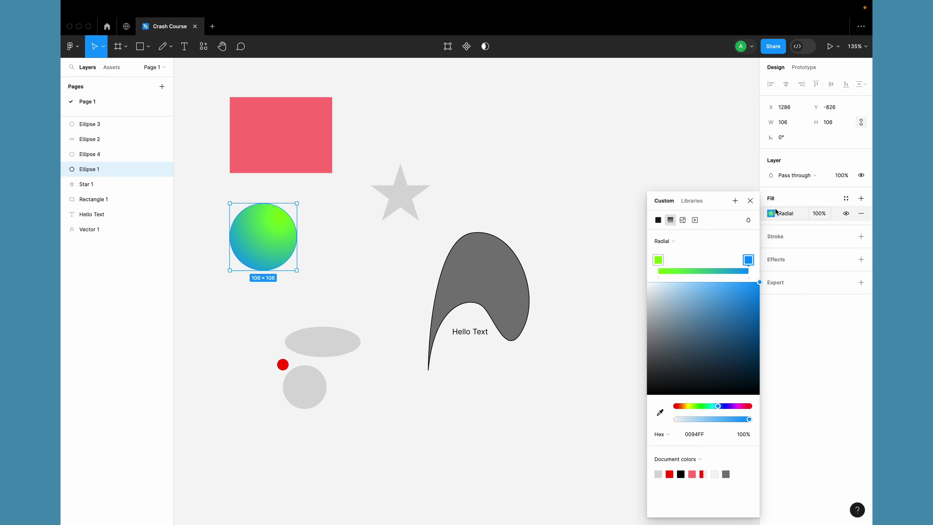
{"action": "left_click", "coordinate": [751, 201]}
{"action": "left_click", "coordinate": [276, 287]}
{"action": "left_click", "coordinate": [267, 250]}
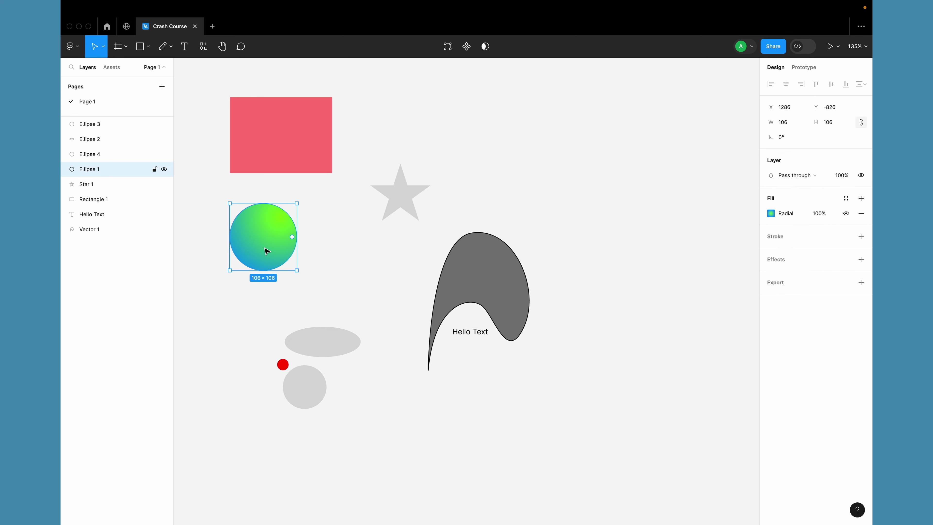
{"action": "key", "text": "Return"}
{"action": "key", "text": "Escape"}
Step: Move the gray ellipse over the gradient circle's lower-left edge and set its fill to 292929
{"action": "left_click", "coordinate": [323, 344]}
{"action": "left_click_drag", "start_coordinate": [323, 344], "coordinate": [236, 264]}
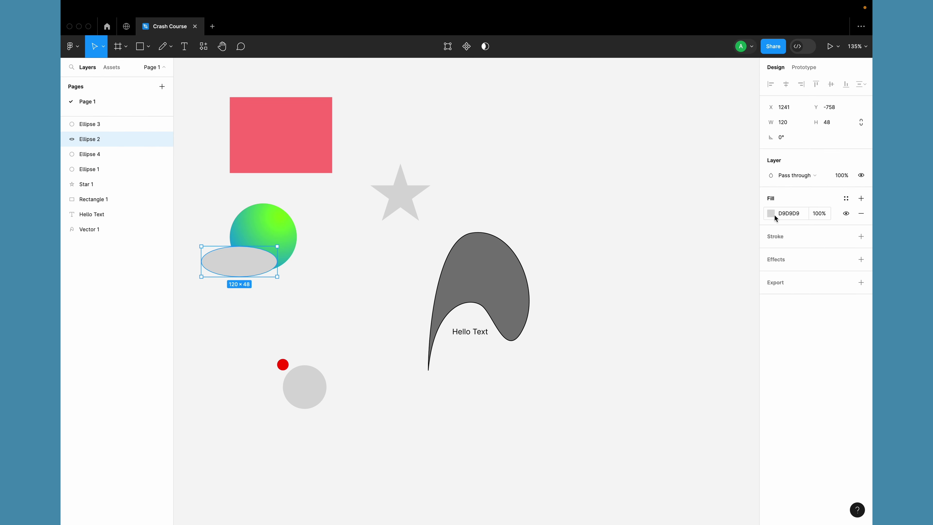
{"action": "left_click", "coordinate": [771, 213]}
{"action": "left_click_drag", "start_coordinate": [671, 286], "coordinate": [552, 344]}
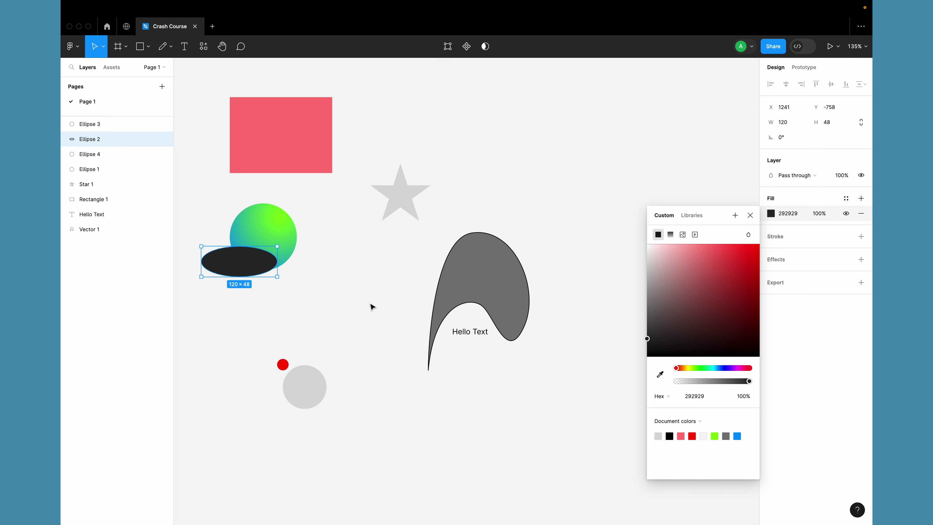
{"action": "left_click", "coordinate": [369, 307]}
Step: Nudge the dark ellipse to about X 1247, Y -760 and reorder its layer directly below Ellipse 1
{"action": "scroll", "coordinate": [367, 308], "scroll_direction": "left", "scroll_amount": 5}
{"action": "scroll", "coordinate": [367, 308], "scroll_direction": "up", "scroll_amount": 2}
{"action": "scroll", "coordinate": [368, 309], "scroll_direction": "up", "scroll_amount": 5}
{"action": "left_click_drag", "start_coordinate": [485, 353], "coordinate": [488, 356]}
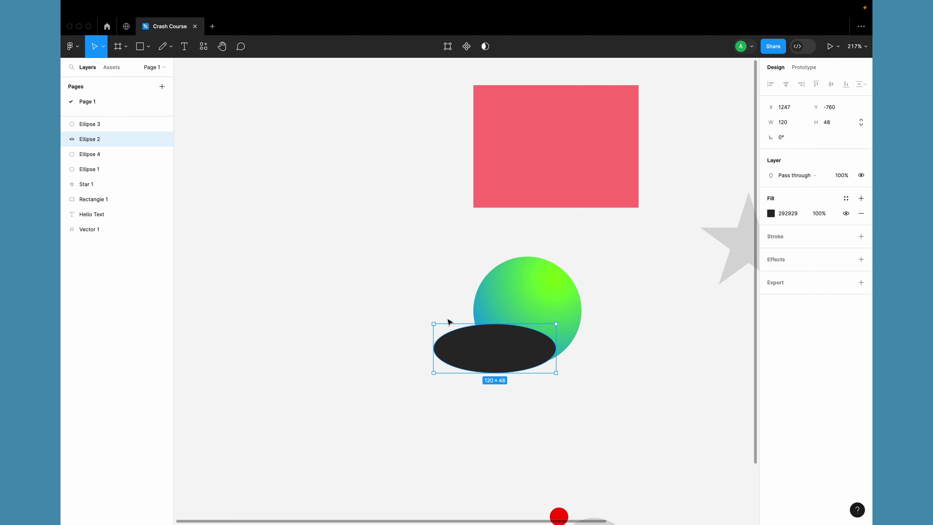
{"action": "mouse_move", "coordinate": [111, 143]}
{"action": "left_click_drag", "start_coordinate": [109, 143], "coordinate": [113, 179]}
{"action": "left_click", "coordinate": [331, 318]}
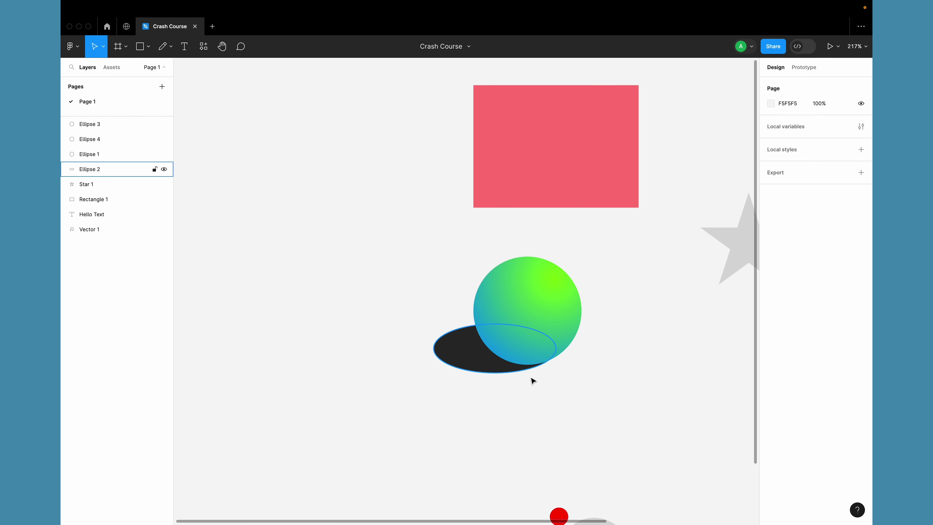
Step: Shift the dark ellipse slightly up behind the gradient circle, to about Y -764
{"action": "scroll", "coordinate": [448, 394], "scroll_direction": "right", "scroll_amount": 3}
{"action": "scroll", "coordinate": [448, 394], "scroll_direction": "up", "scroll_amount": 2}
{"action": "scroll", "coordinate": [448, 401], "scroll_direction": "right", "scroll_amount": 1}
{"action": "left_click_drag", "start_coordinate": [408, 382], "coordinate": [411, 381]}
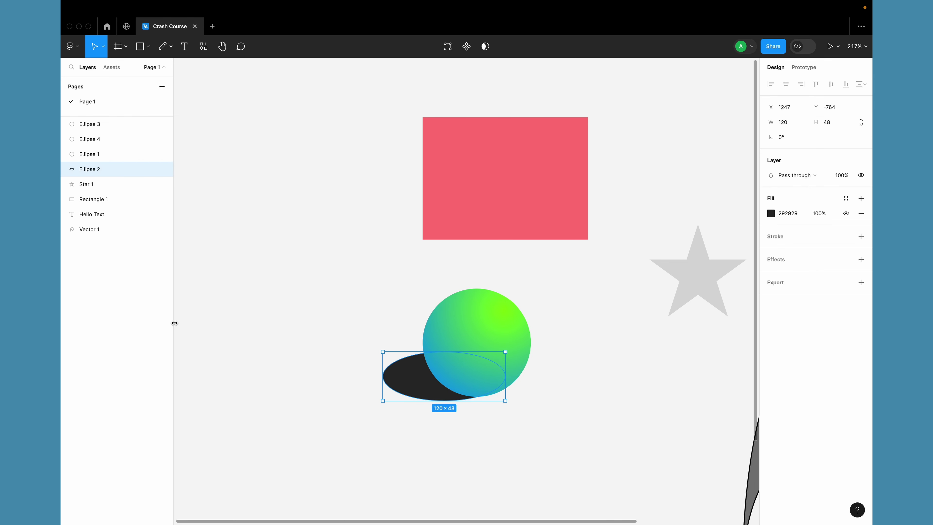
Step: Move Ellipse 2 repeatedly forward and backward in the layer order, ending directly below Ellipse 1
{"action": "key", "text": "super+bracketright"}
{"action": "key", "text": "super+bracketleft"}
{"action": "key", "text": "super+bracketleft"}
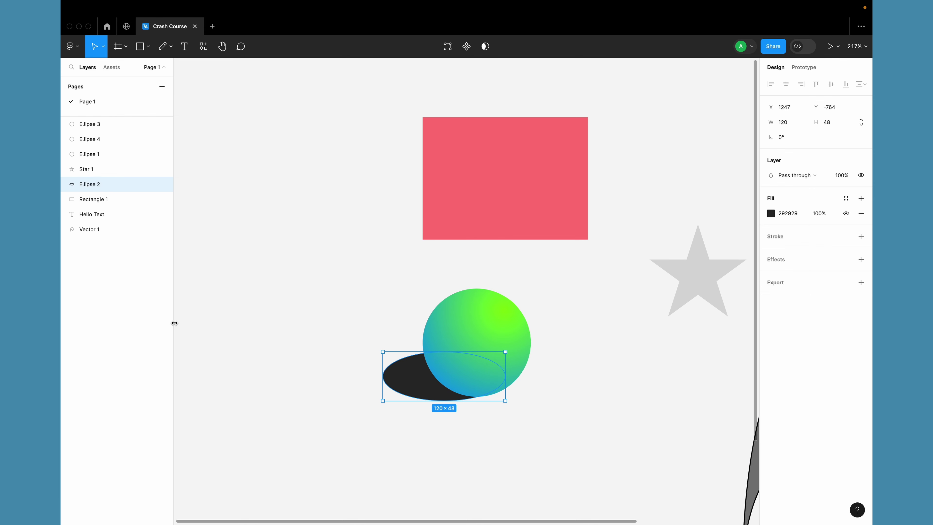
{"action": "key", "text": "super+bracketright"}
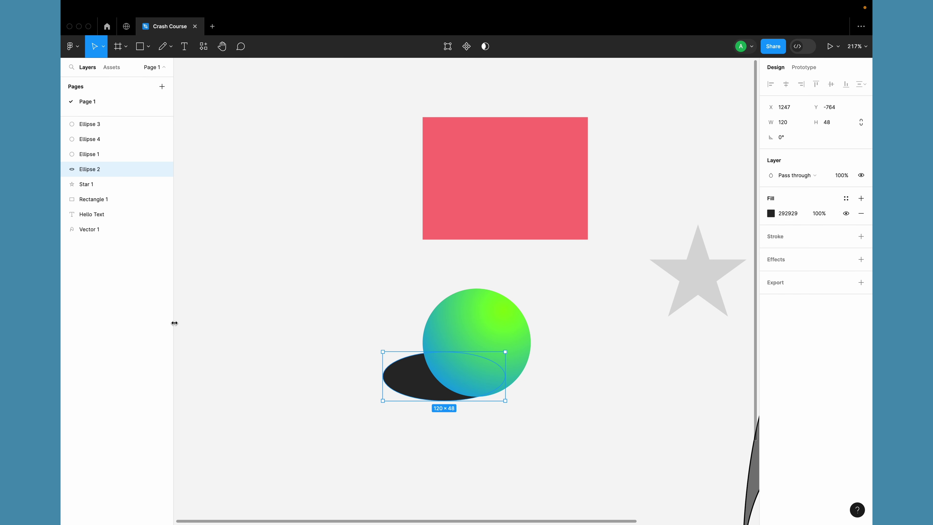
{"action": "key", "text": "super+bracketleft"}
{"action": "key", "text": "super+bracketright"}
{"action": "key", "text": "super+bracketleft"}
{"action": "key", "text": "super+bracketleft"}
{"action": "key", "text": "super+bracketright"}
{"action": "key", "text": "super+bracketright"}
{"action": "key", "text": "super+bracketright"}
{"action": "key", "text": "super+bracketright"}
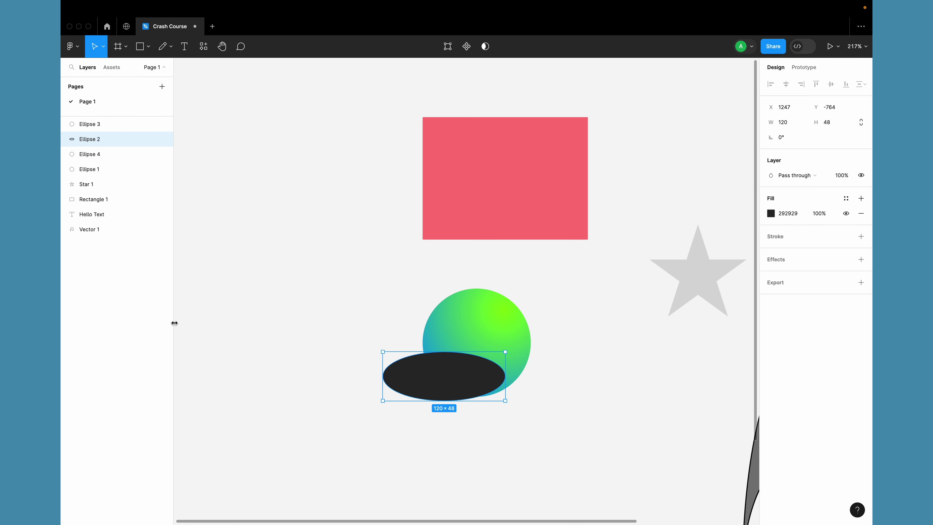
{"action": "key", "text": "super+bracketleft"}
{"action": "key", "text": "super+bracketleft"}
{"action": "key", "text": "super+bracketright"}
{"action": "key", "text": "super+bracketleft"}
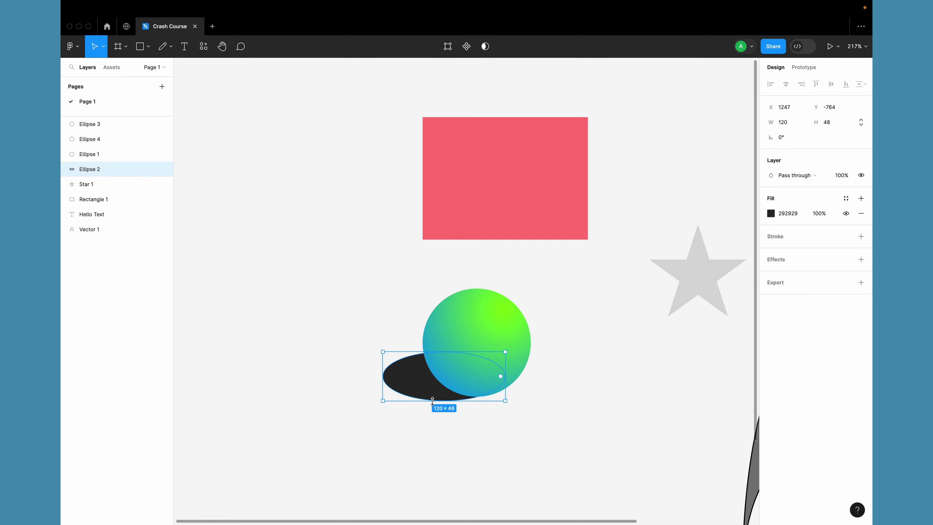
Step: Flatten the dark ellipse under the circle to a height of about 28, keeping its 120 width
{"action": "left_click_drag", "start_coordinate": [432, 401], "coordinate": [415, 393]}
{"action": "left_click", "coordinate": [409, 432]}
{"action": "scroll", "coordinate": [410, 433], "scroll_direction": "down", "scroll_amount": 5}
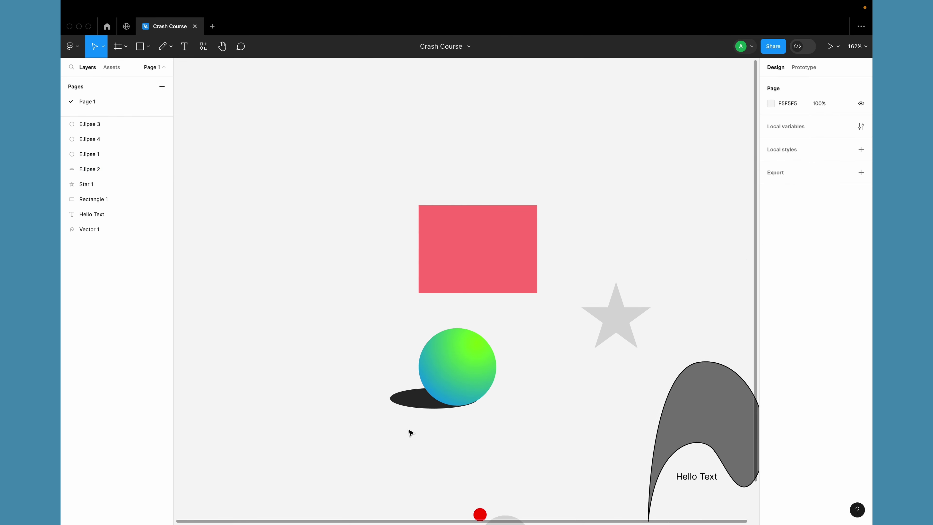
{"action": "scroll", "coordinate": [506, 386], "scroll_direction": "up", "scroll_amount": 3}
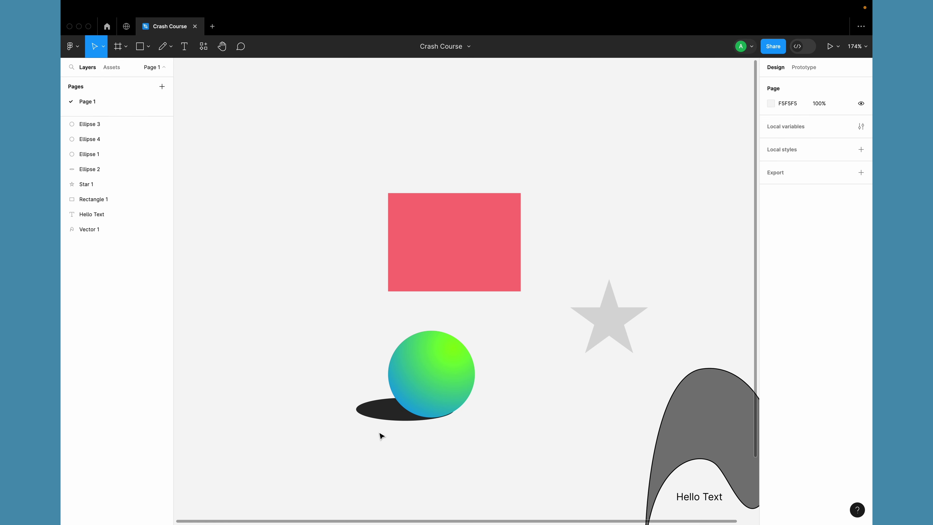
Step: Give the dark ellipse a linear gradient running horizontally from opaque beneath the circle to transparent at its left end
{"action": "left_click", "coordinate": [377, 417]}
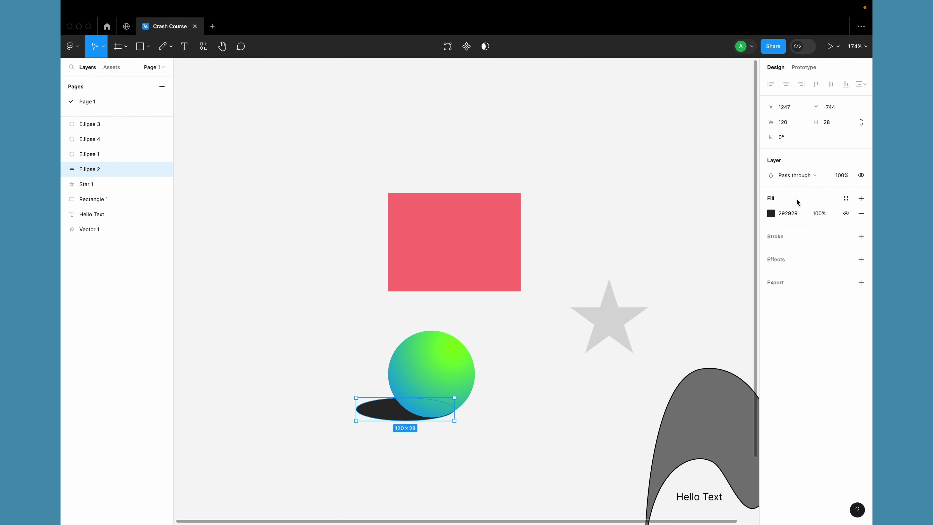
{"action": "left_click", "coordinate": [771, 213]}
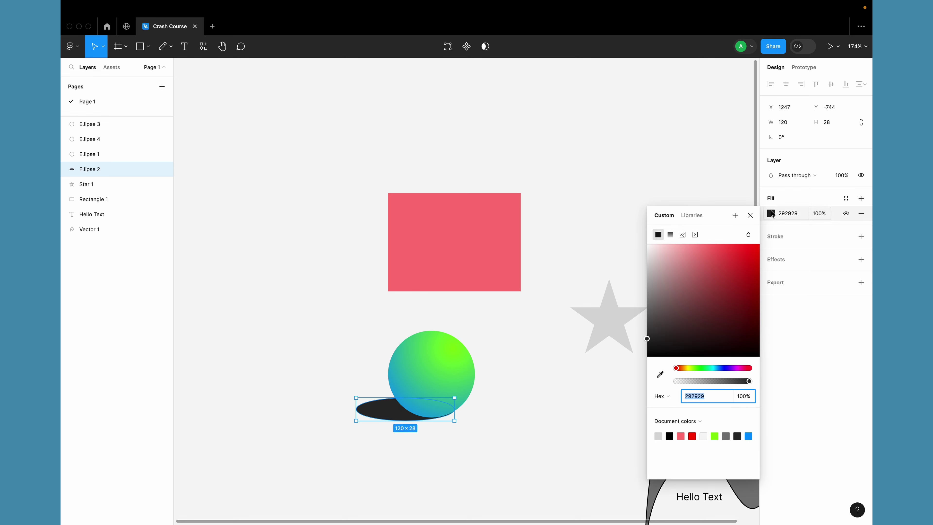
{"action": "left_click", "coordinate": [671, 235]}
{"action": "left_click_drag", "start_coordinate": [406, 419], "coordinate": [349, 412]}
{"action": "left_click_drag", "start_coordinate": [406, 400], "coordinate": [411, 409]}
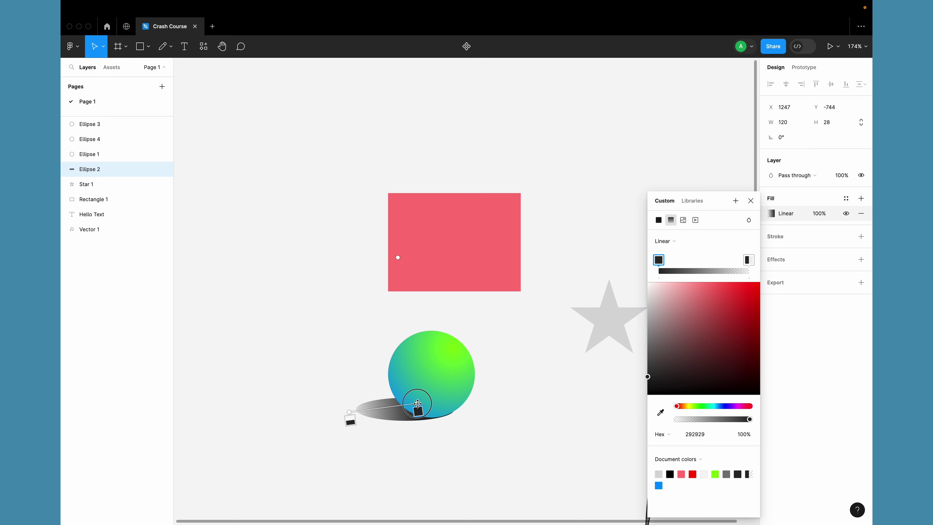
{"action": "left_click_drag", "start_coordinate": [352, 413], "coordinate": [414, 409]}
{"action": "left_click", "coordinate": [378, 411]}
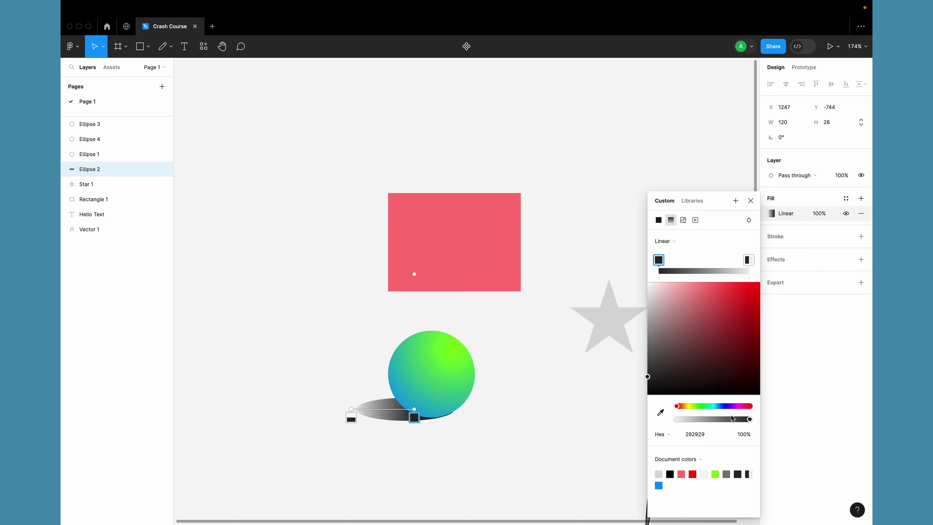
Step: Set the shadow gradient's end stop to about 13% opacity, keep its start stop fully opaque, and deselect the ellipse
{"action": "left_click_drag", "start_coordinate": [750, 419], "coordinate": [781, 420]}
{"action": "left_click", "coordinate": [750, 261]}
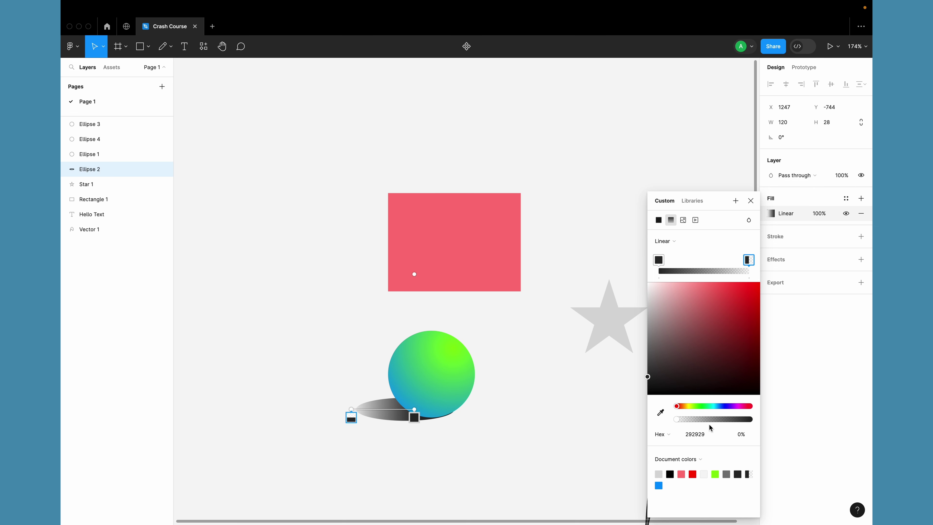
{"action": "mouse_move", "coordinate": [689, 425]}
{"action": "left_mouse_down"}
{"action": "mouse_move", "coordinate": [700, 423]}
{"action": "mouse_move", "coordinate": [678, 425]}
{"action": "mouse_move", "coordinate": [688, 421]}
{"action": "left_mouse_up"}
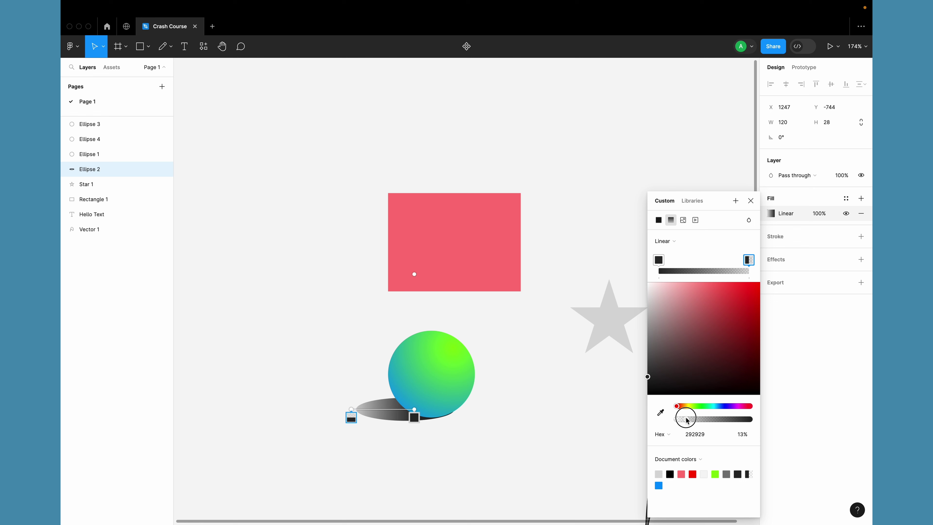
{"action": "left_click", "coordinate": [568, 434]}
{"action": "scroll", "coordinate": [568, 433], "scroll_direction": "down", "scroll_amount": 5}
{"action": "scroll", "coordinate": [568, 434], "scroll_direction": "right", "scroll_amount": 3}
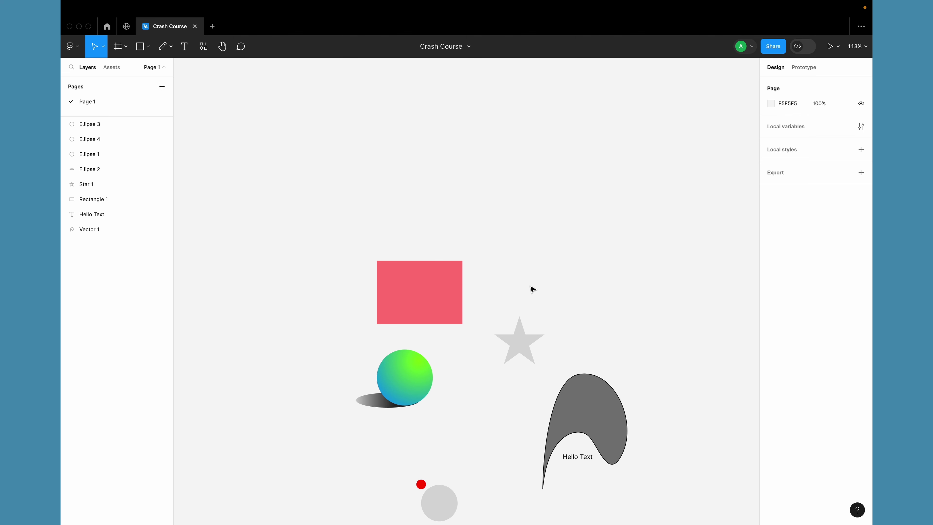
Step: Rotate the pink rectangle to -1° and deselect it
{"action": "left_click", "coordinate": [402, 310]}
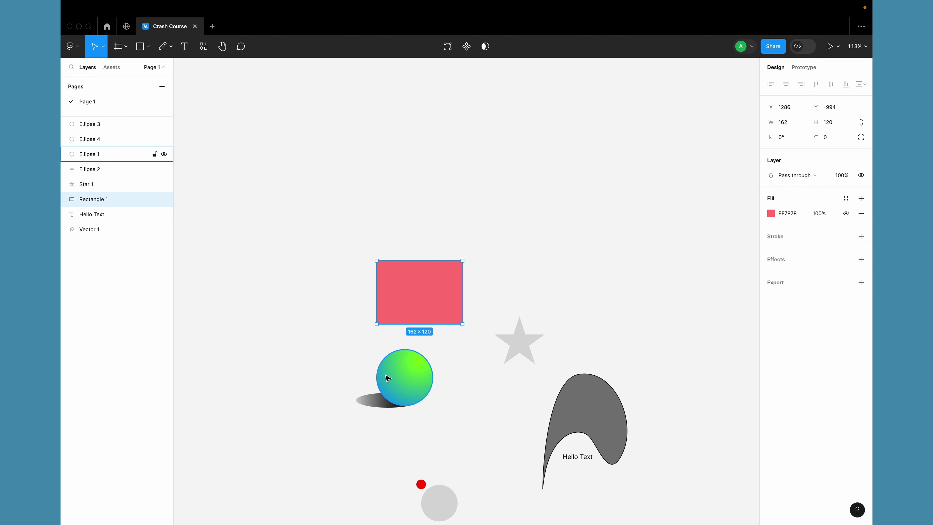
{"action": "scroll", "coordinate": [395, 370], "scroll_direction": "up", "scroll_amount": 5, "text": "ctrl"}
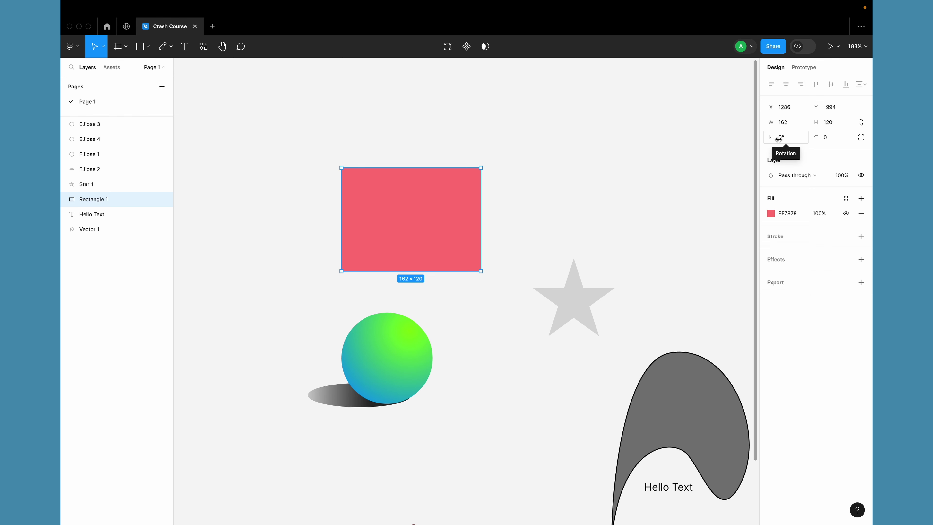
{"action": "mouse_move", "coordinate": [775, 138]}
{"action": "left_mouse_down"}
{"action": "mouse_move", "coordinate": [696, 170]}
{"action": "mouse_move", "coordinate": [750, 162]}
{"action": "mouse_move", "coordinate": [79, 157]}
{"action": "mouse_move", "coordinate": [772, 157]}
{"action": "left_mouse_up"}
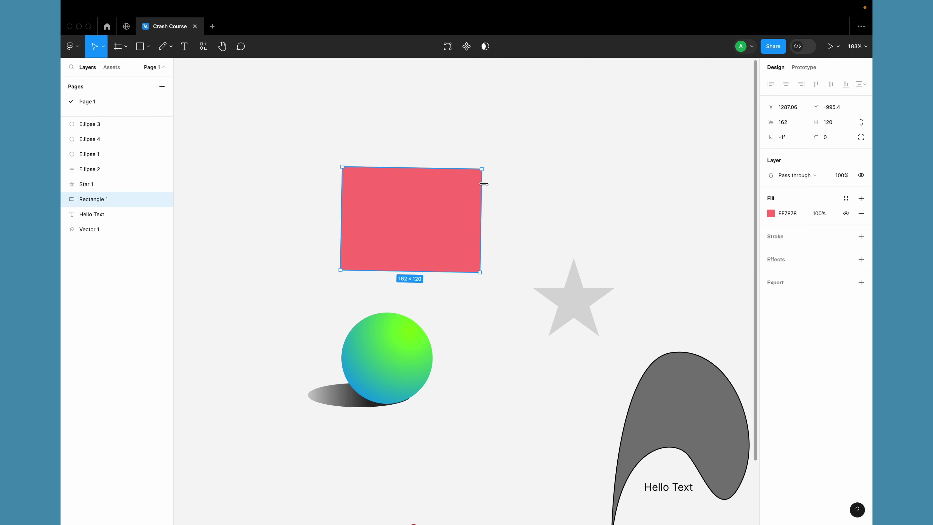
{"action": "left_click", "coordinate": [529, 218]}
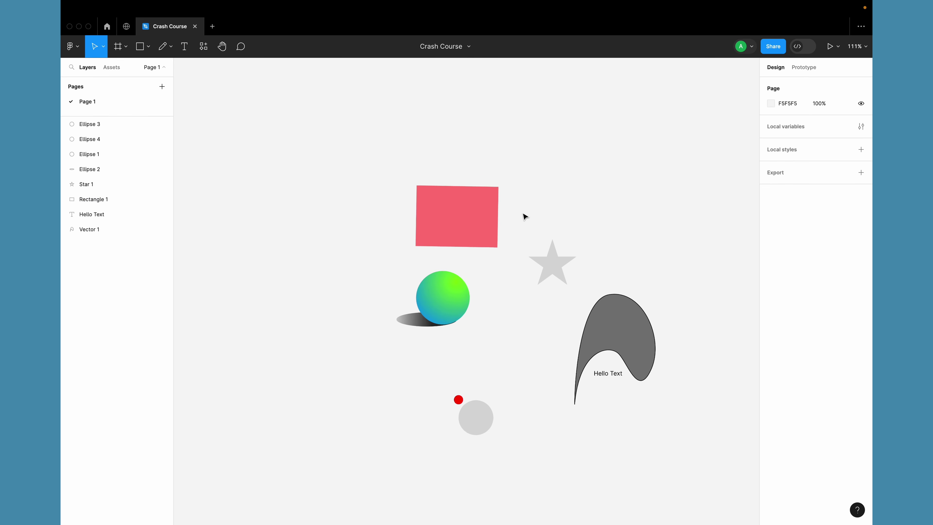
Step: Move the small red circle to the left and the gray circle beside it, at about X 1379, Y -613
{"action": "scroll", "coordinate": [529, 218], "scroll_direction": "down", "scroll_amount": 5}
{"action": "scroll", "coordinate": [380, 371], "scroll_direction": "up", "scroll_amount": 3}
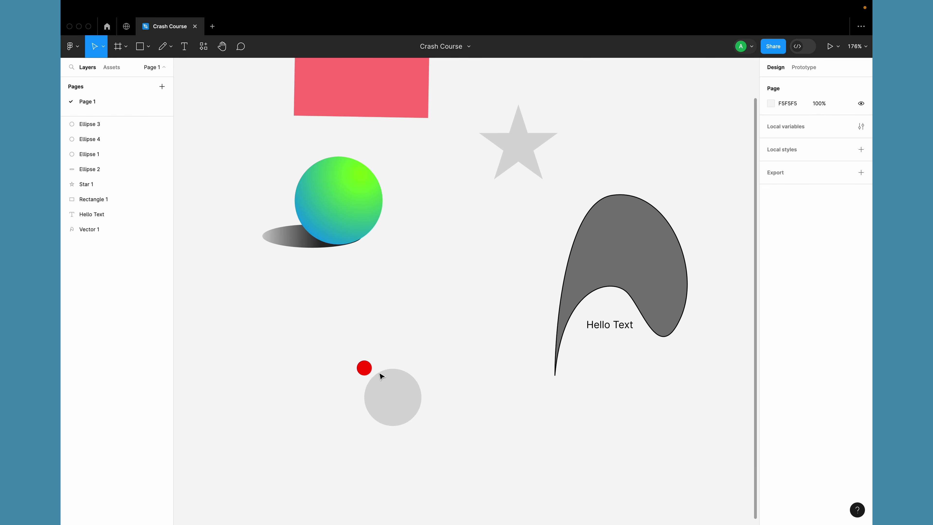
{"action": "left_click", "coordinate": [363, 370]}
{"action": "scroll", "coordinate": [363, 372], "scroll_direction": "up", "scroll_amount": 10}
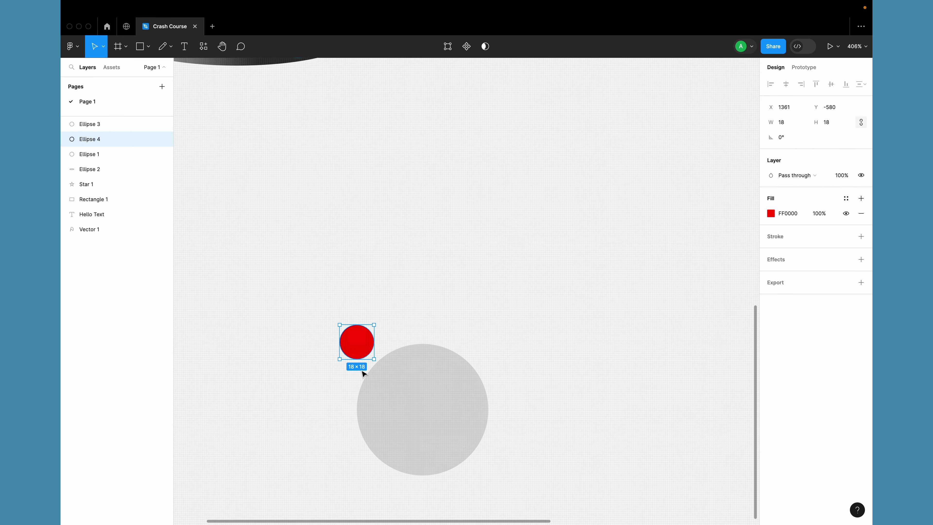
{"action": "left_click_drag", "start_coordinate": [360, 362], "coordinate": [294, 336]}
{"action": "left_click_drag", "start_coordinate": [464, 377], "coordinate": [482, 299]}
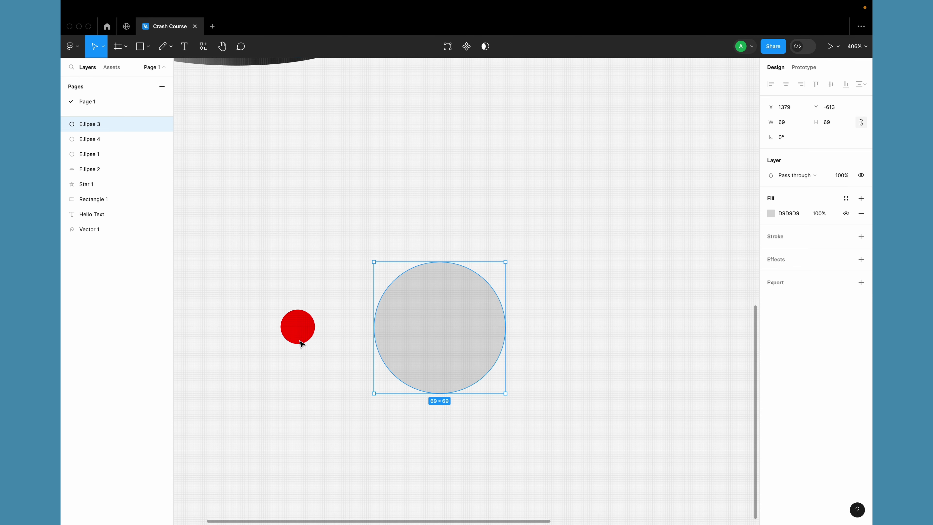
Step: Rotate the gray circle to about 13.53°, reset its rotation to 0° and deselect it
{"action": "scroll", "coordinate": [312, 379], "scroll_direction": "down", "scroll_amount": 1}
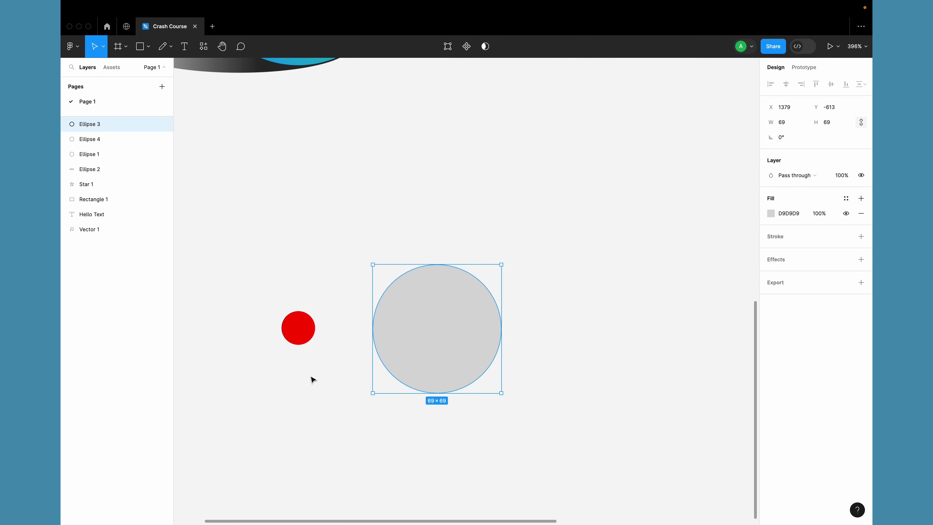
{"action": "scroll", "coordinate": [313, 380], "scroll_direction": "down", "scroll_amount": 5}
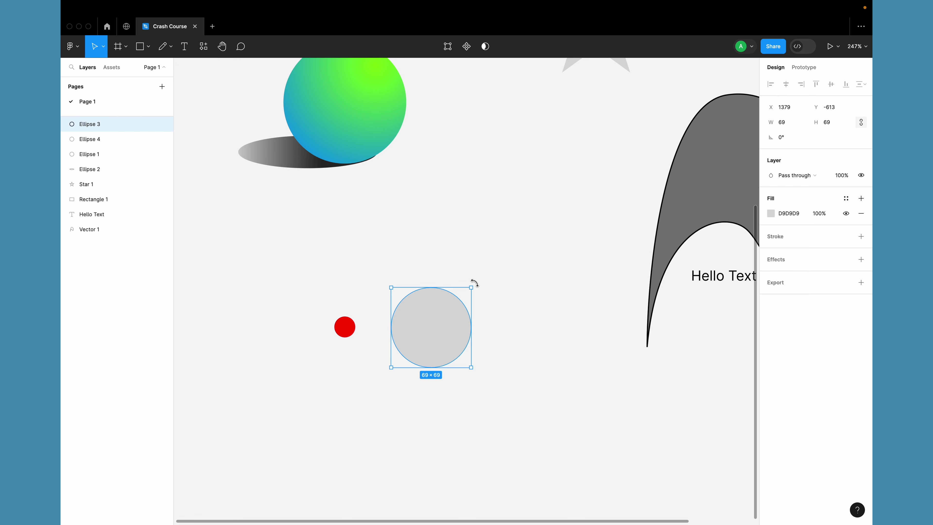
{"action": "mouse_move", "coordinate": [475, 282]}
{"action": "left_mouse_down"}
{"action": "mouse_move", "coordinate": [384, 290]}
{"action": "mouse_move", "coordinate": [509, 287]}
{"action": "mouse_move", "coordinate": [467, 273]}
{"action": "left_mouse_up"}
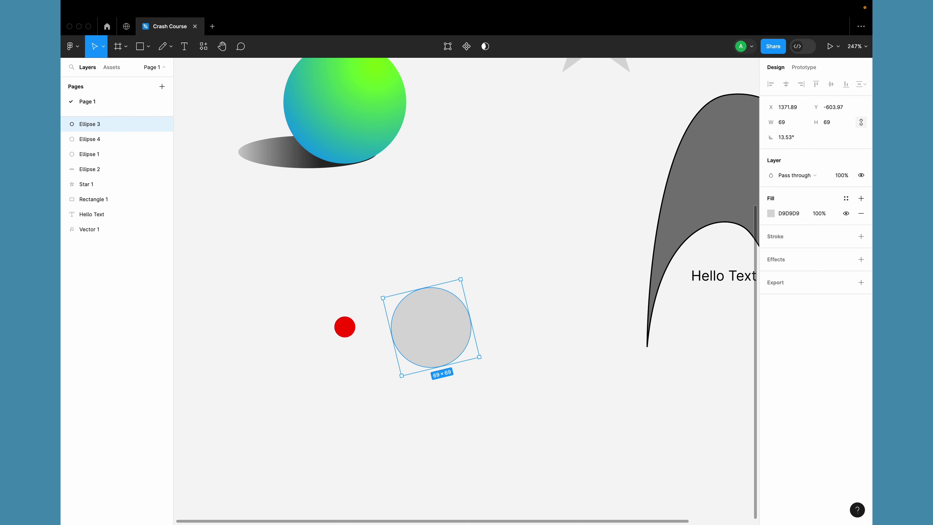
{"action": "left_click", "coordinate": [790, 142]}
{"action": "type", "text": "0"}
{"action": "key", "text": "Return"}
{"action": "left_click", "coordinate": [415, 208]}
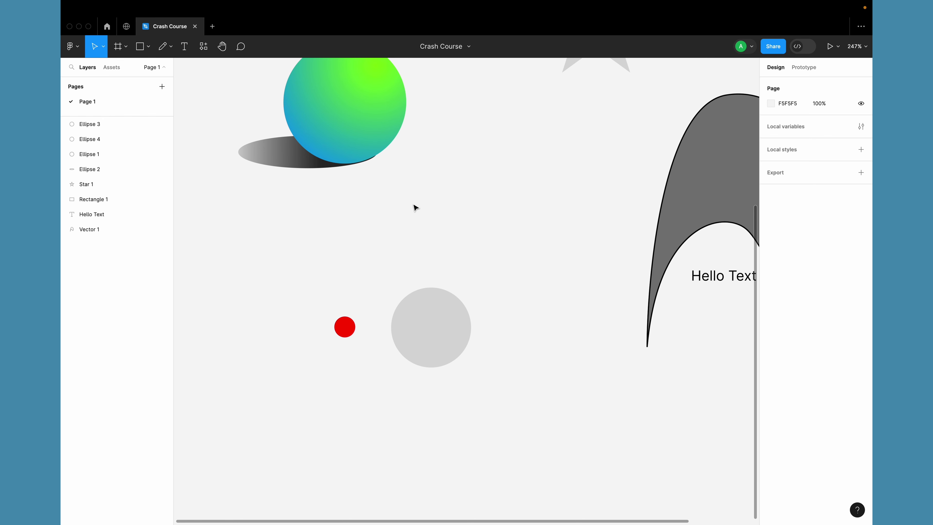
Step: Activate the Frame tool and collapse the Phone group of frame presets
{"action": "scroll", "coordinate": [415, 207], "scroll_direction": "down", "scroll_amount": 10}
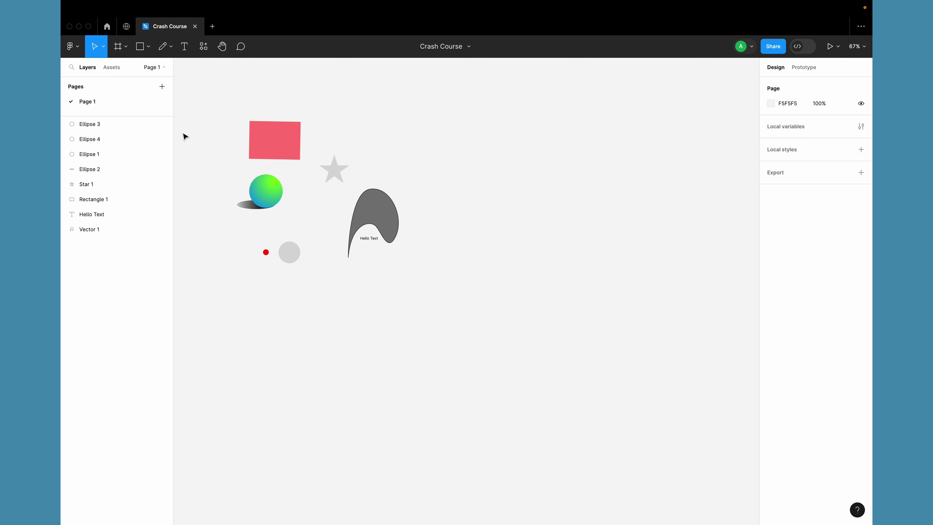
{"action": "left_click", "coordinate": [123, 48]}
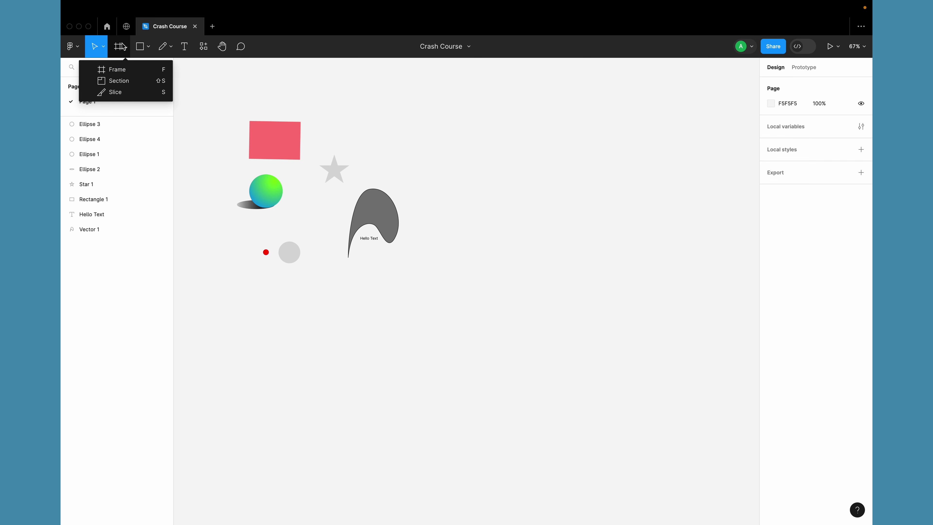
{"action": "left_click", "coordinate": [125, 72]}
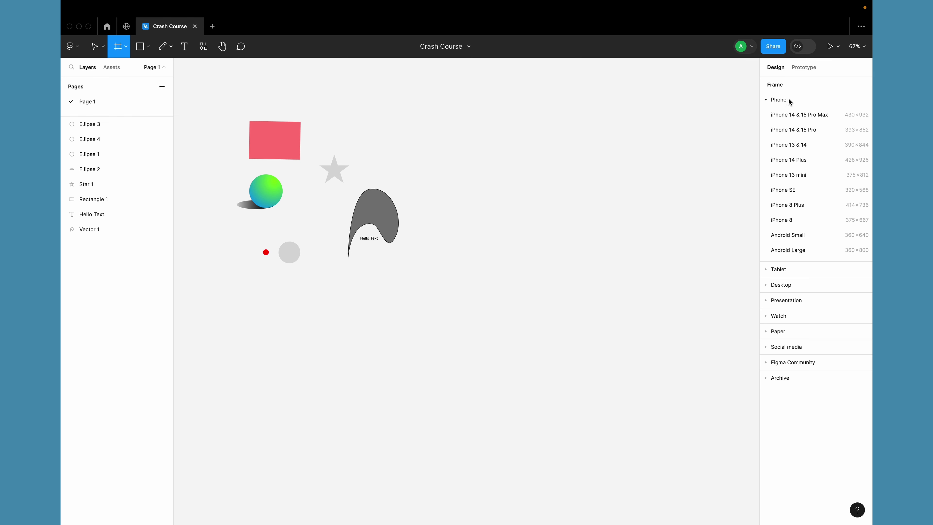
{"action": "left_click", "coordinate": [767, 100]}
{"action": "left_click", "coordinate": [768, 101]}
{"action": "left_click", "coordinate": [773, 100]}
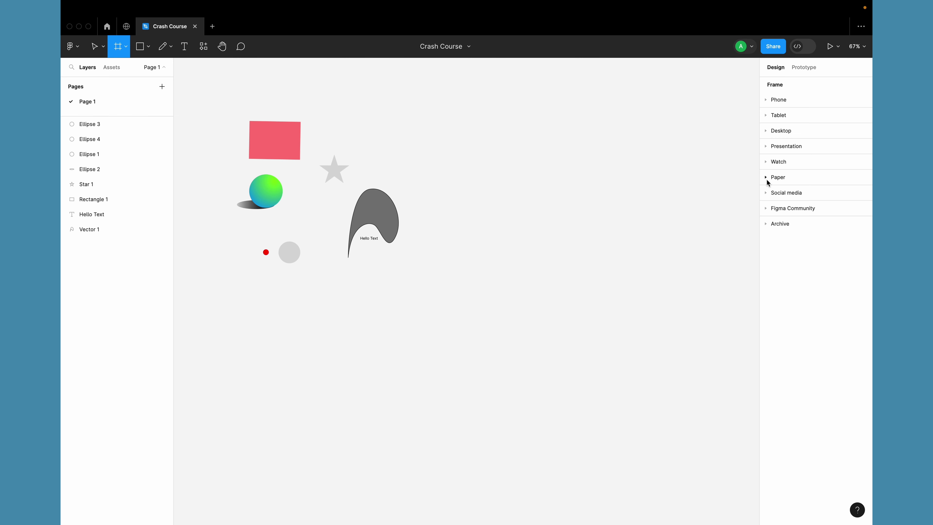
Step: Review the Social media and Figma Community groups of frame presets, collapsing each one
{"action": "left_click", "coordinate": [767, 198]}
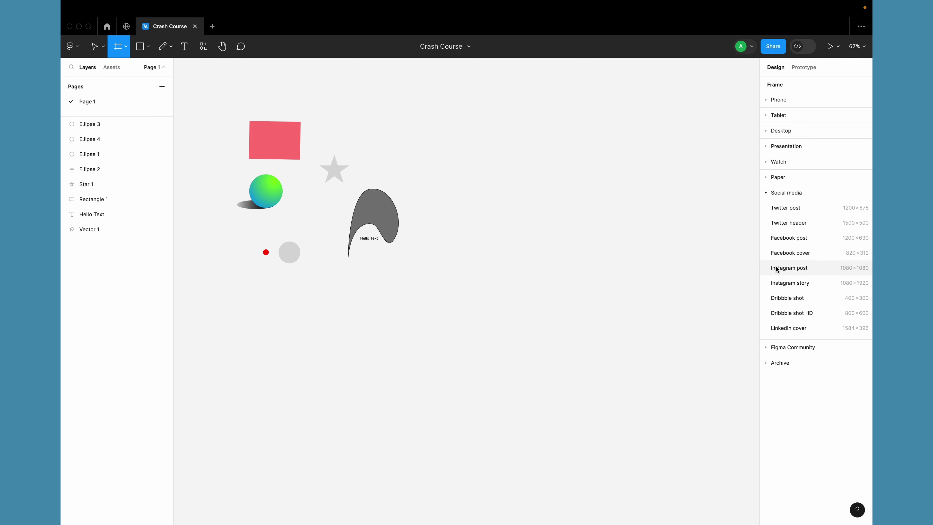
{"action": "left_click", "coordinate": [769, 193]}
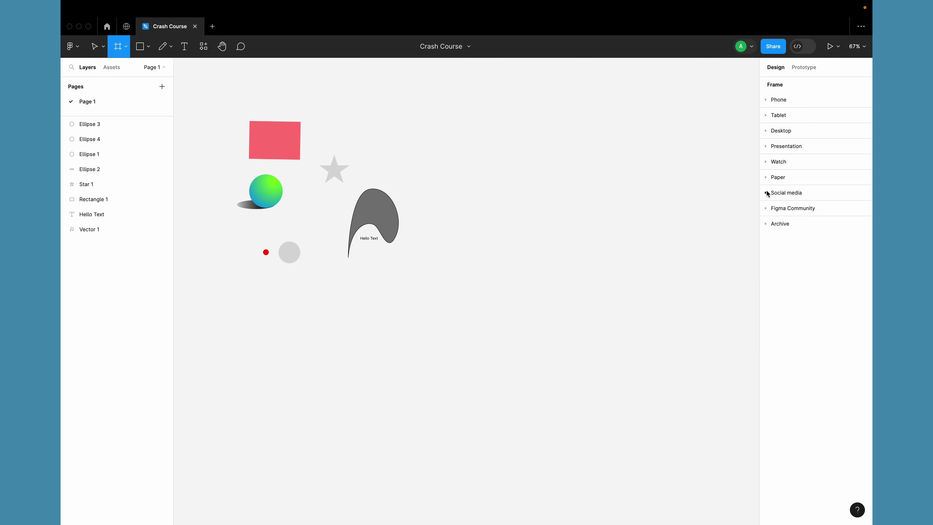
{"action": "left_click", "coordinate": [767, 212]}
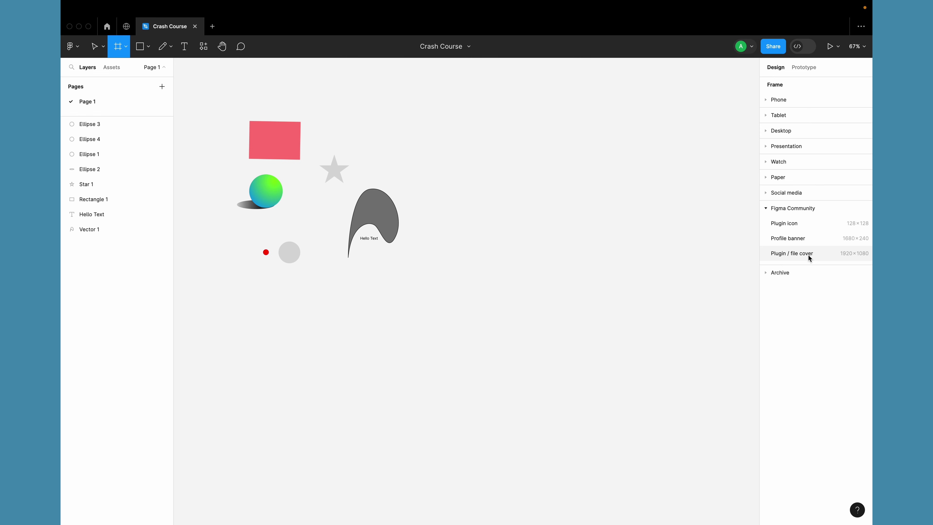
{"action": "left_click", "coordinate": [769, 209]}
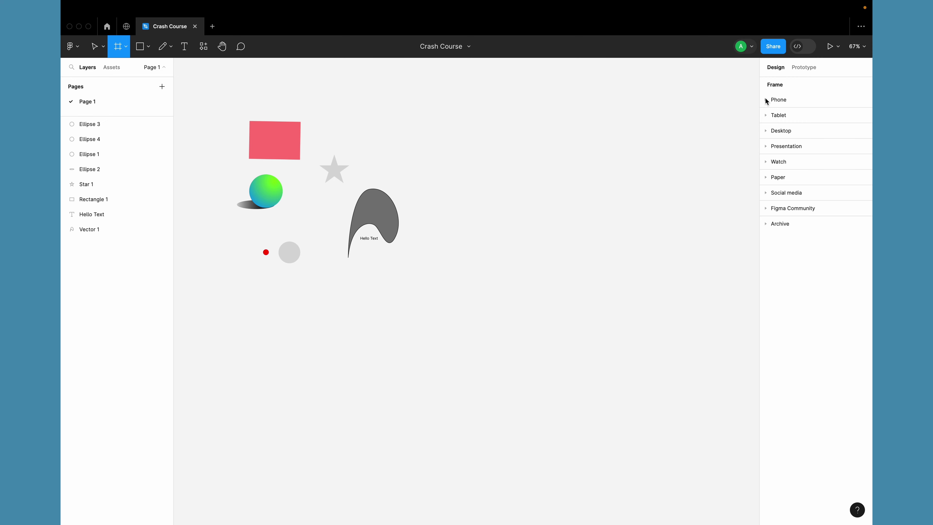
Step: Draw a frame about 27 × 26 around the small red circle, move it up to Y -595 and deselect it
{"action": "scroll", "coordinate": [243, 250], "scroll_direction": "up", "scroll_amount": 5}
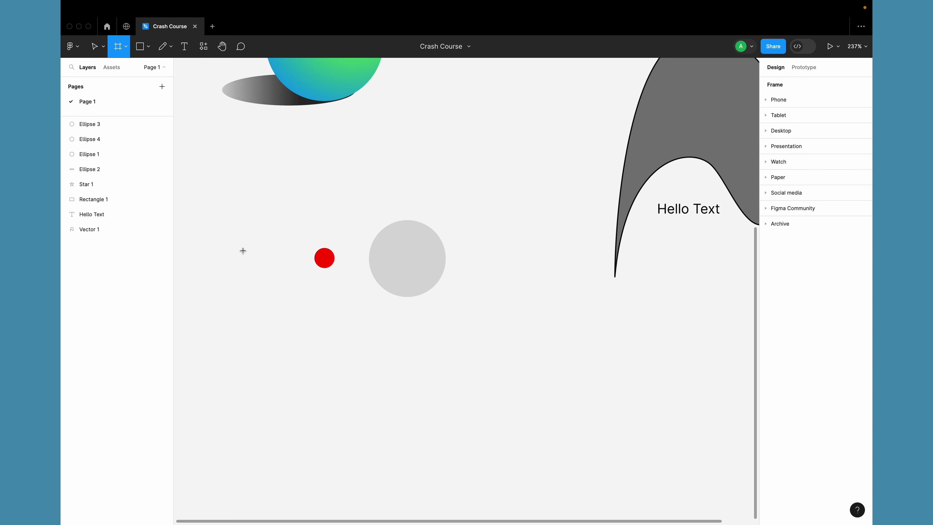
{"action": "scroll", "coordinate": [335, 244], "scroll_direction": "up", "scroll_amount": 10}
{"action": "scroll", "coordinate": [333, 243], "scroll_direction": "down", "scroll_amount": 2}
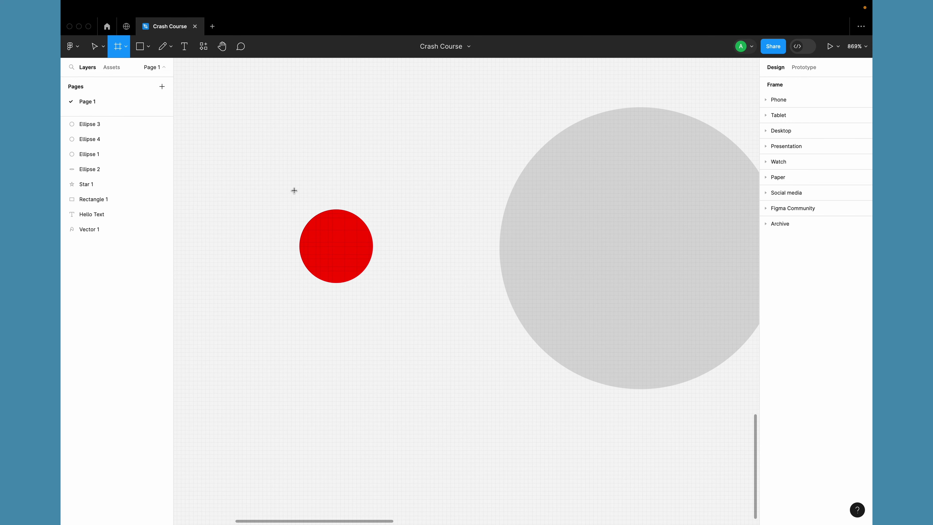
{"action": "left_click_drag", "start_coordinate": [283, 193], "coordinate": [391, 299]}
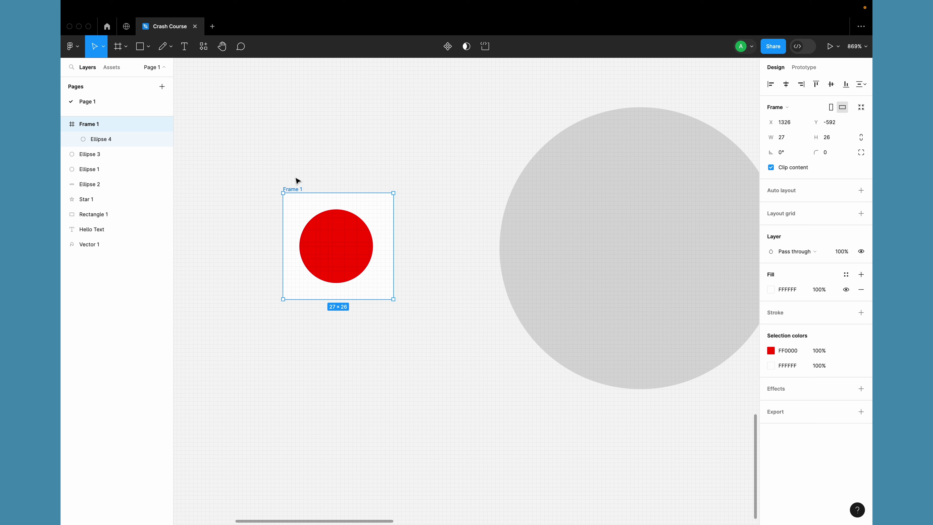
{"action": "mouse_move", "coordinate": [298, 189]}
{"action": "left_mouse_down"}
{"action": "mouse_move", "coordinate": [276, 175]}
{"action": "mouse_move", "coordinate": [297, 160]}
{"action": "mouse_move", "coordinate": [298, 176]}
{"action": "left_mouse_up"}
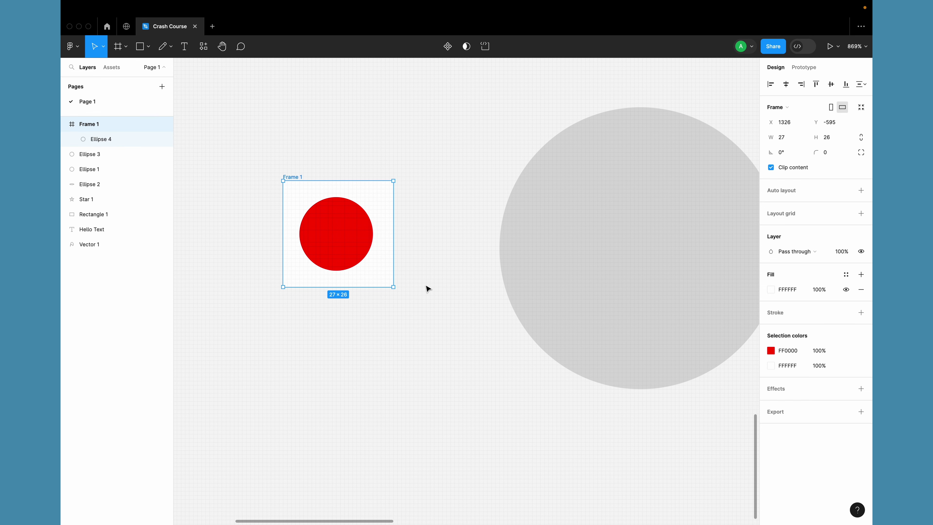
{"action": "scroll", "coordinate": [428, 288], "scroll_direction": "left", "scroll_amount": 2}
{"action": "scroll", "coordinate": [428, 288], "scroll_direction": "up", "scroll_amount": 1}
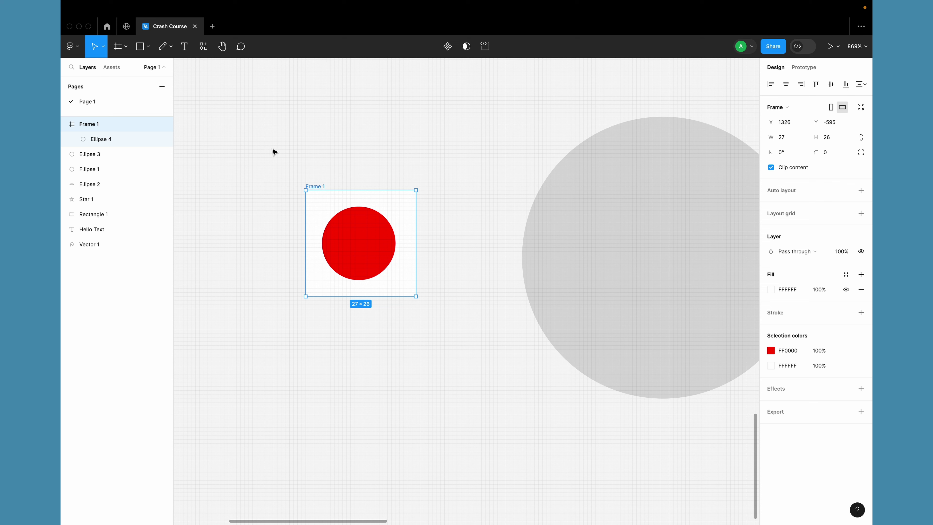
{"action": "left_click", "coordinate": [361, 360]}
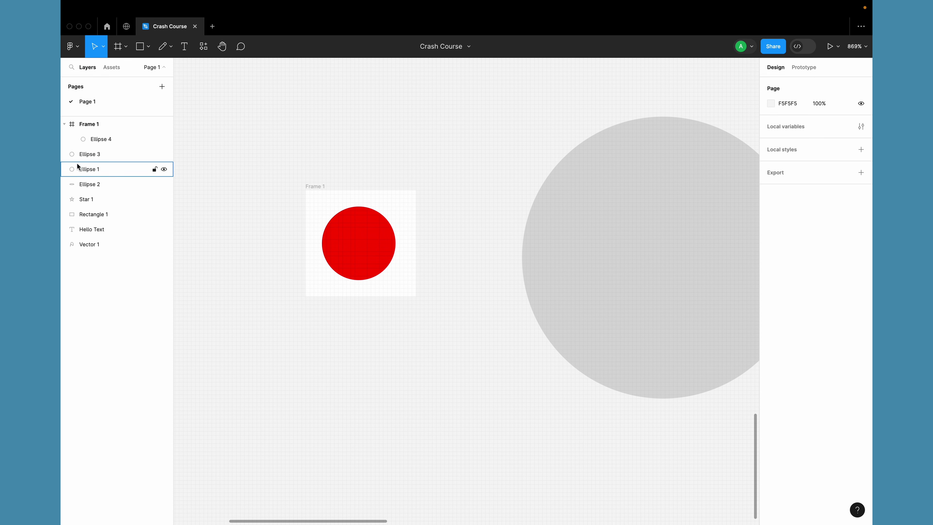
Step: Nest the gray circle, Ellipse 3, inside Frame 1 above Ellipse 4 and select the frame
{"action": "left_click", "coordinate": [702, 168]}
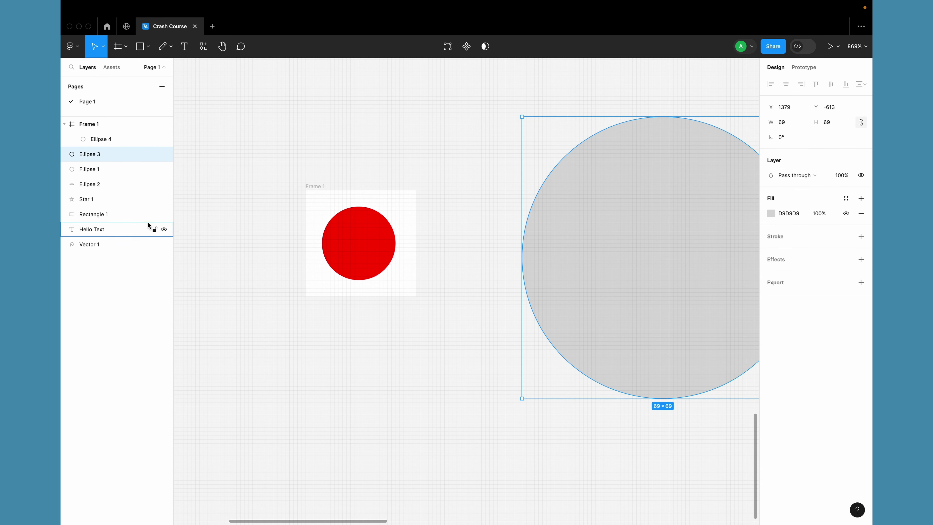
{"action": "left_click", "coordinate": [88, 156]}
{"action": "left_click_drag", "start_coordinate": [87, 156], "coordinate": [106, 138]}
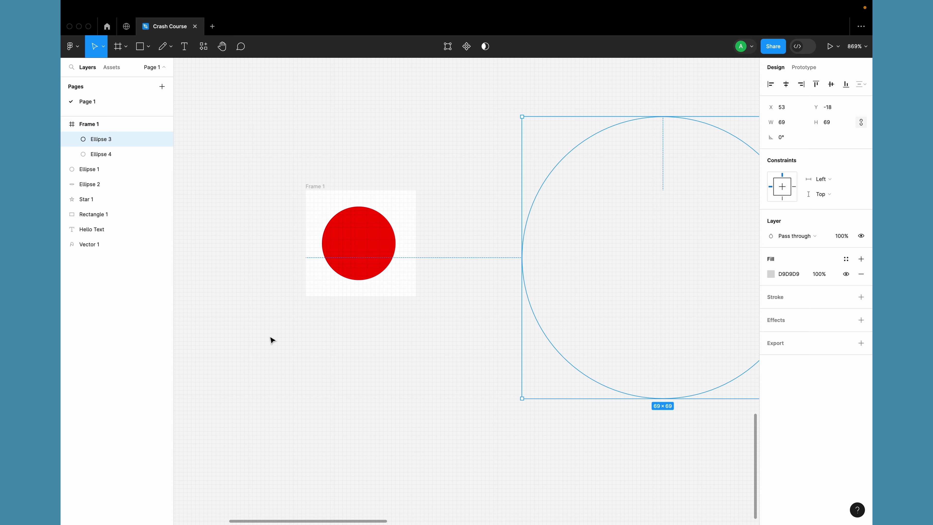
{"action": "left_click", "coordinate": [312, 186]}
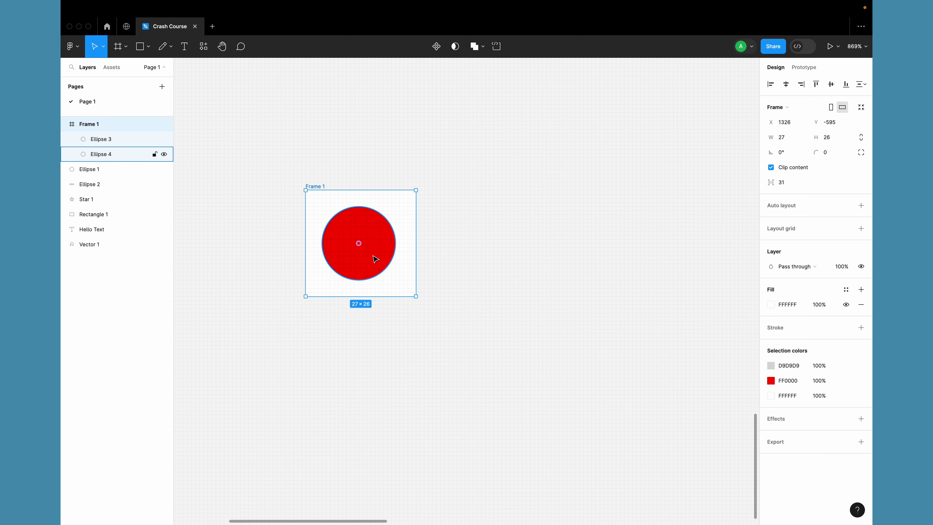
Step: Try enlarging Frame 1 to 124 × 74 over the gray circle's area, and undo both resizes
{"action": "scroll", "coordinate": [363, 279], "scroll_direction": "down", "scroll_amount": 5}
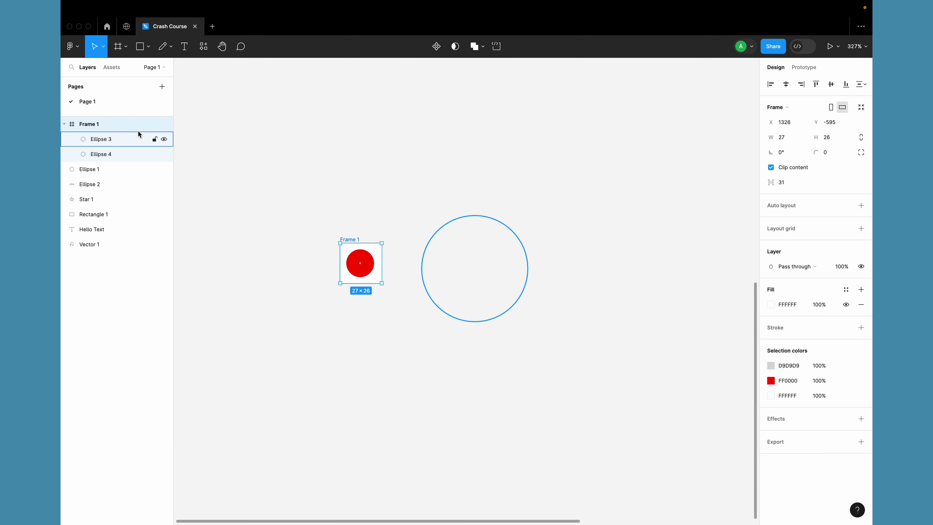
{"action": "left_click", "coordinate": [121, 138]}
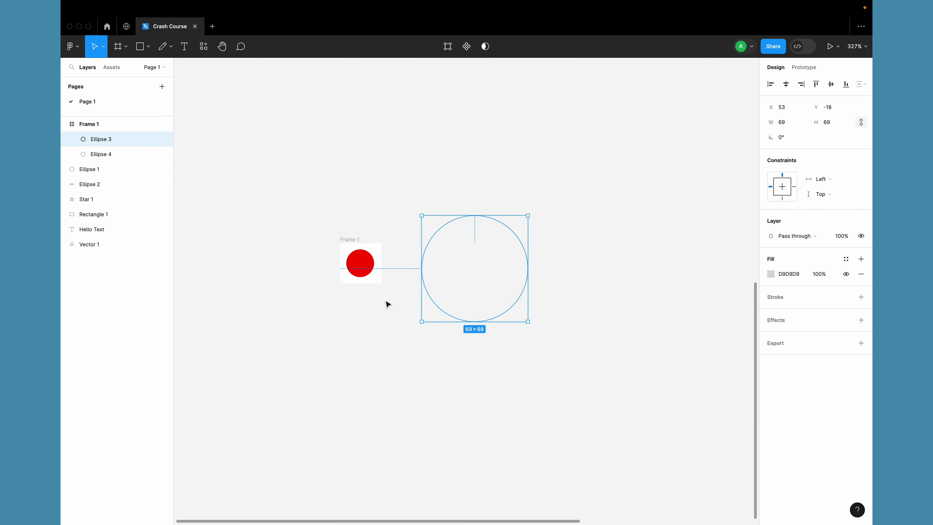
{"action": "left_click", "coordinate": [347, 241]}
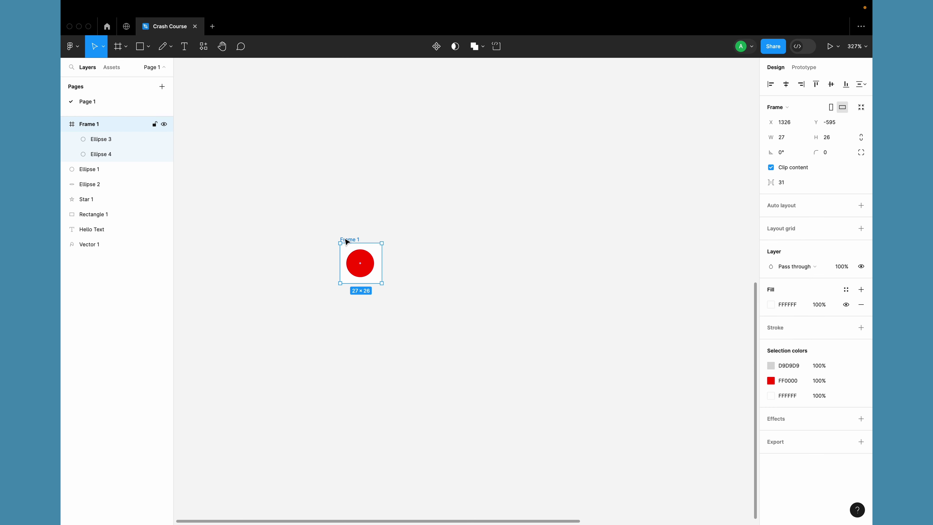
{"action": "left_click_drag", "start_coordinate": [382, 259], "coordinate": [531, 254]}
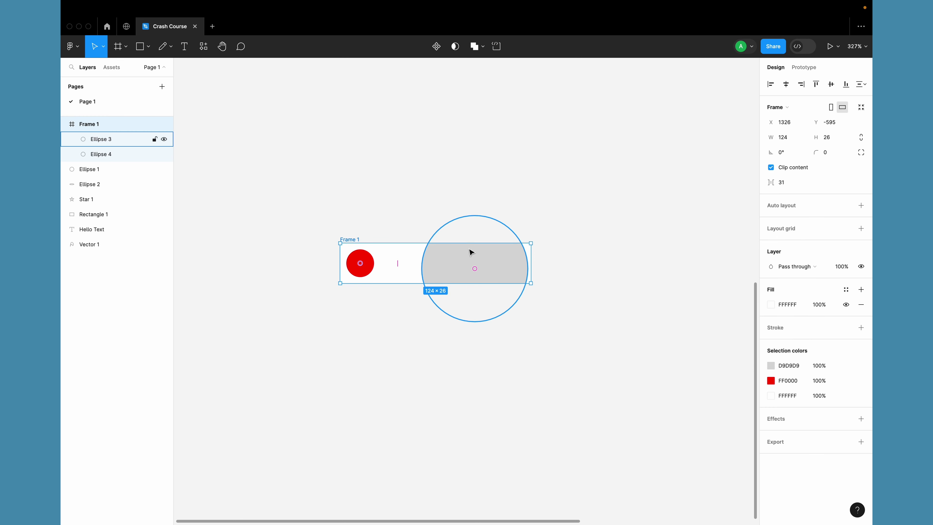
{"action": "left_click_drag", "start_coordinate": [468, 242], "coordinate": [469, 170]}
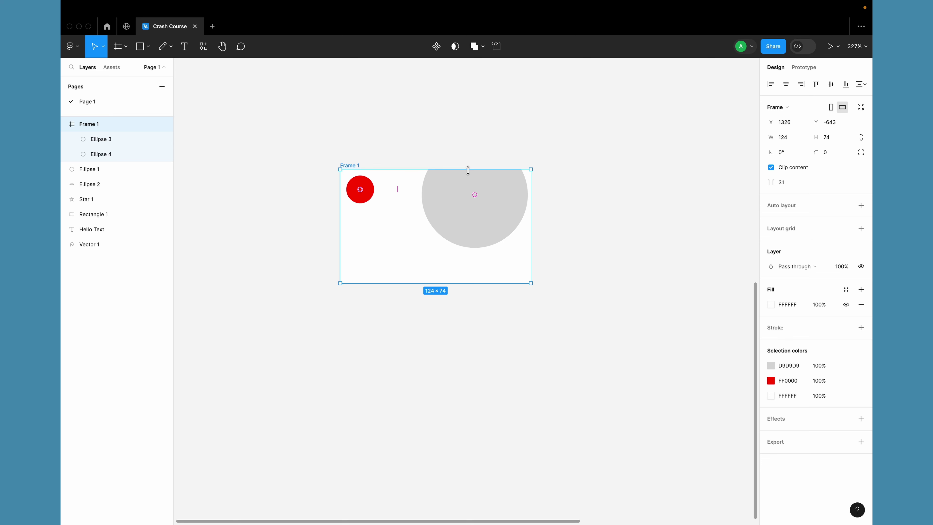
{"action": "key", "text": "ctrl+z"}
{"action": "key", "text": "ctrl+z"}
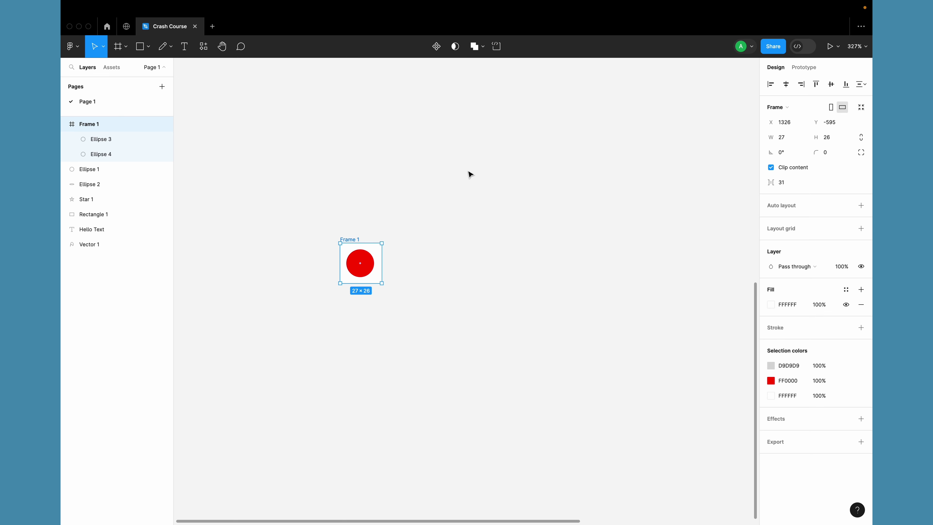
Step: Turn off content clipping for Frame 1 and deselect it
{"action": "scroll", "coordinate": [372, 247], "scroll_direction": "up", "scroll_amount": 5}
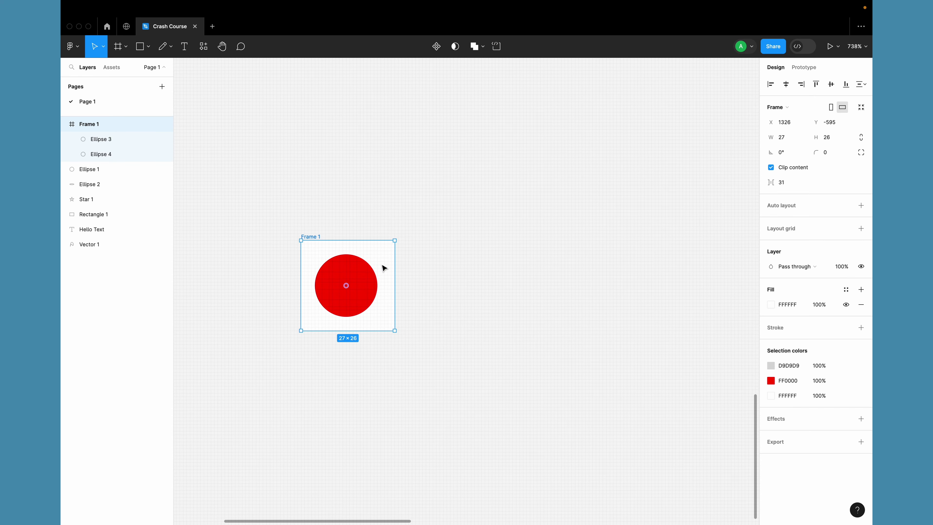
{"action": "left_click", "coordinate": [794, 169]}
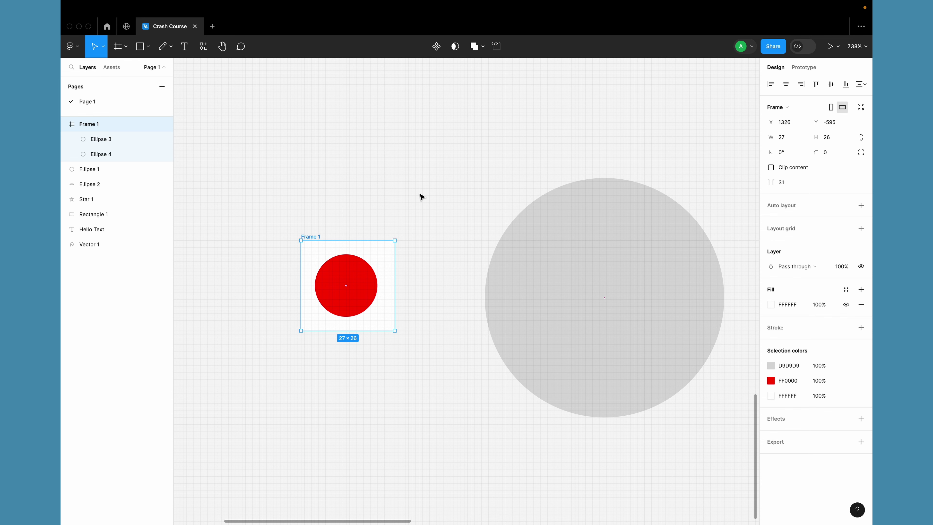
{"action": "left_click", "coordinate": [455, 173]}
{"action": "scroll", "coordinate": [456, 173], "scroll_direction": "down", "scroll_amount": 5}
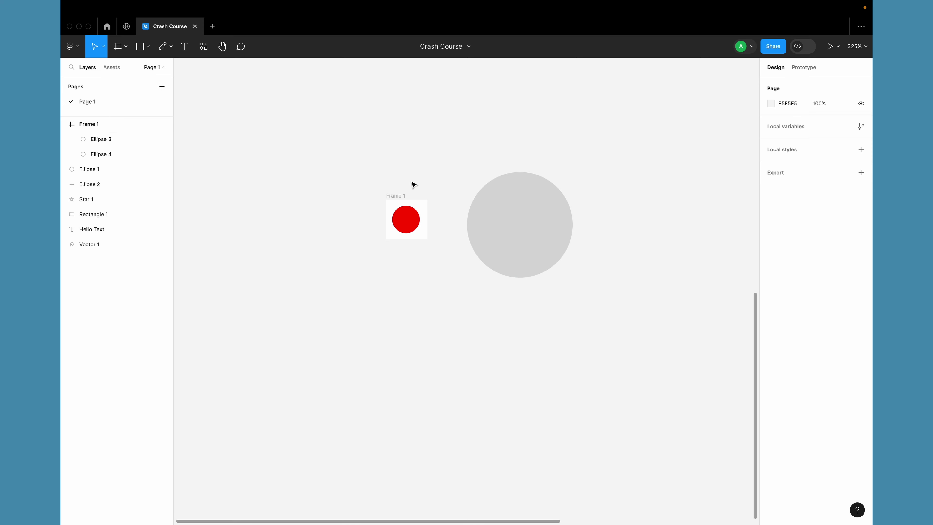
{"action": "left_click", "coordinate": [395, 195]}
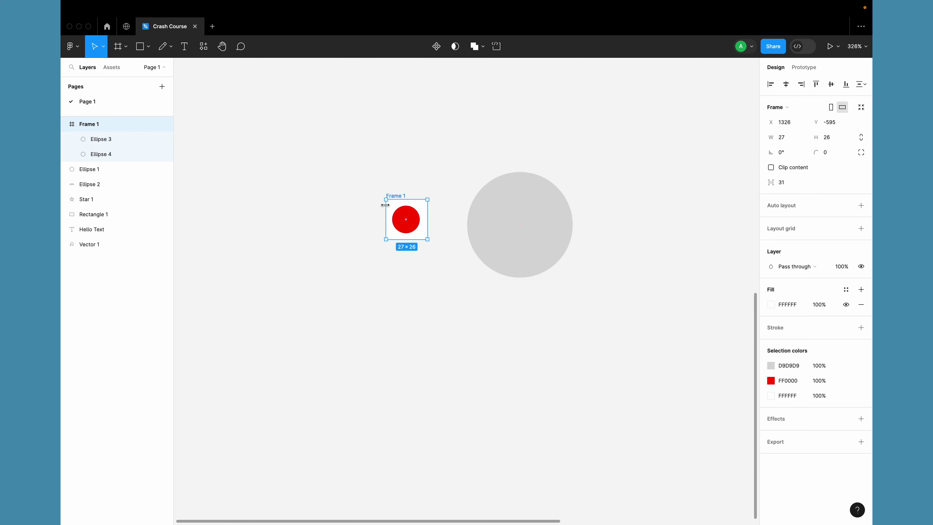
{"action": "left_click_drag", "start_coordinate": [430, 195], "coordinate": [456, 131]}
{"action": "key", "text": "super+z"}
{"action": "left_click", "coordinate": [403, 115]}
Step: Place a default 100 × 100 frame above the star and delete it
{"action": "scroll", "coordinate": [405, 115], "scroll_direction": "down", "scroll_amount": 10}
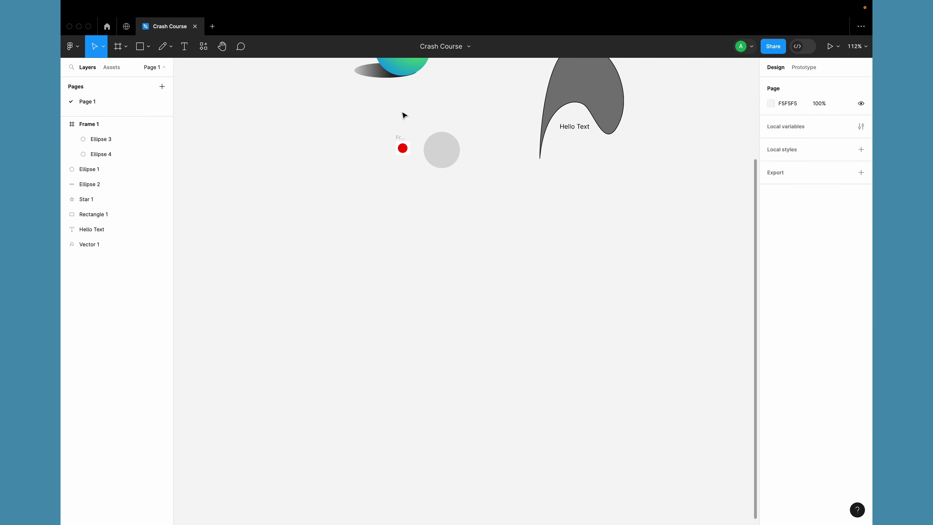
{"action": "scroll", "coordinate": [403, 115], "scroll_direction": "up", "scroll_amount": 3}
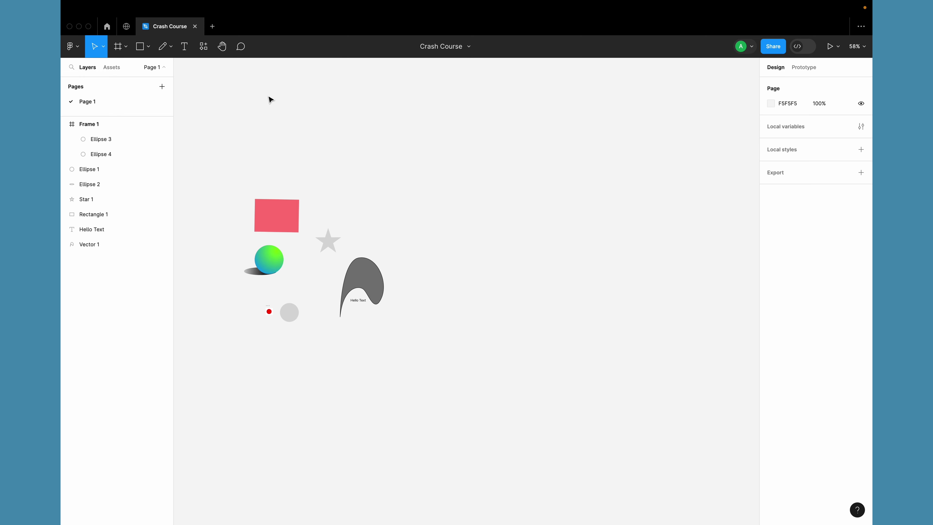
{"action": "left_click", "coordinate": [117, 47]}
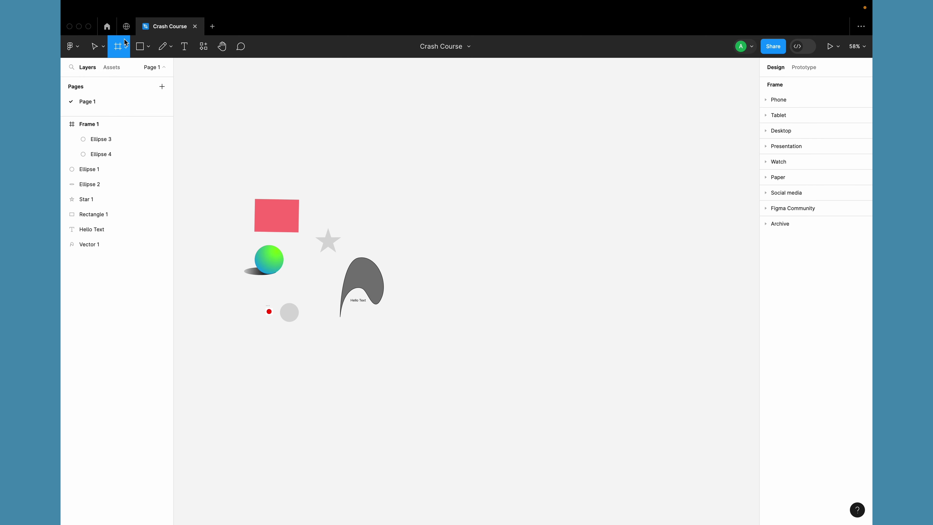
{"action": "left_click", "coordinate": [97, 45]}
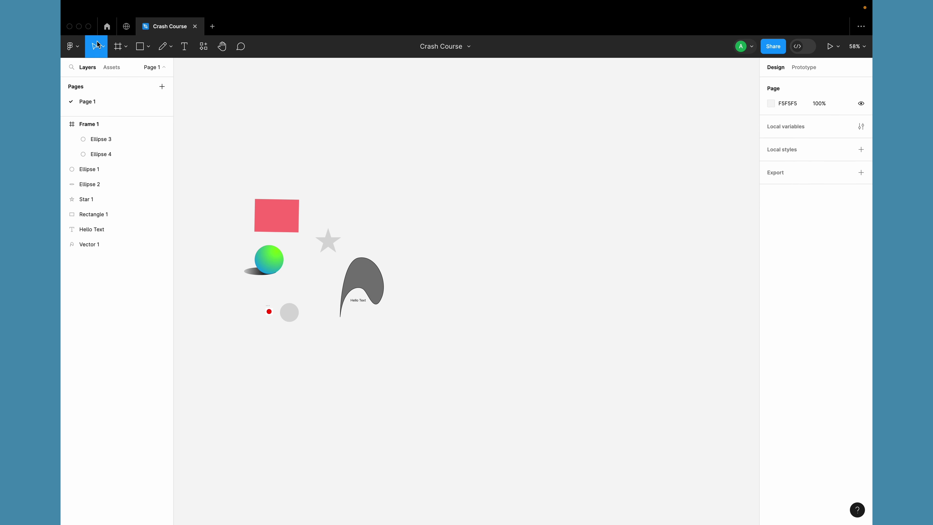
{"action": "key", "text": "f"}
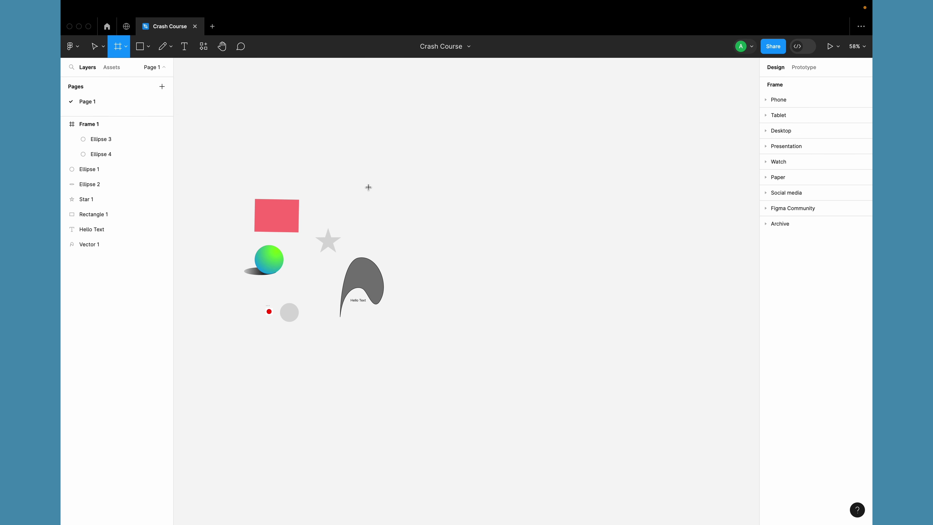
{"action": "left_click", "coordinate": [351, 190]}
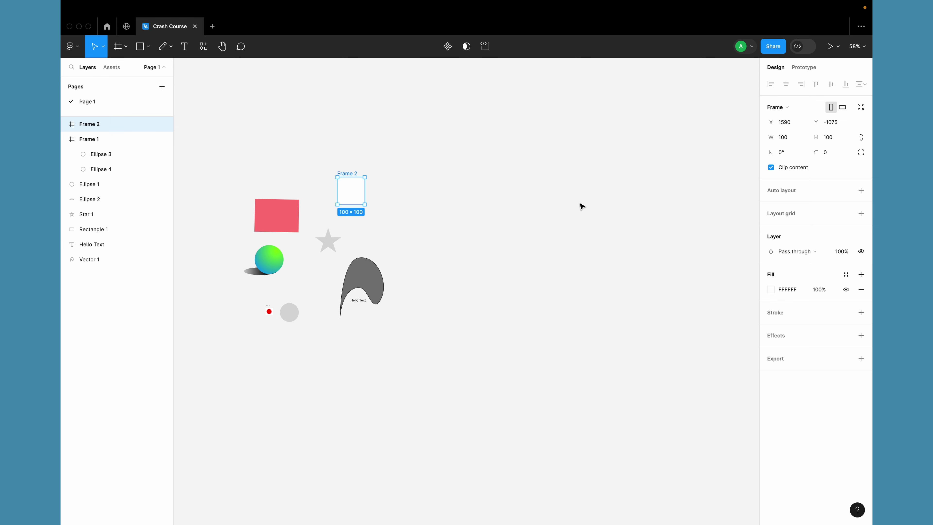
{"action": "key", "text": "Delete"}
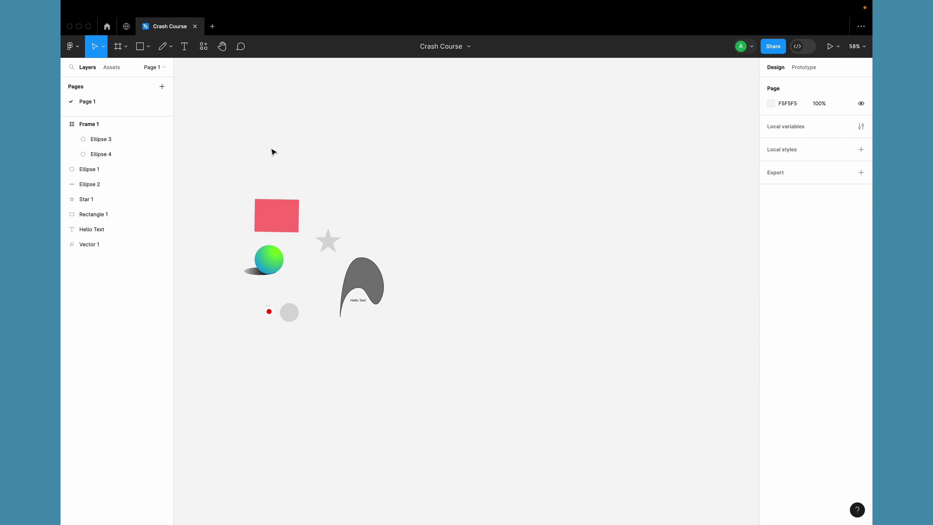
Step: Activate the Frame tool and expand the Phone group of frame presets
{"action": "key", "text": "f"}
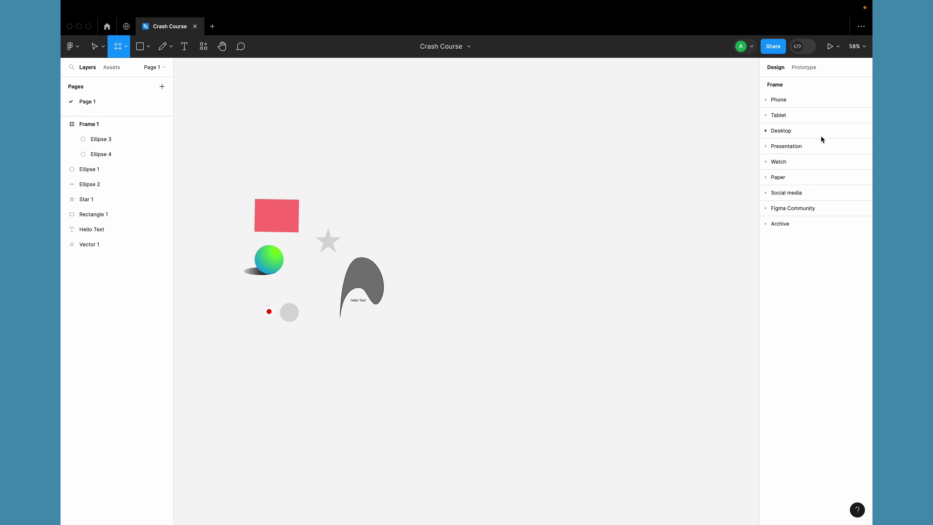
{"action": "left_click", "coordinate": [766, 100]}
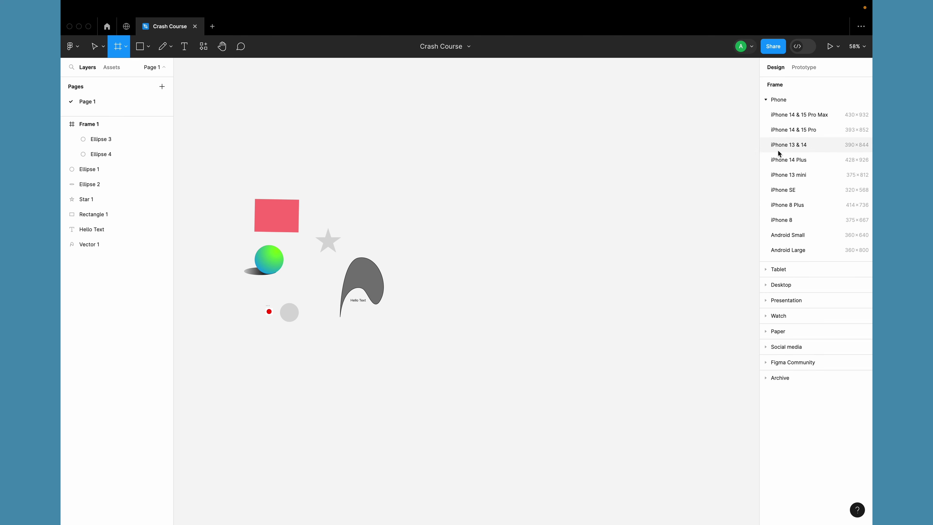
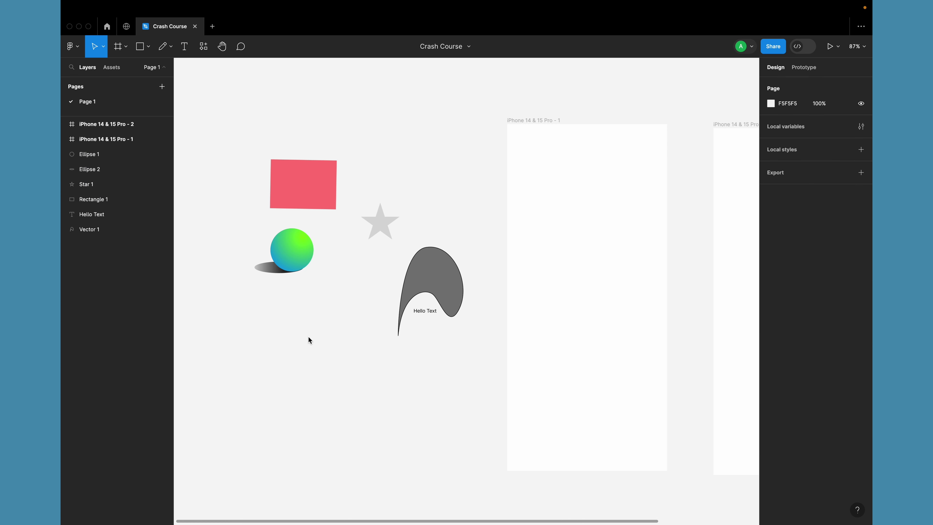
{"action": "scroll", "coordinate": [308, 337], "scroll_direction": "up", "scroll_amount": 5}
{"action": "scroll", "coordinate": [308, 337], "scroll_direction": "right", "scroll_amount": 3}
{"action": "scroll", "coordinate": [309, 337], "scroll_direction": "down", "scroll_amount": 3}
{"action": "scroll", "coordinate": [293, 167], "scroll_direction": "up", "scroll_amount": 3}
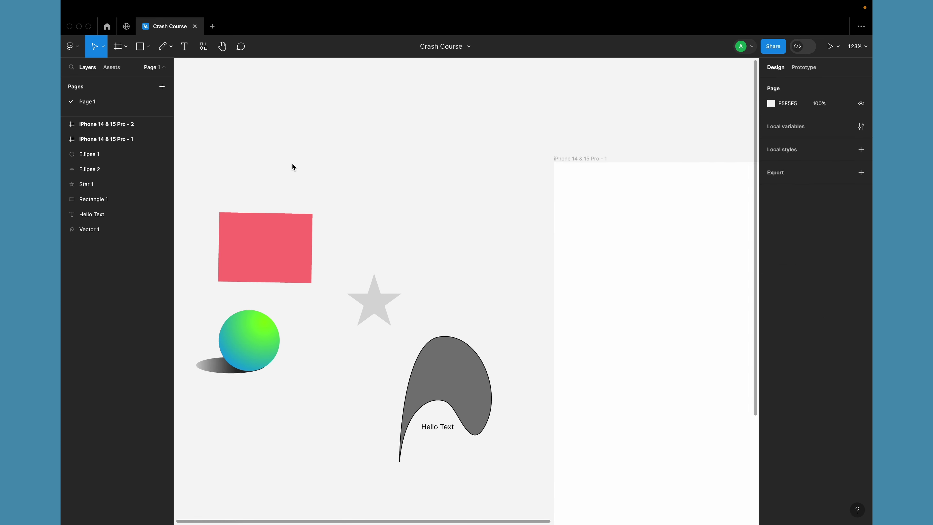
{"action": "scroll", "coordinate": [293, 166], "scroll_direction": "right", "scroll_amount": 3}
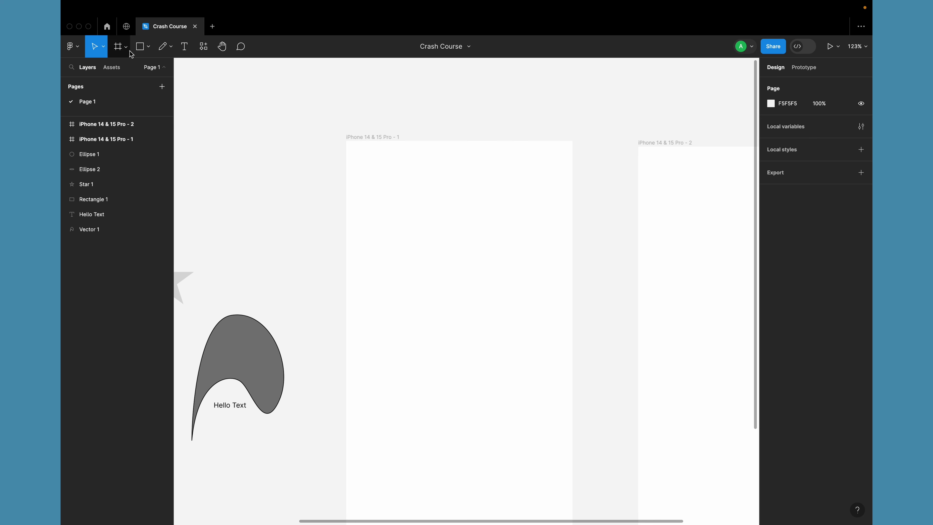
Step: Draw a full-width 393-wide header rectangle at the top of the iPhone 14 & 15 Pro - 1 frame and set its height to 45
{"action": "left_click", "coordinate": [141, 49]}
{"action": "scroll", "coordinate": [421, 183], "scroll_direction": "up", "scroll_amount": 5}
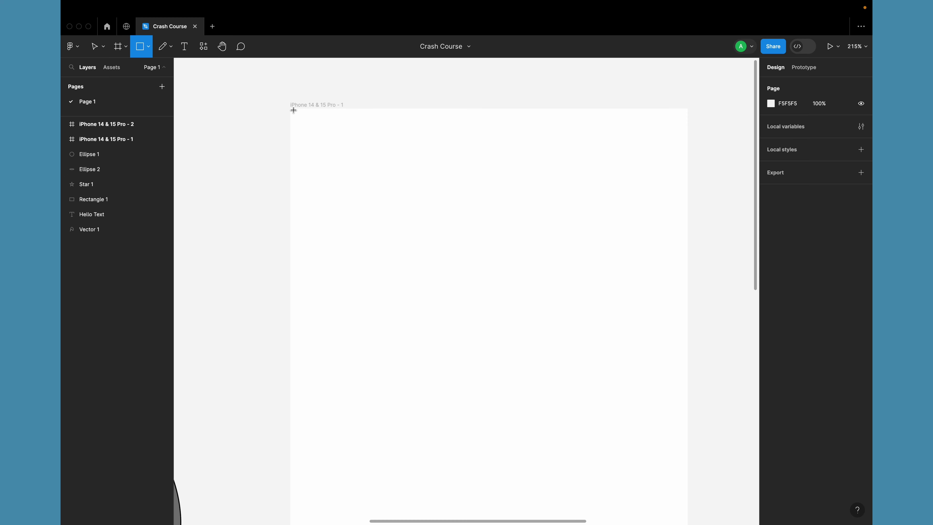
{"action": "left_click_drag", "start_coordinate": [293, 110], "coordinate": [689, 144]}
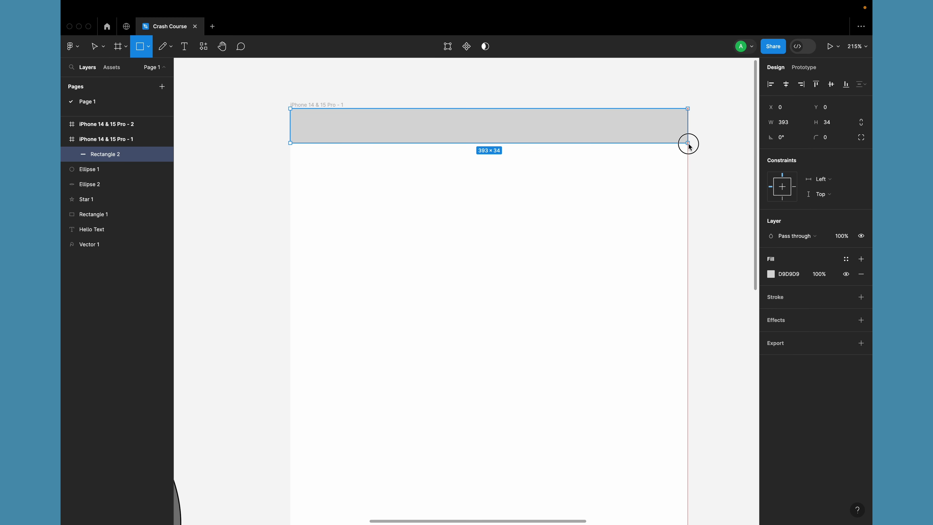
{"action": "left_click", "coordinate": [839, 125]}
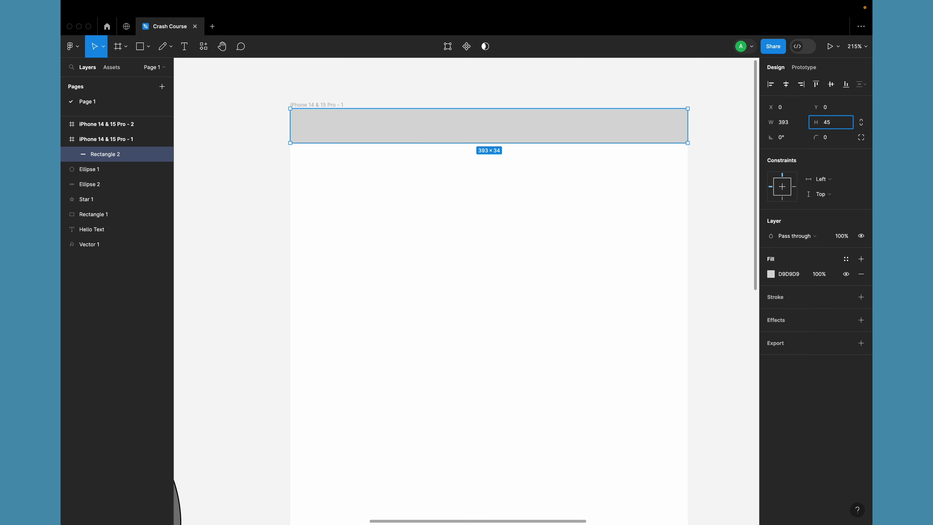
{"action": "key", "text": "Return"}
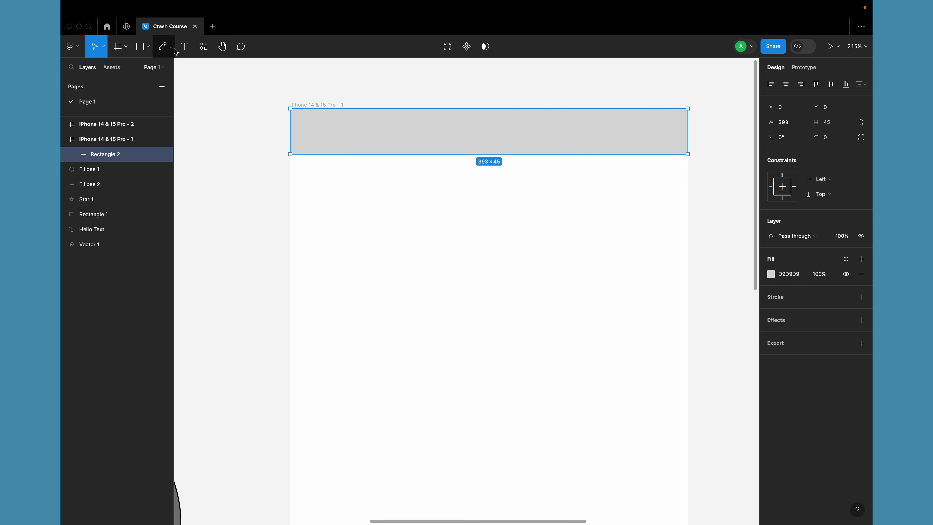
Step: Add the text "Logo" at the left end of the header, make it Bold, and place it at X 18, Y 15
{"action": "left_click", "coordinate": [185, 48]}
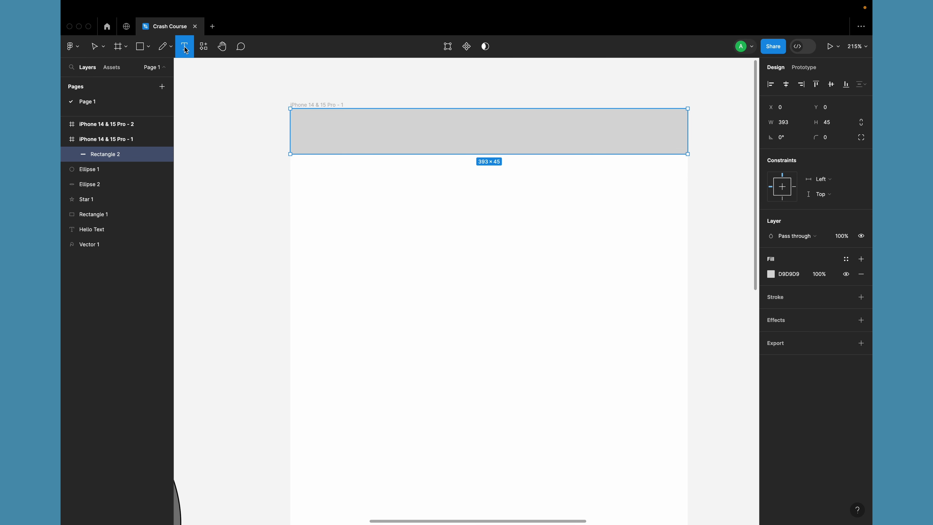
{"action": "left_click", "coordinate": [309, 129]}
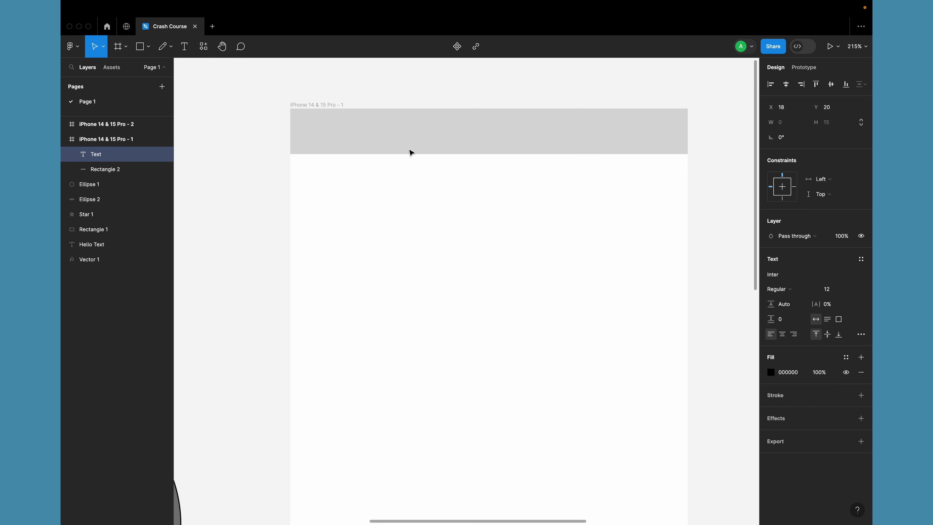
{"action": "type", "text": "Logo"}
{"action": "key", "text": "Escape"}
{"action": "left_click", "coordinate": [787, 290]}
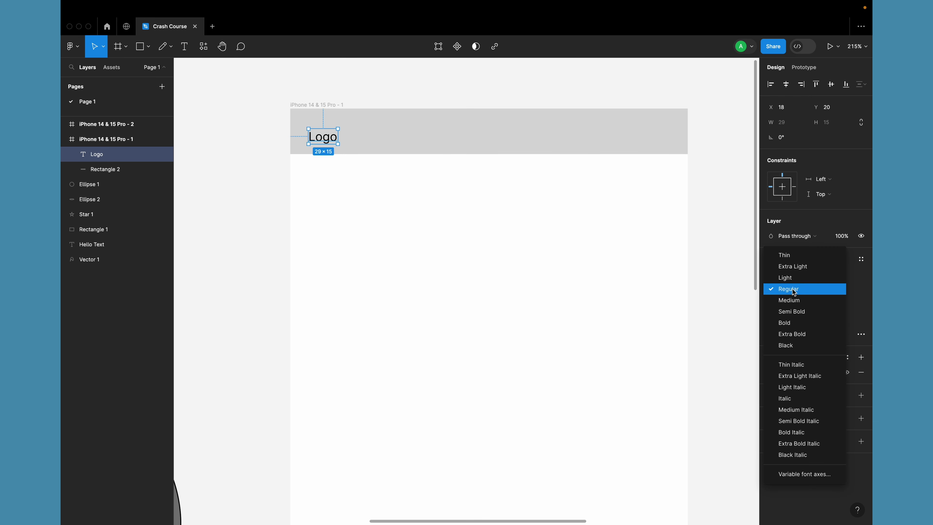
{"action": "left_click", "coordinate": [801, 324]}
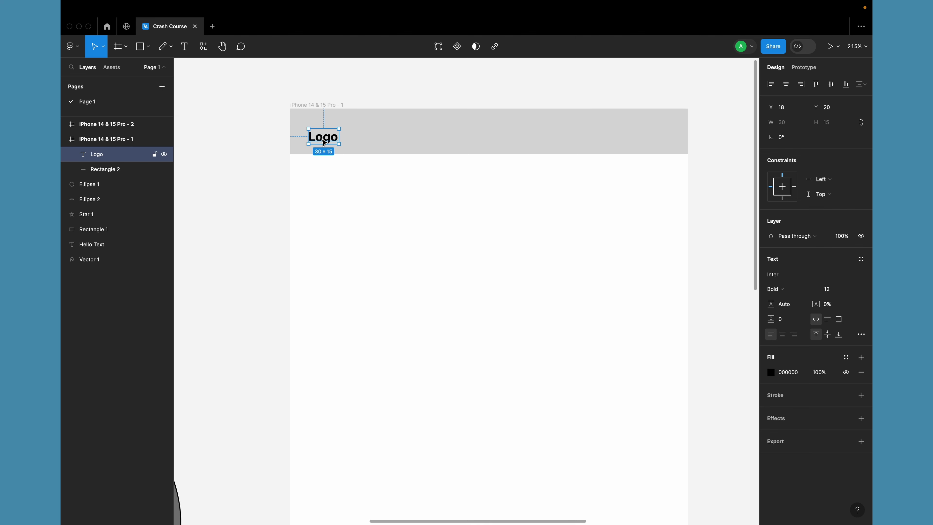
{"action": "left_click_drag", "start_coordinate": [324, 139], "coordinate": [322, 133]}
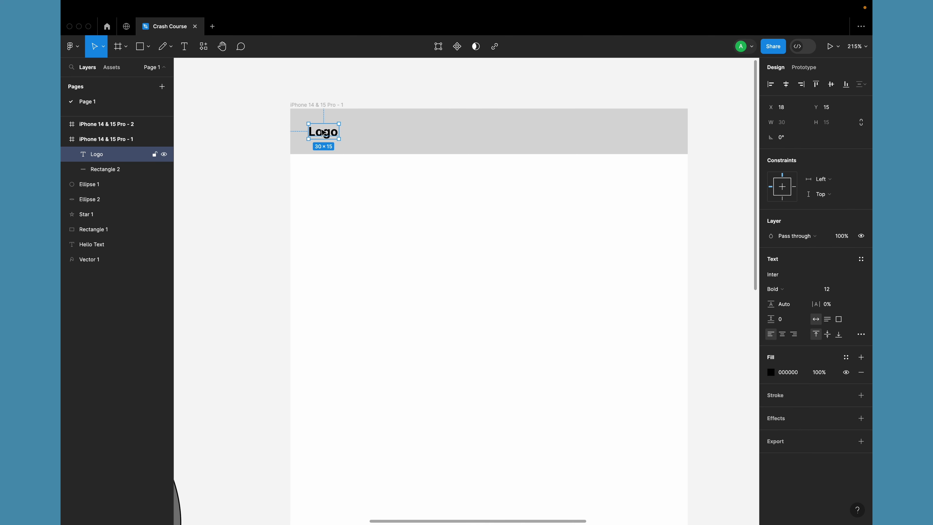
Step: Change the Logo text's fill to white
{"action": "left_click", "coordinate": [414, 141]}
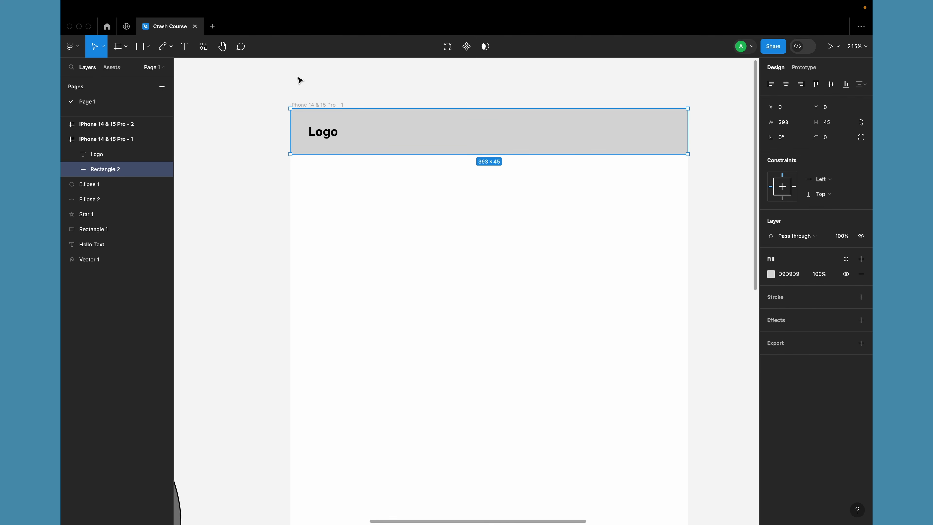
{"action": "left_click", "coordinate": [330, 136]}
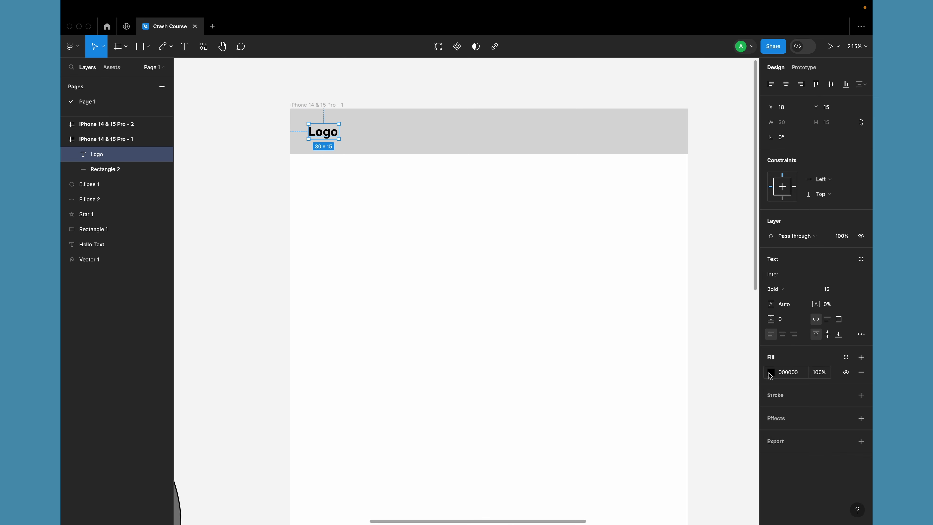
{"action": "left_click", "coordinate": [770, 373]}
{"action": "left_click_drag", "start_coordinate": [652, 385], "coordinate": [518, 91]}
Step: Fill the header rectangle with black (000000)
{"action": "left_click", "coordinate": [501, 142]}
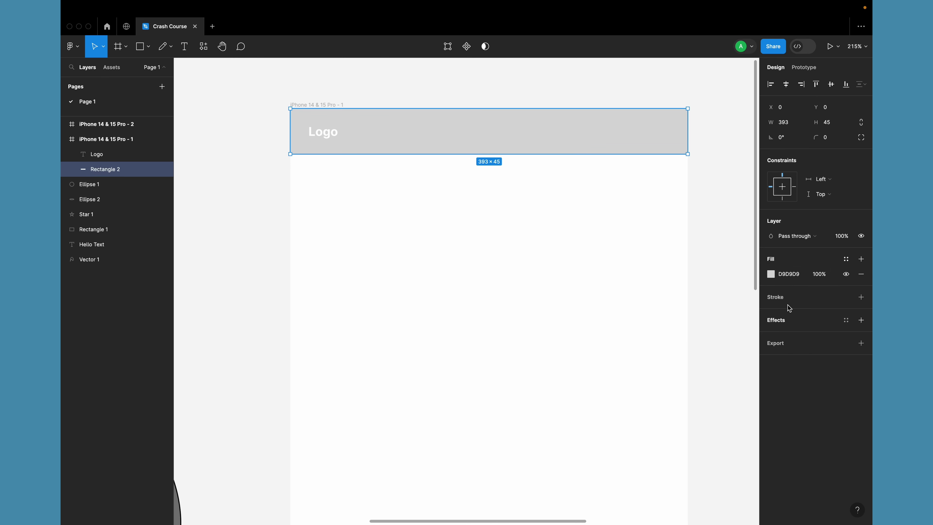
{"action": "left_click", "coordinate": [771, 273]}
{"action": "left_click_drag", "start_coordinate": [649, 299], "coordinate": [480, 249]}
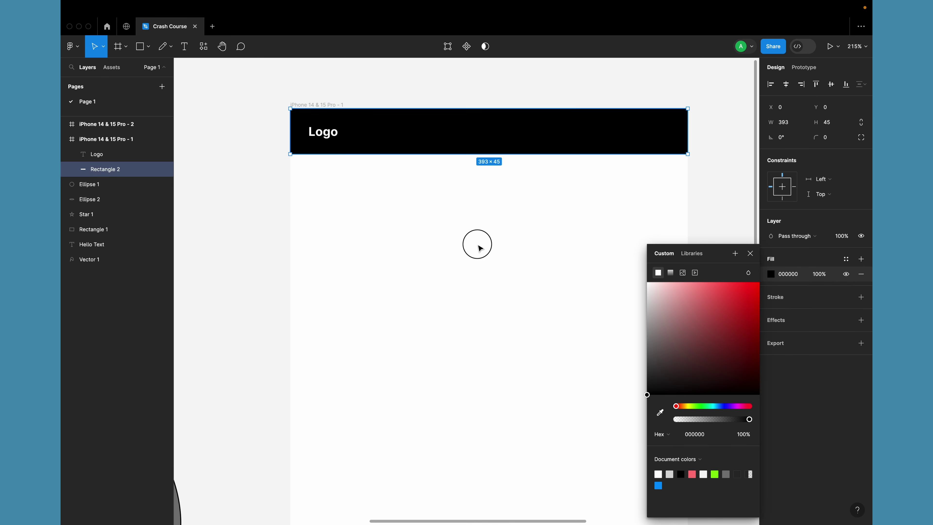
{"action": "left_click", "coordinate": [479, 248]}
{"action": "scroll", "coordinate": [479, 247], "scroll_direction": "right", "scroll_amount": 3}
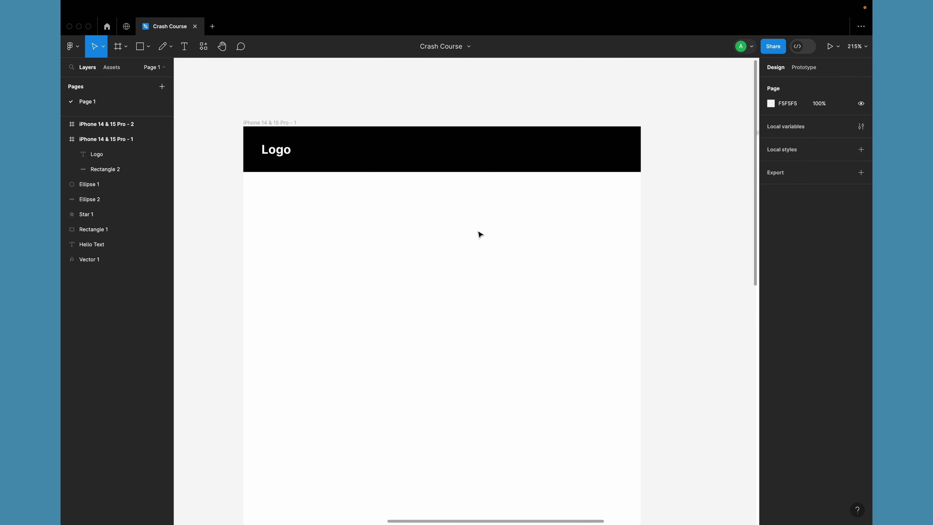
Step: Change the header rectangle's fill to dark gray 2D2D2D
{"action": "left_click", "coordinate": [515, 151]}
{"action": "left_click", "coordinate": [771, 274]}
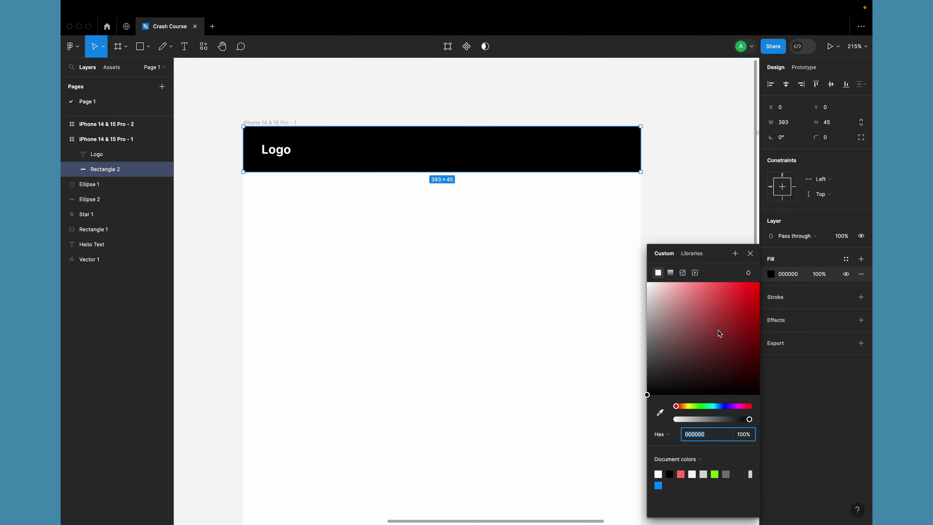
{"action": "left_click_drag", "start_coordinate": [668, 377], "coordinate": [610, 380]}
{"action": "left_click", "coordinate": [500, 297]}
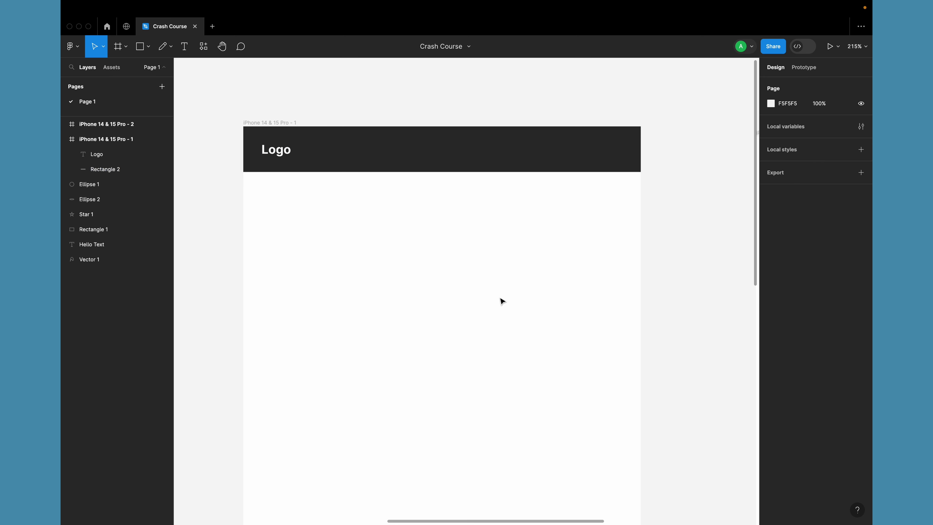
Step: Draw a 19 × 2 bar near the header's right end and duplicate it twice below with 3 px gaps
{"action": "left_click", "coordinate": [139, 47]}
{"action": "left_click_drag", "start_coordinate": [597, 137], "coordinate": [618, 139]}
{"action": "scroll", "coordinate": [617, 138], "scroll_direction": "up", "scroll_amount": 5}
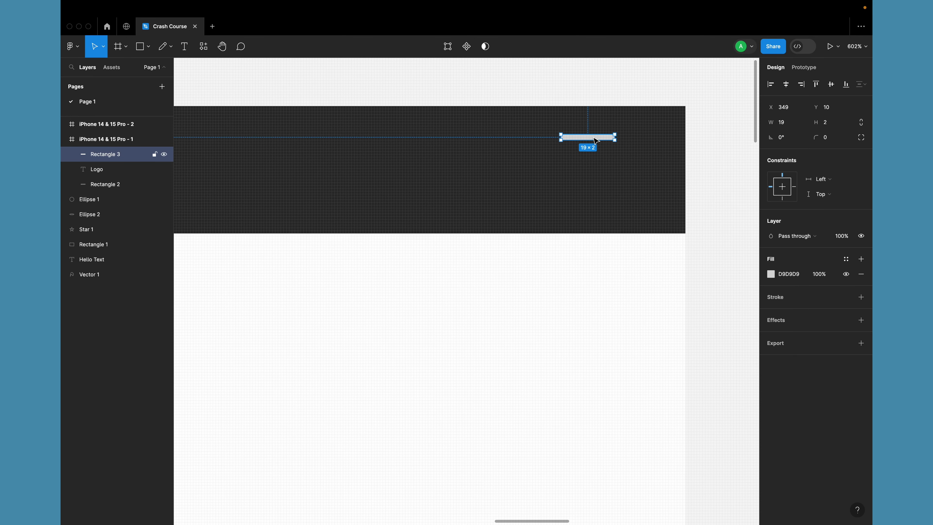
{"action": "scroll", "coordinate": [596, 156], "scroll_direction": "up", "scroll_amount": 5}
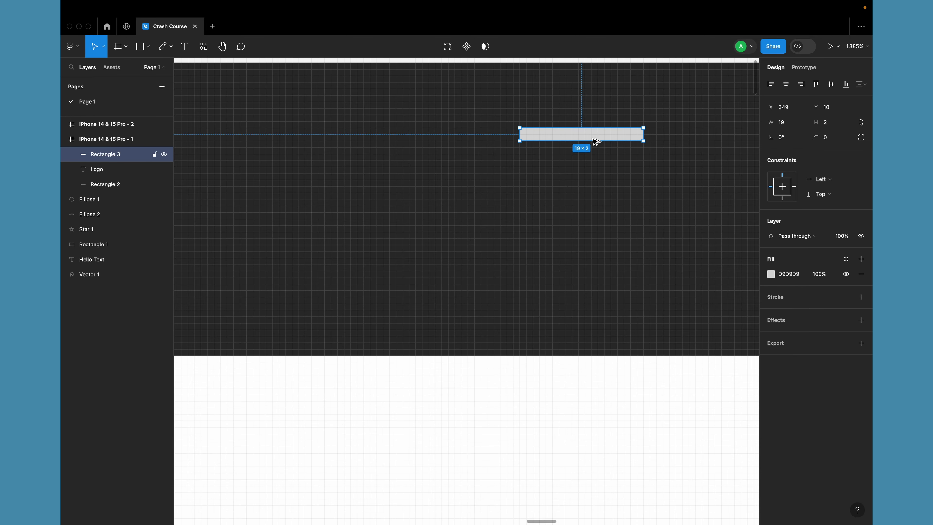
{"action": "left_click_drag", "start_coordinate": [596, 137], "coordinate": [597, 200]}
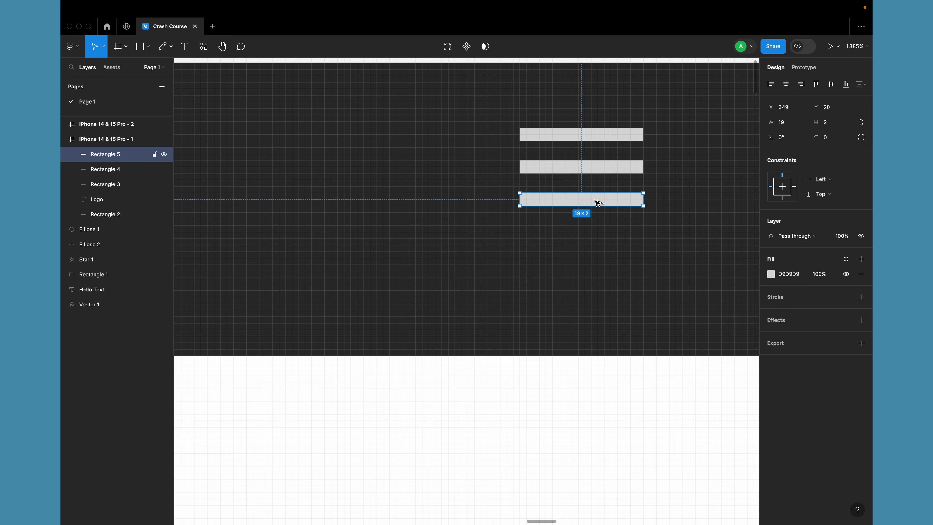
Step: Group the three menu bars and set their fill to white (FFFFFF)
{"action": "left_click", "coordinate": [598, 170], "text": "shift"}
{"action": "left_click", "coordinate": [598, 139], "text": "shift"}
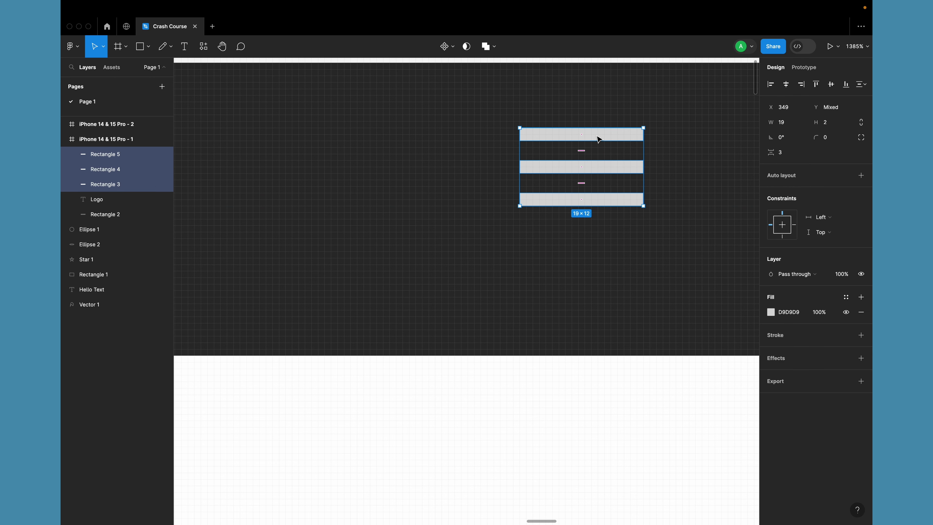
{"action": "key", "text": "ctrl+g"}
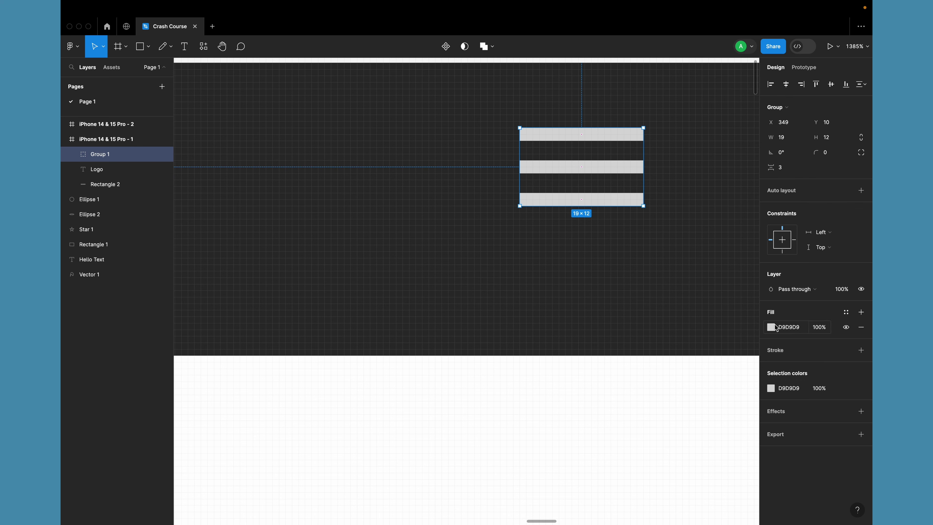
{"action": "left_click", "coordinate": [771, 328]}
{"action": "left_click_drag", "start_coordinate": [723, 337], "coordinate": [623, 200]}
Step: Align the Logo text and the menu icon group along their vertical centers, and clear the selection
{"action": "scroll", "coordinate": [617, 193], "scroll_direction": "down", "scroll_amount": 5}
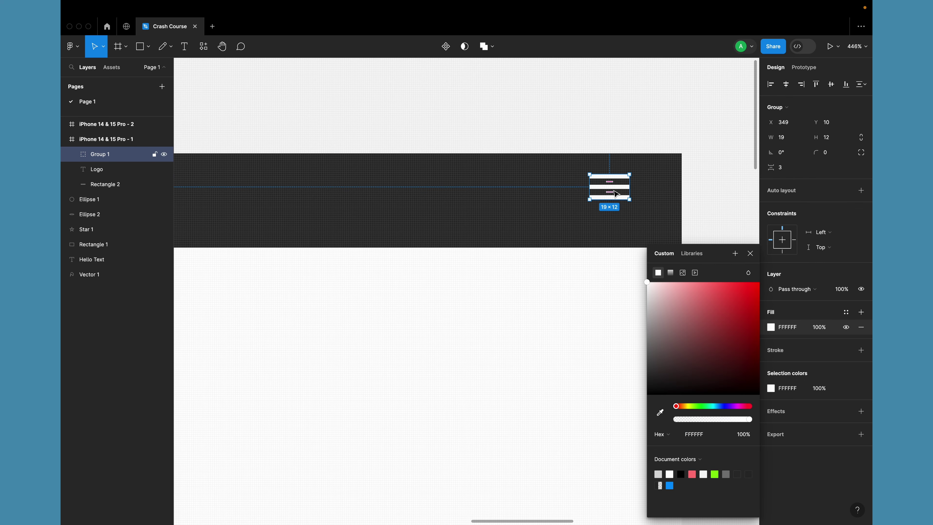
{"action": "scroll", "coordinate": [617, 194], "scroll_direction": "down", "scroll_amount": 5}
{"action": "left_click", "coordinate": [390, 196], "text": "shift"}
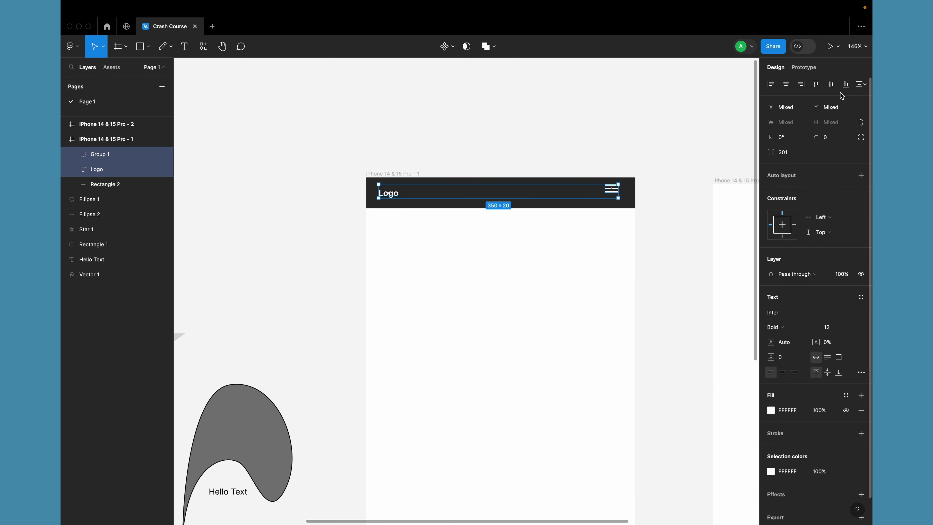
{"action": "left_click", "coordinate": [638, 122]}
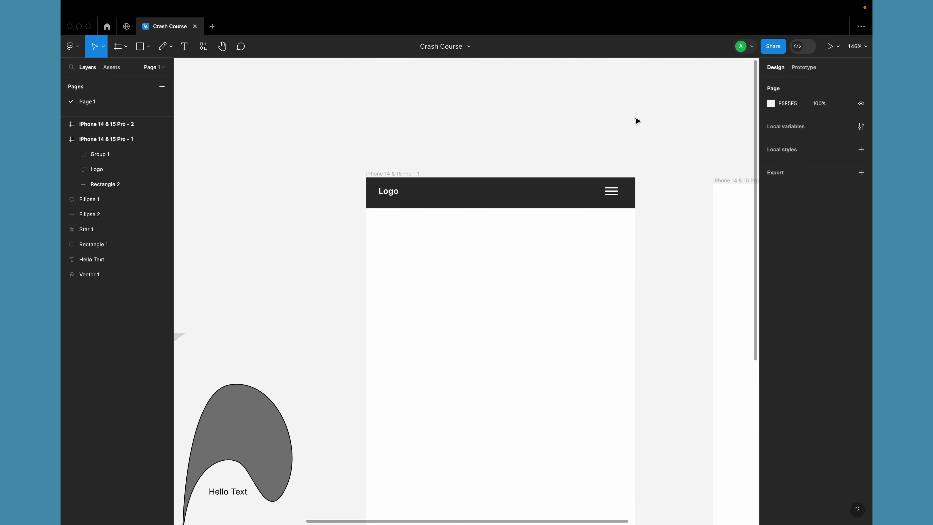
Step: Move the menu icon group closer to the header's right edge, to X 358, and deselect it
{"action": "scroll", "coordinate": [637, 166], "scroll_direction": "up", "scroll_amount": 5}
{"action": "left_click", "coordinate": [604, 220]}
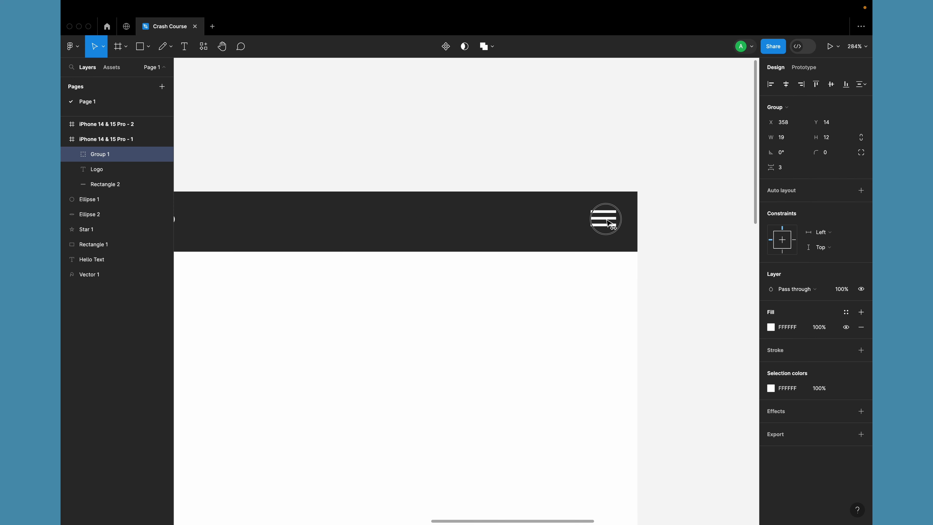
{"action": "left_click", "coordinate": [575, 124]}
{"action": "scroll", "coordinate": [575, 125], "scroll_direction": "down", "scroll_amount": 3}
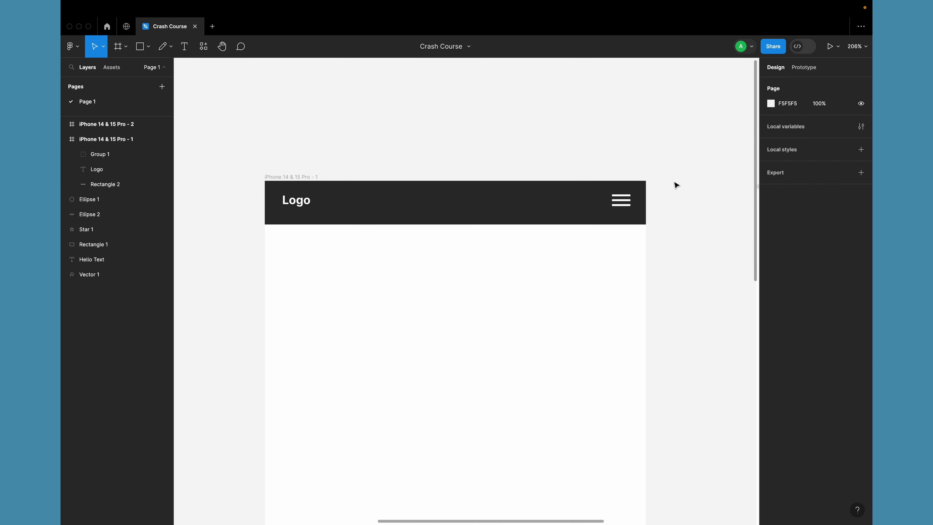
Step: Try placing only the header rectangle on the iPhone 14 & 15 Pro - 2 frame, and undo it
{"action": "left_click", "coordinate": [535, 212]}
{"action": "scroll", "coordinate": [534, 213], "scroll_direction": "down", "scroll_amount": 5}
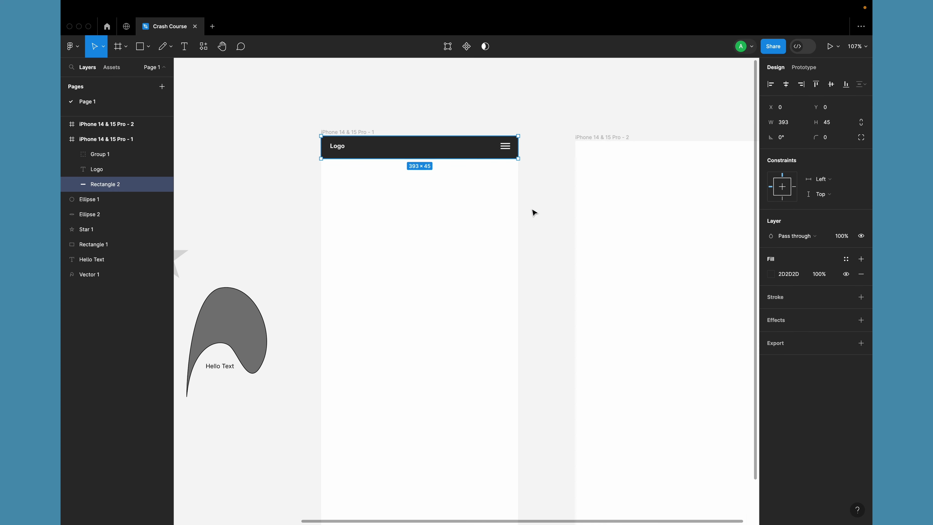
{"action": "scroll", "coordinate": [535, 212], "scroll_direction": "down", "scroll_amount": 3}
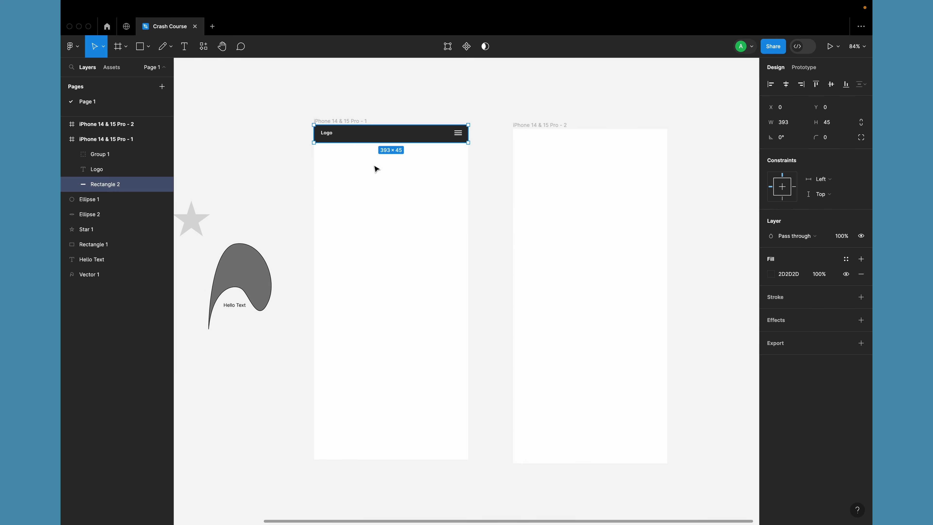
{"action": "left_click_drag", "start_coordinate": [370, 138], "coordinate": [570, 159]}
{"action": "key", "text": "super+z"}
{"action": "left_click", "coordinate": [286, 110]}
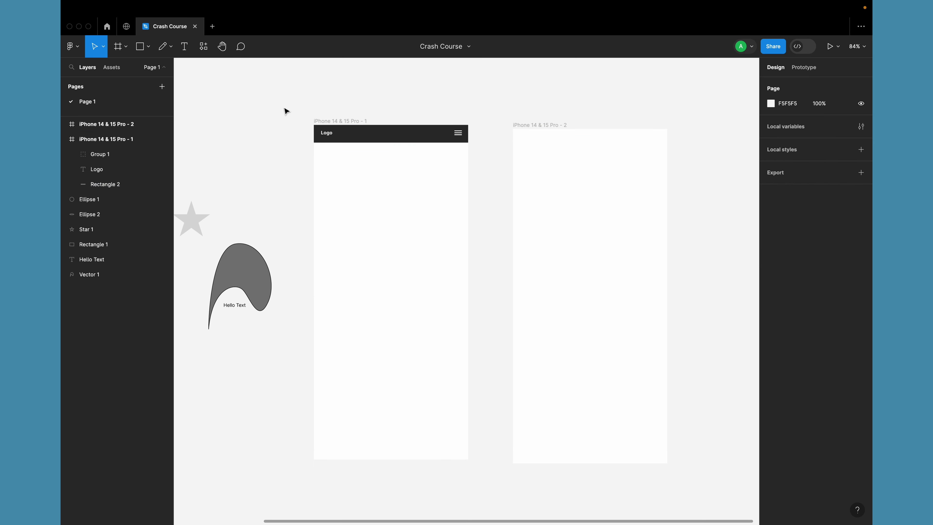
Step: Group the header rectangle, Logo text and menu icon, and copy the group to the top of the iPhone 14 & 15 Pro - 2 frame
{"action": "left_click_drag", "start_coordinate": [273, 107], "coordinate": [490, 153]}
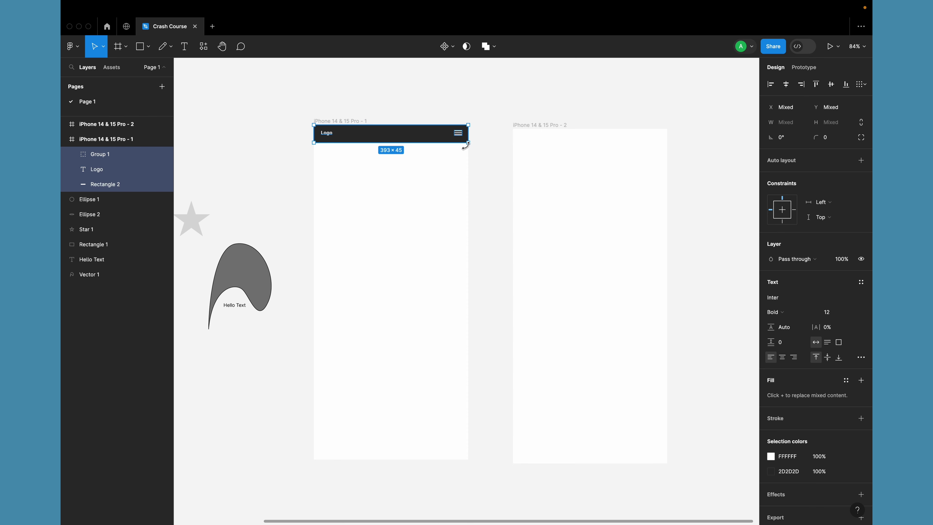
{"action": "key", "text": "super+g"}
{"action": "left_click_drag", "start_coordinate": [385, 138], "coordinate": [579, 142]}
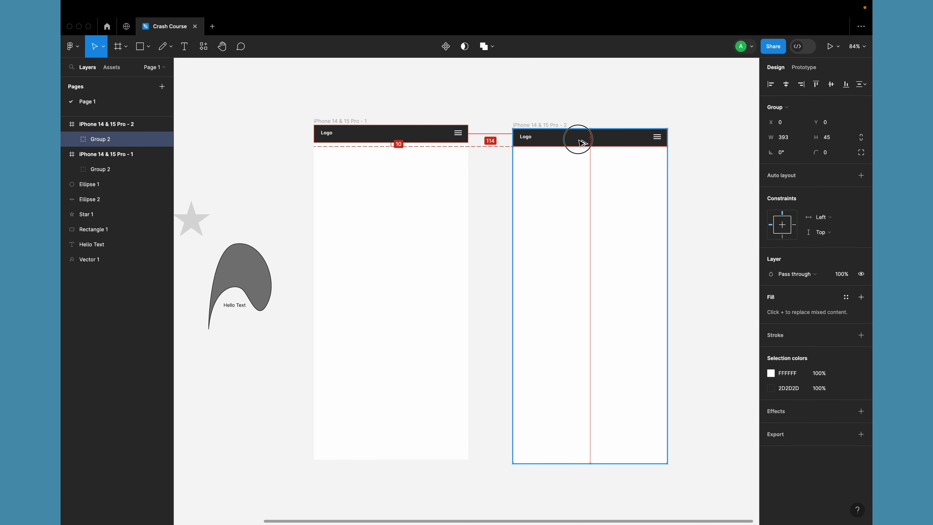
{"action": "scroll", "coordinate": [578, 143], "scroll_direction": "up", "scroll_amount": 5, "text": "ctrl"}
{"action": "left_click", "coordinate": [577, 100]}
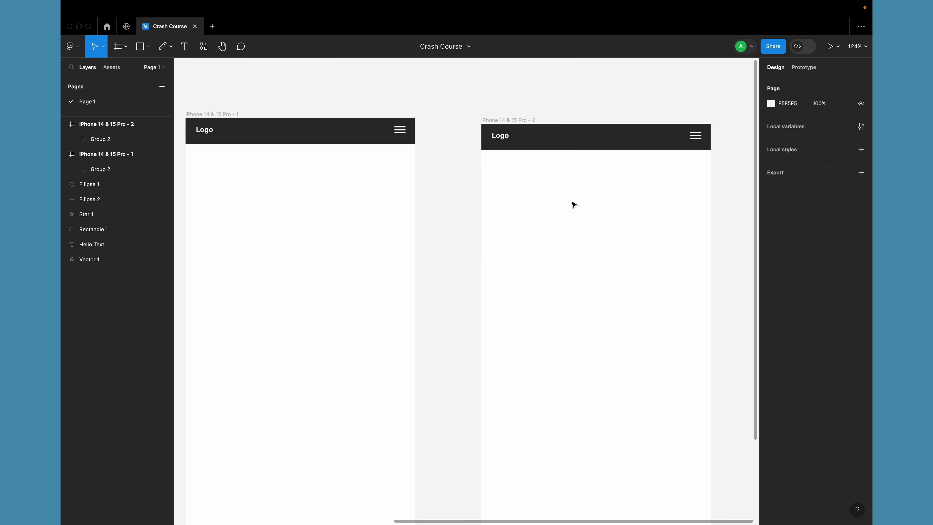
{"action": "scroll", "coordinate": [573, 202], "scroll_direction": "down", "scroll_amount": 5, "text": "ctrl"}
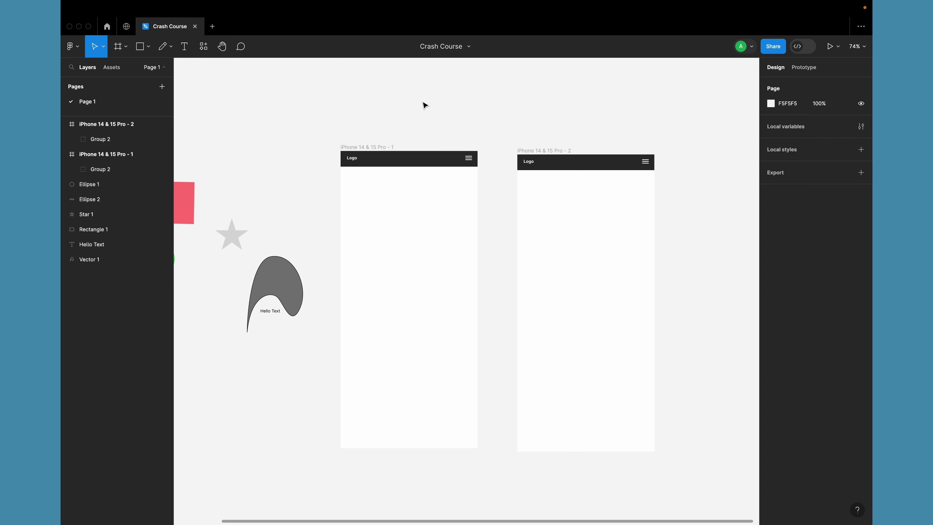
{"action": "scroll", "coordinate": [424, 105], "scroll_direction": "up", "scroll_amount": 5, "text": "ctrl"}
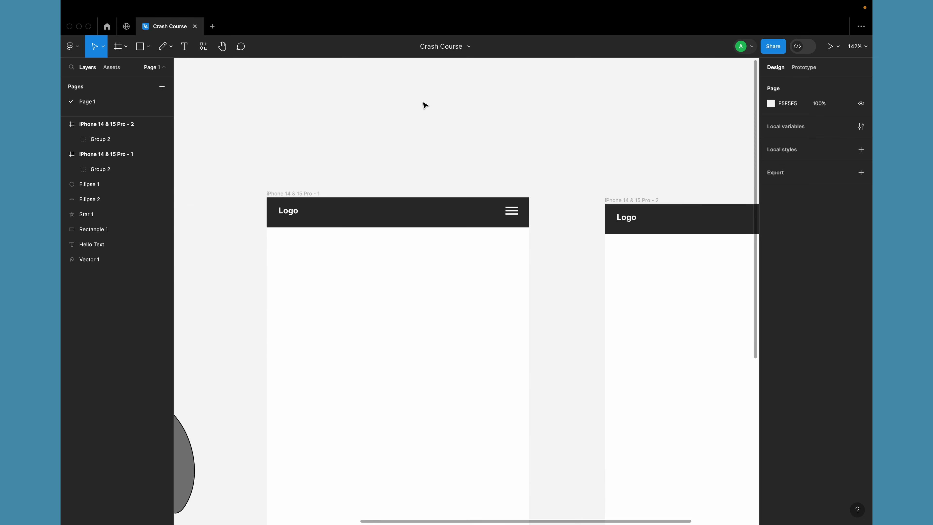
{"action": "scroll", "coordinate": [425, 106], "scroll_direction": "down", "scroll_amount": 5, "text": "ctrl"}
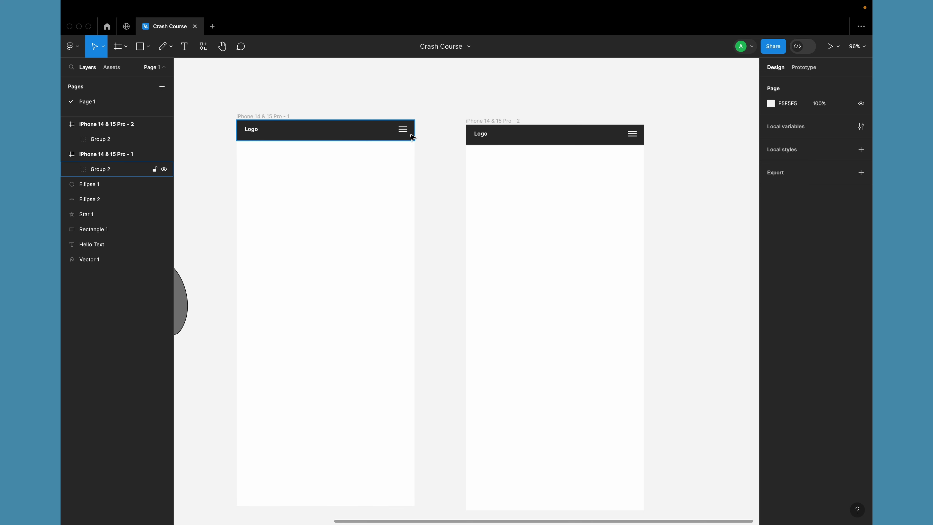
Step: Move the iPhone 14 & 15 Pro - 2 frame to X 2330, Y -1082, top-aligned with the first frame, and deselect it
{"action": "scroll", "coordinate": [406, 143], "scroll_direction": "up", "scroll_amount": 5, "text": "ctrl"}
{"action": "scroll", "coordinate": [406, 143], "scroll_direction": "up", "scroll_amount": 1}
{"action": "scroll", "coordinate": [406, 143], "scroll_direction": "left", "scroll_amount": 1}
{"action": "scroll", "coordinate": [406, 142], "scroll_direction": "down", "scroll_amount": 2, "text": "ctrl"}
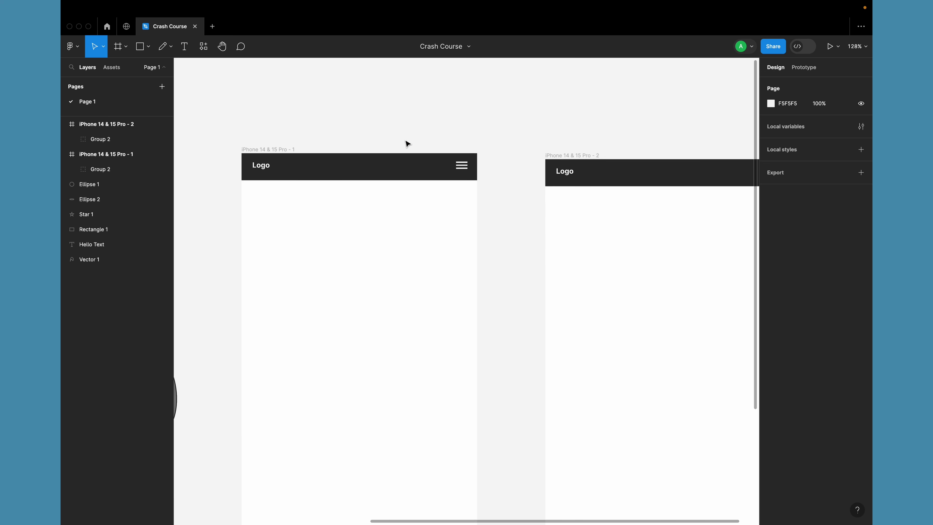
{"action": "left_click_drag", "start_coordinate": [542, 159], "coordinate": [515, 152]}
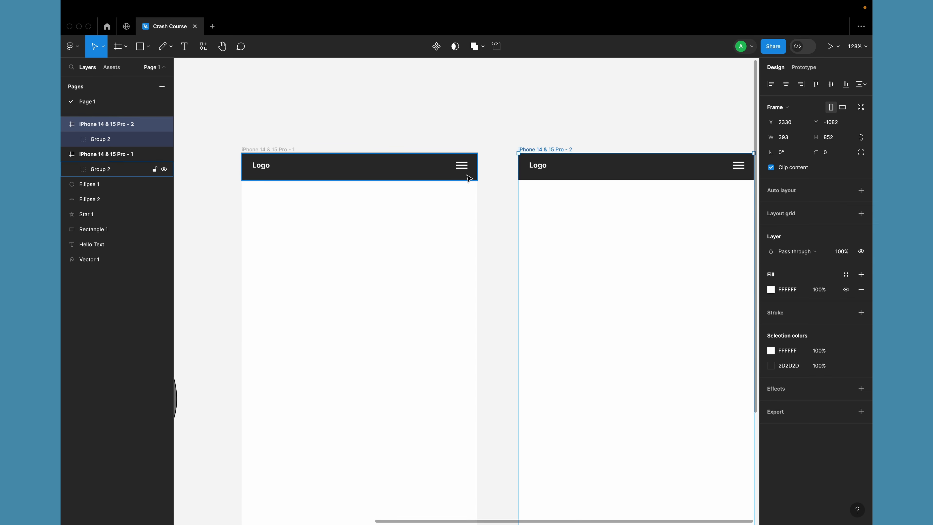
{"action": "scroll", "coordinate": [469, 178], "scroll_direction": "up", "scroll_amount": 4, "text": "ctrl"}
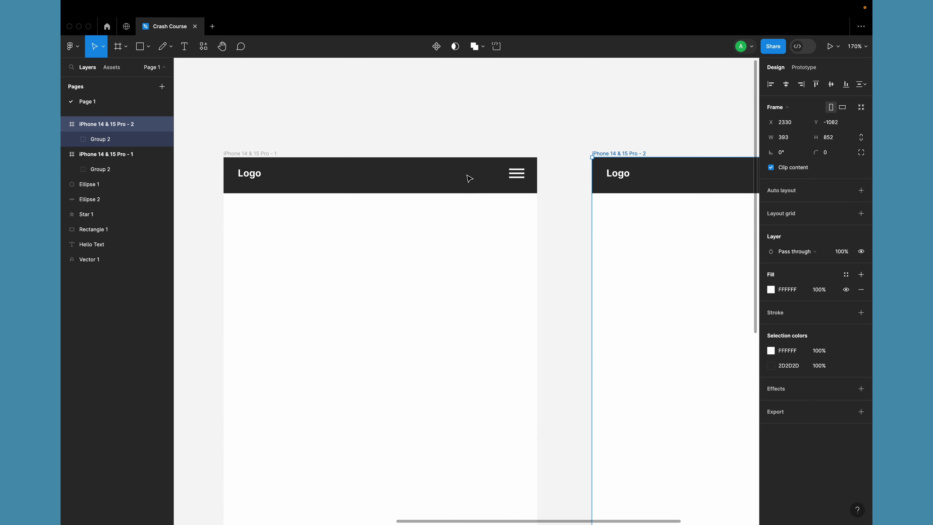
{"action": "left_click", "coordinate": [457, 121]}
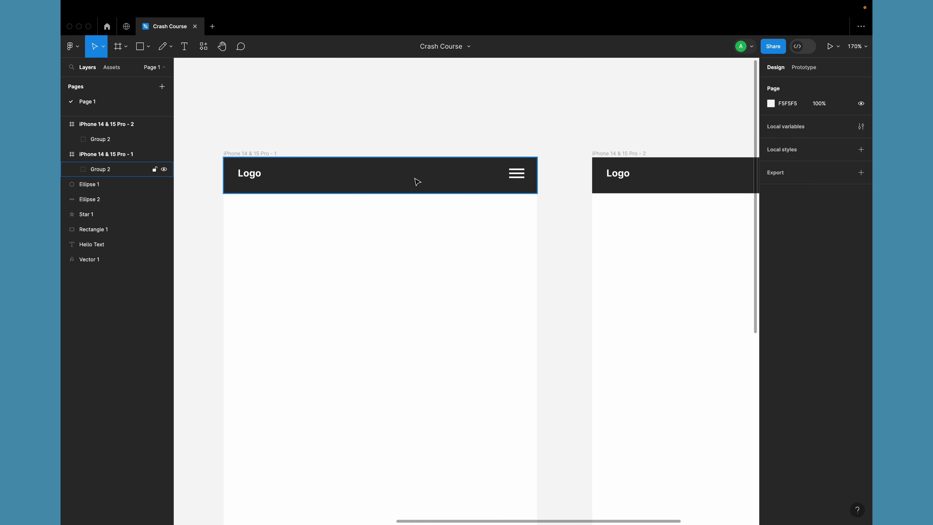
{"action": "left_click", "coordinate": [409, 133]}
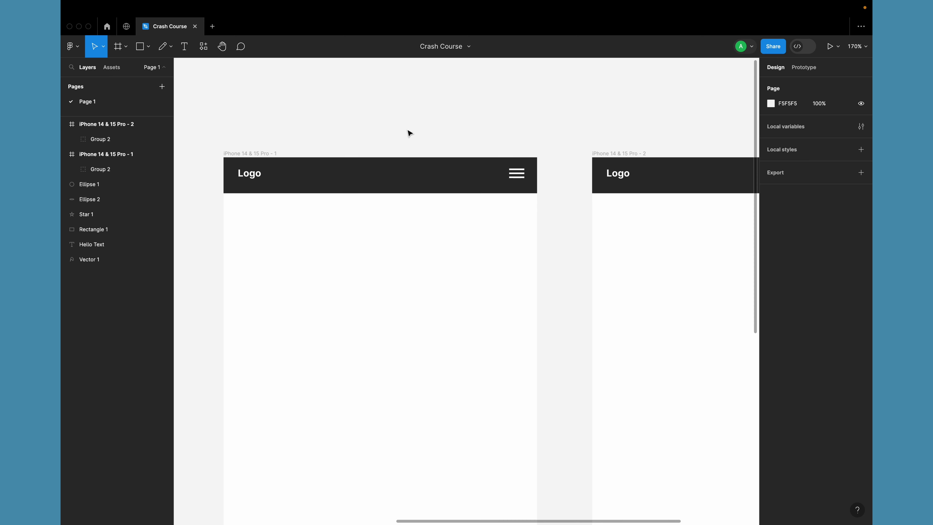
Step: Duplicate the iPhone 14 & 15 Pro - 2 frame with its header, placing the copy beside it as a third phone frame
{"action": "double_click", "coordinate": [394, 185]}
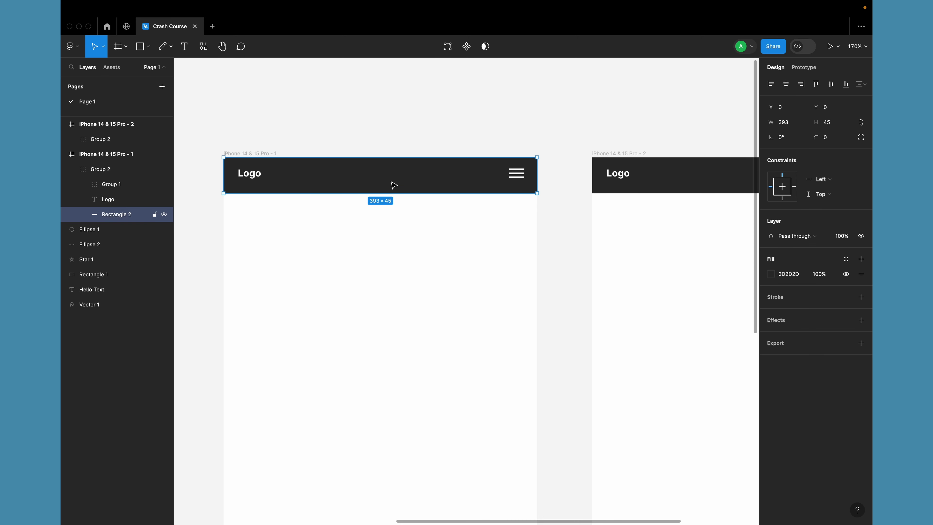
{"action": "key", "text": "shift+1"}
{"action": "scroll", "coordinate": [500, 152], "scroll_direction": "right", "scroll_amount": 2}
{"action": "left_click", "coordinate": [500, 152]}
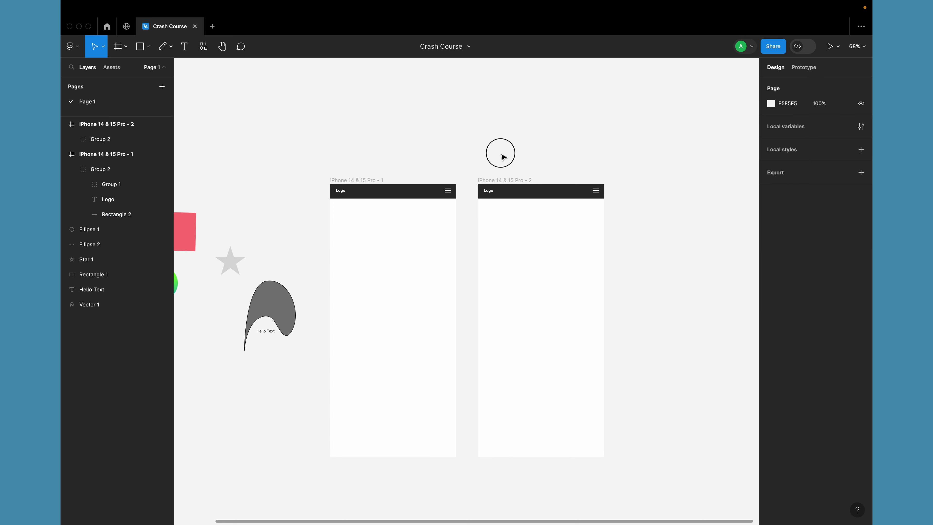
{"action": "left_click", "coordinate": [502, 180]}
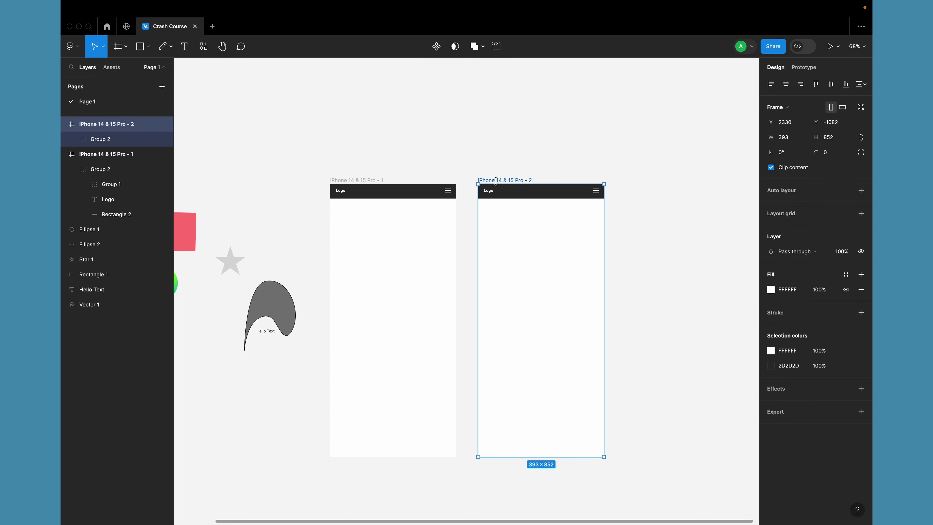
{"action": "left_click_drag", "start_coordinate": [502, 180], "coordinate": [660, 177], "text": "alt"}
{"action": "left_click", "coordinate": [604, 151]}
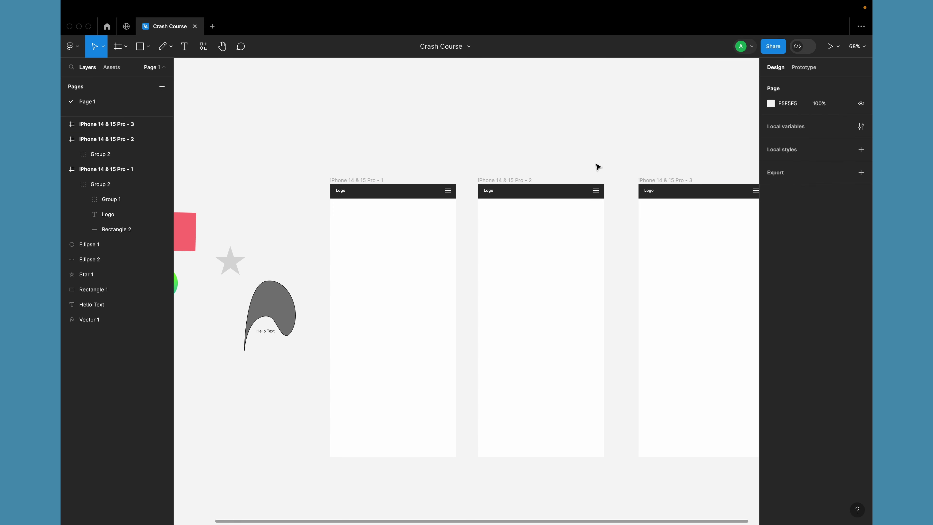
{"action": "scroll", "coordinate": [597, 167], "scroll_direction": "right", "scroll_amount": 3}
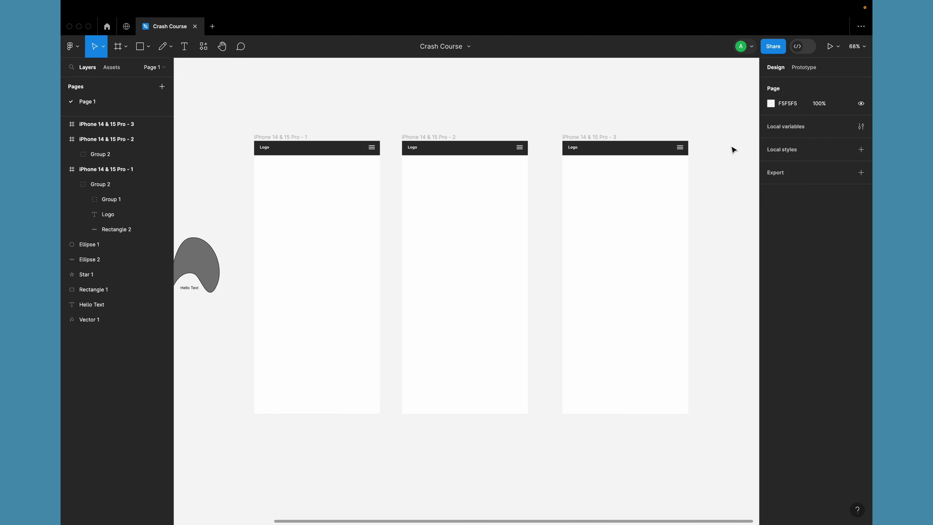
Step: Try recolouring the header rectangles of all three phone frames together with the red fill F45555
{"action": "double_click", "coordinate": [323, 151]}
{"action": "scroll", "coordinate": [321, 150], "scroll_direction": "up", "scroll_amount": 5}
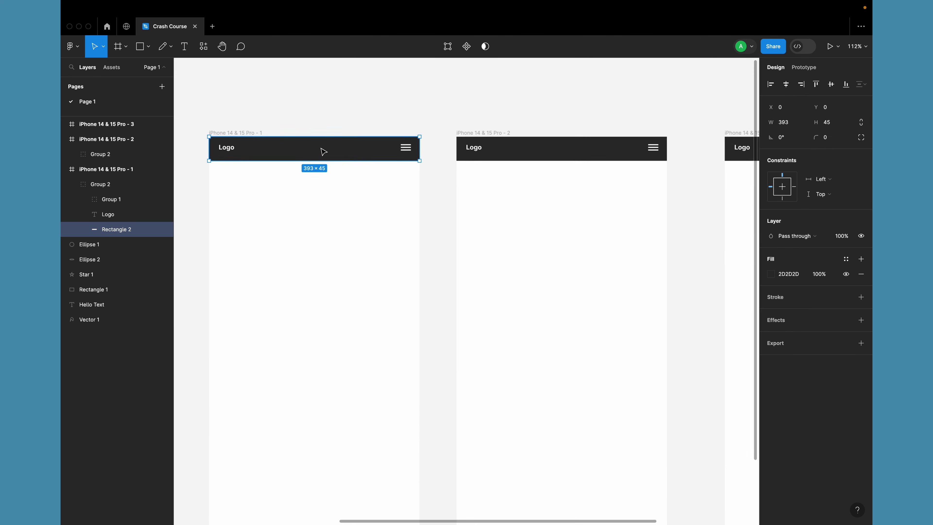
{"action": "left_click", "coordinate": [564, 157], "text": "shift"}
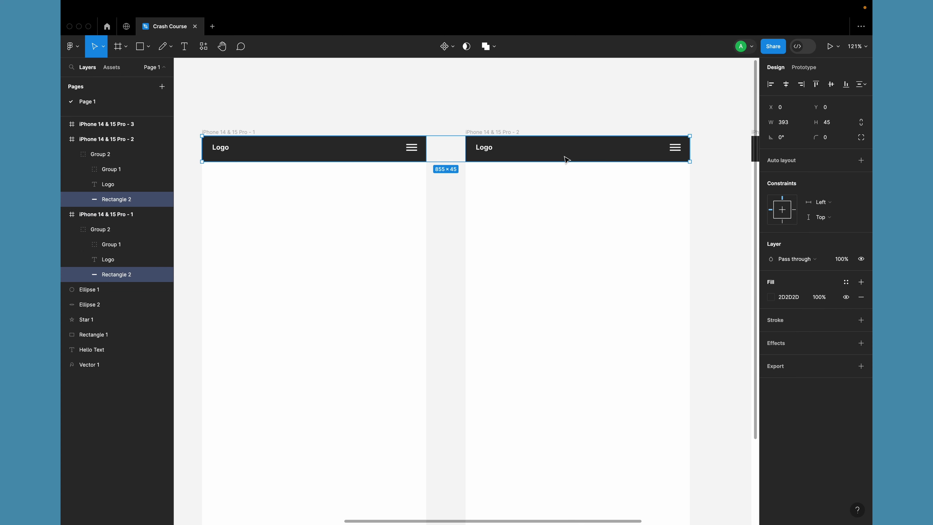
{"action": "scroll", "coordinate": [563, 156], "scroll_direction": "right", "scroll_amount": 5}
{"action": "left_click", "coordinate": [614, 160], "text": "shift"}
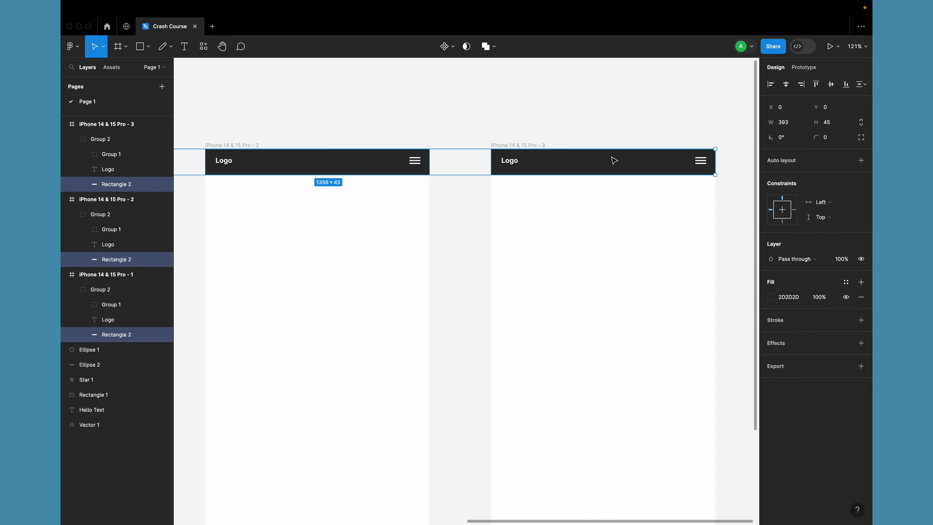
{"action": "left_click", "coordinate": [771, 297]}
{"action": "left_click", "coordinate": [734, 302]}
{"action": "mouse_move", "coordinate": [734, 302]}
{"action": "left_mouse_down"}
{"action": "mouse_move", "coordinate": [689, 298]}
{"action": "mouse_move", "coordinate": [721, 292]}
{"action": "left_mouse_up"}
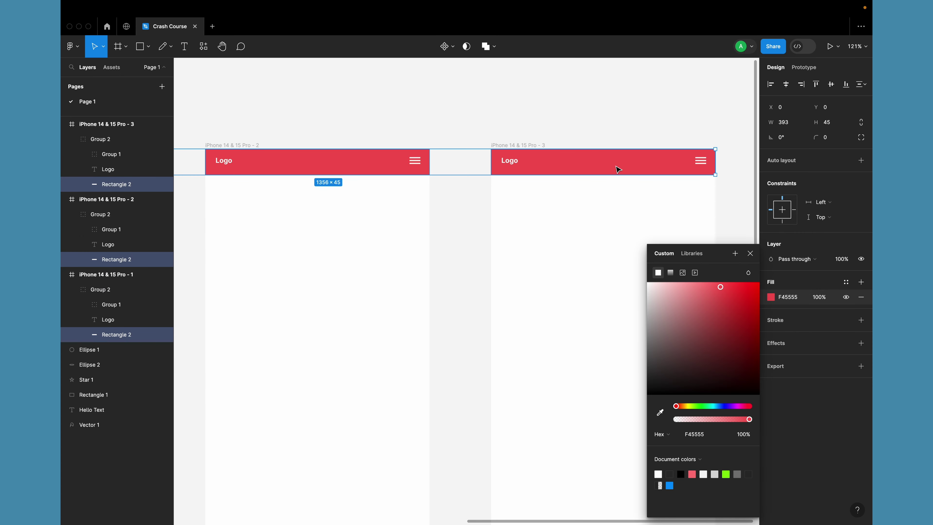
{"action": "left_click", "coordinate": [606, 109]}
{"action": "scroll", "coordinate": [607, 109], "scroll_direction": "down", "scroll_amount": 5}
{"action": "scroll", "coordinate": [606, 109], "scroll_direction": "left", "scroll_amount": 2}
{"action": "scroll", "coordinate": [606, 109], "scroll_direction": "up", "scroll_amount": 2}
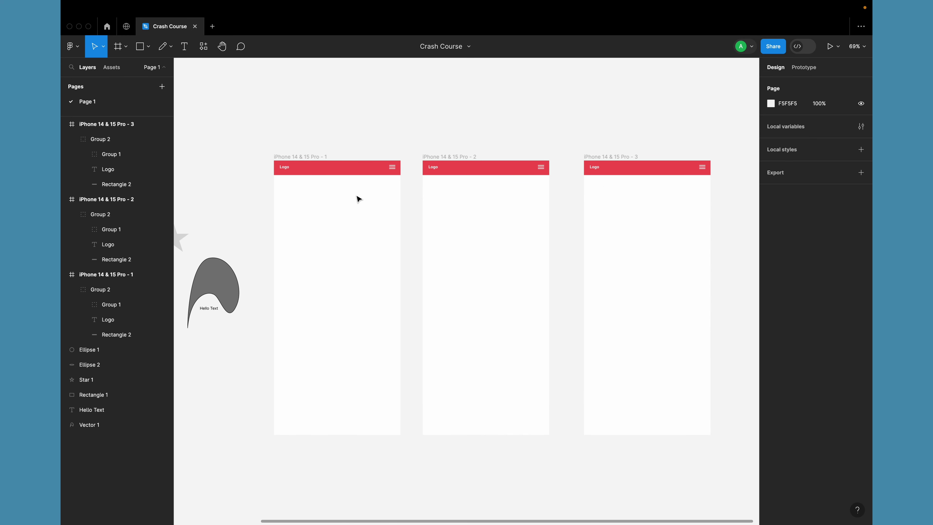
Step: Undo the red fill on the three header rectangles
{"action": "key", "text": "super+z"}
{"action": "key", "text": "super+z"}
{"action": "key", "text": "super+z"}
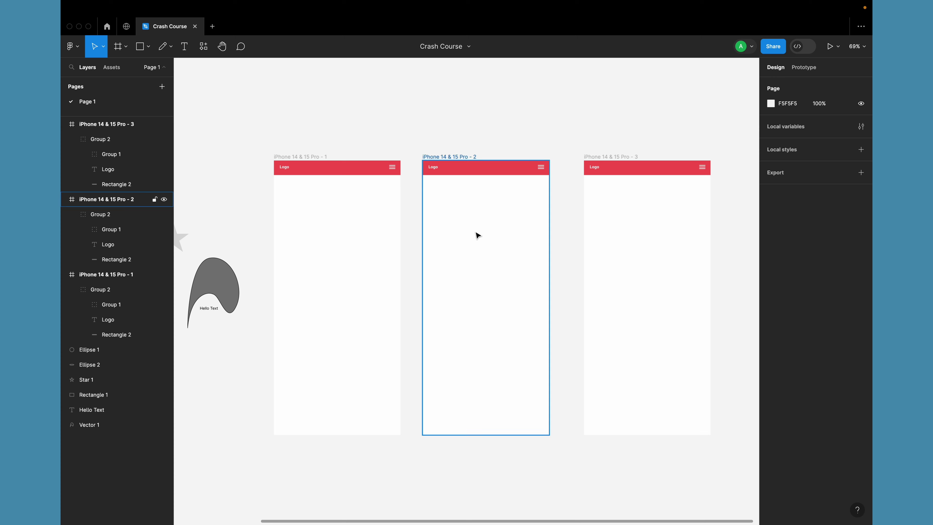
{"action": "left_click", "coordinate": [412, 136]}
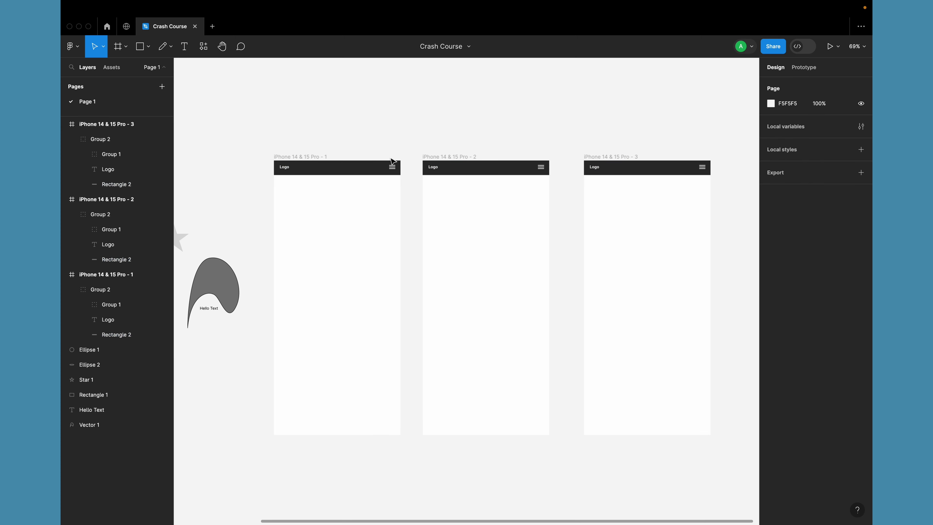
Step: Select everything with the same fill as the first frame's header rectangle, and clear the selection
{"action": "double_click", "coordinate": [371, 171]}
{"action": "right_click", "coordinate": [371, 171]}
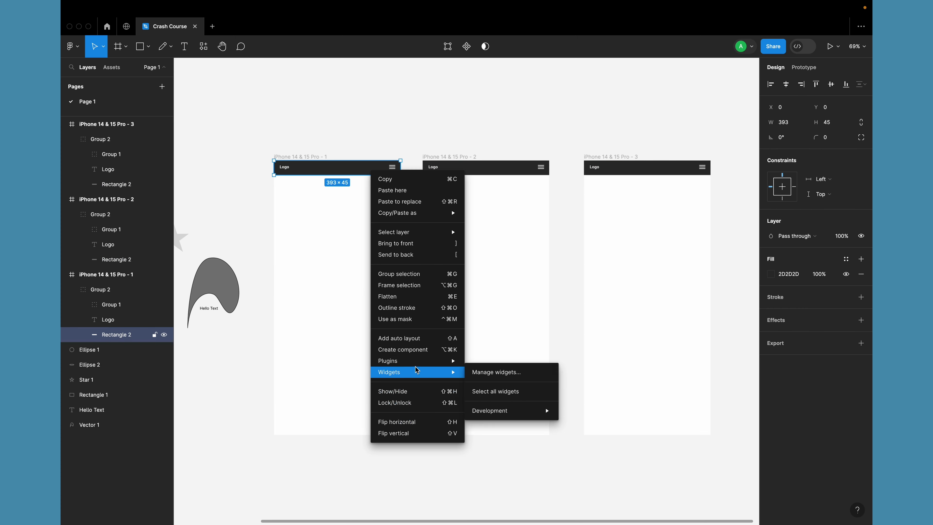
{"action": "left_click", "coordinate": [358, 172]}
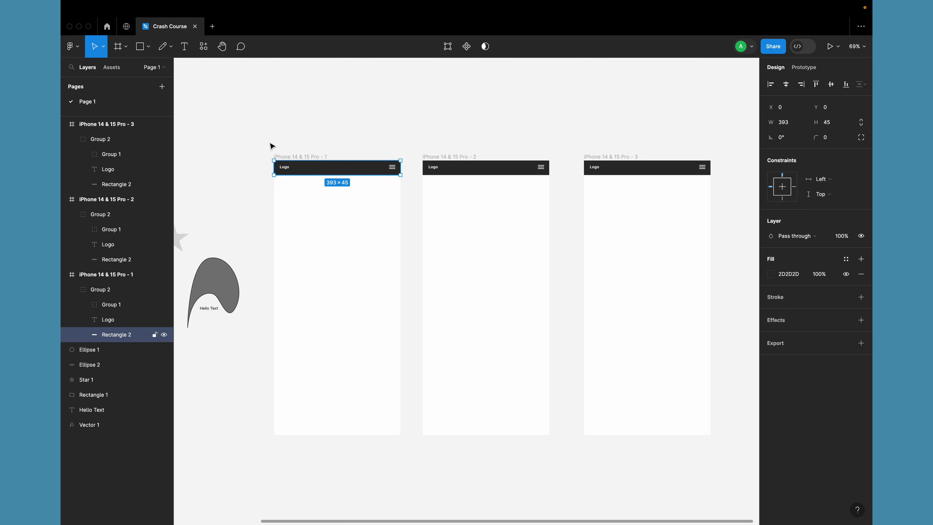
{"action": "left_click", "coordinate": [70, 46]}
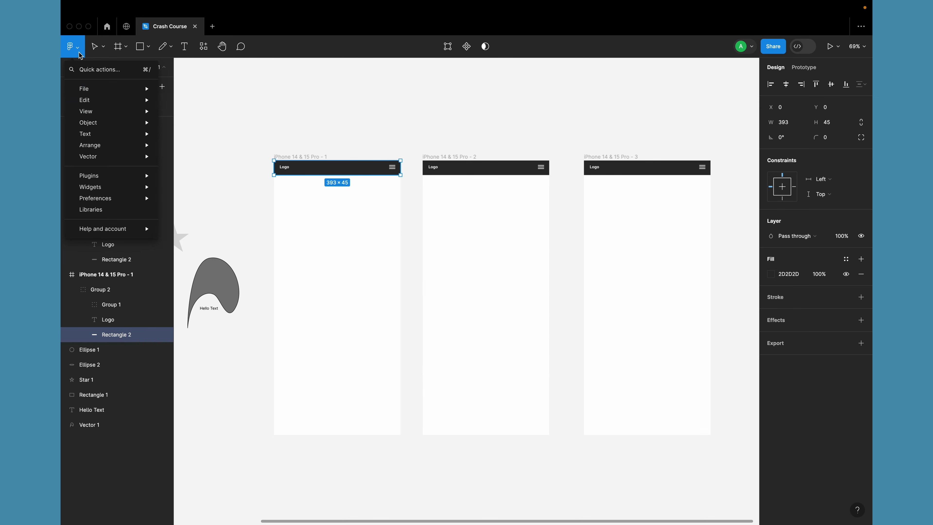
{"action": "mouse_move", "coordinate": [117, 103]}
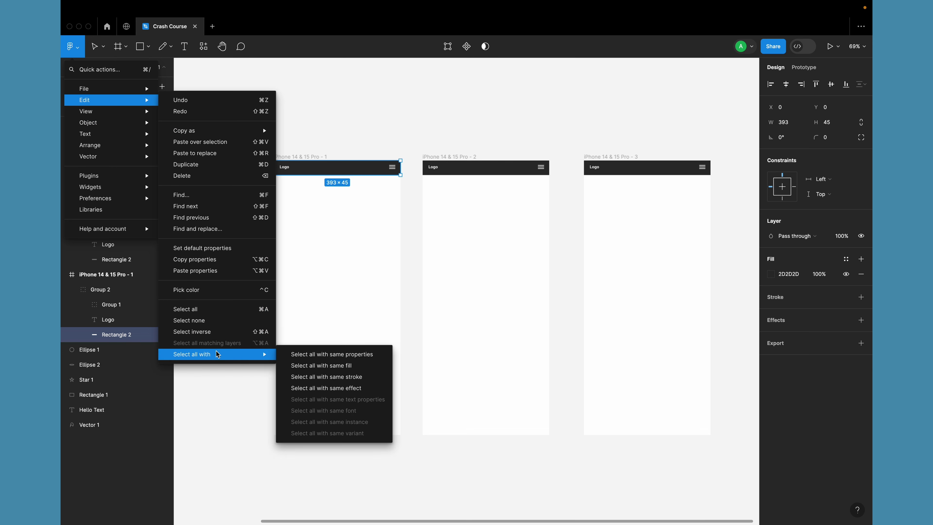
{"action": "mouse_move", "coordinate": [218, 352]}
{"action": "left_click", "coordinate": [353, 368]}
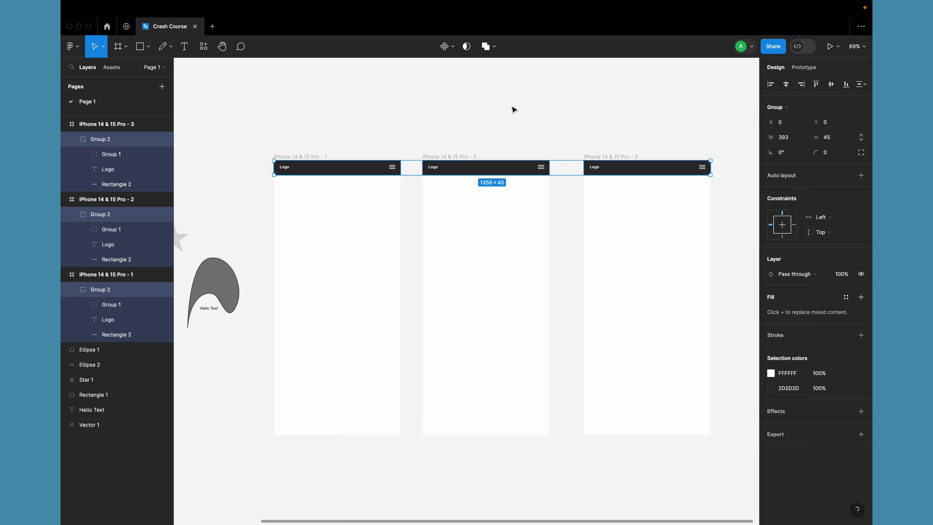
{"action": "left_click", "coordinate": [509, 114]}
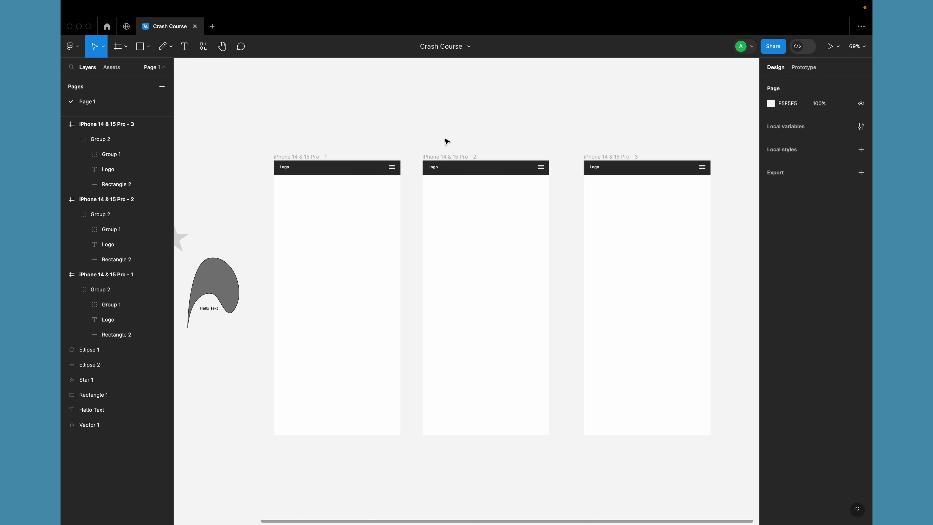
Step: Copy the header group from the iPhone 14 & 15 Pro - 1 frame onto the empty canvas at X 1441, Y -1478
{"action": "scroll", "coordinate": [358, 157], "scroll_direction": "up", "scroll_amount": 4}
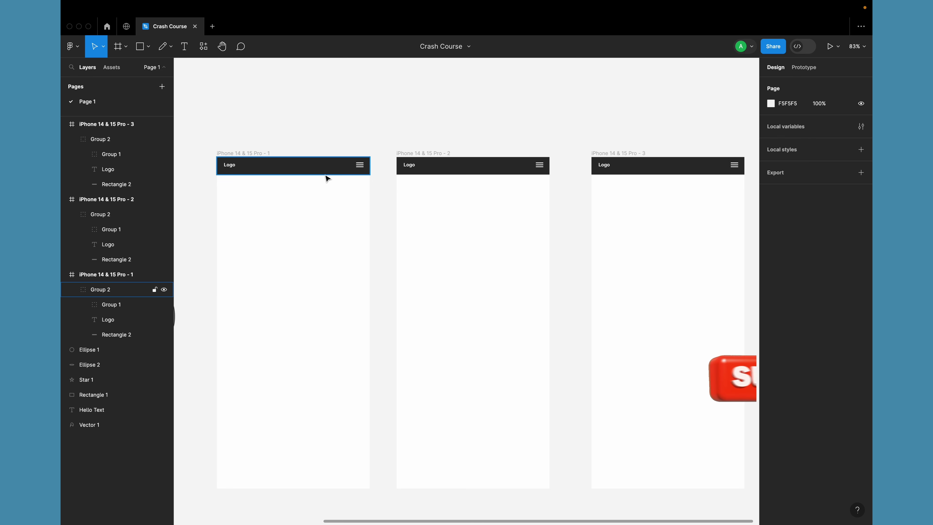
{"action": "scroll", "coordinate": [328, 179], "scroll_direction": "down", "scroll_amount": 10}
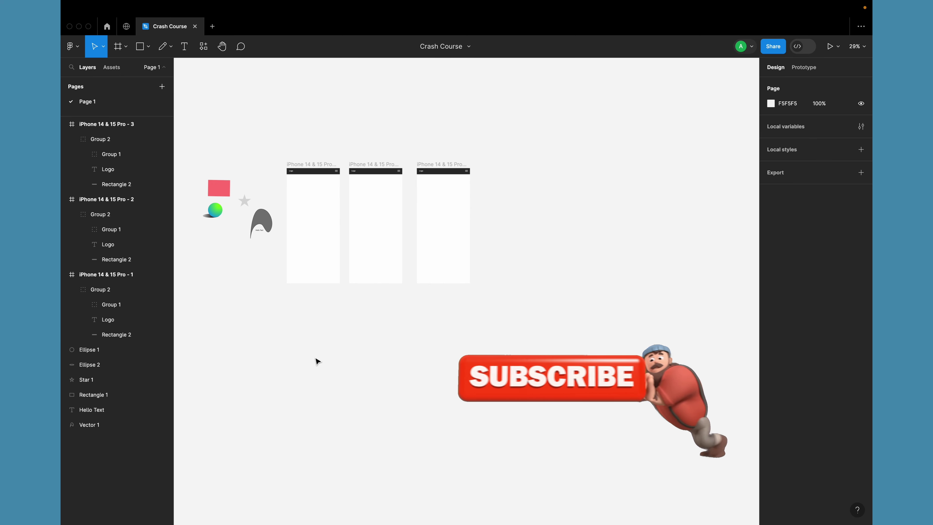
{"action": "scroll", "coordinate": [319, 175], "scroll_direction": "up", "scroll_amount": 6}
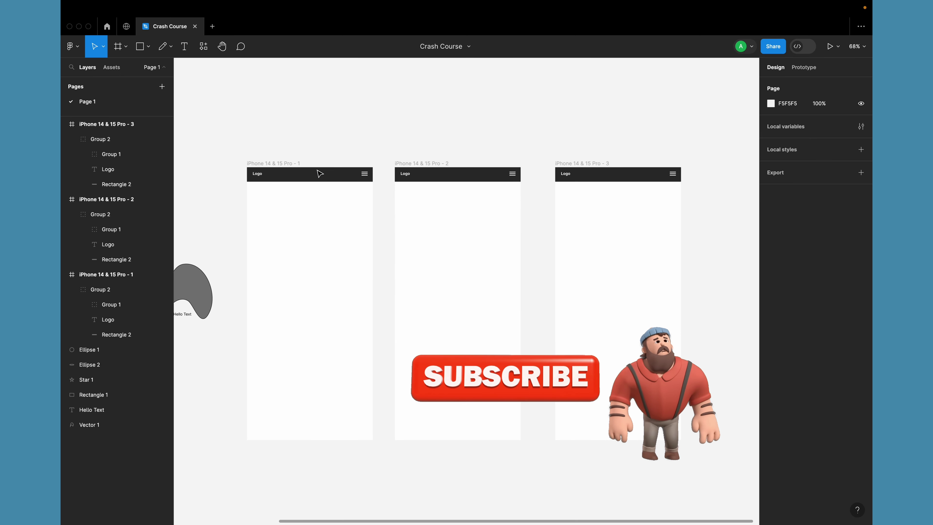
{"action": "scroll", "coordinate": [318, 174], "scroll_direction": "down", "scroll_amount": 4}
{"action": "left_click", "coordinate": [342, 200]}
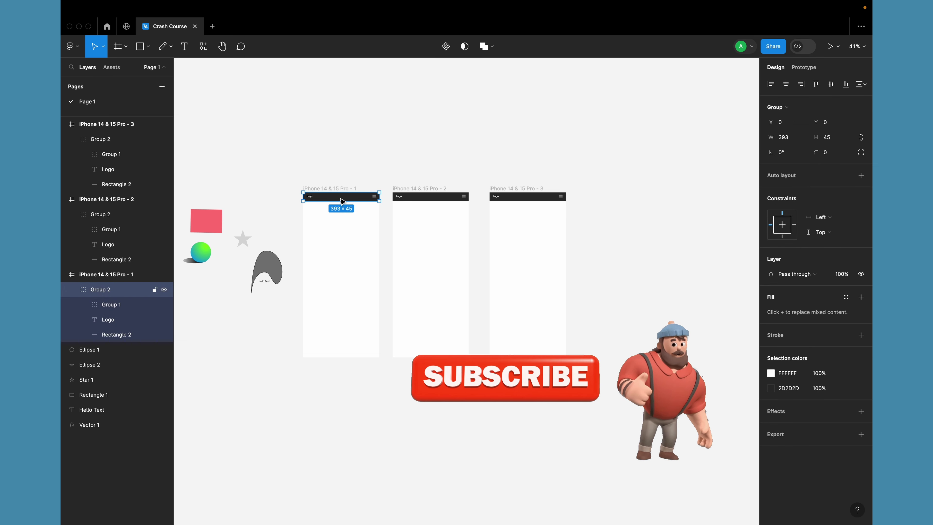
{"action": "left_click_drag", "start_coordinate": [342, 201], "coordinate": [254, 119]}
{"action": "scroll", "coordinate": [255, 119], "scroll_direction": "up", "scroll_amount": 5}
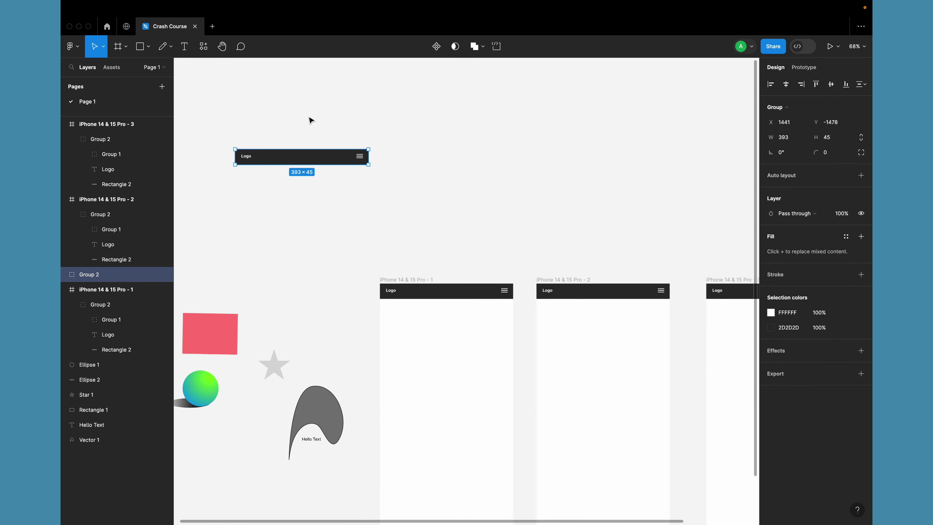
{"action": "scroll", "coordinate": [310, 119], "scroll_direction": "up", "scroll_amount": 3}
{"action": "scroll", "coordinate": [311, 120], "scroll_direction": "left", "scroll_amount": 1}
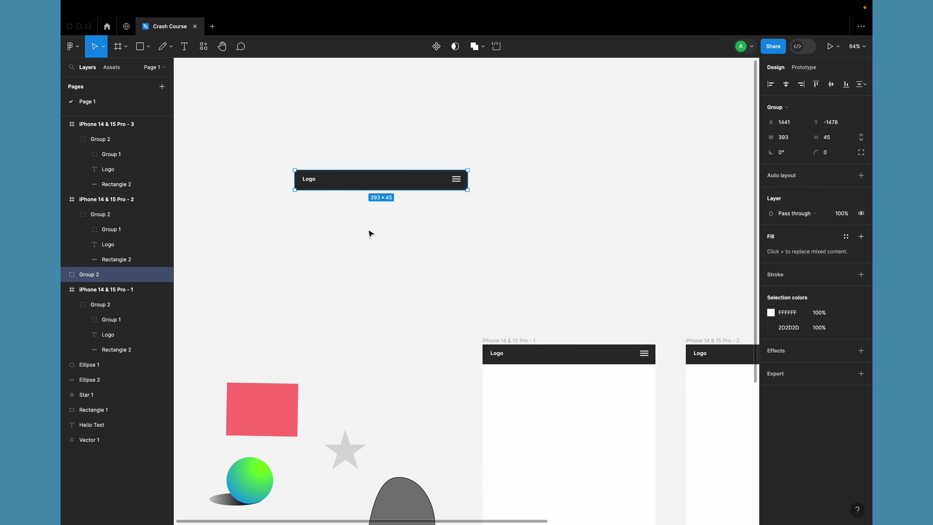
Step: Turn the copied header group into a component and name it Navbar
{"action": "right_click", "coordinate": [361, 183]}
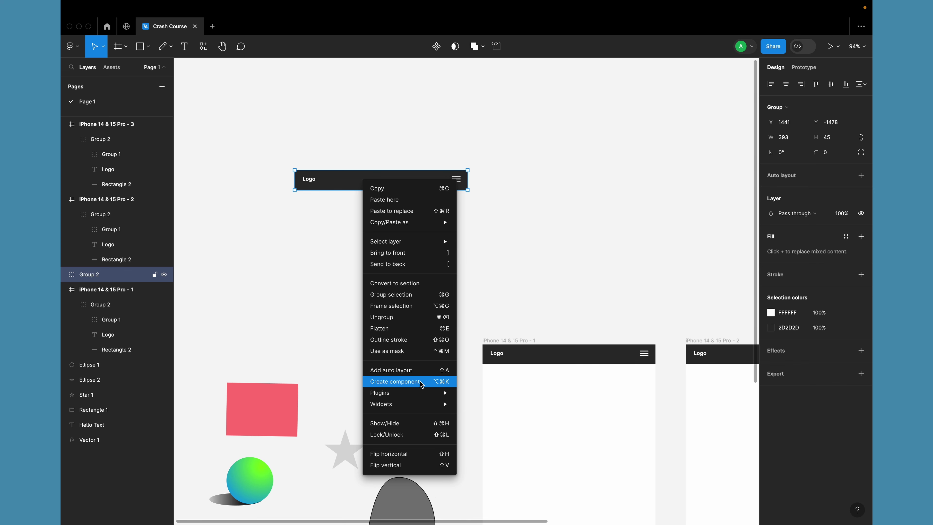
{"action": "left_click", "coordinate": [329, 308]}
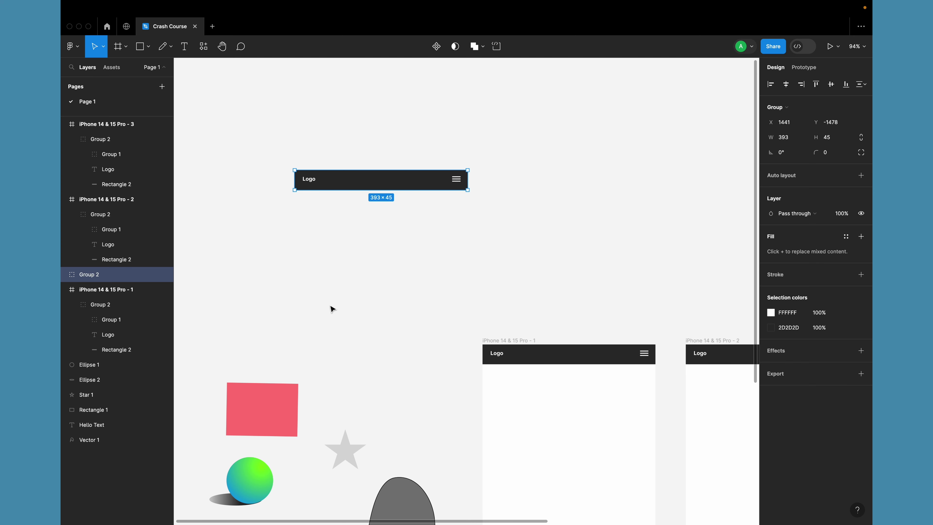
{"action": "left_click", "coordinate": [437, 47]}
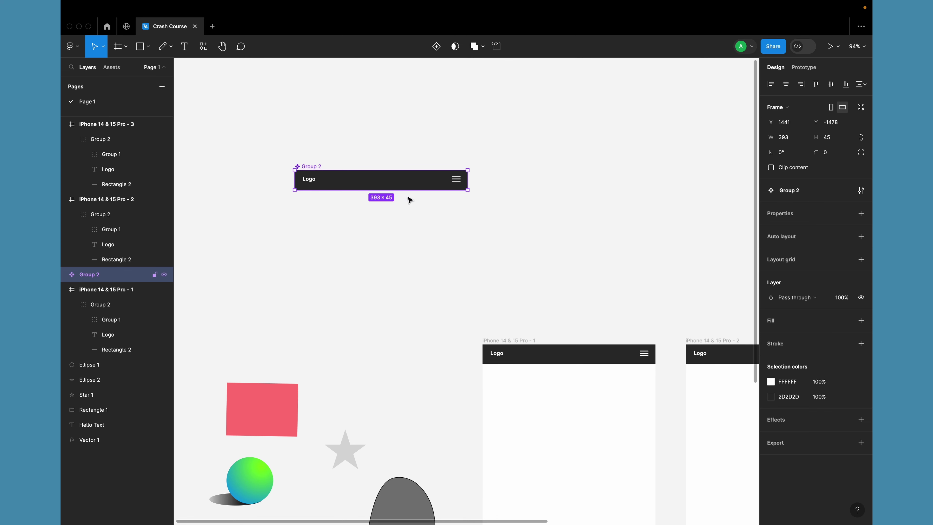
{"action": "double_click", "coordinate": [313, 166]}
{"action": "type", "text": "Navbar"}
{"action": "key", "text": "Return"}
{"action": "scroll", "coordinate": [334, 241], "scroll_direction": "down", "scroll_amount": 5}
{"action": "scroll", "coordinate": [333, 238], "scroll_direction": "down", "scroll_amount": 3}
{"action": "scroll", "coordinate": [333, 238], "scroll_direction": "right", "scroll_amount": 3}
{"action": "left_click", "coordinate": [380, 226]}
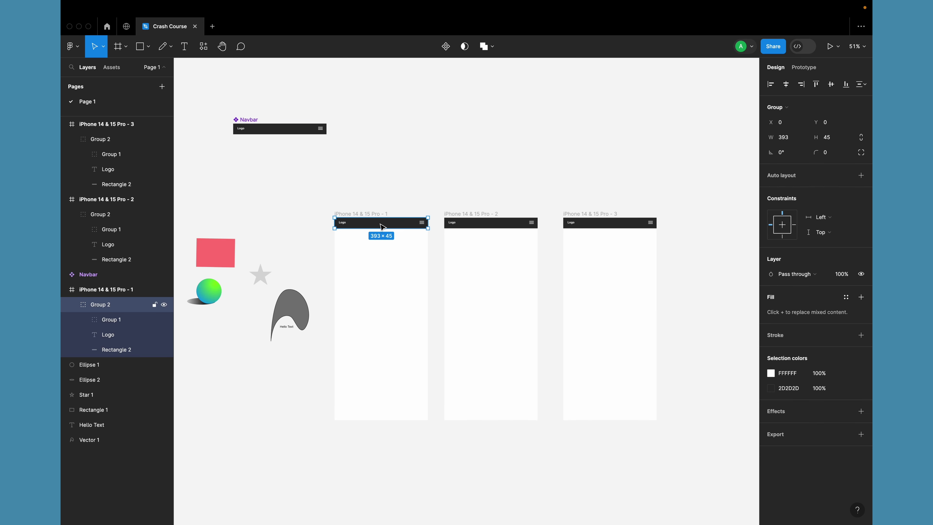
{"action": "left_click", "coordinate": [471, 225]}
{"action": "left_click", "coordinate": [423, 169]}
Step: Duplicate the three iPhone 14 & 15 Pro frames together into a second row directly below the originals
{"action": "scroll", "coordinate": [397, 173], "scroll_direction": "down", "scroll_amount": 5}
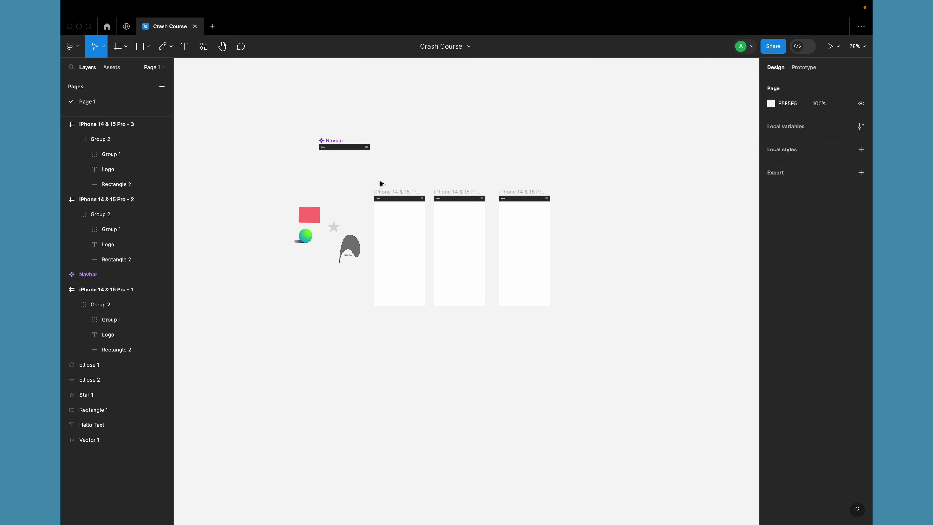
{"action": "left_click_drag", "start_coordinate": [380, 183], "coordinate": [606, 326]}
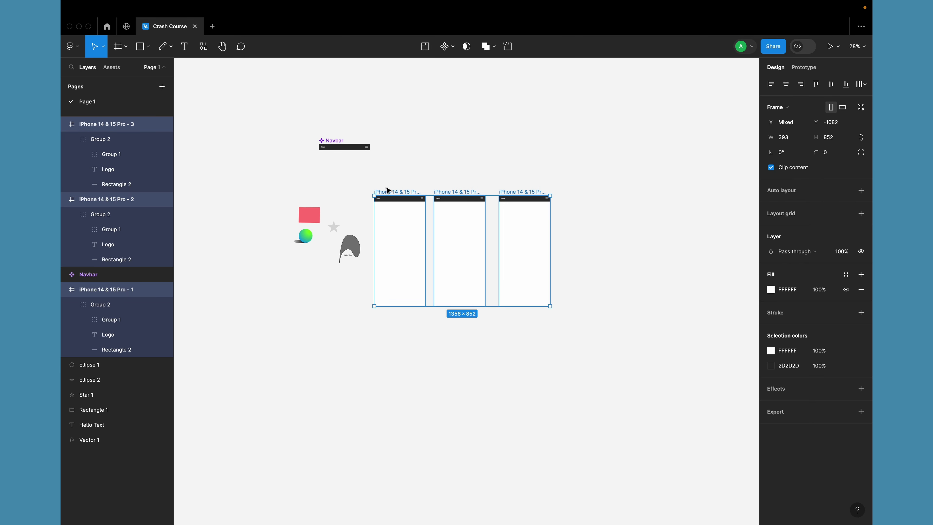
{"action": "left_click_drag", "start_coordinate": [388, 192], "coordinate": [388, 329]}
{"action": "left_click", "coordinate": [359, 329]}
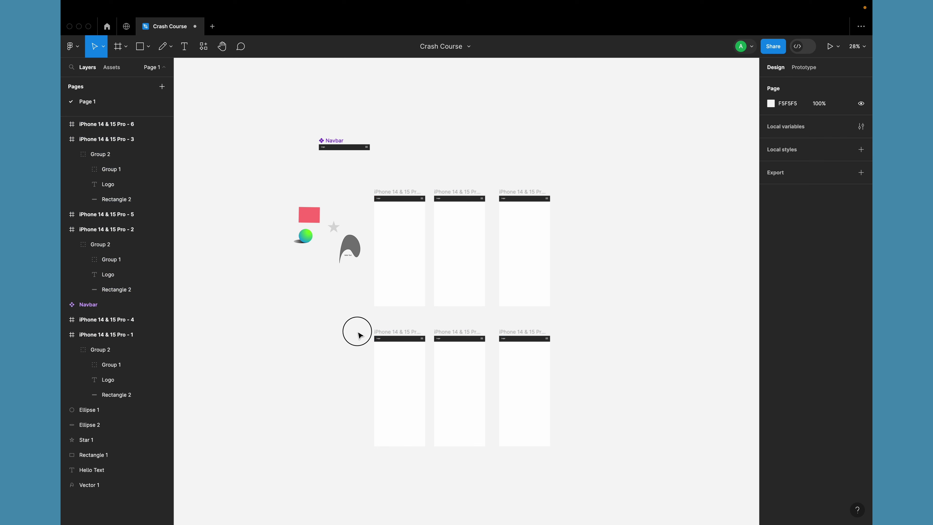
{"action": "left_click", "coordinate": [411, 343]}
{"action": "left_click", "coordinate": [462, 339], "text": "shift"}
{"action": "left_click", "coordinate": [526, 339], "text": "shift"}
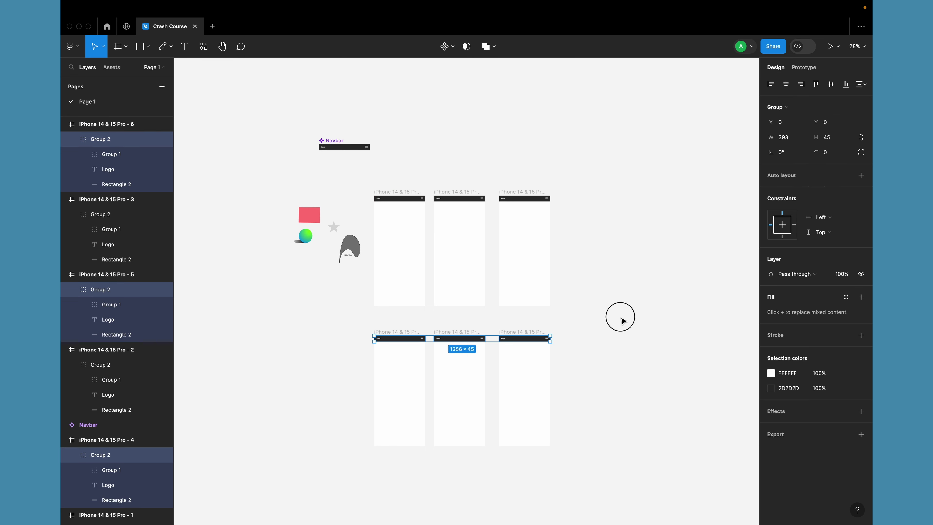
{"action": "left_click", "coordinate": [621, 320]}
{"action": "scroll", "coordinate": [305, 127], "scroll_direction": "up", "scroll_amount": 5}
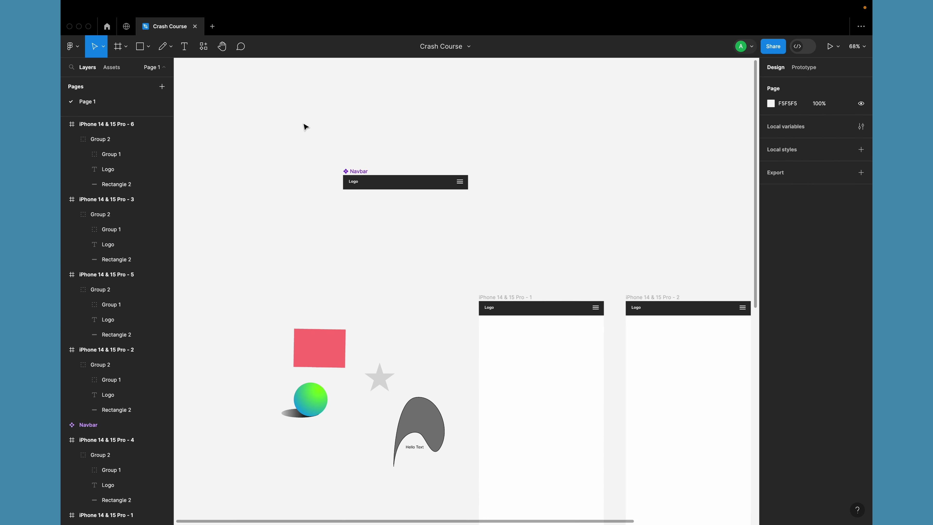
{"action": "left_click", "coordinate": [358, 178]}
{"action": "scroll", "coordinate": [359, 177], "scroll_direction": "up", "scroll_amount": 3}
{"action": "scroll", "coordinate": [358, 243], "scroll_direction": "down", "scroll_amount": 5}
{"action": "scroll", "coordinate": [398, 287], "scroll_direction": "down", "scroll_amount": 5}
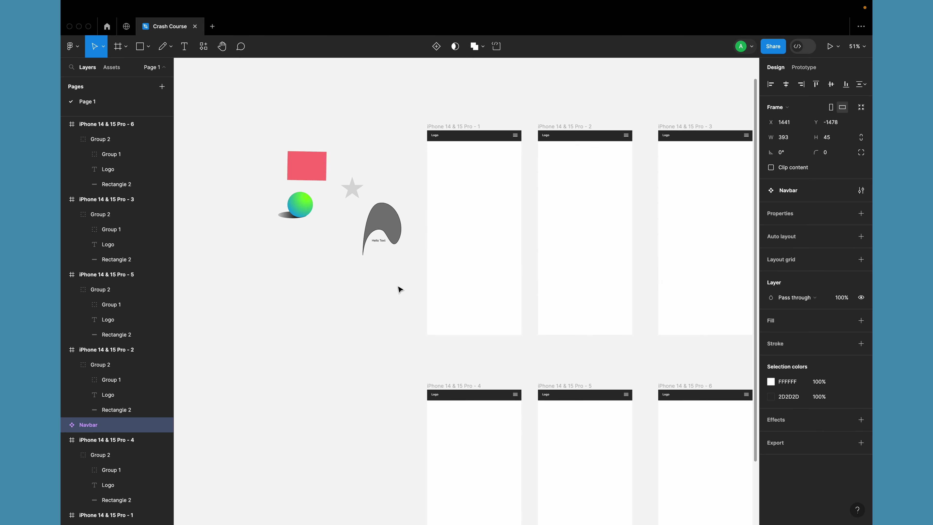
{"action": "scroll", "coordinate": [406, 292], "scroll_direction": "down", "scroll_amount": 3}
Step: Replace the header group in the iPhone 14 & 15 Pro - 4 frame with a Navbar instance at X 0, Y 0
{"action": "left_click", "coordinate": [432, 345]}
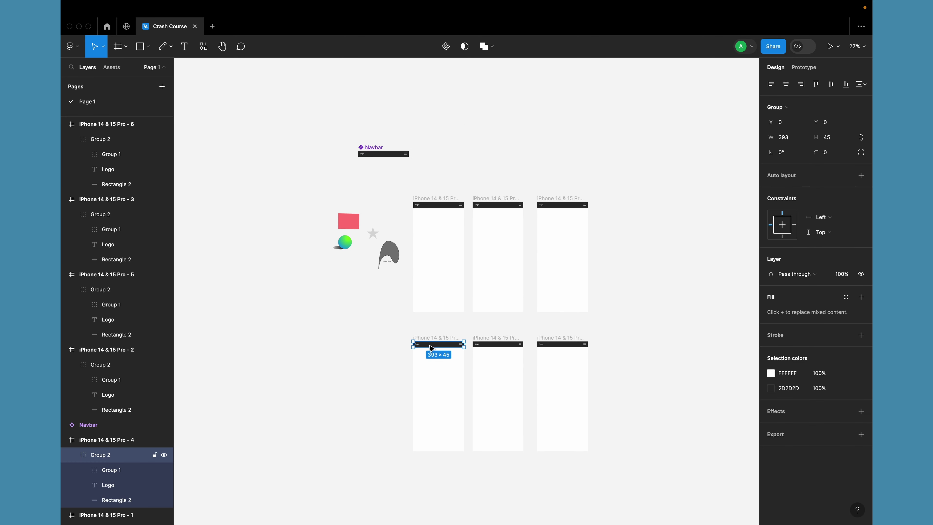
{"action": "key", "text": "Delete"}
{"action": "left_click_drag", "start_coordinate": [382, 153], "coordinate": [428, 309]}
{"action": "scroll", "coordinate": [434, 369], "scroll_direction": "up", "scroll_amount": 8}
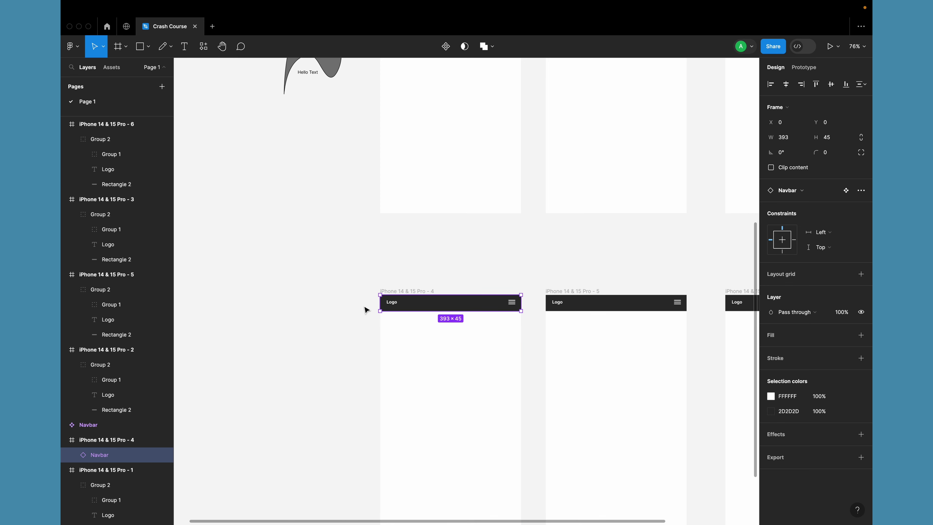
Step: Undo the header replacement in the iPhone 14 & 15 Pro - 4 frame and clear the selection
{"action": "key", "text": "super+z"}
{"action": "key", "text": "super+z"}
{"action": "key", "text": "super+z"}
{"action": "key", "text": "super+z"}
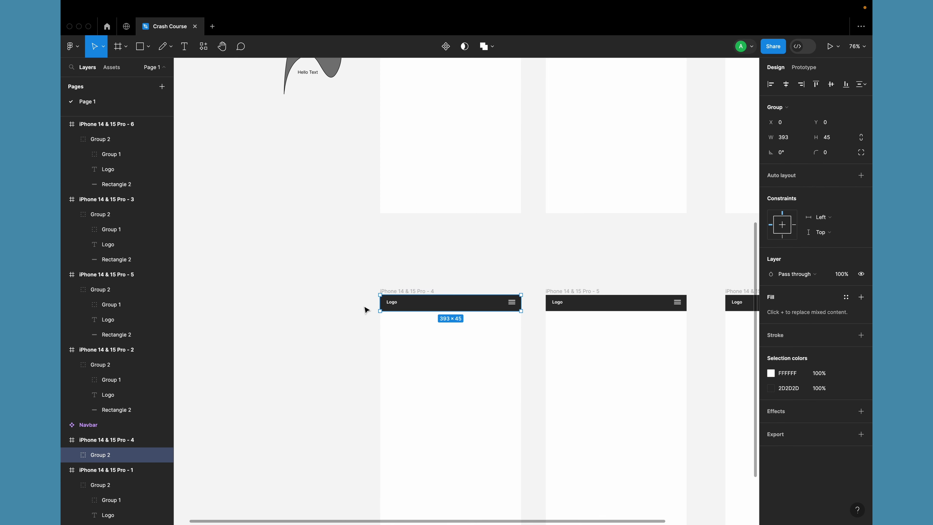
{"action": "scroll", "coordinate": [366, 309], "scroll_direction": "down", "scroll_amount": 10}
{"action": "left_click", "coordinate": [350, 312]}
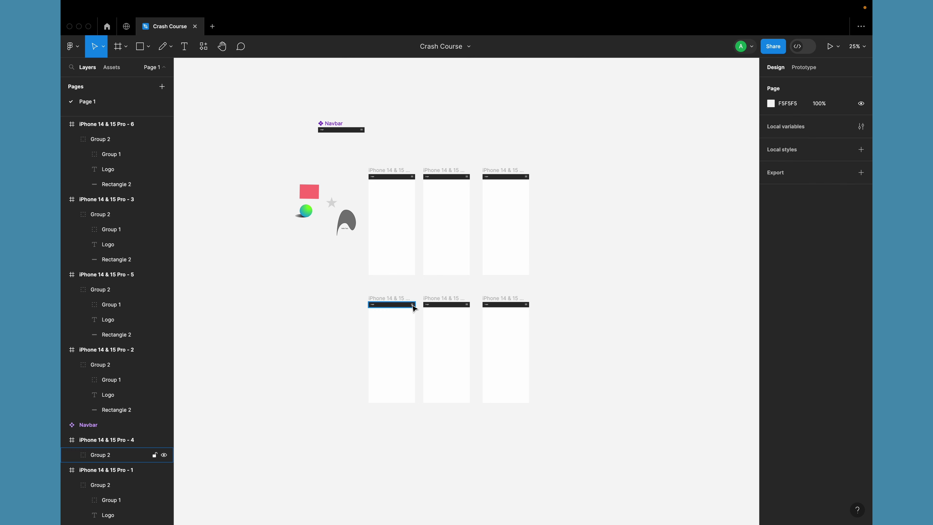
Step: Copy the main Navbar component from the canvas
{"action": "left_click", "coordinate": [350, 129]}
{"action": "scroll", "coordinate": [350, 128], "scroll_direction": "up", "scroll_amount": 10}
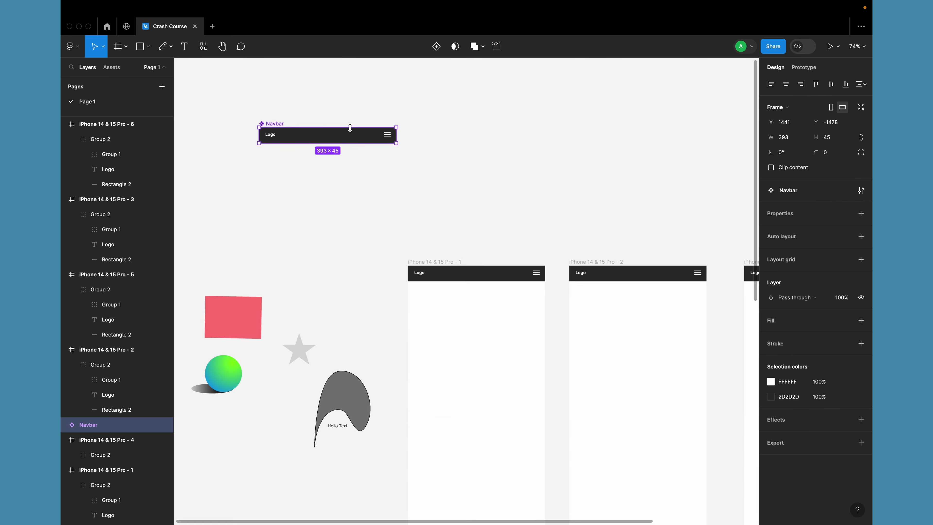
{"action": "scroll", "coordinate": [350, 129], "scroll_direction": "up", "scroll_amount": 2}
{"action": "scroll", "coordinate": [346, 137], "scroll_direction": "left", "scroll_amount": 3}
{"action": "scroll", "coordinate": [329, 222], "scroll_direction": "down", "scroll_amount": 8}
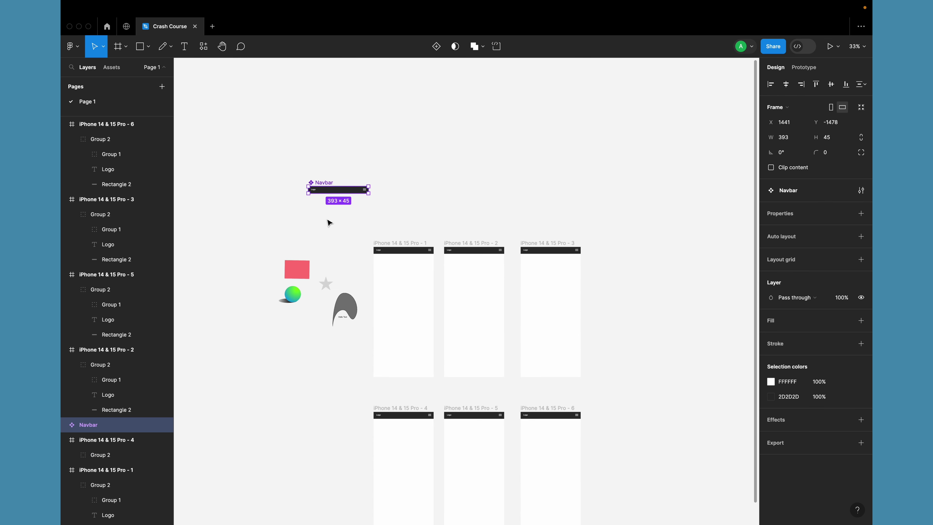
Step: Replace the header groups in iPhone 14 & 15 Pro frames 4, 5 and 6 with the copied Navbar, and clear the selection
{"action": "left_click", "coordinate": [389, 333]}
{"action": "left_click", "coordinate": [451, 332], "text": "shift"}
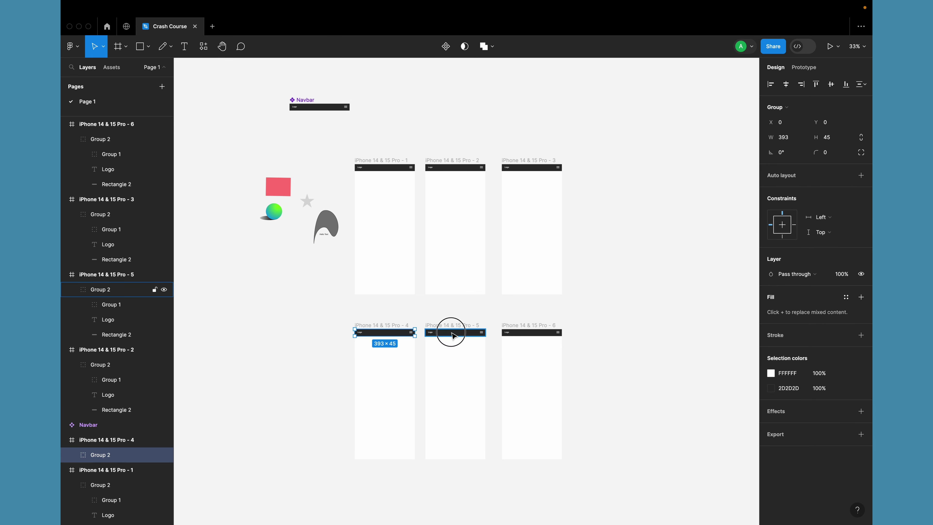
{"action": "left_click", "coordinate": [527, 332], "text": "shift"}
{"action": "scroll", "coordinate": [393, 335], "scroll_direction": "up", "scroll_amount": 5}
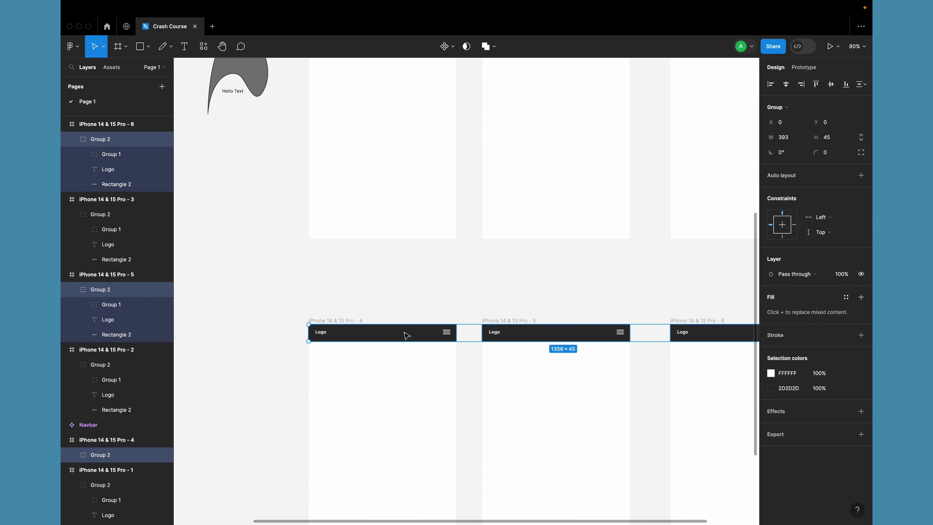
{"action": "right_click", "coordinate": [389, 338]}
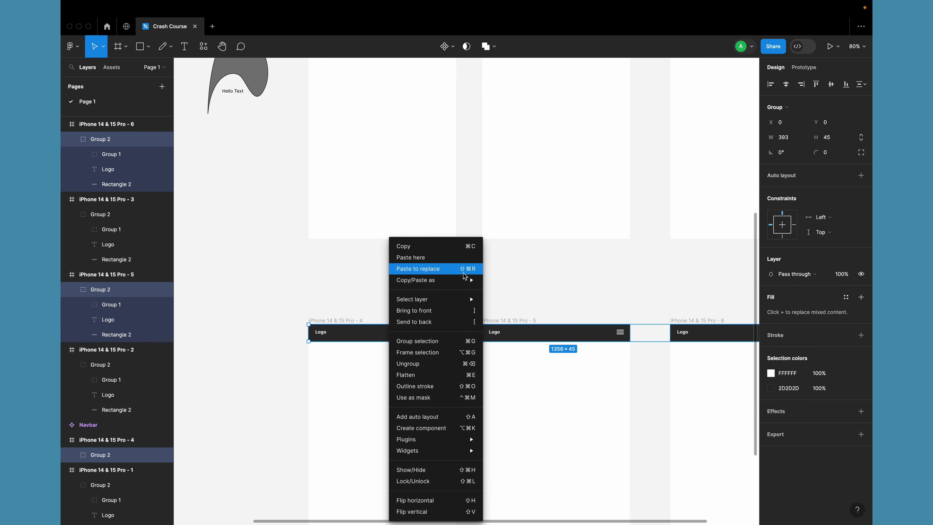
{"action": "left_click", "coordinate": [354, 337]}
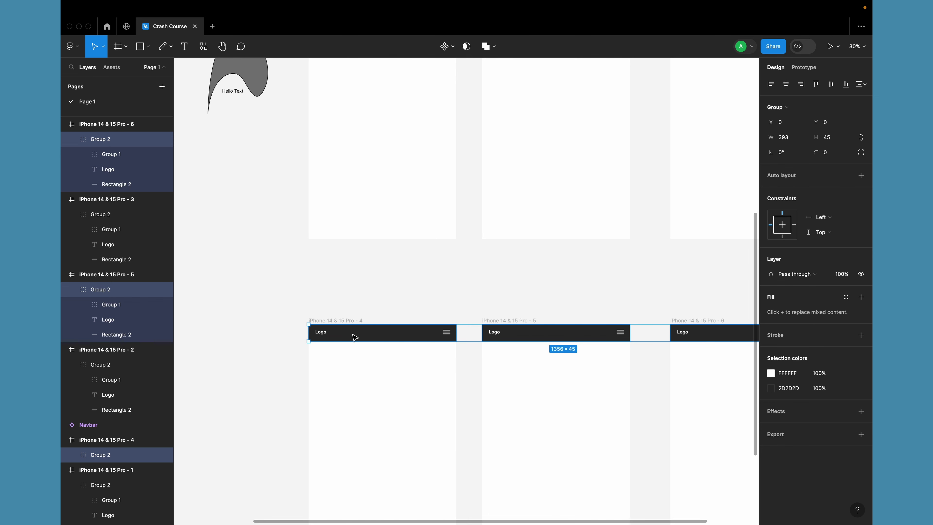
{"action": "key", "text": "super+shift+r"}
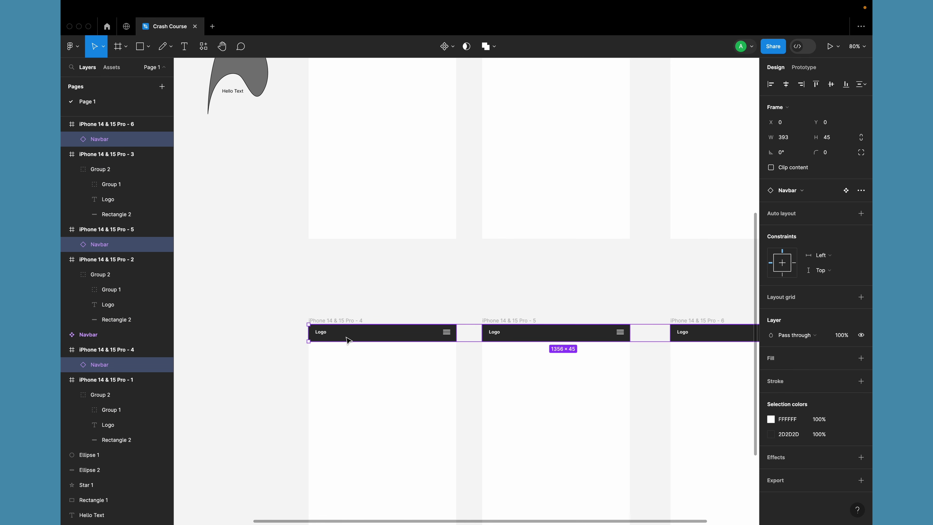
{"action": "scroll", "coordinate": [362, 306], "scroll_direction": "down", "scroll_amount": 5}
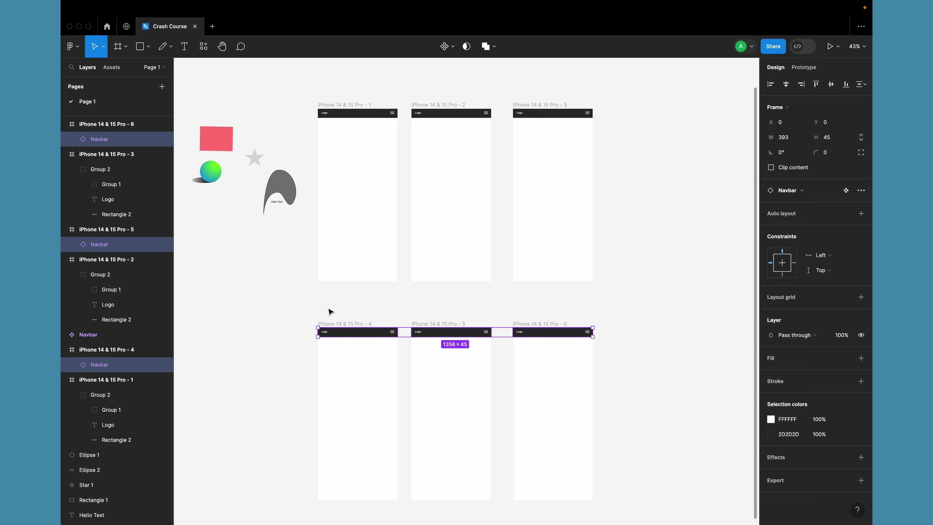
{"action": "left_click", "coordinate": [308, 294]}
Step: Change the fill of the background rectangle inside the main Navbar component to red FF5555
{"action": "scroll", "coordinate": [302, 292], "scroll_direction": "down", "scroll_amount": 5}
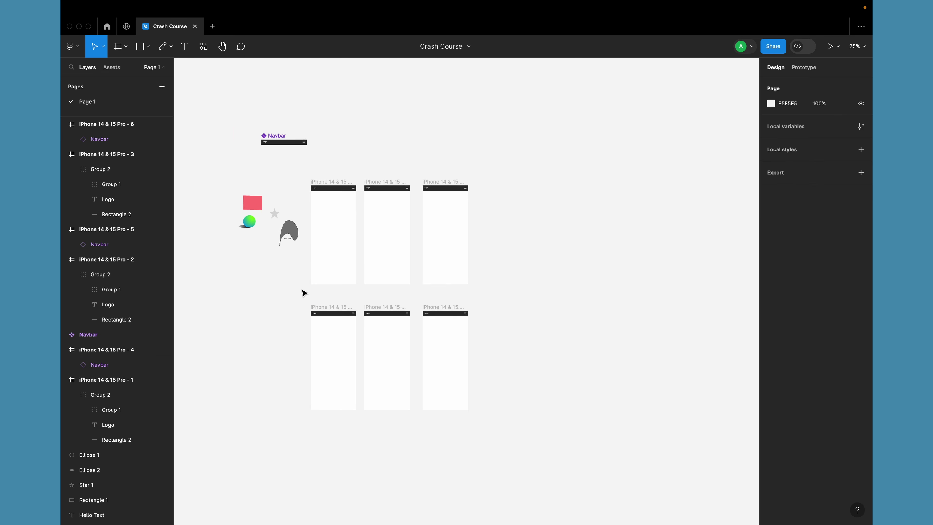
{"action": "scroll", "coordinate": [335, 234], "scroll_direction": "up", "scroll_amount": 5}
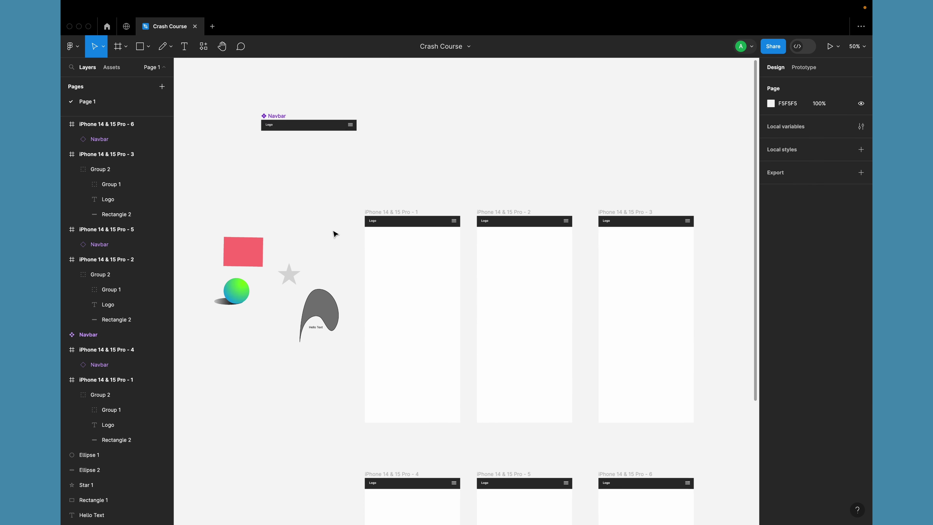
{"action": "scroll", "coordinate": [382, 368], "scroll_direction": "down", "scroll_amount": 3}
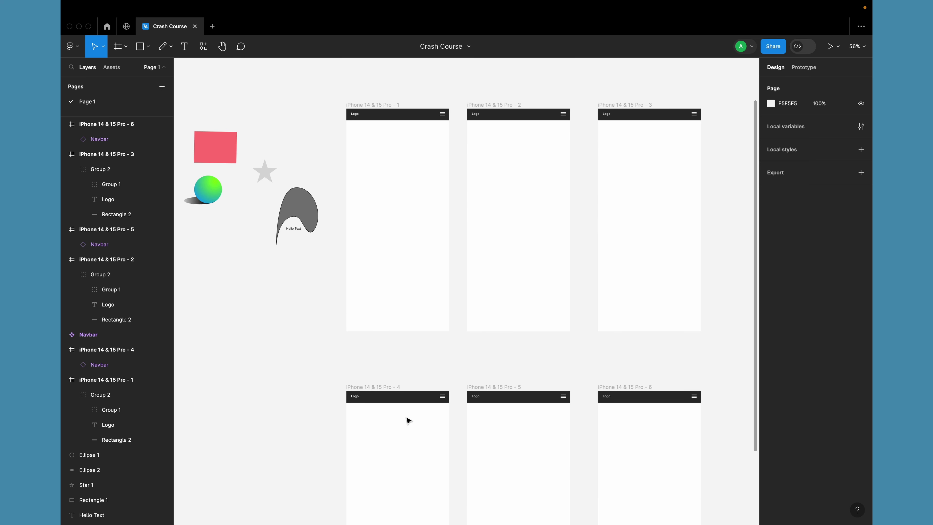
{"action": "scroll", "coordinate": [355, 398], "scroll_direction": "up", "scroll_amount": 5}
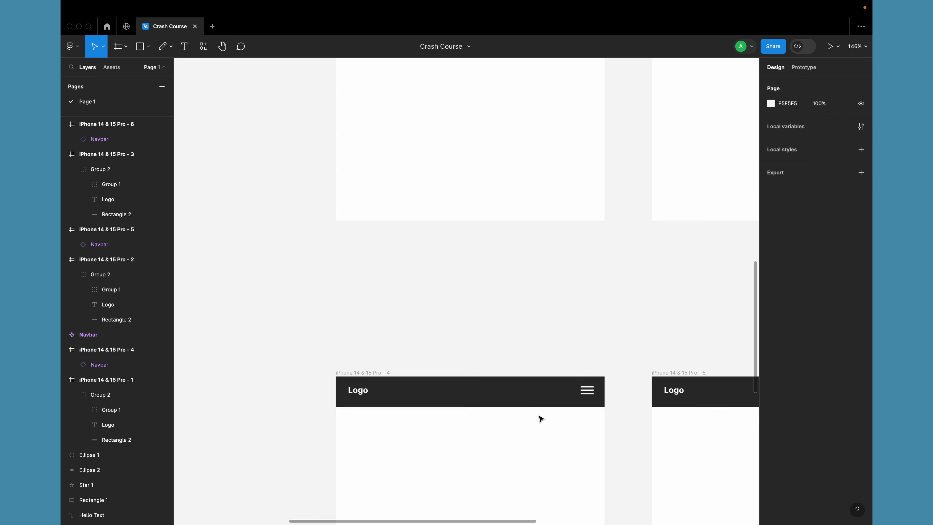
{"action": "scroll", "coordinate": [449, 343], "scroll_direction": "down", "scroll_amount": 5}
{"action": "scroll", "coordinate": [350, 187], "scroll_direction": "up", "scroll_amount": 2}
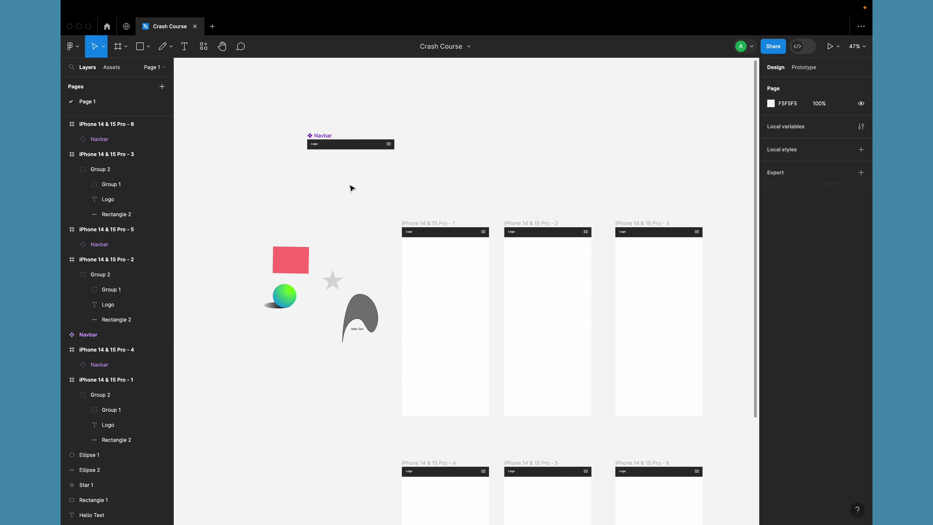
{"action": "scroll", "coordinate": [333, 146], "scroll_direction": "up", "scroll_amount": 5}
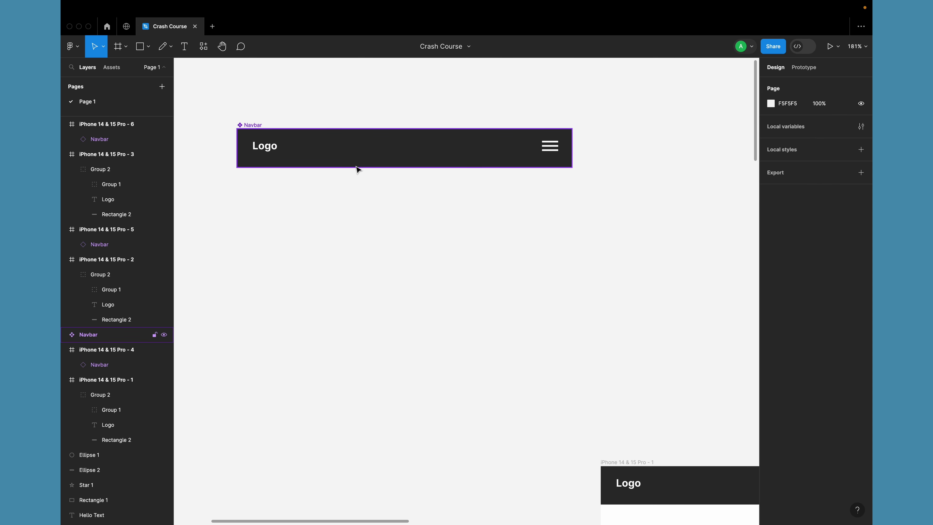
{"action": "double_click", "coordinate": [339, 156]}
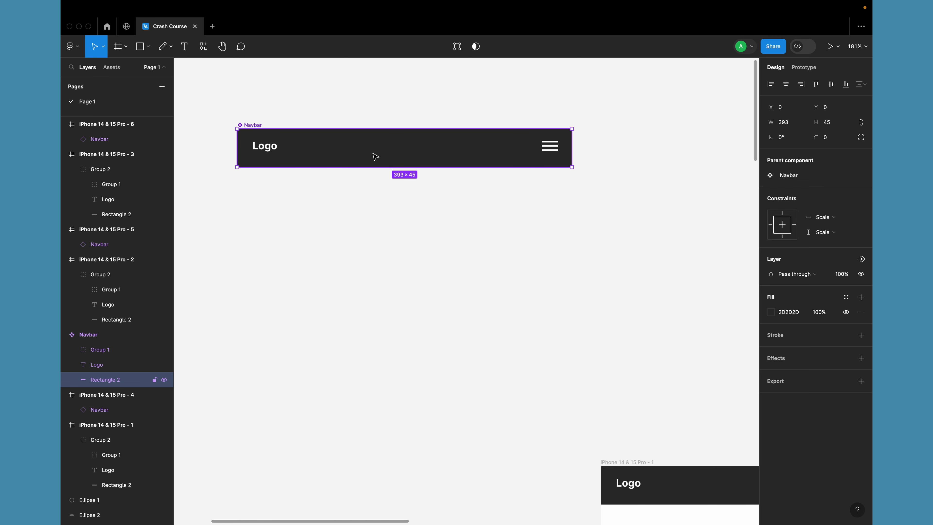
{"action": "left_click", "coordinate": [771, 312]}
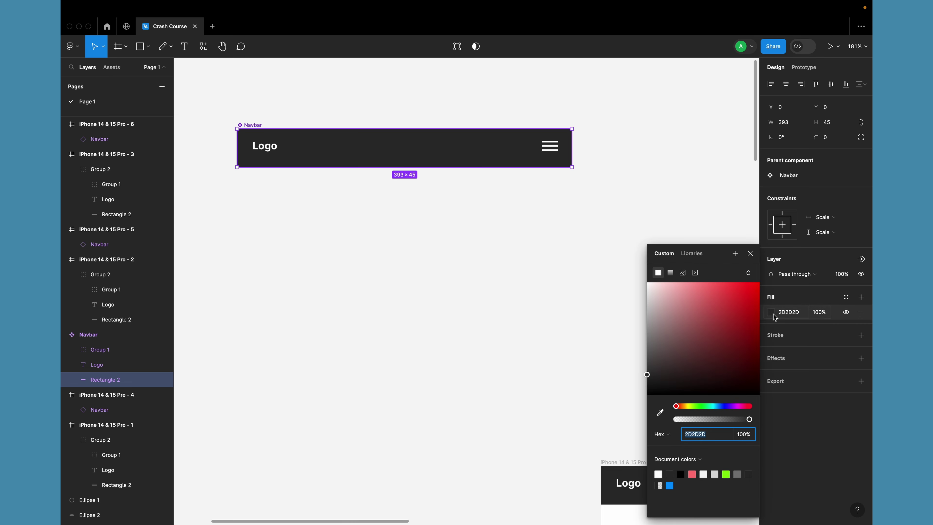
{"action": "left_click_drag", "start_coordinate": [658, 294], "coordinate": [724, 284]}
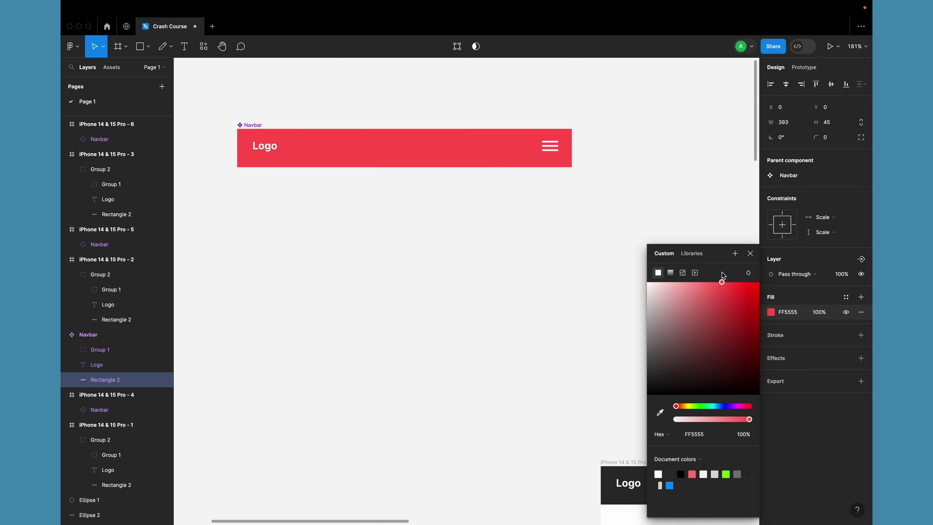
{"action": "left_click", "coordinate": [402, 243]}
Step: Compare the header colour in the upper and lower rows of iPhone frames with the main Navbar component
{"action": "scroll", "coordinate": [442, 263], "scroll_direction": "down", "scroll_amount": 10}
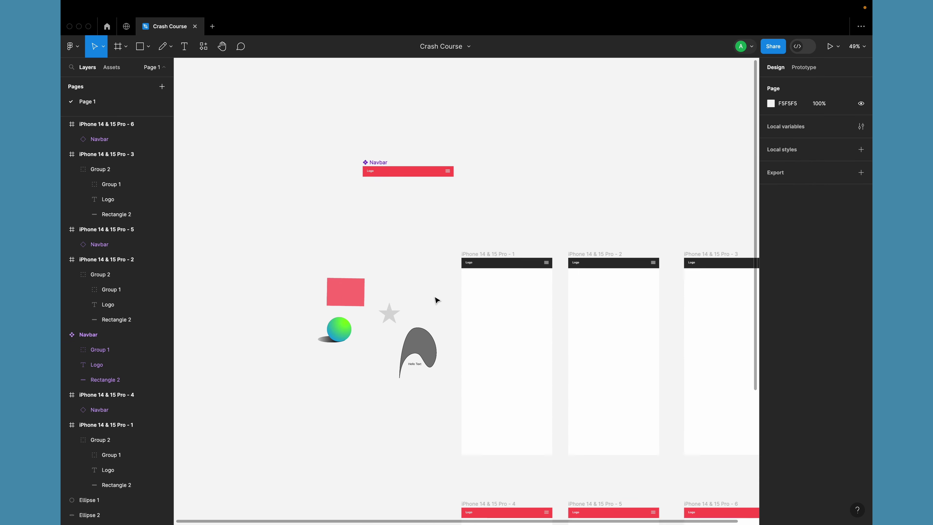
{"action": "scroll", "coordinate": [455, 313], "scroll_direction": "up", "scroll_amount": 5}
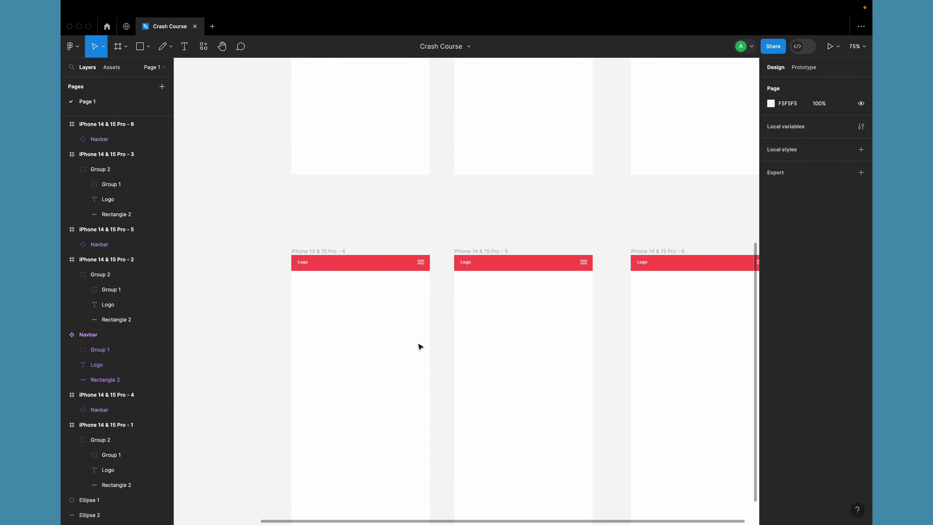
{"action": "scroll", "coordinate": [419, 346], "scroll_direction": "right", "scroll_amount": 3}
{"action": "scroll", "coordinate": [420, 347], "scroll_direction": "down", "scroll_amount": 5}
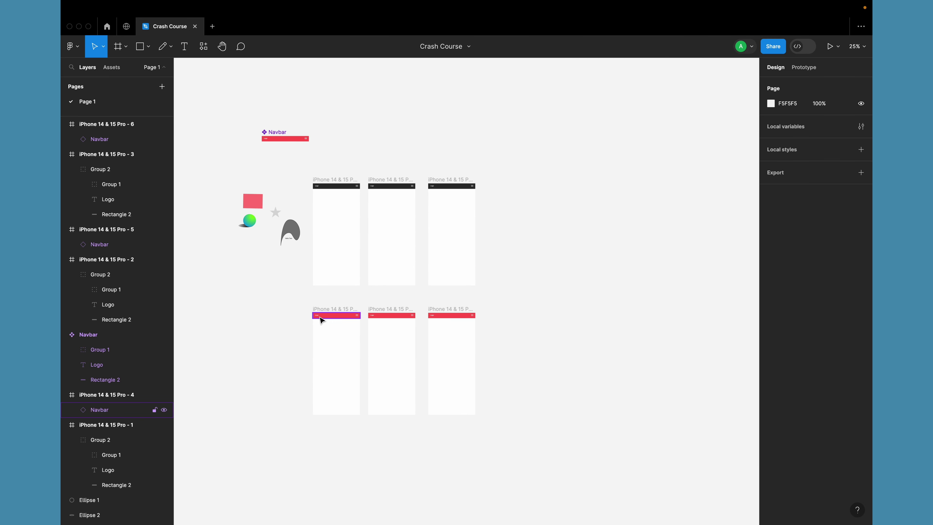
{"action": "scroll", "coordinate": [353, 316], "scroll_direction": "up", "scroll_amount": 2}
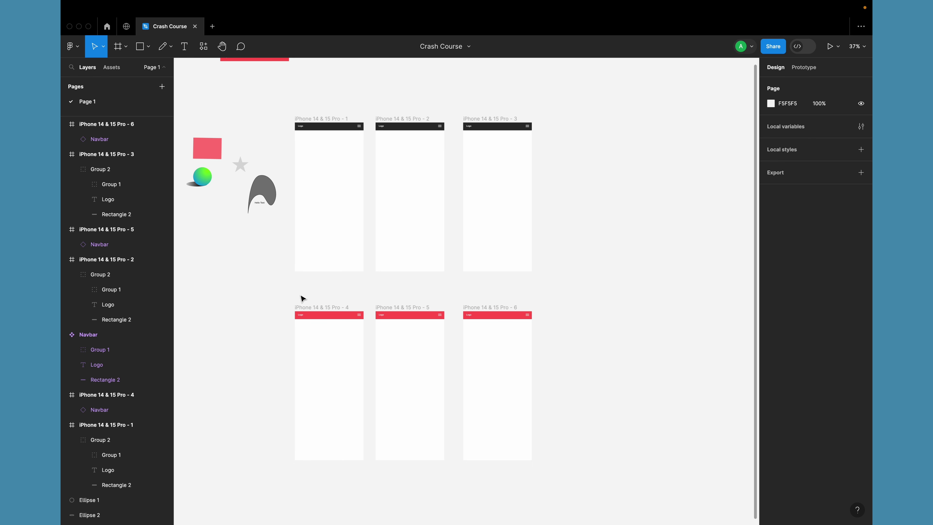
{"action": "scroll", "coordinate": [271, 300], "scroll_direction": "down", "scroll_amount": 3}
{"action": "scroll", "coordinate": [272, 257], "scroll_direction": "up", "scroll_amount": 2}
{"action": "scroll", "coordinate": [275, 200], "scroll_direction": "up", "scroll_amount": 3}
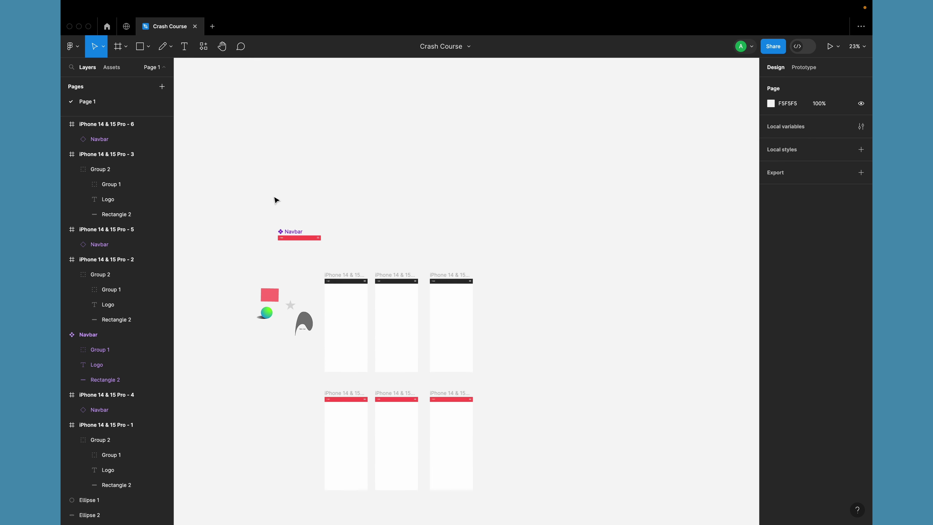
{"action": "scroll", "coordinate": [323, 300], "scroll_direction": "down", "scroll_amount": 5}
{"action": "scroll", "coordinate": [318, 300], "scroll_direction": "up", "scroll_amount": 3}
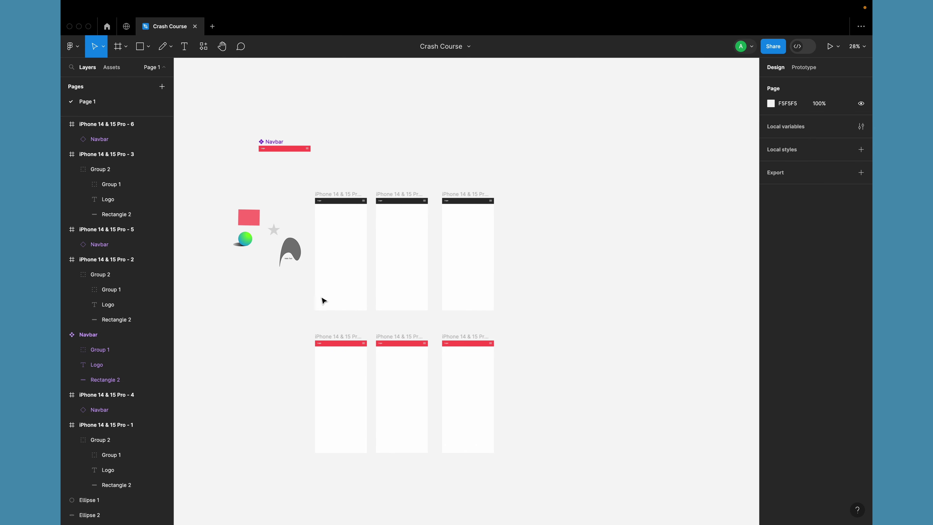
{"action": "scroll", "coordinate": [302, 181], "scroll_direction": "up", "scroll_amount": 5}
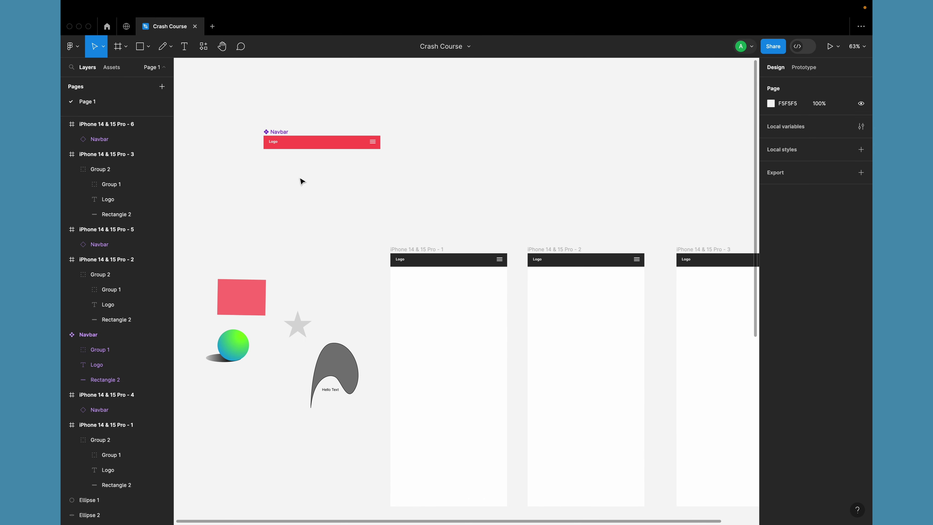
Step: Change the font of the Logo text inside the main Navbar component to Irish Grover, and clear the selection
{"action": "scroll", "coordinate": [301, 181], "scroll_direction": "down", "scroll_amount": 5}
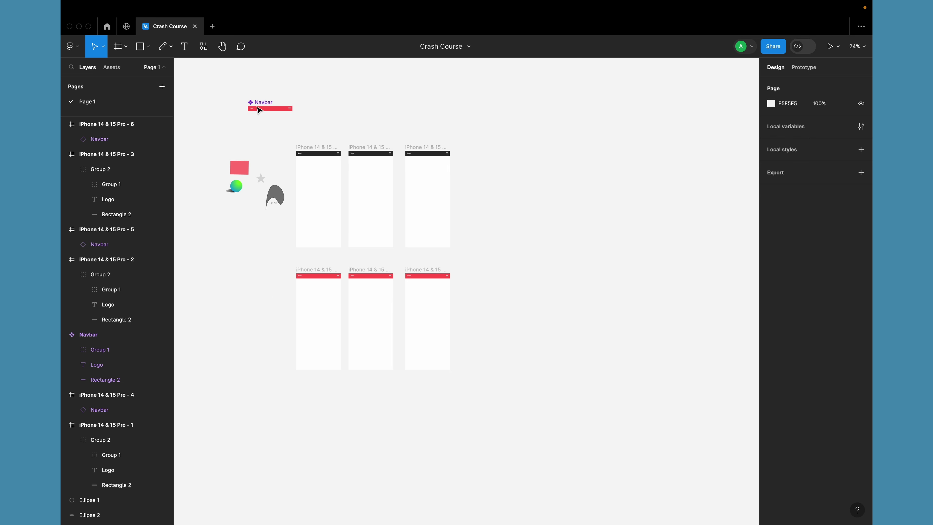
{"action": "scroll", "coordinate": [256, 94], "scroll_direction": "up", "scroll_amount": 5}
{"action": "scroll", "coordinate": [223, 170], "scroll_direction": "up", "scroll_amount": 4}
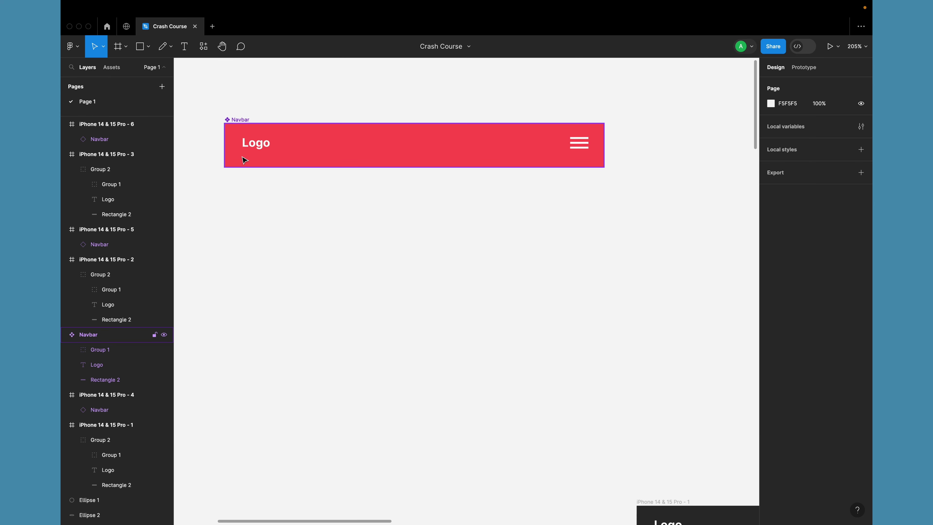
{"action": "left_click", "coordinate": [264, 144]}
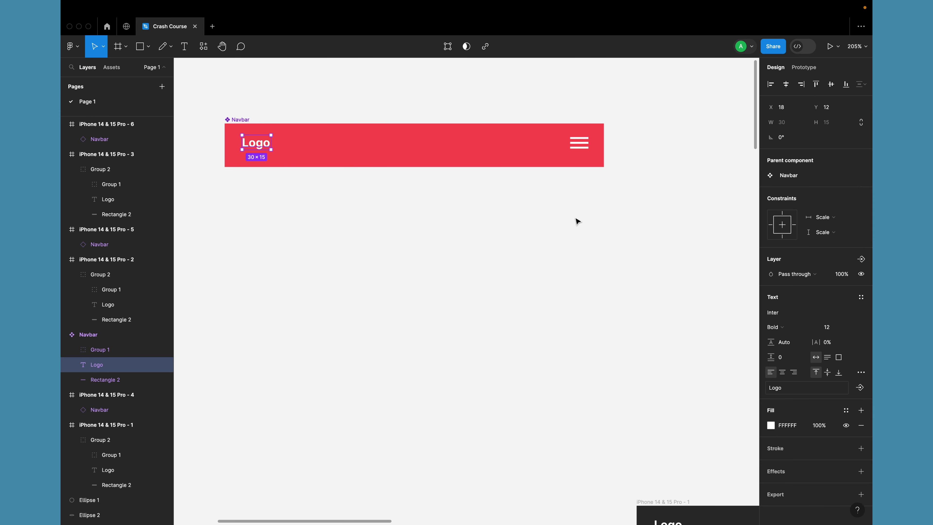
{"action": "left_click", "coordinate": [785, 319]}
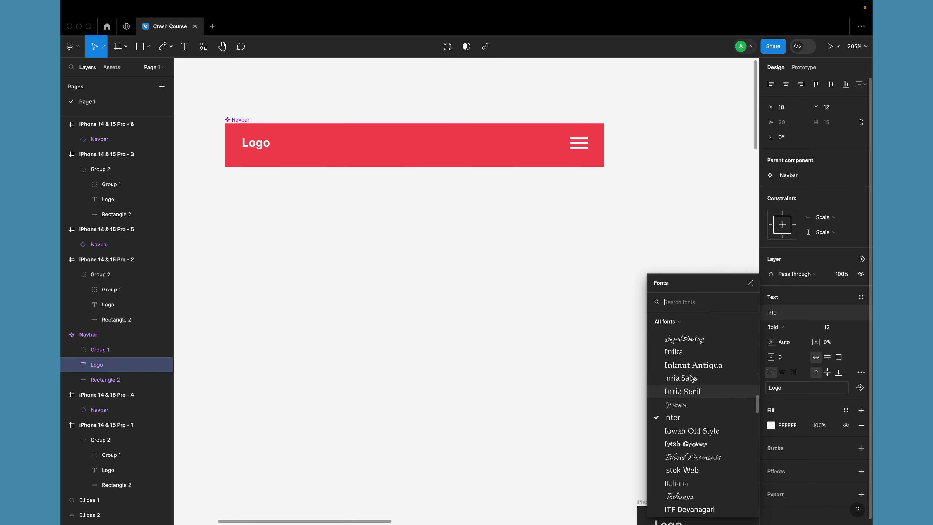
{"action": "scroll", "coordinate": [706, 444], "scroll_direction": "down", "scroll_amount": 3}
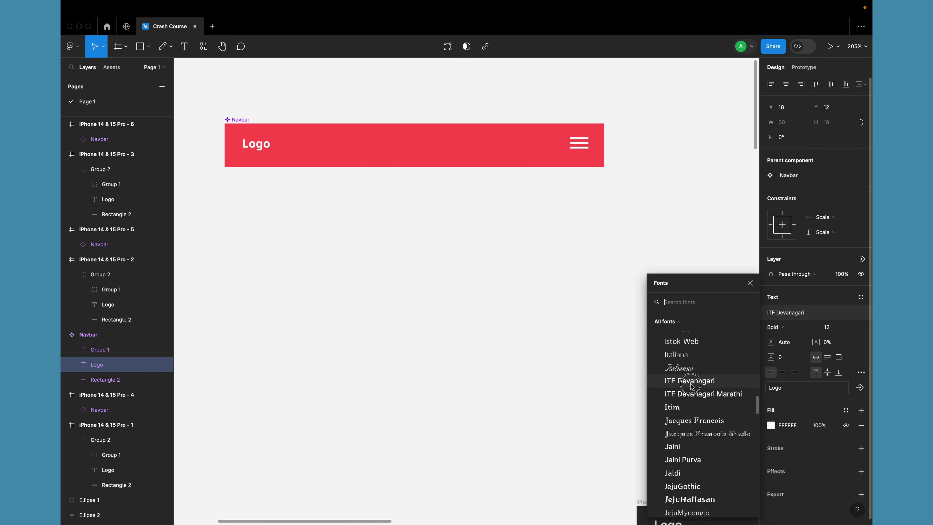
{"action": "left_click", "coordinate": [690, 383]}
{"action": "left_click", "coordinate": [802, 311]}
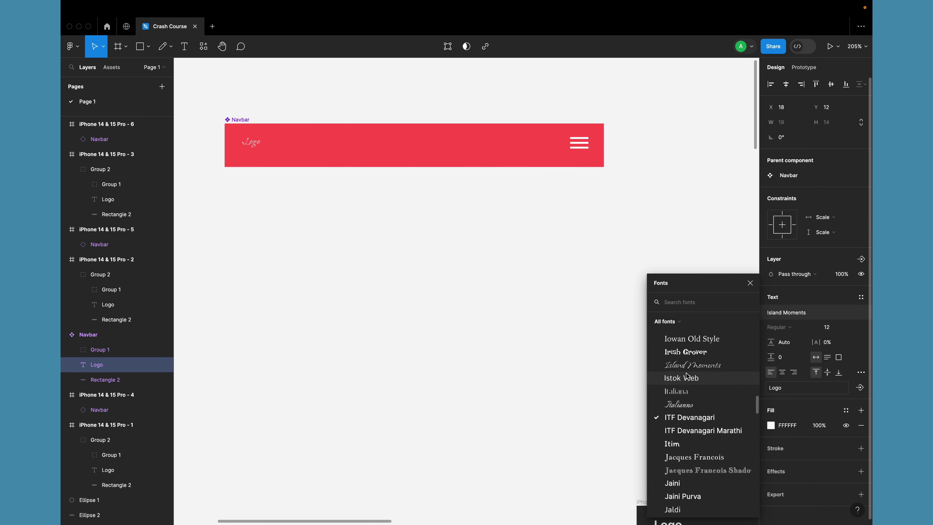
{"action": "scroll", "coordinate": [691, 405], "scroll_direction": "up", "scroll_amount": 5}
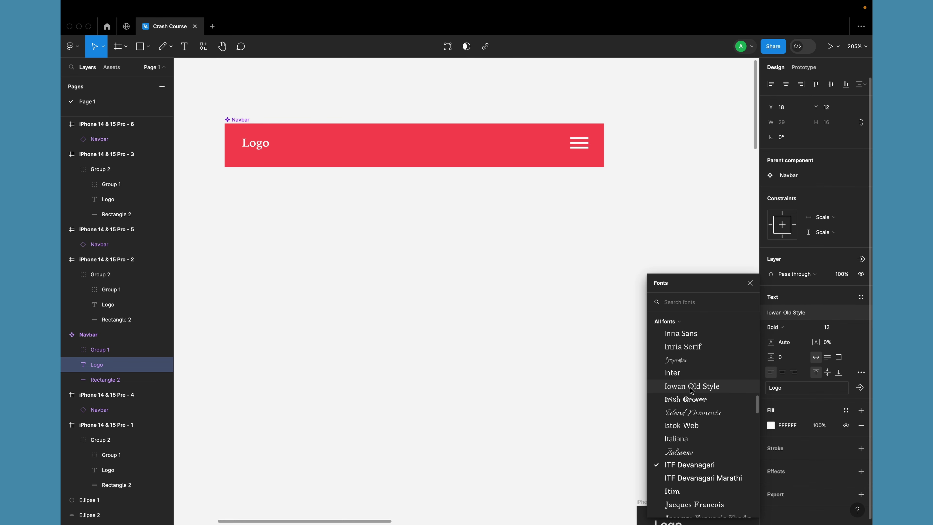
{"action": "left_click", "coordinate": [696, 466]}
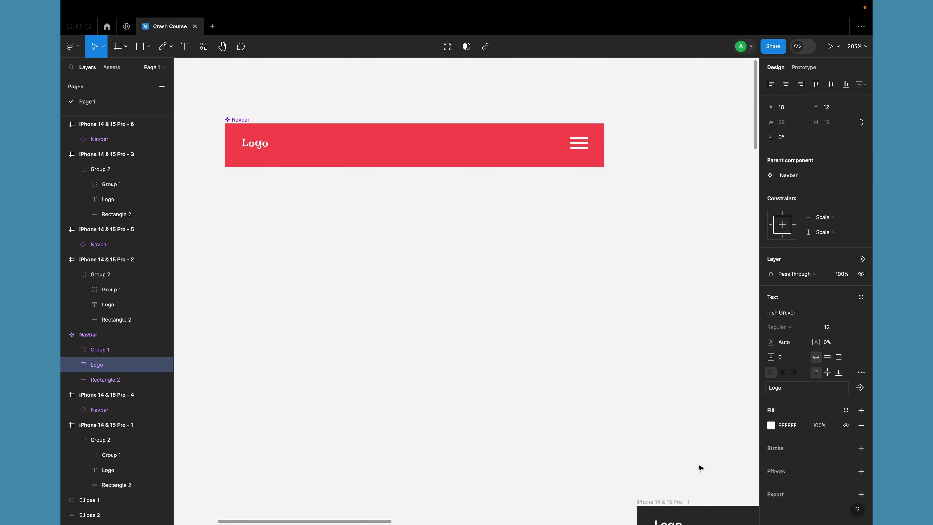
{"action": "left_click", "coordinate": [446, 367]}
Step: Examine the Logo text's font in the Navbar instance on the iPhone 14 & 15 Pro - 4 frame
{"action": "scroll", "coordinate": [446, 367], "scroll_direction": "down", "scroll_amount": 5}
{"action": "scroll", "coordinate": [449, 370], "scroll_direction": "down", "scroll_amount": 15}
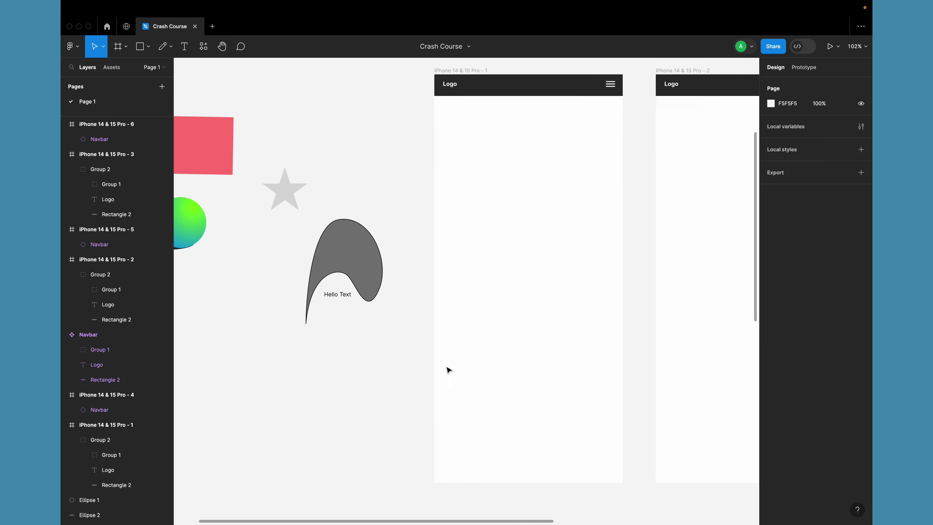
{"action": "scroll", "coordinate": [392, 356], "scroll_direction": "up", "scroll_amount": 10}
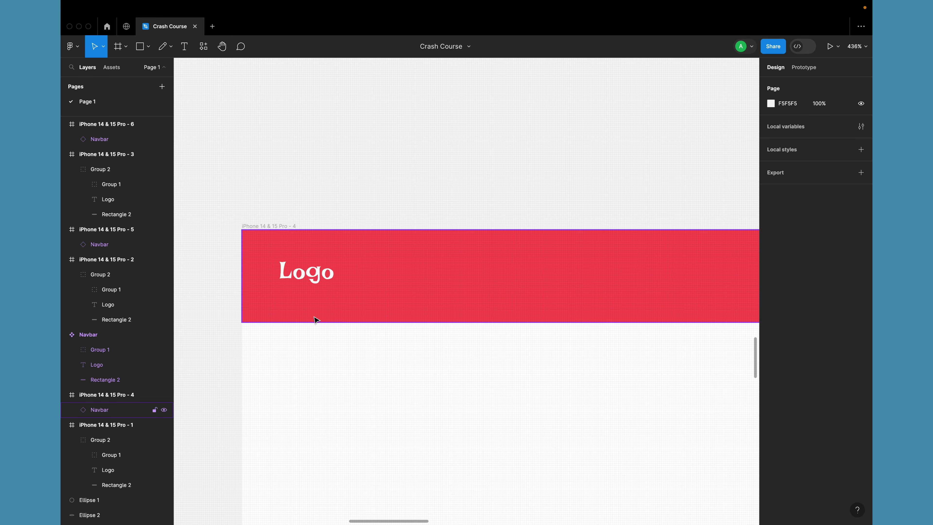
Step: Examine the navbar logos and the text properties shared by the Logo layers on iPhone frames 1, 2 and 3
{"action": "scroll", "coordinate": [313, 317], "scroll_direction": "down", "scroll_amount": 10}
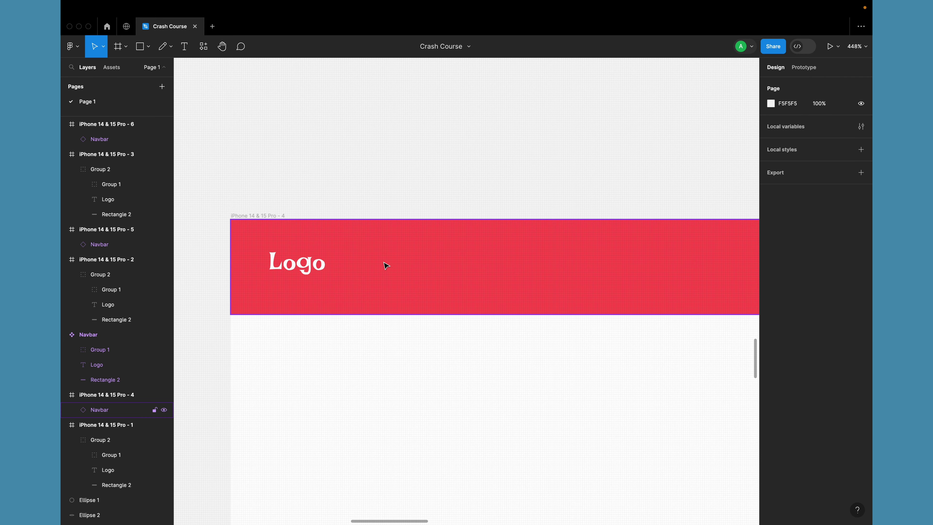
{"action": "scroll", "coordinate": [398, 305], "scroll_direction": "down", "scroll_amount": 5}
{"action": "scroll", "coordinate": [360, 236], "scroll_direction": "up", "scroll_amount": 15}
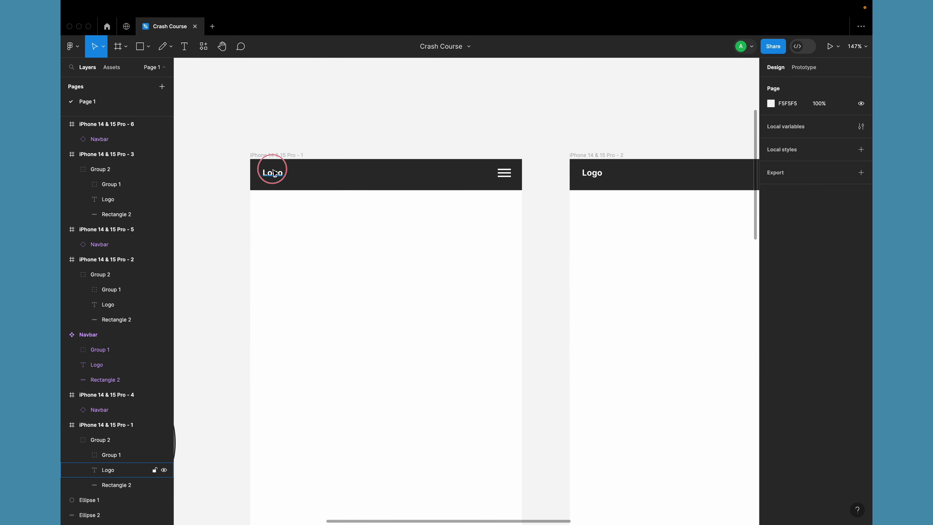
{"action": "left_click", "coordinate": [139, 469]}
{"action": "left_click", "coordinate": [592, 175], "text": "shift"}
{"action": "scroll", "coordinate": [592, 176], "scroll_direction": "right", "scroll_amount": 5}
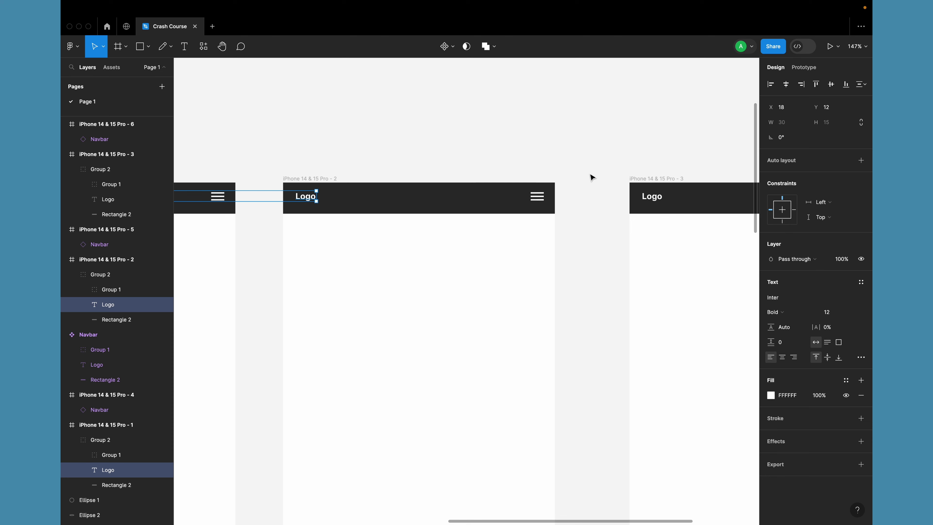
{"action": "left_click", "coordinate": [652, 194], "text": "shift"}
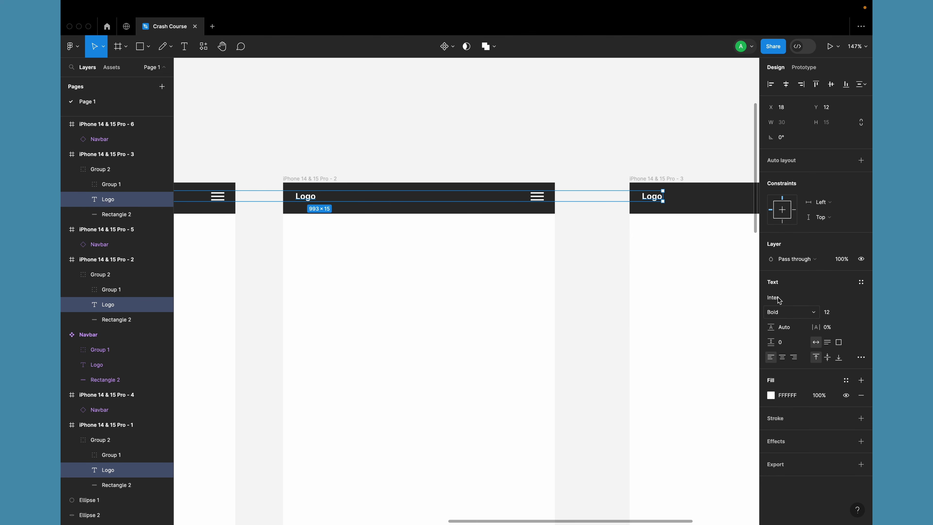
{"action": "left_click", "coordinate": [548, 132]}
{"action": "scroll", "coordinate": [549, 134], "scroll_direction": "down", "scroll_amount": 10}
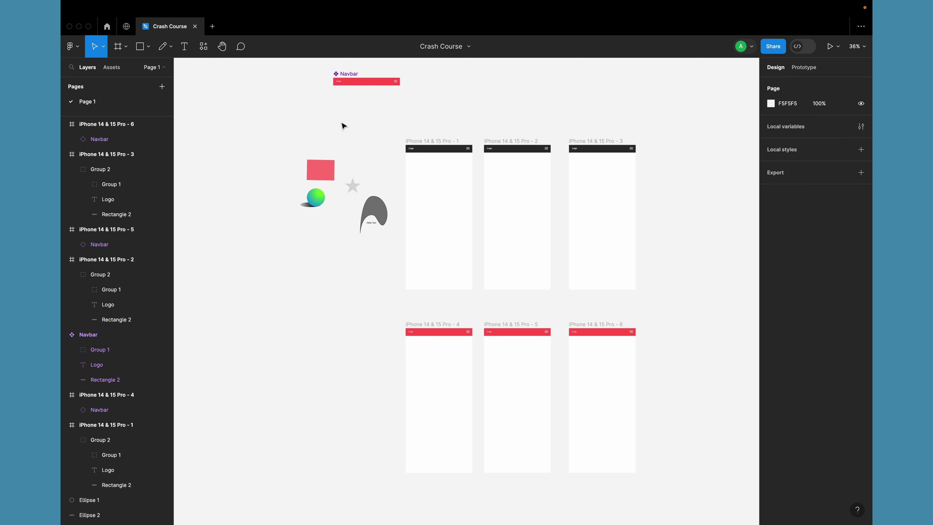
Step: Move the green-blue gradient circle down away from its dark ellipse shadow and turn it into a component
{"action": "left_click", "coordinate": [318, 198]}
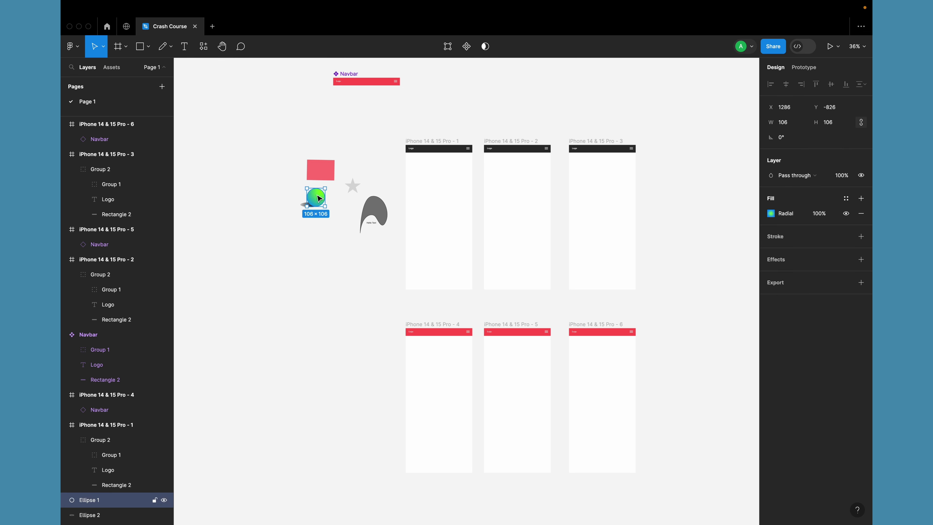
{"action": "scroll", "coordinate": [319, 198], "scroll_direction": "up", "scroll_amount": 5}
{"action": "left_click", "coordinate": [328, 262]}
{"action": "left_click_drag", "start_coordinate": [347, 203], "coordinate": [329, 344]}
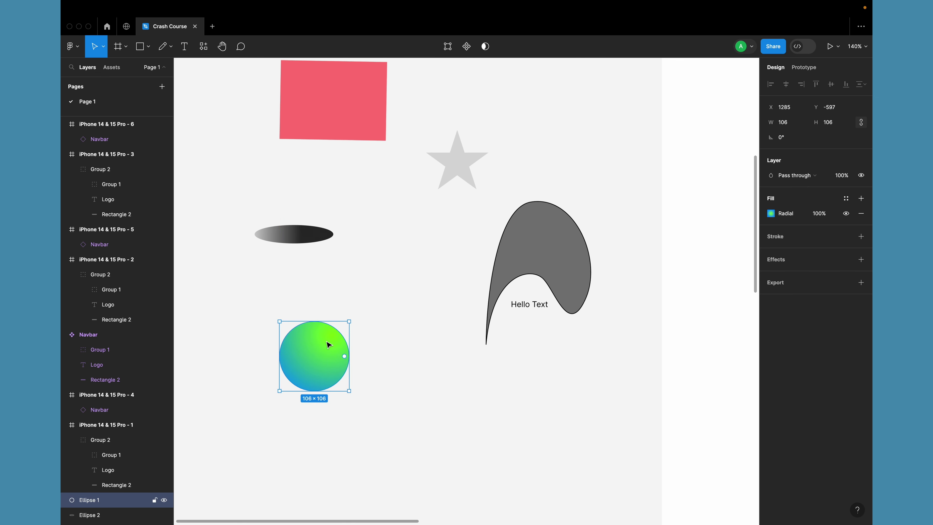
{"action": "left_click", "coordinate": [467, 47]}
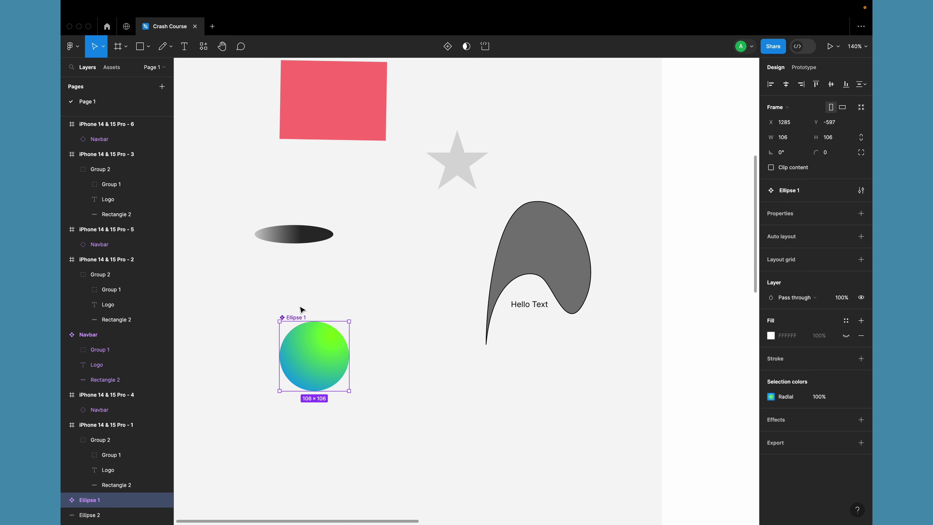
{"action": "scroll", "coordinate": [276, 309], "scroll_direction": "down", "scroll_amount": 5}
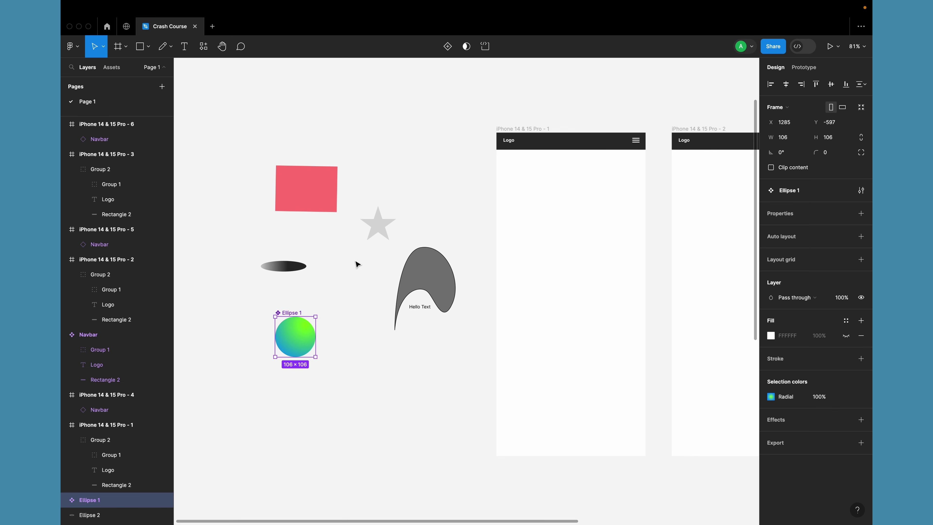
{"action": "scroll", "coordinate": [357, 264], "scroll_direction": "down", "scroll_amount": 5}
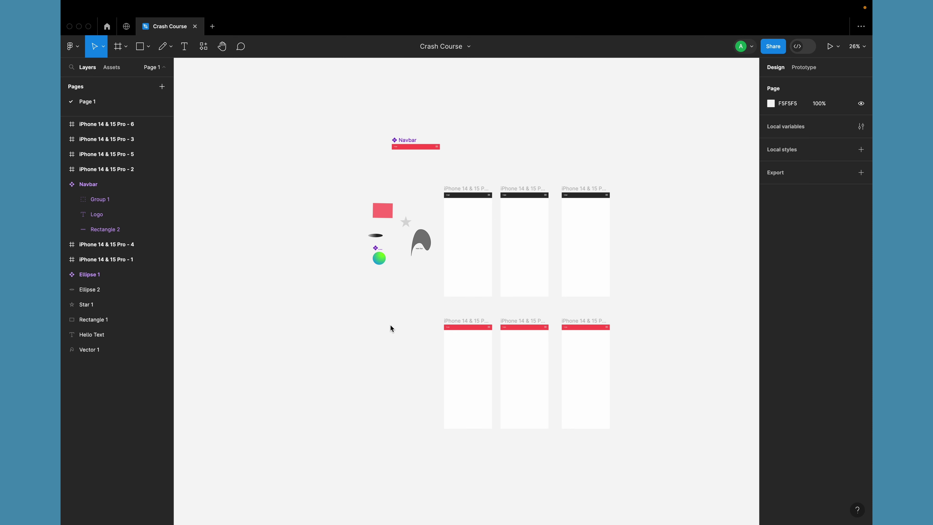
{"action": "scroll", "coordinate": [391, 324], "scroll_direction": "right", "scroll_amount": 3}
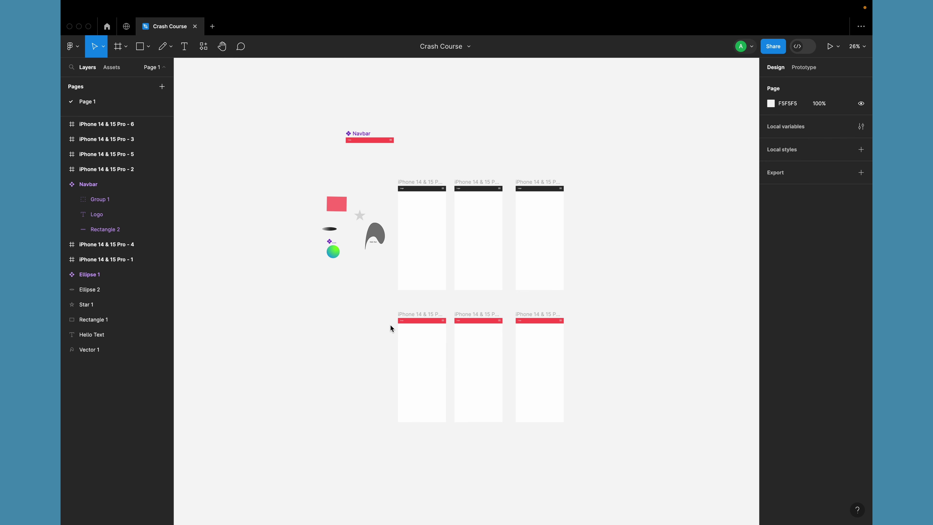
{"action": "scroll", "coordinate": [318, 342], "scroll_direction": "right", "scroll_amount": 2}
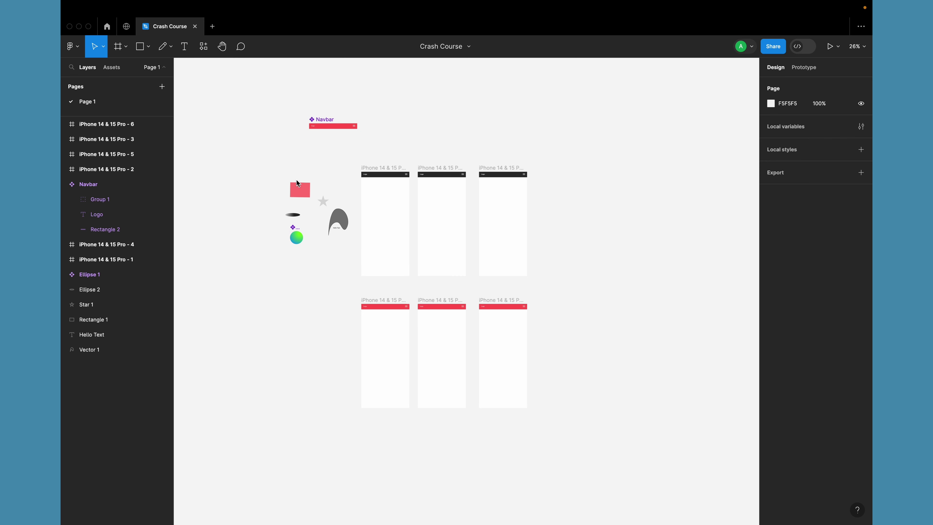
{"action": "scroll", "coordinate": [304, 214], "scroll_direction": "up", "scroll_amount": 3, "text": "ctrl"}
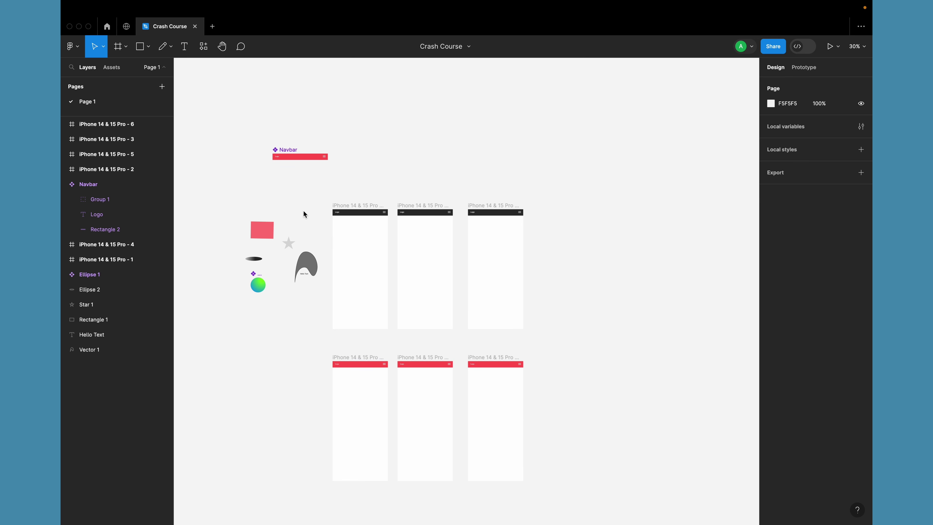
{"action": "scroll", "coordinate": [303, 211], "scroll_direction": "down", "scroll_amount": 2}
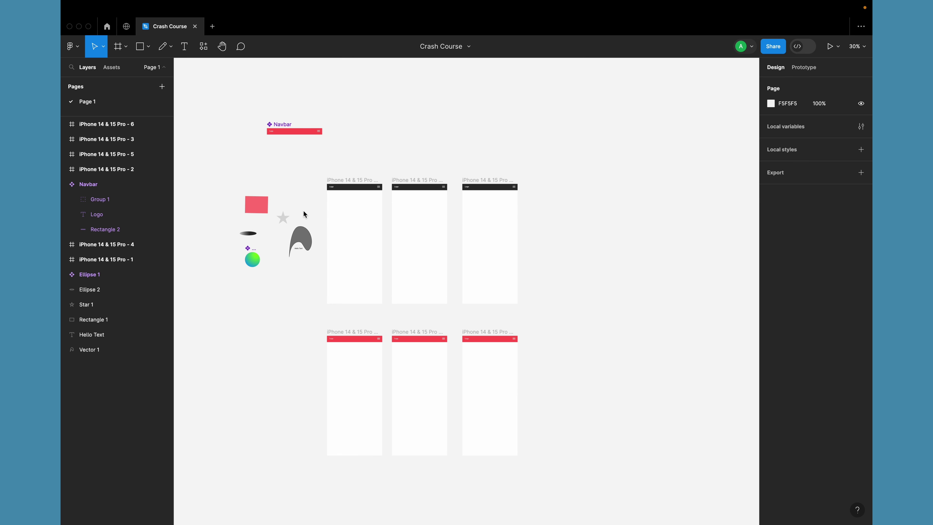
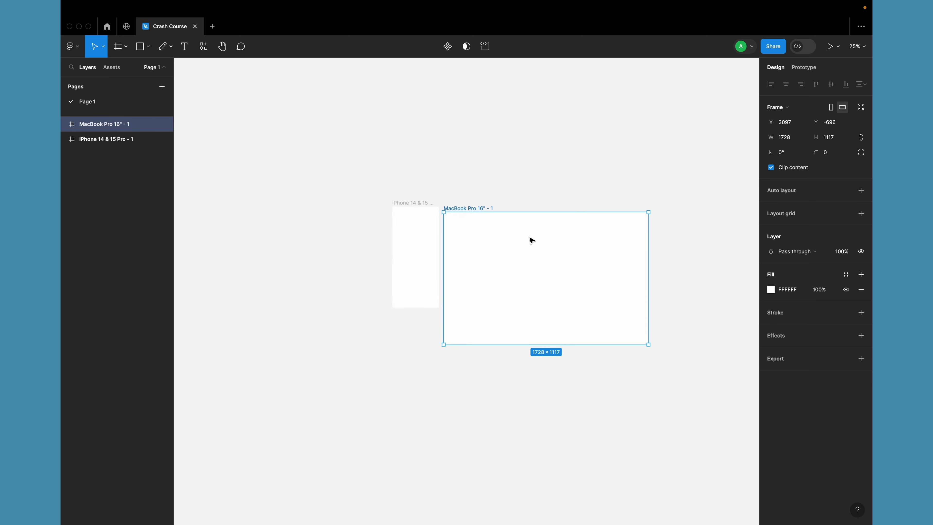
Step: Move the MacBook Pro 16" - 1 frame farther from the iPhone frame, to X 3166 and Y -753
{"action": "scroll", "coordinate": [444, 198], "scroll_direction": "up", "scroll_amount": 5}
{"action": "left_click_drag", "start_coordinate": [464, 239], "coordinate": [486, 223]}
{"action": "left_click", "coordinate": [377, 248]}
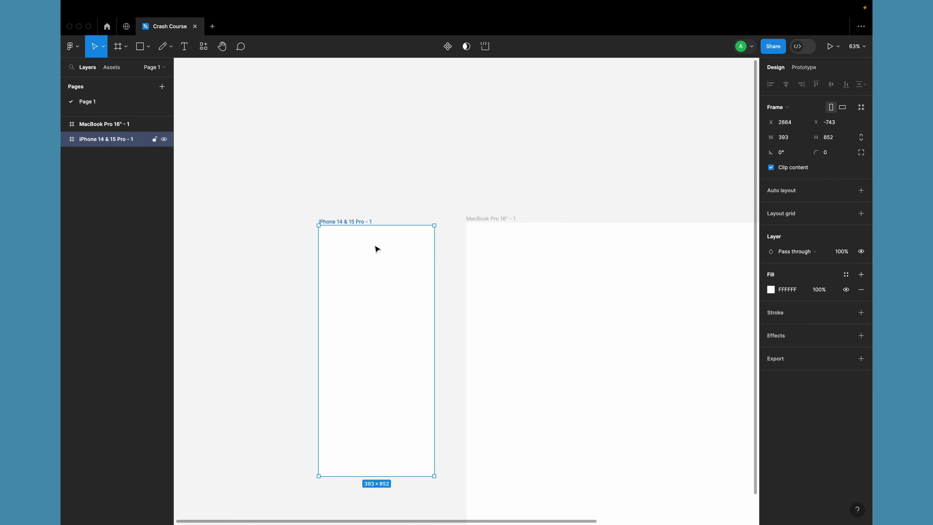
{"action": "left_click", "coordinate": [490, 221]}
{"action": "scroll", "coordinate": [441, 165], "scroll_direction": "down", "scroll_amount": 3}
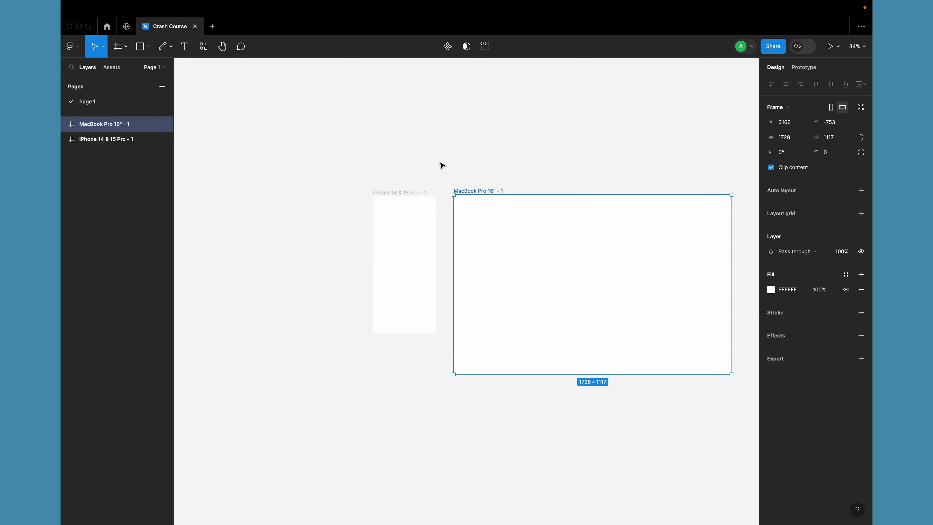
{"action": "scroll", "coordinate": [443, 165], "scroll_direction": "right", "scroll_amount": 2}
{"action": "scroll", "coordinate": [442, 165], "scroll_direction": "down", "scroll_amount": 1}
{"action": "left_click", "coordinate": [344, 162]}
Step: Add a text layer reading "Logo" on the empty canvas above the iPhone 14 & 15 Pro - 1 frame
{"action": "scroll", "coordinate": [344, 163], "scroll_direction": "up", "scroll_amount": 5}
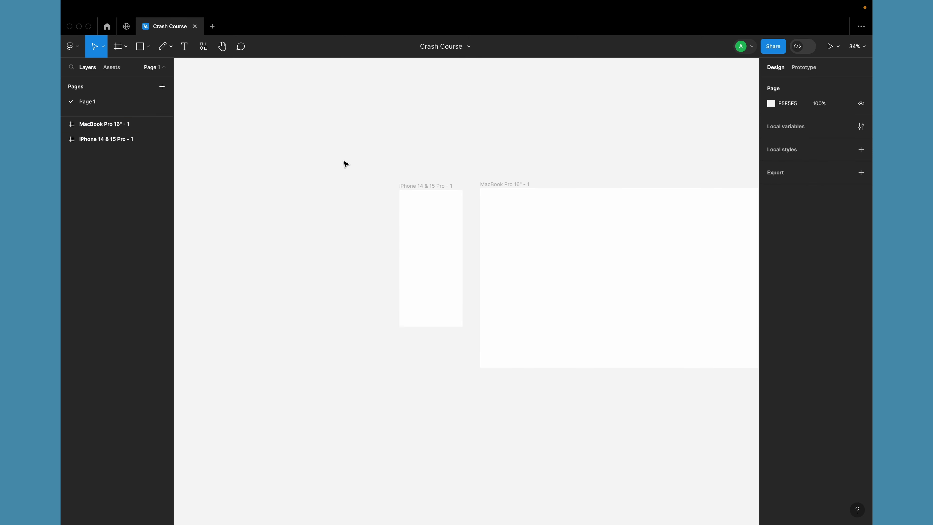
{"action": "scroll", "coordinate": [345, 163], "scroll_direction": "right", "scroll_amount": 2}
{"action": "scroll", "coordinate": [345, 163], "scroll_direction": "up", "scroll_amount": 2}
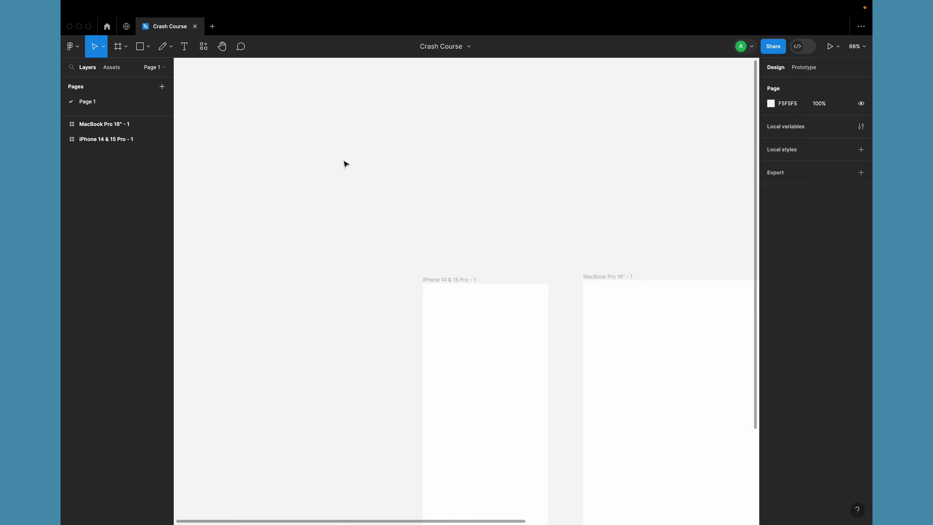
{"action": "scroll", "coordinate": [344, 163], "scroll_direction": "down", "scroll_amount": 5}
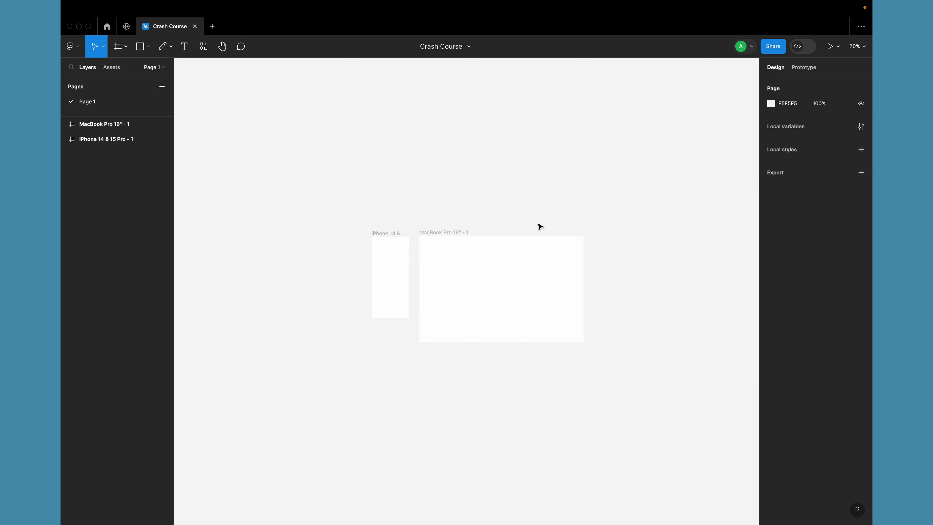
{"action": "scroll", "coordinate": [377, 169], "scroll_direction": "up", "scroll_amount": 3}
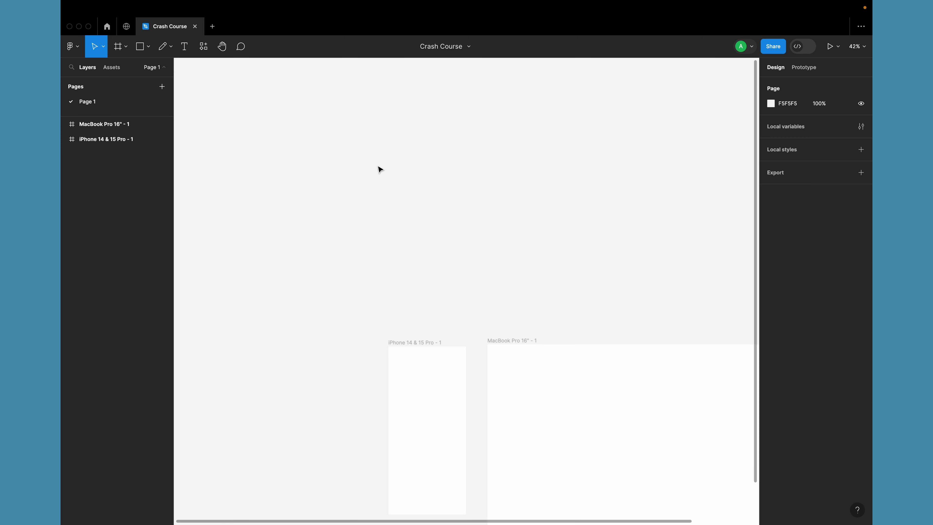
{"action": "key", "text": "t"}
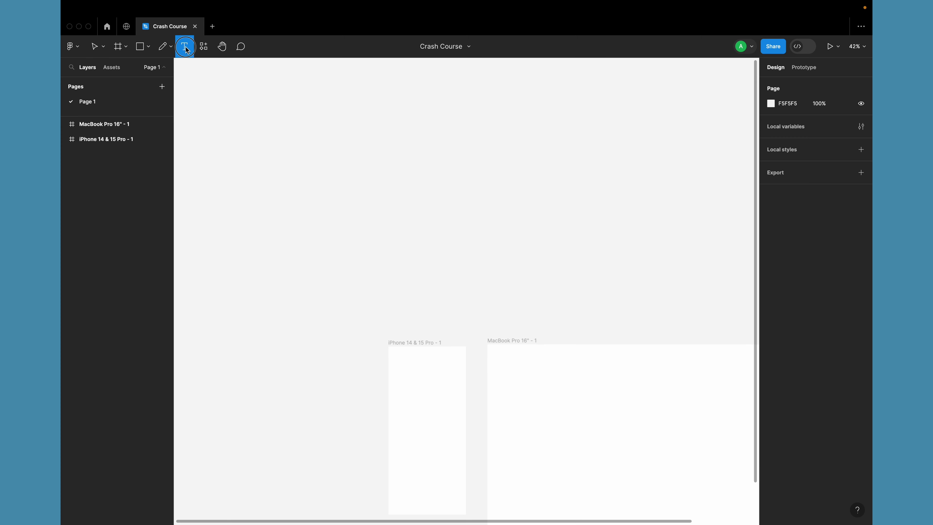
{"action": "scroll", "coordinate": [302, 145], "scroll_direction": "up", "scroll_amount": 3}
{"action": "scroll", "coordinate": [303, 144], "scroll_direction": "down", "scroll_amount": 3}
{"action": "scroll", "coordinate": [303, 145], "scroll_direction": "right", "scroll_amount": 4}
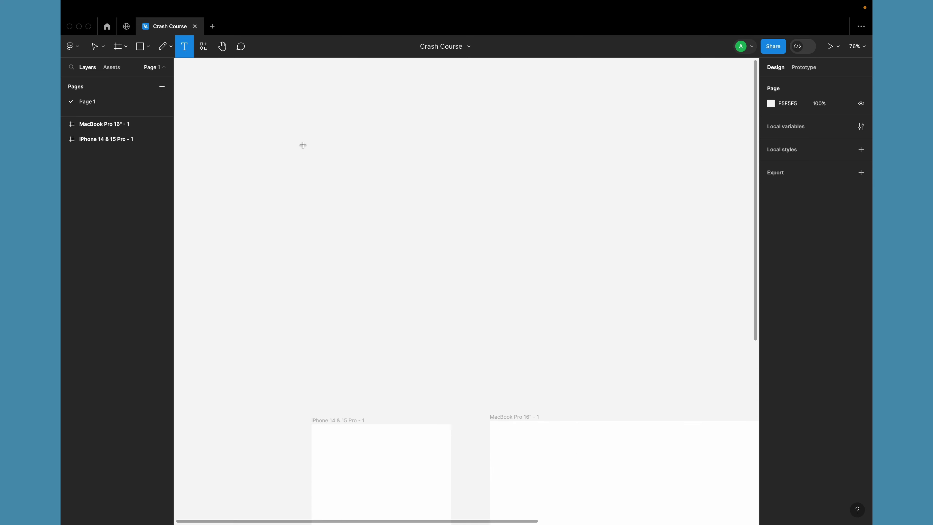
{"action": "scroll", "coordinate": [277, 153], "scroll_direction": "up", "scroll_amount": 2}
{"action": "scroll", "coordinate": [283, 158], "scroll_direction": "down", "scroll_amount": 1}
{"action": "left_click", "coordinate": [288, 165]}
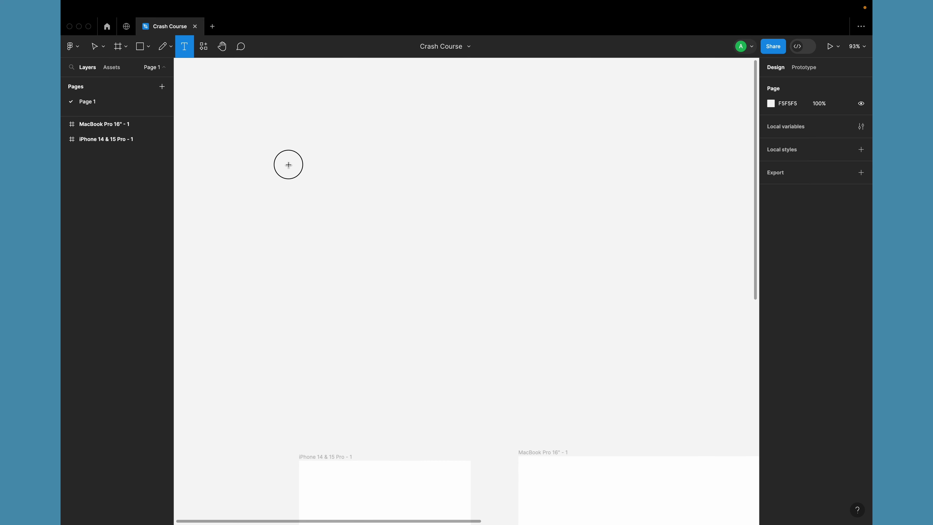
{"action": "type", "text": "Logo"}
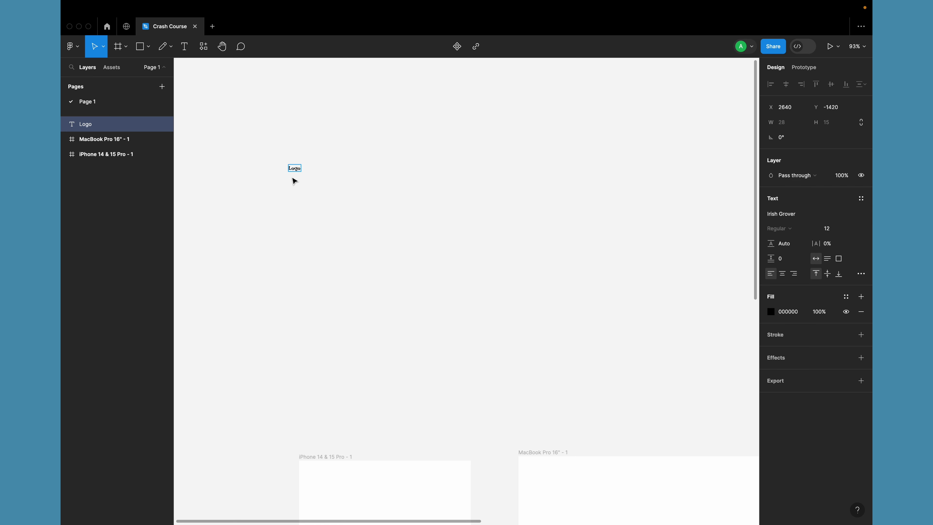
{"action": "key", "text": "Escape"}
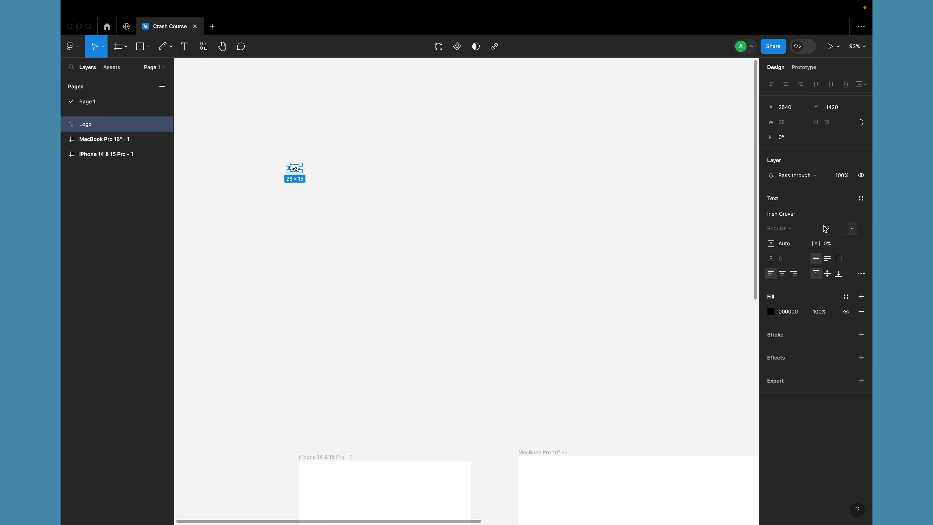
Step: Set the Logo text's font size to 32 and deselect it
{"action": "left_click", "coordinate": [834, 228]}
{"action": "key", "text": "Return"}
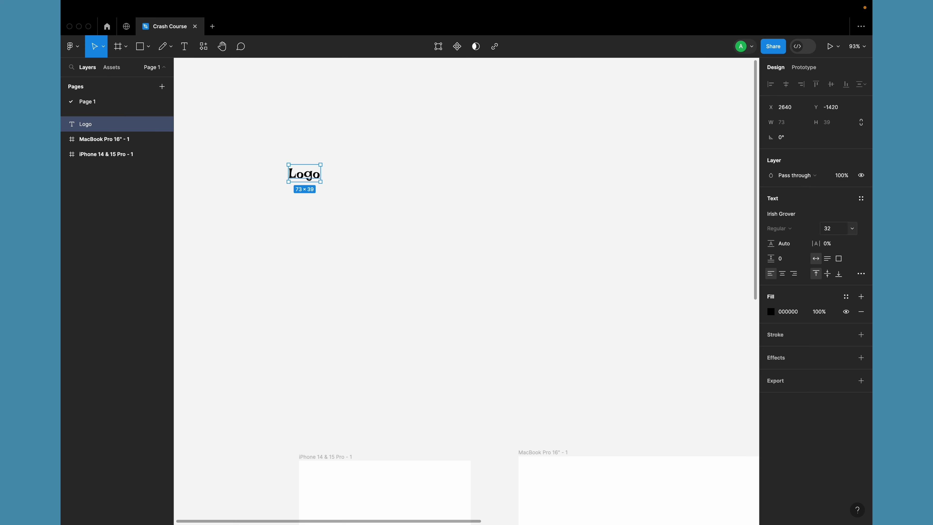
{"action": "scroll", "coordinate": [273, 181], "scroll_direction": "up", "scroll_amount": 5}
{"action": "left_click", "coordinate": [273, 182]}
Step: Draw a closed curved leaf-like shape of about 18 × 17 beside the L of the Logo text with the Pen tool
{"action": "scroll", "coordinate": [273, 182], "scroll_direction": "up", "scroll_amount": 2}
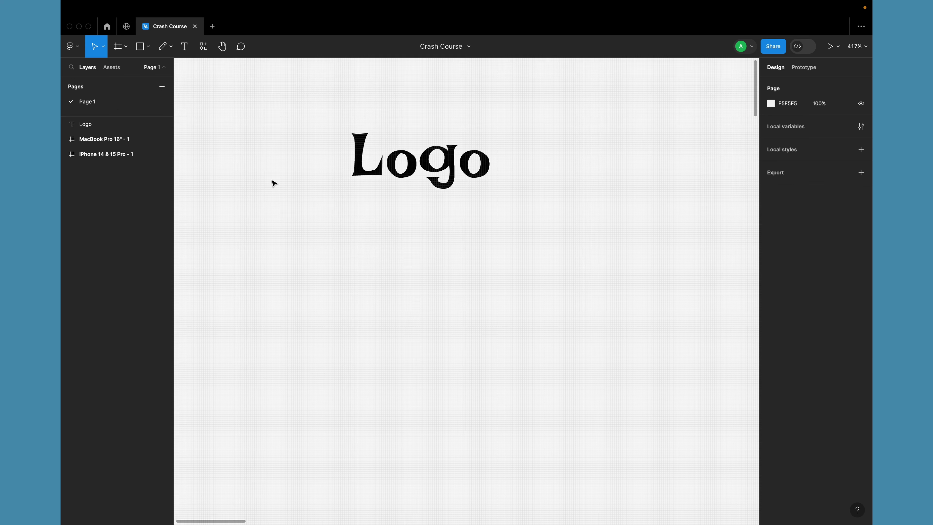
{"action": "left_click", "coordinate": [168, 50]}
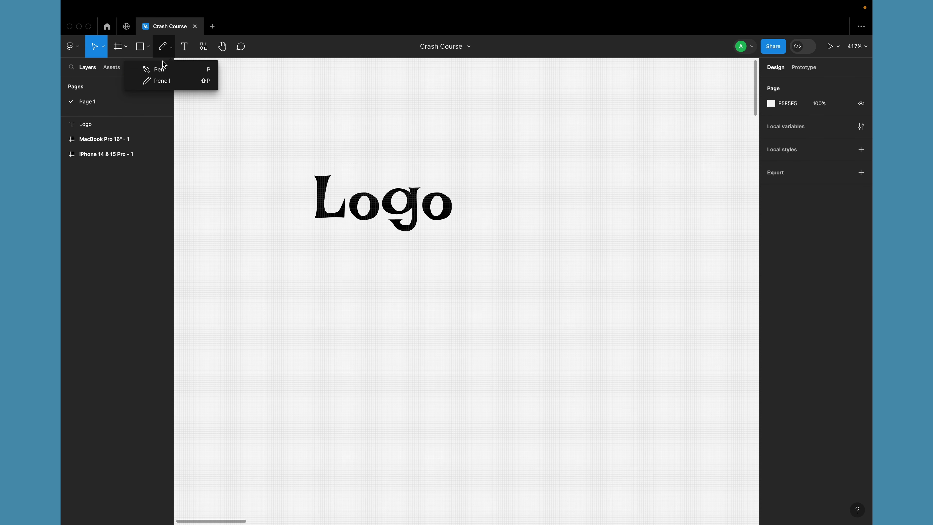
{"action": "left_click", "coordinate": [151, 67]}
{"action": "scroll", "coordinate": [326, 182], "scroll_direction": "up", "scroll_amount": 3}
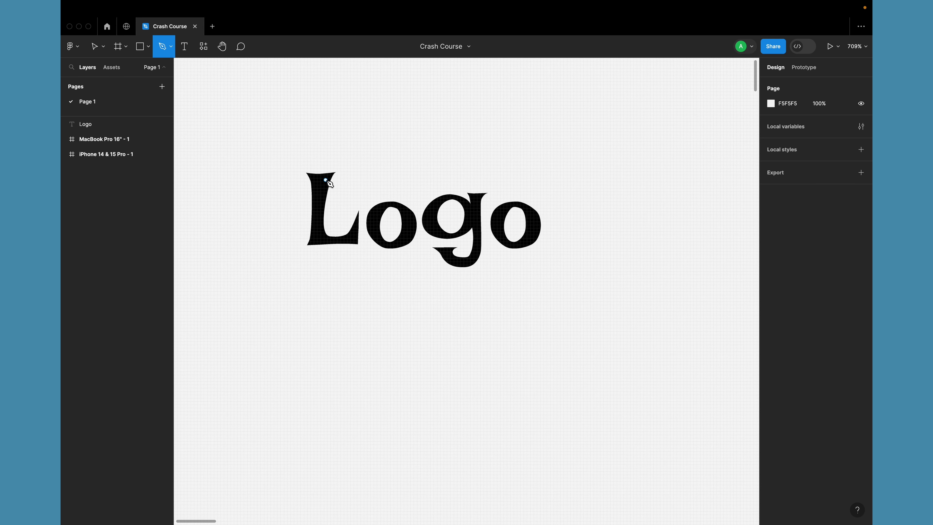
{"action": "left_click", "coordinate": [216, 225]}
{"action": "left_click_drag", "start_coordinate": [257, 169], "coordinate": [291, 180]}
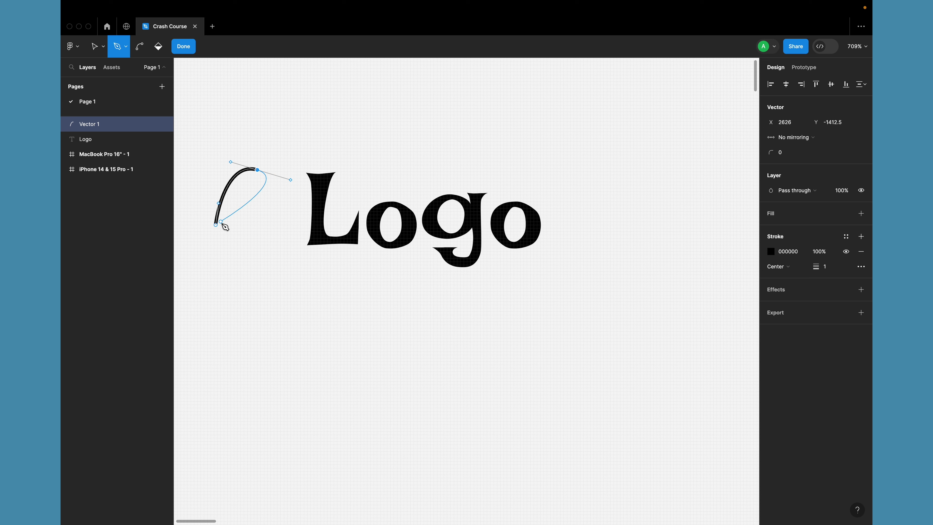
{"action": "left_click", "coordinate": [263, 220]}
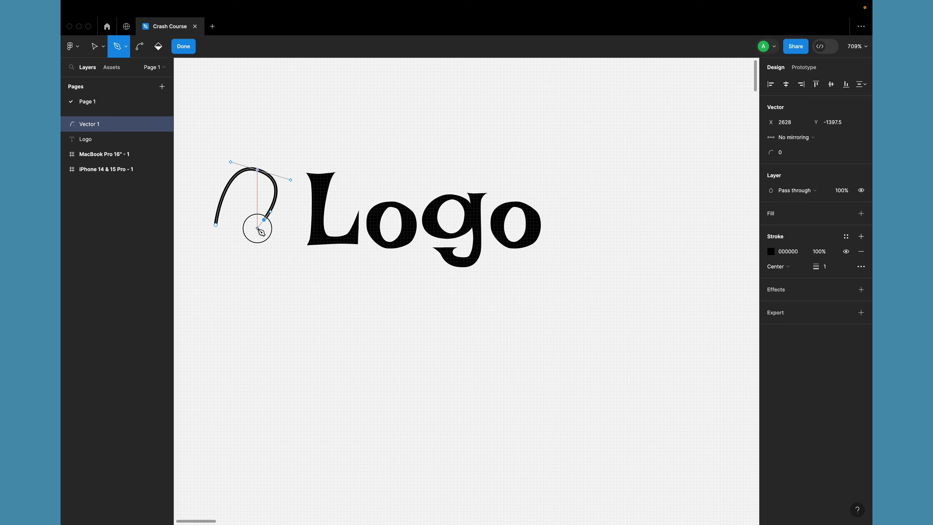
{"action": "left_click", "coordinate": [216, 225]}
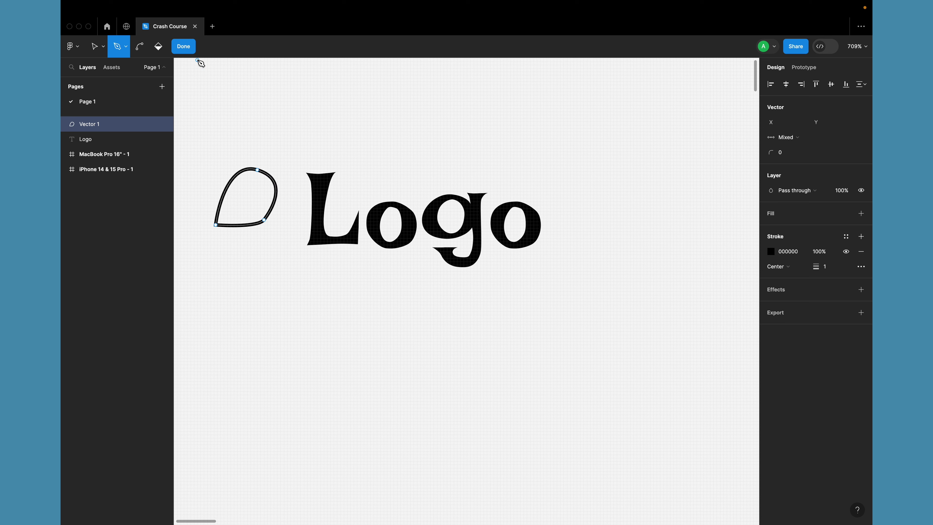
{"action": "left_click", "coordinate": [188, 48]}
Step: Edit the leaf-shaped vector's curve handles to sharpen its lower-right corner and flatten its bottom edge
{"action": "scroll", "coordinate": [287, 209], "scroll_direction": "up", "scroll_amount": 5}
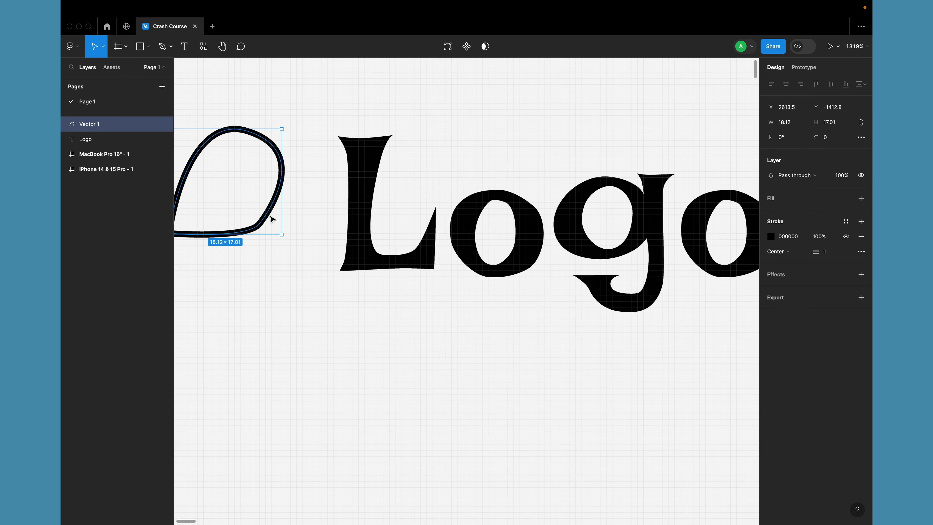
{"action": "double_click", "coordinate": [290, 240]}
{"action": "scroll", "coordinate": [292, 241], "scroll_direction": "left", "scroll_amount": 4}
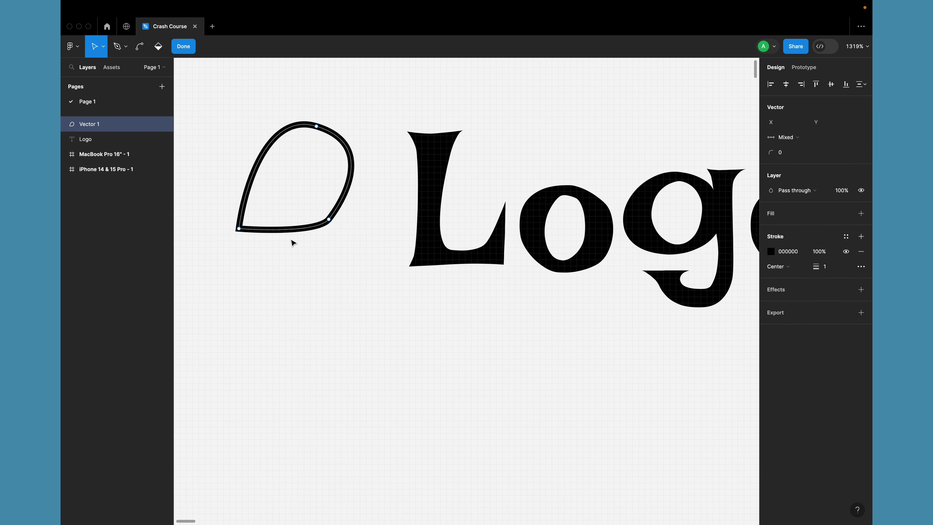
{"action": "left_click", "coordinate": [366, 216]}
{"action": "mouse_move", "coordinate": [365, 217]}
{"action": "left_mouse_down"}
{"action": "mouse_move", "coordinate": [352, 239]}
{"action": "mouse_move", "coordinate": [359, 224]}
{"action": "left_mouse_up"}
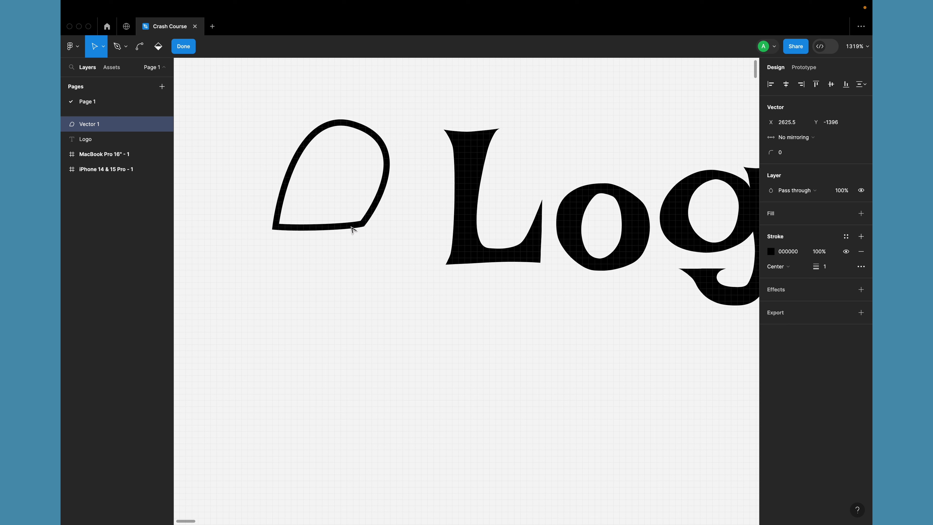
{"action": "left_click", "coordinate": [276, 227]}
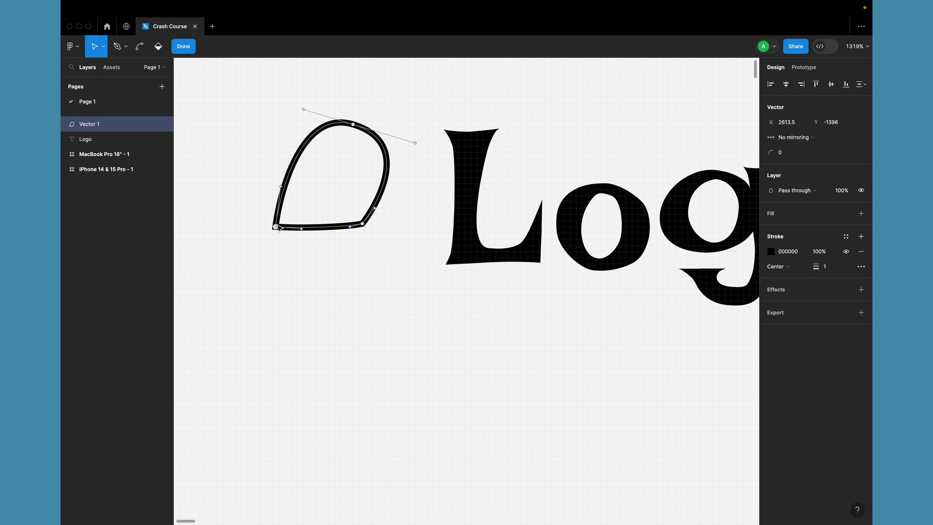
{"action": "left_click", "coordinate": [300, 225]}
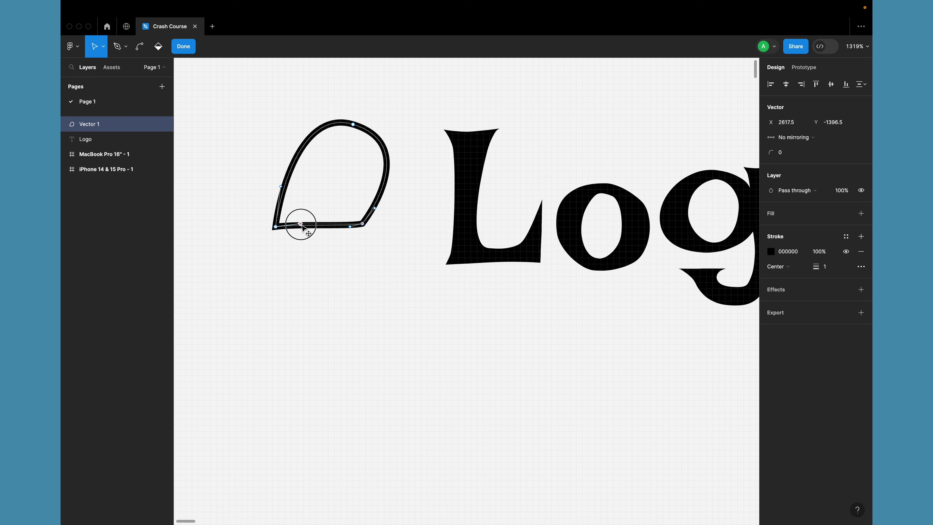
{"action": "key", "text": "Delete"}
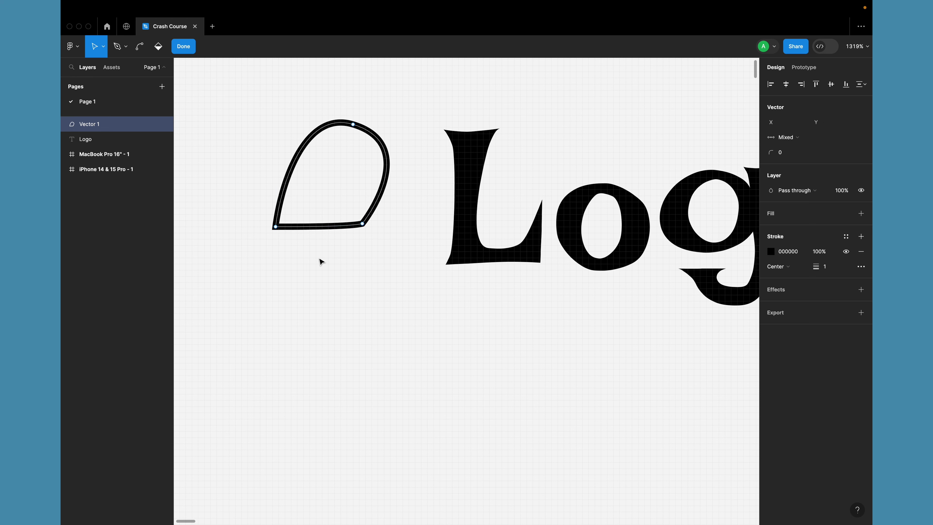
{"action": "key", "text": "Escape"}
Step: Enlarge the leaf shape to 22 × 20 and place it beside the Logo text at X 2614, Y -1410
{"action": "left_click", "coordinate": [298, 281]}
{"action": "right_click", "coordinate": [298, 282]}
{"action": "left_click", "coordinate": [253, 154]}
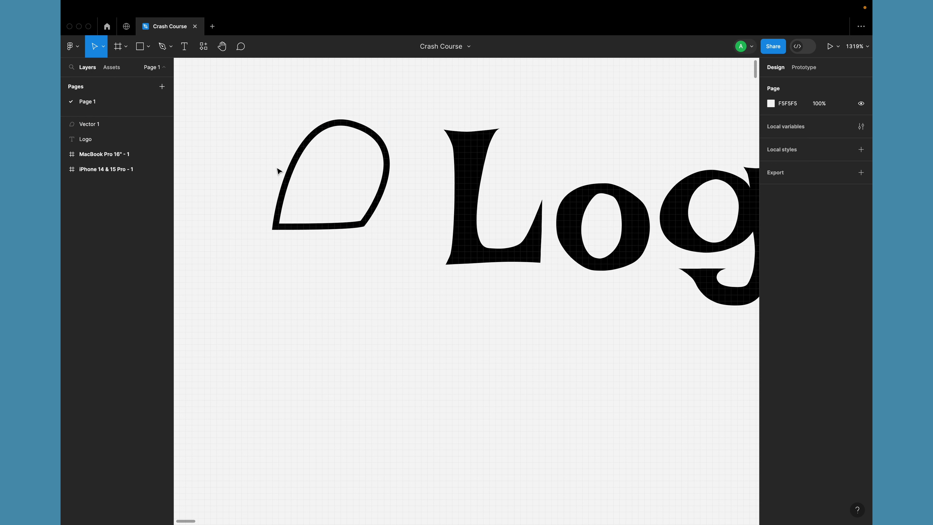
{"action": "left_click_drag", "start_coordinate": [259, 150], "coordinate": [334, 186]}
{"action": "left_click_drag", "start_coordinate": [388, 123], "coordinate": [399, 157]}
{"action": "scroll", "coordinate": [332, 226], "scroll_direction": "down", "scroll_amount": 5, "text": "ctrl"}
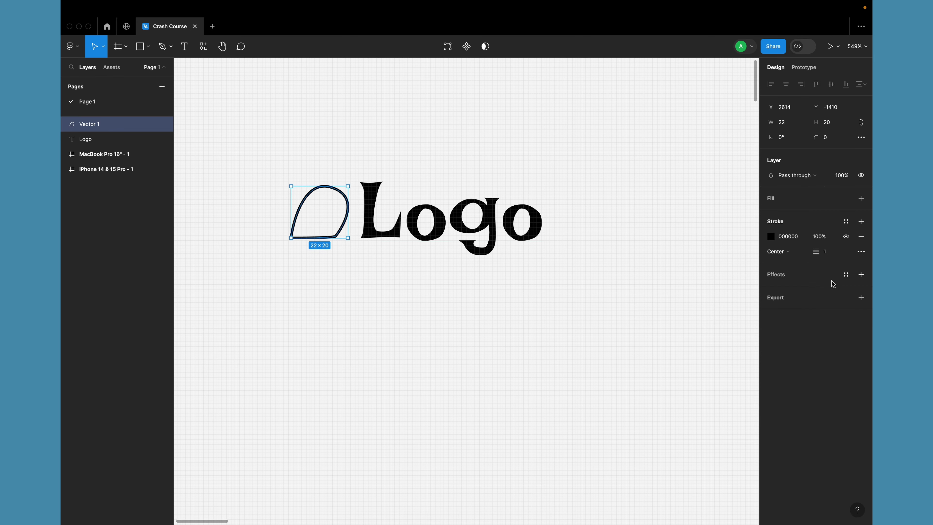
Step: Fill the leaf shape with blue 5F8CFF and remove its black stroke
{"action": "left_click", "coordinate": [860, 199]}
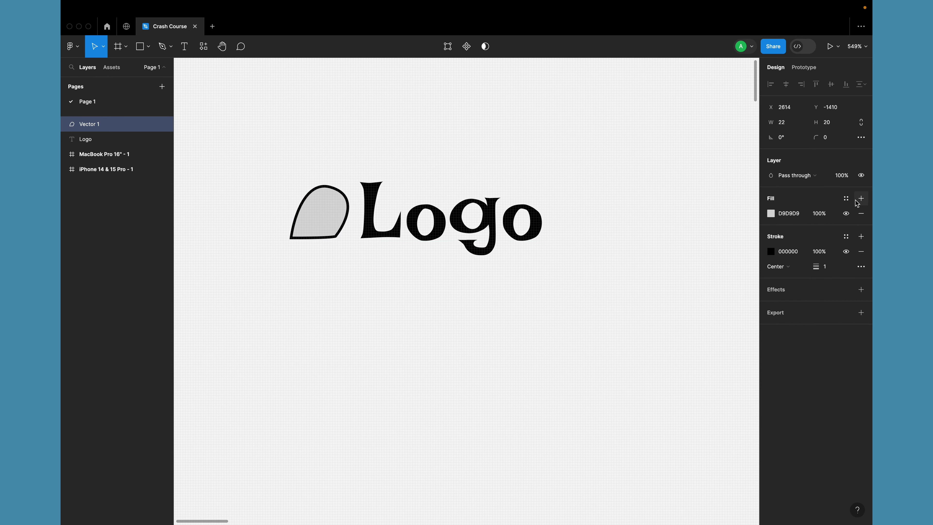
{"action": "left_click", "coordinate": [771, 214]}
{"action": "left_click", "coordinate": [695, 257]}
{"action": "left_click_drag", "start_coordinate": [694, 257], "coordinate": [709, 245]}
{"action": "left_click_drag", "start_coordinate": [689, 370], "coordinate": [722, 368]}
{"action": "left_click_drag", "start_coordinate": [729, 291], "coordinate": [719, 239]}
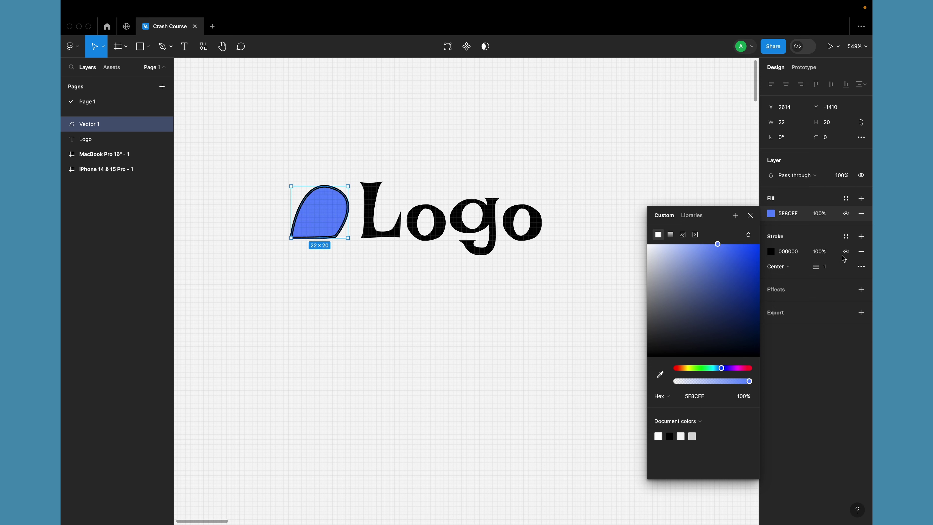
{"action": "left_click", "coordinate": [861, 252]}
{"action": "left_click", "coordinate": [381, 319]}
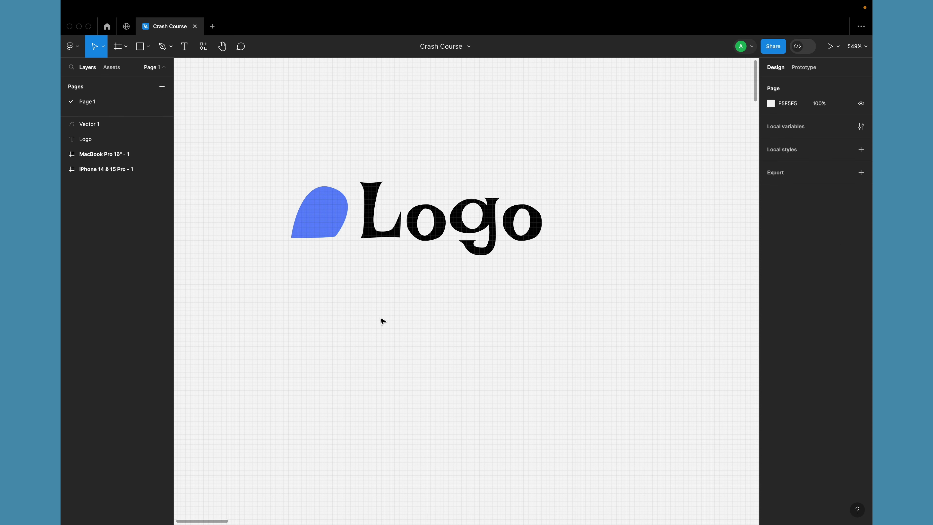
Step: Draw a small trial frame on the empty canvas above the logo and delete it
{"action": "scroll", "coordinate": [382, 322], "scroll_direction": "down", "scroll_amount": 5}
{"action": "left_click_drag", "start_coordinate": [291, 203], "coordinate": [469, 324]}
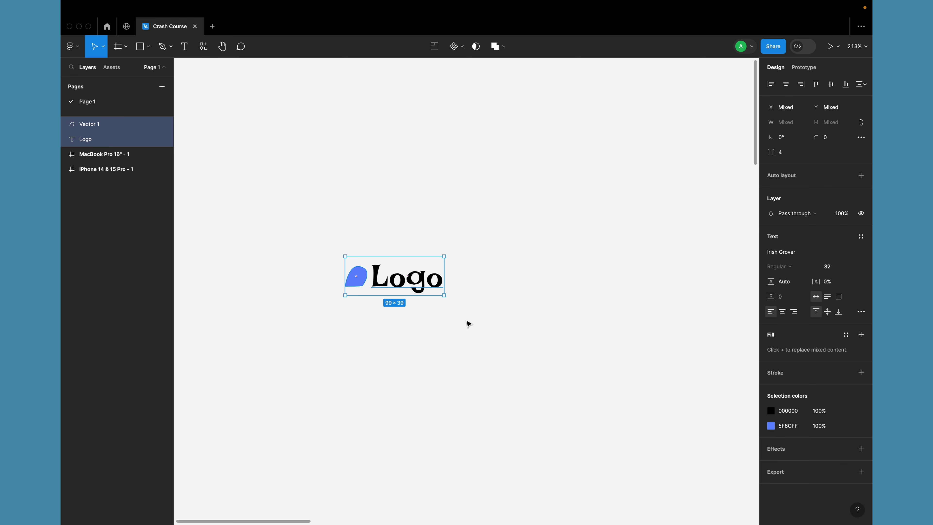
{"action": "left_click", "coordinate": [402, 332]}
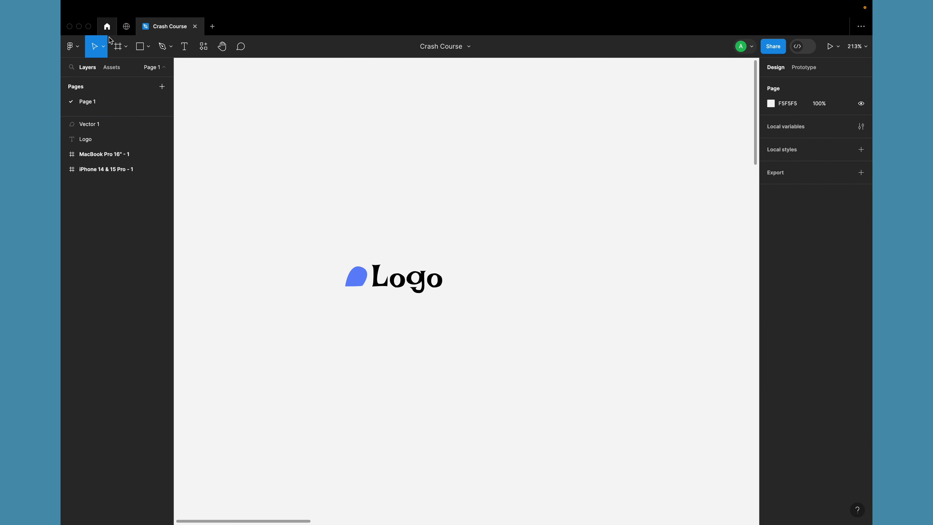
{"action": "left_click", "coordinate": [118, 46]}
{"action": "scroll", "coordinate": [389, 162], "scroll_direction": "up", "scroll_amount": 3}
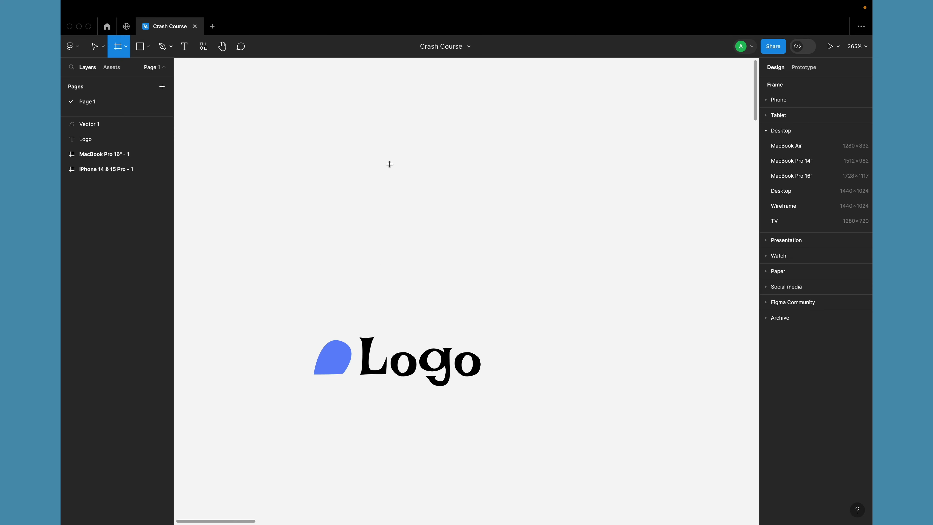
{"action": "left_click_drag", "start_coordinate": [314, 166], "coordinate": [436, 199]}
{"action": "key", "text": "Delete"}
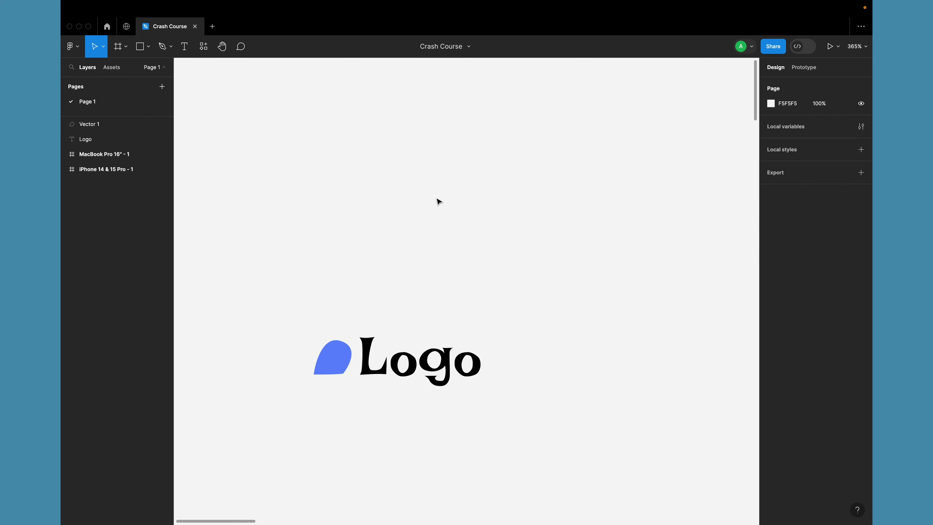
Step: Enclose the leaf shape and the Logo text together in a frame using Frame selection
{"action": "scroll", "coordinate": [346, 293], "scroll_direction": "up", "scroll_amount": 4}
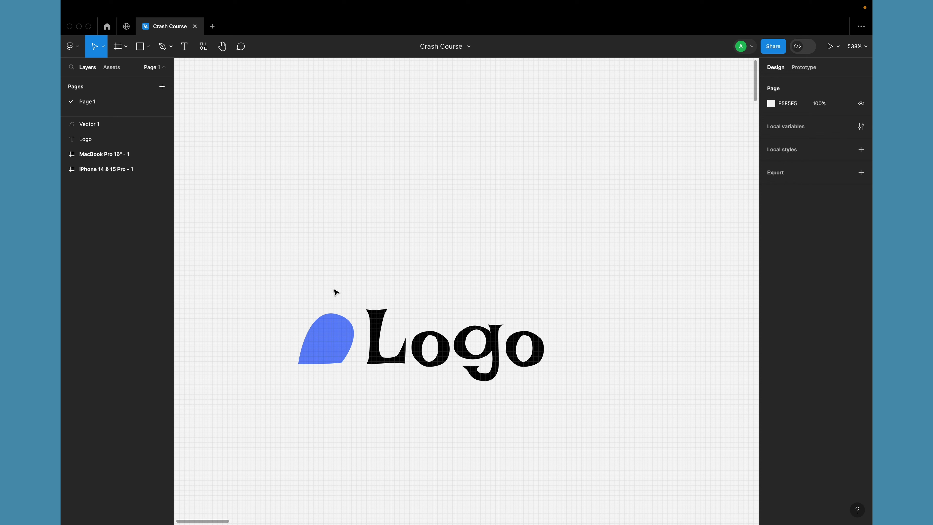
{"action": "left_click_drag", "start_coordinate": [267, 240], "coordinate": [656, 371]}
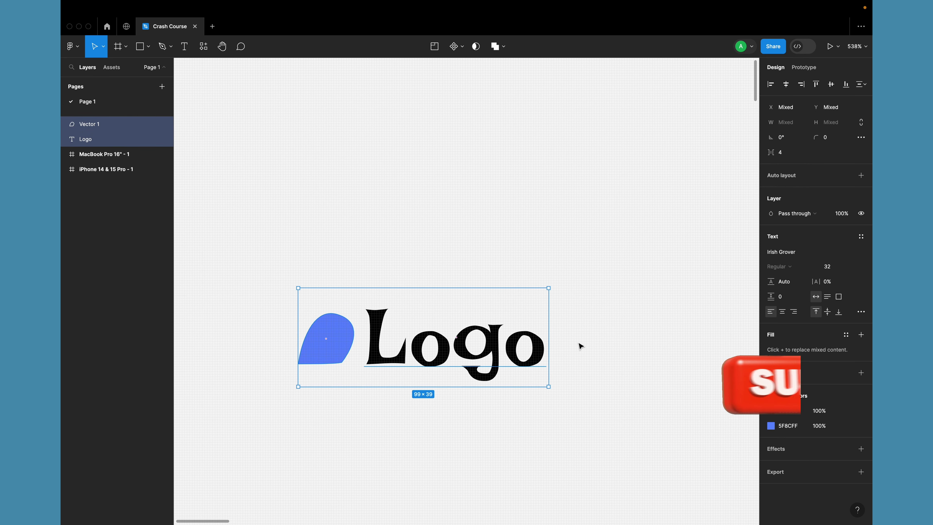
{"action": "right_click", "coordinate": [489, 345]}
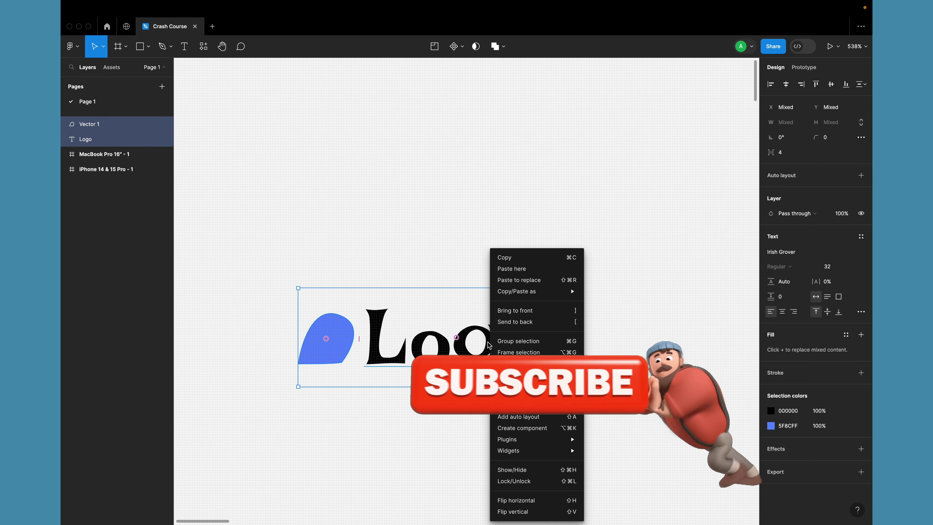
{"action": "left_click", "coordinate": [544, 352]}
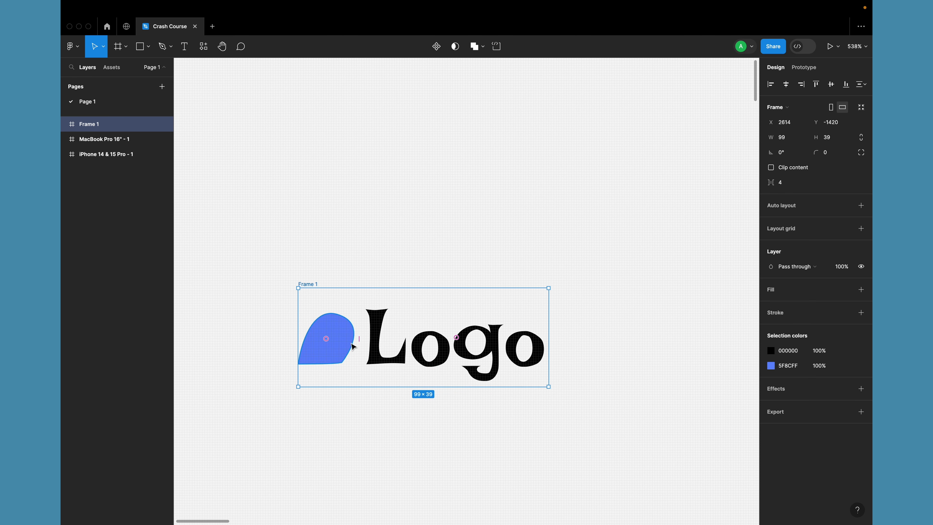
Step: Expand the logo frame in the layer list and inspect its shape and text layers one by one
{"action": "left_click", "coordinate": [64, 124]}
{"action": "left_click", "coordinate": [103, 140]}
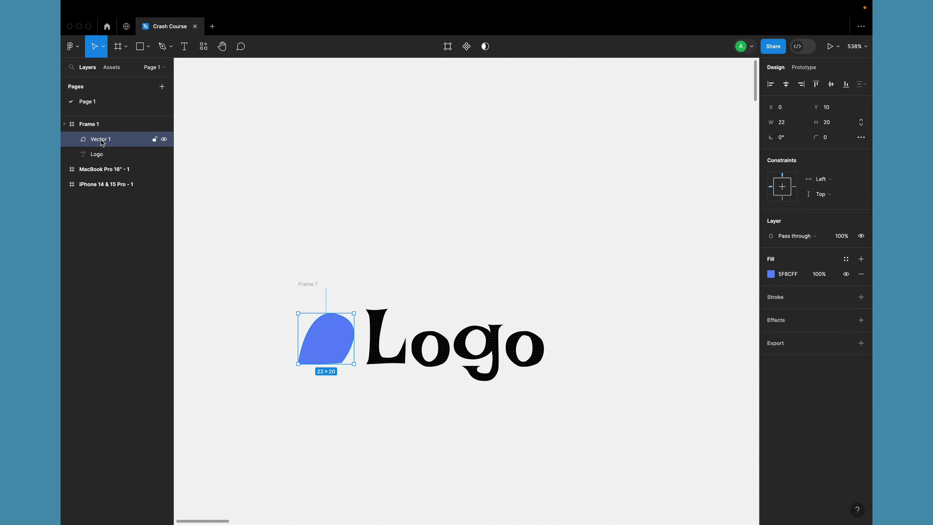
{"action": "left_click", "coordinate": [106, 156]}
{"action": "left_click", "coordinate": [242, 185]}
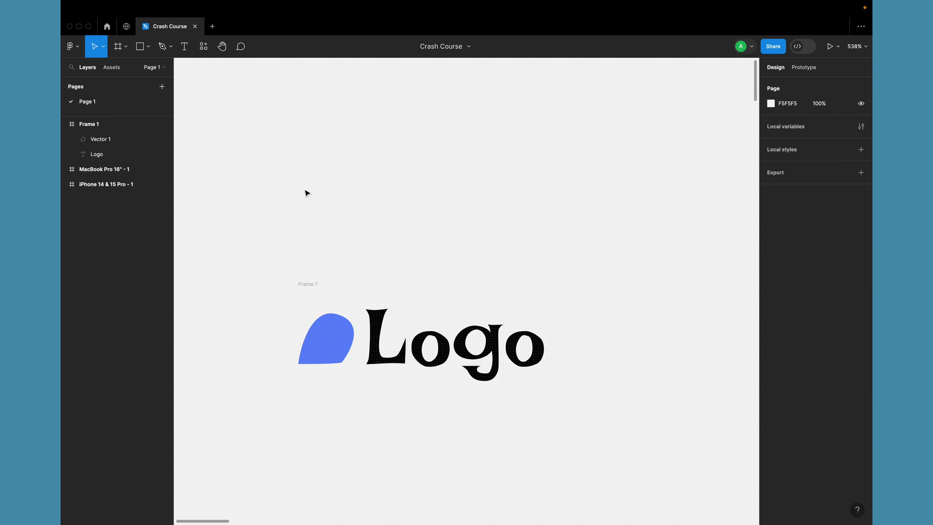
Step: Ungroup the logo frame so the leaf shape and the Logo text are separate layers again
{"action": "key", "text": "Tab"}
{"action": "key", "text": "shift+Tab"}
{"action": "key", "text": "shift+Return"}
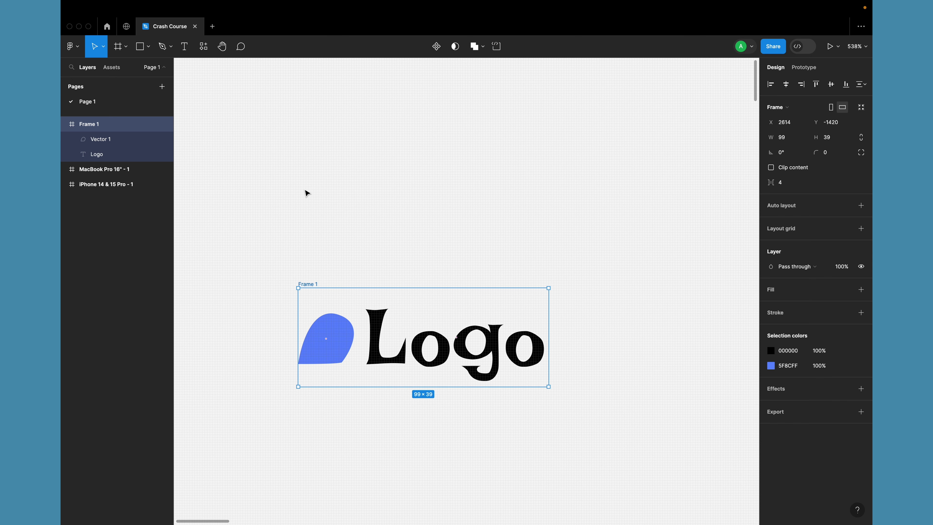
{"action": "key", "text": "super+shift+g"}
{"action": "left_click", "coordinate": [307, 193]}
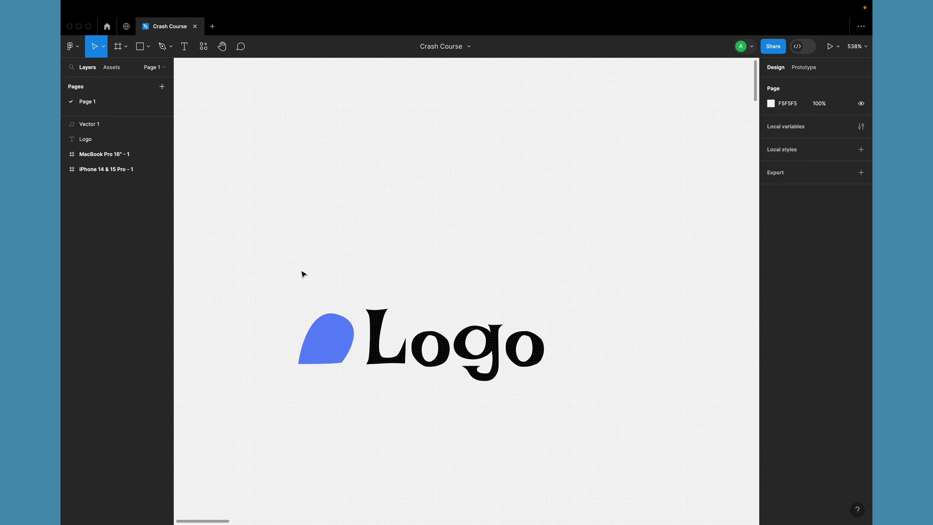
Step: Wrap the leaf shape and the Logo text in a horizontal auto layout frame
{"action": "left_click_drag", "start_coordinate": [297, 220], "coordinate": [464, 411]}
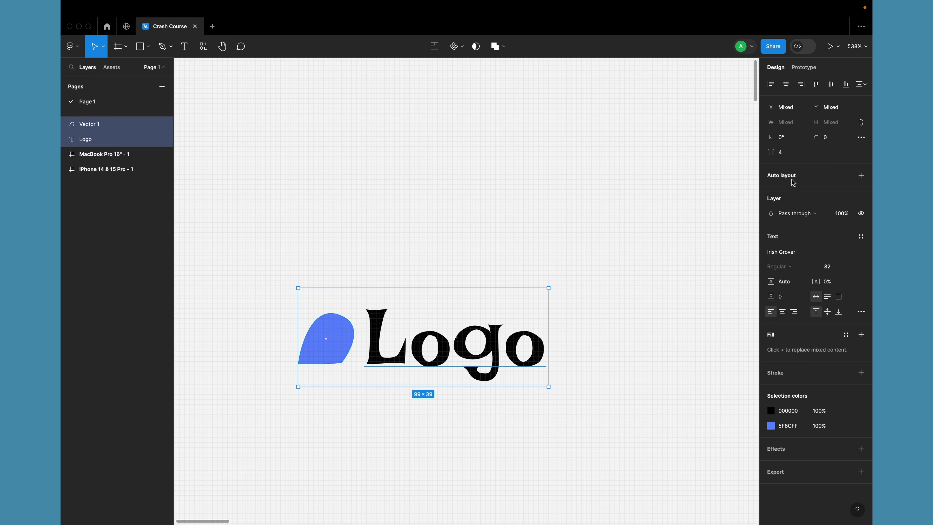
{"action": "left_click", "coordinate": [862, 178]}
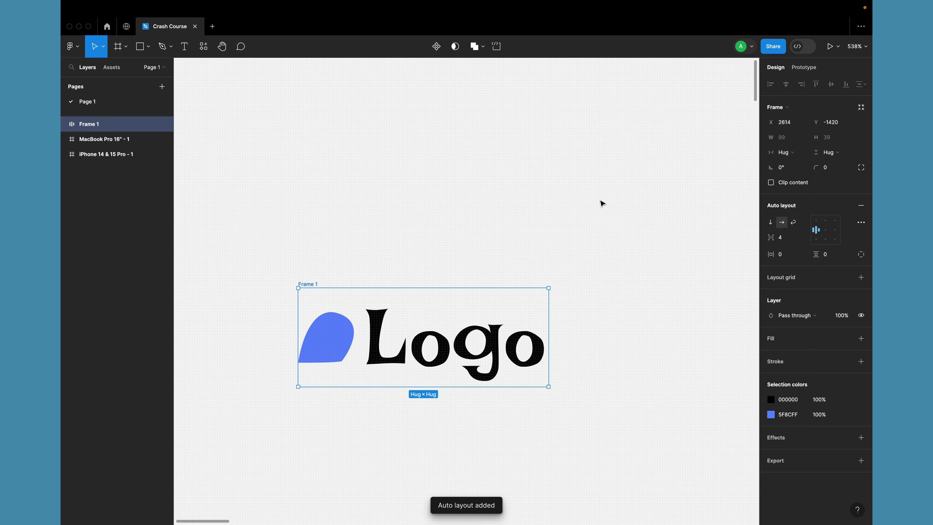
{"action": "key", "text": "super+z"}
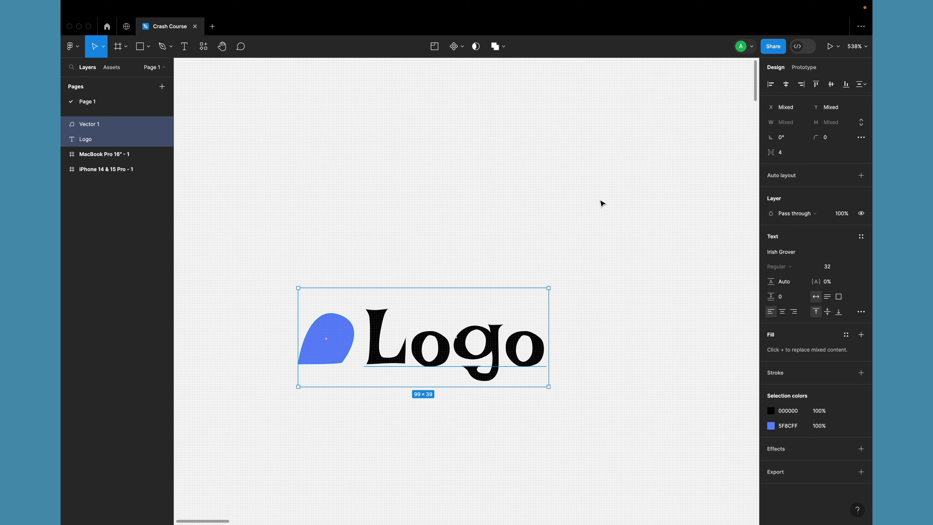
{"action": "key", "text": "shift+a"}
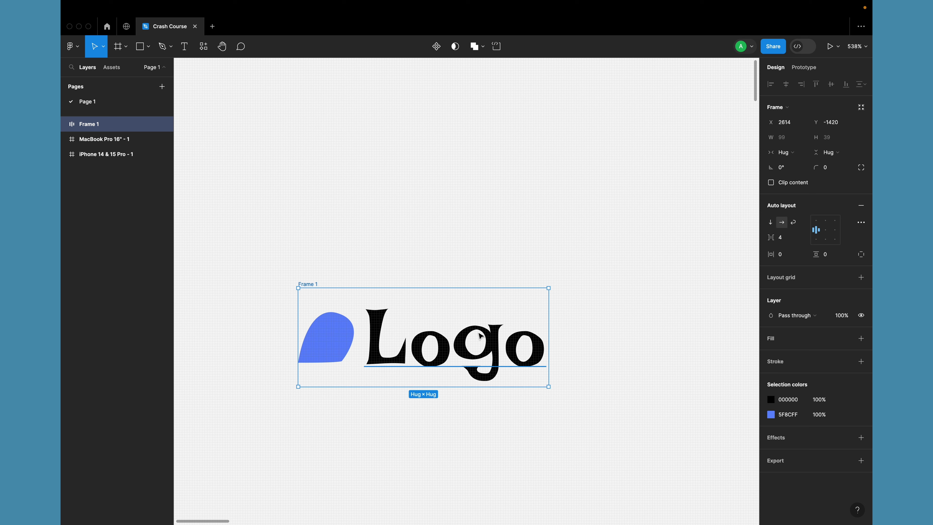
{"action": "left_click", "coordinate": [779, 225]}
{"action": "scroll", "coordinate": [399, 403], "scroll_direction": "down", "scroll_amount": 5}
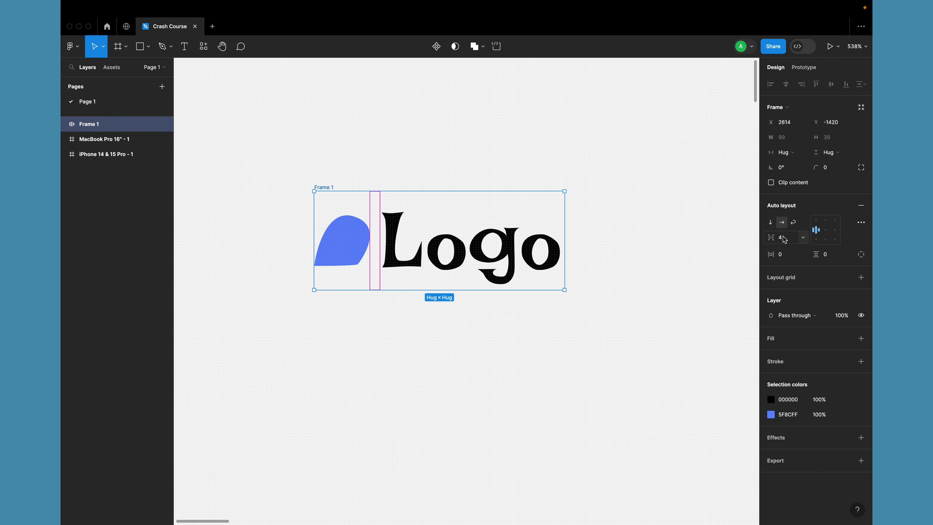
Step: Try the vertical auto layout direction on the logo frame and return it to horizontal
{"action": "left_click", "coordinate": [771, 223]}
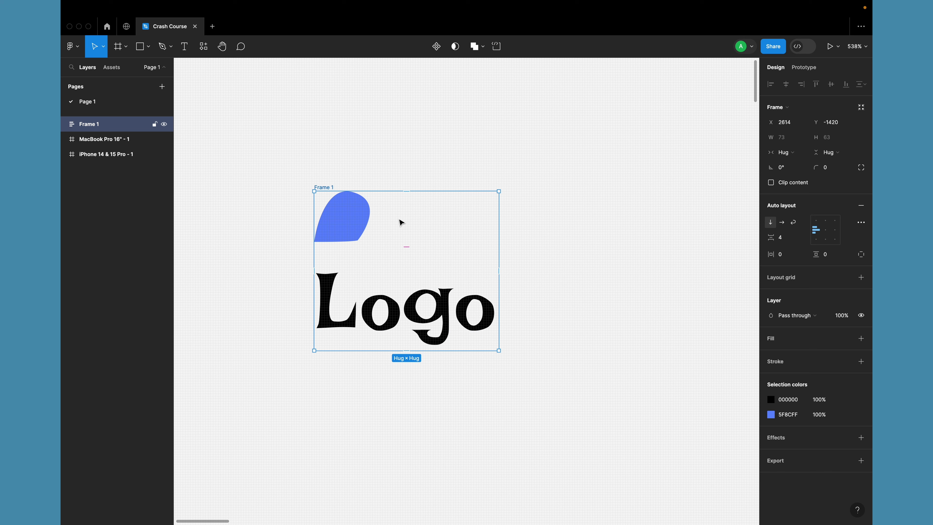
{"action": "left_click", "coordinate": [783, 223]}
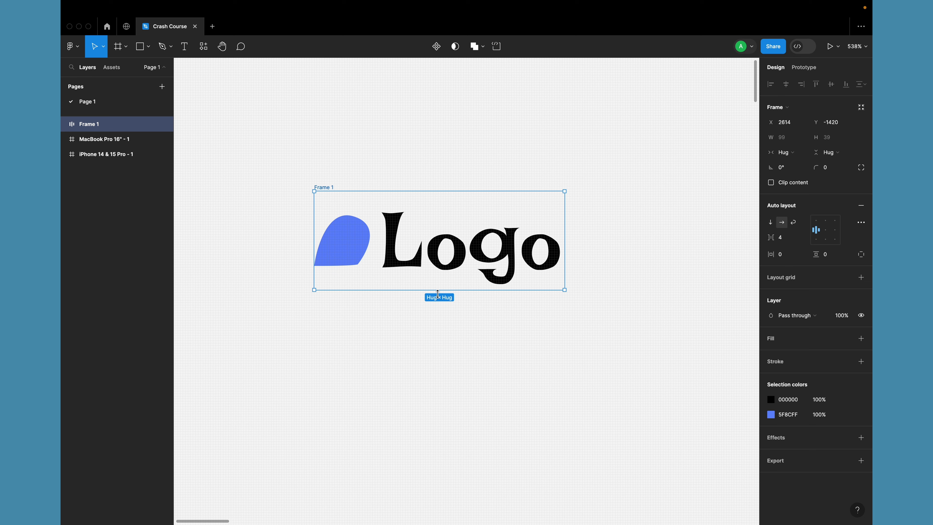
{"action": "left_click", "coordinate": [788, 242]}
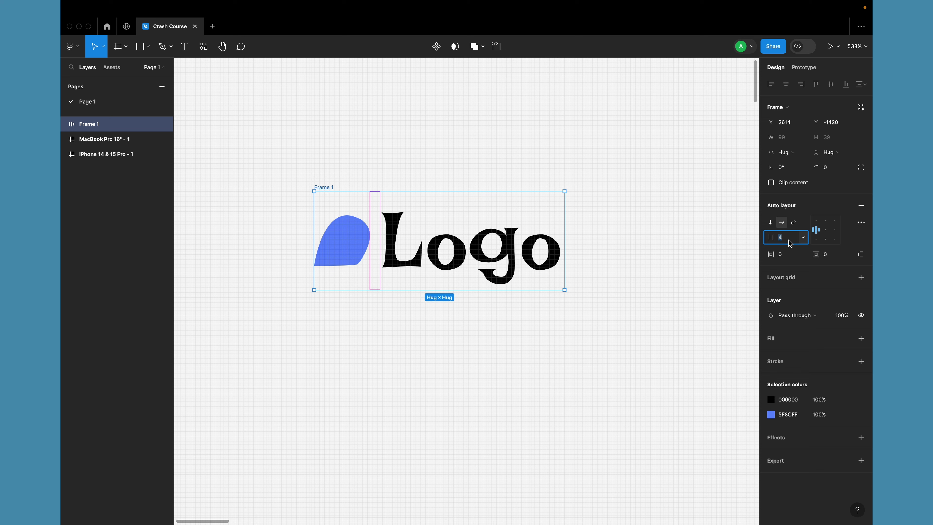
{"action": "left_click", "coordinate": [771, 222]}
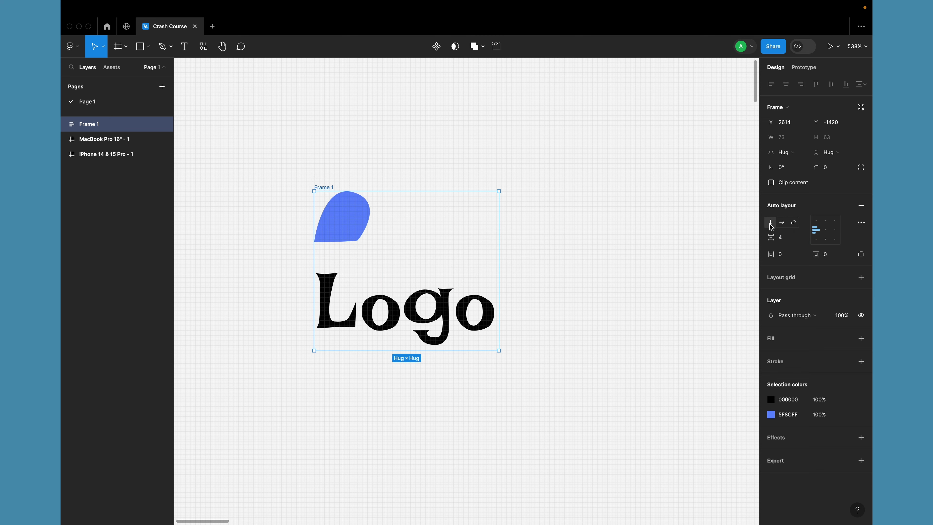
{"action": "left_click", "coordinate": [782, 222]}
Step: Set the logo frame's horizontal gap between items to 10 and align its contents to the bottom left
{"action": "left_click", "coordinate": [786, 240]}
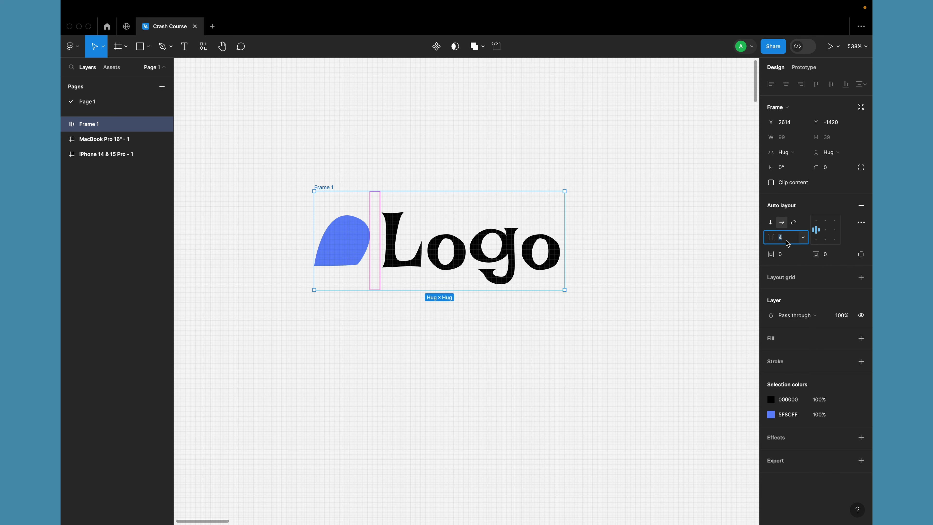
{"action": "type", "text": "10"}
{"action": "key", "text": "Return"}
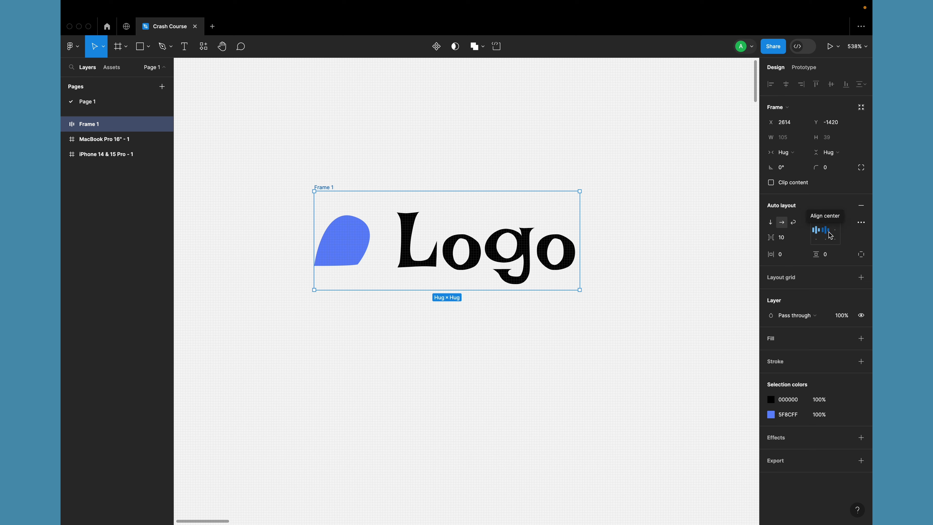
{"action": "left_click", "coordinate": [815, 240]}
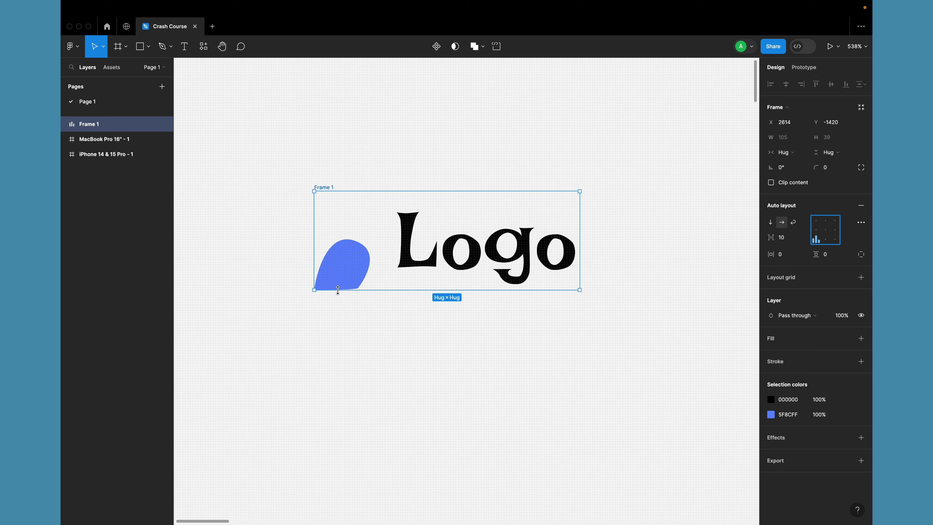
Step: Try top-left alignment on the logo frame's contents, and set them to left-aligned and vertically centred
{"action": "left_click", "coordinate": [817, 221]}
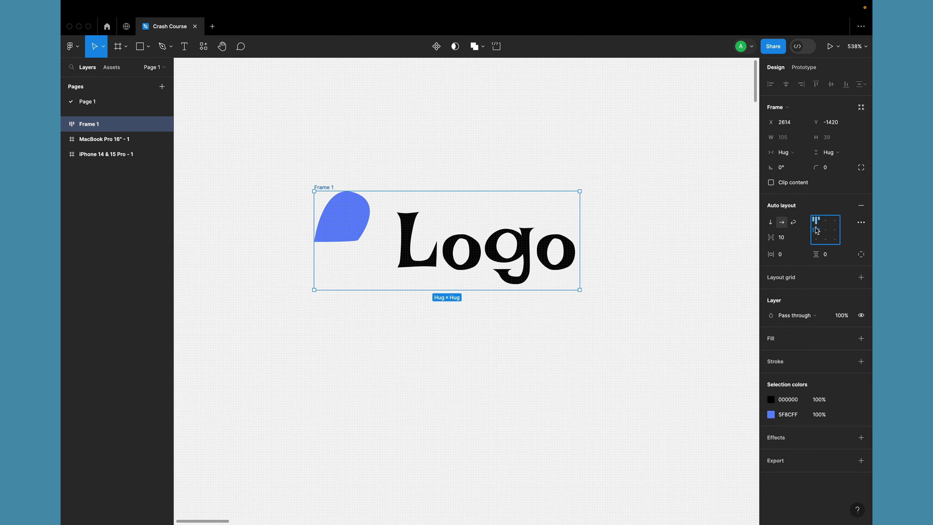
{"action": "left_click", "coordinate": [818, 236]}
{"action": "left_click", "coordinate": [383, 342]}
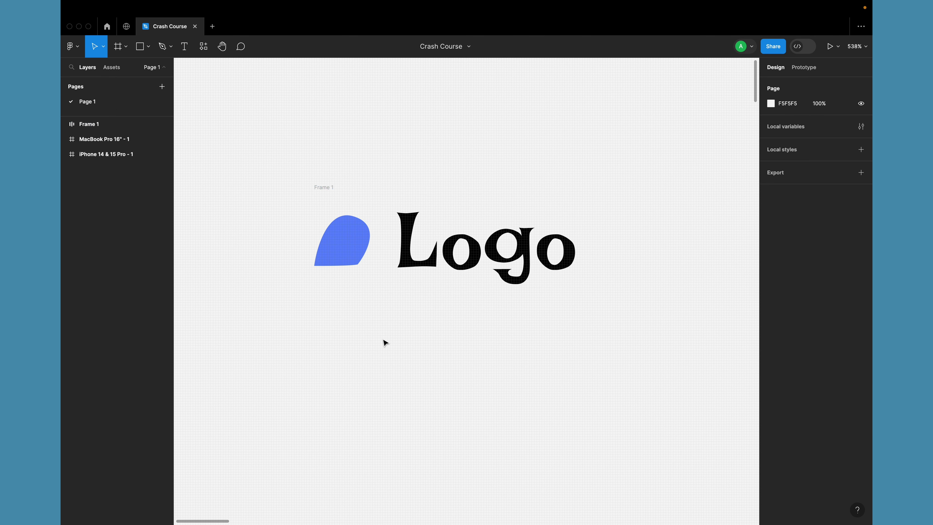
Step: Rename the auto layout frame holding the leaf shape and text as Logo
{"action": "scroll", "coordinate": [384, 342], "scroll_direction": "down", "scroll_amount": 5}
{"action": "double_click", "coordinate": [353, 252]}
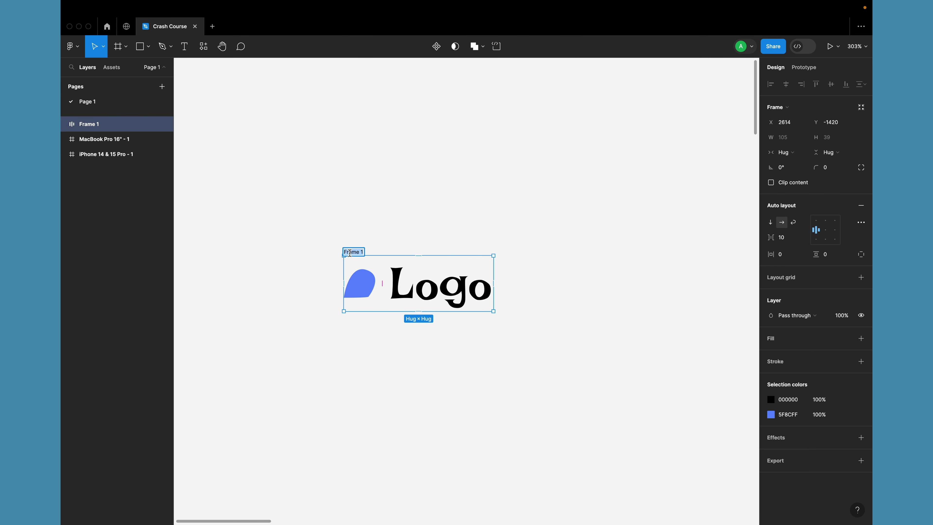
{"action": "type", "text": "Logo"}
{"action": "key", "text": "Return"}
{"action": "left_click", "coordinate": [345, 238]}
{"action": "scroll", "coordinate": [344, 238], "scroll_direction": "down", "scroll_amount": 5}
{"action": "scroll", "coordinate": [342, 225], "scroll_direction": "up", "scroll_amount": 6}
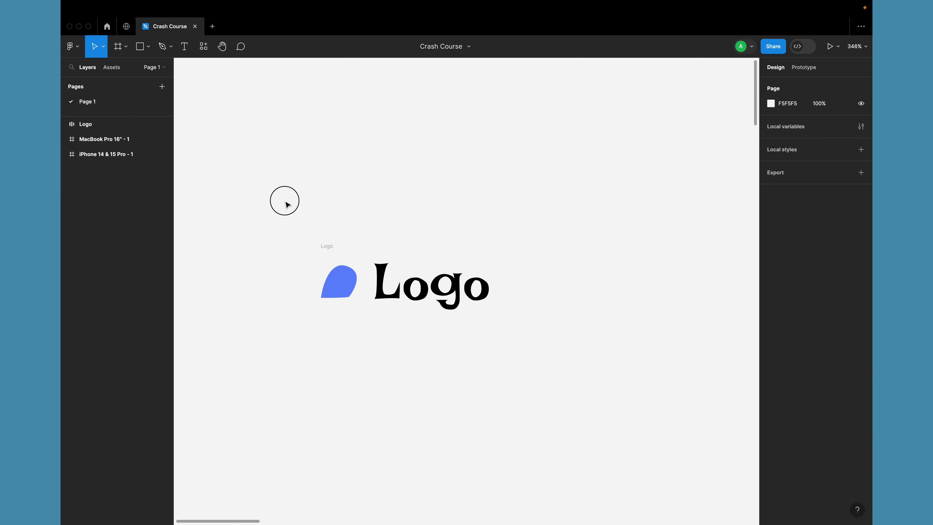
Step: Select the Logo text and preview alternative fonts on it, such as Jockey One, Jost, Kadwa and Kaisei HarunoUmi
{"action": "left_click_drag", "start_coordinate": [286, 204], "coordinate": [585, 340]}
{"action": "left_click", "coordinate": [526, 360]}
{"action": "left_click", "coordinate": [428, 285]}
{"action": "double_click", "coordinate": [428, 284]}
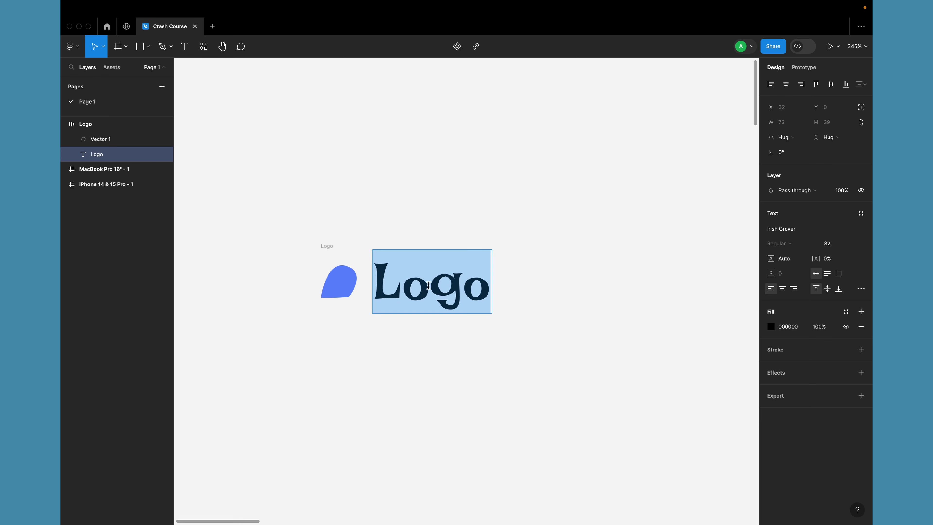
{"action": "left_click", "coordinate": [797, 231]}
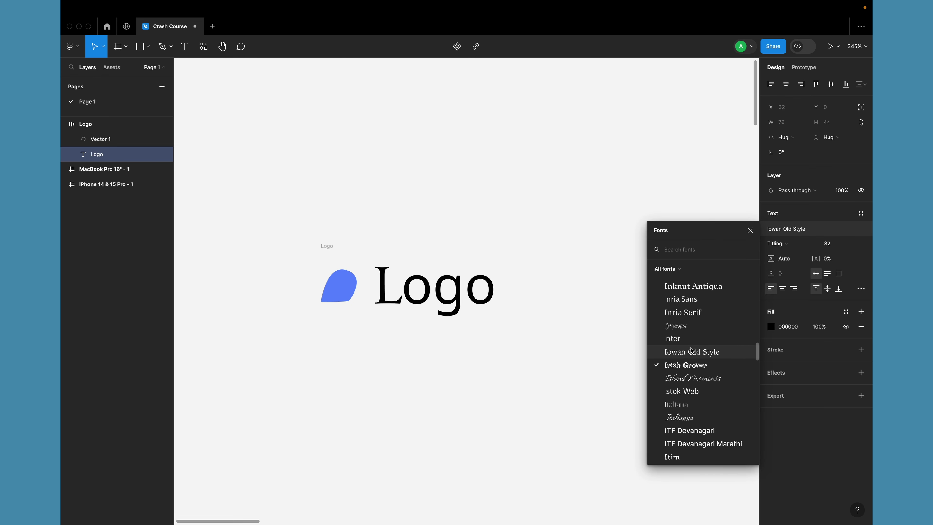
{"action": "scroll", "coordinate": [682, 423], "scroll_direction": "down", "scroll_amount": 5}
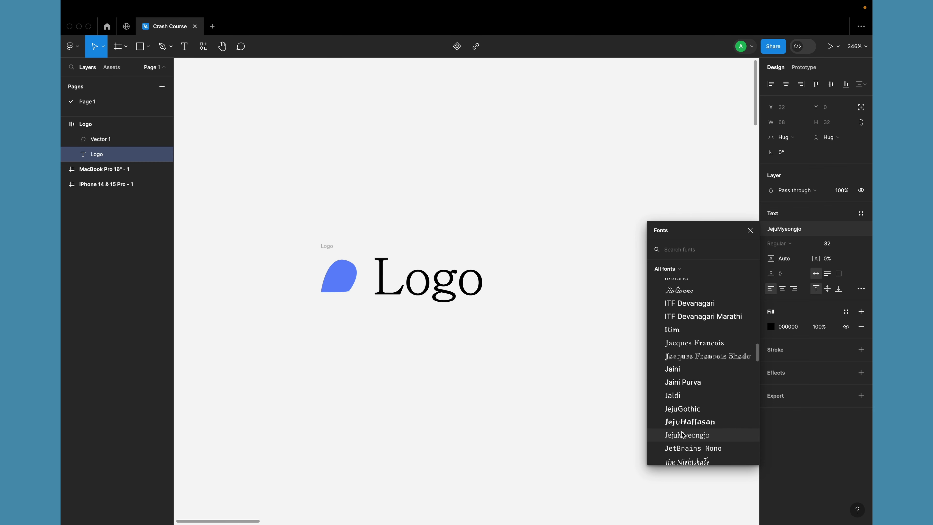
{"action": "scroll", "coordinate": [682, 422], "scroll_direction": "down", "scroll_amount": 3}
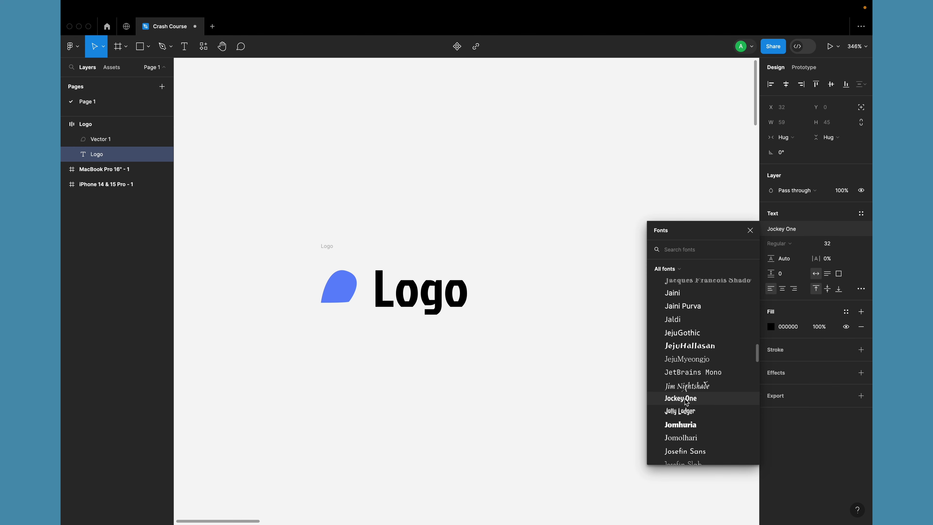
{"action": "scroll", "coordinate": [686, 410], "scroll_direction": "down", "scroll_amount": 5}
{"action": "left_click", "coordinate": [688, 407]}
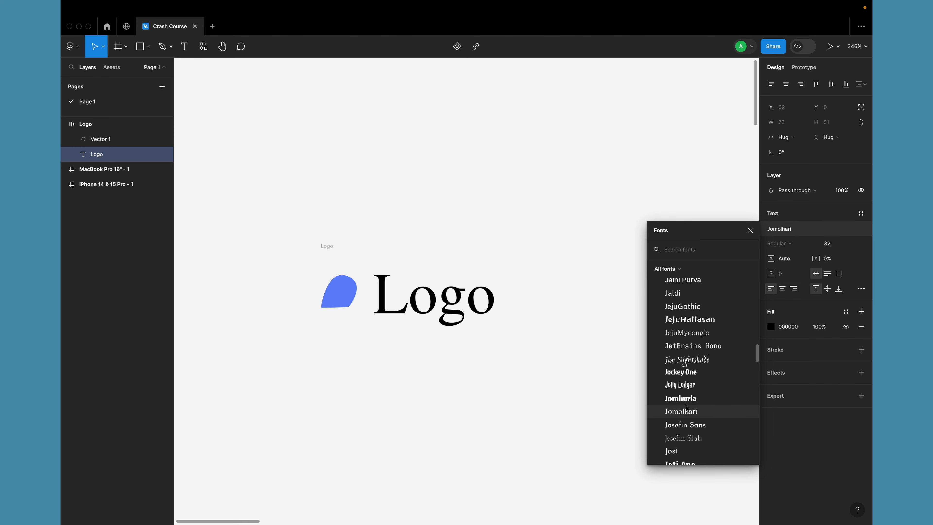
{"action": "scroll", "coordinate": [688, 408], "scroll_direction": "down", "scroll_amount": 5}
{"action": "left_click", "coordinate": [686, 380]}
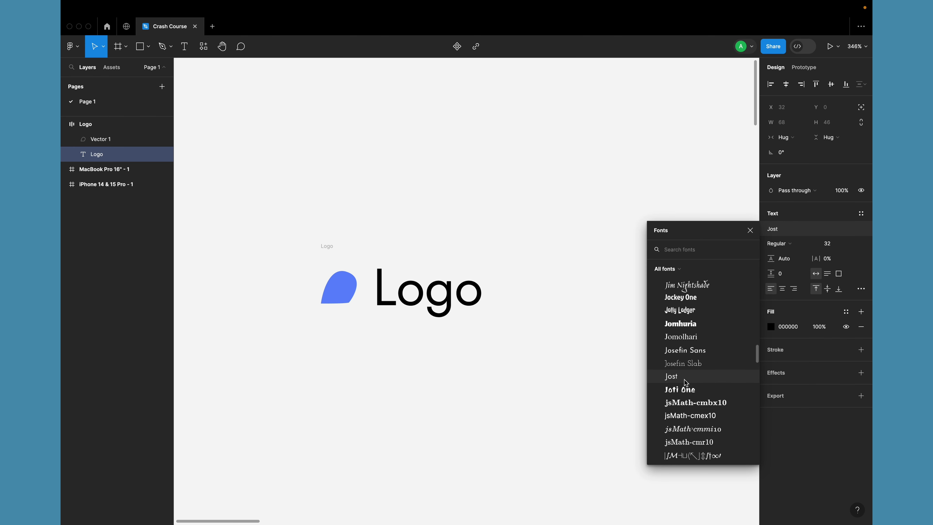
{"action": "scroll", "coordinate": [686, 382], "scroll_direction": "down", "scroll_amount": 10}
{"action": "left_click", "coordinate": [686, 371]}
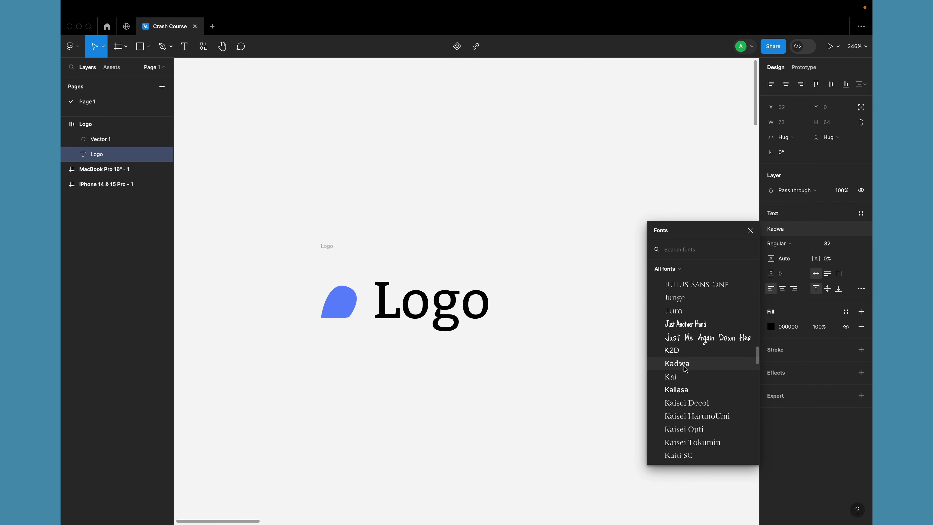
{"action": "left_click", "coordinate": [688, 414]}
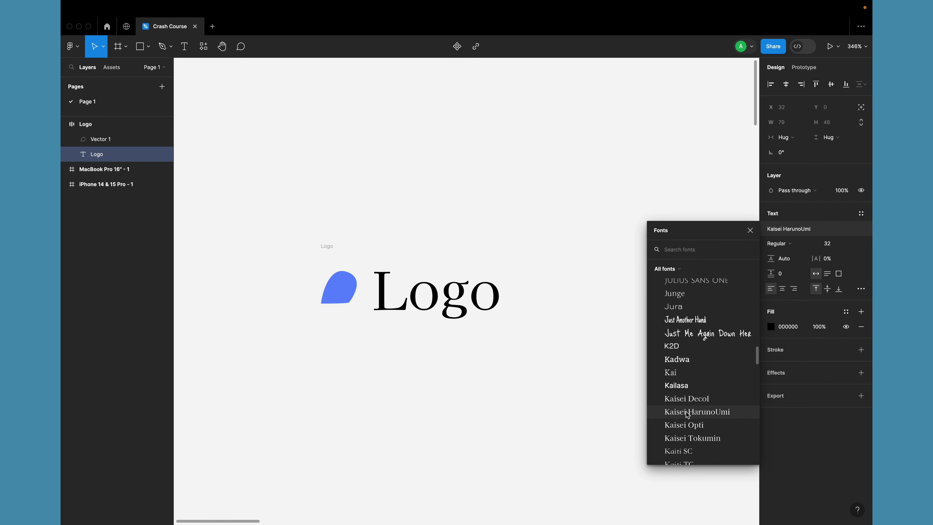
{"action": "scroll", "coordinate": [688, 415], "scroll_direction": "down", "scroll_amount": 10}
Step: Find Poppins in the font list and apply it to the Logo text
{"action": "type", "text": "pop"}
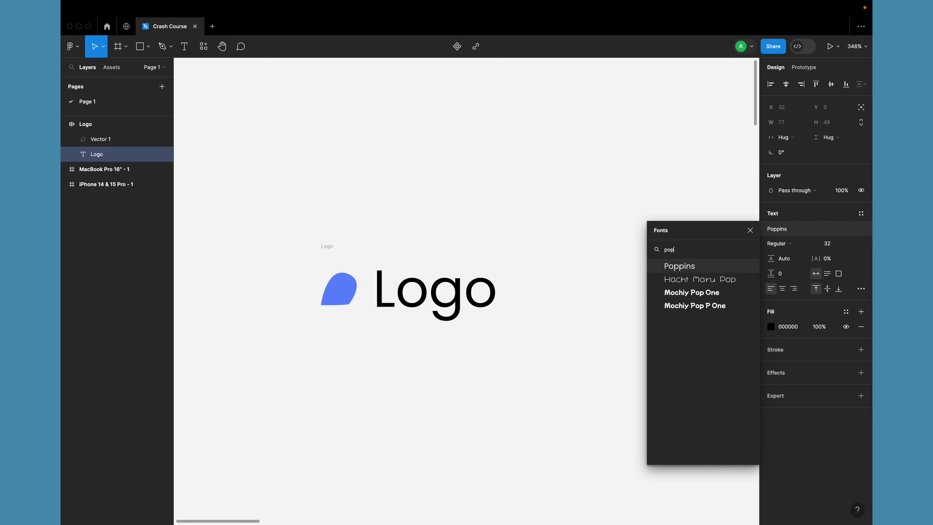
{"action": "left_click", "coordinate": [689, 268]}
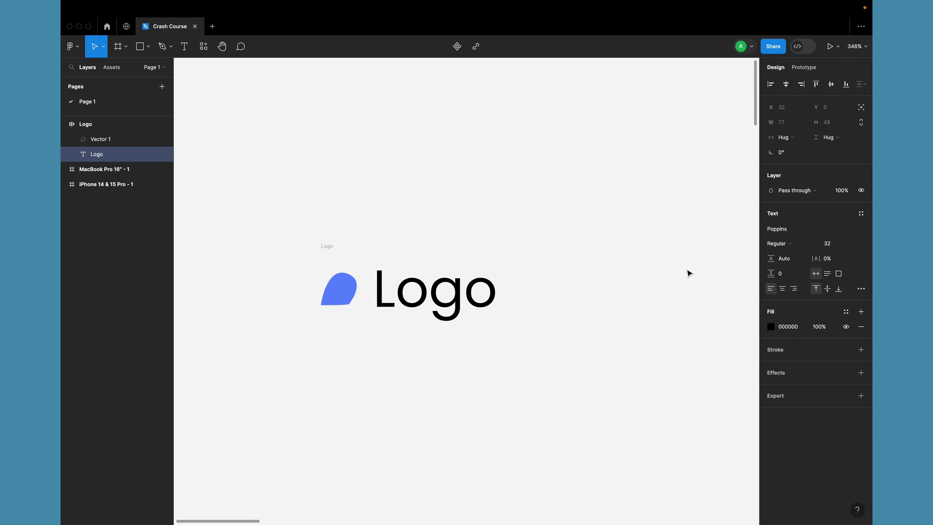
{"action": "left_click", "coordinate": [449, 389]}
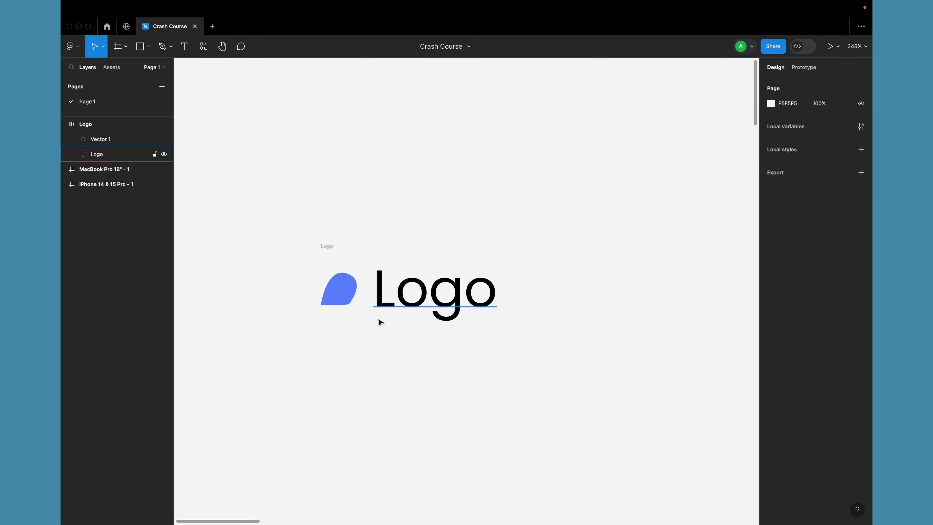
Step: Enlarge the blue leaf shape inside the Logo frame to about 32 × 29
{"action": "scroll", "coordinate": [400, 346], "scroll_direction": "up", "scroll_amount": 5}
{"action": "scroll", "coordinate": [401, 346], "scroll_direction": "down", "scroll_amount": 3}
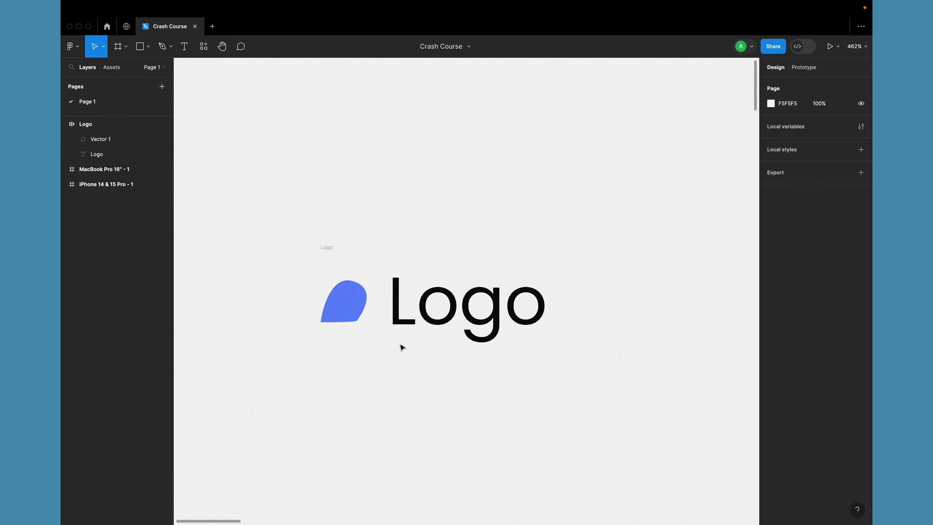
{"action": "left_click", "coordinate": [354, 314]}
{"action": "left_click_drag", "start_coordinate": [371, 285], "coordinate": [389, 275]}
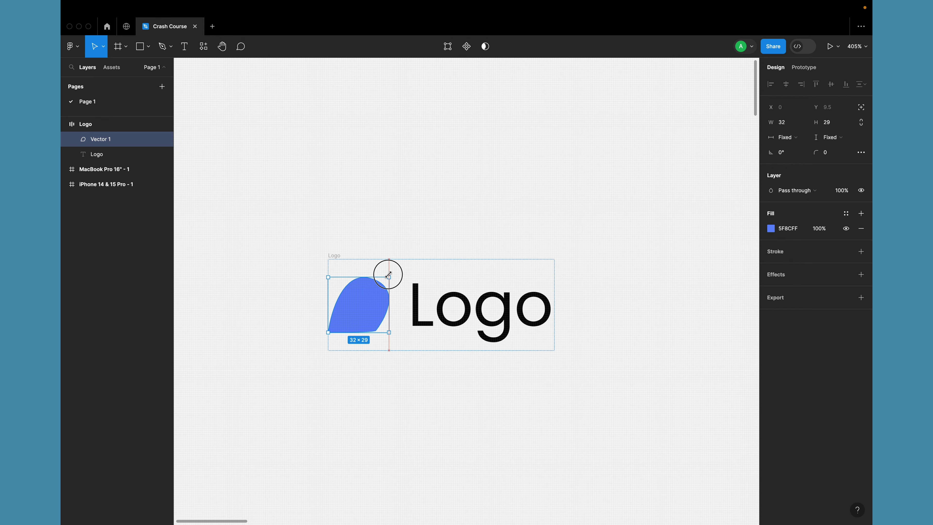
{"action": "left_click", "coordinate": [371, 384]}
{"action": "scroll", "coordinate": [371, 384], "scroll_direction": "down", "scroll_amount": 5}
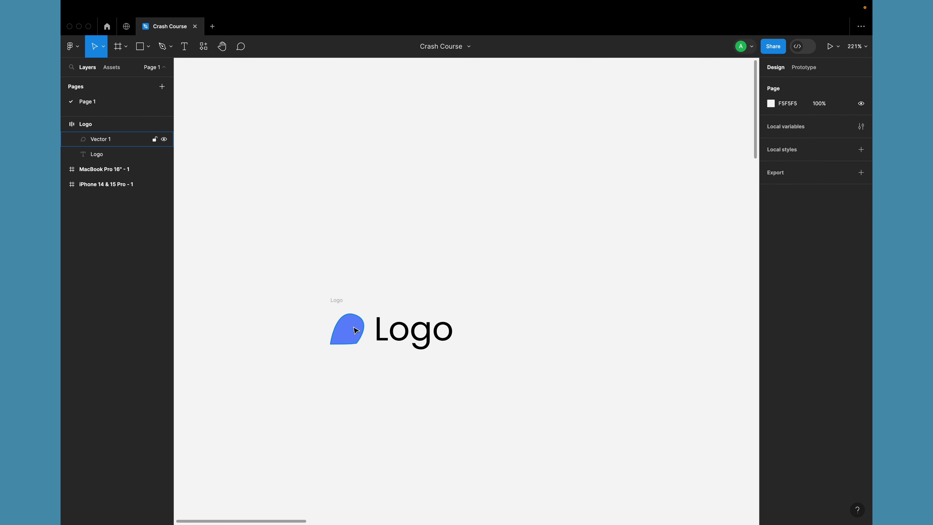
{"action": "scroll", "coordinate": [356, 331], "scroll_direction": "up", "scroll_amount": 4}
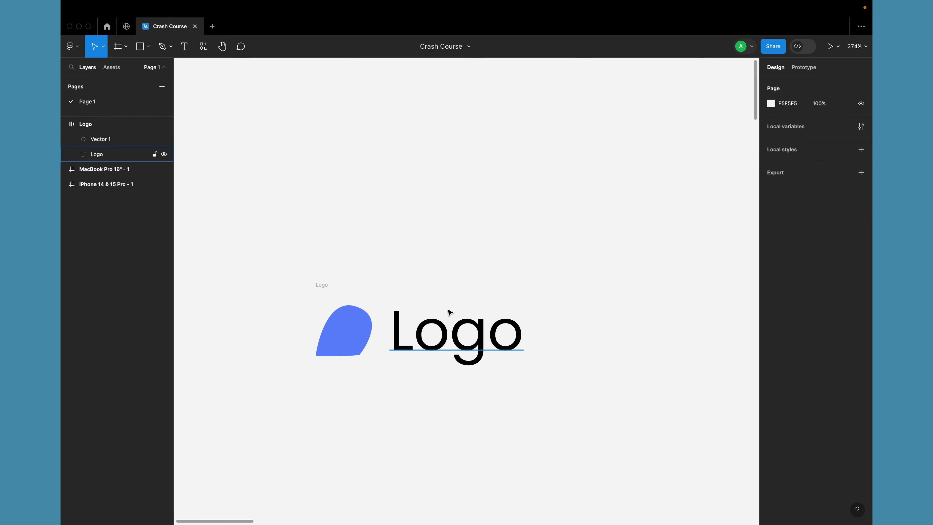
{"action": "left_click", "coordinate": [435, 337]}
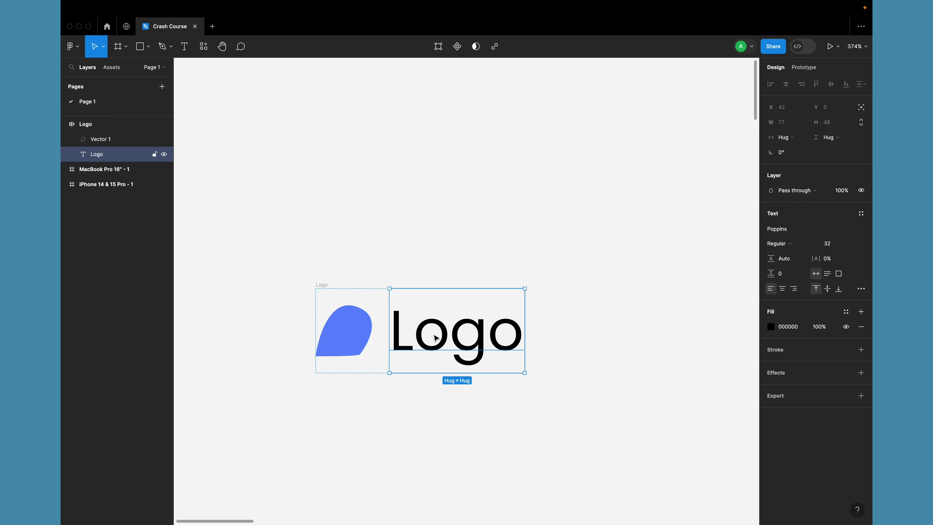
{"action": "left_click", "coordinate": [399, 382]}
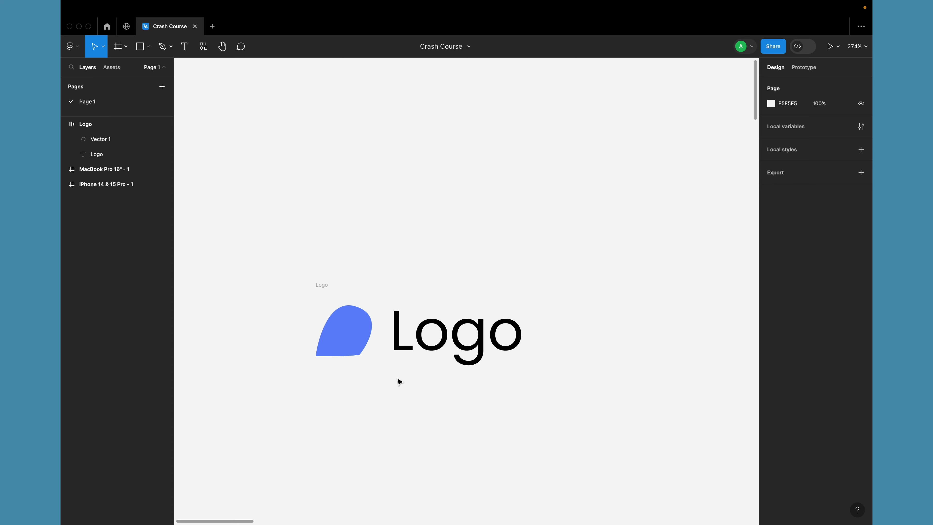
Step: Turn the whole Logo frame into a component
{"action": "left_click", "coordinate": [322, 285]}
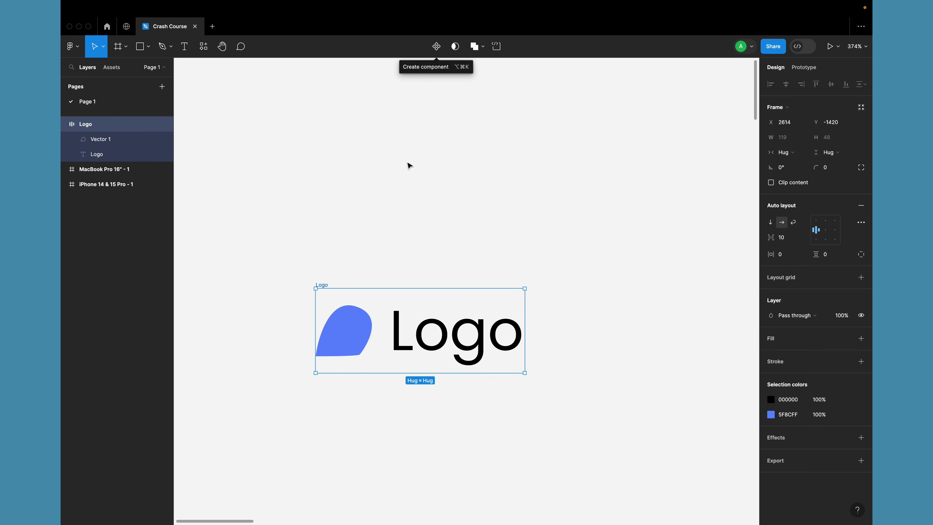
{"action": "right_click", "coordinate": [343, 313]}
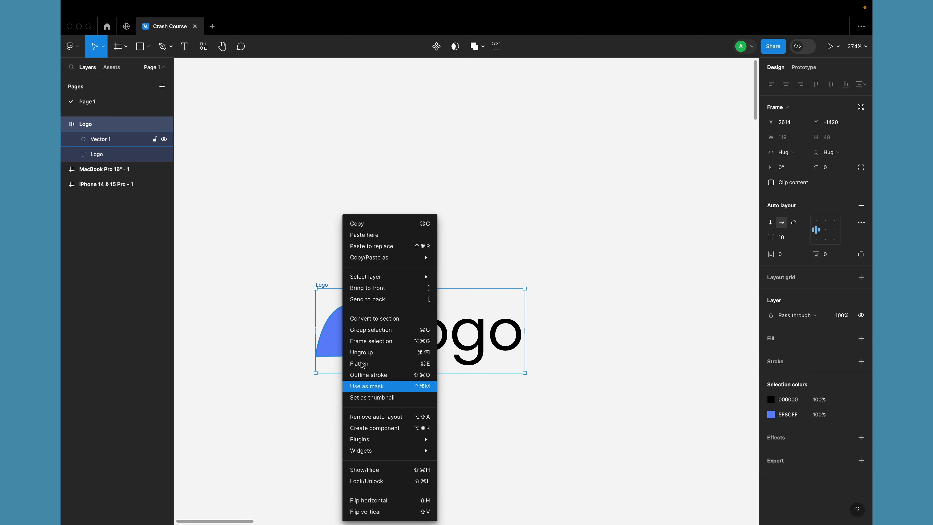
{"action": "left_click", "coordinate": [327, 333]}
{"action": "left_click", "coordinate": [443, 50]}
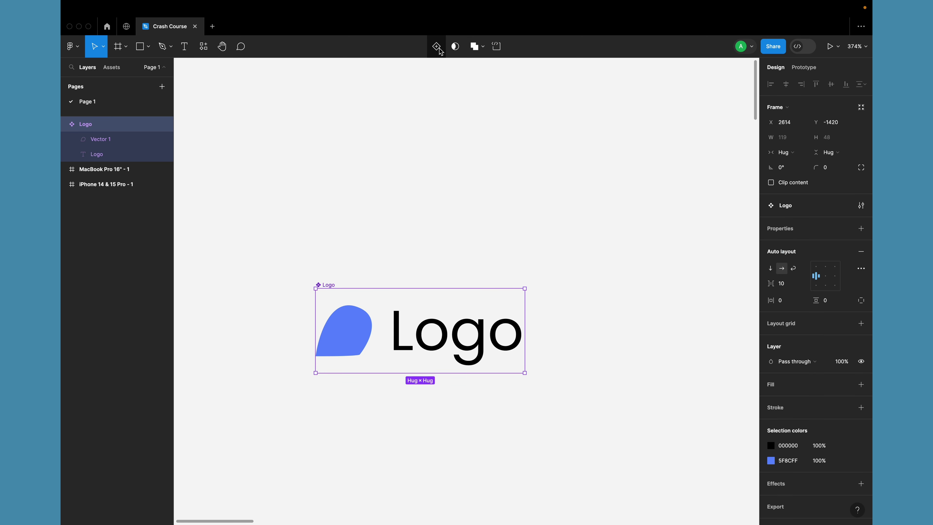
Step: Move the Logo component up and to the left on the canvas, to about X 2583, Y -1491
{"action": "left_click_drag", "start_coordinate": [332, 287], "coordinate": [276, 174]}
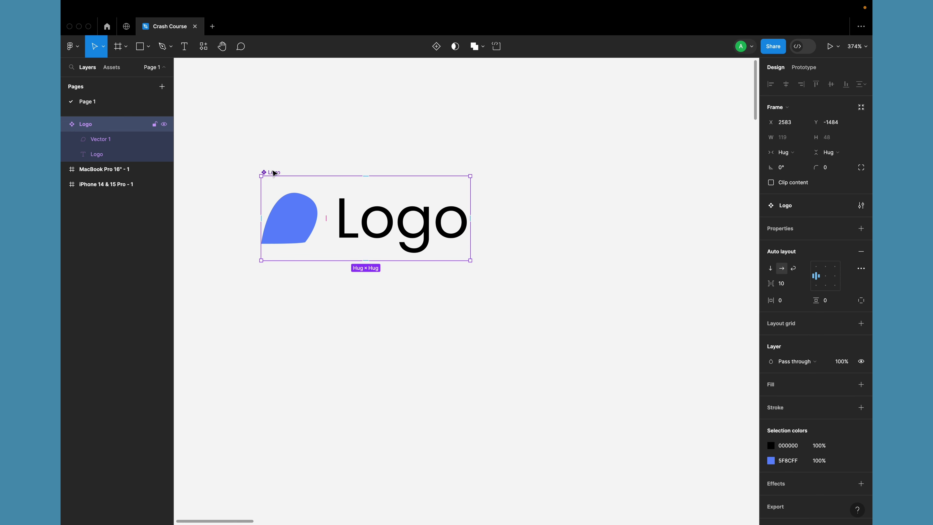
{"action": "left_click", "coordinate": [288, 303]}
{"action": "scroll", "coordinate": [290, 305], "scroll_direction": "down", "scroll_amount": 2}
{"action": "scroll", "coordinate": [290, 305], "scroll_direction": "down", "scroll_amount": 3}
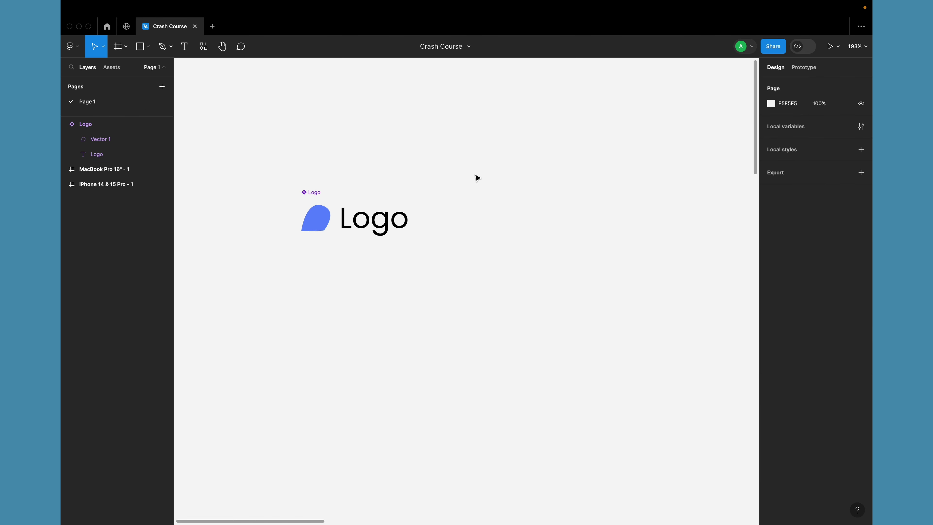
Step: Examine the text layer inside the Logo component and leave its wording as is
{"action": "left_click", "coordinate": [372, 216]}
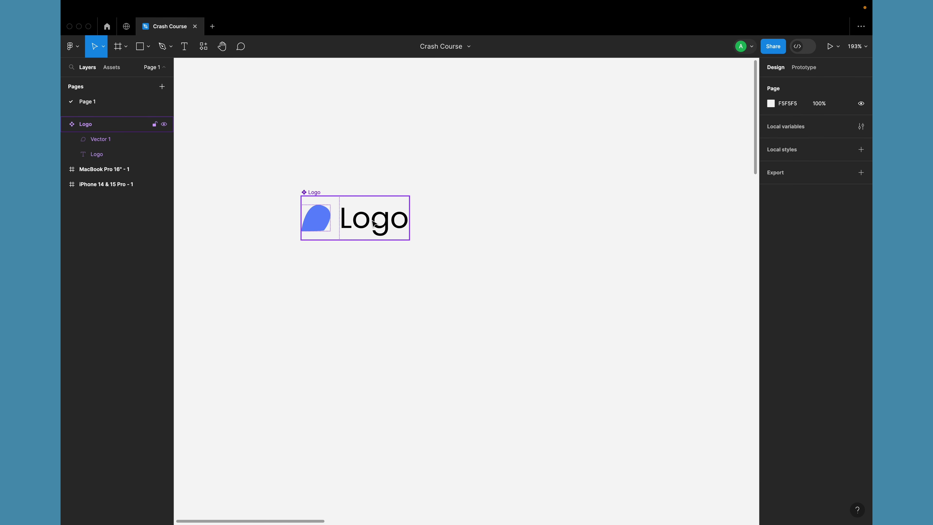
{"action": "double_click", "coordinate": [355, 228]}
{"action": "double_click", "coordinate": [373, 224]}
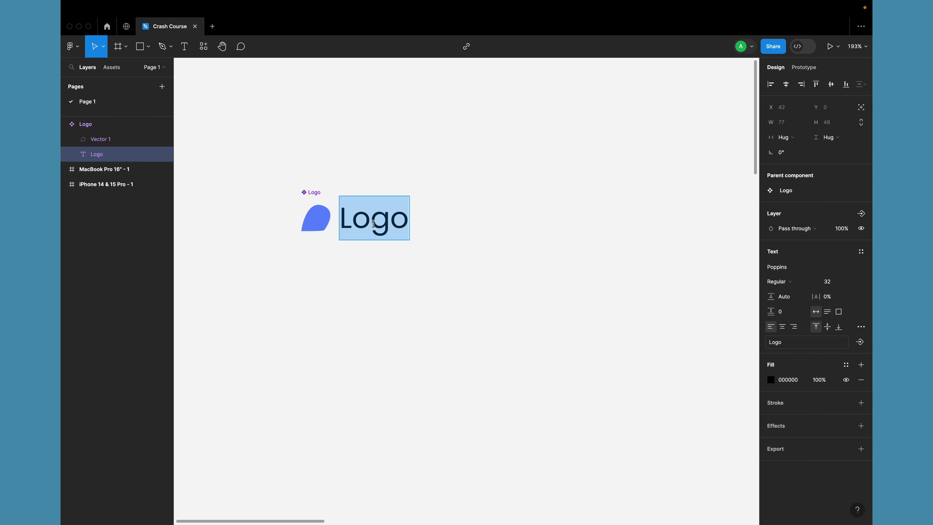
{"action": "left_click", "coordinate": [326, 306]}
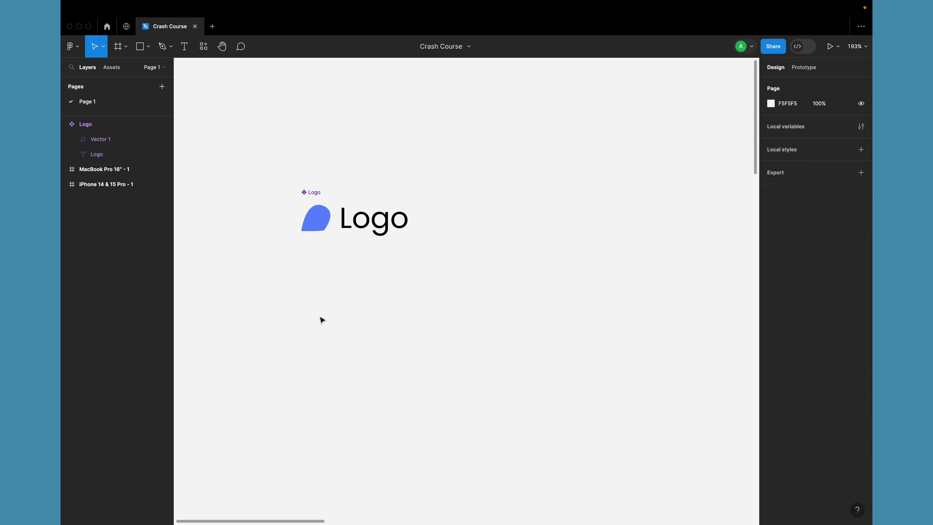
{"action": "scroll", "coordinate": [321, 318], "scroll_direction": "down", "scroll_amount": 5}
{"action": "scroll", "coordinate": [302, 176], "scroll_direction": "up", "scroll_amount": 5}
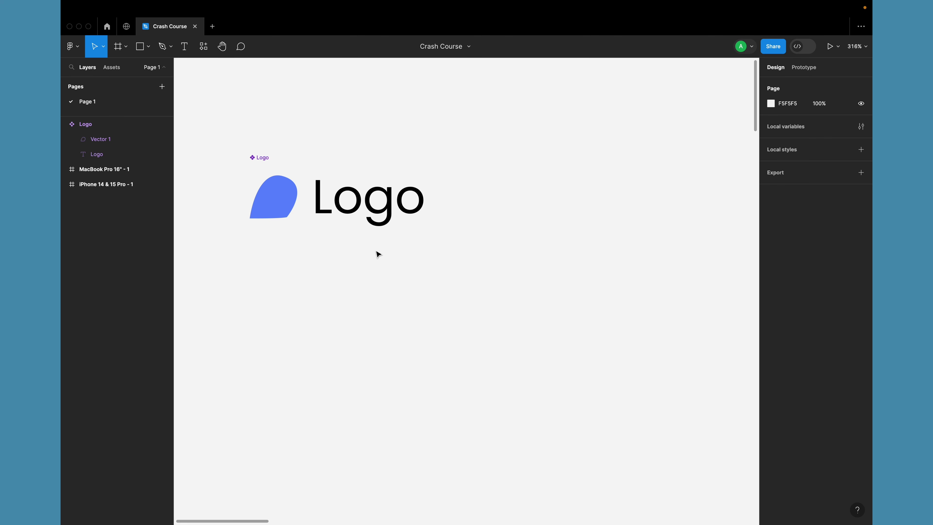
{"action": "scroll", "coordinate": [379, 253], "scroll_direction": "down", "scroll_amount": 3}
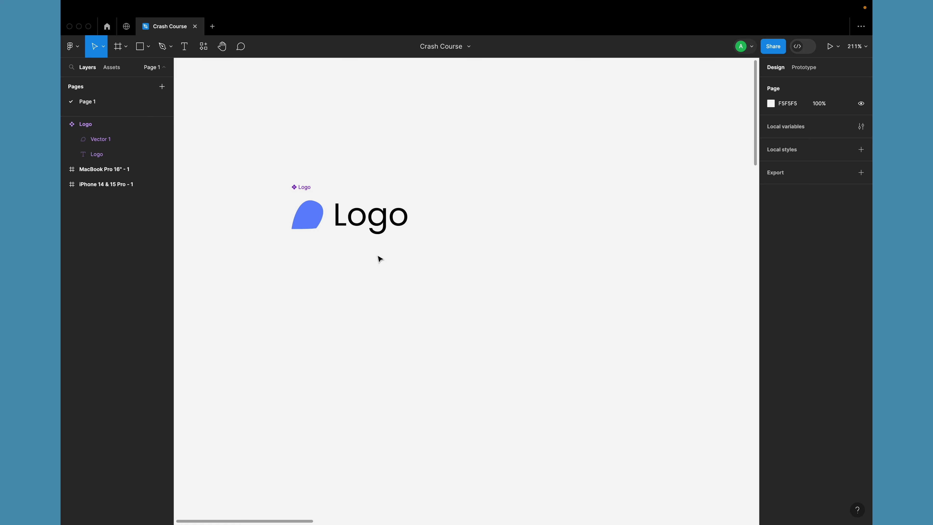
Step: Duplicate the Logo component as an instance below the original, at about X 2591, Y -1334
{"action": "left_click", "coordinate": [354, 217]}
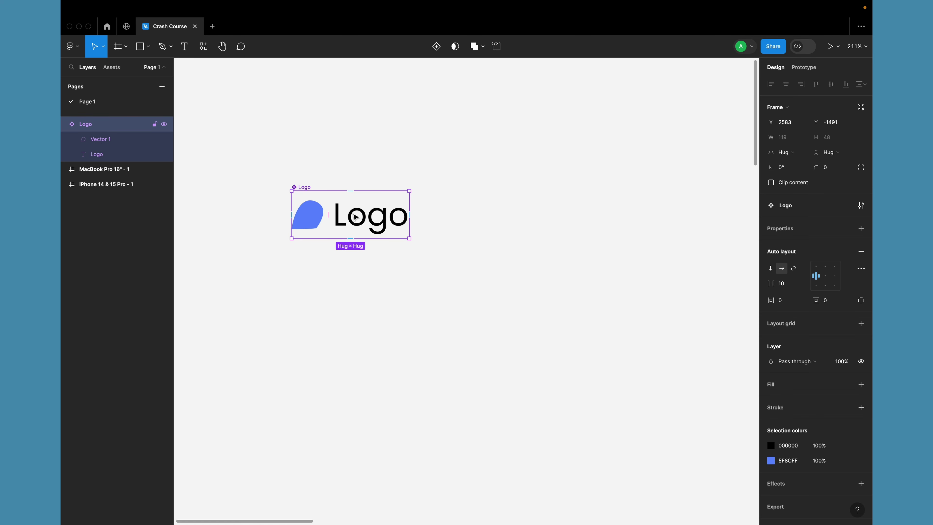
{"action": "left_click_drag", "start_coordinate": [354, 217], "coordinate": [368, 369]}
{"action": "scroll", "coordinate": [369, 369], "scroll_direction": "down", "scroll_amount": 10}
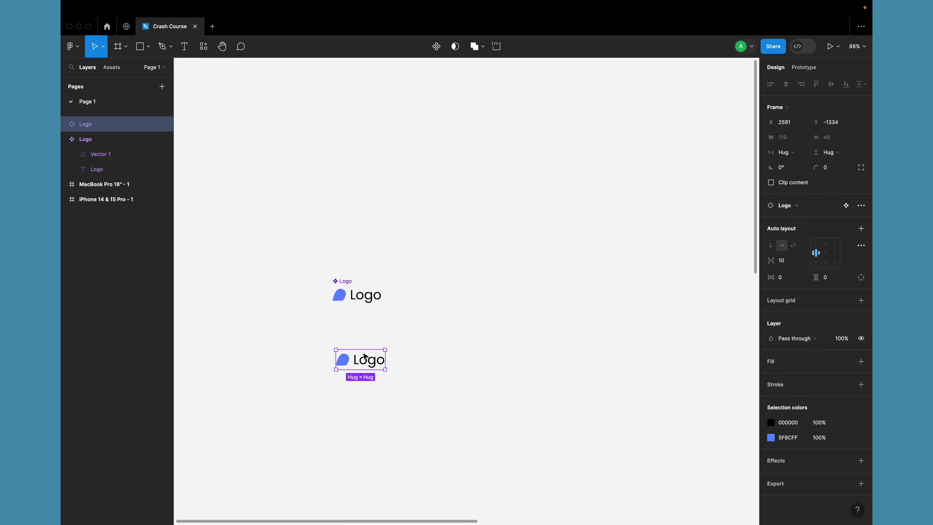
Step: Move the Logo instance into the iPhone 14 & 15 Pro frame and duplicate it into the MacBook Pro 16" frame at about X 317, Y 204
{"action": "left_click_drag", "start_coordinate": [264, 236], "coordinate": [323, 439]}
{"action": "scroll", "coordinate": [317, 251], "scroll_direction": "down", "scroll_amount": 2}
{"action": "scroll", "coordinate": [318, 250], "scroll_direction": "left", "scroll_amount": 2}
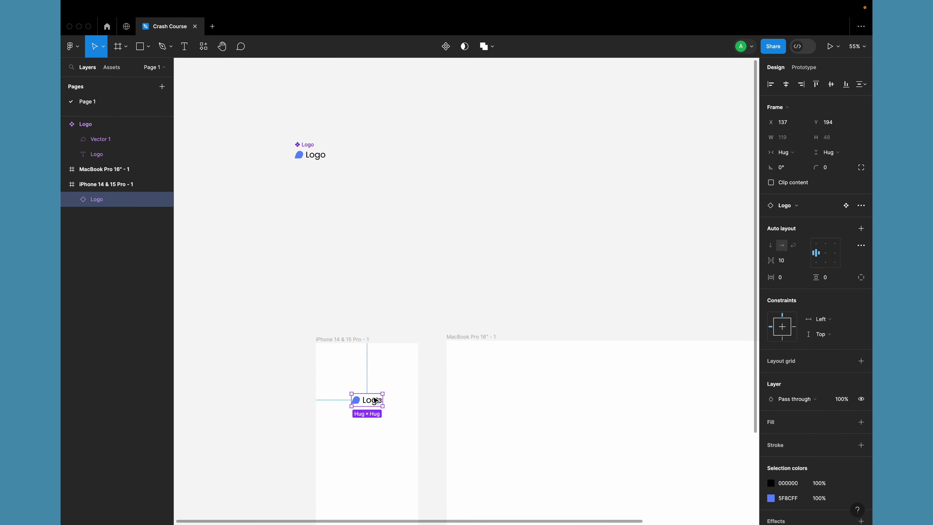
{"action": "left_click_drag", "start_coordinate": [378, 401], "coordinate": [556, 400]}
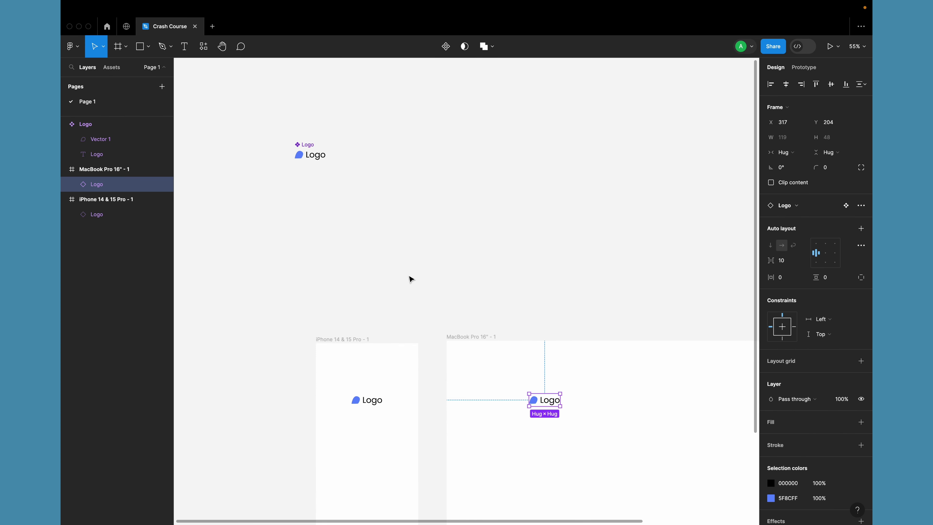
Step: Change the text inside the main Logo component to "Logo 1"
{"action": "double_click", "coordinate": [316, 155]}
{"action": "double_click", "coordinate": [320, 155]}
{"action": "type", "text": "Lo"}
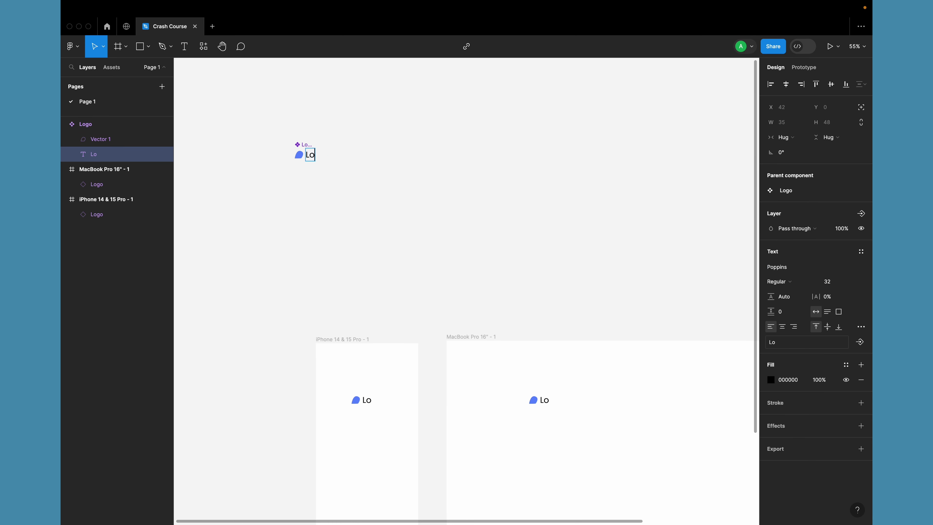
{"action": "type", "text": "go 1"}
{"action": "key", "text": "Escape"}
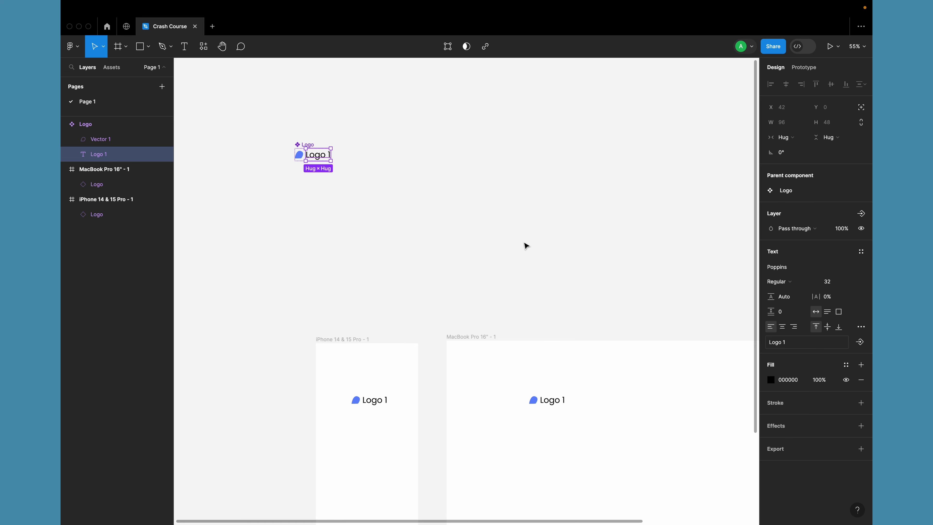
{"action": "left_click", "coordinate": [526, 245]}
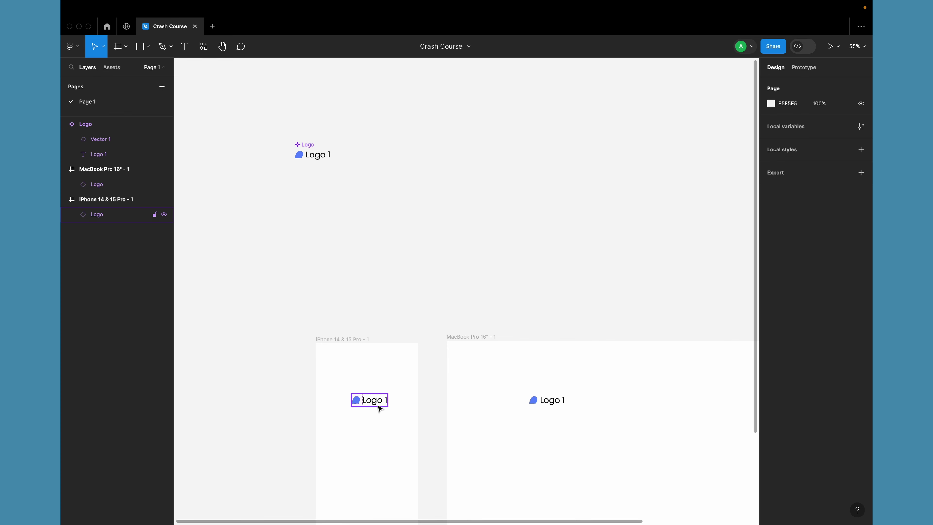
Step: Compare the Logo instances in the iPhone and MacBook frames with the main component
{"action": "left_click", "coordinate": [371, 408]}
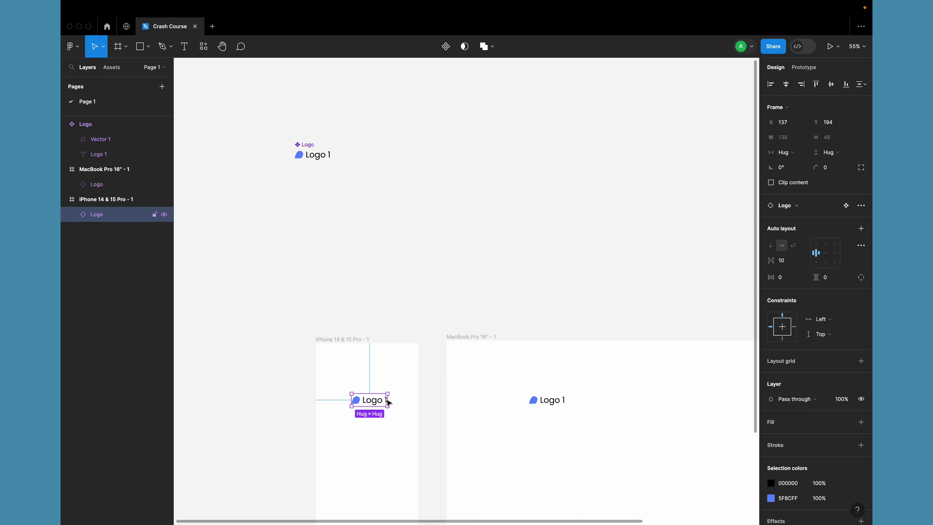
{"action": "left_click", "coordinate": [553, 404]}
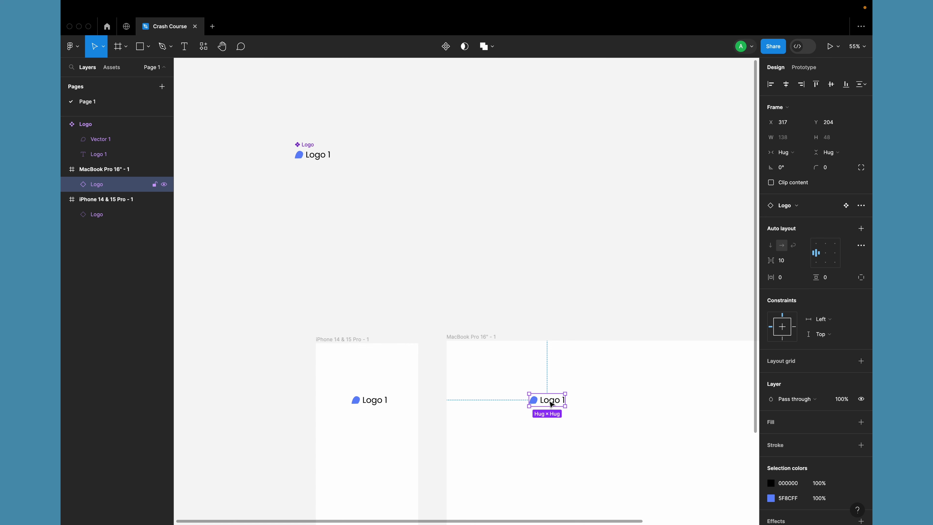
{"action": "left_click", "coordinate": [555, 305]}
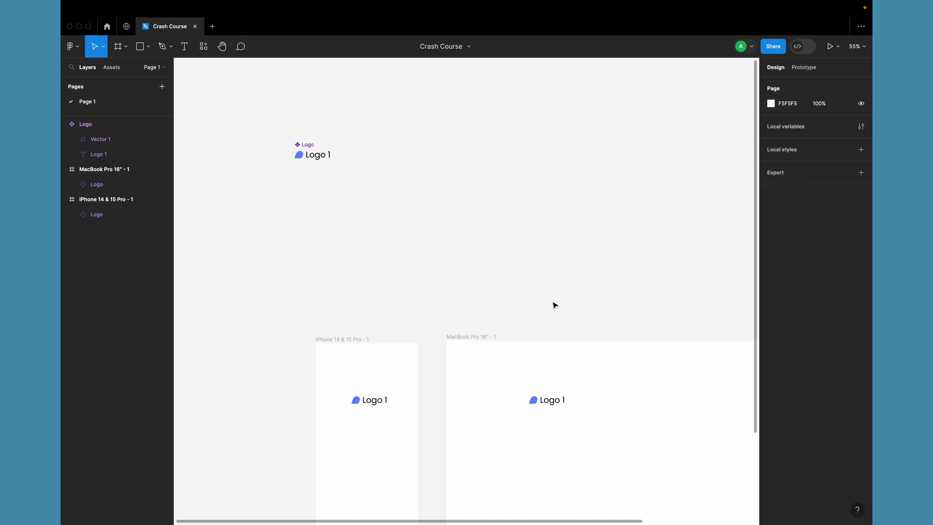
{"action": "scroll", "coordinate": [289, 157], "scroll_direction": "up", "scroll_amount": 5}
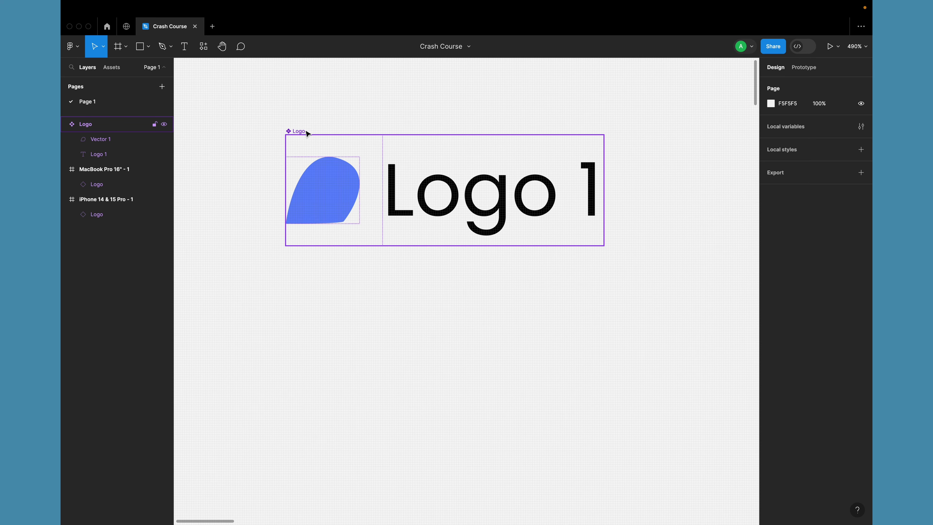
{"action": "scroll", "coordinate": [292, 195], "scroll_direction": "down", "scroll_amount": 5}
{"action": "scroll", "coordinate": [346, 247], "scroll_direction": "down", "scroll_amount": 3}
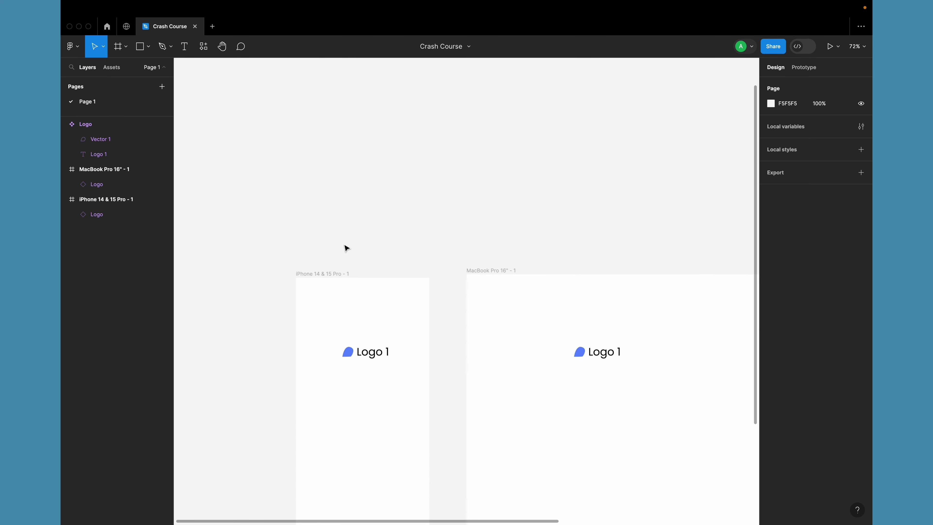
{"action": "scroll", "coordinate": [346, 246], "scroll_direction": "down", "scroll_amount": 2}
{"action": "scroll", "coordinate": [346, 246], "scroll_direction": "down", "scroll_amount": 1}
{"action": "scroll", "coordinate": [346, 246], "scroll_direction": "up", "scroll_amount": 5}
Step: Move the iPhone frame's Logo instance to about X 114, Y 176 and go to its main component
{"action": "left_click_drag", "start_coordinate": [356, 241], "coordinate": [339, 228]}
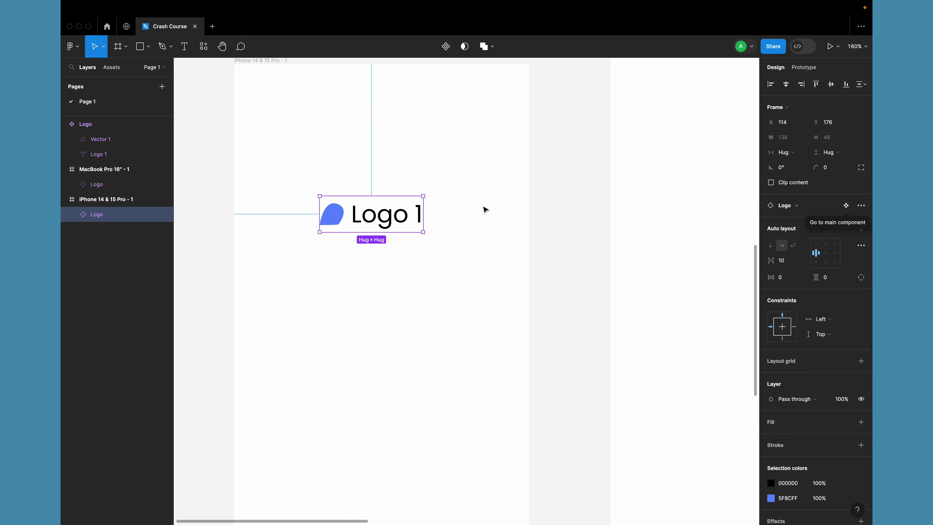
{"action": "right_click", "coordinate": [342, 215]}
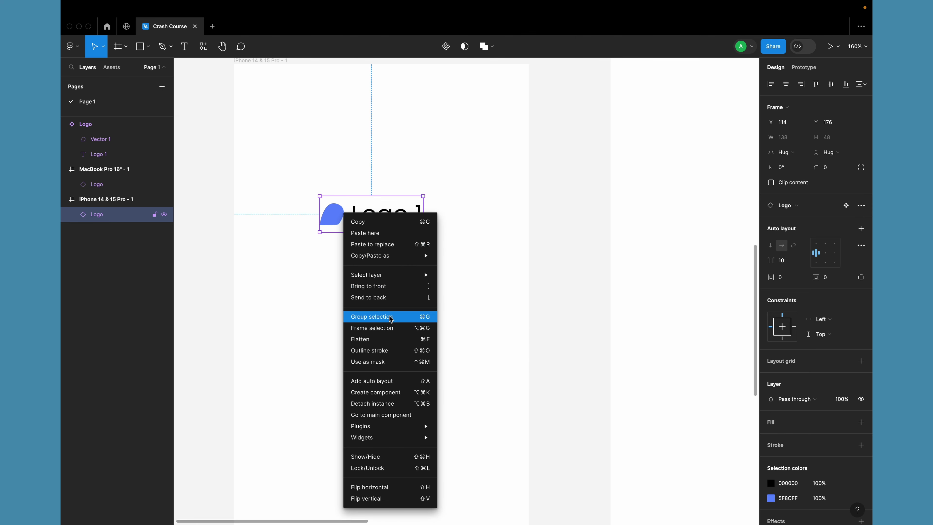
{"action": "left_click", "coordinate": [396, 415]}
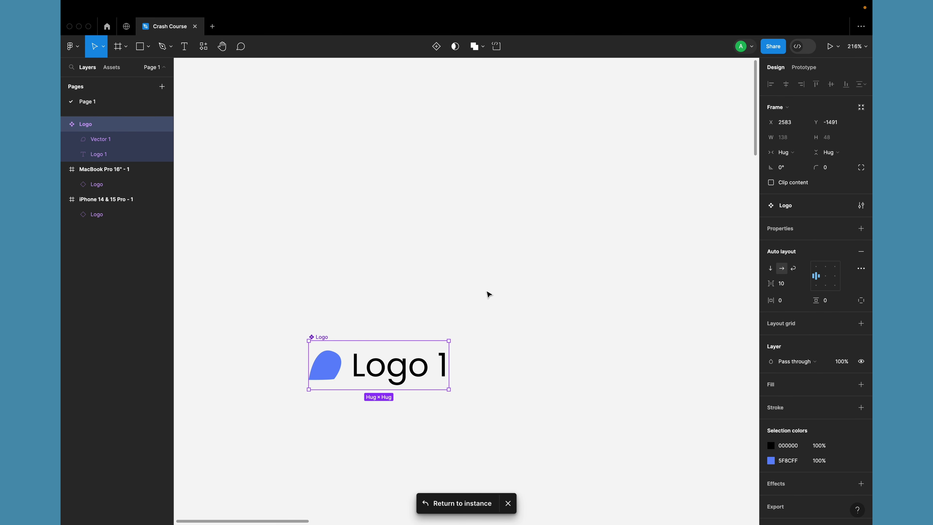
Step: Examine the main Logo component and the vector and text layers inside it
{"action": "left_click", "coordinate": [384, 386]}
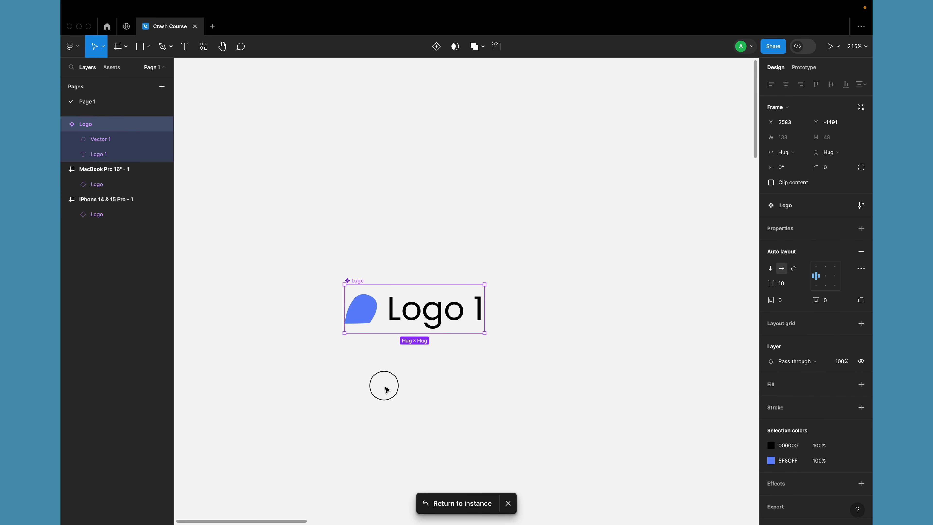
{"action": "left_click", "coordinate": [359, 281]}
{"action": "scroll", "coordinate": [470, 257], "scroll_direction": "down", "scroll_amount": 5}
{"action": "scroll", "coordinate": [470, 256], "scroll_direction": "right", "scroll_amount": 3}
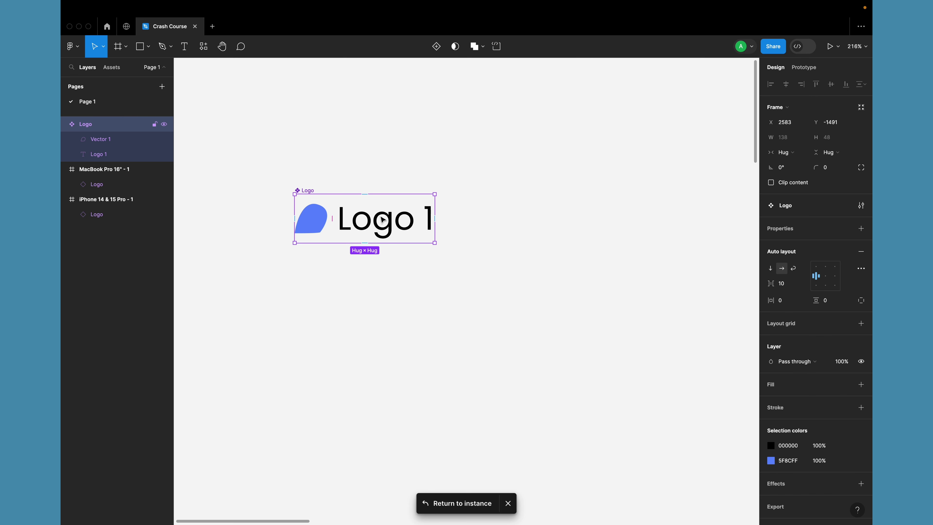
{"action": "left_click", "coordinate": [98, 155]}
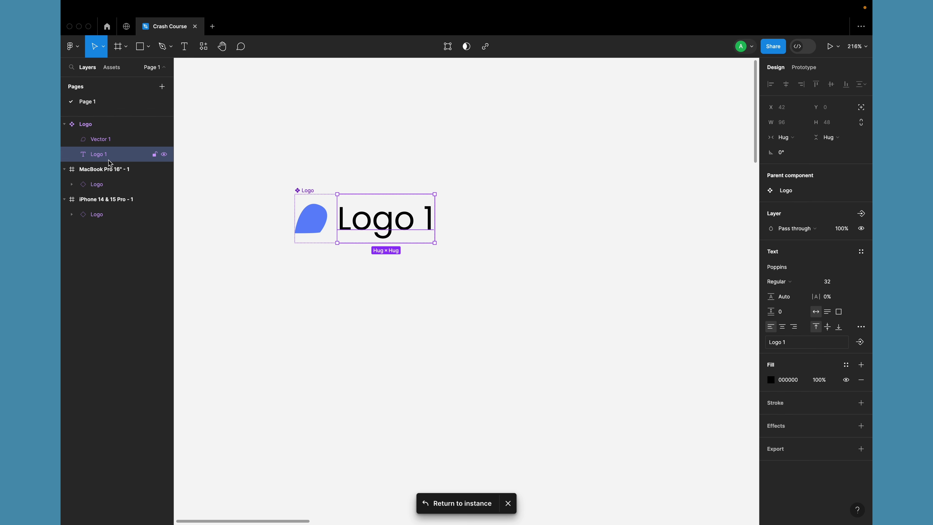
{"action": "left_click", "coordinate": [97, 146]}
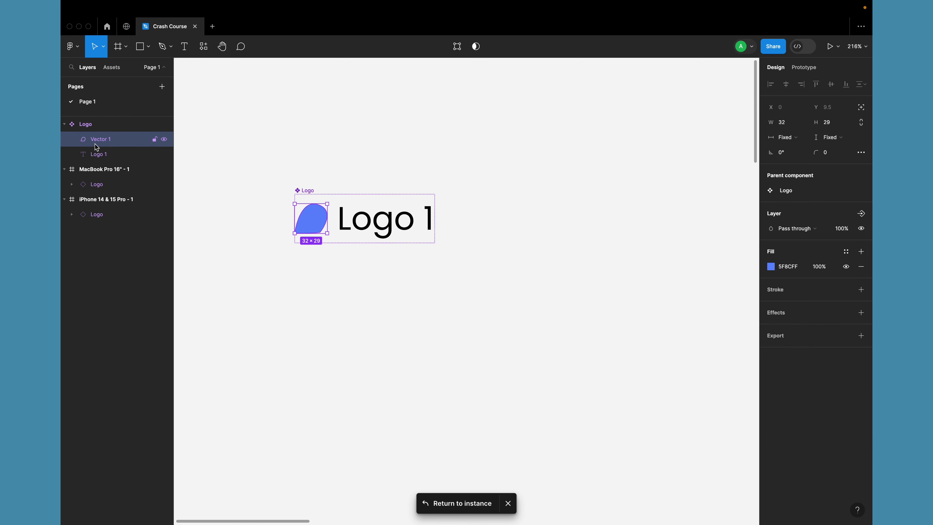
{"action": "left_click", "coordinate": [105, 160]}
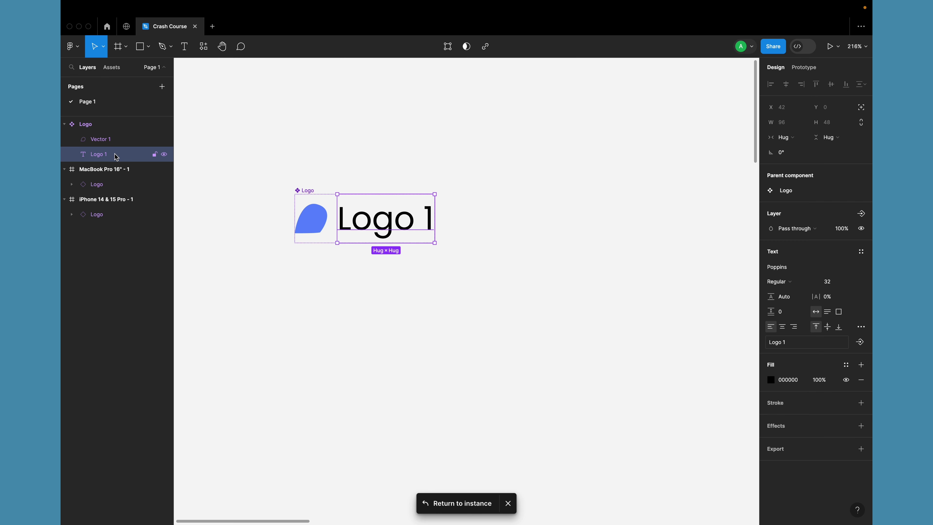
{"action": "left_click", "coordinate": [326, 216]}
Step: Create a text component property named "Product Name" with the value "Figma" from the Logo component's text layer
{"action": "left_click", "coordinate": [384, 219]}
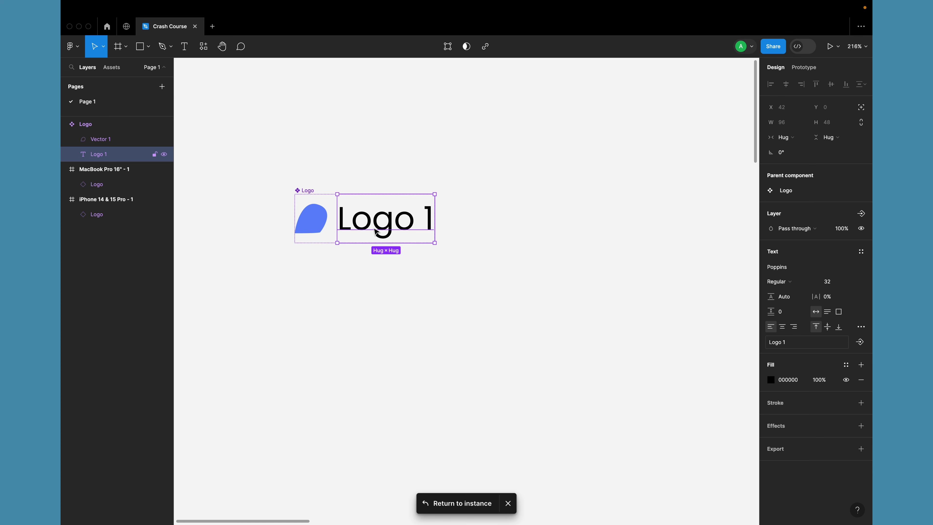
{"action": "left_click", "coordinate": [861, 343]}
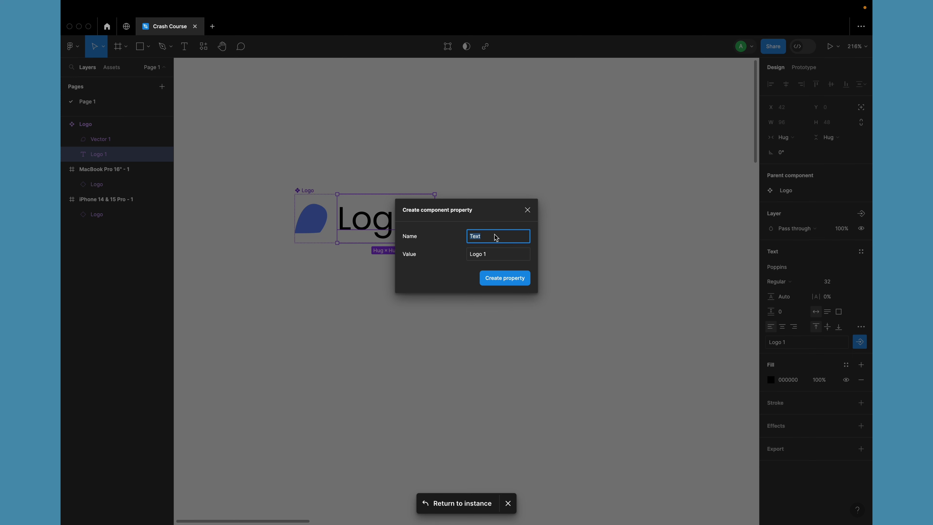
{"action": "type", "text": "Lo"}
{"action": "key", "text": "BackSpace"}
{"action": "type", "text": "Product Name"}
{"action": "left_click", "coordinate": [501, 258]}
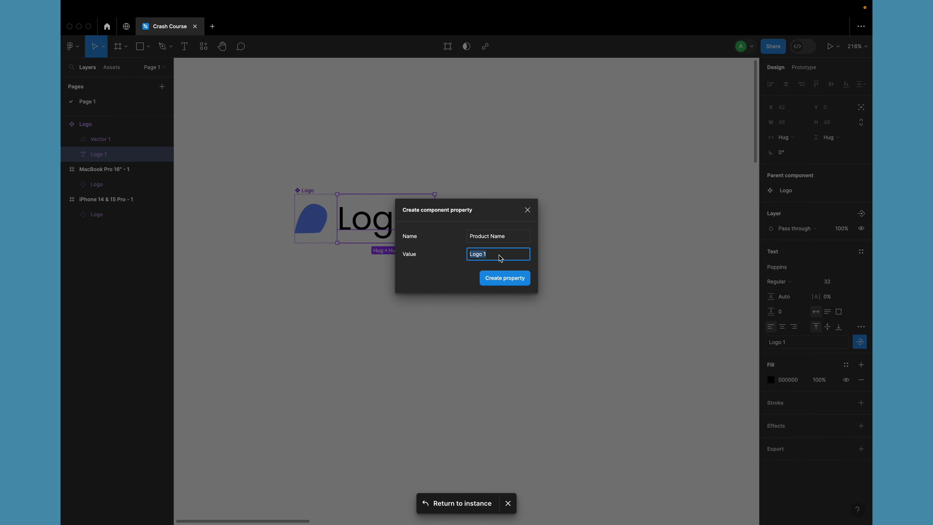
{"action": "type", "text": "Figma"}
{"action": "left_click", "coordinate": [499, 282]}
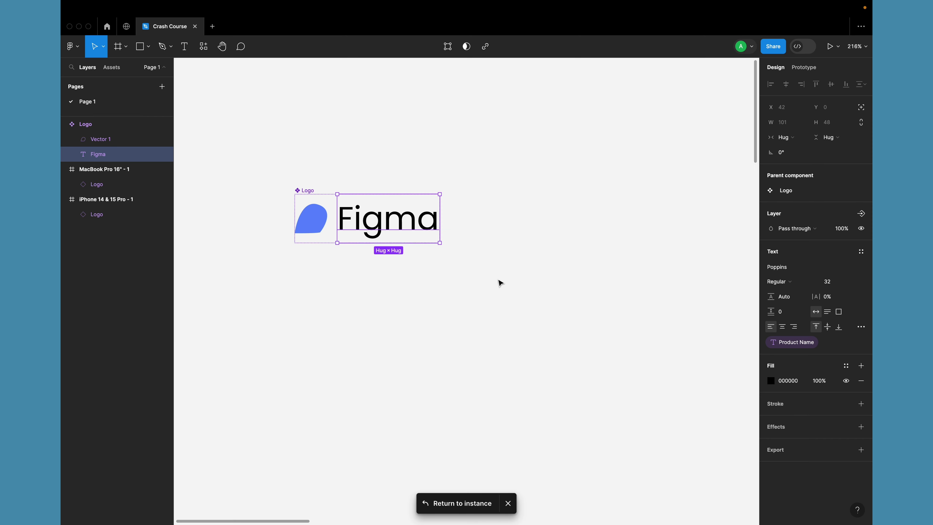
{"action": "left_click", "coordinate": [500, 283]}
Step: Set the iPhone frame's Logo instance Product Name to "Adobe XD" and move the instance to about X 97, Y 180
{"action": "scroll", "coordinate": [499, 283], "scroll_direction": "down", "scroll_amount": 15}
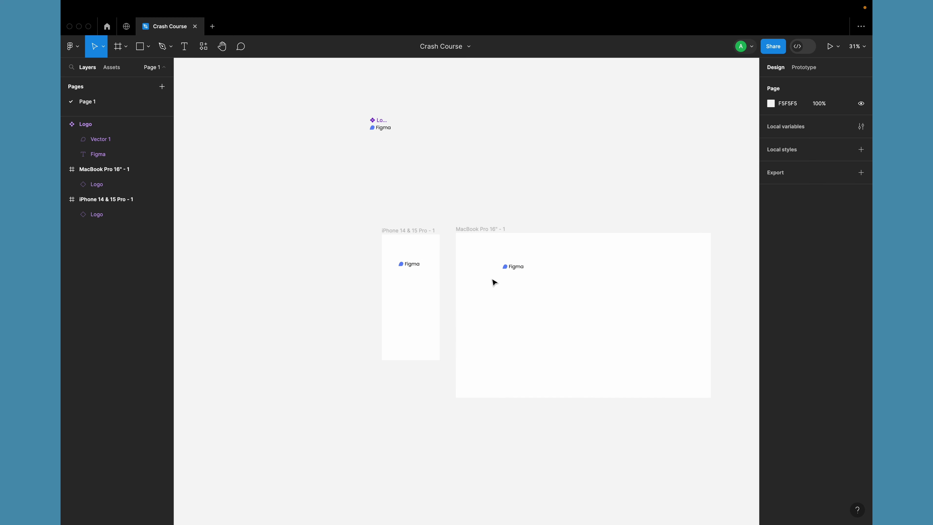
{"action": "left_click", "coordinate": [408, 267]}
{"action": "scroll", "coordinate": [407, 271], "scroll_direction": "up", "scroll_amount": 5}
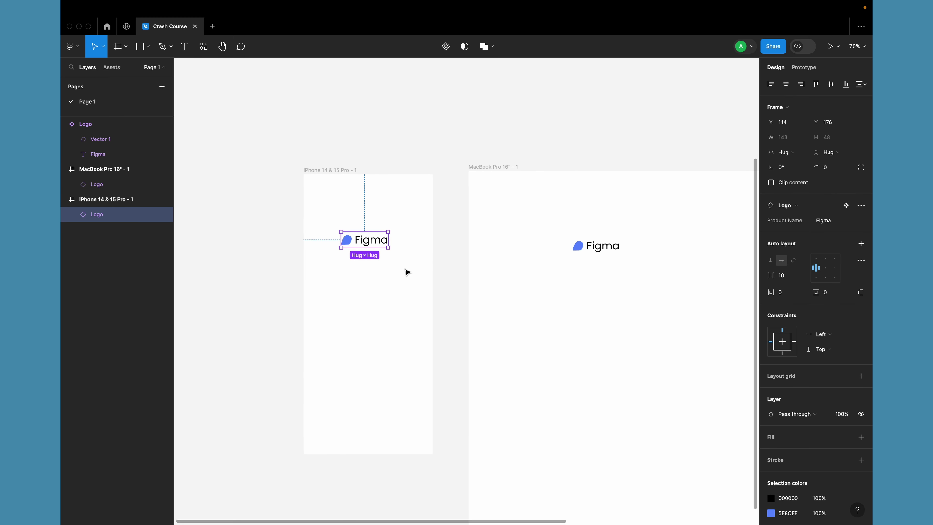
{"action": "left_click", "coordinate": [829, 225]}
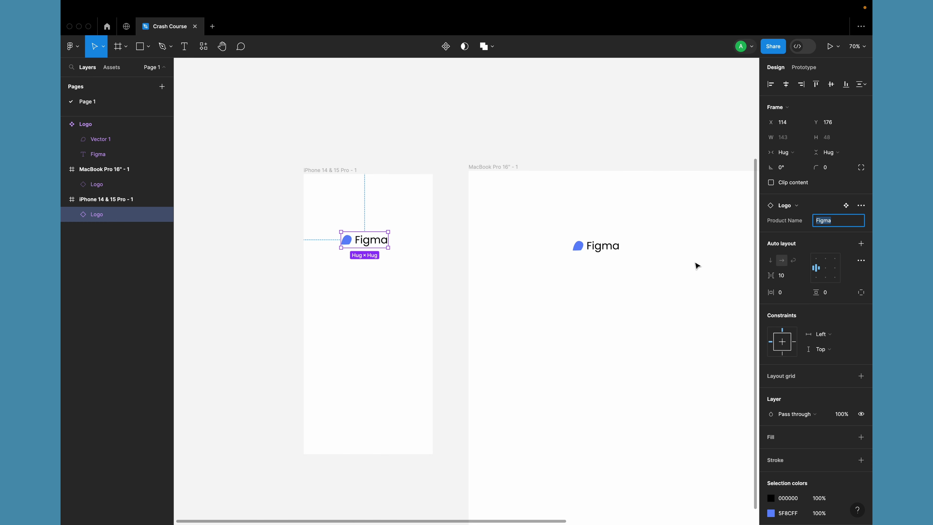
{"action": "type", "text": "Adobe XD"}
{"action": "key", "text": "Return"}
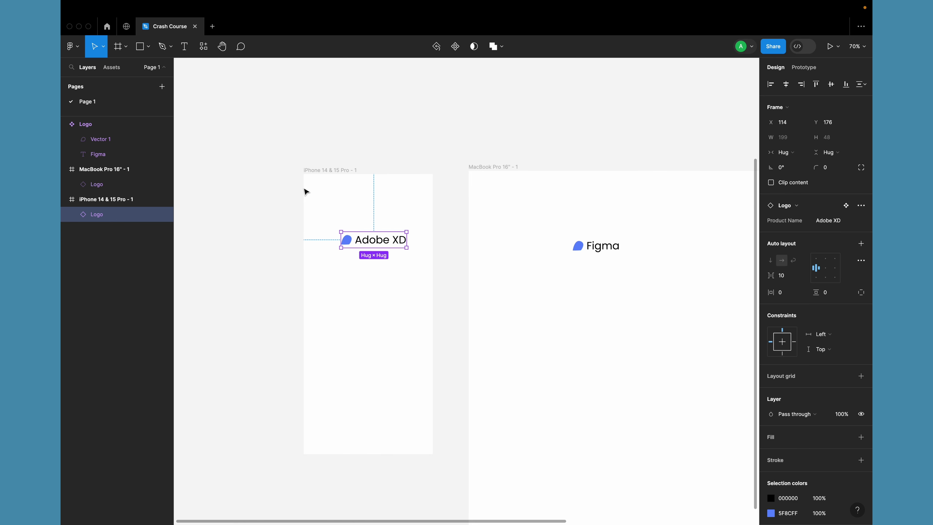
{"action": "mouse_move", "coordinate": [366, 238]}
{"action": "left_mouse_down"}
{"action": "mouse_move", "coordinate": [379, 236]}
{"action": "mouse_move", "coordinate": [362, 242]}
{"action": "left_mouse_up"}
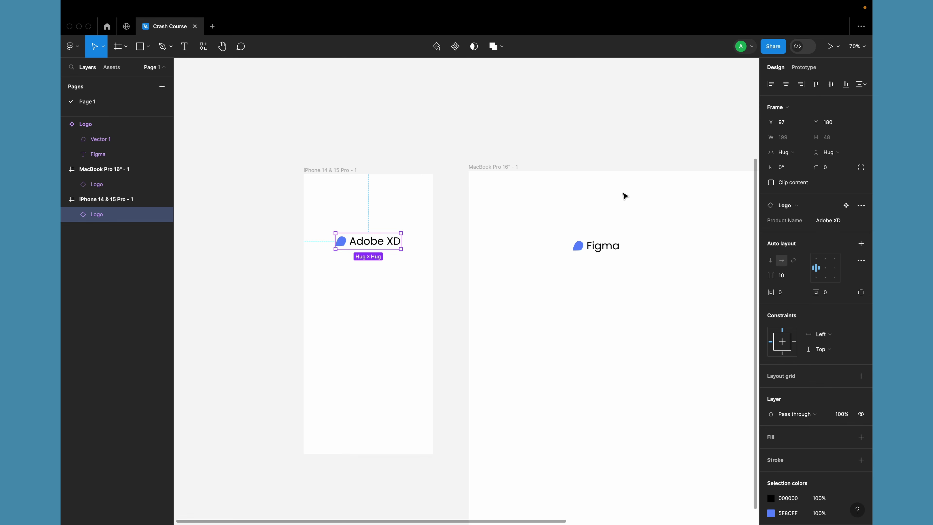
Step: Set the Product Name of the Logo instance in the MacBook Pro 16" frame to "Photoshop"
{"action": "left_click", "coordinate": [597, 251]}
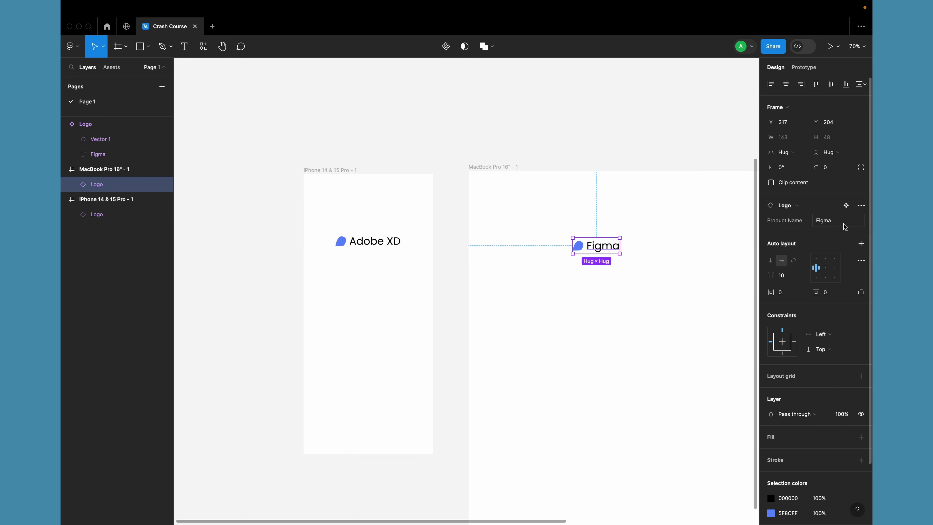
{"action": "left_click", "coordinate": [831, 226]}
{"action": "type", "text": "Photoshop"}
{"action": "key", "text": "Return"}
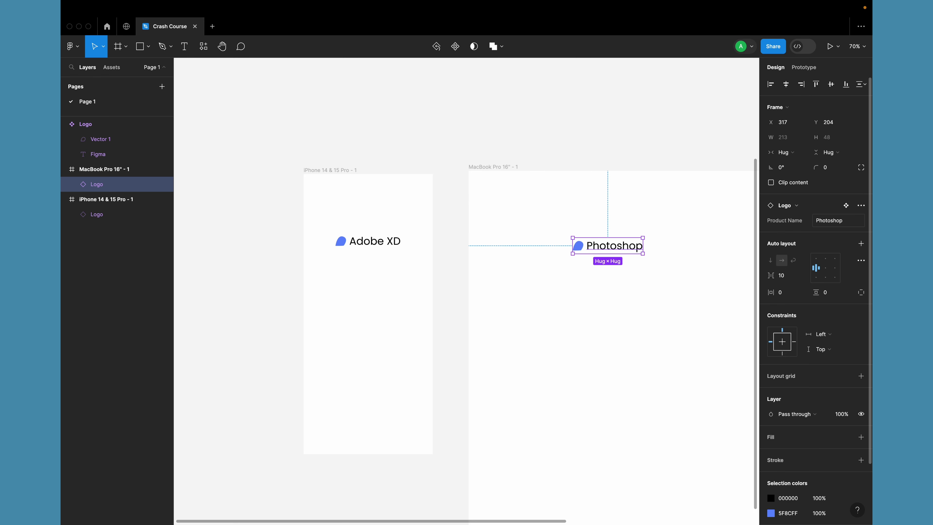
{"action": "left_click", "coordinate": [530, 256]}
Step: Duplicate the Photoshop instance straight below at about X 317, Y 384 and set the copy's Product Name to "Illustrator"
{"action": "left_click_drag", "start_coordinate": [586, 254], "coordinate": [587, 318]}
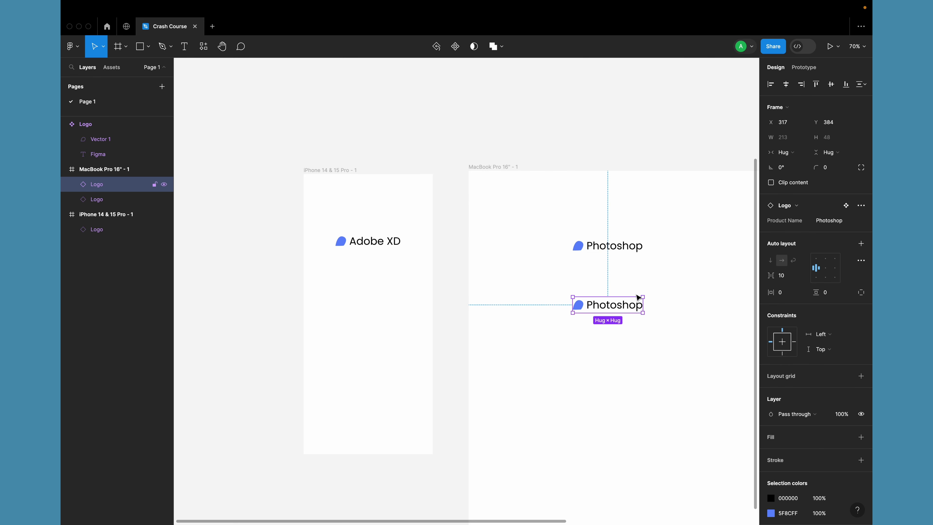
{"action": "left_click", "coordinate": [836, 221]}
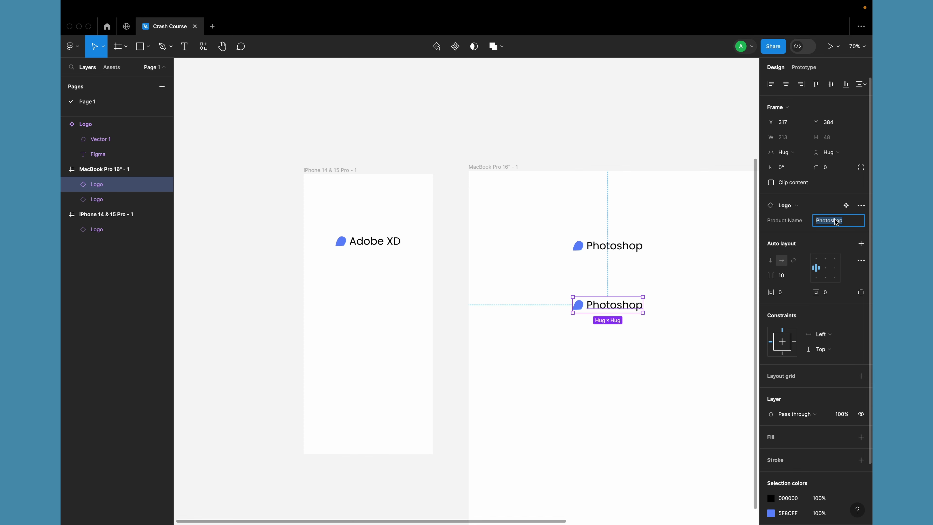
{"action": "type", "text": "Illustrator"}
{"action": "key", "text": "Return"}
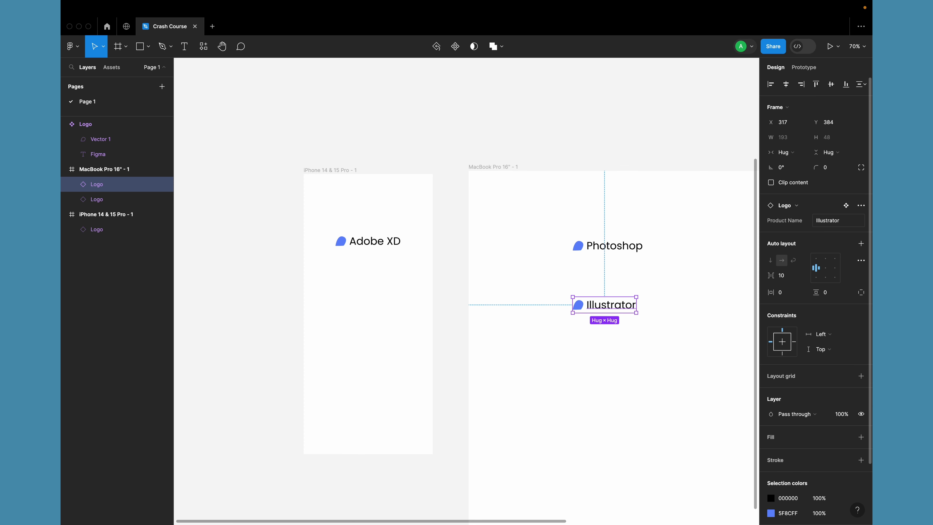
{"action": "left_click", "coordinate": [594, 117]}
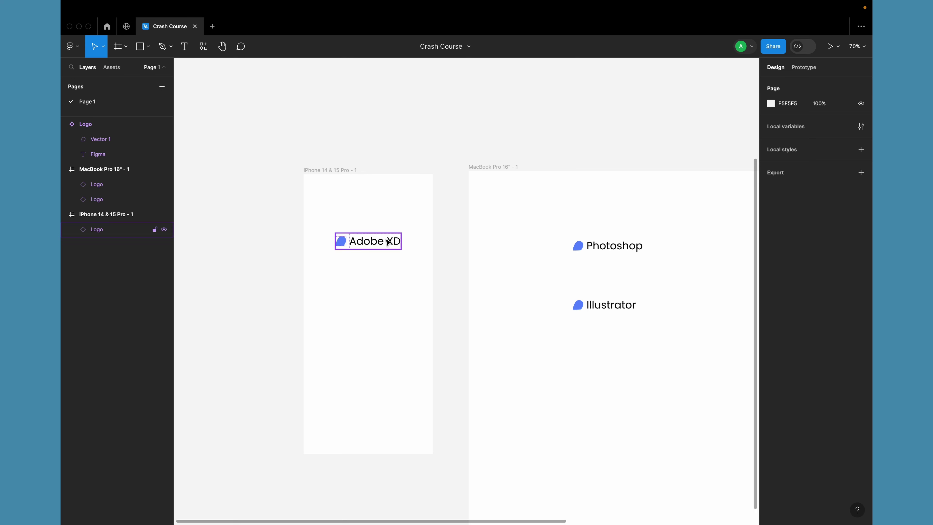
Step: Move the Adobe XD instance into the upper-left corner of the iPhone frame, at about X 25, Y 22
{"action": "scroll", "coordinate": [387, 242], "scroll_direction": "down", "scroll_amount": 5}
{"action": "scroll", "coordinate": [368, 219], "scroll_direction": "up", "scroll_amount": 8}
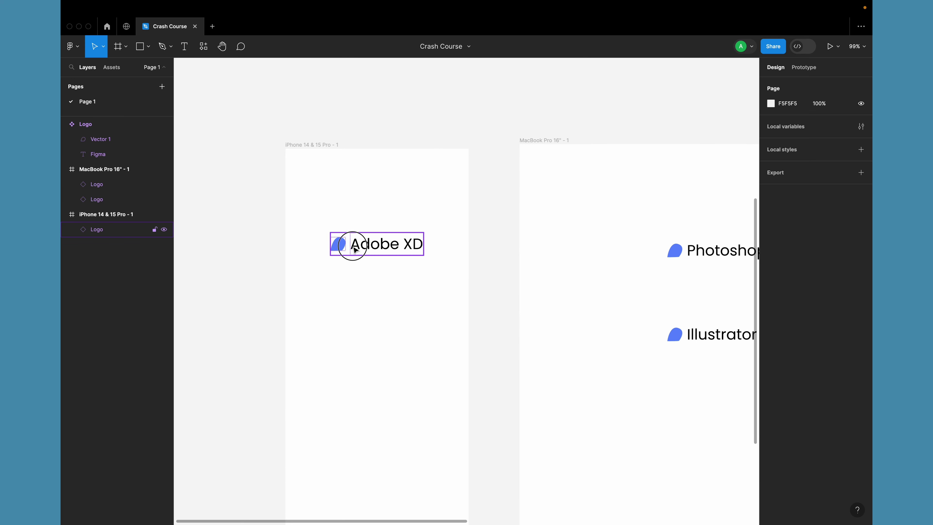
{"action": "left_click_drag", "start_coordinate": [350, 246], "coordinate": [321, 176]}
{"action": "scroll", "coordinate": [321, 175], "scroll_direction": "up", "scroll_amount": 5}
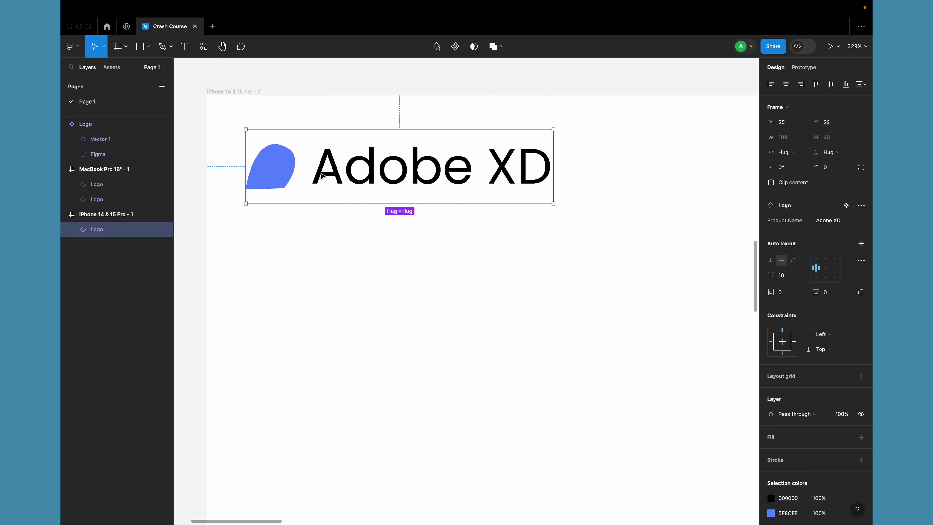
{"action": "scroll", "coordinate": [373, 220], "scroll_direction": "down", "scroll_amount": 5}
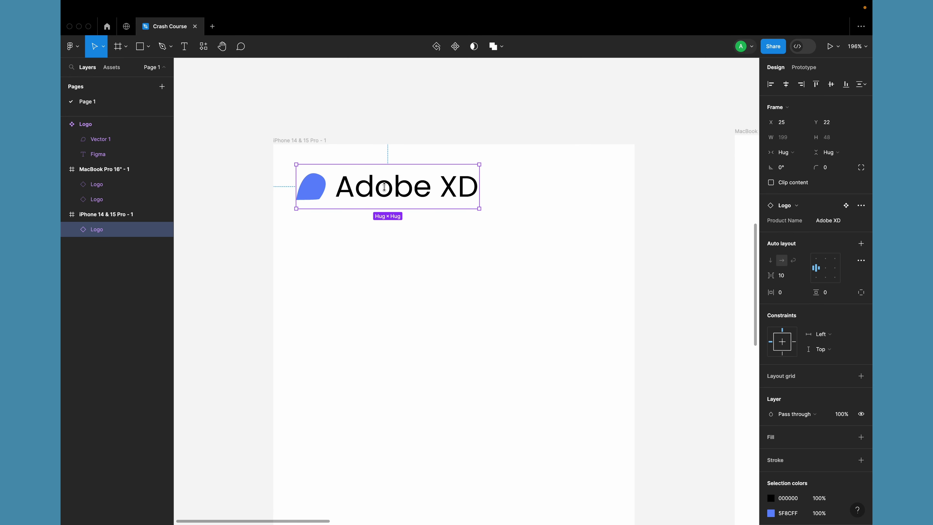
{"action": "scroll", "coordinate": [388, 279], "scroll_direction": "down", "scroll_amount": 2}
{"action": "scroll", "coordinate": [389, 276], "scroll_direction": "right", "scroll_amount": 2}
{"action": "scroll", "coordinate": [388, 276], "scroll_direction": "up", "scroll_amount": 1}
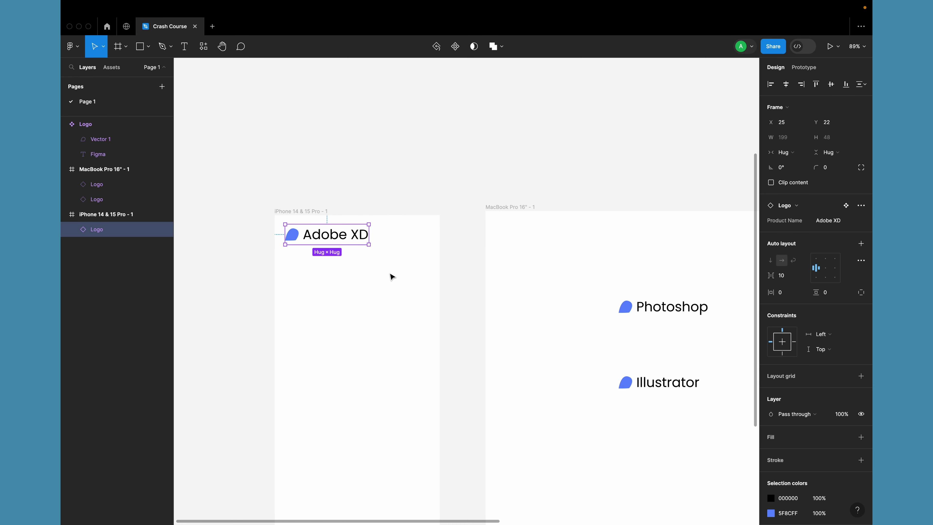
Step: Delete the Photoshop and Illustrator Logo instances from the MacBook Pro 16" frame
{"action": "left_click", "coordinate": [671, 310]}
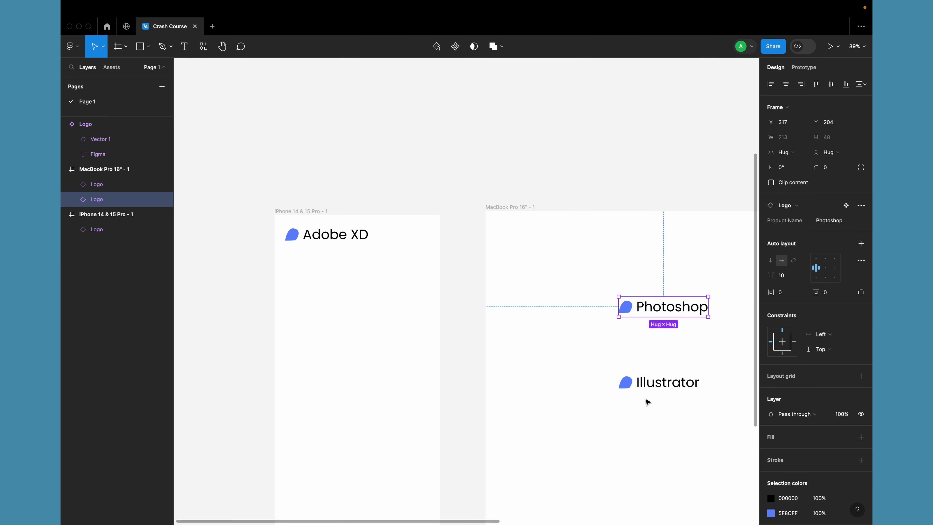
{"action": "left_click", "coordinate": [650, 385], "text": "shift"}
{"action": "key", "text": "Delete"}
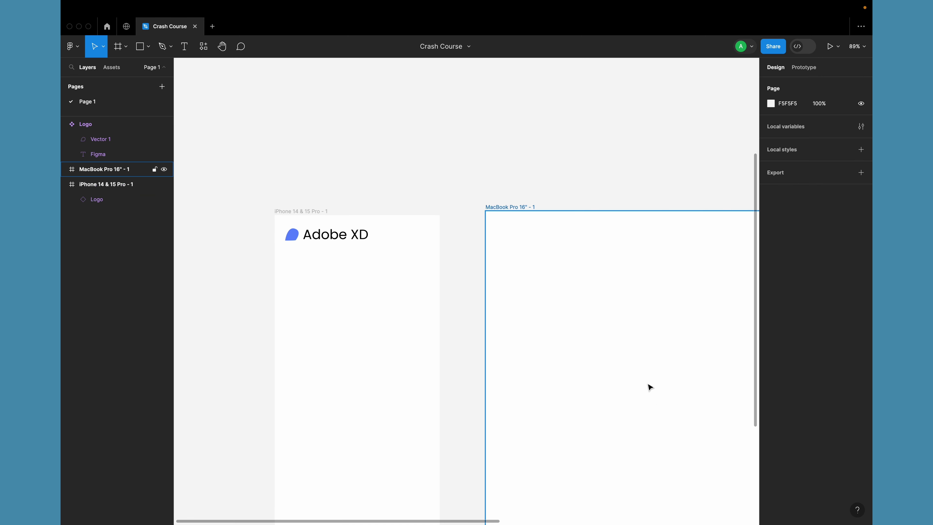
Step: Set the Product Name of the Logo instance in the iPhone frame to "Figma"
{"action": "left_click", "coordinate": [311, 244]}
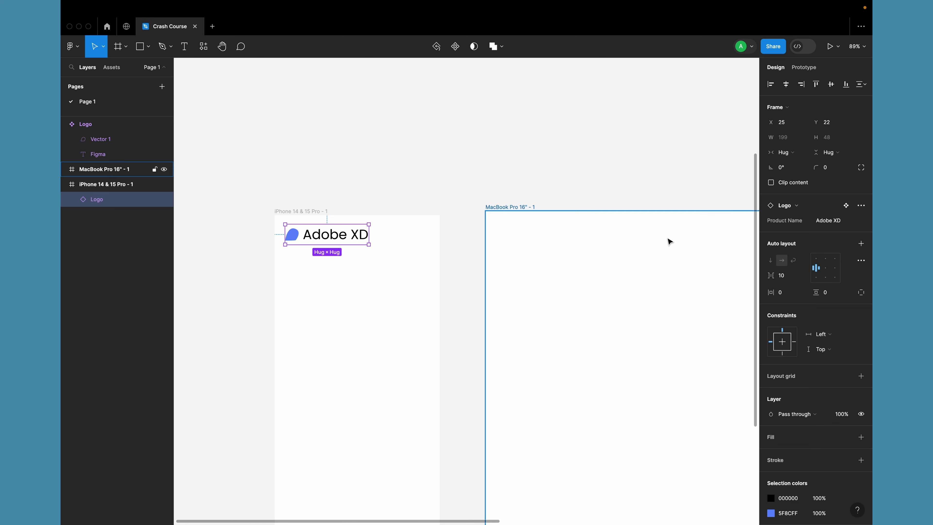
{"action": "left_click", "coordinate": [830, 223]}
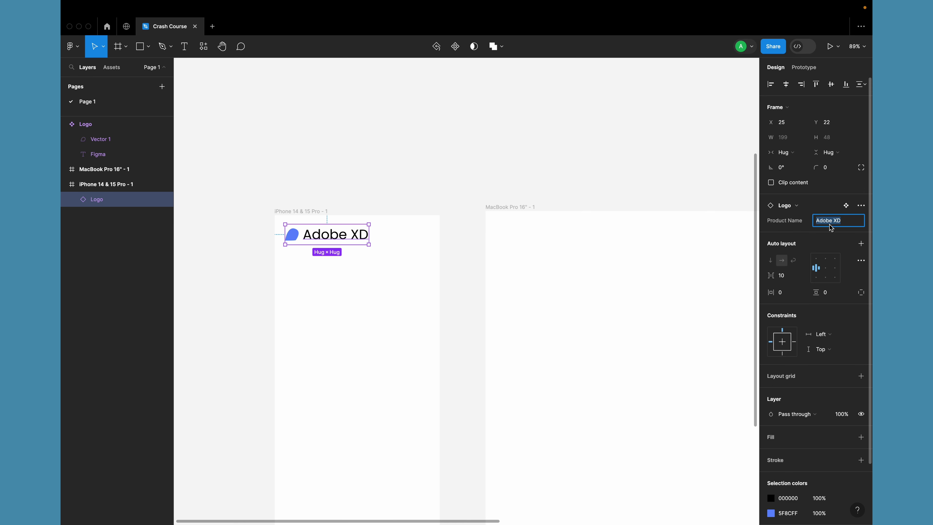
{"action": "type", "text": "Figma"}
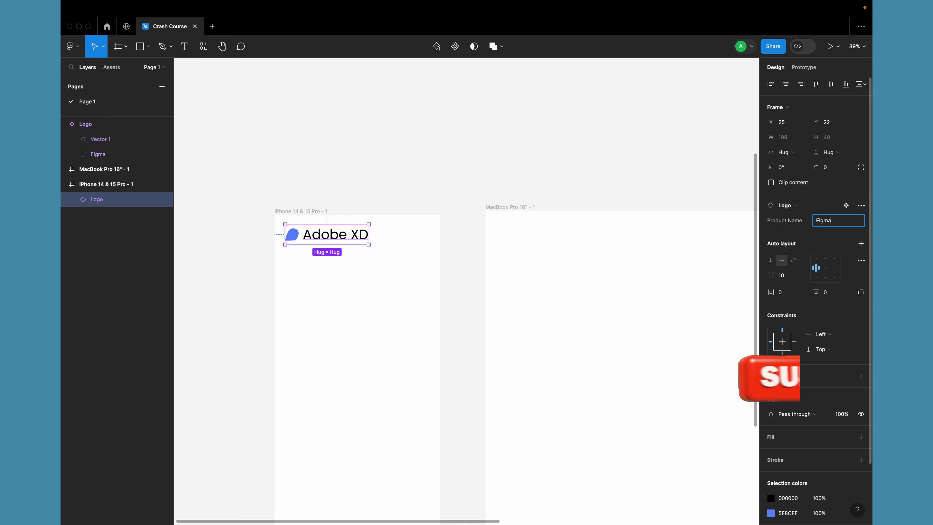
{"action": "left_click", "coordinate": [622, 161]}
{"action": "left_click", "coordinate": [312, 234]}
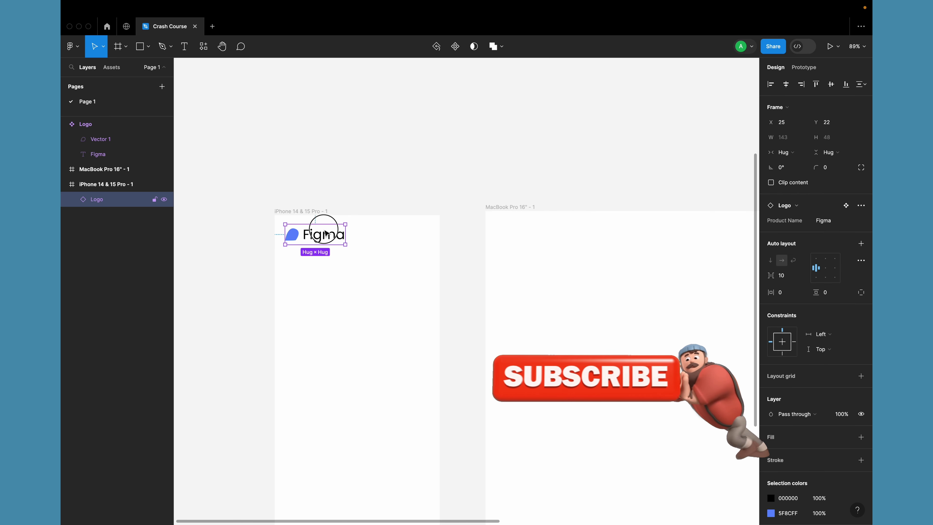
{"action": "left_click", "coordinate": [338, 199]}
Step: Add a text layer on the empty canvas beside the main Logo component with the lines "Logo" and "Menu Item"
{"action": "scroll", "coordinate": [371, 141], "scroll_direction": "down", "scroll_amount": 10}
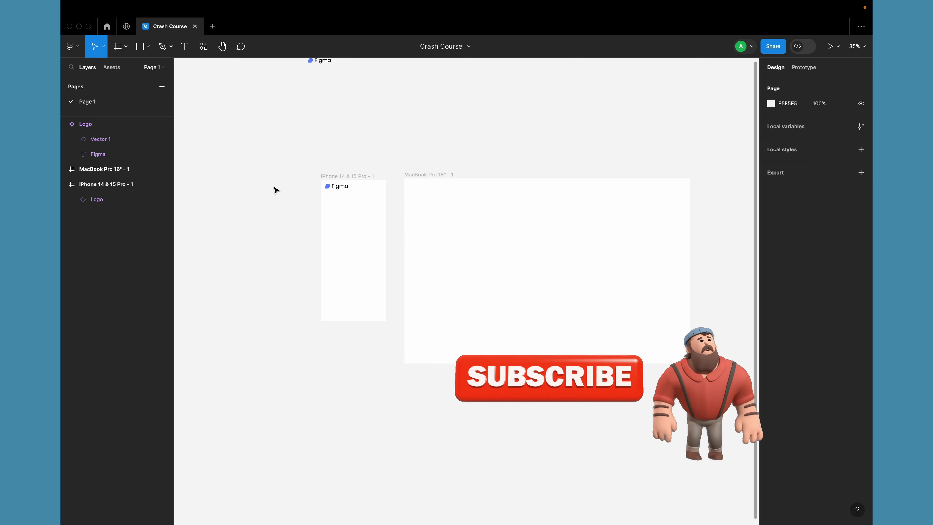
{"action": "scroll", "coordinate": [335, 101], "scroll_direction": "up", "scroll_amount": 5}
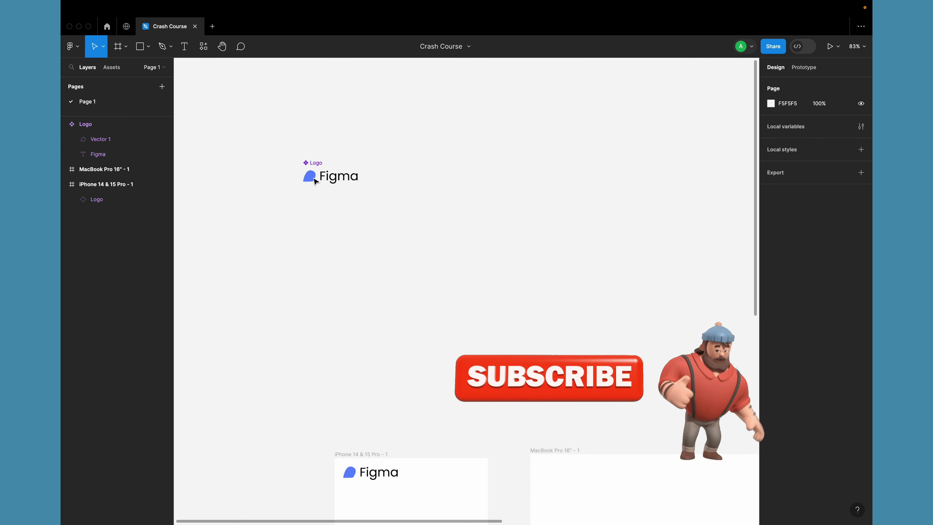
{"action": "scroll", "coordinate": [306, 249], "scroll_direction": "left", "scroll_amount": 5}
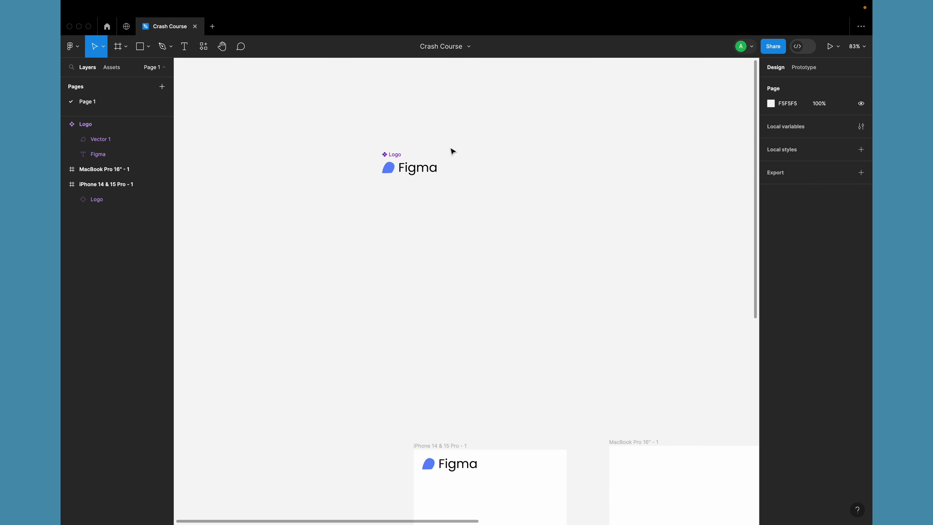
{"action": "scroll", "coordinate": [329, 189], "scroll_direction": "up", "scroll_amount": 4}
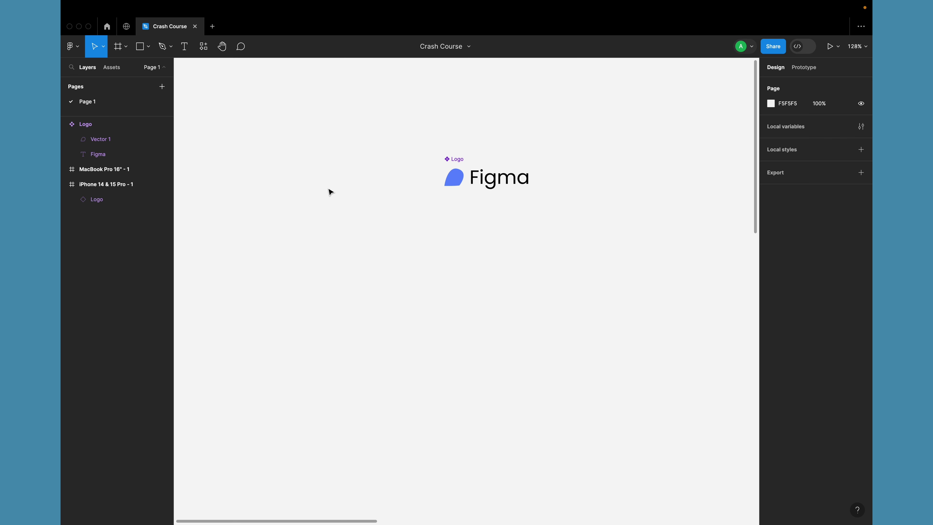
{"action": "left_click", "coordinate": [185, 48]}
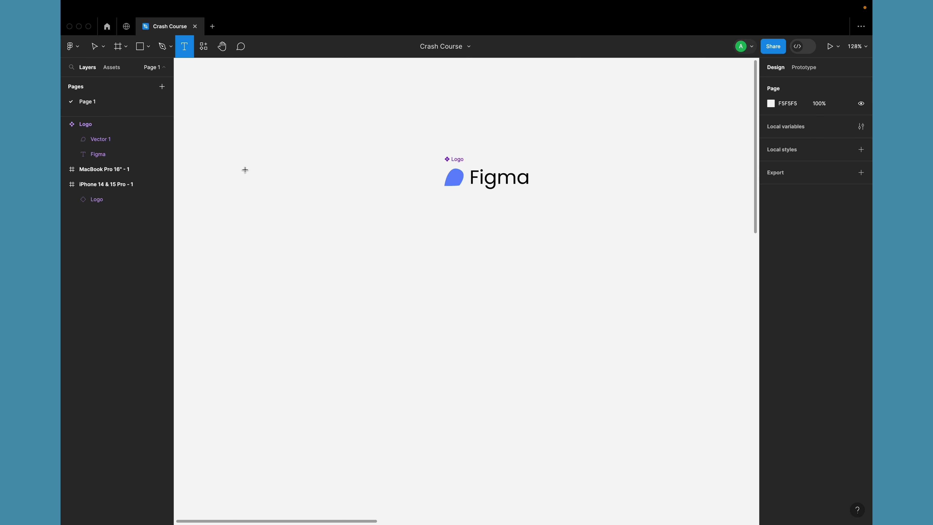
{"action": "left_click", "coordinate": [258, 178]}
{"action": "type", "text": "Logo"}
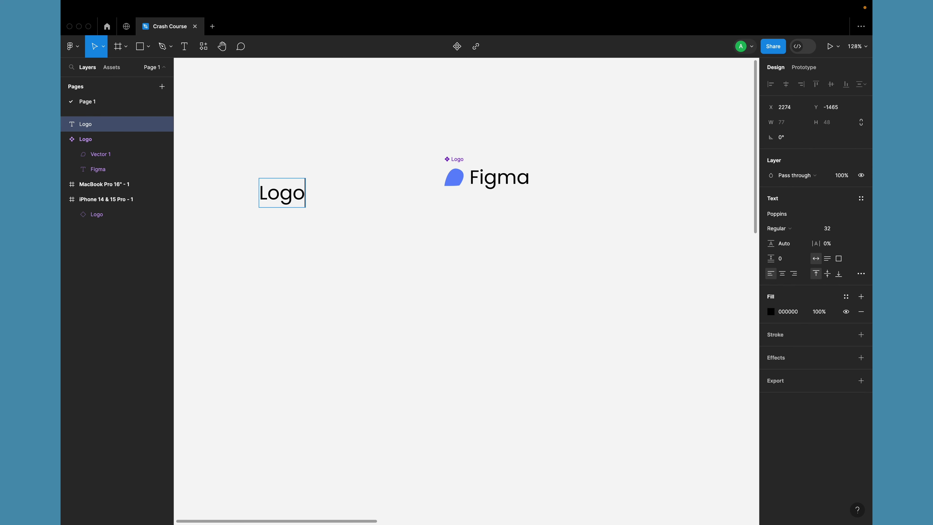
{"action": "key", "text": "Return"}
{"action": "type", "text": "Menu Item"}
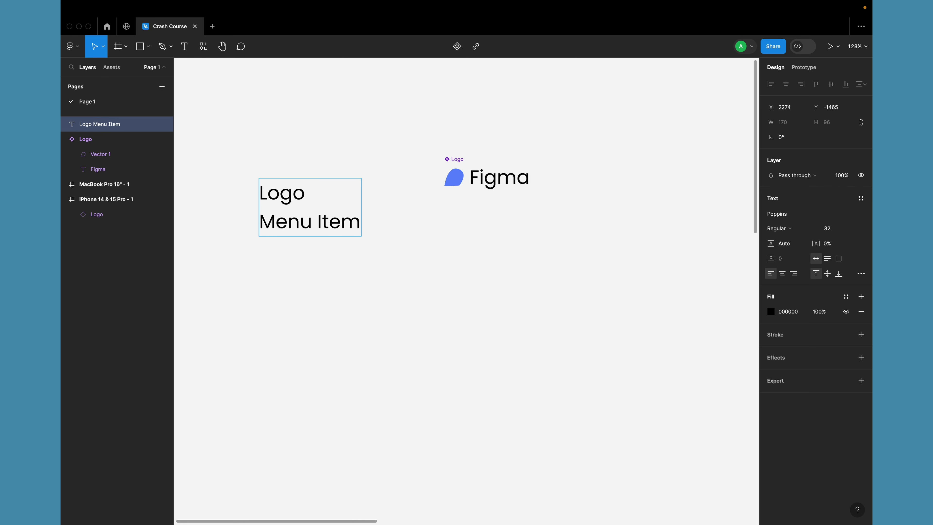
Step: Extend the text list with the lines "Profile Icon", "Notification Icon" and "Menu Icon" and finish editing it
{"action": "key", "text": "Return"}
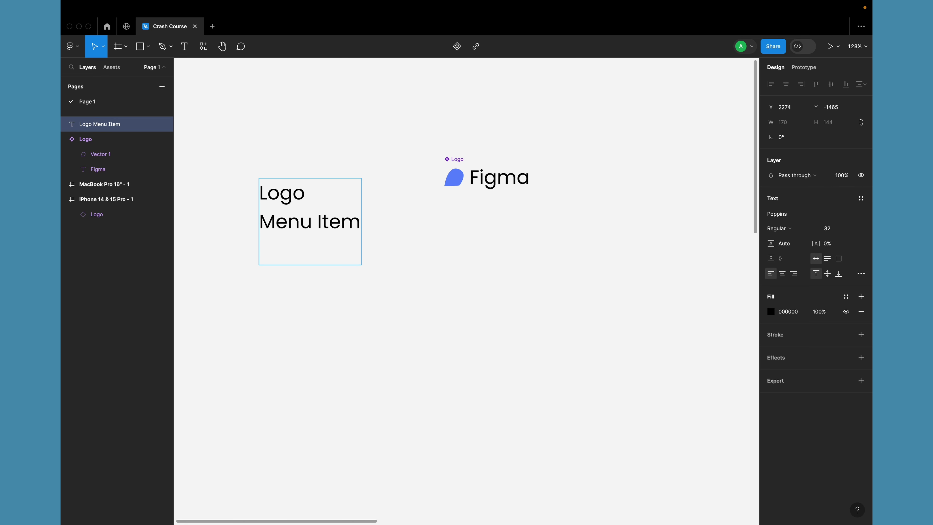
{"action": "type", "text": "Profi"}
{"action": "type", "text": "le "}
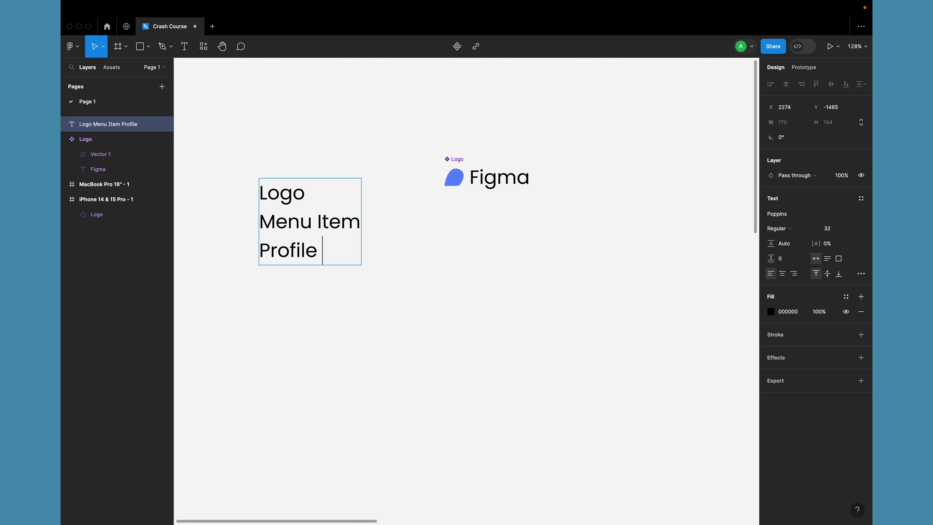
{"action": "type", "text": "Icon"}
{"action": "key", "text": "Return"}
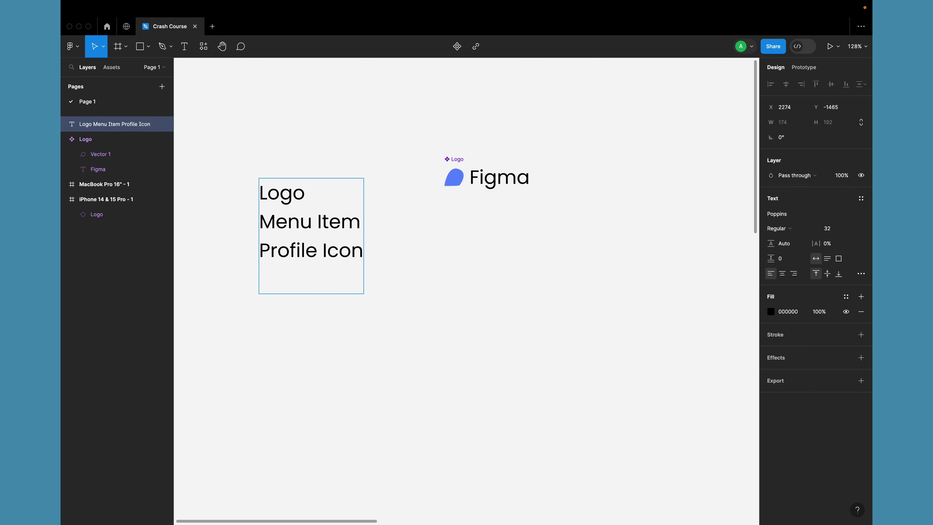
{"action": "type", "text": "Notificatio"}
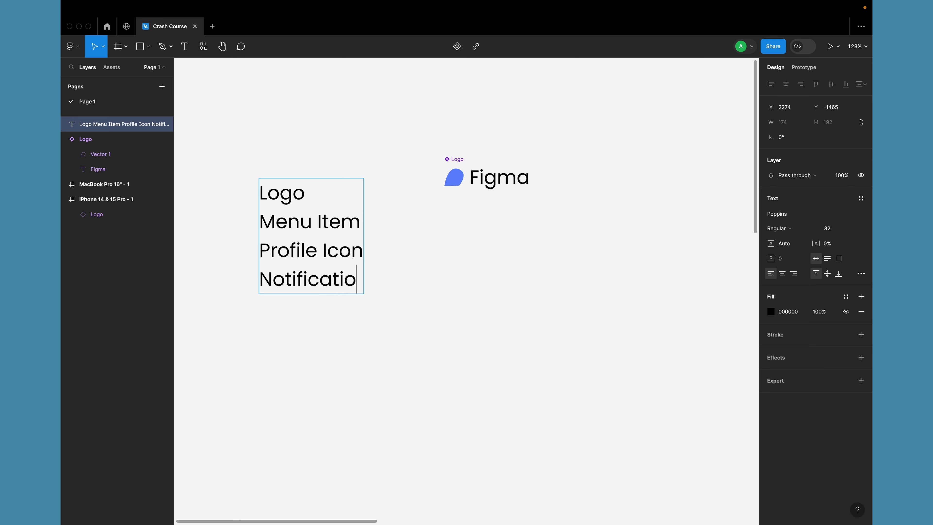
{"action": "type", "text": "n Icon"}
{"action": "key", "text": "Return"}
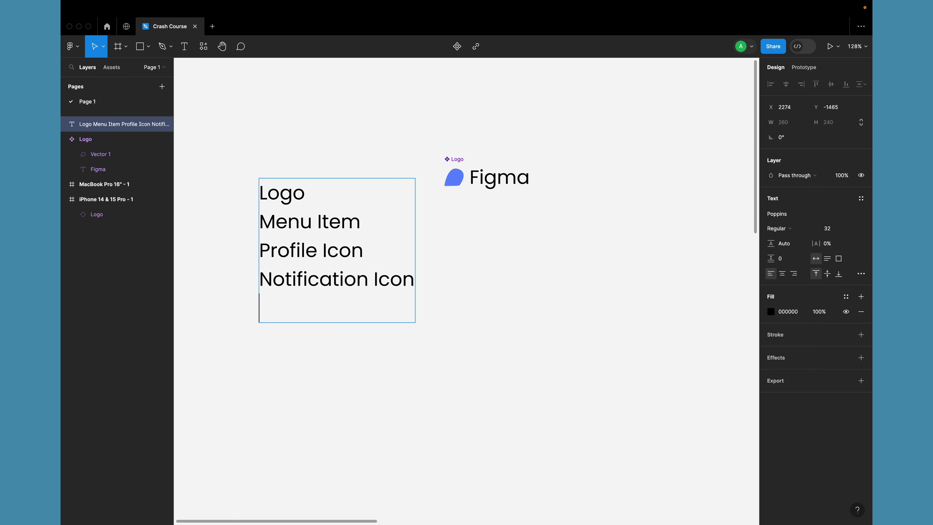
{"action": "type", "text": "Menu"}
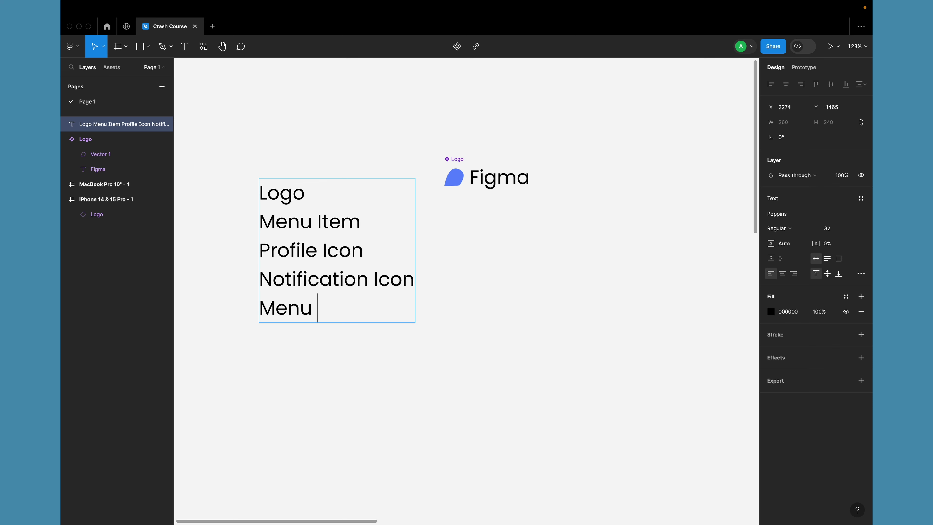
{"action": "type", "text": "Icon"}
{"action": "key", "text": "Escape"}
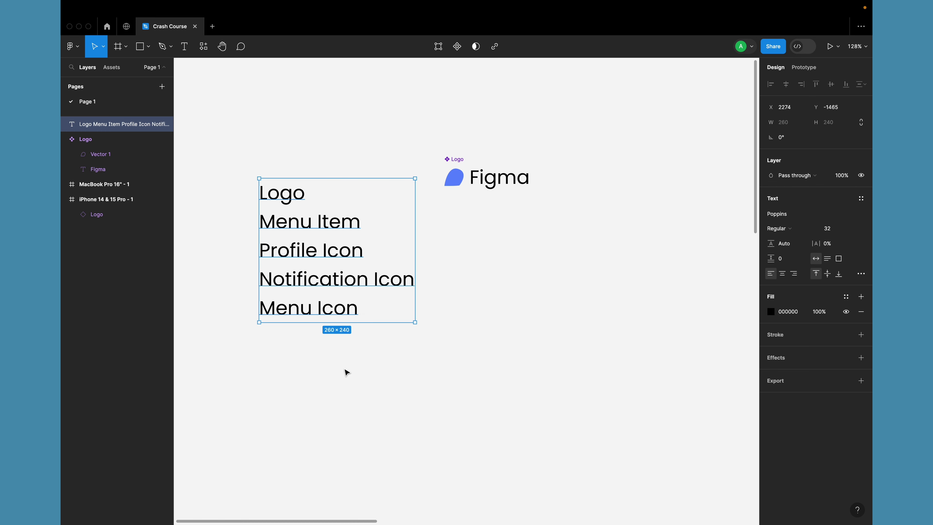
{"action": "left_click", "coordinate": [345, 370]}
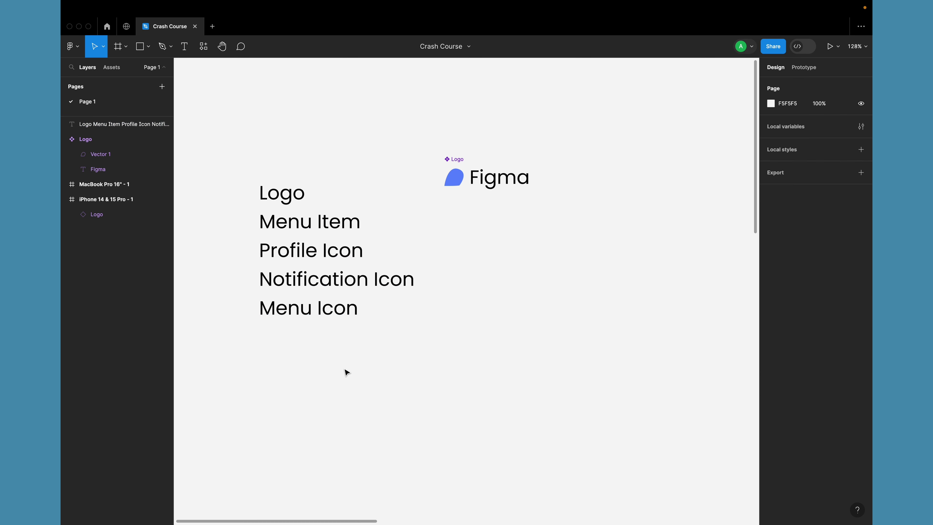
Step: Move the main Logo component slightly up and to the right, away from the text list
{"action": "scroll", "coordinate": [347, 372], "scroll_direction": "down", "scroll_amount": 5}
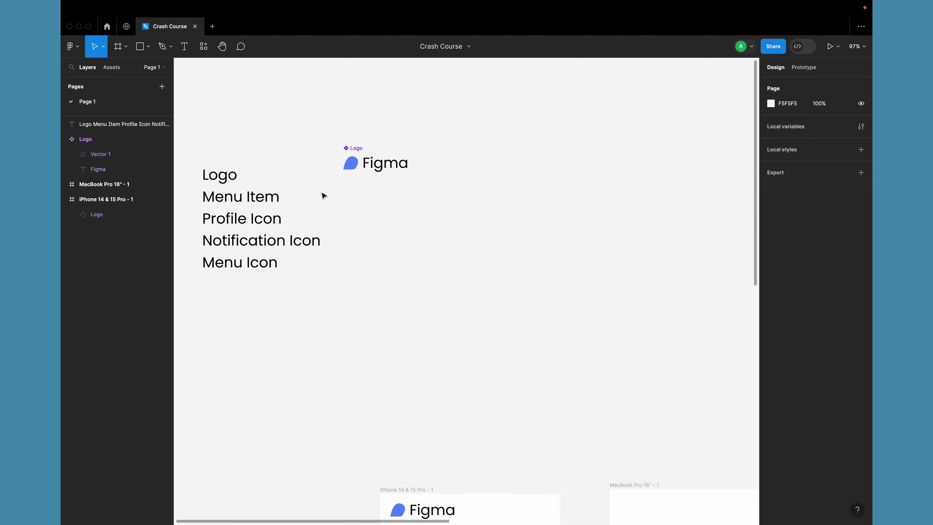
{"action": "scroll", "coordinate": [323, 194], "scroll_direction": "down", "scroll_amount": 2}
{"action": "scroll", "coordinate": [323, 194], "scroll_direction": "left", "scroll_amount": 1}
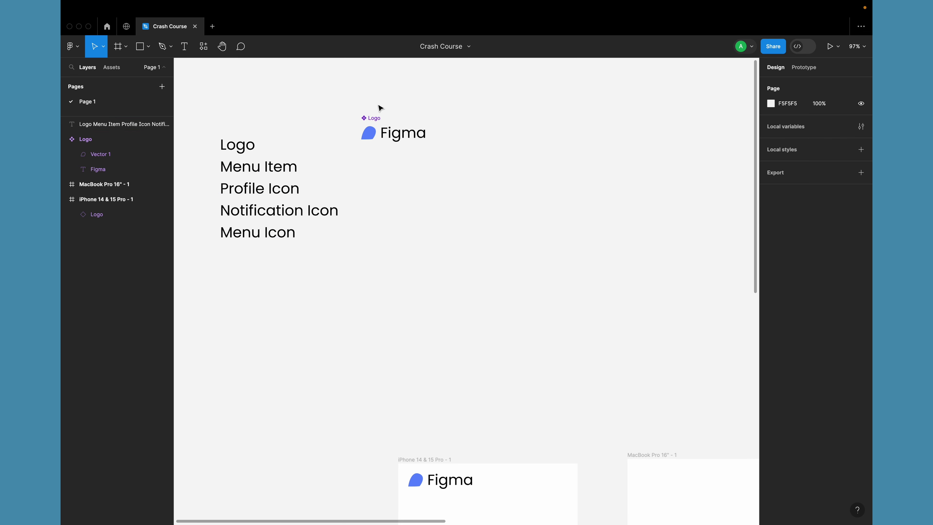
{"action": "left_click", "coordinate": [372, 117]}
{"action": "left_click_drag", "start_coordinate": [371, 118], "coordinate": [422, 85]}
{"action": "left_click", "coordinate": [378, 170]}
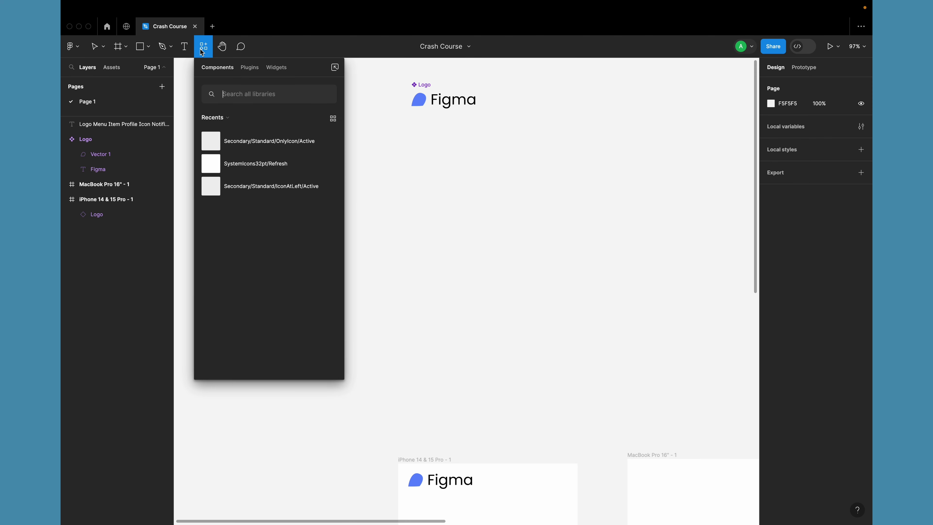
{"action": "left_click", "coordinate": [202, 51]}
{"action": "left_click", "coordinate": [441, 234]}
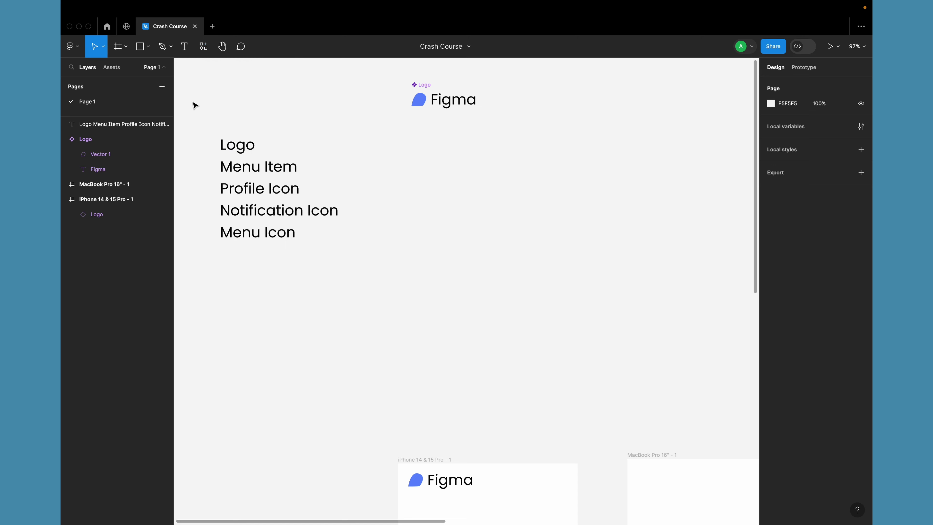
Step: Search the Figma Community for "font aw" and open the Font Awesome Official Icon Component (Free + Pro) file in the editor
{"action": "left_click", "coordinate": [127, 26]}
{"action": "left_click", "coordinate": [414, 44]}
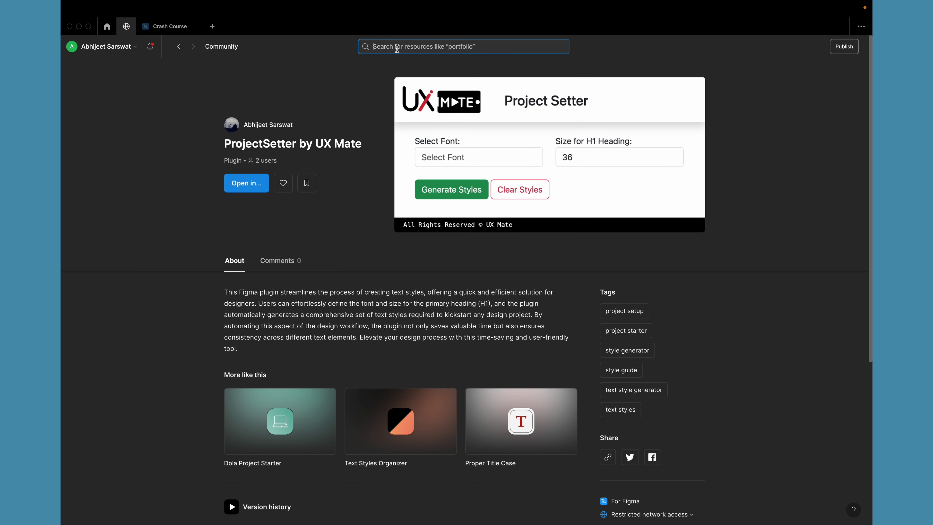
{"action": "type", "text": "font aw"}
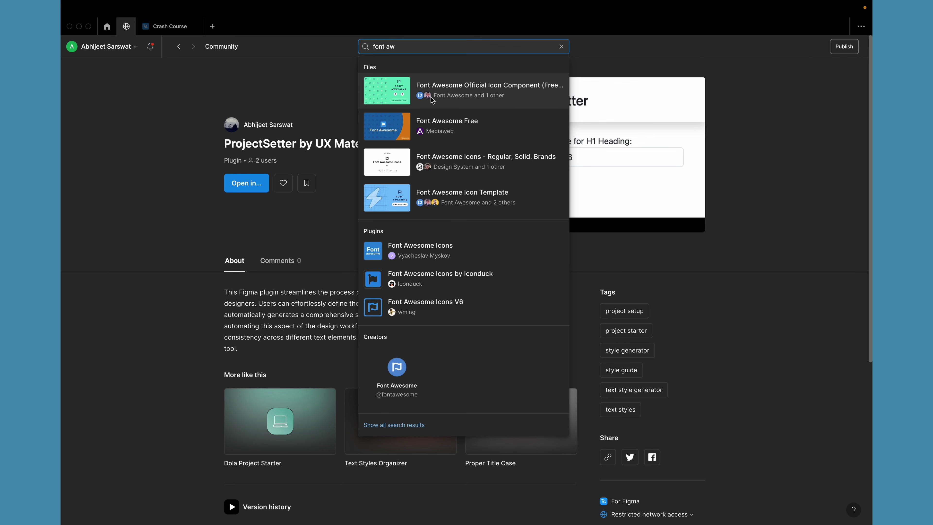
{"action": "left_click", "coordinate": [477, 90]}
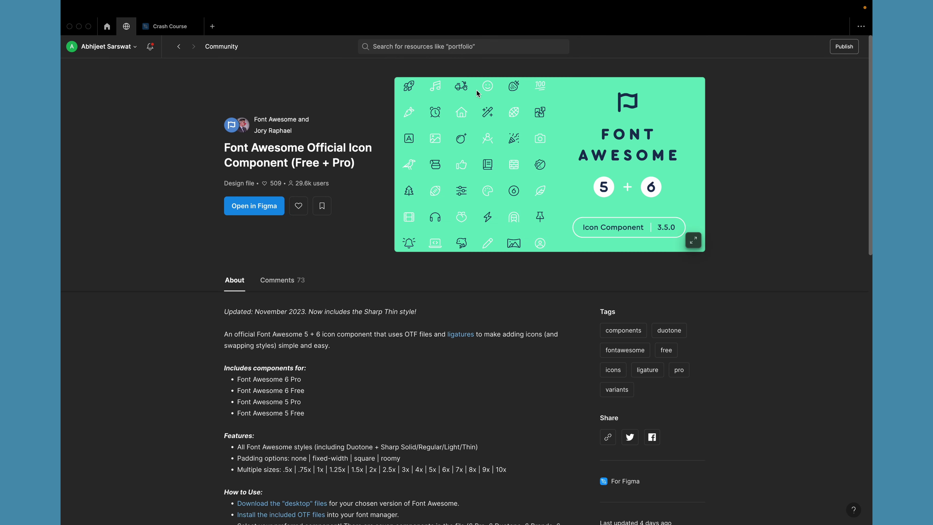
{"action": "left_click", "coordinate": [253, 209]}
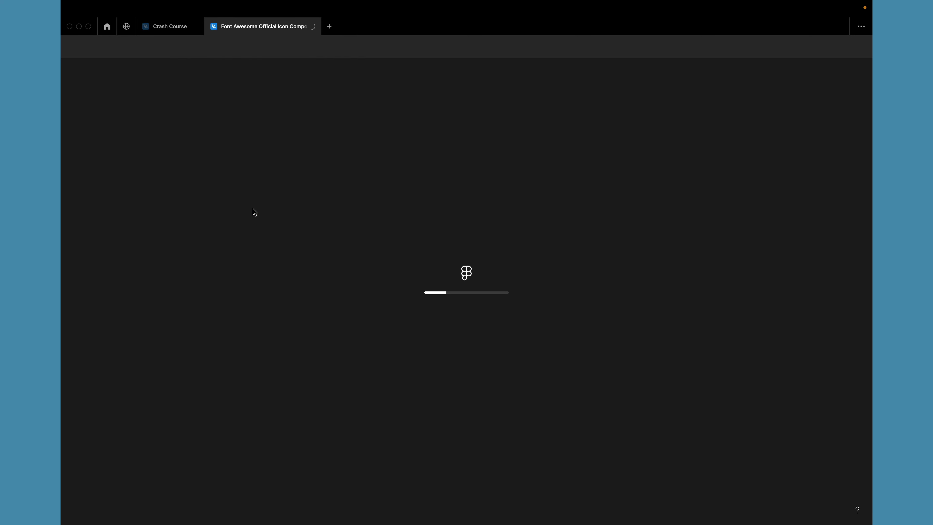
Step: Examine the Font Awesome 6 and 5 icon components on the Component page, including the 6 Pro and 5 Free icons
{"action": "scroll", "coordinate": [358, 303], "scroll_direction": "down", "scroll_amount": 5}
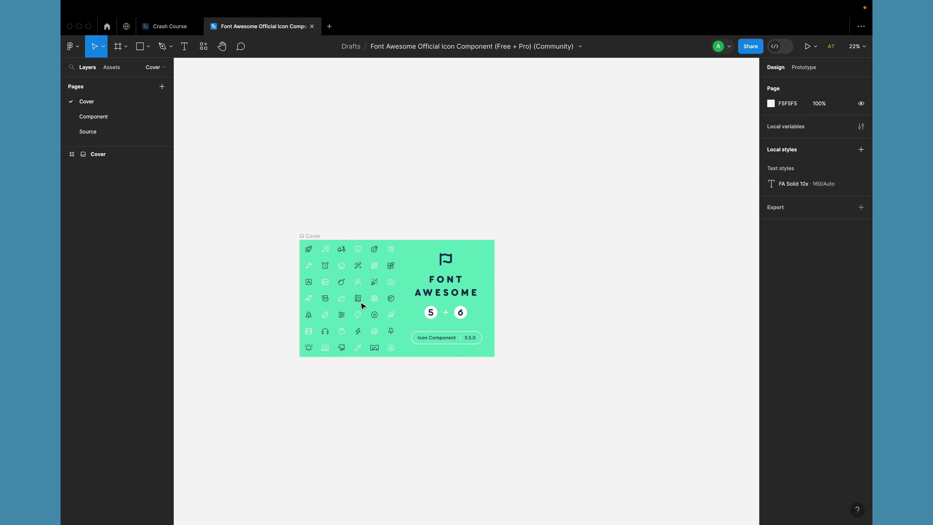
{"action": "scroll", "coordinate": [333, 264], "scroll_direction": "up", "scroll_amount": 5}
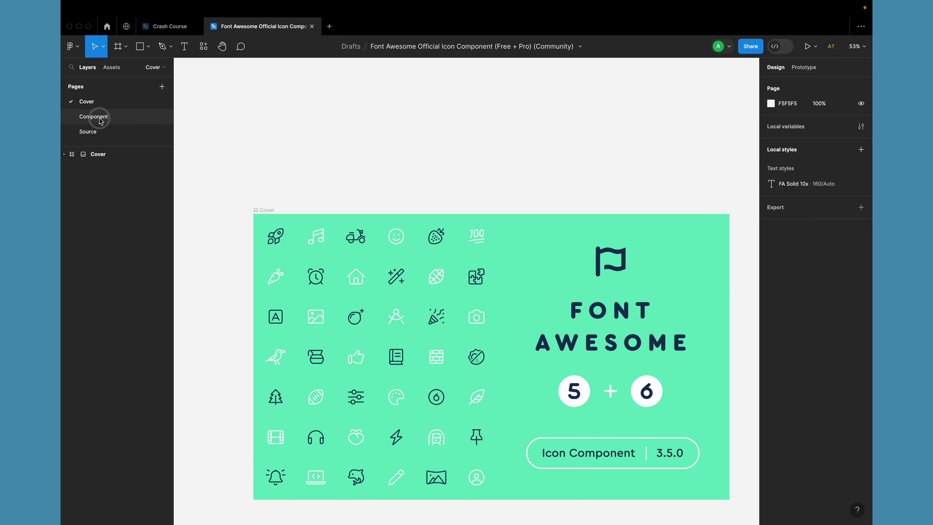
{"action": "left_click", "coordinate": [98, 120]}
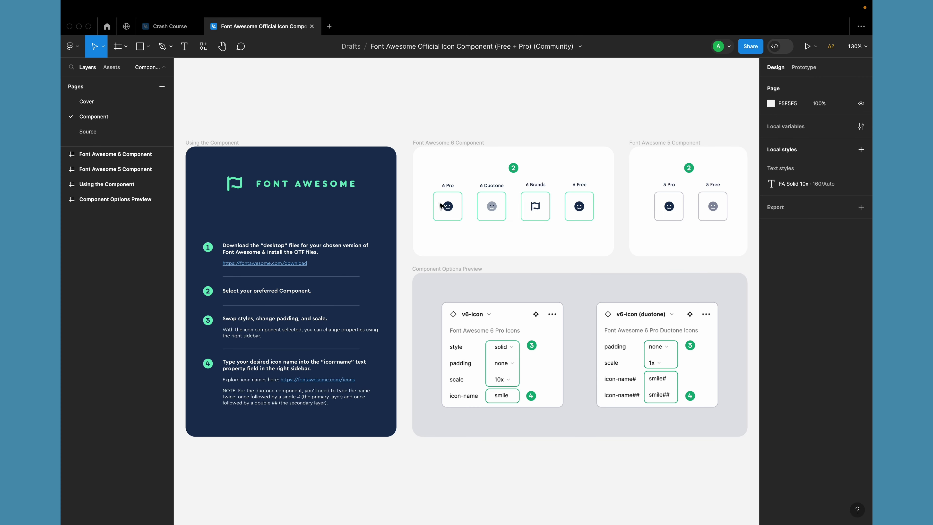
{"action": "left_click", "coordinate": [447, 207]}
{"action": "scroll", "coordinate": [493, 212], "scroll_direction": "up", "scroll_amount": 5}
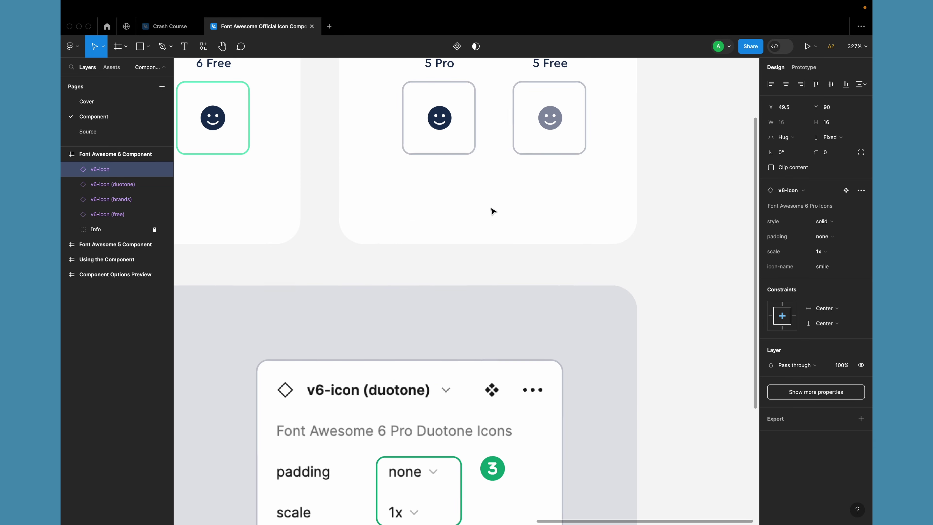
{"action": "left_click", "coordinate": [492, 186]}
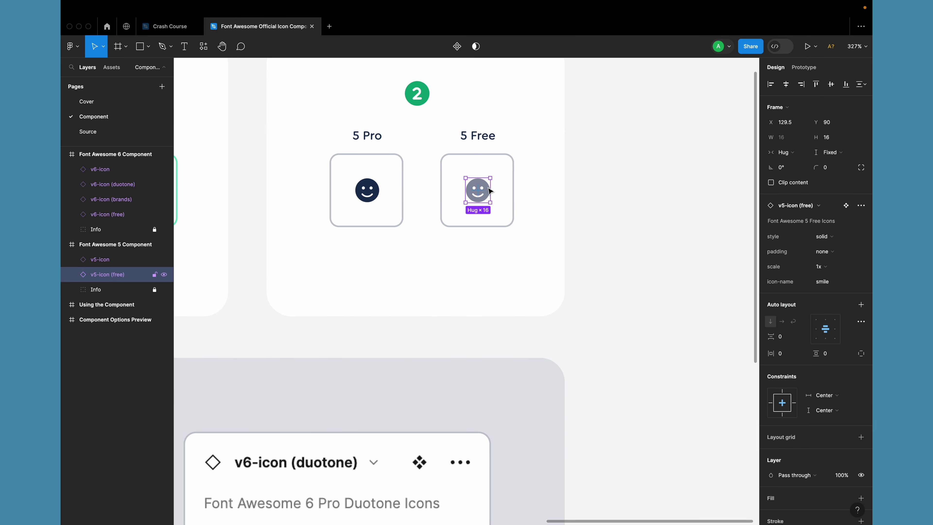
{"action": "scroll", "coordinate": [492, 187], "scroll_direction": "down", "scroll_amount": 5}
{"action": "scroll", "coordinate": [490, 191], "scroll_direction": "down", "scroll_amount": 3}
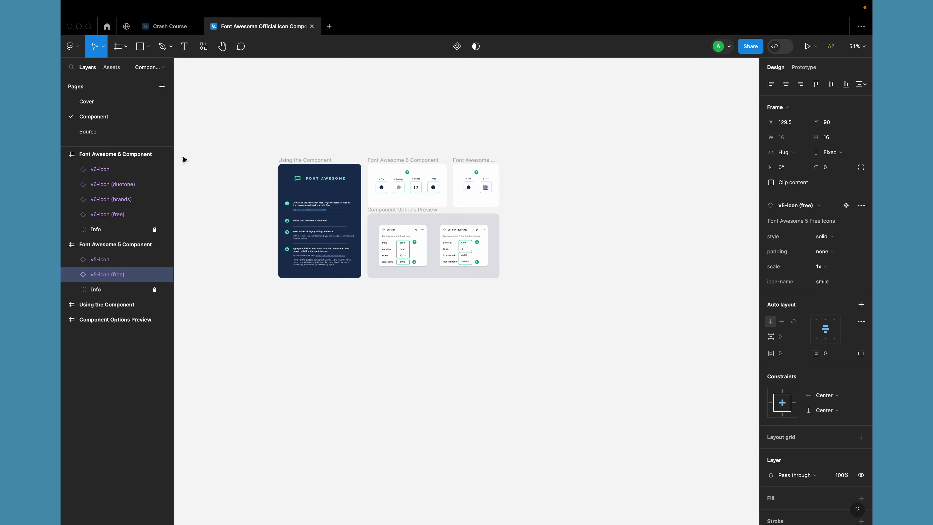
Step: Examine the Font Awesome 5 component sets on the Source page, including the Font Awesome 5 Free set
{"action": "left_click", "coordinate": [120, 136]}
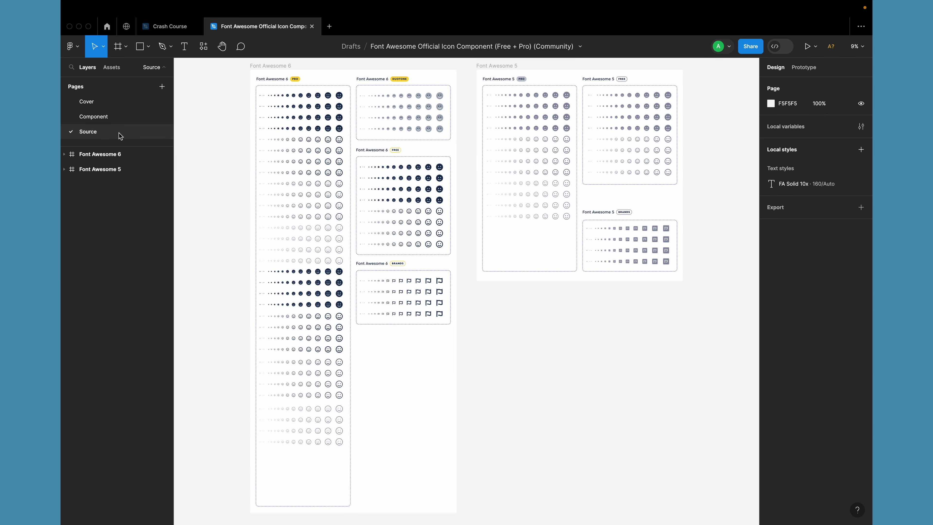
{"action": "scroll", "coordinate": [515, 113], "scroll_direction": "up", "scroll_amount": 5}
{"action": "scroll", "coordinate": [515, 112], "scroll_direction": "up", "scroll_amount": 1}
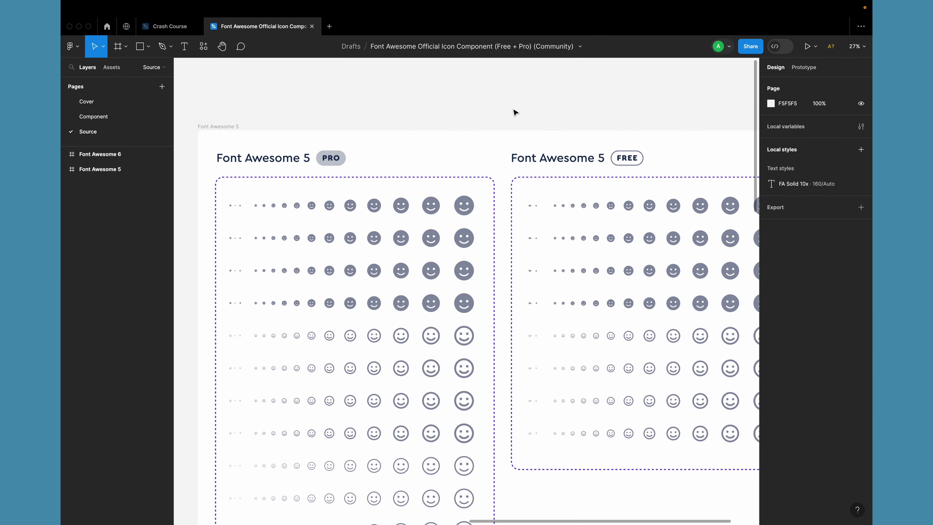
{"action": "scroll", "coordinate": [487, 154], "scroll_direction": "down", "scroll_amount": 5}
{"action": "scroll", "coordinate": [515, 166], "scroll_direction": "down", "scroll_amount": 2}
{"action": "scroll", "coordinate": [515, 166], "scroll_direction": "right", "scroll_amount": 1}
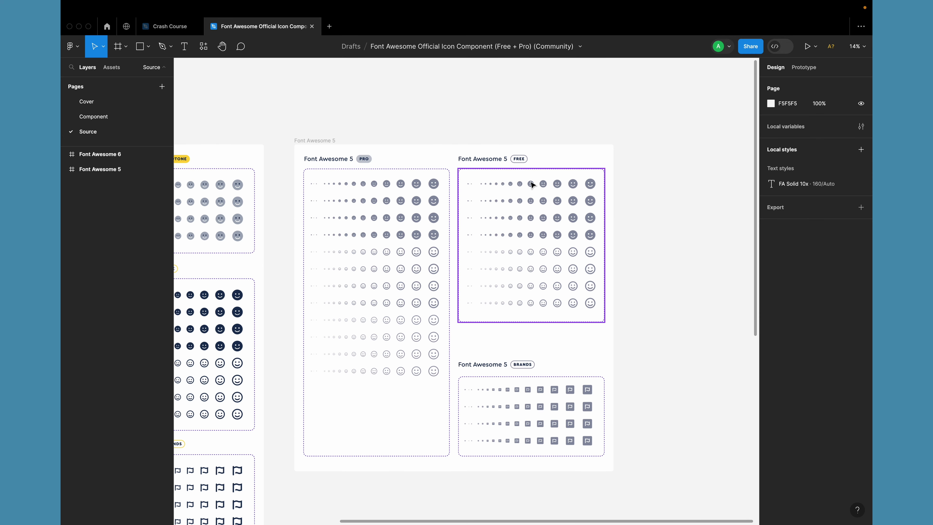
{"action": "left_click", "coordinate": [531, 182]}
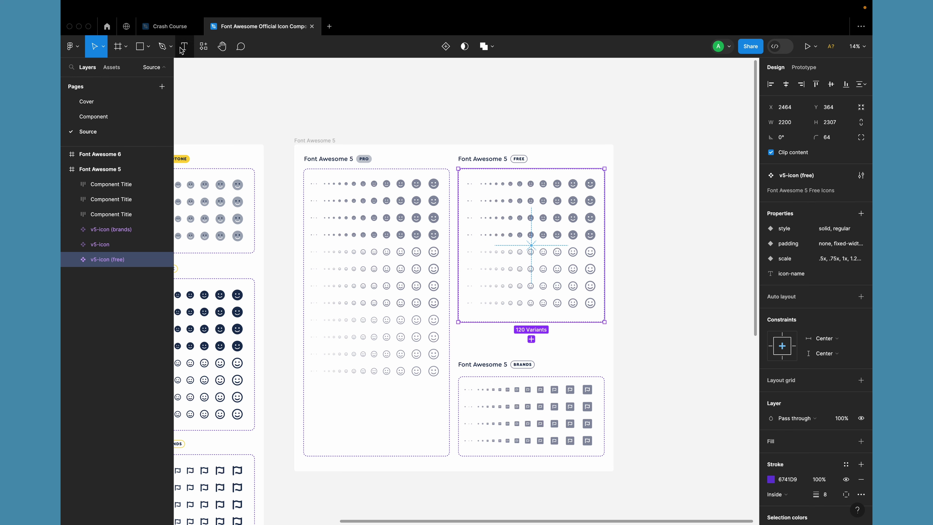
Step: Copy the single 5 Free icon from the Component page and paste it into the Crash Course file
{"action": "left_click", "coordinate": [110, 116]}
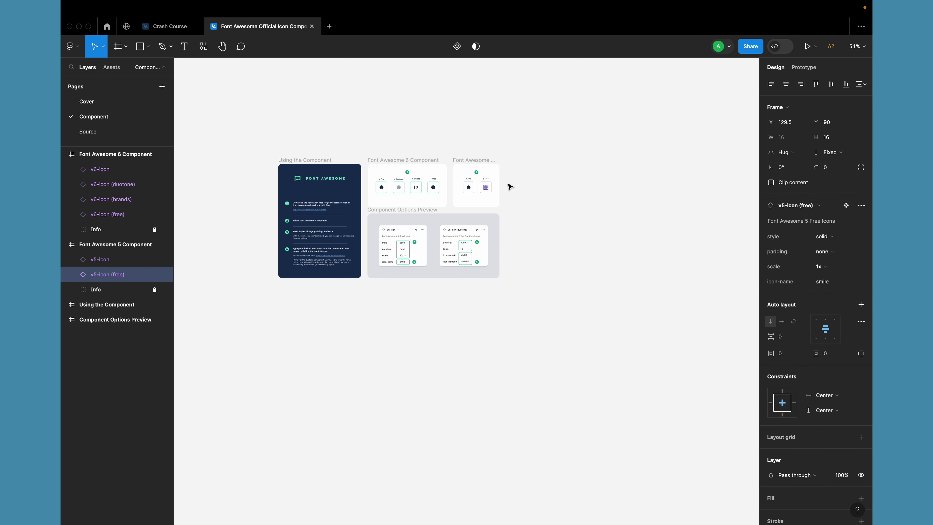
{"action": "scroll", "coordinate": [484, 186], "scroll_direction": "up", "scroll_amount": 5}
{"action": "scroll", "coordinate": [484, 185], "scroll_direction": "up", "scroll_amount": 5}
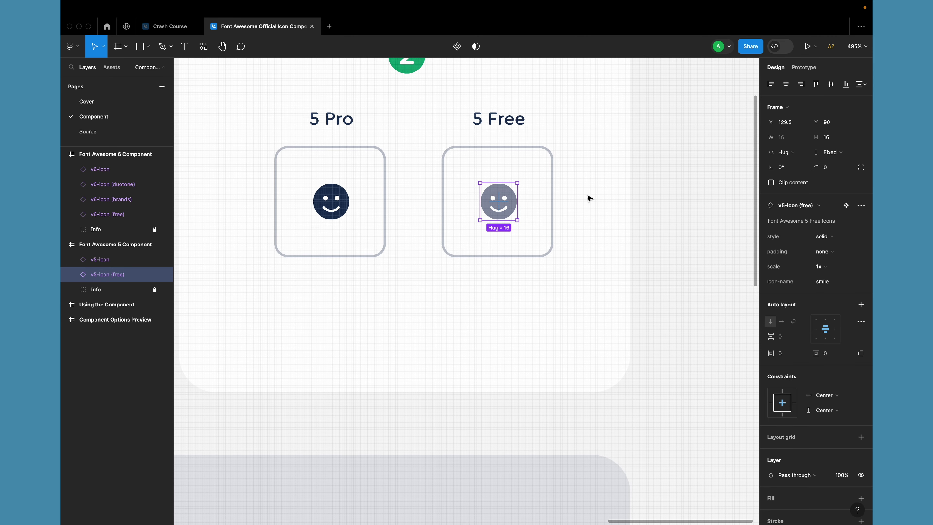
{"action": "mouse_move", "coordinate": [206, 6]}
{"action": "left_click", "coordinate": [167, 27]}
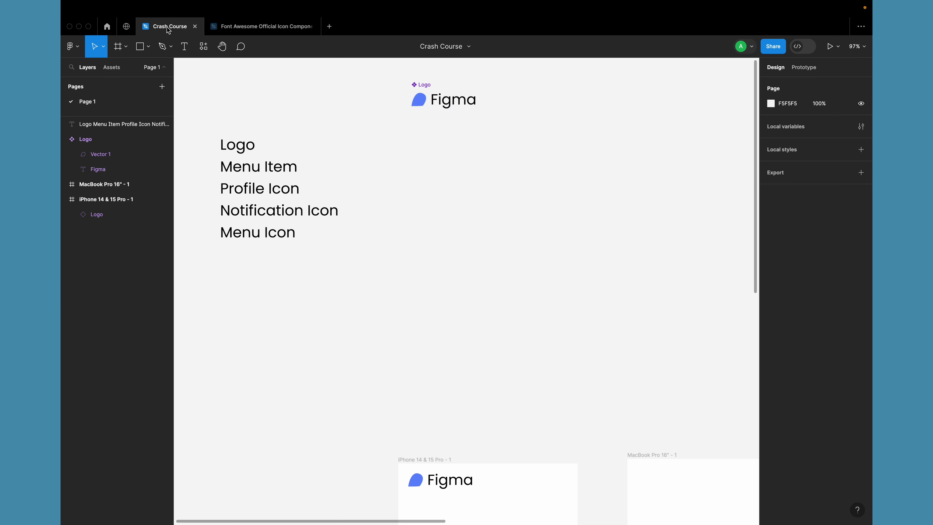
{"action": "key", "text": "ctrl+v"}
{"action": "left_click", "coordinate": [438, 221]}
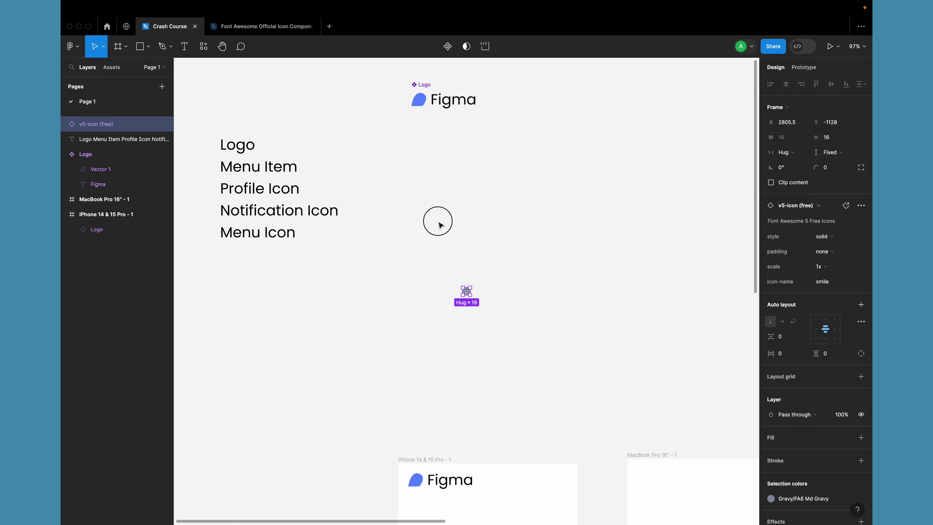
{"action": "left_click", "coordinate": [470, 294]}
{"action": "scroll", "coordinate": [470, 294], "scroll_direction": "up", "scroll_amount": 3}
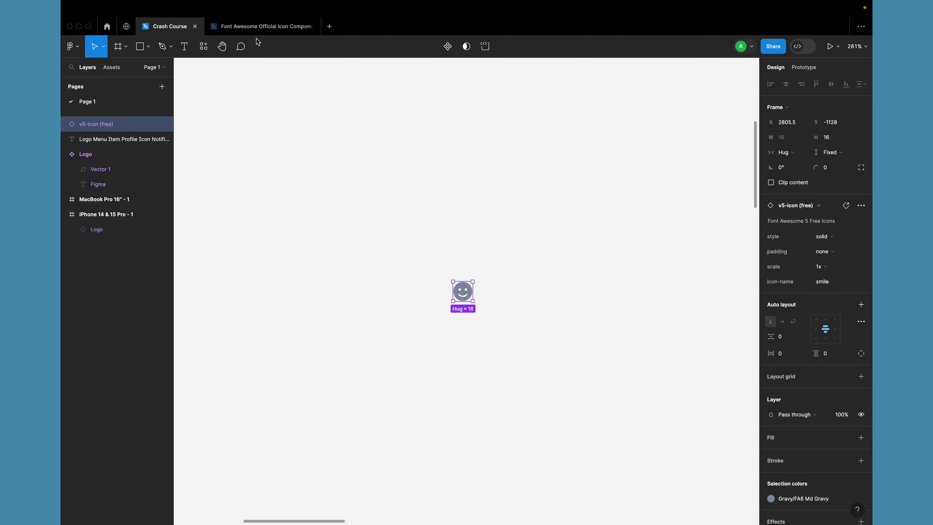
{"action": "mouse_move", "coordinate": [258, 33]}
{"action": "left_click_drag", "start_coordinate": [425, 241], "coordinate": [517, 333]}
{"action": "left_click", "coordinate": [350, 223]}
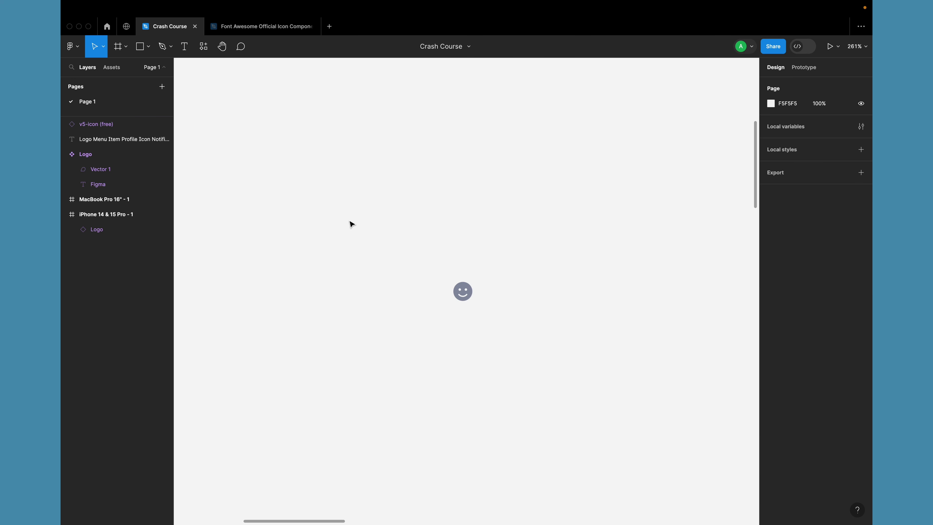
Step: Return to the Font Awesome file's Component page and read the Using the Component instructions
{"action": "left_click", "coordinate": [246, 34]}
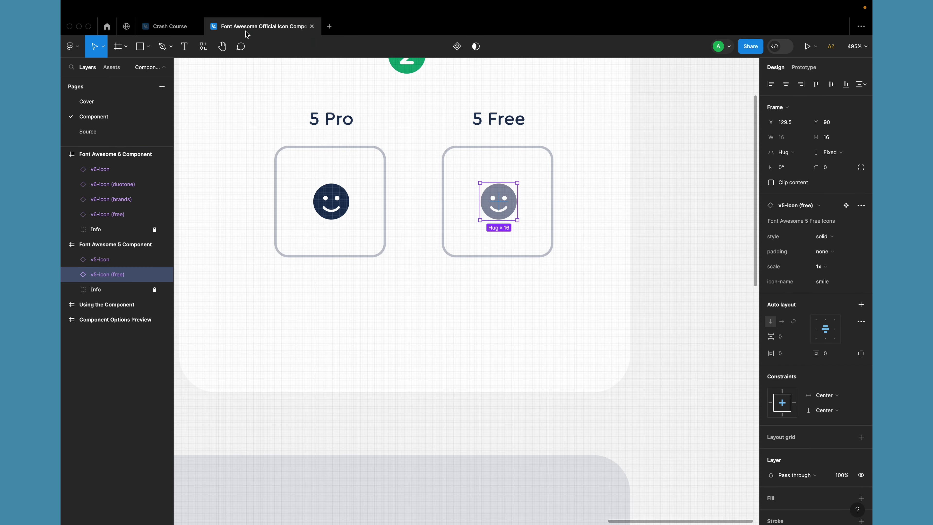
{"action": "scroll", "coordinate": [322, 229], "scroll_direction": "down", "scroll_amount": 10}
{"action": "scroll", "coordinate": [411, 250], "scroll_direction": "left", "scroll_amount": 3}
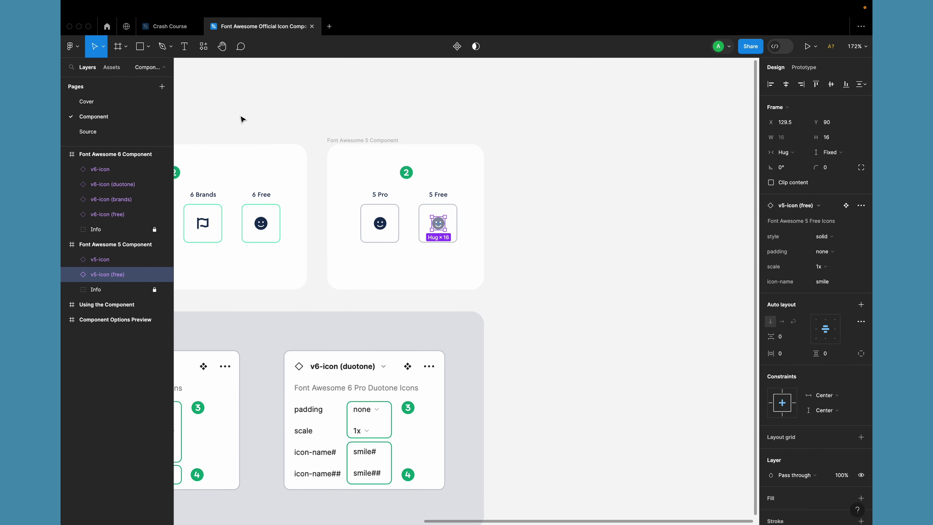
{"action": "scroll", "coordinate": [408, 235], "scroll_direction": "down", "scroll_amount": 5}
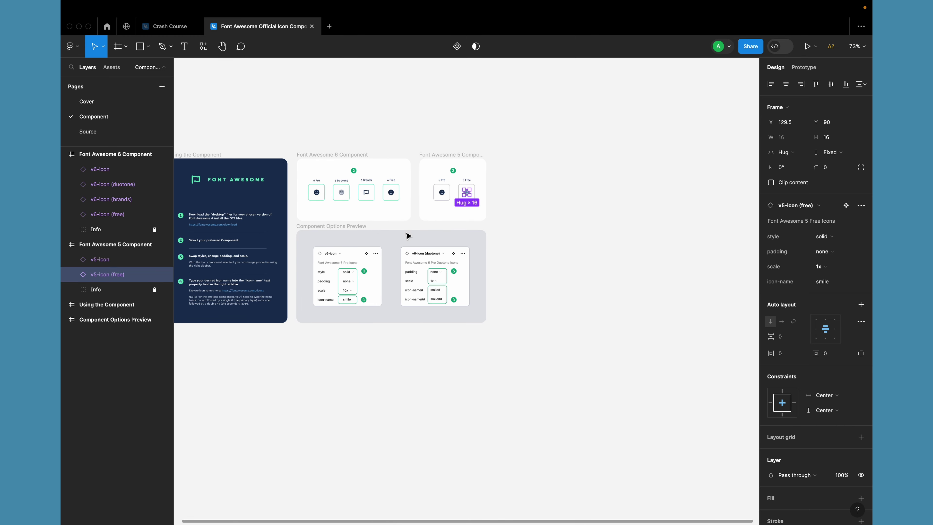
{"action": "scroll", "coordinate": [288, 253], "scroll_direction": "up", "scroll_amount": 5}
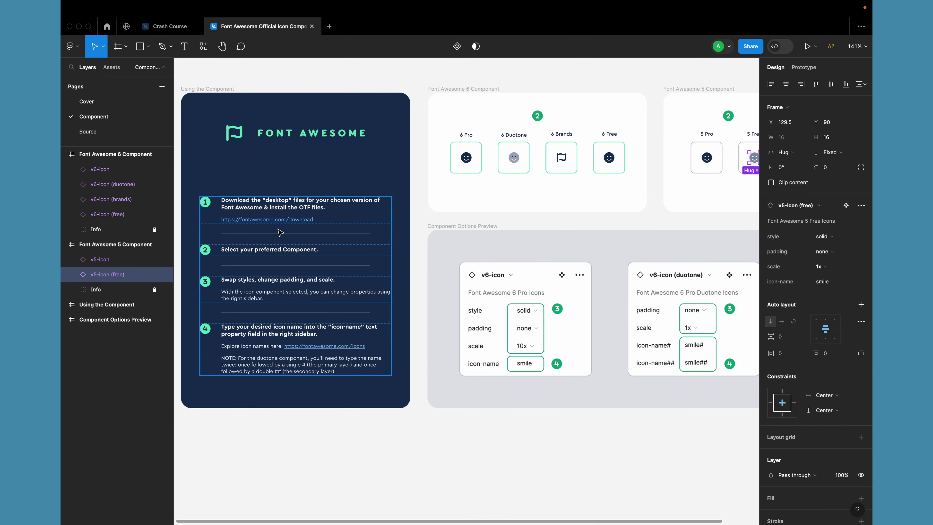
{"action": "scroll", "coordinate": [288, 253], "scroll_direction": "up", "scroll_amount": 10}
{"action": "key", "text": "shift+0"}
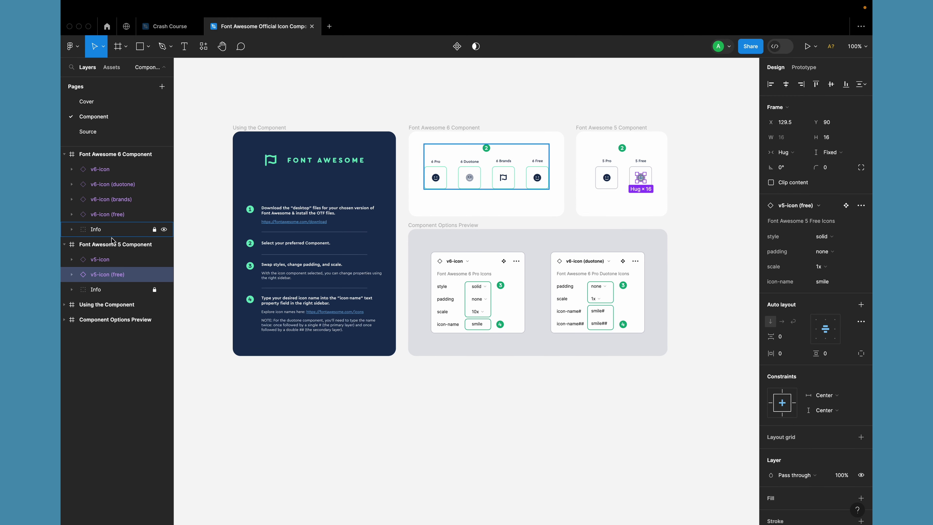
Step: Copy the Font Awesome 5 Free component set with its title from the Source page and paste both into the Crash Course file
{"action": "left_click", "coordinate": [97, 132]}
{"action": "left_click", "coordinate": [657, 214]}
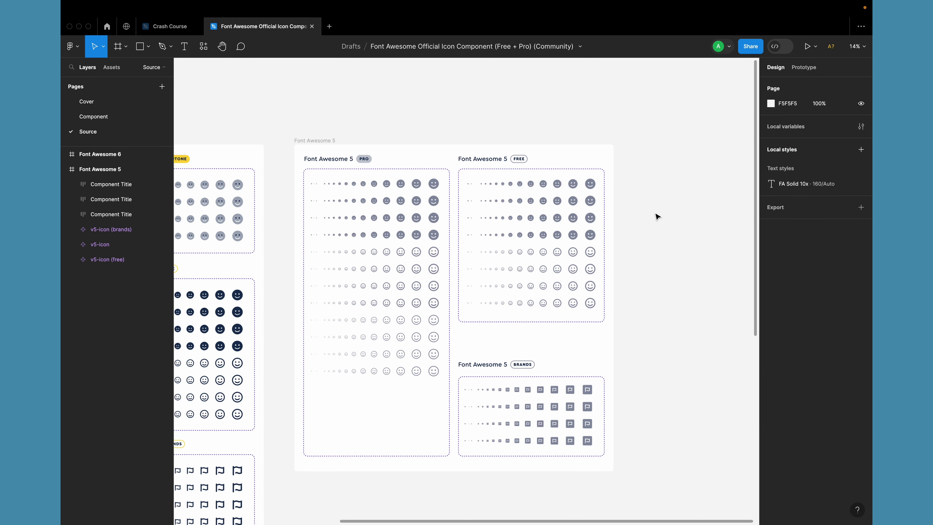
{"action": "scroll", "coordinate": [549, 222], "scroll_direction": "up", "scroll_amount": 5}
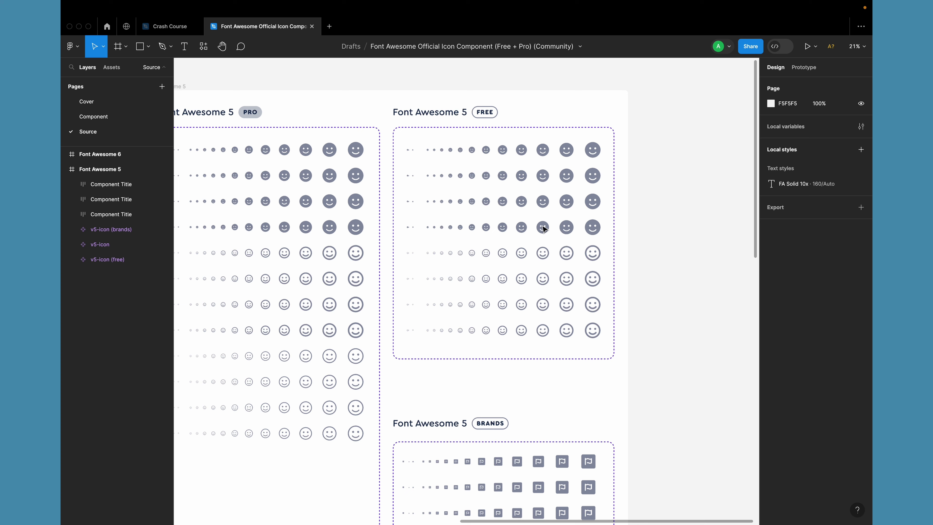
{"action": "left_click", "coordinate": [460, 228]}
{"action": "left_click", "coordinate": [441, 121], "text": "shift"}
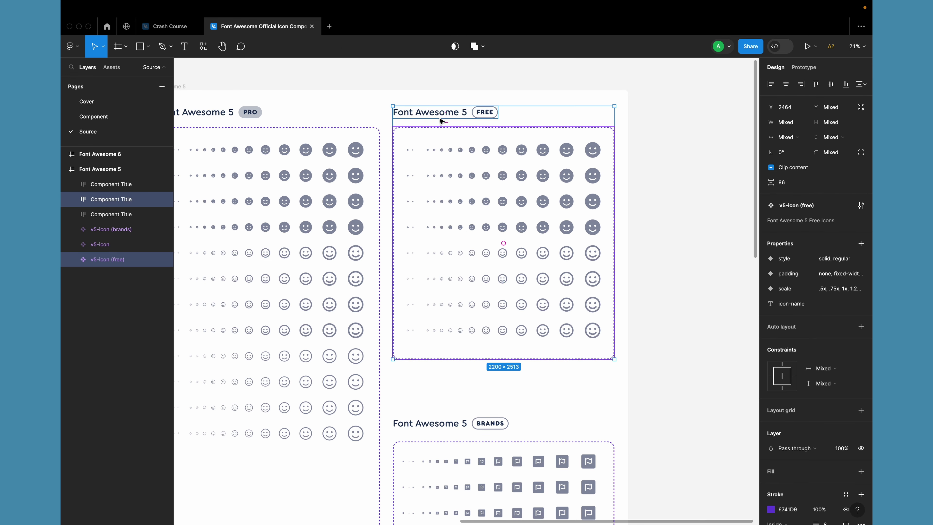
{"action": "left_click", "coordinate": [170, 26]}
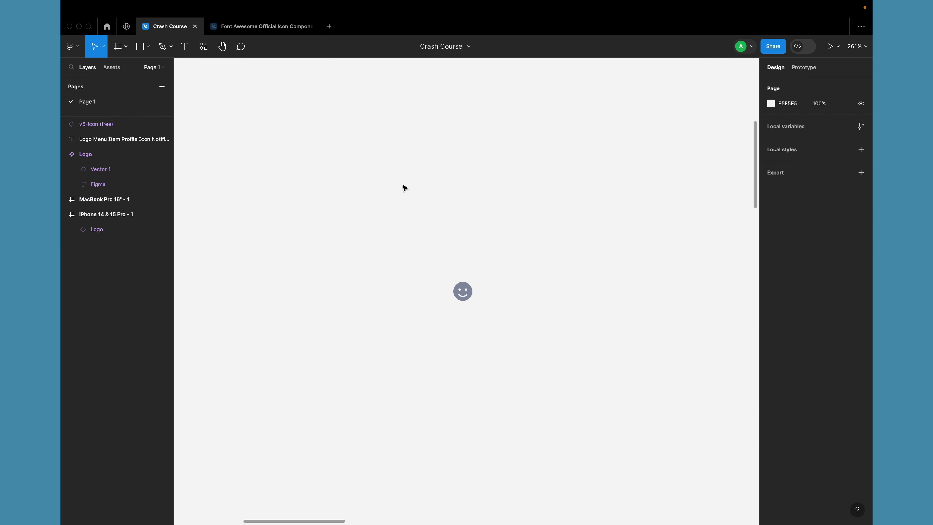
{"action": "key", "text": "ctrl+v"}
Step: Move the pasted component set and its title above the Logo component and the device frames
{"action": "scroll", "coordinate": [313, 198], "scroll_direction": "down", "scroll_amount": 10}
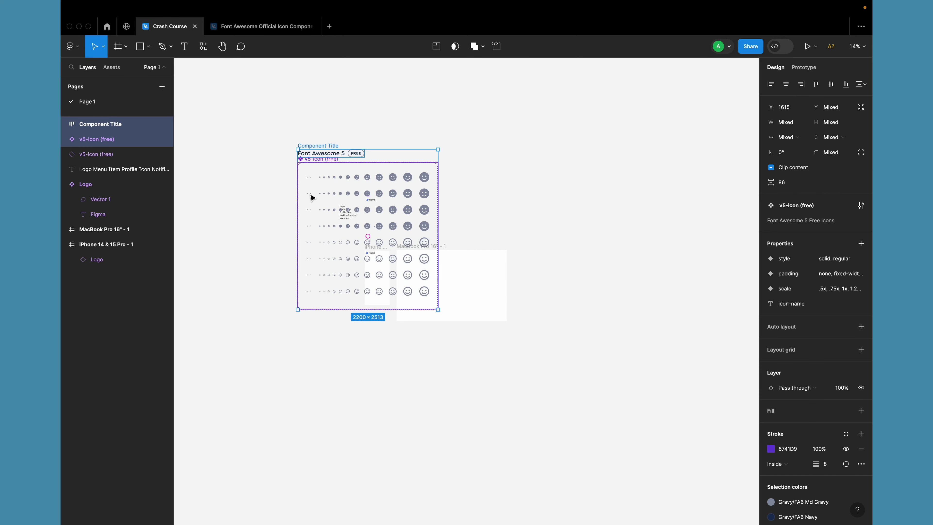
{"action": "left_click_drag", "start_coordinate": [204, 166], "coordinate": [365, 133]}
{"action": "left_click", "coordinate": [303, 139]}
Step: Delete the small single v5-icon (free) instance below the Logo component
{"action": "scroll", "coordinate": [337, 183], "scroll_direction": "up", "scroll_amount": 5}
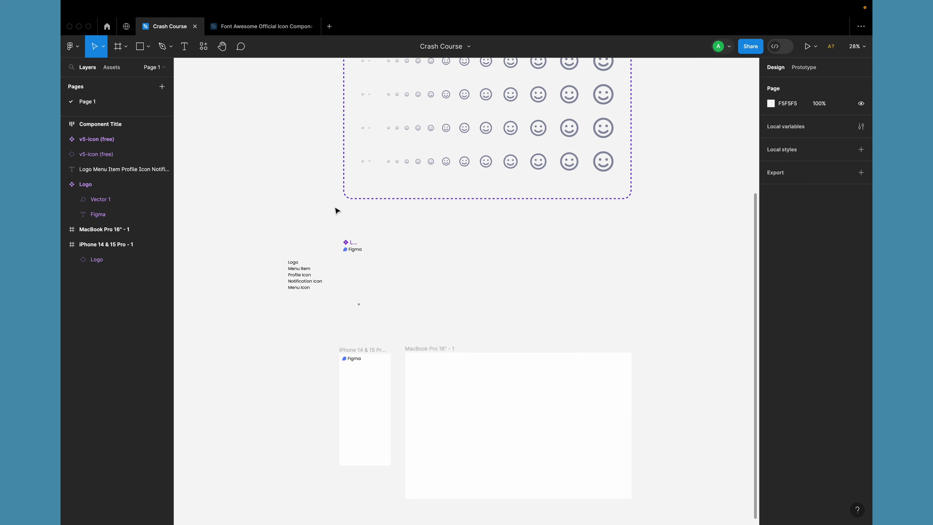
{"action": "scroll", "coordinate": [370, 298], "scroll_direction": "up", "scroll_amount": 3}
{"action": "left_click_drag", "start_coordinate": [366, 294], "coordinate": [352, 336]}
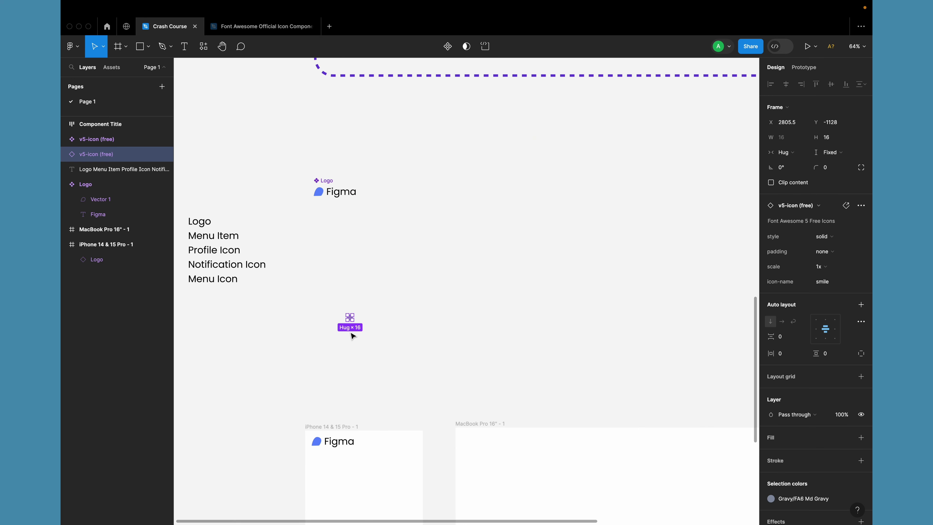
{"action": "key", "text": "Delete"}
Step: Place an instance of the solid, none, 10x icon variant directly beneath the Logo component
{"action": "scroll", "coordinate": [277, 415], "scroll_direction": "down", "scroll_amount": 3}
{"action": "scroll", "coordinate": [344, 324], "scroll_direction": "down", "scroll_amount": 3}
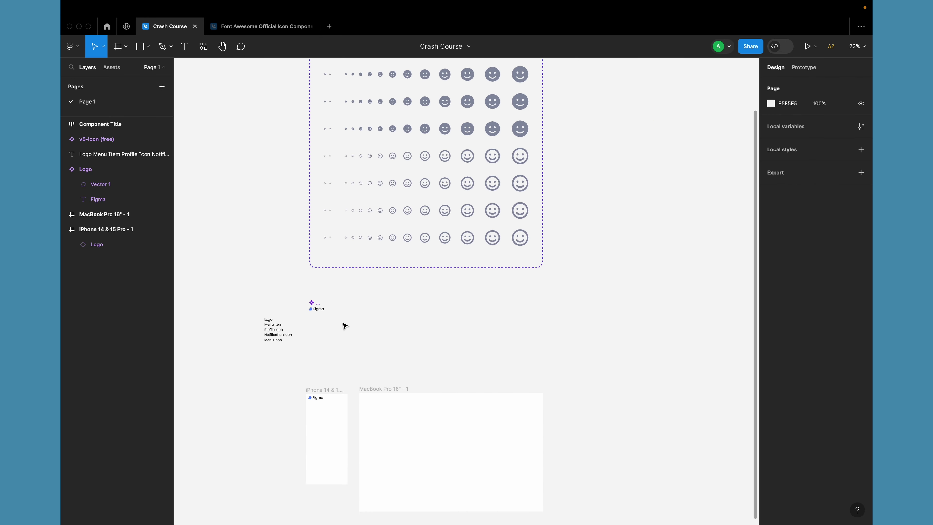
{"action": "double_click", "coordinate": [550, 107]}
{"action": "left_click_drag", "start_coordinate": [546, 83], "coordinate": [329, 392]}
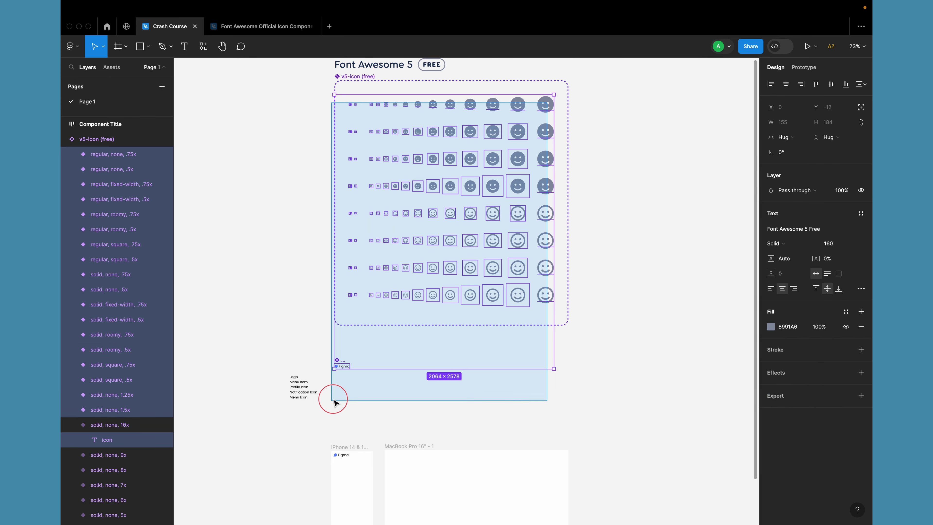
{"action": "left_click", "coordinate": [407, 367]}
{"action": "left_click", "coordinate": [543, 106]}
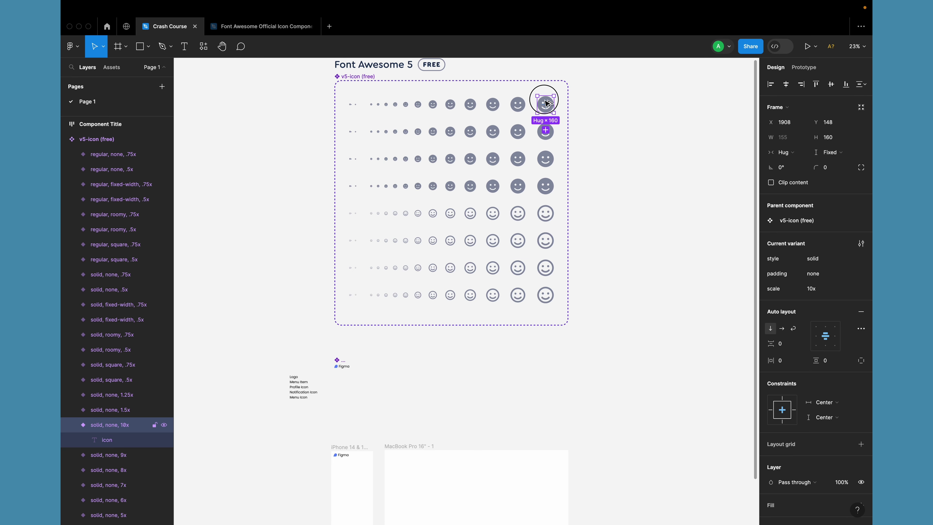
{"action": "left_click_drag", "start_coordinate": [545, 105], "coordinate": [346, 379]}
{"action": "scroll", "coordinate": [345, 379], "scroll_direction": "up", "scroll_amount": 5}
{"action": "scroll", "coordinate": [344, 380], "scroll_direction": "down", "scroll_amount": 3}
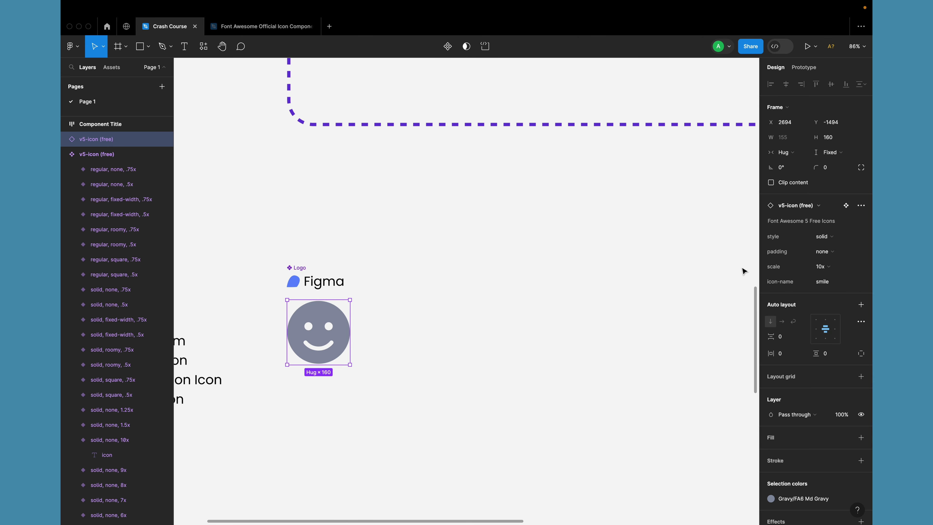
Step: Set the icon-name property of the new icon instance to "times"
{"action": "left_click", "coordinate": [836, 284]}
{"action": "double_click", "coordinate": [836, 284]}
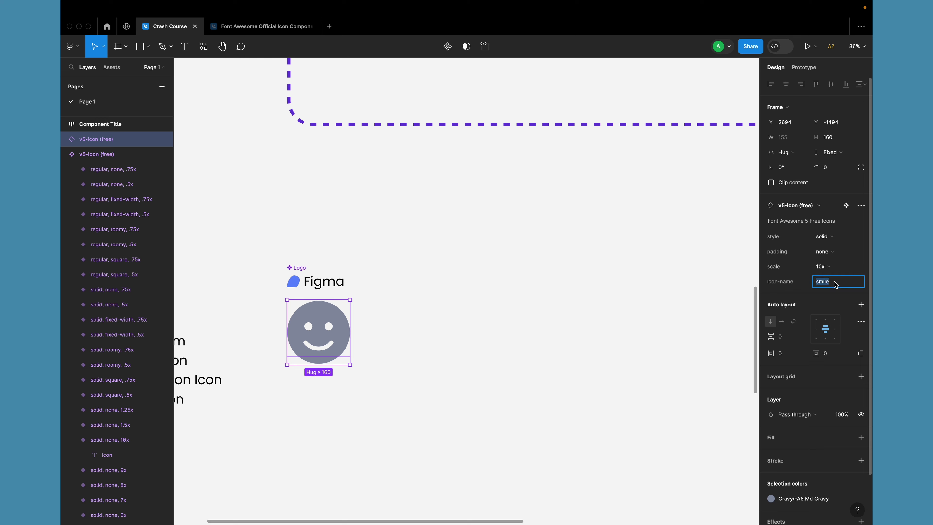
{"action": "type", "text": "times"}
{"action": "key", "text": "Return"}
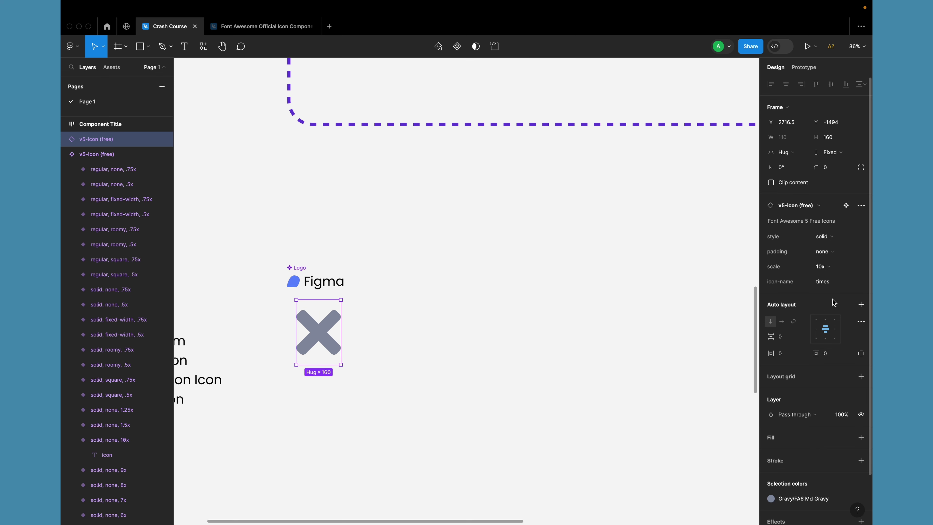
Step: Try the 1x scale on the icon instance and return its scale to 10x
{"action": "left_click", "coordinate": [835, 267]}
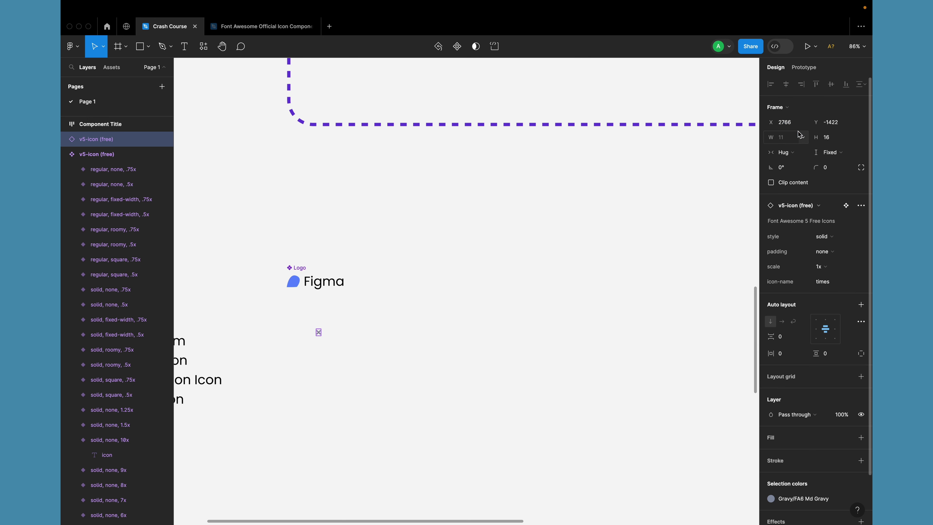
{"action": "left_click", "coordinate": [800, 133]}
{"action": "left_click", "coordinate": [835, 267]}
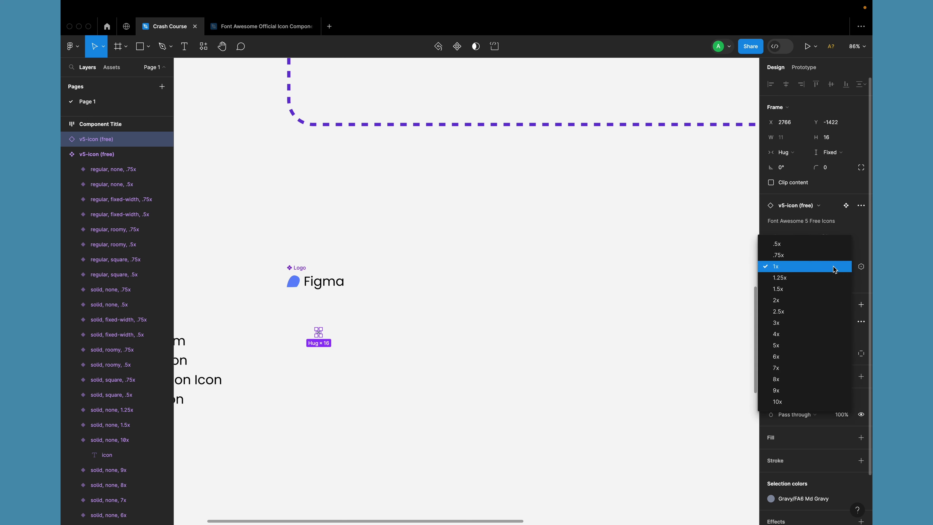
{"action": "left_click", "coordinate": [801, 401]}
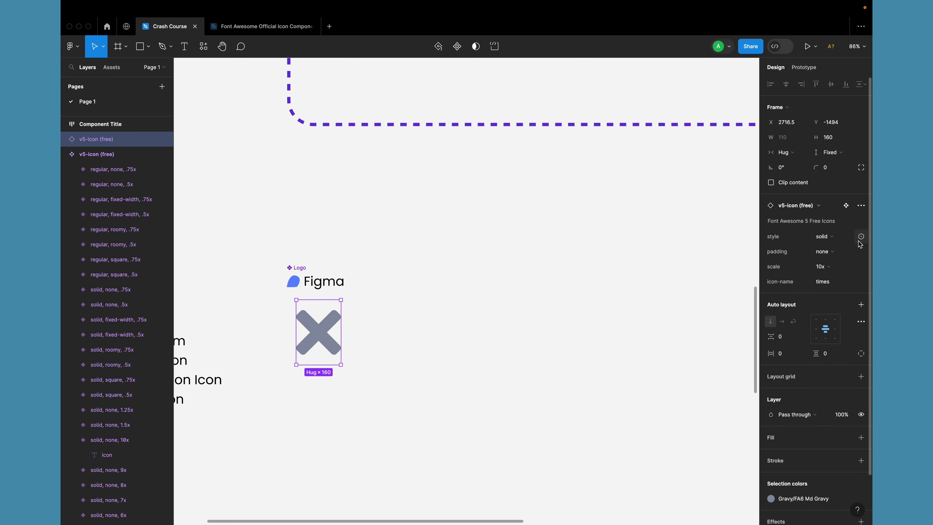
Step: Restore the icon instance's icon-name to "smile" and set its style to regular
{"action": "left_click", "coordinate": [843, 238]}
{"action": "key", "text": "Escape"}
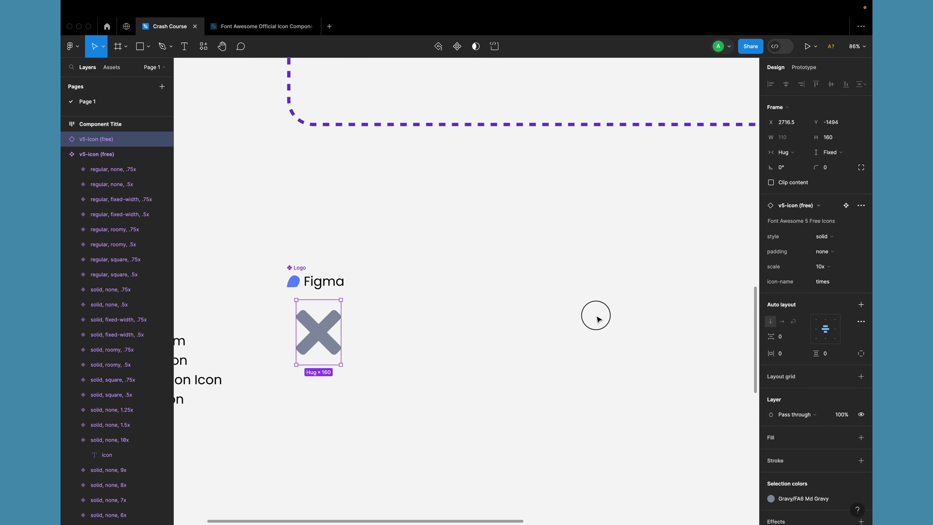
{"action": "left_click", "coordinate": [598, 317]}
{"action": "key", "text": "ctrl+z"}
{"action": "key", "text": "ctrl+z"}
{"action": "key", "text": "ctrl+shift+z"}
{"action": "key", "text": "ctrl+shift+z"}
{"action": "left_click", "coordinate": [825, 236]}
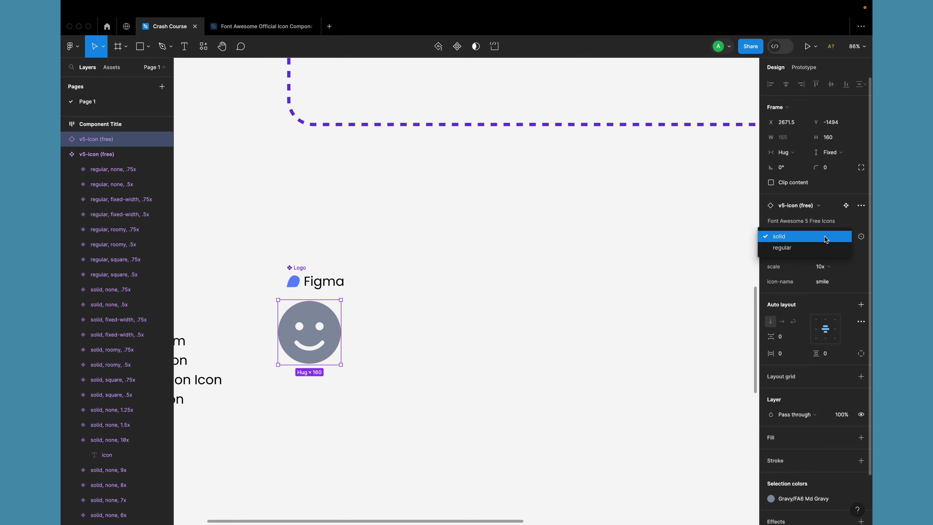
{"action": "left_click", "coordinate": [811, 250]}
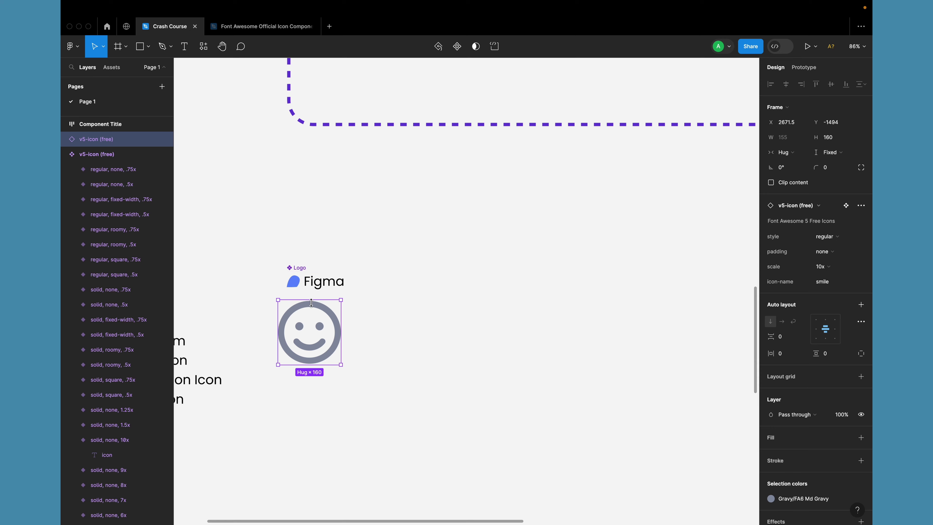
{"action": "scroll", "coordinate": [313, 307], "scroll_direction": "down", "scroll_amount": 5}
{"action": "scroll", "coordinate": [313, 307], "scroll_direction": "up", "scroll_amount": 3}
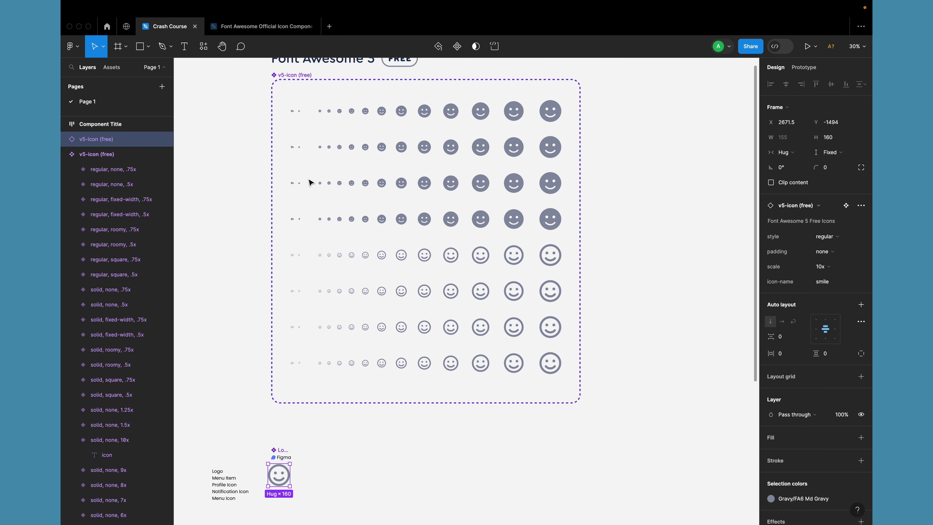
Step: Examine the v5-icon (free) component set, checking its solid 10x and 1x variants and its style, padding, scale and icon-name properties
{"action": "scroll", "coordinate": [308, 182], "scroll_direction": "up", "scroll_amount": 5}
{"action": "scroll", "coordinate": [297, 140], "scroll_direction": "down", "scroll_amount": 4}
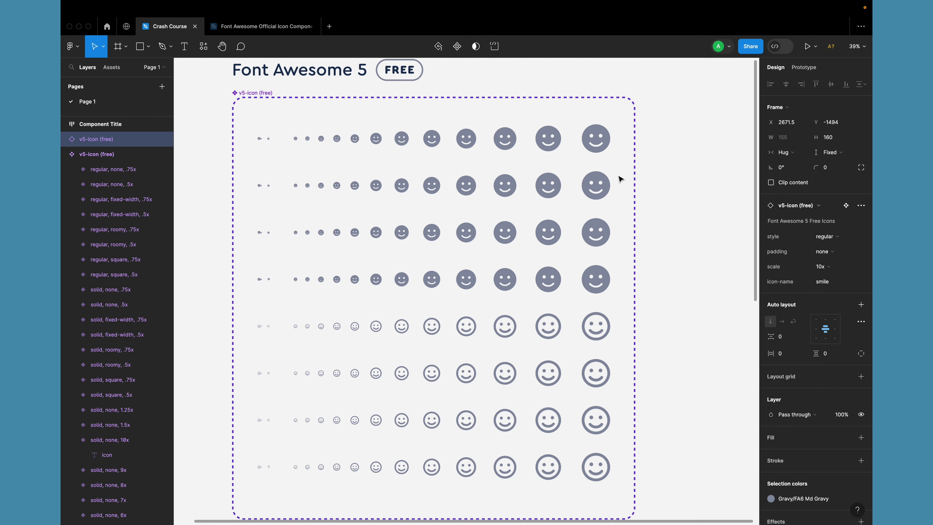
{"action": "scroll", "coordinate": [620, 179], "scroll_direction": "down", "scroll_amount": 3}
{"action": "left_click", "coordinate": [606, 155]}
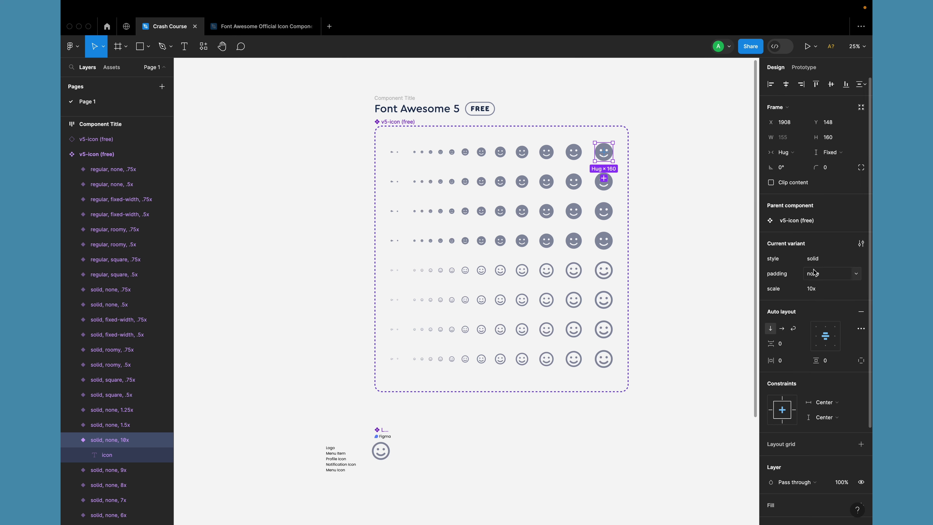
{"action": "left_click", "coordinate": [392, 153]}
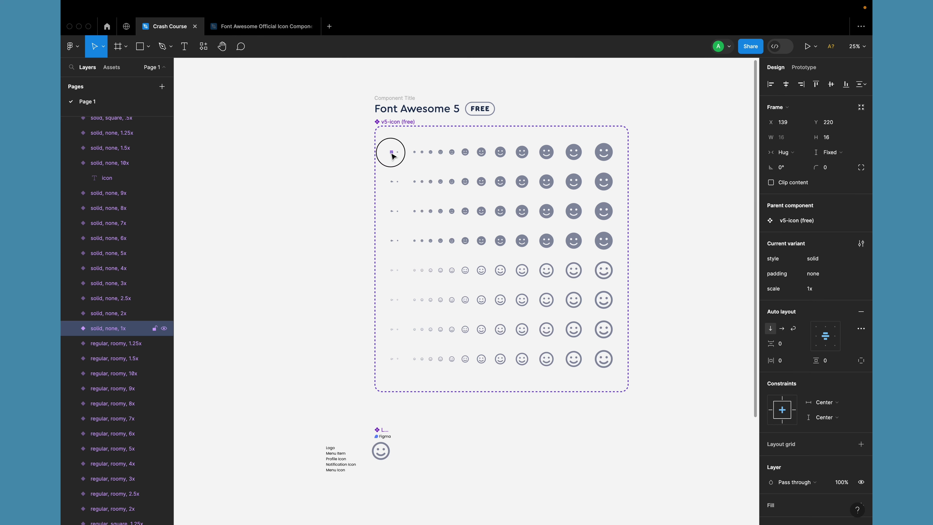
{"action": "left_click", "coordinate": [401, 123]}
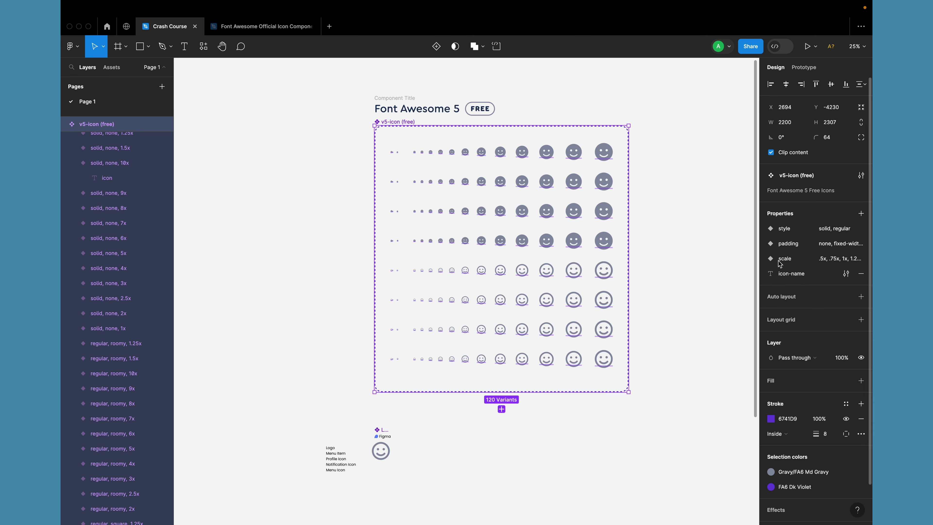
{"action": "scroll", "coordinate": [423, 391], "scroll_direction": "up", "scroll_amount": 10}
{"action": "scroll", "coordinate": [423, 392], "scroll_direction": "down", "scroll_amount": 8}
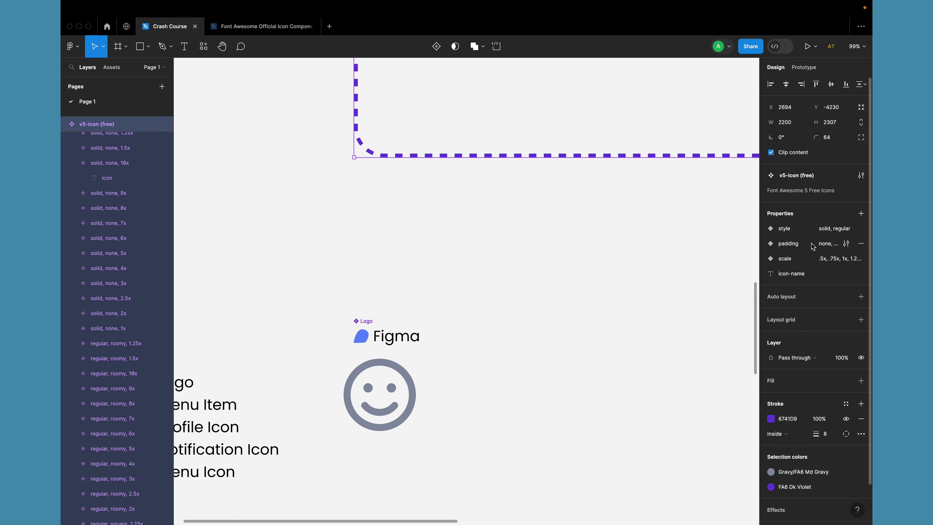
{"action": "scroll", "coordinate": [345, 354], "scroll_direction": "down", "scroll_amount": 5}
{"action": "left_click", "coordinate": [345, 354]}
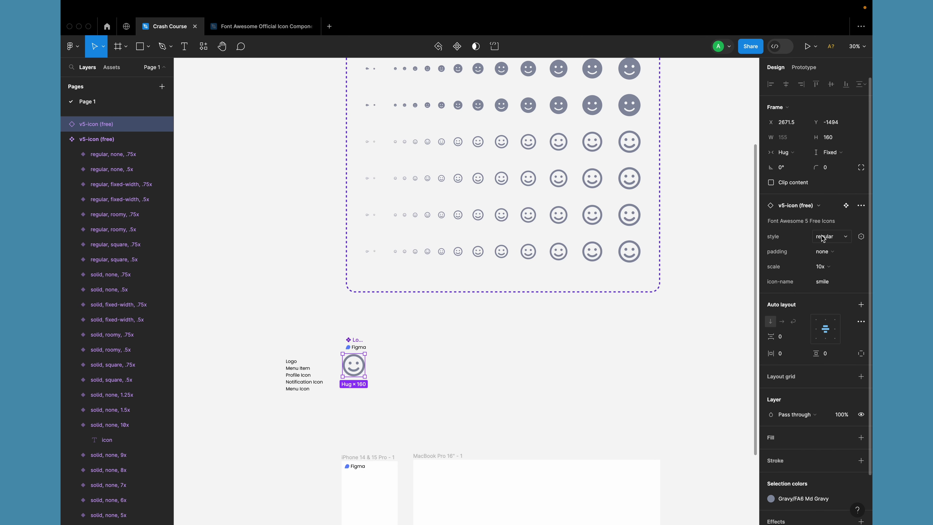
{"action": "scroll", "coordinate": [563, 355], "scroll_direction": "up", "scroll_amount": 5}
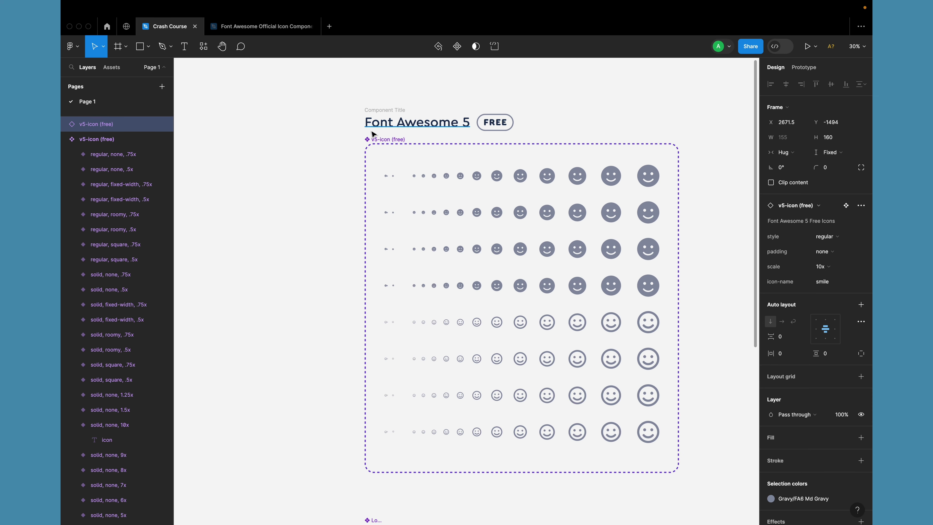
{"action": "left_click", "coordinate": [380, 140]}
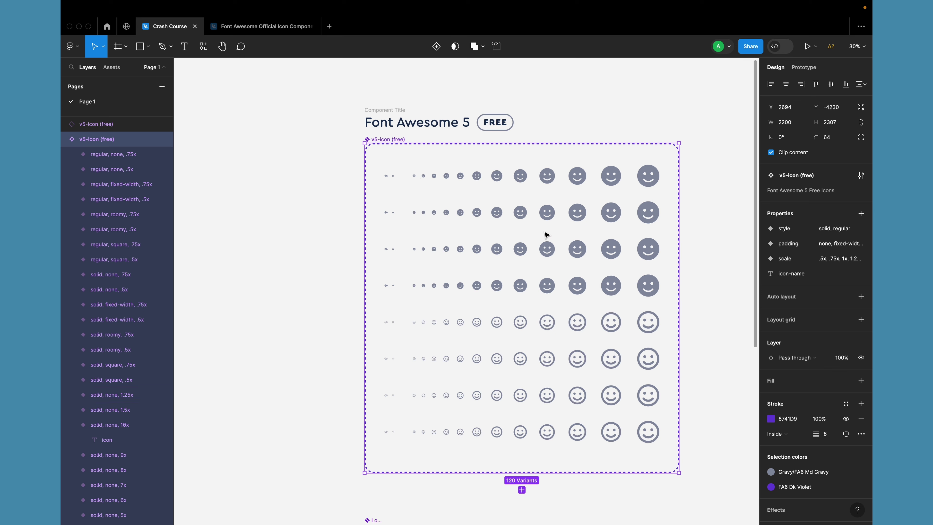
Step: Delete the smiley icon instance placed beneath the Logo component
{"action": "scroll", "coordinate": [510, 227], "scroll_direction": "down", "scroll_amount": 5}
{"action": "scroll", "coordinate": [506, 256], "scroll_direction": "down", "scroll_amount": 5}
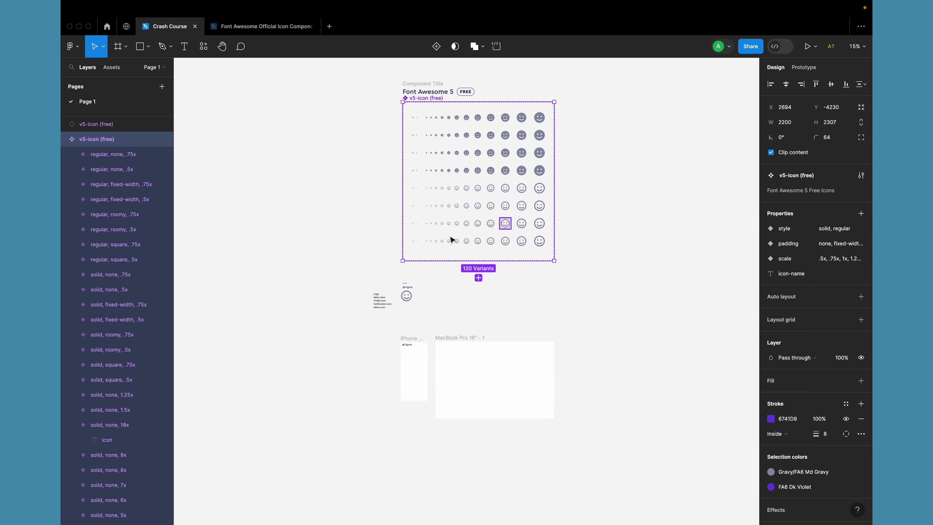
{"action": "scroll", "coordinate": [377, 281], "scroll_direction": "up", "scroll_amount": 5}
{"action": "scroll", "coordinate": [397, 252], "scroll_direction": "down", "scroll_amount": 3}
{"action": "scroll", "coordinate": [397, 252], "scroll_direction": "up", "scroll_amount": 5}
{"action": "scroll", "coordinate": [399, 250], "scroll_direction": "down", "scroll_amount": 5}
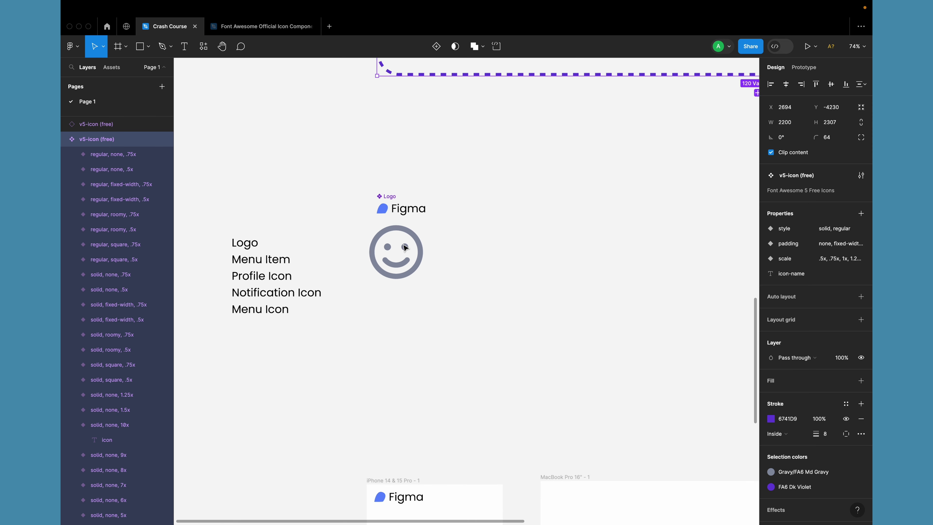
{"action": "scroll", "coordinate": [404, 248], "scroll_direction": "up", "scroll_amount": 3}
{"action": "scroll", "coordinate": [404, 239], "scroll_direction": "up", "scroll_amount": 5}
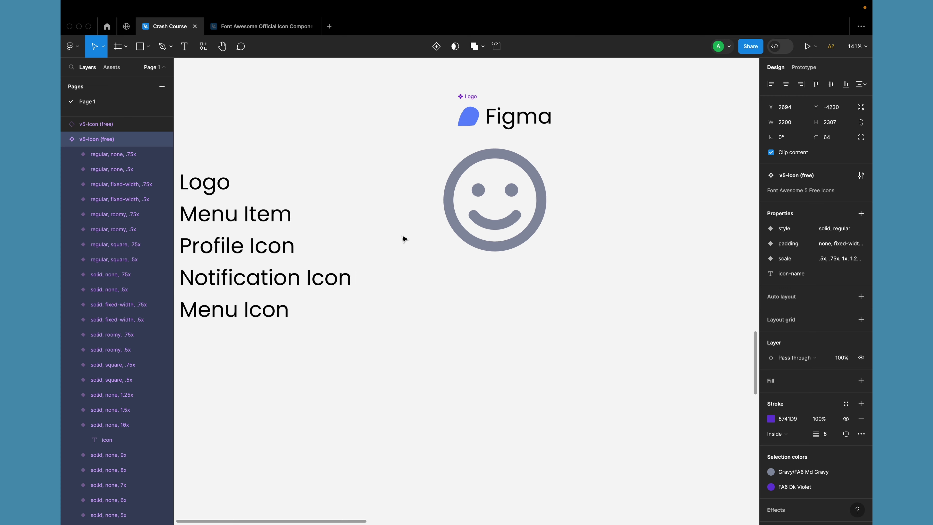
{"action": "left_click", "coordinate": [510, 200]}
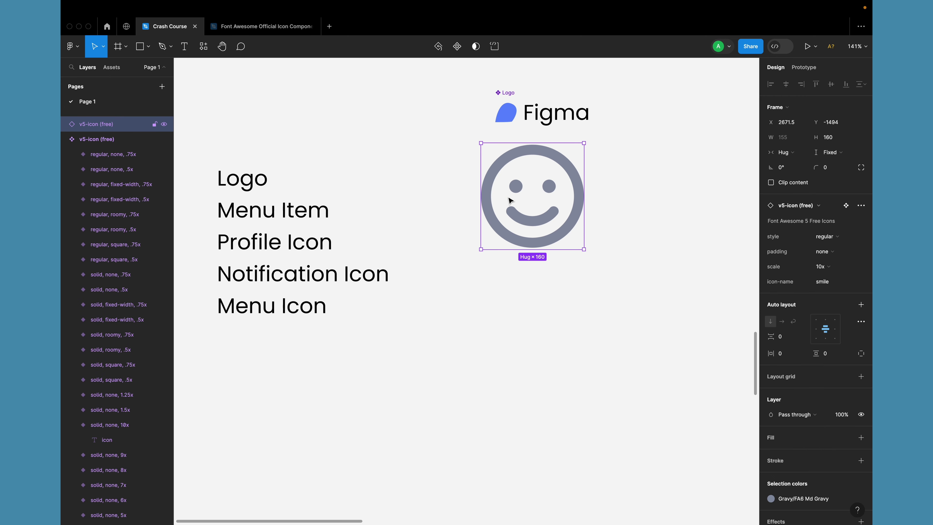
{"action": "scroll", "coordinate": [510, 200], "scroll_direction": "down", "scroll_amount": 10}
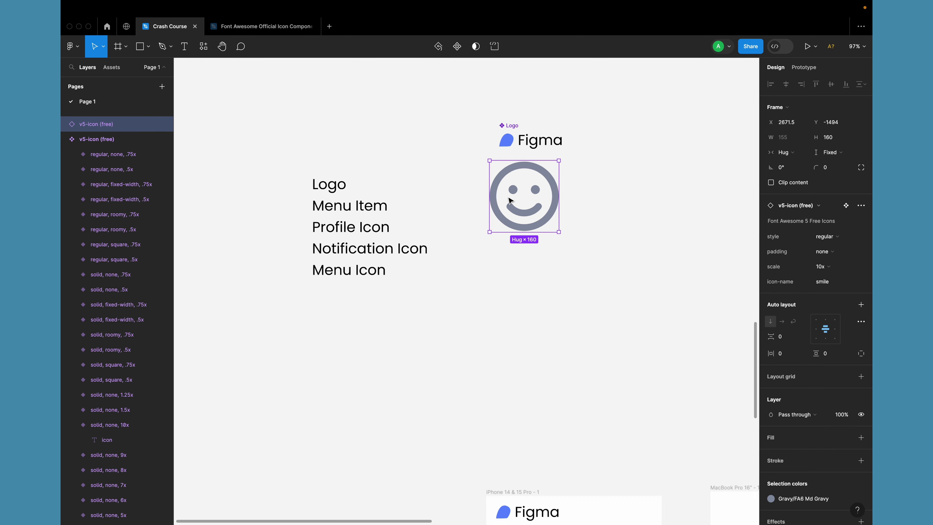
{"action": "scroll", "coordinate": [509, 200], "scroll_direction": "up", "scroll_amount": 4}
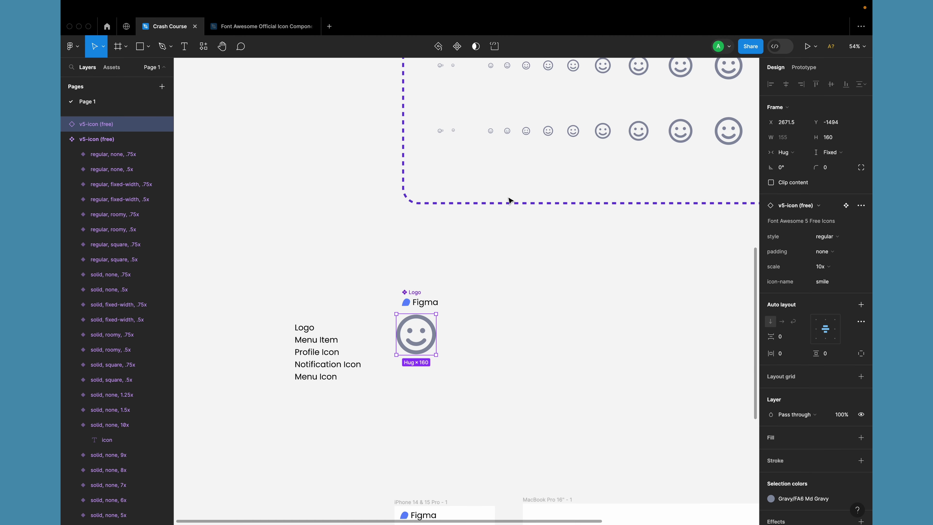
{"action": "left_click", "coordinate": [451, 356]}
{"action": "left_click", "coordinate": [414, 336]}
{"action": "left_click", "coordinate": [533, 315]}
{"action": "left_click", "coordinate": [427, 332]}
{"action": "key", "text": "Delete"}
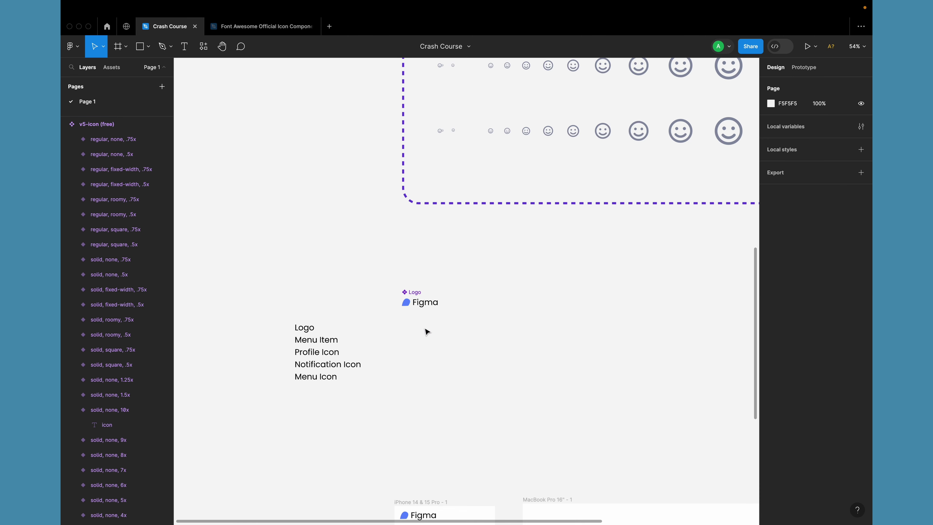
Step: Remove the Font Awesome 5 title and the v5-icon (free) component set, and close the Font Awesome icon file
{"action": "scroll", "coordinate": [450, 288], "scroll_direction": "down", "scroll_amount": 8}
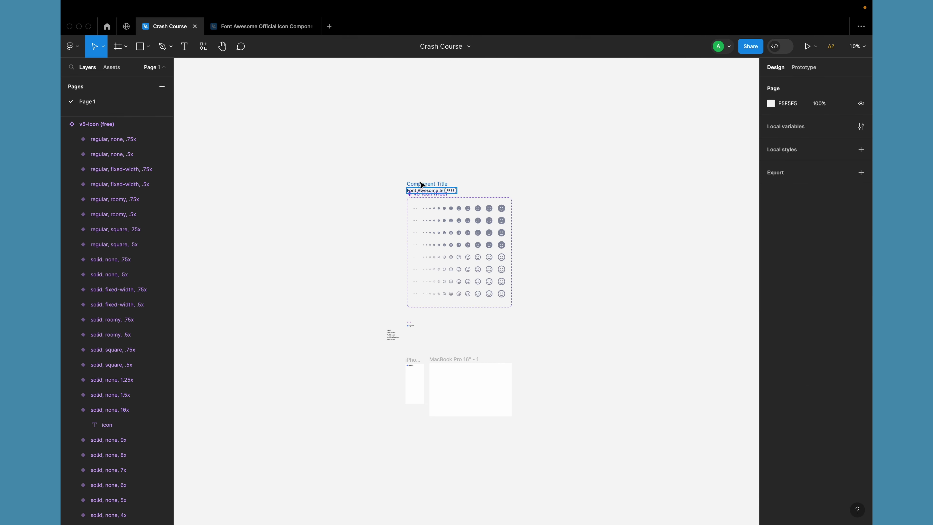
{"action": "scroll", "coordinate": [418, 185], "scroll_direction": "up", "scroll_amount": 5}
{"action": "left_click", "coordinate": [382, 166]}
{"action": "left_click", "coordinate": [392, 210], "text": "shift"}
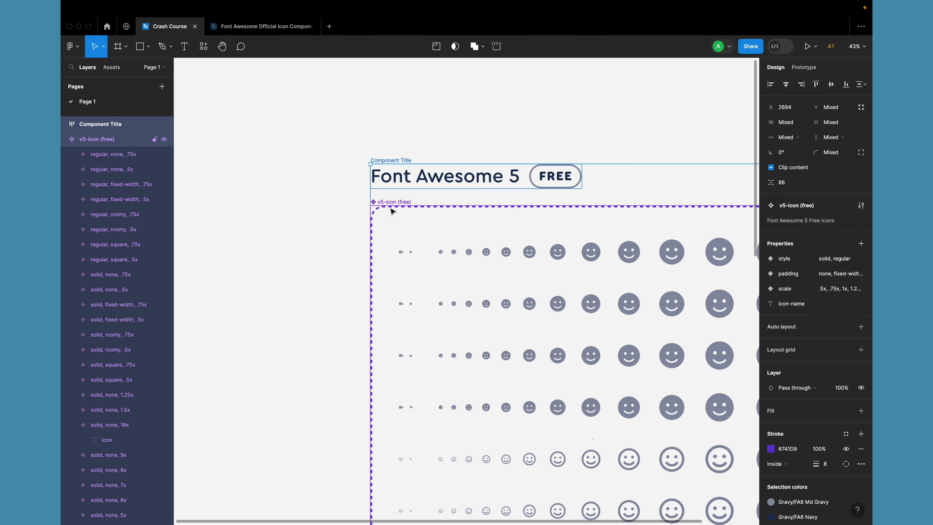
{"action": "key", "text": "super+w"}
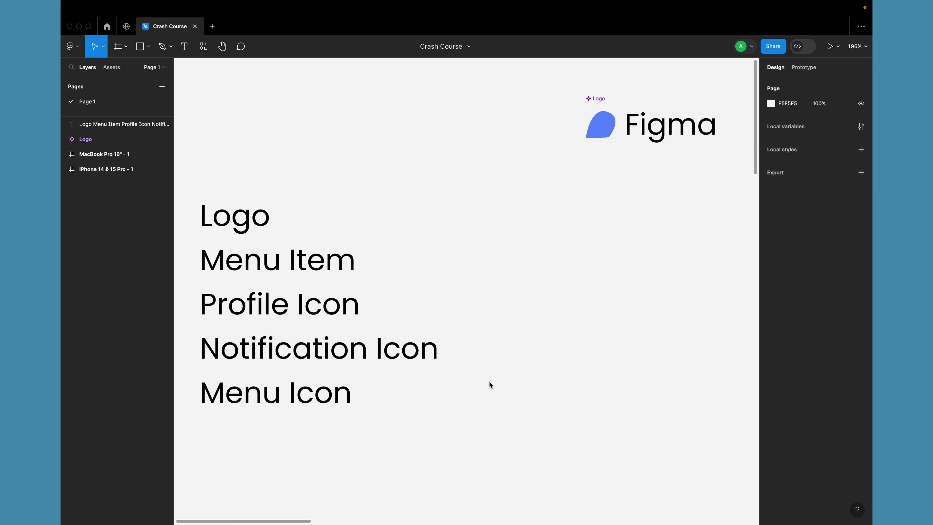
Step: Draw an open V-shaped chevron about 13 × 7 with the Pen tool, in the empty space between the component list and the Logo
{"action": "scroll", "coordinate": [492, 182], "scroll_direction": "up", "scroll_amount": 3}
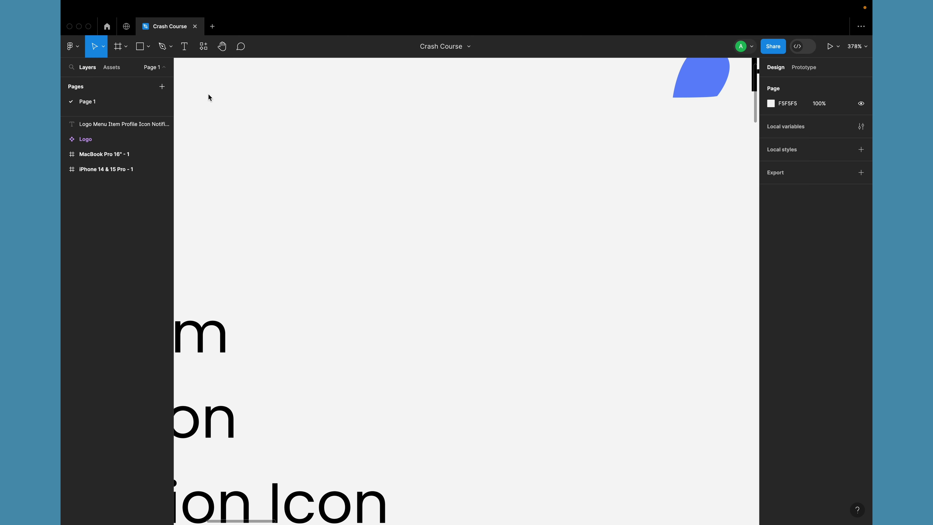
{"action": "left_click", "coordinate": [162, 46]}
{"action": "scroll", "coordinate": [354, 189], "scroll_direction": "up", "scroll_amount": 2}
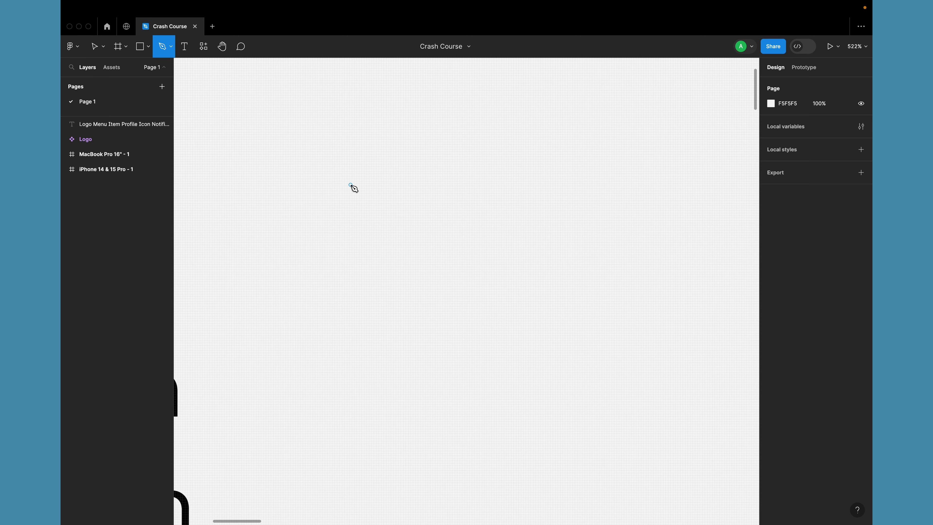
{"action": "left_click", "coordinate": [351, 185]}
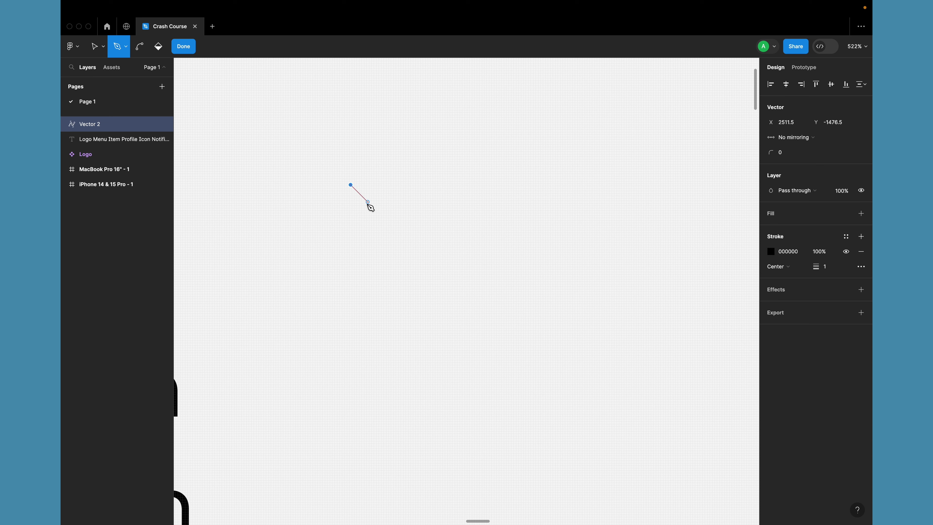
{"action": "left_click", "coordinate": [368, 201]}
{"action": "left_click", "coordinate": [382, 185]}
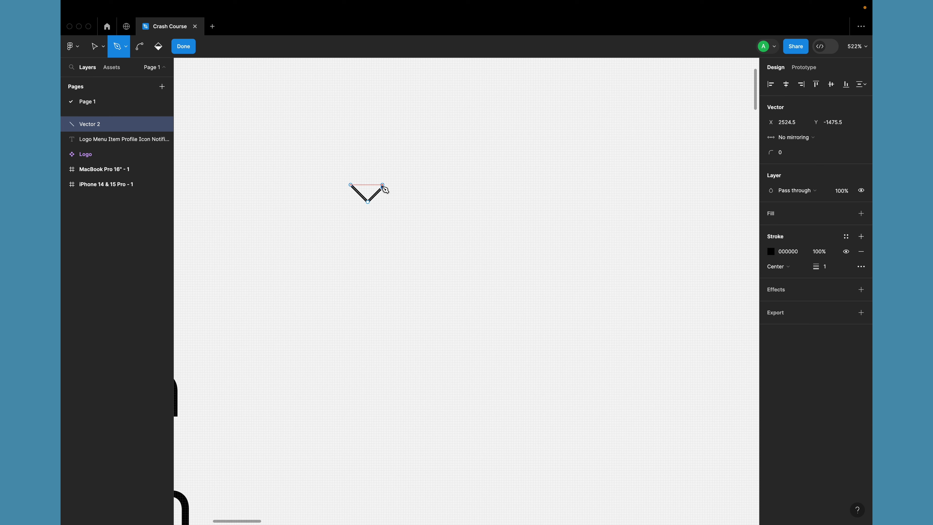
{"action": "left_click", "coordinate": [184, 46]}
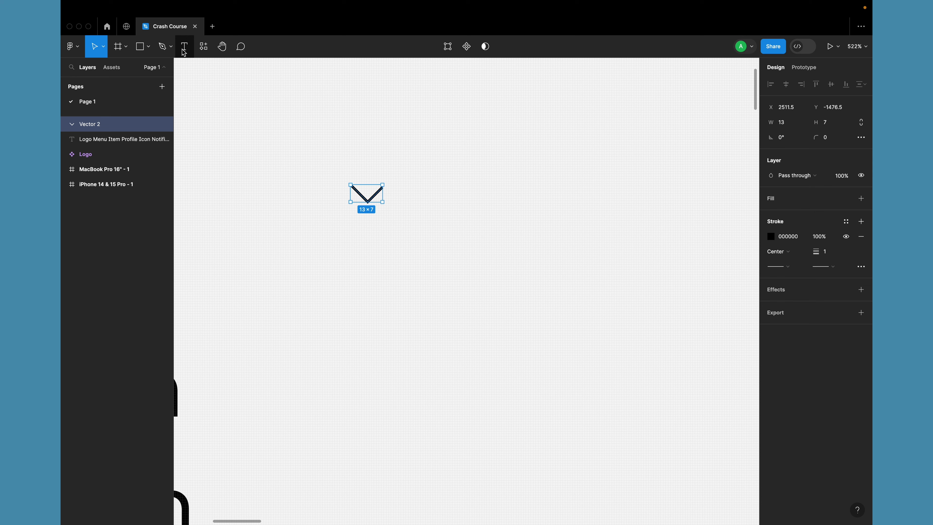
Step: Draw a square frame beside the chevron and set its size to 32 × 32
{"action": "left_click", "coordinate": [123, 51]}
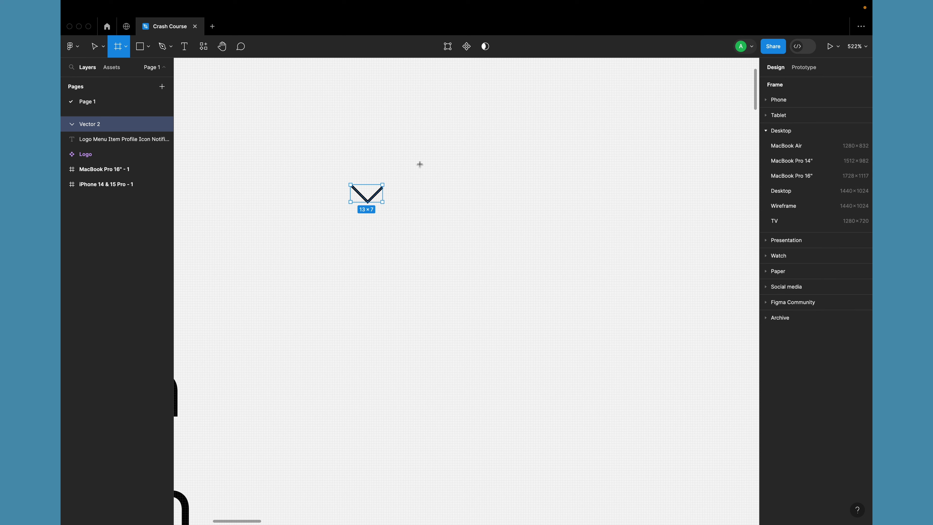
{"action": "mouse_move", "coordinate": [420, 164]}
{"action": "left_mouse_down"}
{"action": "mouse_move", "coordinate": [488, 223]}
{"action": "mouse_move", "coordinate": [469, 215]}
{"action": "left_mouse_up"}
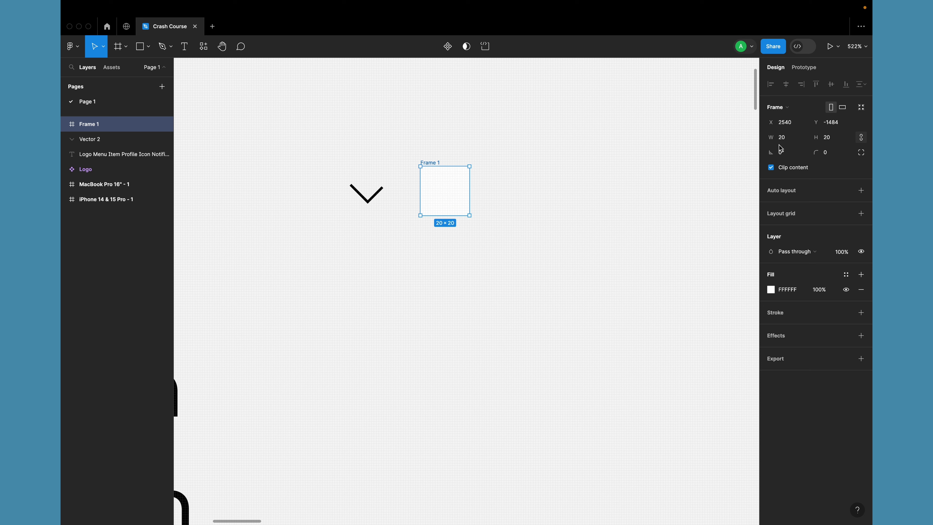
{"action": "left_click", "coordinate": [792, 139]}
{"action": "type", "text": "32"}
{"action": "left_click", "coordinate": [838, 142]}
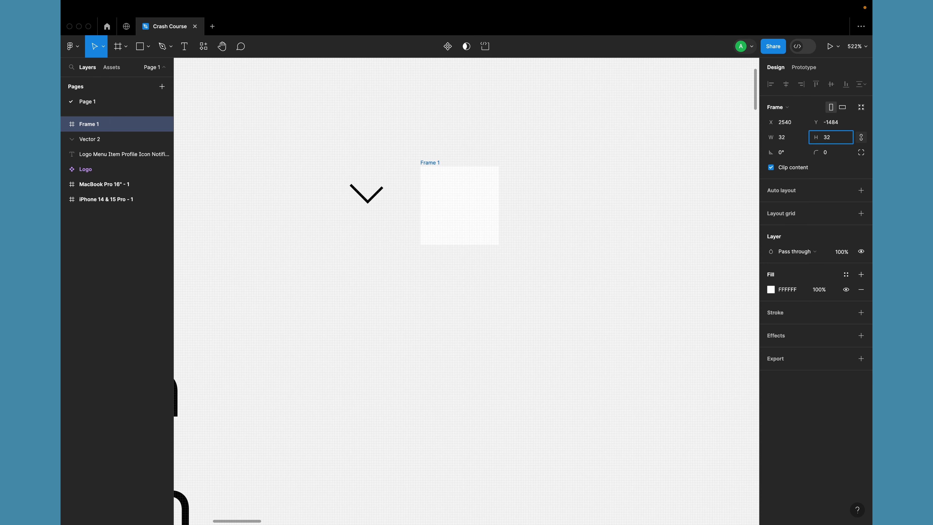
{"action": "key", "text": "Return"}
Step: Move the chevron vector into the middle of the 32 × 32 frame
{"action": "left_click_drag", "start_coordinate": [340, 171], "coordinate": [409, 252]}
{"action": "scroll", "coordinate": [408, 251], "scroll_direction": "up", "scroll_amount": 3}
{"action": "left_click", "coordinate": [377, 133]}
{"action": "left_click", "coordinate": [371, 170]}
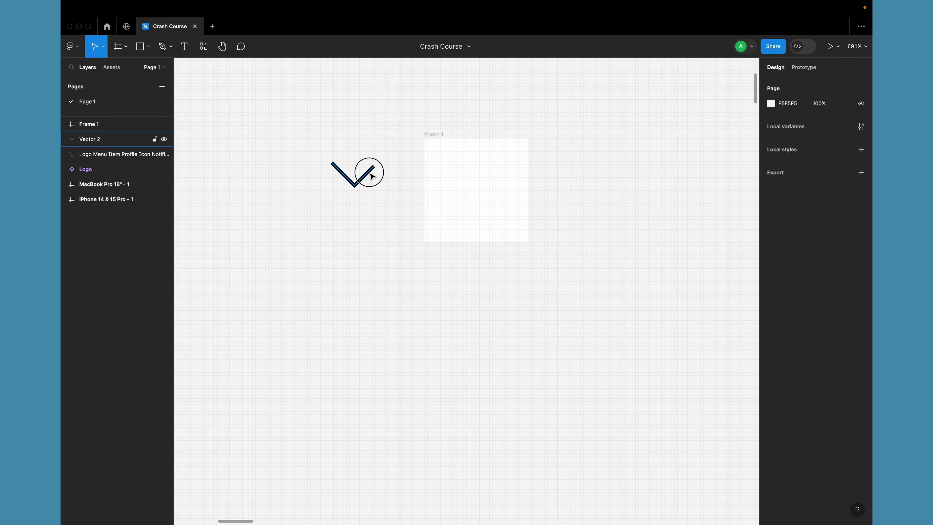
{"action": "left_click_drag", "start_coordinate": [371, 170], "coordinate": [506, 188]}
Step: Enlarge the chevron to about 25 × 12 by repositioning its end points and vertex, and place it at X 3, Y 12 in the frame
{"action": "scroll", "coordinate": [489, 187], "scroll_direction": "up", "scroll_amount": 5}
{"action": "key", "text": "Return"}
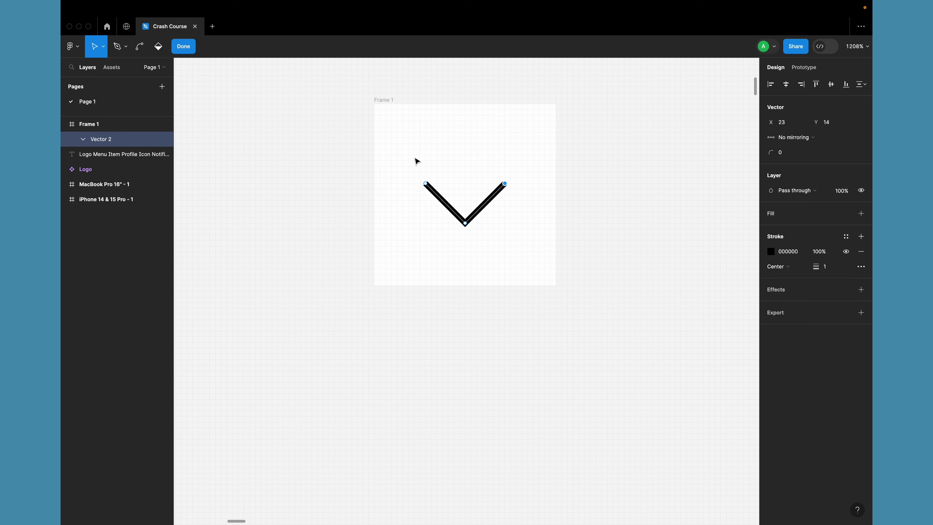
{"action": "left_click_drag", "start_coordinate": [426, 184], "coordinate": [395, 156]}
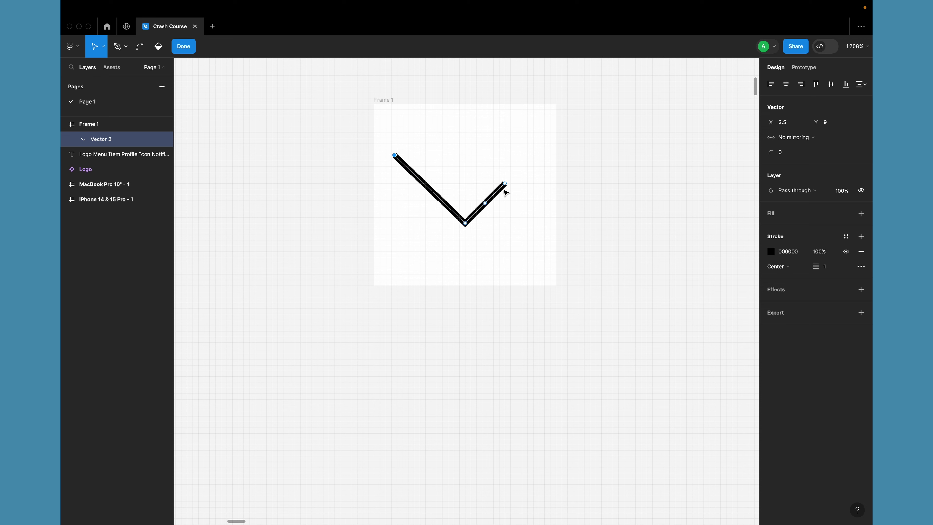
{"action": "left_click_drag", "start_coordinate": [506, 184], "coordinate": [538, 158]}
{"action": "left_click_drag", "start_coordinate": [463, 226], "coordinate": [469, 225]}
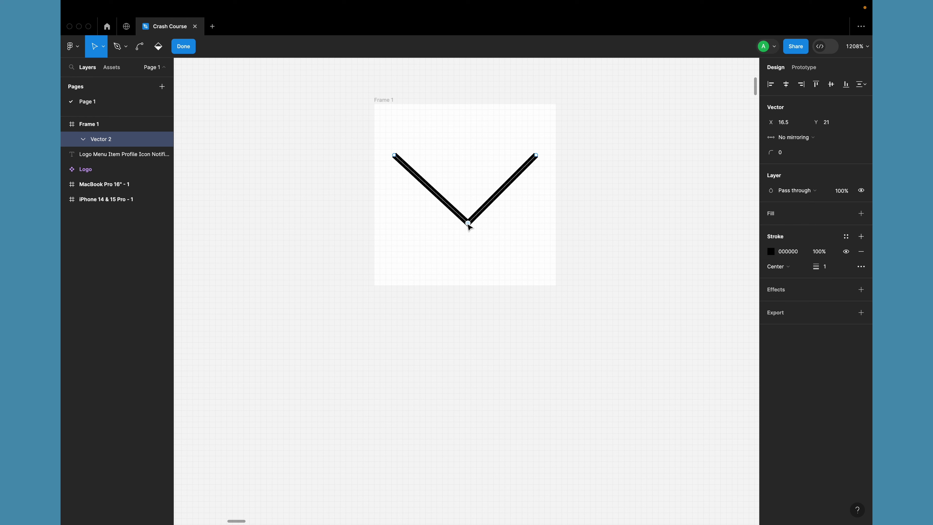
{"action": "key", "text": "Escape"}
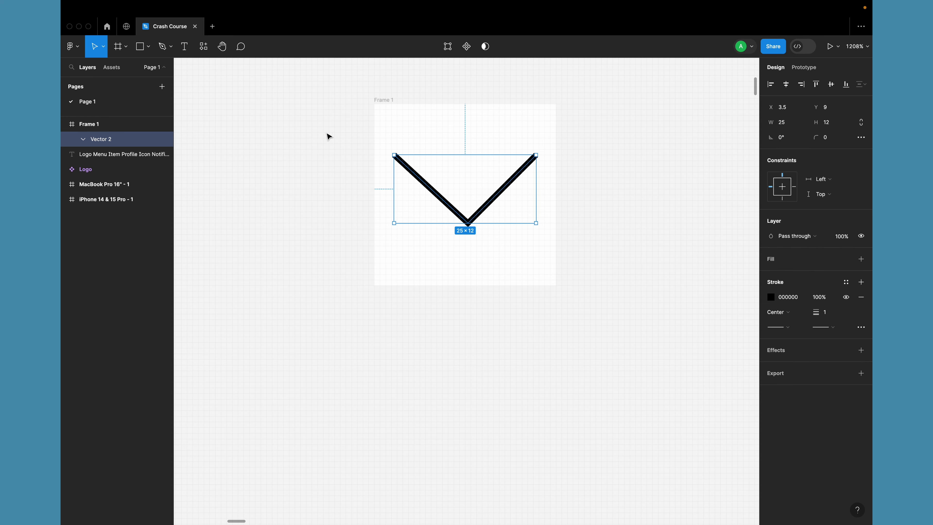
{"action": "left_click_drag", "start_coordinate": [483, 220], "coordinate": [480, 229]}
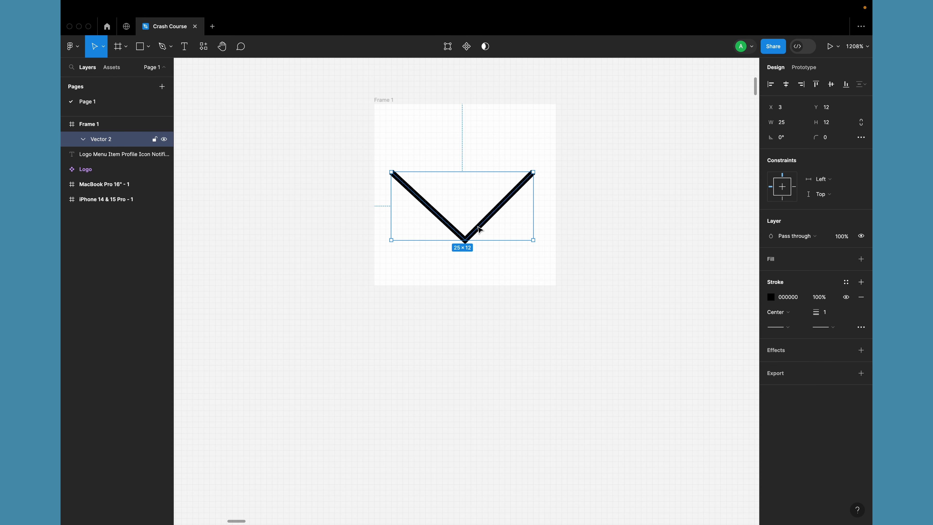
{"action": "left_click", "coordinate": [463, 337]}
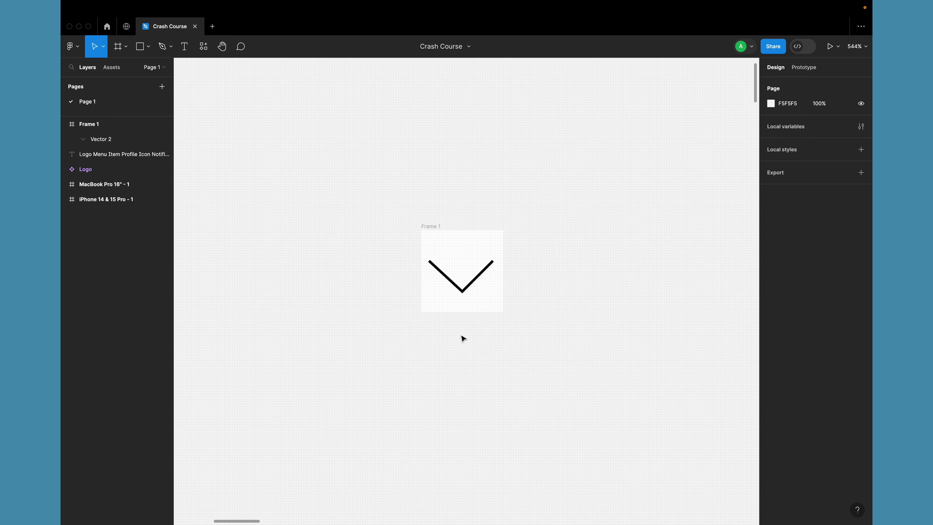
Step: Raise the chevron's bottom vertex to Y 23.5 at X 16 and finish editing the vector
{"action": "scroll", "coordinate": [463, 339], "scroll_direction": "up", "scroll_amount": 5}
{"action": "double_click", "coordinate": [475, 244]}
{"action": "scroll", "coordinate": [478, 241], "scroll_direction": "up", "scroll_amount": 5}
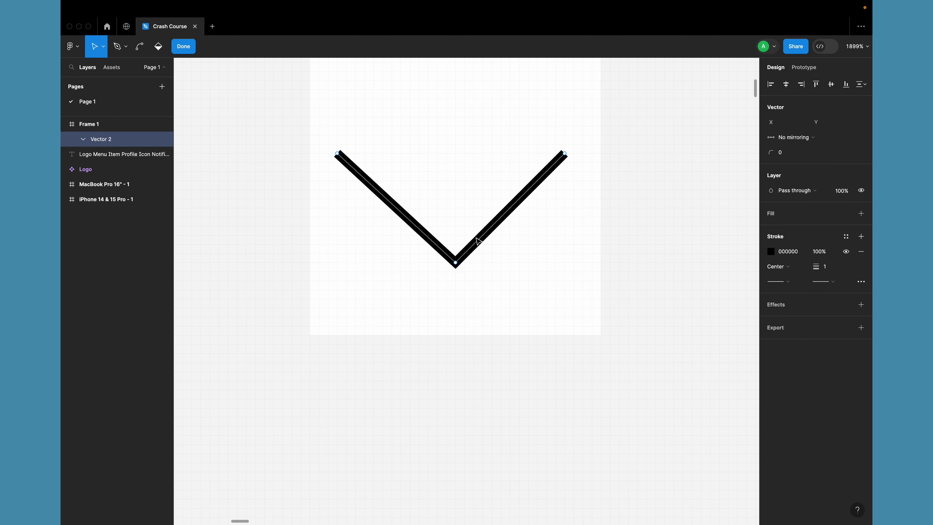
{"action": "left_click", "coordinate": [456, 263]}
{"action": "scroll", "coordinate": [459, 269], "scroll_direction": "up", "scroll_amount": 1}
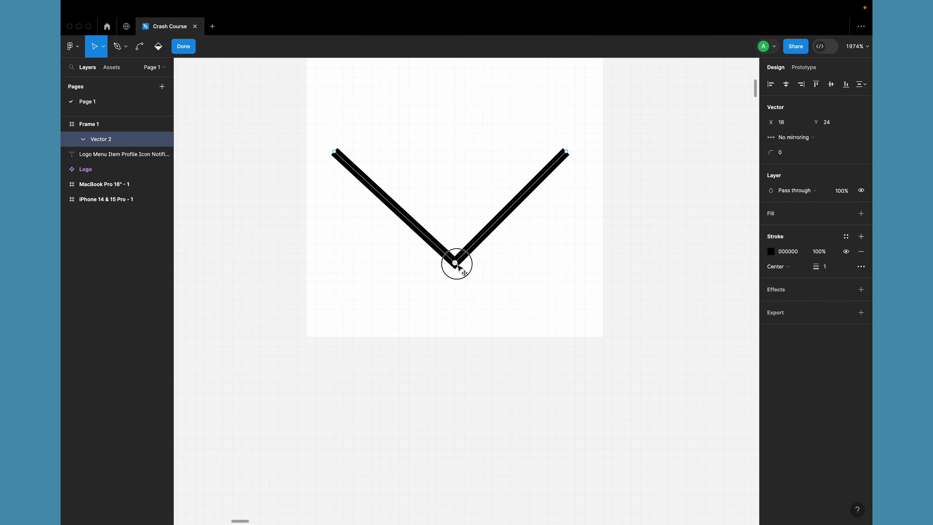
{"action": "left_click_drag", "start_coordinate": [458, 265], "coordinate": [457, 260]}
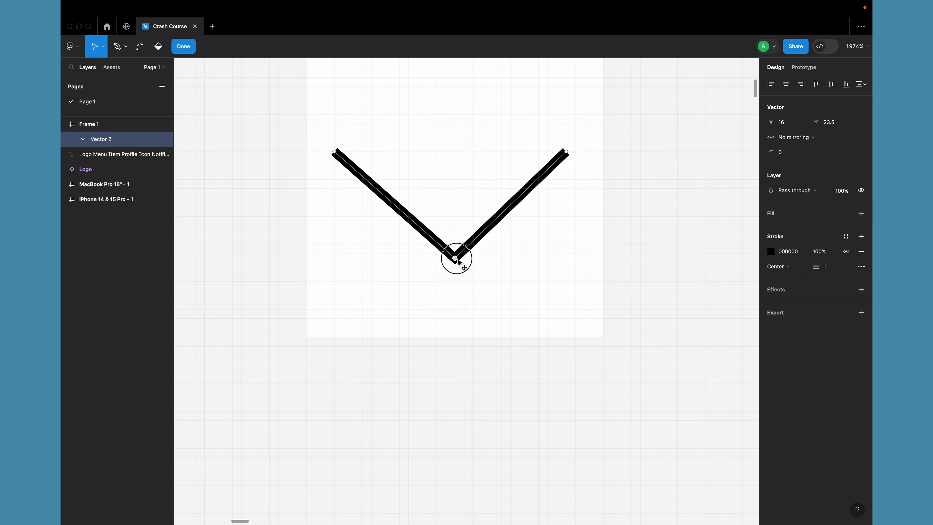
{"action": "left_click", "coordinate": [450, 377]}
{"action": "scroll", "coordinate": [451, 380], "scroll_direction": "down", "scroll_amount": 3}
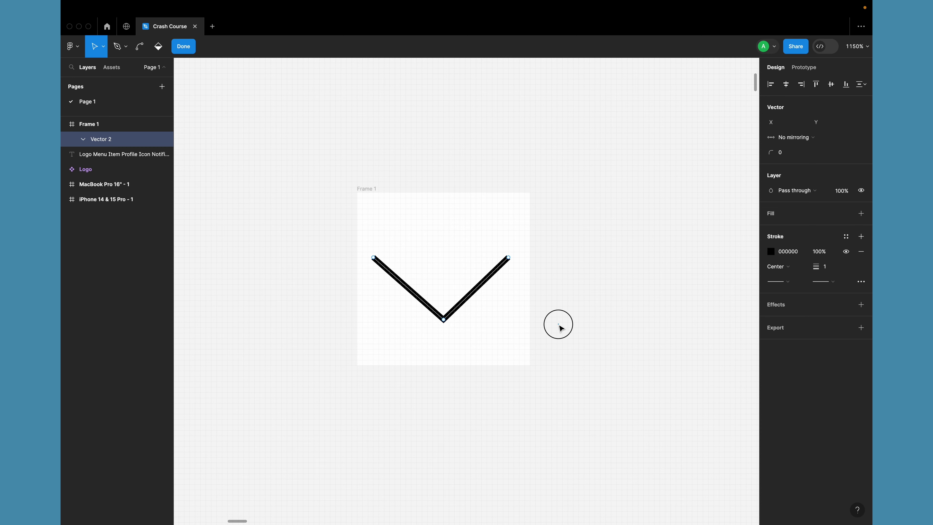
{"action": "scroll", "coordinate": [450, 311], "scroll_direction": "up", "scroll_amount": 3}
{"action": "key", "text": "Escape"}
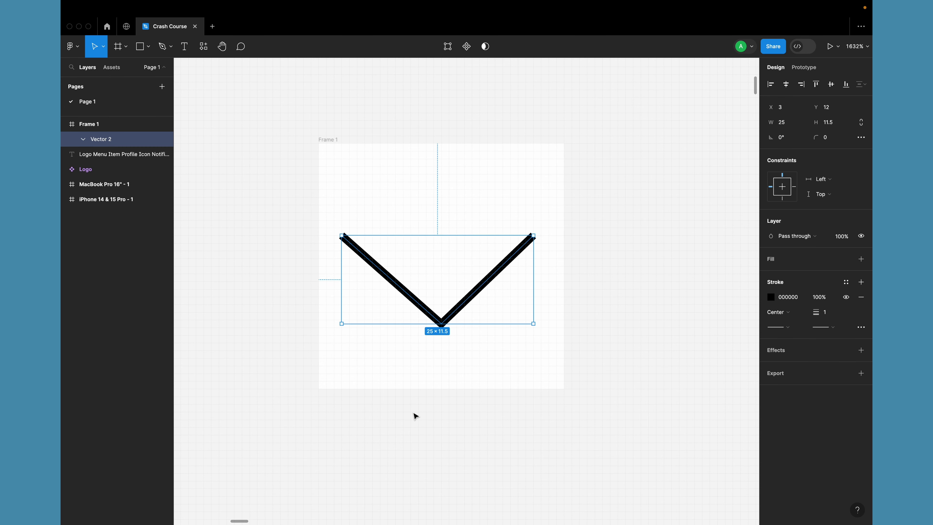
Step: Give both end points of the chevron's stroke a Round cap
{"action": "scroll", "coordinate": [415, 310], "scroll_direction": "up", "scroll_amount": 3}
{"action": "scroll", "coordinate": [415, 310], "scroll_direction": "up", "scroll_amount": 1}
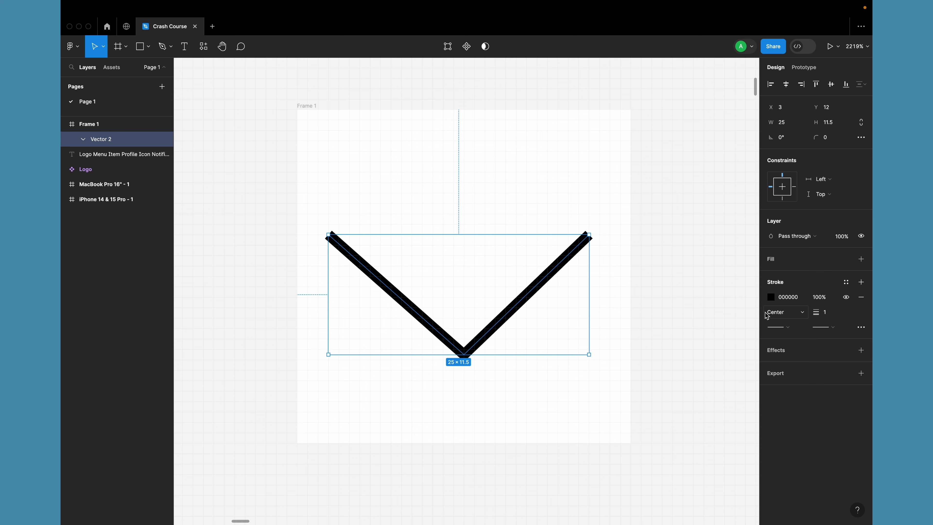
{"action": "left_click", "coordinate": [783, 328]}
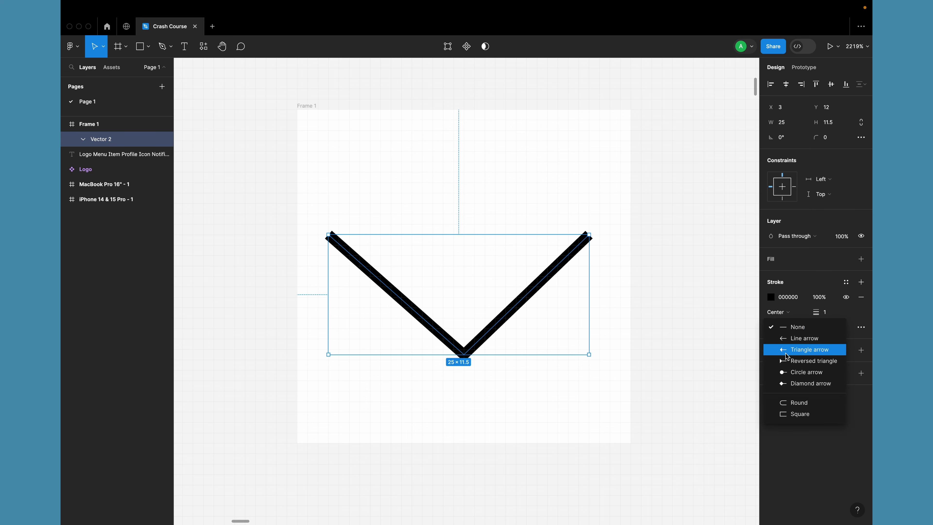
{"action": "left_click", "coordinate": [800, 403]}
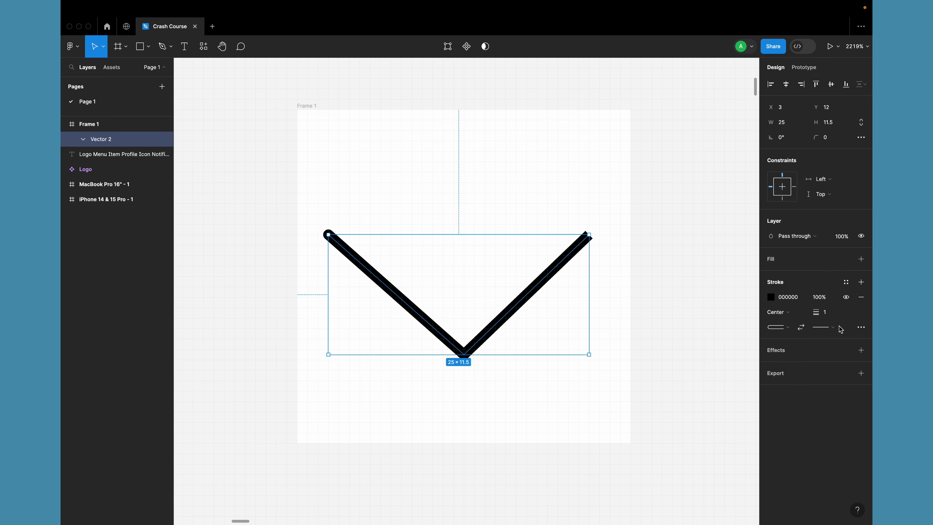
{"action": "left_click", "coordinate": [828, 327]}
{"action": "left_click", "coordinate": [792, 403]}
{"action": "left_click", "coordinate": [651, 264]}
Step: Rename the 32 × 32 frame around the chevron as Dropdown
{"action": "scroll", "coordinate": [654, 266], "scroll_direction": "down", "scroll_amount": 5, "text": "ctrl"}
{"action": "scroll", "coordinate": [654, 265], "scroll_direction": "down", "scroll_amount": 3}
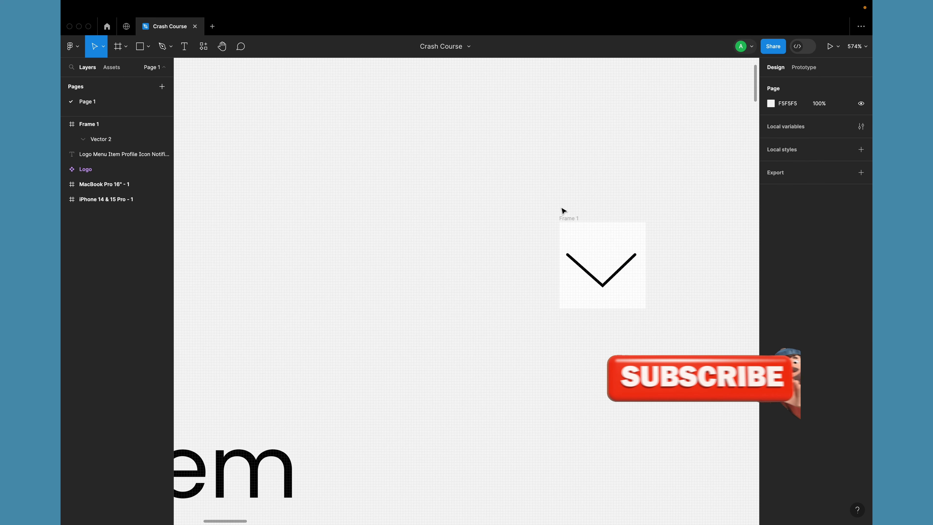
{"action": "double_click", "coordinate": [565, 217]}
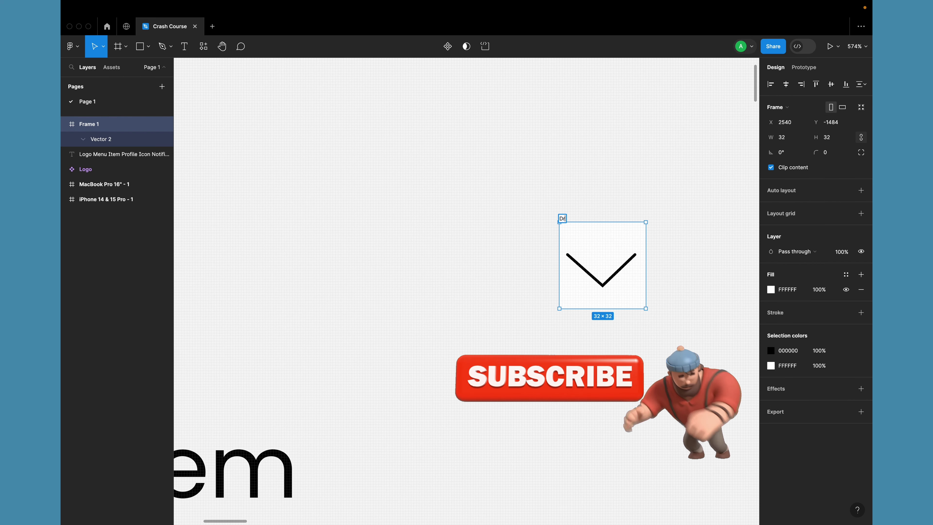
{"action": "type", "text": "Dropdown"}
{"action": "key", "text": "Return"}
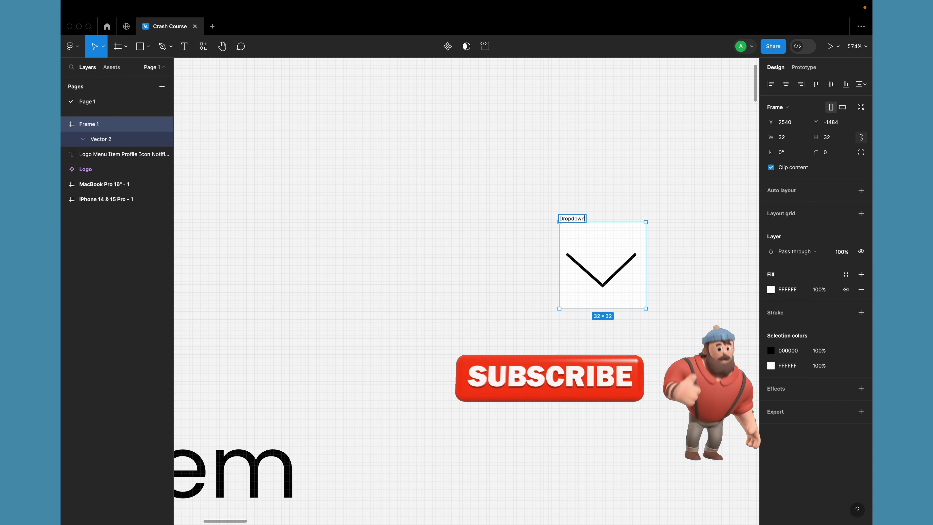
{"action": "left_click", "coordinate": [500, 200]}
{"action": "scroll", "coordinate": [500, 200], "scroll_direction": "down", "scroll_amount": 3}
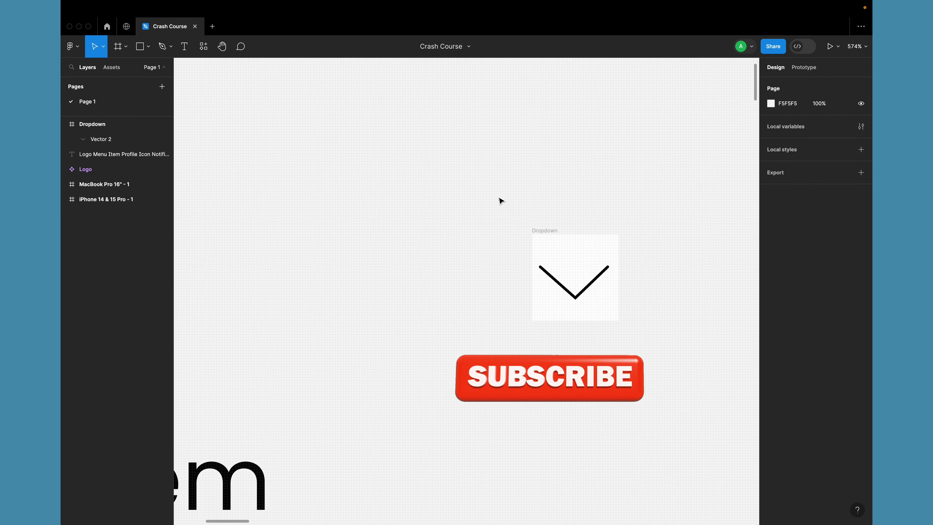
Step: Set the stroke weight of the chevron vector to 2
{"action": "left_click", "coordinate": [481, 266]}
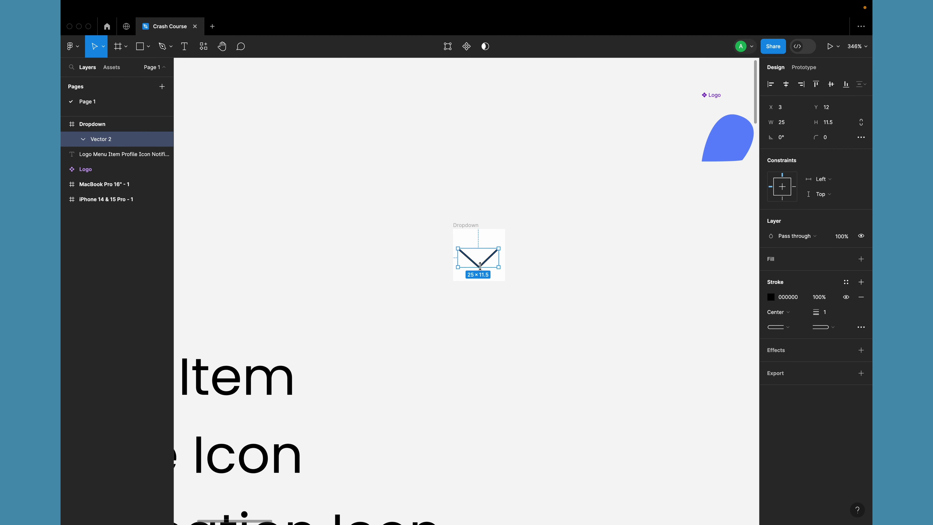
{"action": "scroll", "coordinate": [481, 266], "scroll_direction": "up", "scroll_amount": 5}
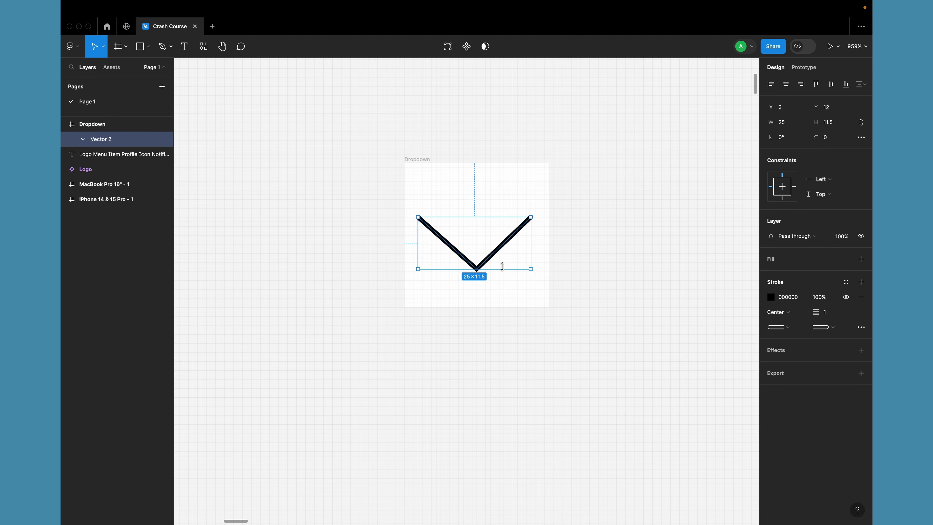
{"action": "left_click", "coordinate": [836, 315]}
{"action": "type", "text": "2"}
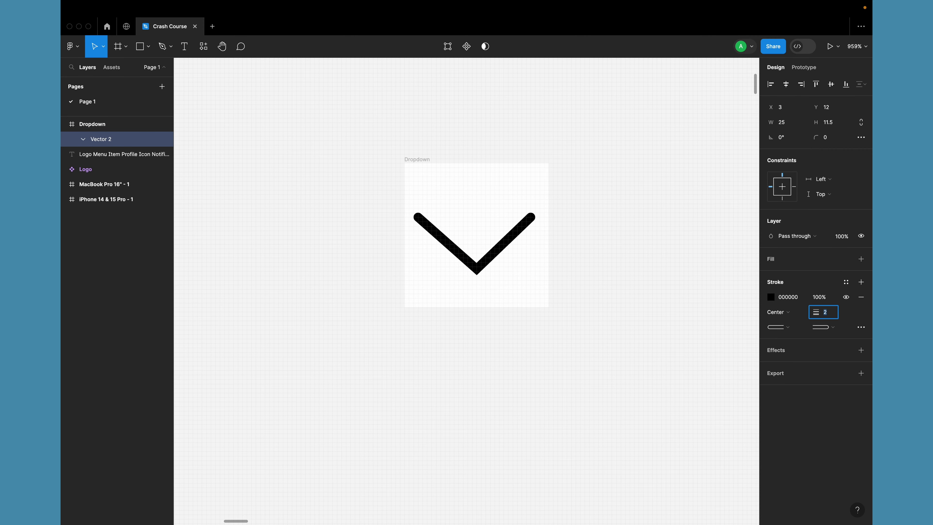
{"action": "left_click", "coordinate": [693, 301]}
{"action": "scroll", "coordinate": [694, 301], "scroll_direction": "down", "scroll_amount": 3}
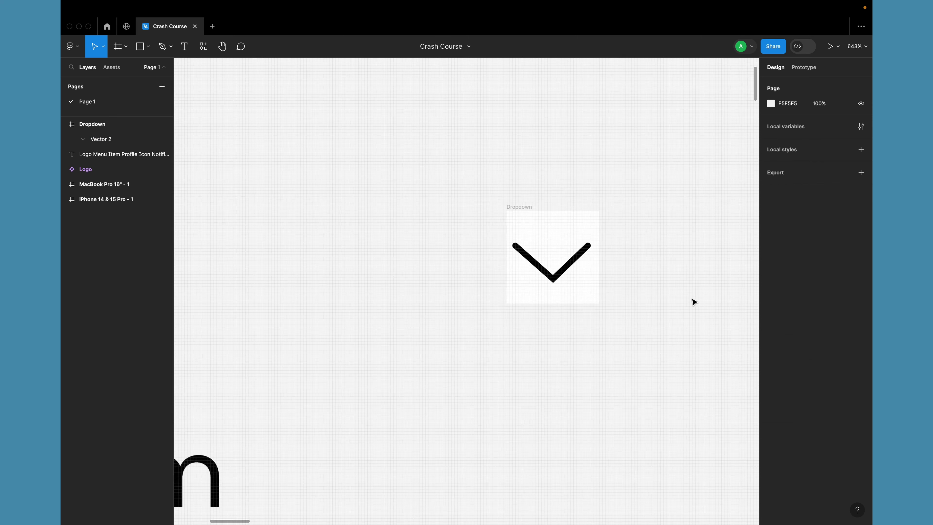
{"action": "scroll", "coordinate": [694, 301], "scroll_direction": "right", "scroll_amount": 3}
{"action": "scroll", "coordinate": [552, 288], "scroll_direction": "up", "scroll_amount": 4}
{"action": "scroll", "coordinate": [553, 289], "scroll_direction": "up", "scroll_amount": 1}
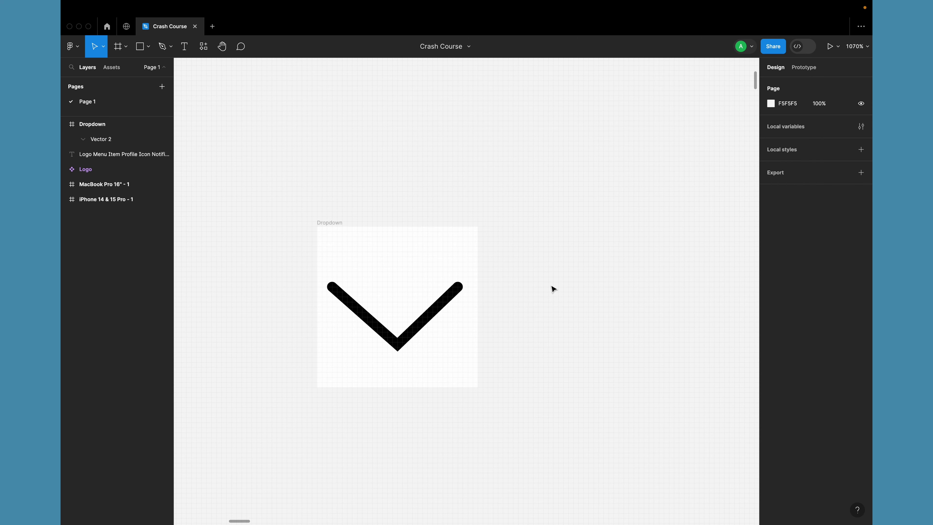
Step: Add the text "Menu Item" in the empty space below the Logo component and shift it slightly down
{"action": "scroll", "coordinate": [553, 289], "scroll_direction": "down", "scroll_amount": 2}
{"action": "scroll", "coordinate": [553, 288], "scroll_direction": "down", "scroll_amount": 10}
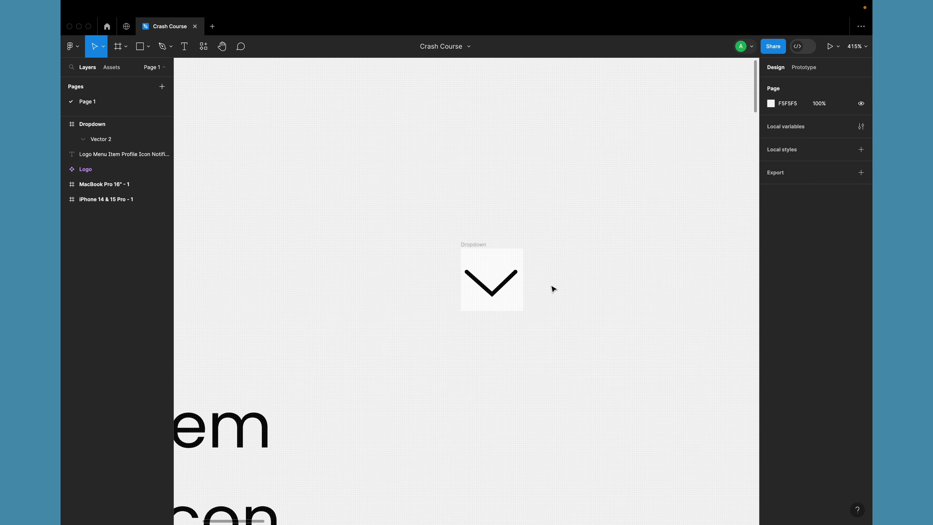
{"action": "scroll", "coordinate": [552, 288], "scroll_direction": "right", "scroll_amount": 4}
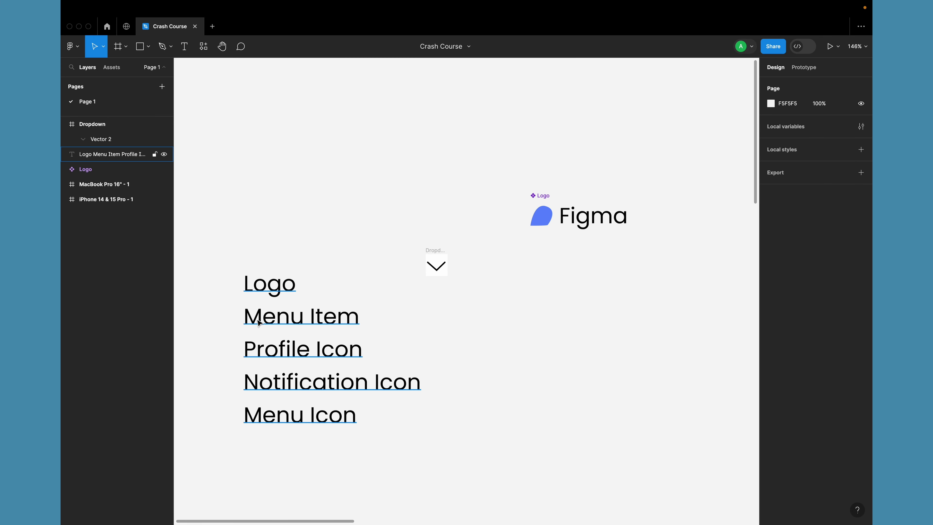
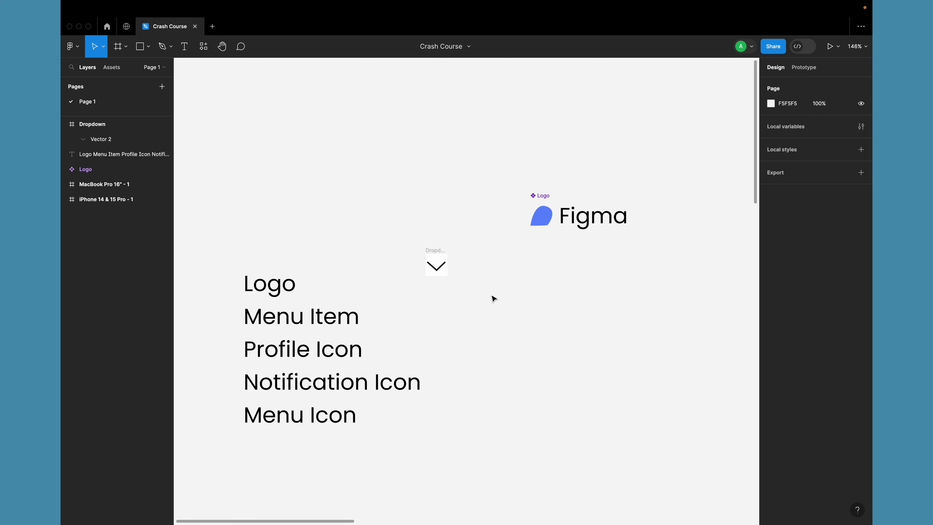
{"action": "scroll", "coordinate": [487, 262], "scroll_direction": "up", "scroll_amount": 3}
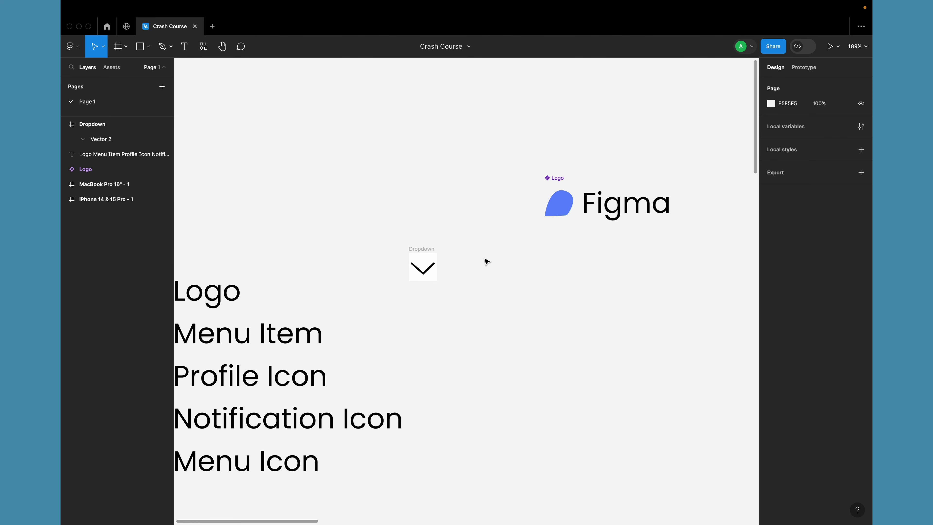
{"action": "key", "text": "t"}
{"action": "left_click", "coordinate": [480, 279]}
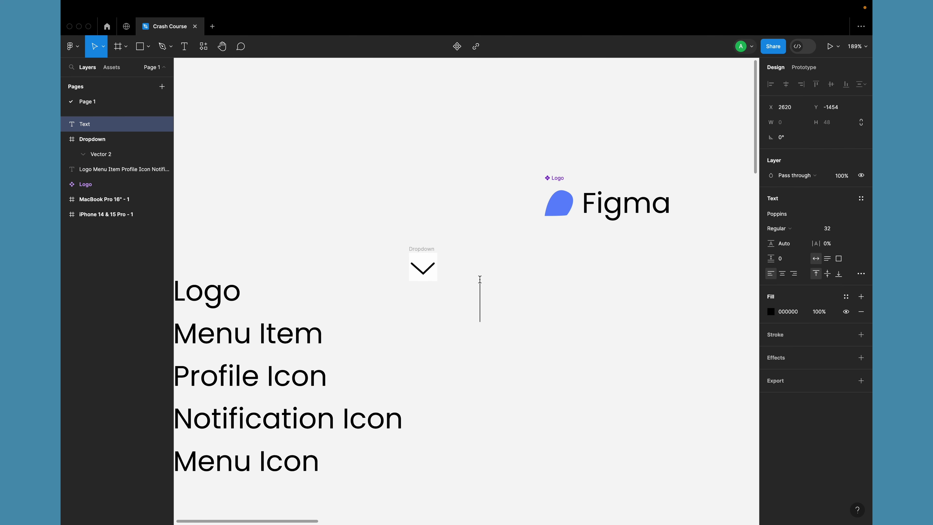
{"action": "type", "text": "Men"}
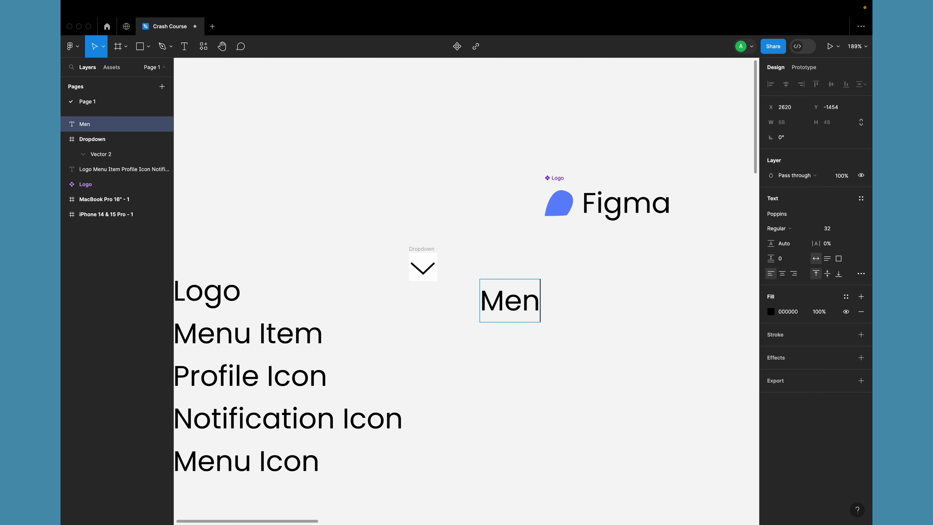
{"action": "type", "text": "u It"}
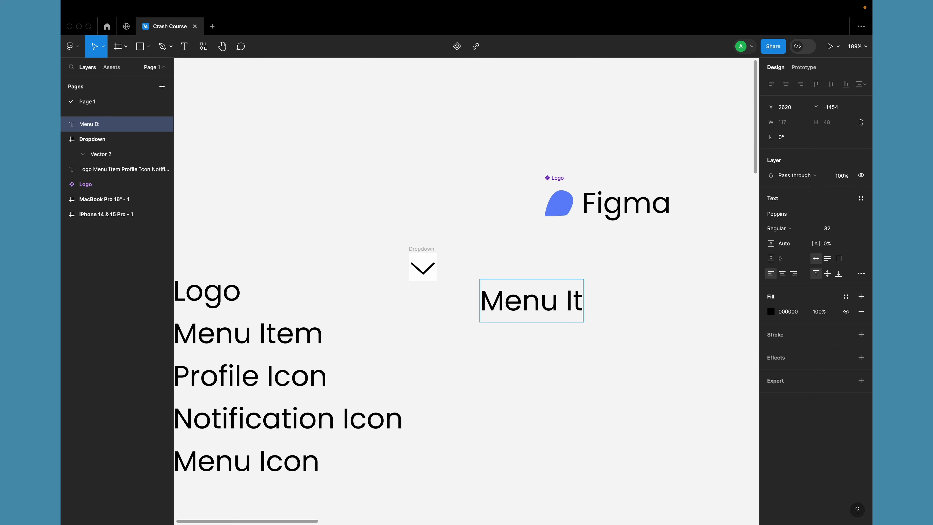
{"action": "type", "text": "em"}
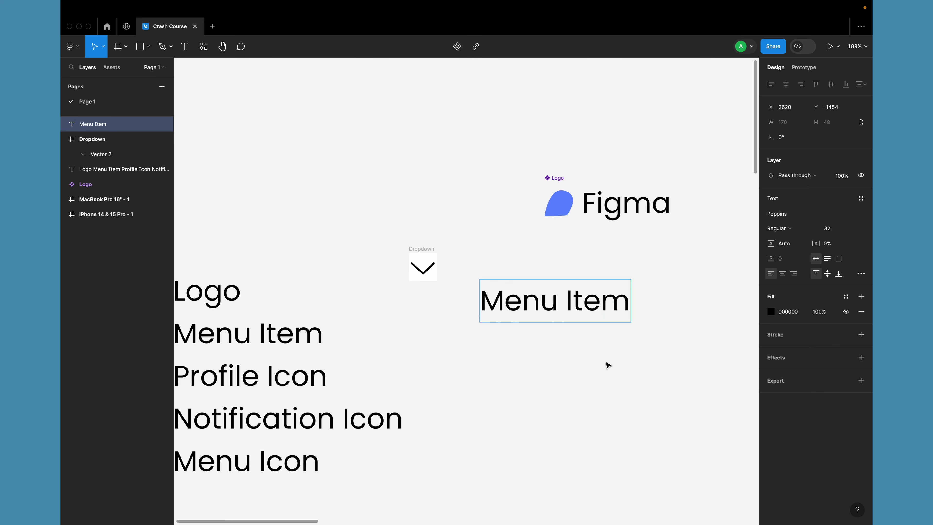
{"action": "key", "text": "Escape"}
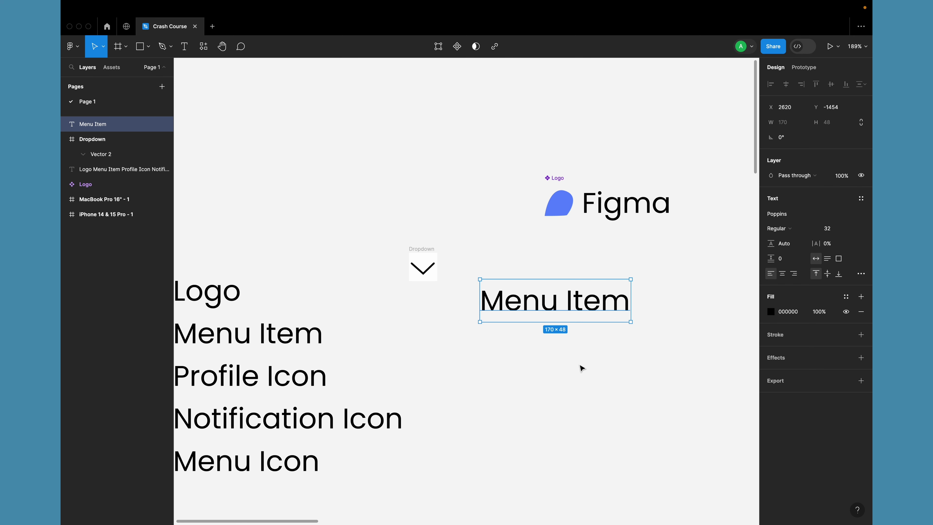
{"action": "left_click_drag", "start_coordinate": [548, 303], "coordinate": [549, 333]}
Step: Rename the Dropdown frame as Dropdown Icon and turn it into a component
{"action": "left_click", "coordinate": [414, 252]}
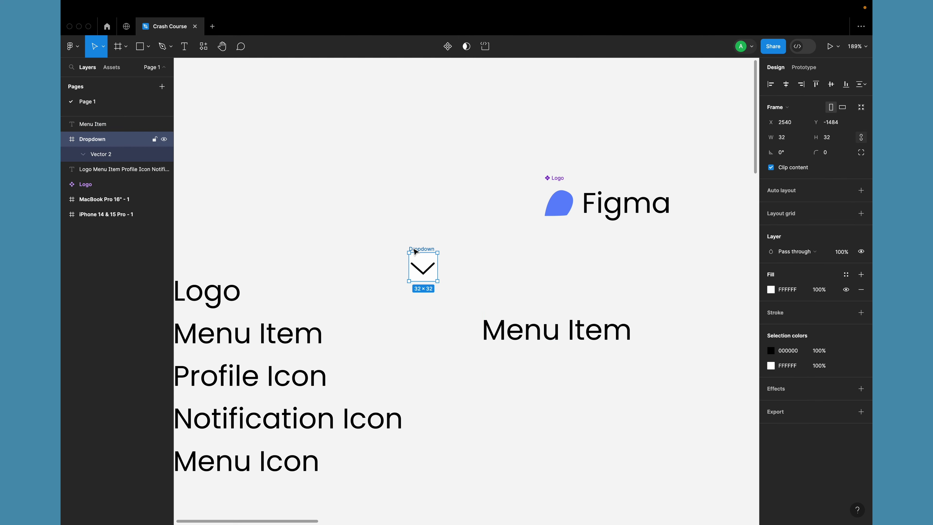
{"action": "double_click", "coordinate": [414, 250]}
{"action": "type", "text": "Icon"}
{"action": "key", "text": "Return"}
{"action": "left_click", "coordinate": [448, 47]}
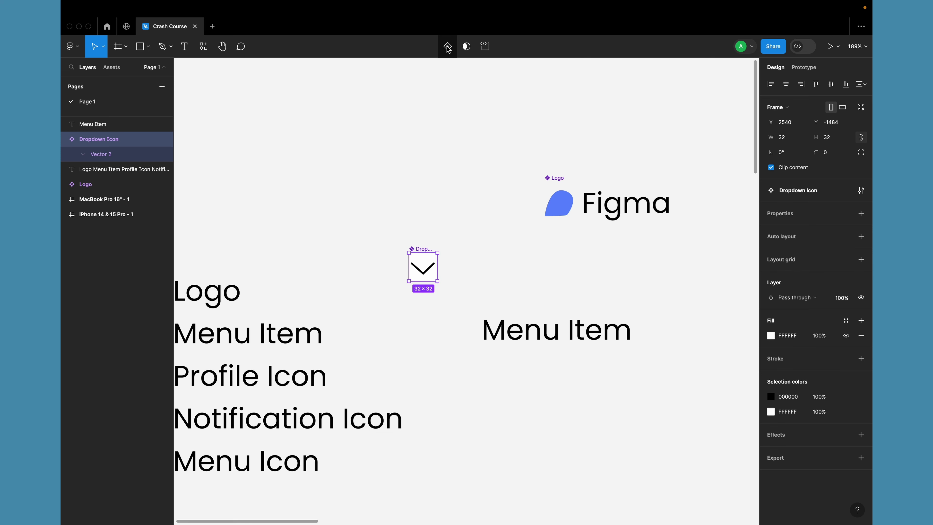
Step: Move the Dropdown Icon component to about X 2502, Y -1513 and hide its white fill
{"action": "left_click_drag", "start_coordinate": [423, 253], "coordinate": [389, 226]}
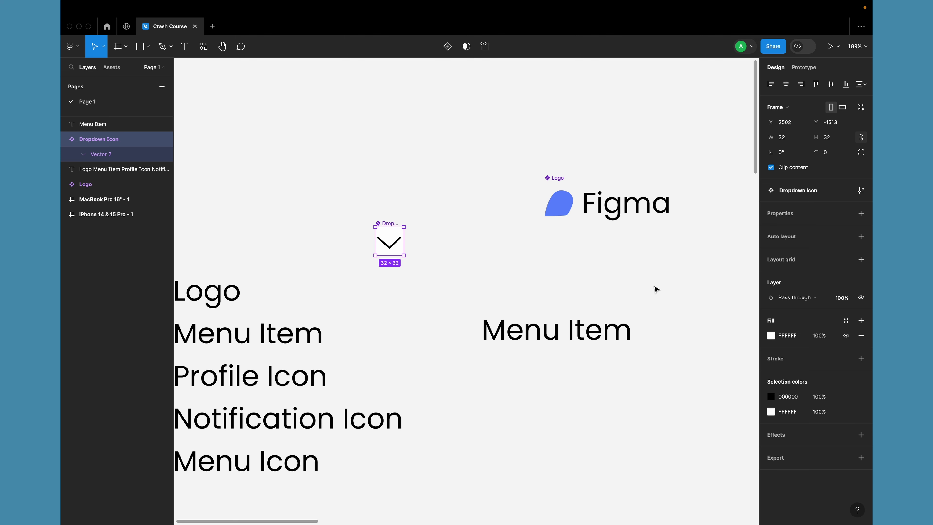
{"action": "left_click", "coordinate": [846, 336]}
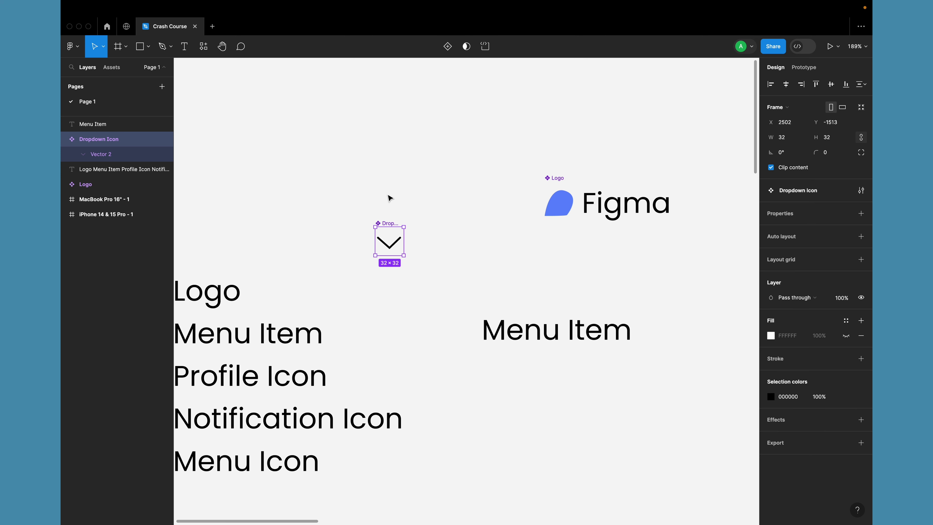
{"action": "scroll", "coordinate": [390, 202], "scroll_direction": "down", "scroll_amount": 2}
{"action": "scroll", "coordinate": [391, 202], "scroll_direction": "right", "scroll_amount": 1}
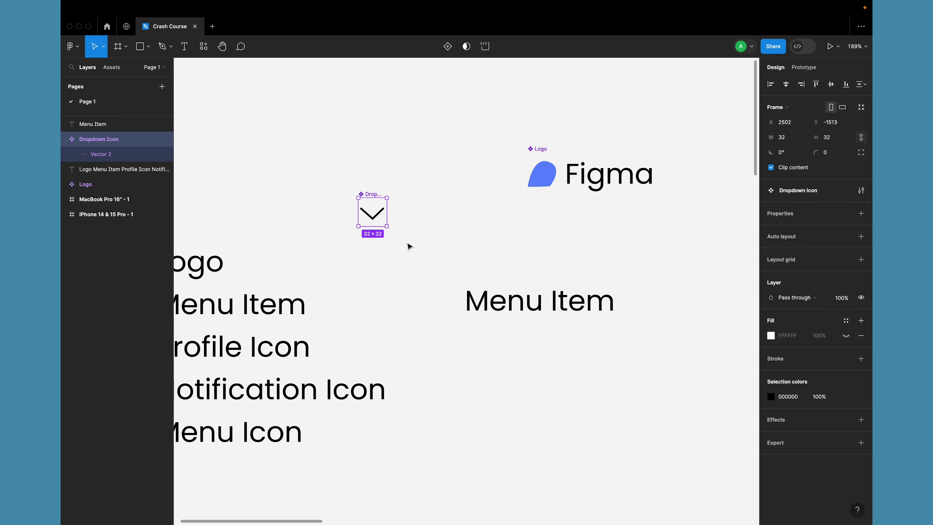
{"action": "left_click", "coordinate": [419, 253]}
Step: Move the separate Menu Item text to about X 2596, Y -1468, add auto layout to it and expand the new frame's layer
{"action": "left_click_drag", "start_coordinate": [466, 290], "coordinate": [448, 253]}
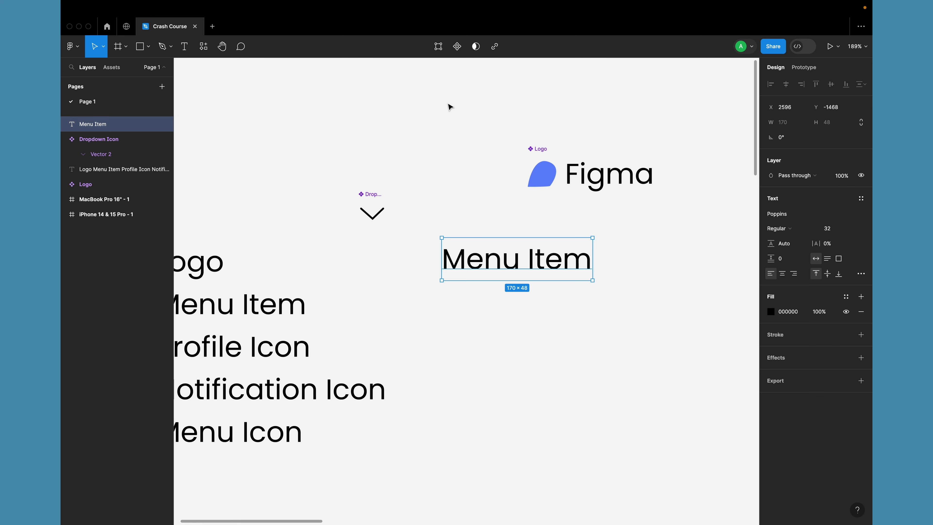
{"action": "right_click", "coordinate": [537, 267]}
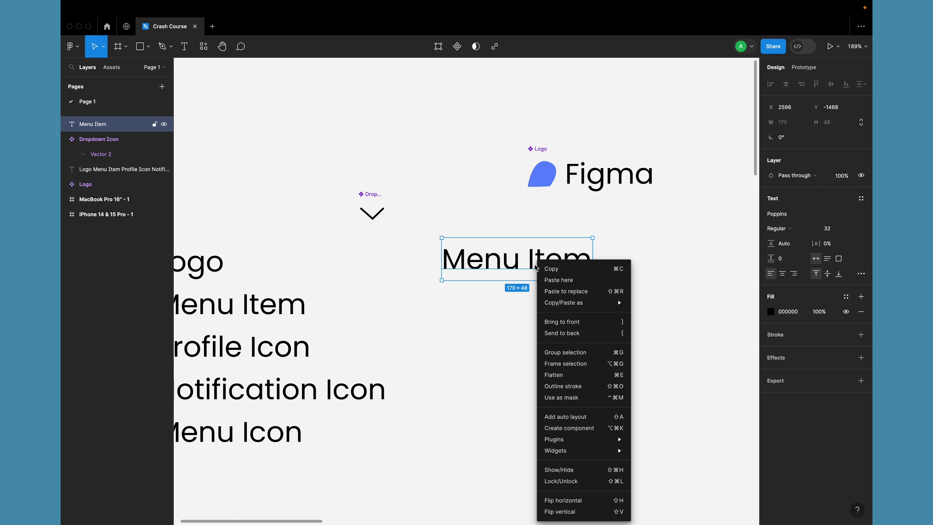
{"action": "left_click", "coordinate": [579, 419]}
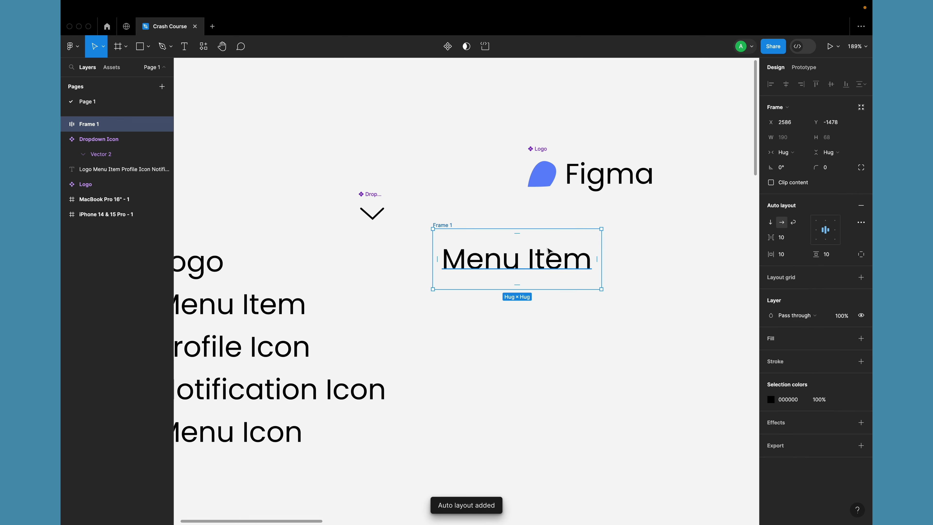
{"action": "left_click", "coordinate": [65, 125]}
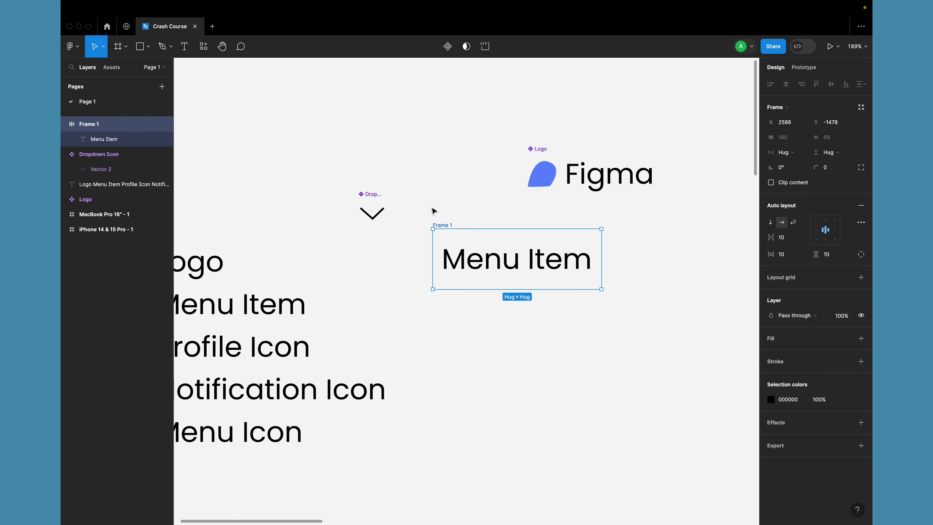
Step: Rename the auto-layout frame around the Menu Item text as Menu and move it to about X 2582, Y -1472
{"action": "double_click", "coordinate": [445, 225]}
{"action": "type", "text": "Menu"}
{"action": "key", "text": "Return"}
{"action": "mouse_move", "coordinate": [438, 228]}
{"action": "left_mouse_down"}
{"action": "mouse_move", "coordinate": [433, 215]}
{"action": "mouse_move", "coordinate": [437, 234]}
{"action": "left_mouse_up"}
Step: Place an instance of the Dropdown Icon component inside the Menu frame, before the Menu Item text
{"action": "scroll", "coordinate": [437, 234], "scroll_direction": "down", "scroll_amount": 5}
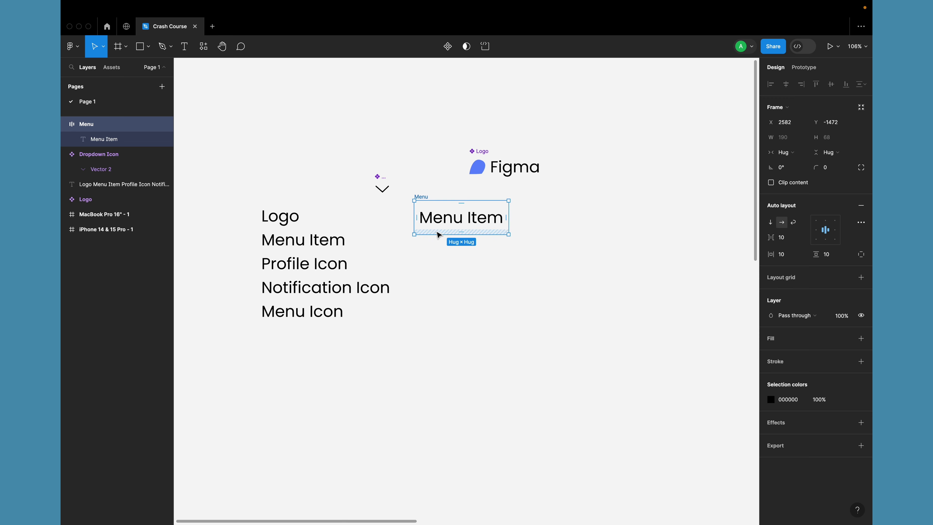
{"action": "mouse_move", "coordinate": [381, 179]}
{"action": "left_mouse_down"}
{"action": "mouse_move", "coordinate": [400, 180]}
{"action": "mouse_move", "coordinate": [428, 213]}
{"action": "mouse_move", "coordinate": [364, 170]}
{"action": "mouse_move", "coordinate": [426, 216]}
{"action": "left_mouse_up"}
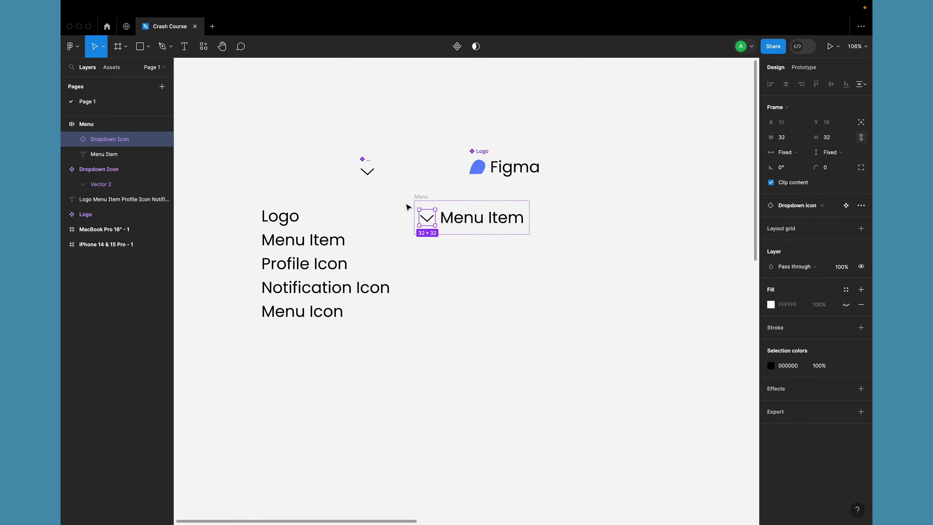
{"action": "scroll", "coordinate": [438, 221], "scroll_direction": "up", "scroll_amount": 5}
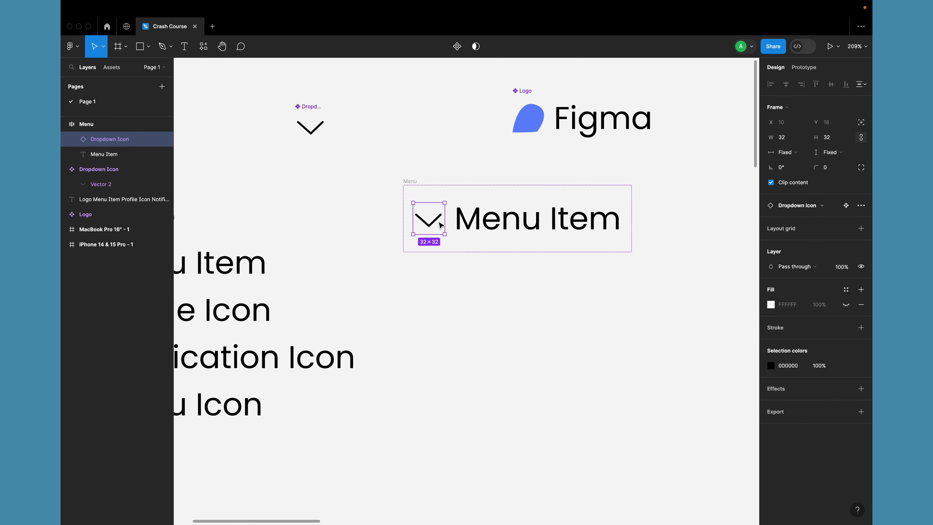
{"action": "left_click", "coordinate": [322, 138]}
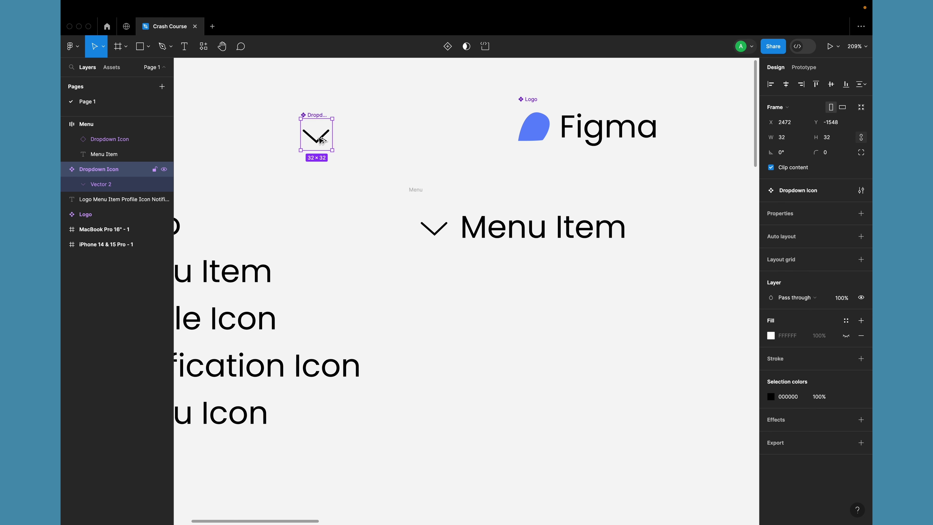
{"action": "left_click_drag", "start_coordinate": [322, 138], "coordinate": [478, 221]}
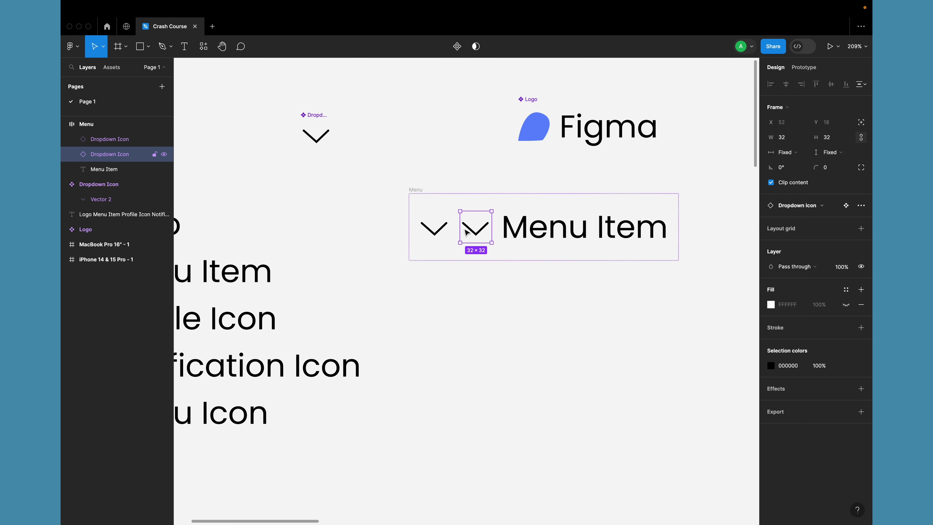
{"action": "key", "text": "Delete"}
{"action": "scroll", "coordinate": [483, 283], "scroll_direction": "right", "scroll_amount": 1}
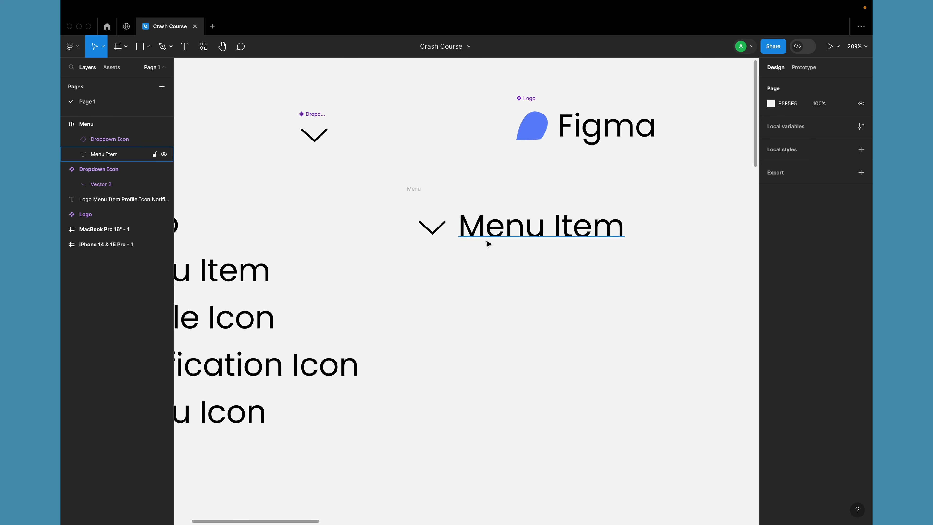
{"action": "left_click", "coordinate": [443, 231]}
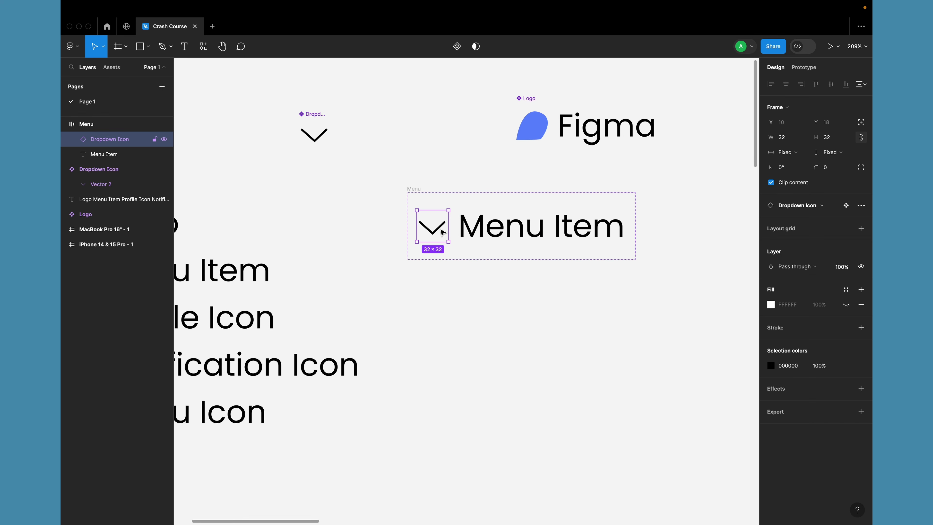
{"action": "left_click", "coordinate": [522, 236]}
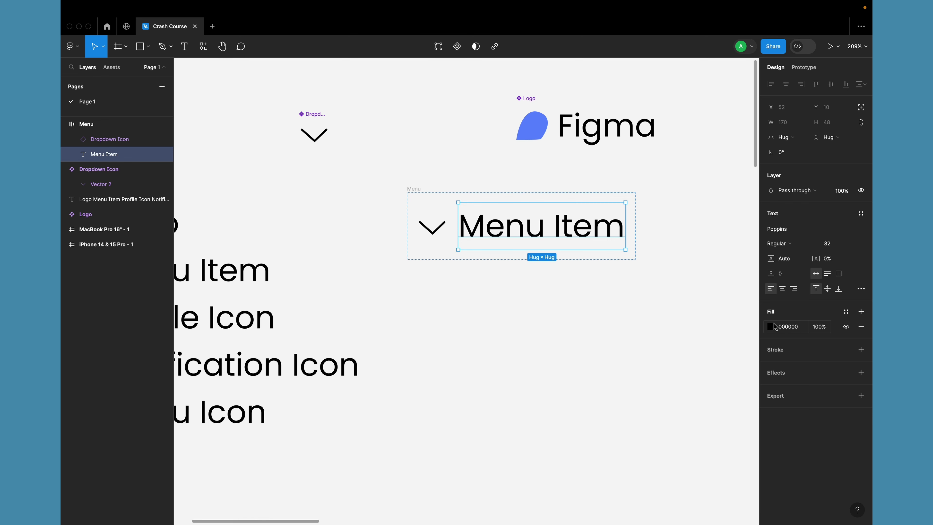
{"action": "left_click", "coordinate": [586, 301]}
{"action": "scroll", "coordinate": [585, 302], "scroll_direction": "right", "scroll_amount": 2}
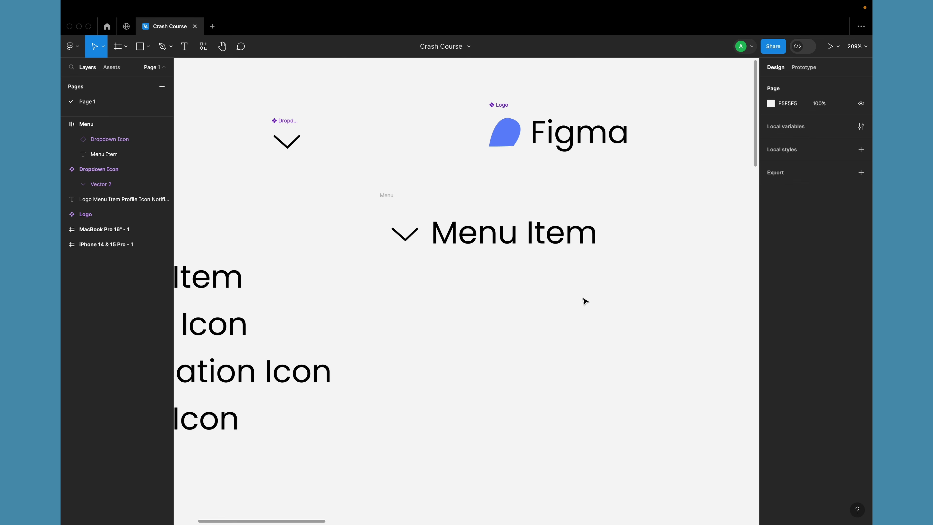
{"action": "scroll", "coordinate": [585, 302], "scroll_direction": "down", "scroll_amount": 3}
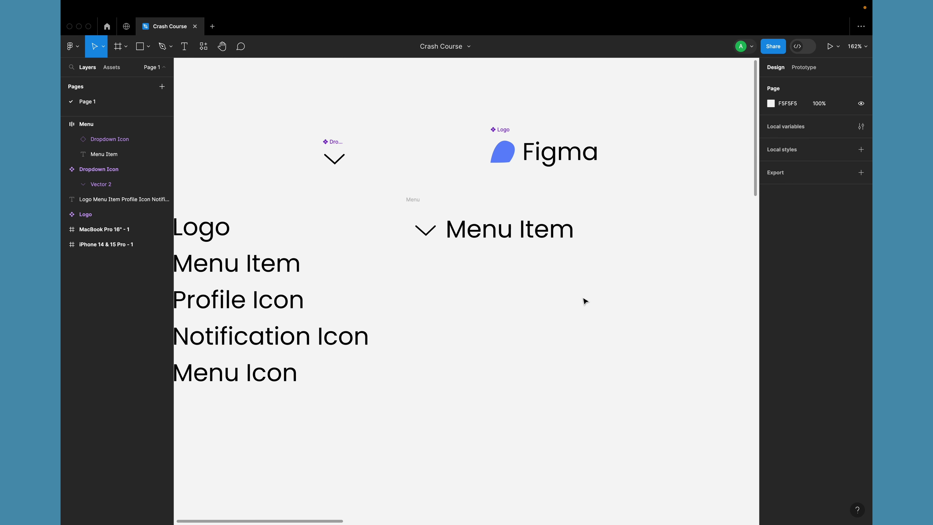
{"action": "left_click", "coordinate": [520, 210]}
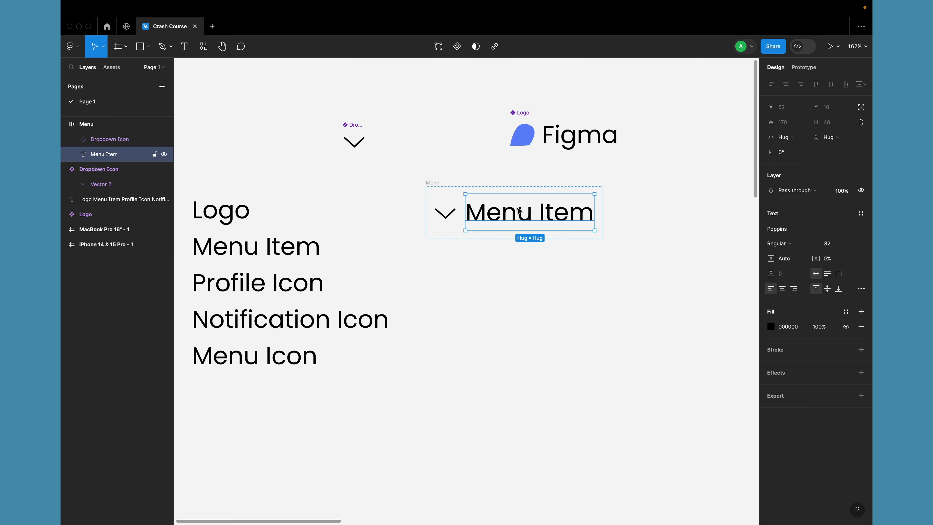
{"action": "left_click", "coordinate": [521, 287]}
{"action": "left_click", "coordinate": [491, 225]}
Step: Duplicate the dropdown icon in the Menu frame and move the copy after the Menu Item text
{"action": "left_click", "coordinate": [453, 222]}
{"action": "key", "text": "super+d"}
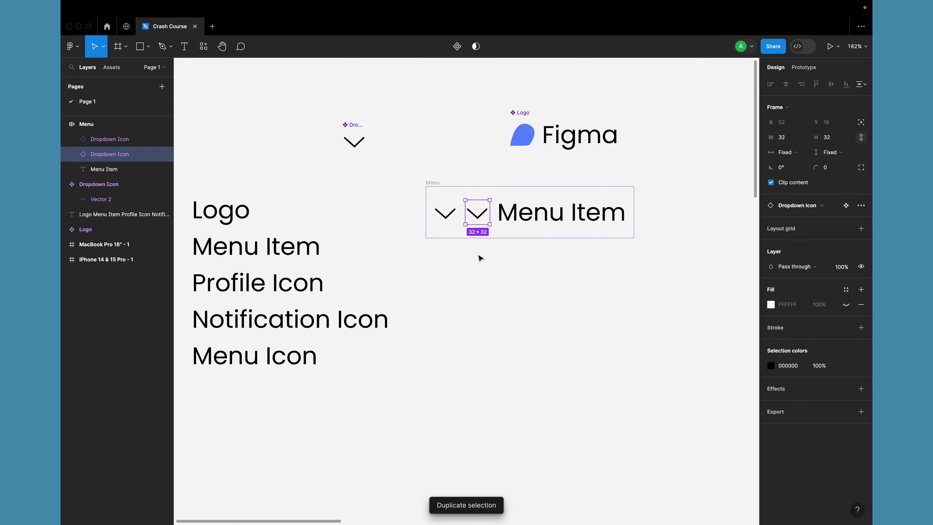
{"action": "key", "text": "Right"}
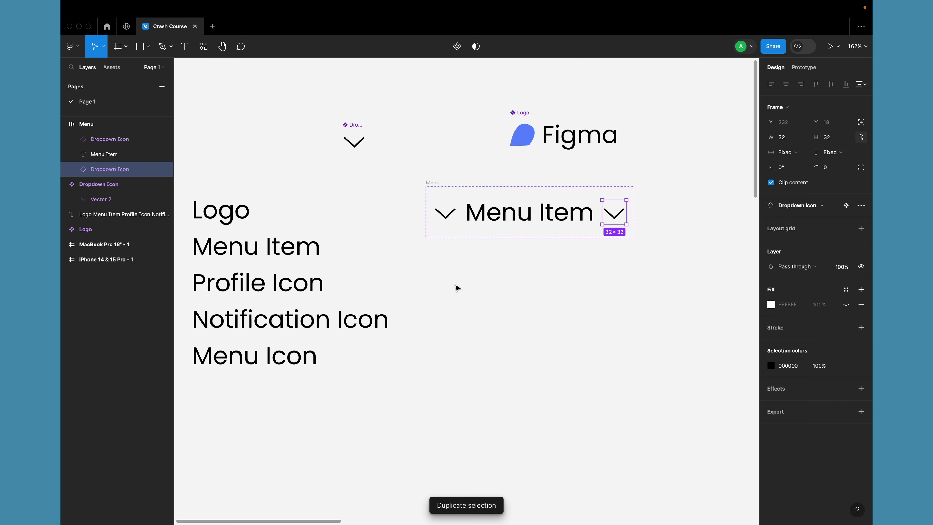
{"action": "left_click", "coordinate": [453, 266]}
Step: Rename the Menu frame as "Menu / default"
{"action": "left_click", "coordinate": [436, 183]}
{"action": "scroll", "coordinate": [441, 183], "scroll_direction": "right", "scroll_amount": 2}
{"action": "scroll", "coordinate": [441, 183], "scroll_direction": "down", "scroll_amount": 1}
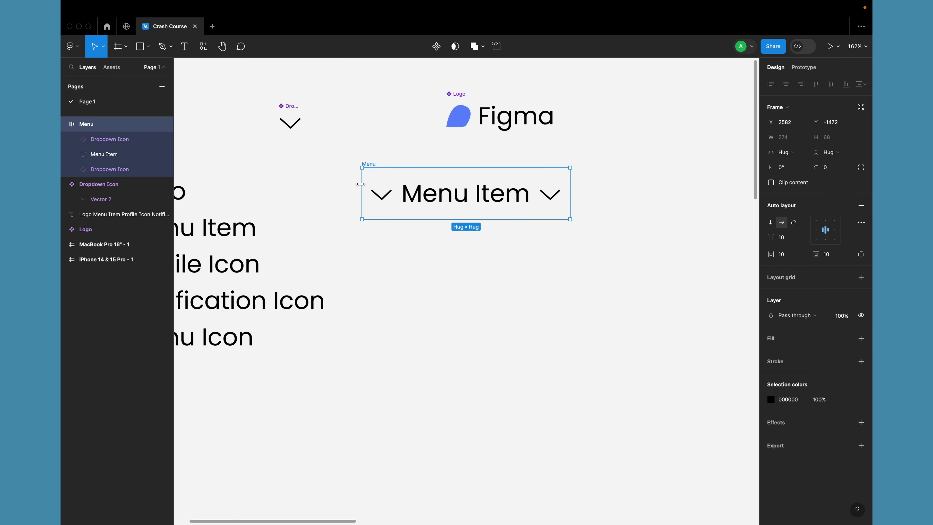
{"action": "double_click", "coordinate": [369, 163]}
{"action": "key", "text": "Right"}
{"action": "type", "text": "/"}
{"action": "type", "text": "defau"}
{"action": "key", "text": "BackSpace"}
{"action": "type", "text": "ult"}
{"action": "key", "text": "Return"}
Step: Duplicate the Menu / default frame below the original at about Y -1368 and rename the copy "Menu / active"
{"action": "left_click_drag", "start_coordinate": [384, 162], "coordinate": [388, 246]}
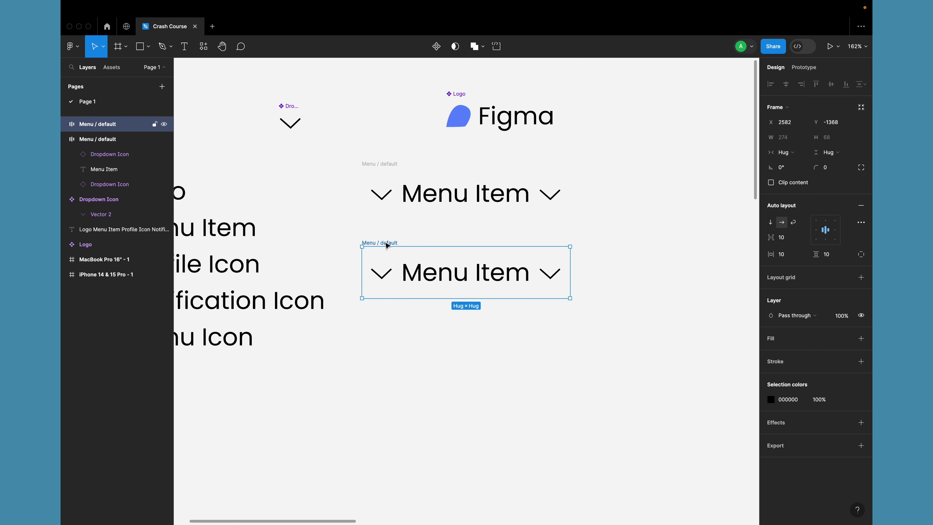
{"action": "double_click", "coordinate": [387, 244]}
{"action": "double_click", "coordinate": [385, 244]}
{"action": "key", "text": "Caps_Lock"}
{"action": "type", "text": "CTIVE"}
{"action": "key", "text": "Return"}
{"action": "double_click", "coordinate": [384, 243]}
{"action": "double_click", "coordinate": [384, 243]}
{"action": "type", "text": "Active"}
{"action": "key", "text": "Return"}
Step: Combine the Menu / default and Menu / active frames into one component set
{"action": "left_click", "coordinate": [377, 172]}
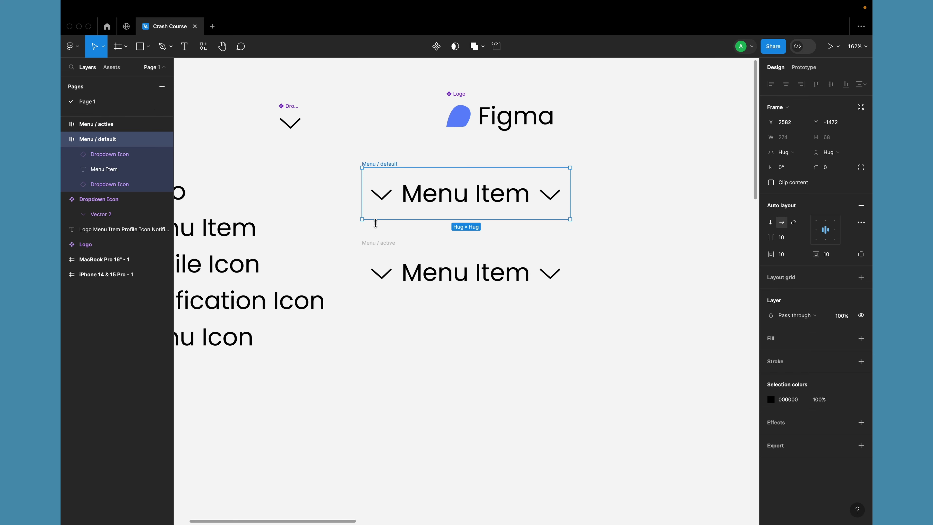
{"action": "left_click", "coordinate": [377, 244], "text": "shift"}
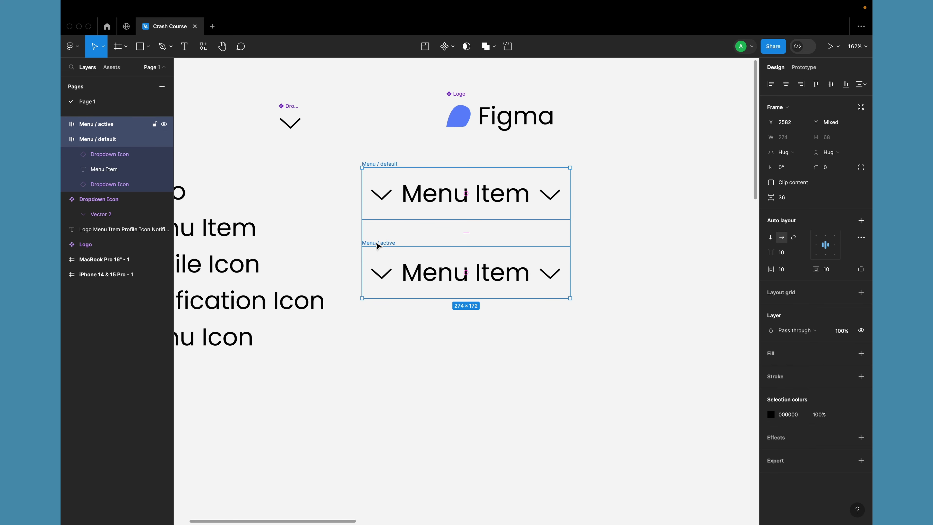
{"action": "left_click", "coordinate": [446, 46]}
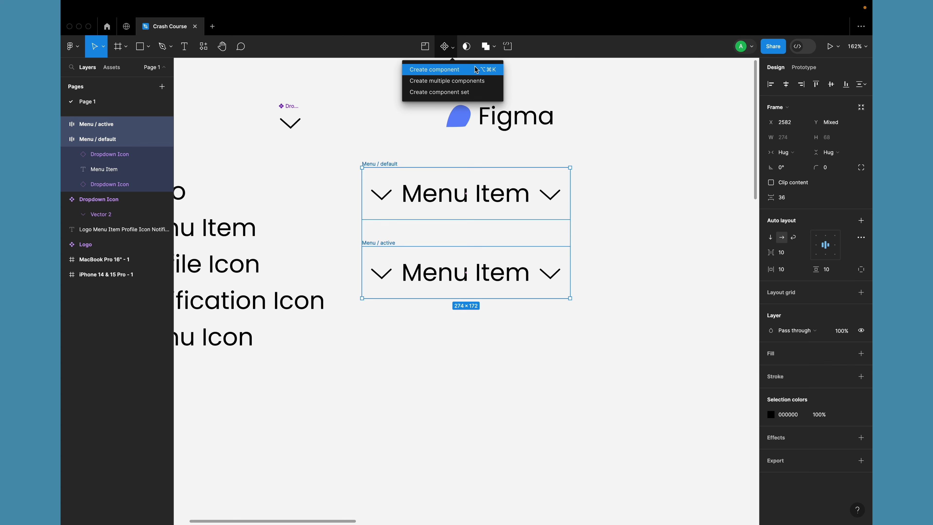
{"action": "left_click", "coordinate": [458, 92]}
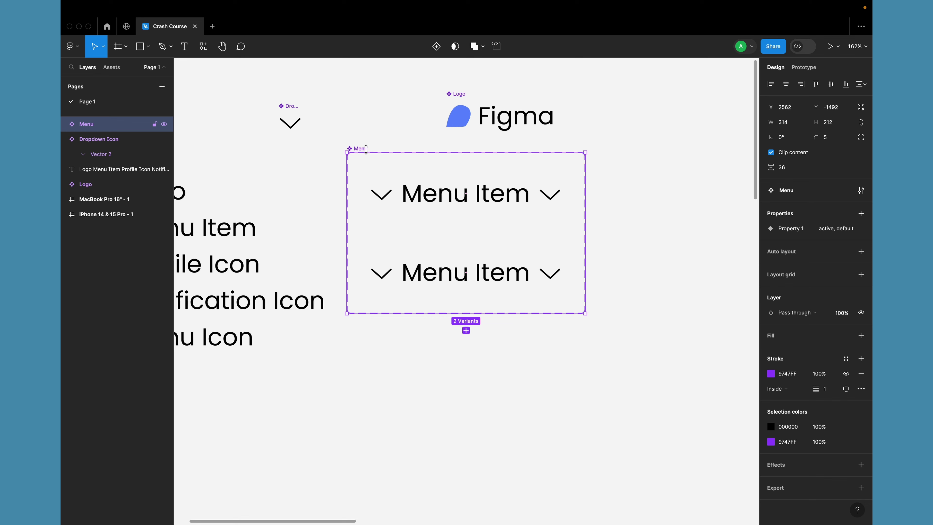
{"action": "left_click", "coordinate": [414, 189]}
{"action": "left_click", "coordinate": [403, 264]}
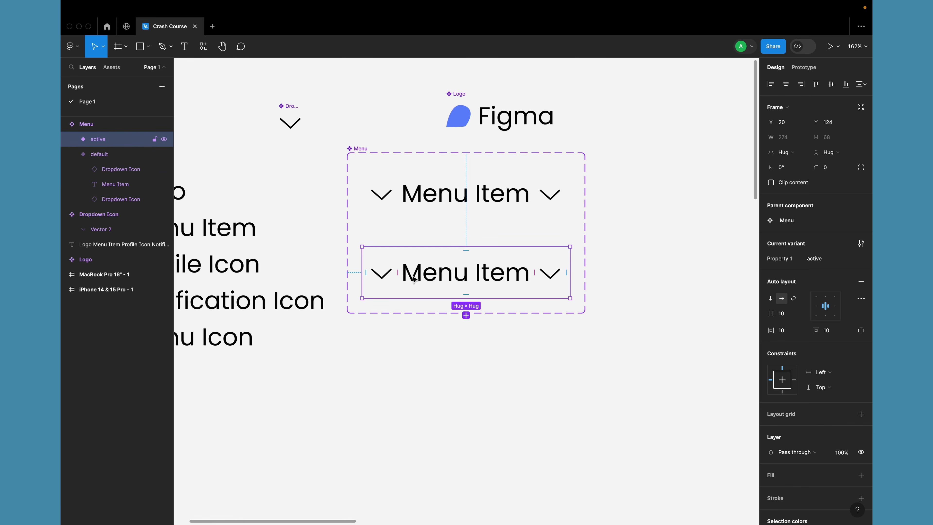
{"action": "left_click", "coordinate": [423, 195]}
{"action": "left_click", "coordinate": [426, 342]}
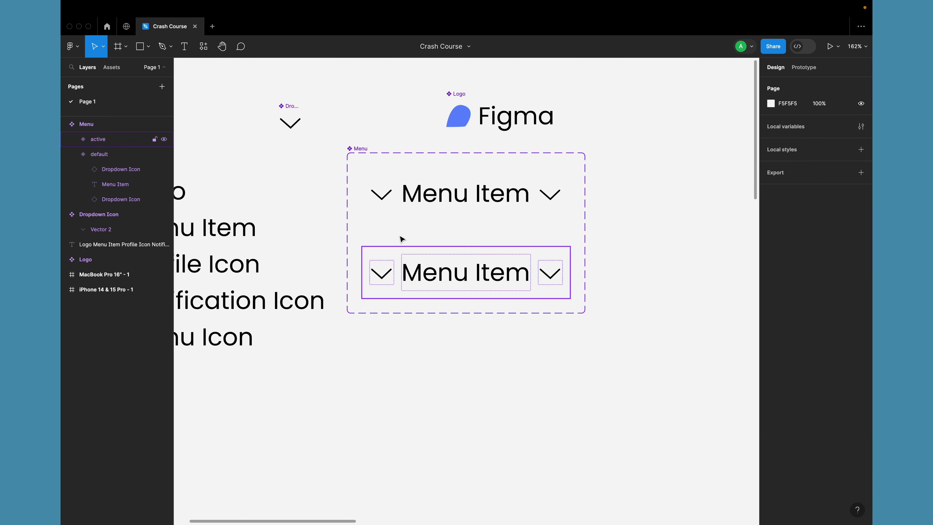
{"action": "left_click", "coordinate": [356, 148]}
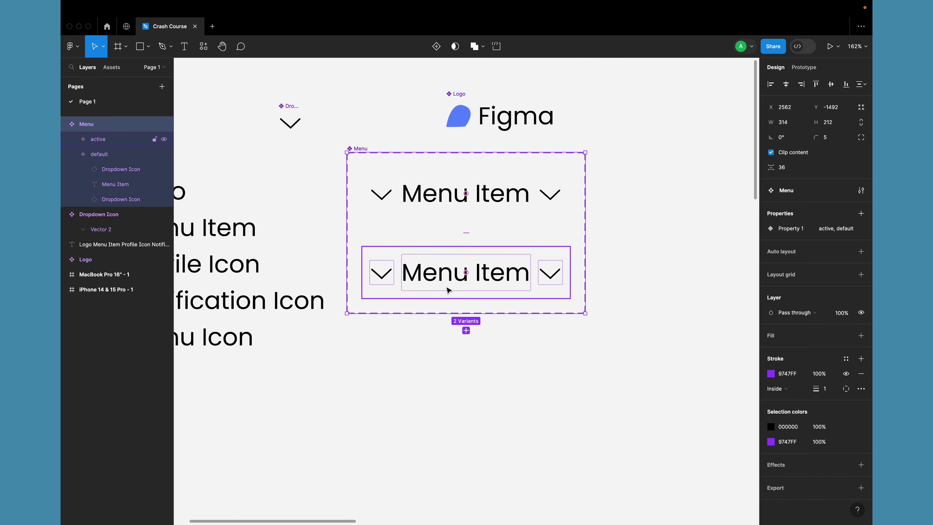
{"action": "left_click", "coordinate": [445, 202]}
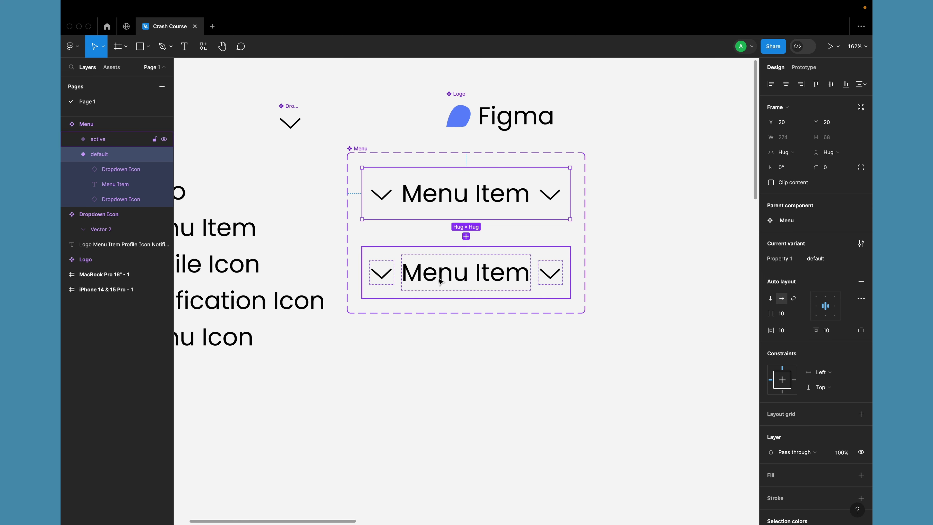
Step: Rename the Menu component's variant property from Property 1 to "state" and check it on the default variant
{"action": "left_click", "coordinate": [441, 294]}
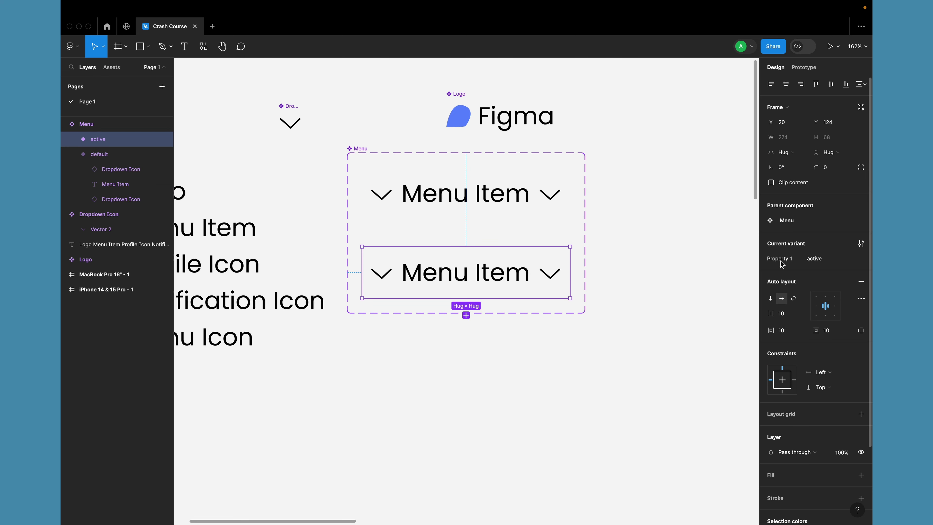
{"action": "type", "text": "state"}
{"action": "key", "text": "Return"}
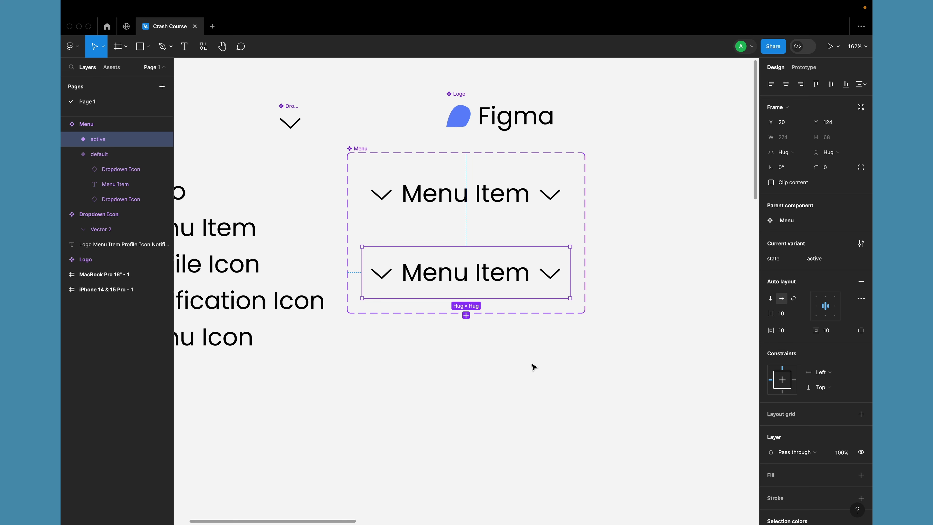
{"action": "left_click", "coordinate": [465, 196]}
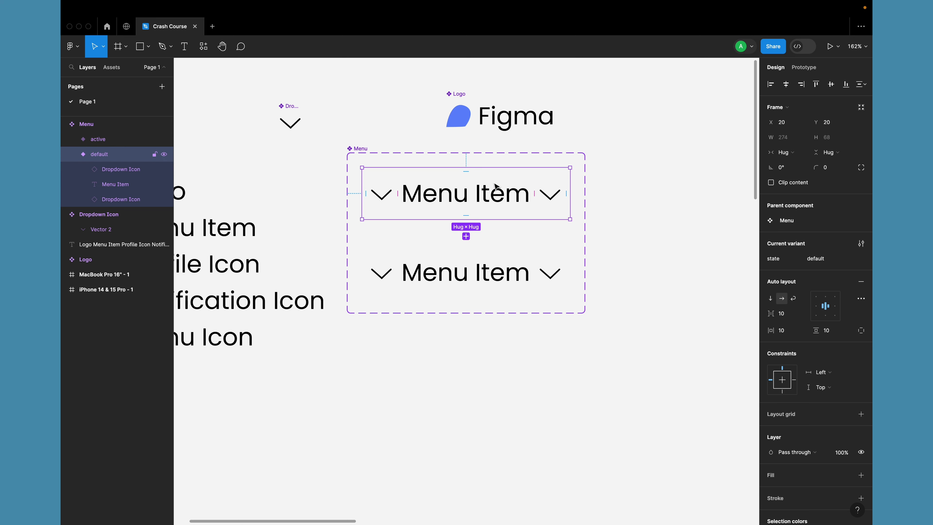
Step: Set the fill of the active variant's Menu Item text to red FF0000
{"action": "double_click", "coordinate": [448, 276]}
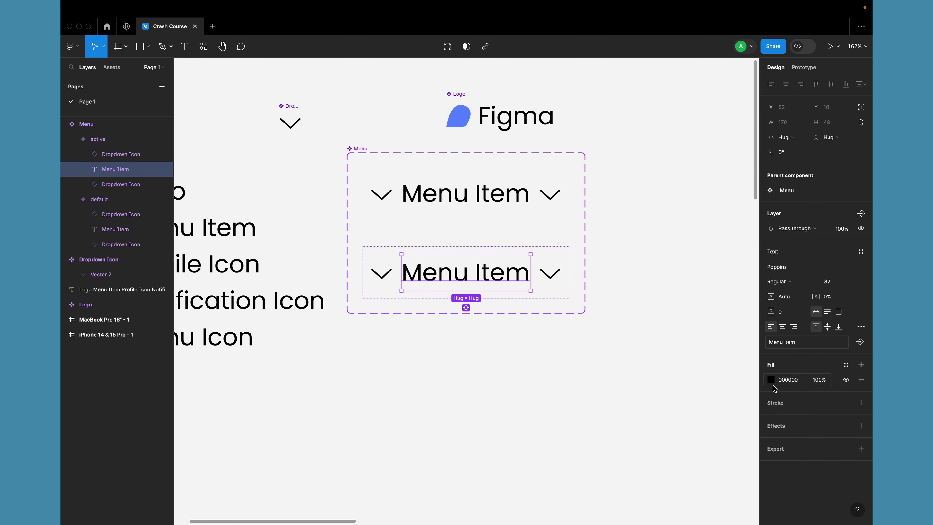
{"action": "left_click", "coordinate": [773, 381]}
{"action": "left_click_drag", "start_coordinate": [693, 355], "coordinate": [782, 272]}
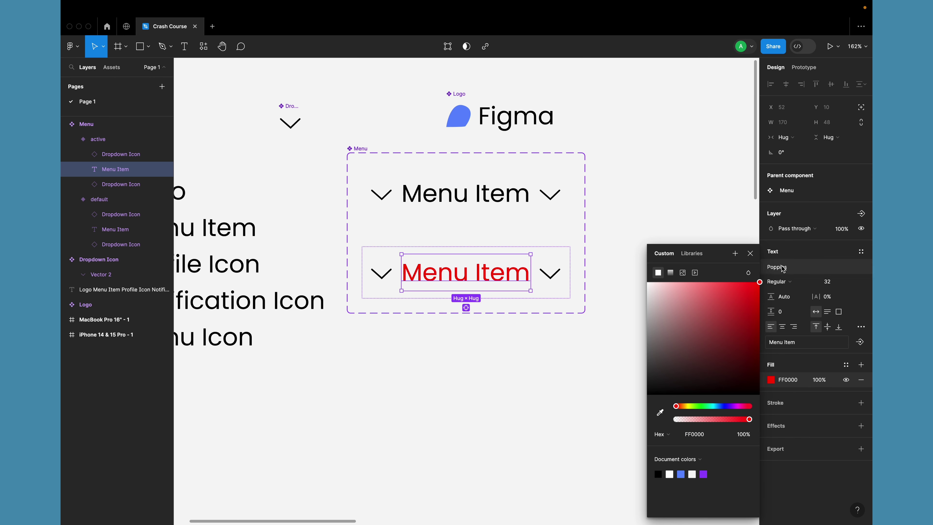
{"action": "left_click", "coordinate": [531, 381]}
{"action": "scroll", "coordinate": [532, 382], "scroll_direction": "down", "scroll_amount": 10}
{"action": "scroll", "coordinate": [531, 382], "scroll_direction": "down", "scroll_amount": 5}
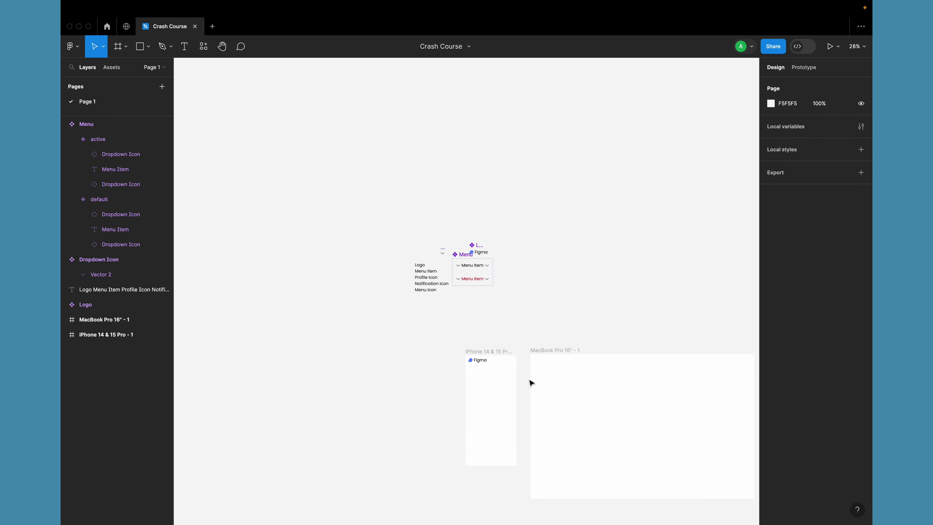
{"action": "scroll", "coordinate": [394, 161], "scroll_direction": "up", "scroll_amount": 5}
{"action": "scroll", "coordinate": [394, 160], "scroll_direction": "up", "scroll_amount": 5}
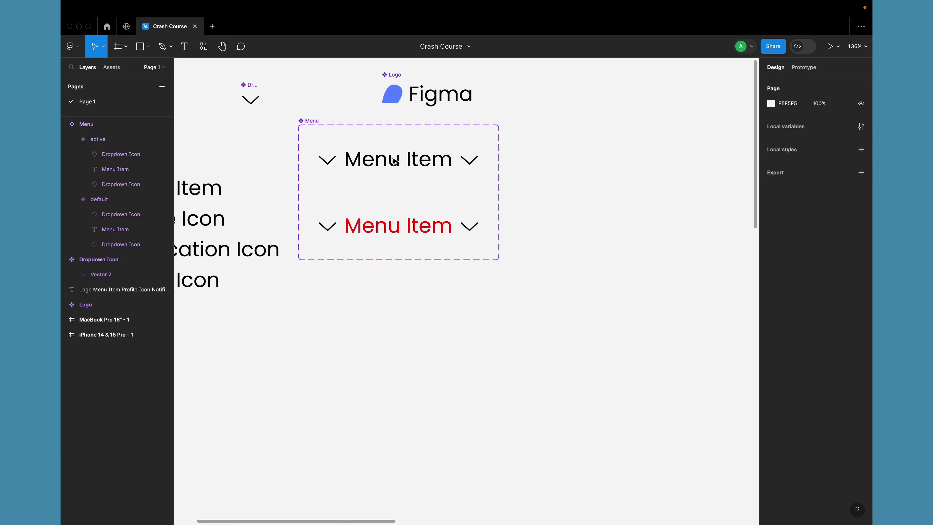
Step: Recolor the active variant's Menu Item text to blue 5F8CFF by sampling the color of the logo shape
{"action": "left_click", "coordinate": [428, 233]}
{"action": "scroll", "coordinate": [425, 240], "scroll_direction": "up", "scroll_amount": 3}
{"action": "double_click", "coordinate": [424, 250]}
{"action": "scroll", "coordinate": [424, 250], "scroll_direction": "up", "scroll_amount": 5}
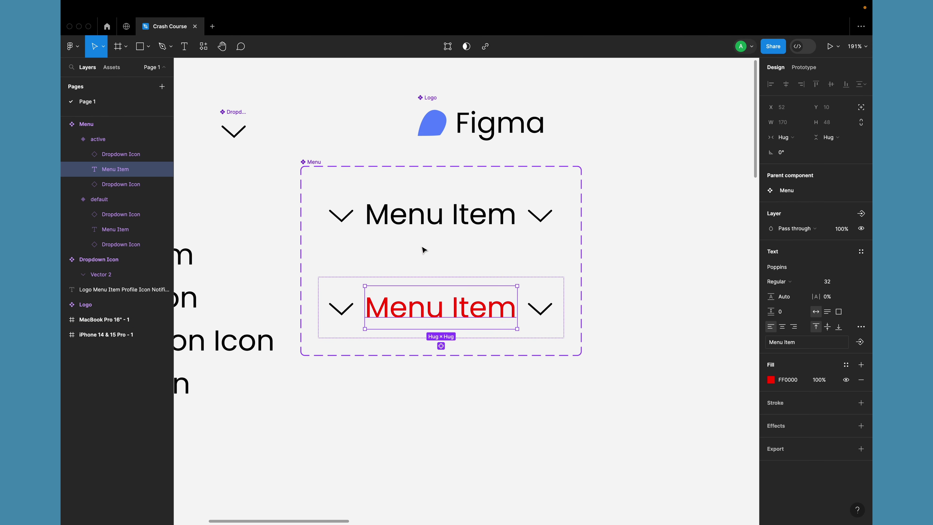
{"action": "left_click", "coordinate": [771, 380]}
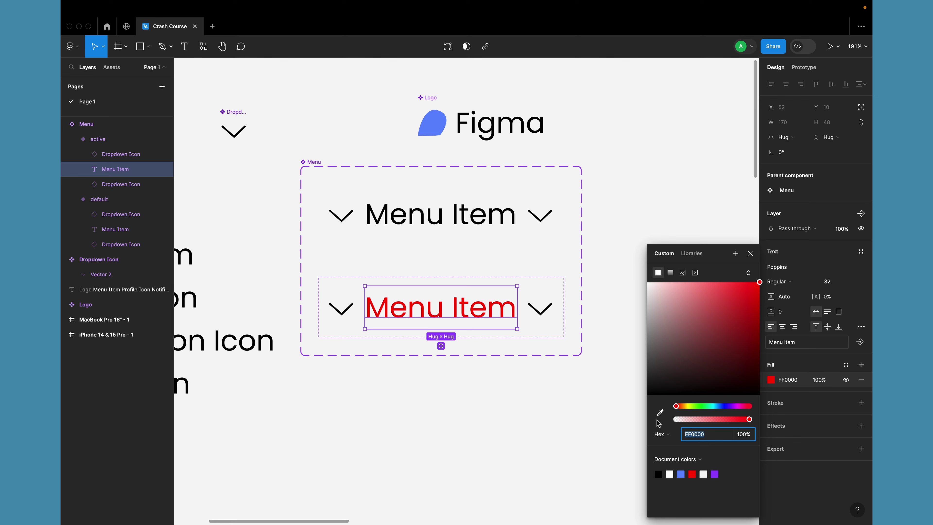
{"action": "left_click", "coordinate": [661, 412]}
{"action": "left_click", "coordinate": [432, 132]}
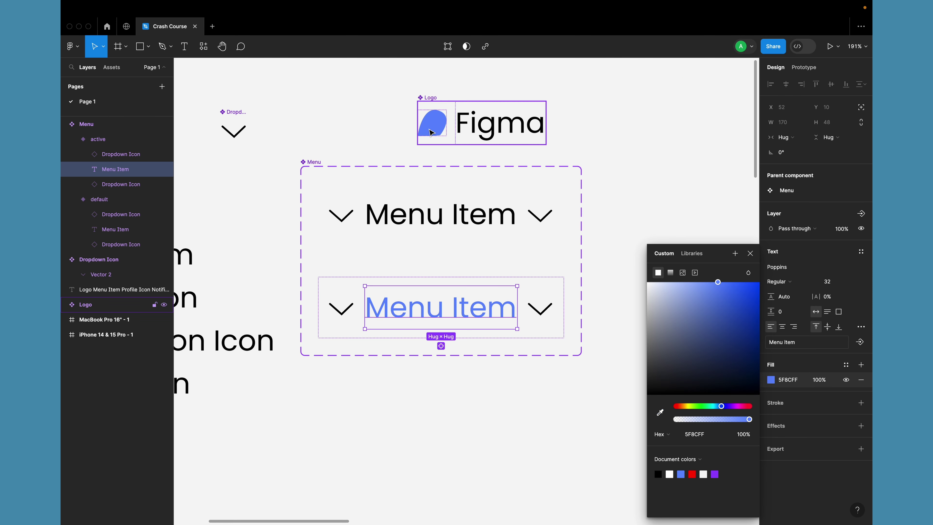
{"action": "left_click", "coordinate": [463, 407]}
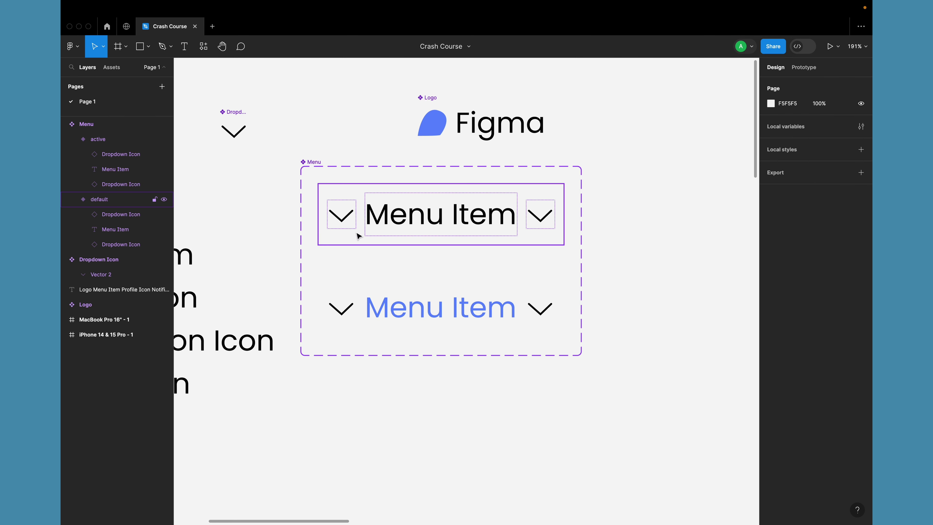
{"action": "left_click", "coordinate": [346, 217]}
{"action": "left_click", "coordinate": [380, 396]}
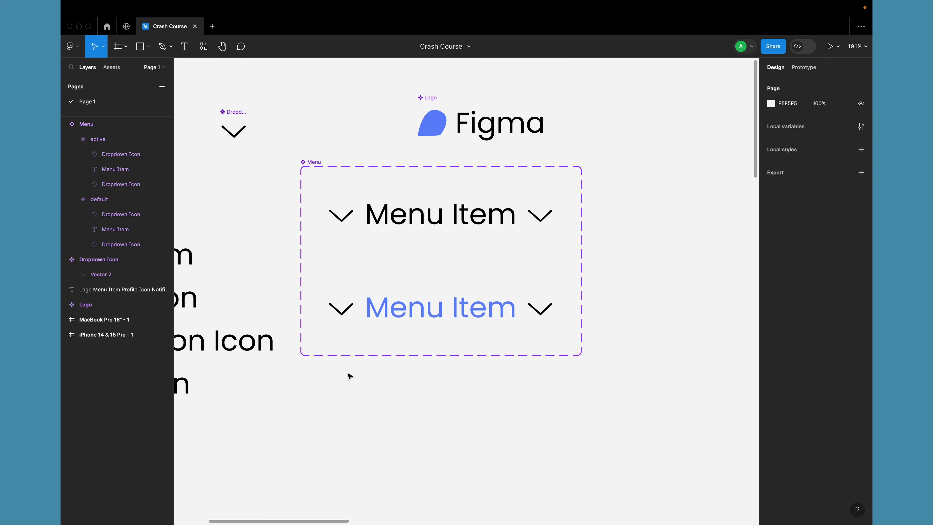
{"action": "scroll", "coordinate": [349, 376], "scroll_direction": "down", "scroll_amount": 1}
{"action": "scroll", "coordinate": [349, 376], "scroll_direction": "right", "scroll_amount": 1}
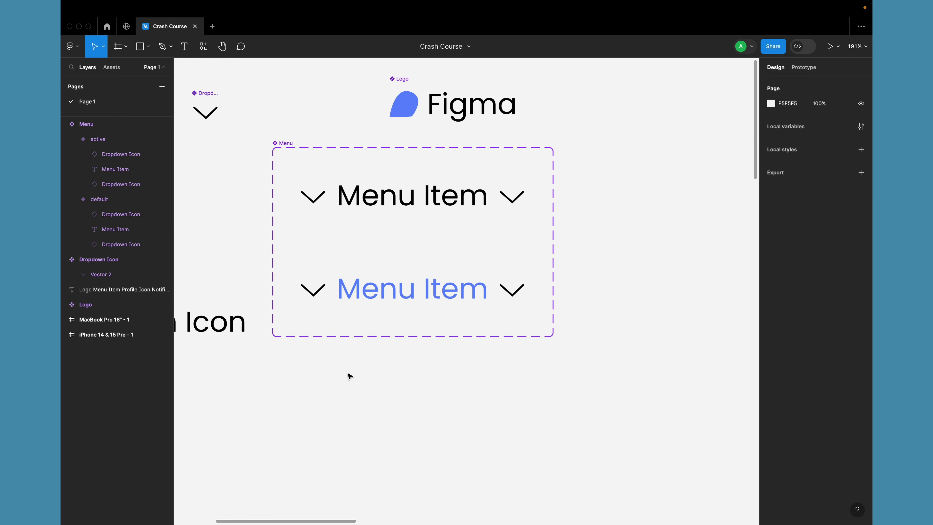
{"action": "left_click", "coordinate": [290, 146]}
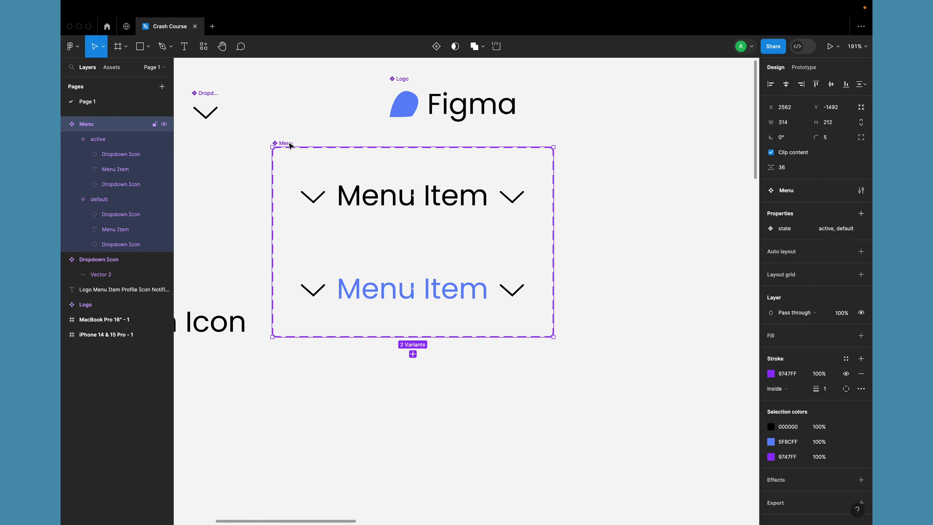
{"action": "left_click", "coordinate": [318, 204]}
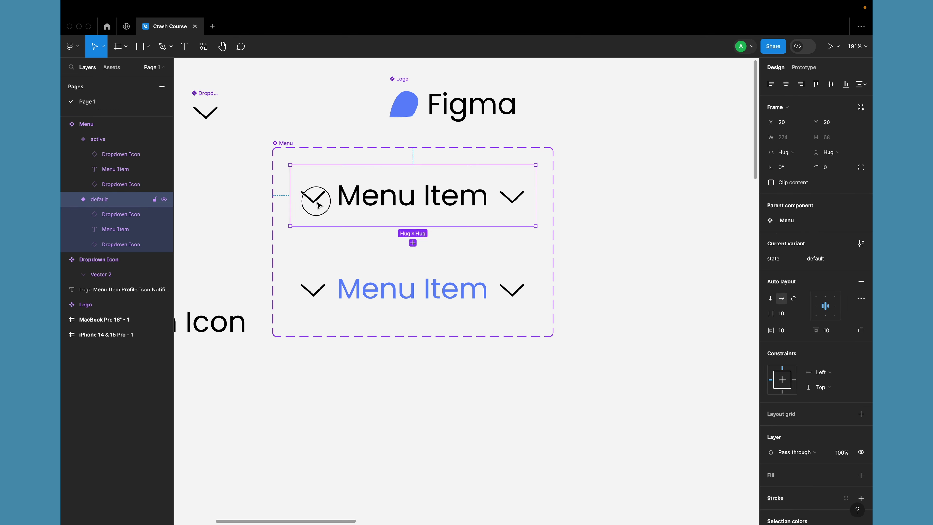
{"action": "left_click", "coordinate": [318, 205]}
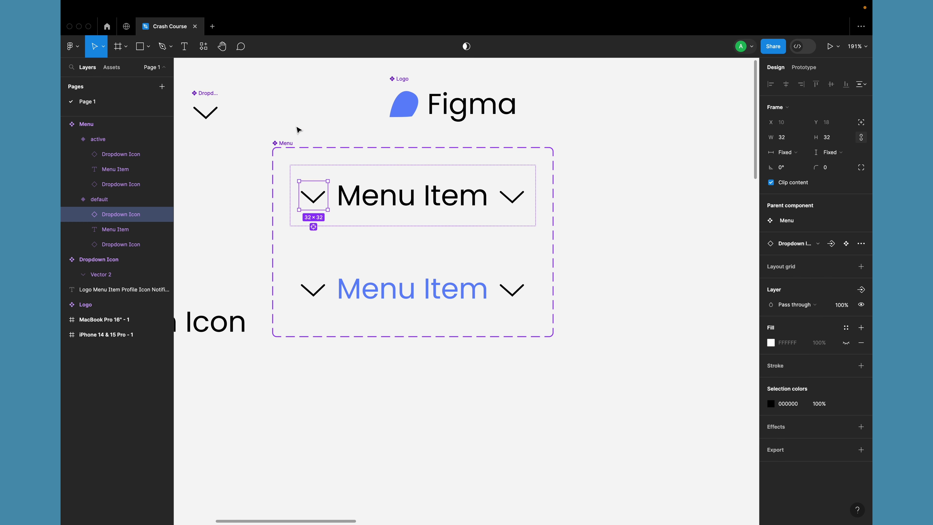
Step: Create a Boolean component property named "Icon Left" with the value False on the Menu component set
{"action": "left_click", "coordinate": [285, 143]}
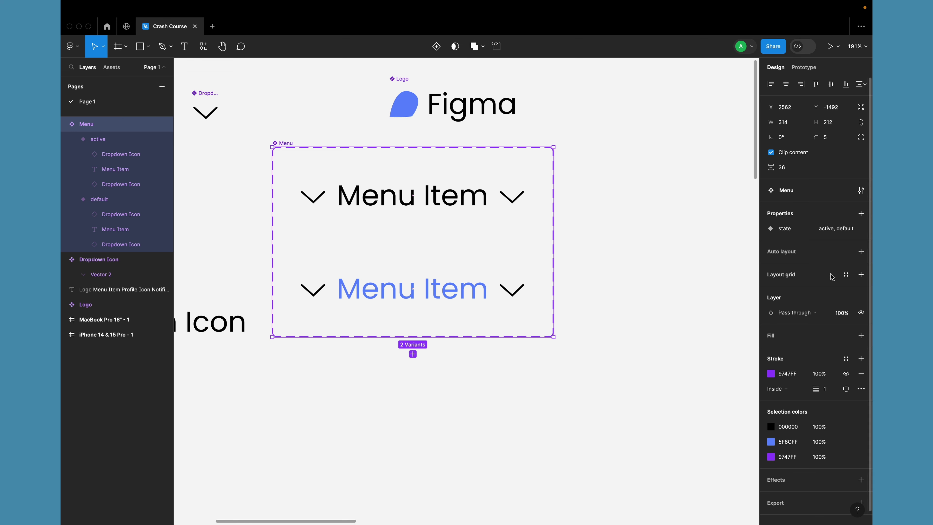
{"action": "left_click", "coordinate": [861, 214]}
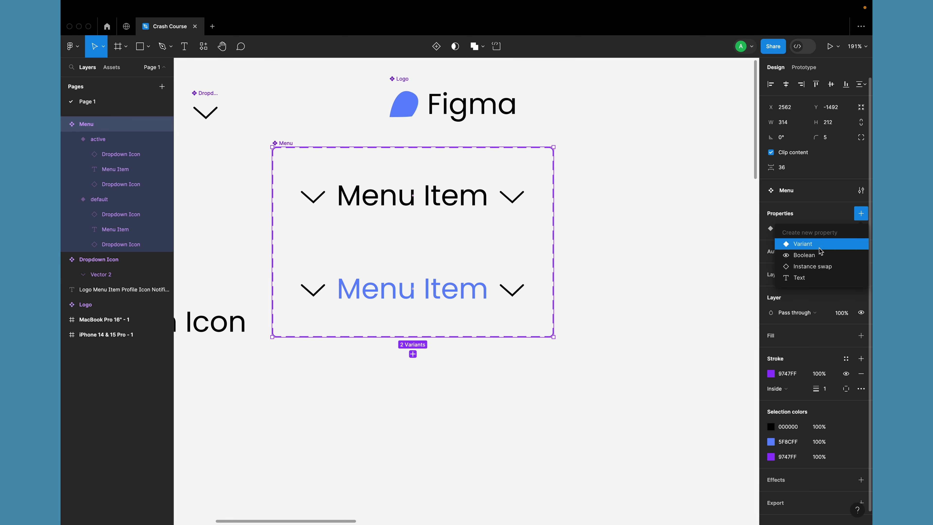
{"action": "left_click", "coordinate": [815, 256]}
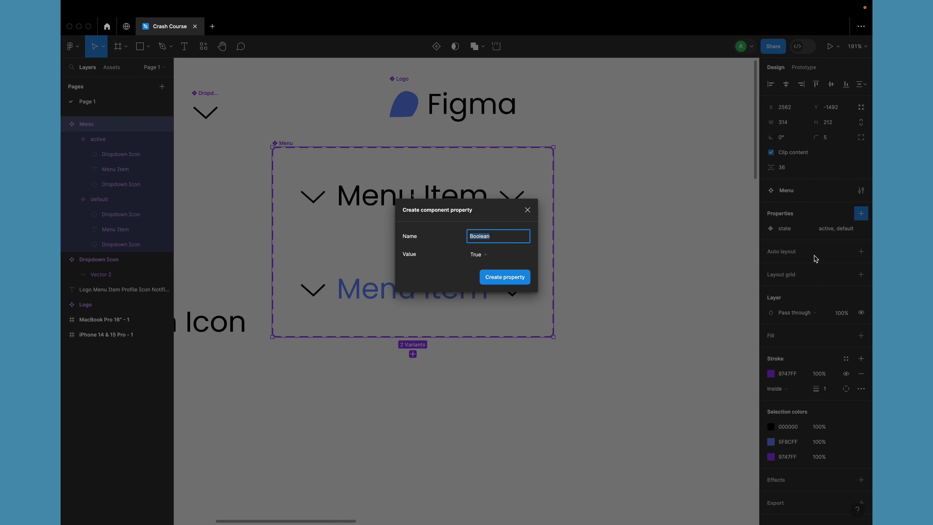
{"action": "type", "text": "Icon Left"}
{"action": "left_click", "coordinate": [490, 258]}
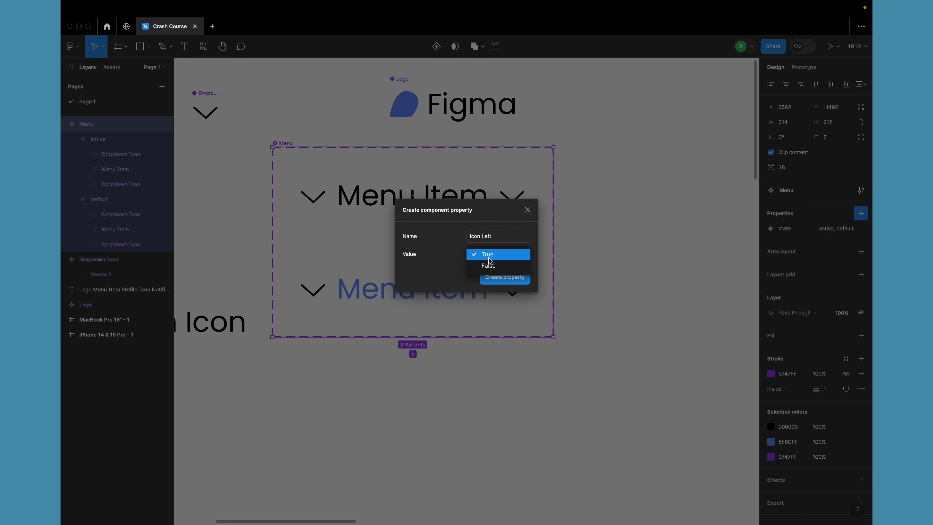
{"action": "left_click", "coordinate": [489, 267]}
{"action": "left_click", "coordinate": [499, 280]}
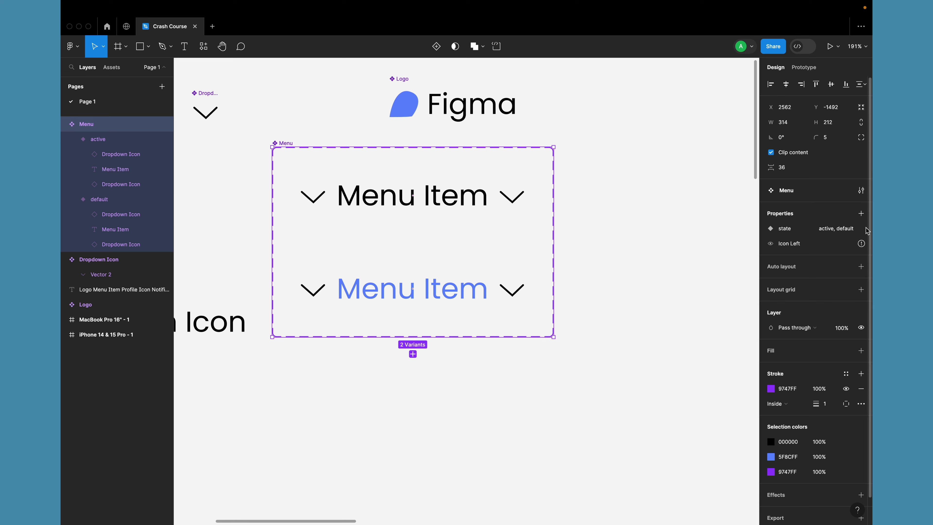
Step: Add another Boolean component property to the Menu component set and name it "Icon Right"
{"action": "left_click", "coordinate": [862, 213]}
{"action": "left_click", "coordinate": [804, 255]}
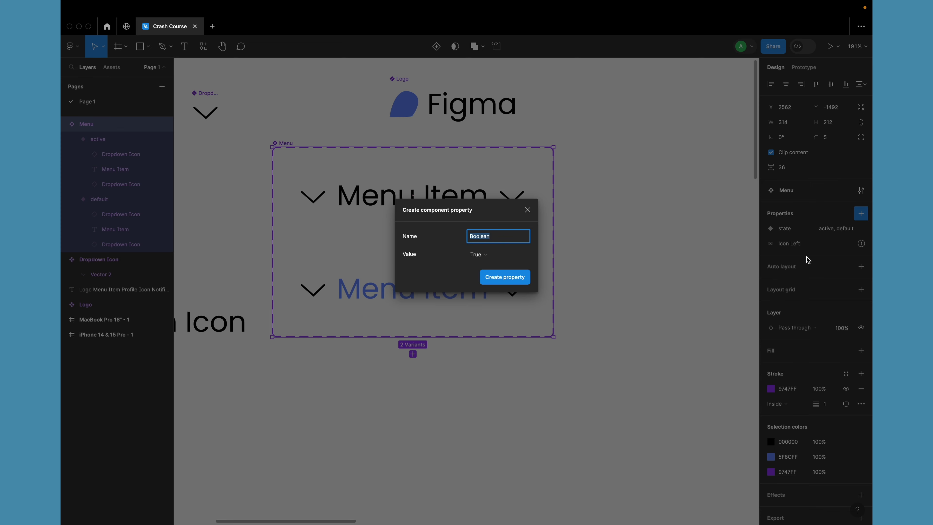
{"action": "type", "text": "Icon Right"}
{"action": "left_click", "coordinate": [511, 281]}
Step: Select the Dropdown Icon before the text in both the default and active variants of the Menu component
{"action": "double_click", "coordinate": [318, 199]}
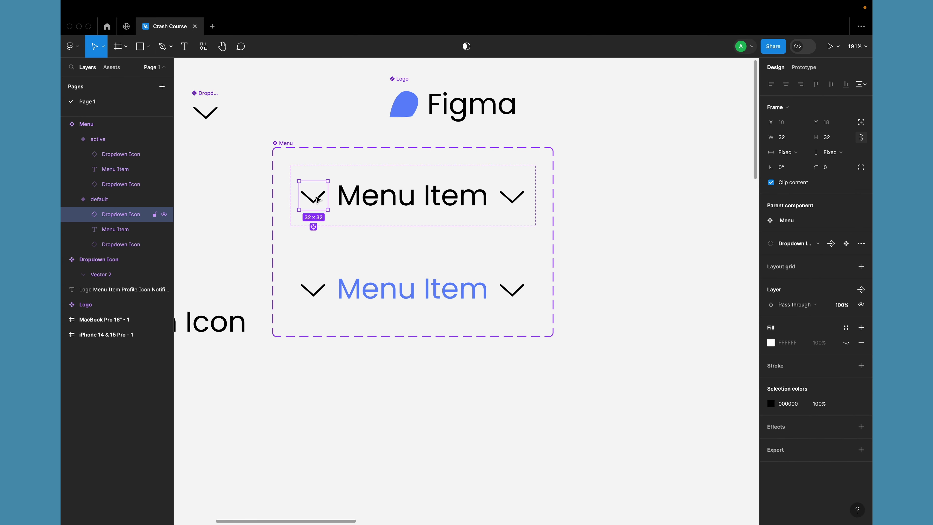
{"action": "left_click", "coordinate": [317, 289], "text": "shift"}
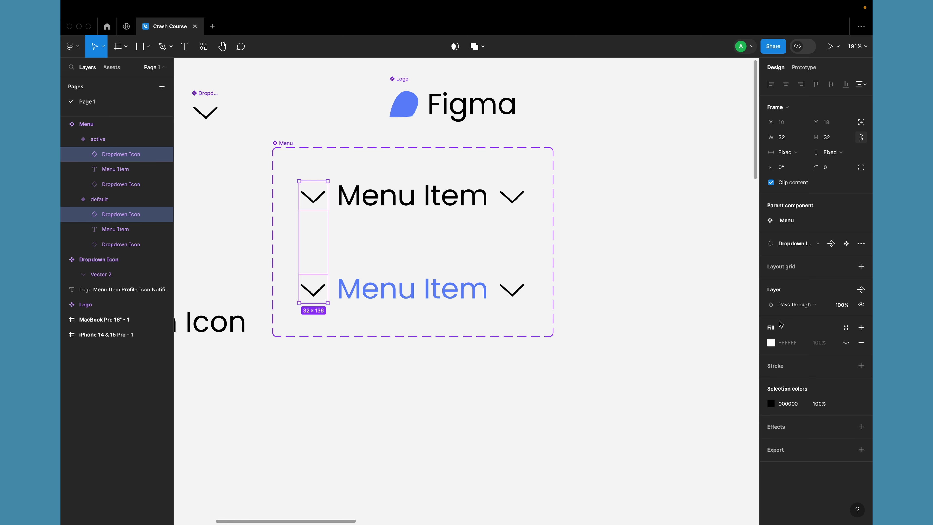
Step: Bind visibility of the left dropdown icons in both Menu variants to Icon Left and of the right dropdown icons to Icon Right
{"action": "left_click", "coordinate": [864, 291]}
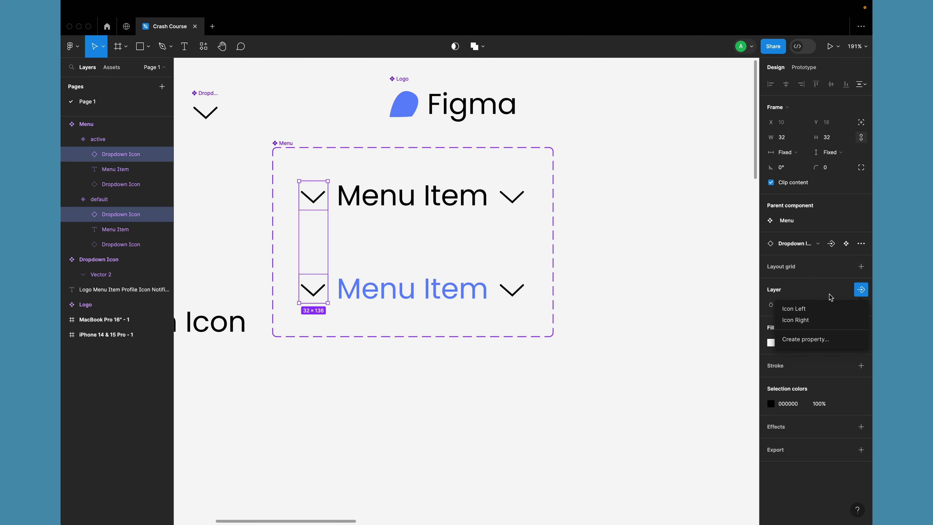
{"action": "left_click", "coordinate": [810, 312]}
{"action": "left_click", "coordinate": [485, 197]}
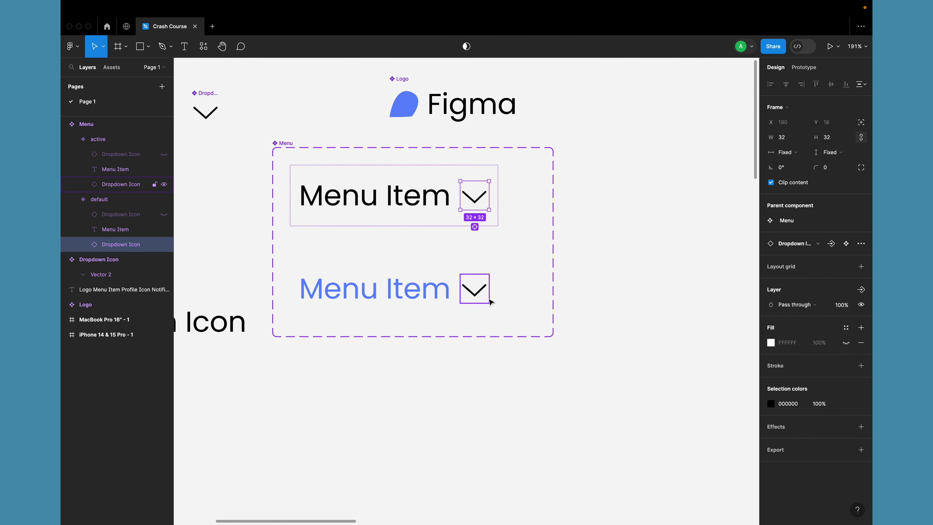
{"action": "left_click", "coordinate": [484, 298], "text": "shift"}
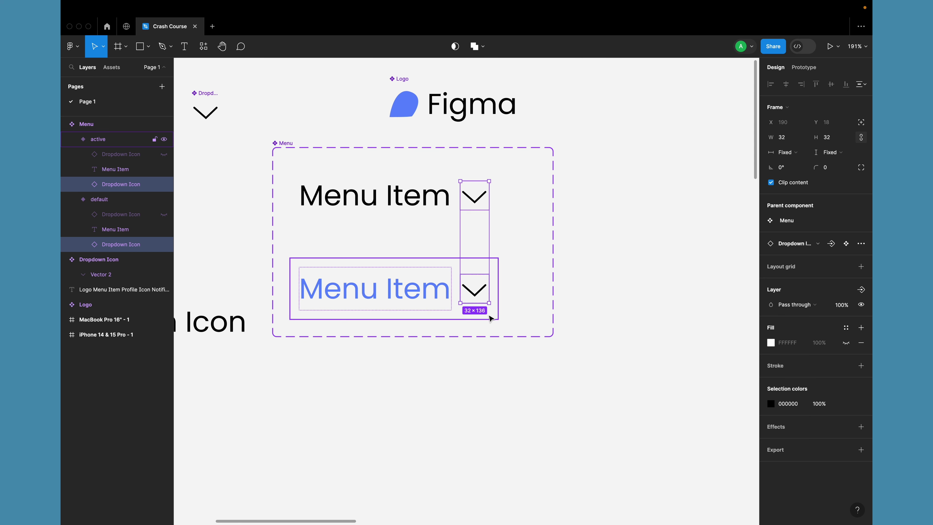
{"action": "left_click", "coordinate": [862, 291]}
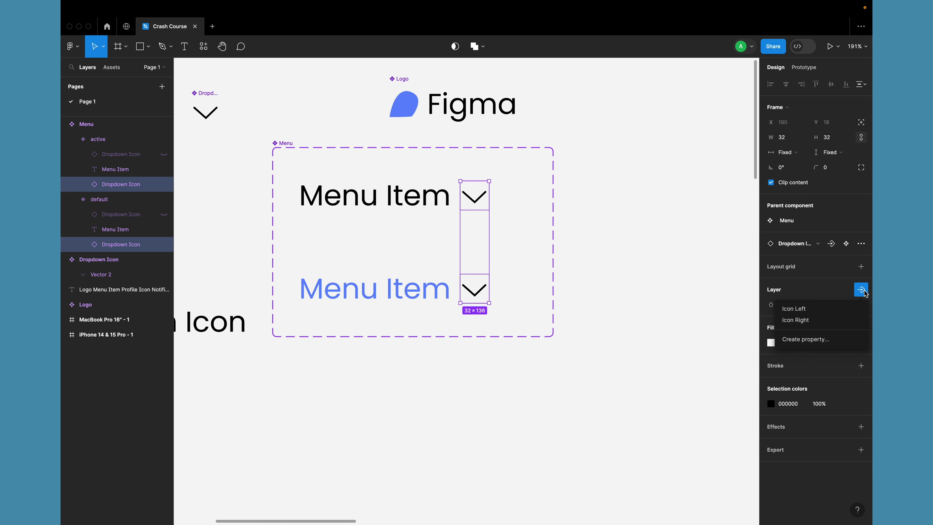
{"action": "left_click", "coordinate": [818, 321]}
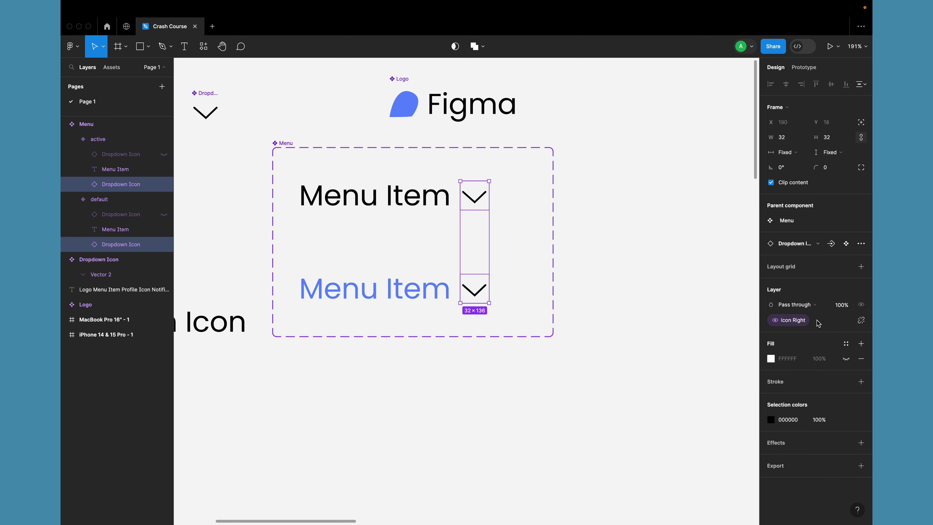
{"action": "left_click", "coordinate": [638, 343]}
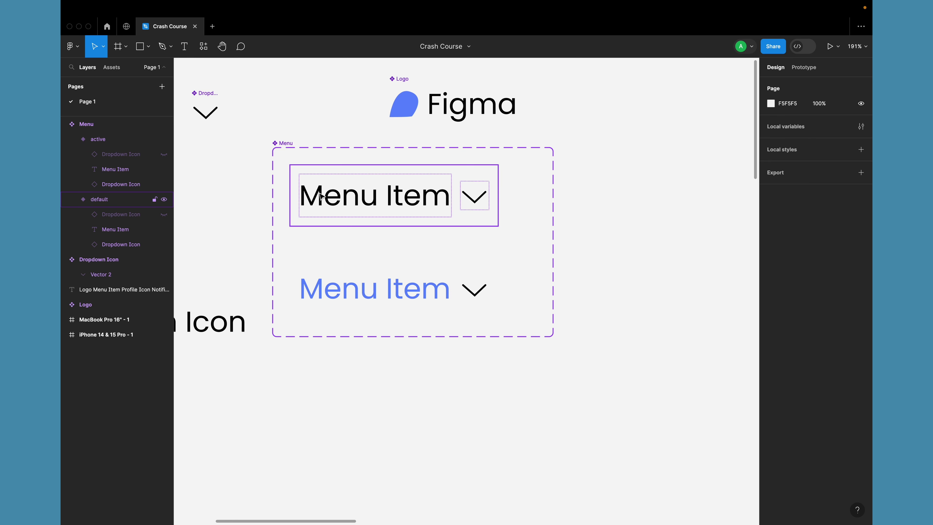
Step: Place an instance of the default Menu variant on the canvas below the component set
{"action": "scroll", "coordinate": [319, 251], "scroll_direction": "down", "scroll_amount": 5}
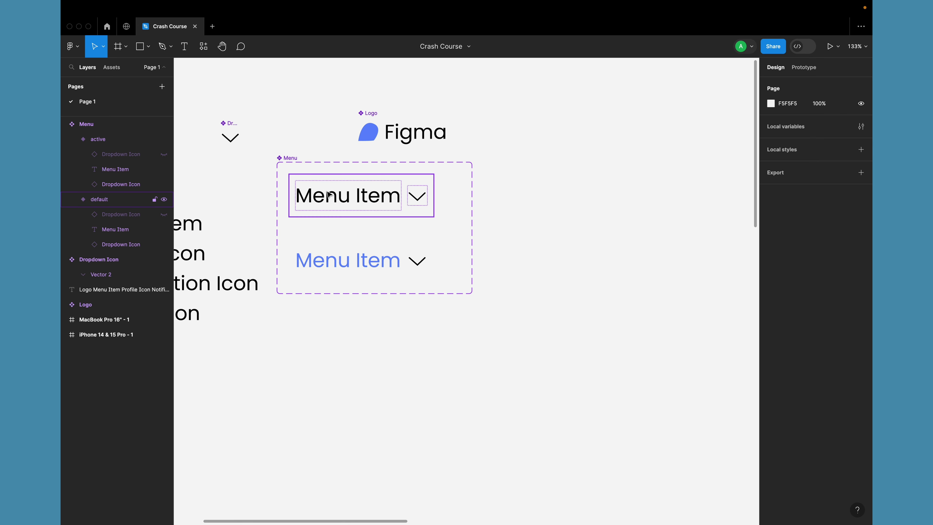
{"action": "left_click_drag", "start_coordinate": [330, 195], "coordinate": [349, 385]}
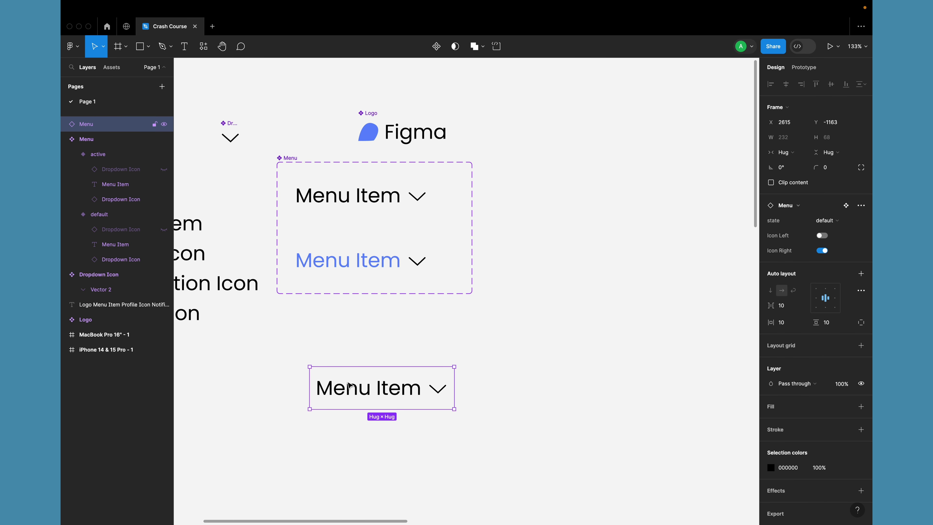
{"action": "scroll", "coordinate": [350, 383], "scroll_direction": "down", "scroll_amount": 2}
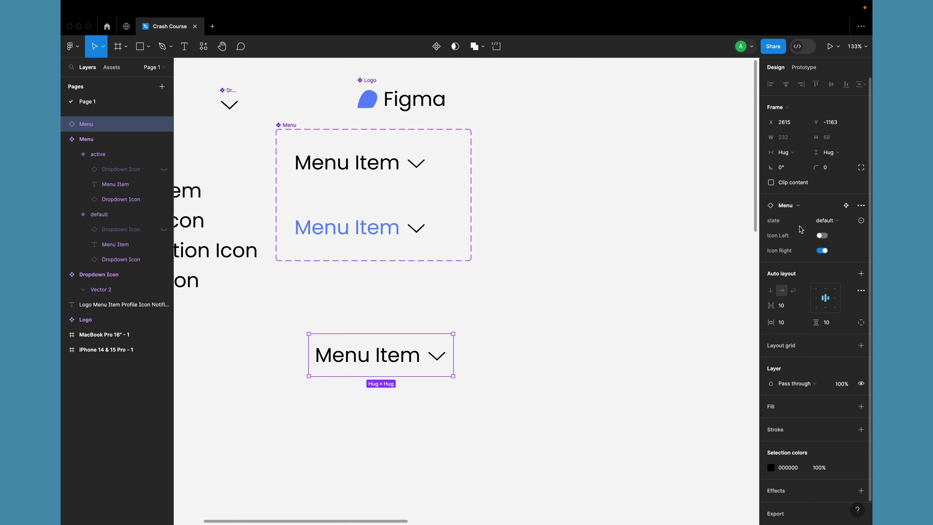
Step: Test the Menu instance's state property by switching between active and default, ending on default
{"action": "left_click", "coordinate": [834, 223]}
{"action": "left_click", "coordinate": [788, 213]}
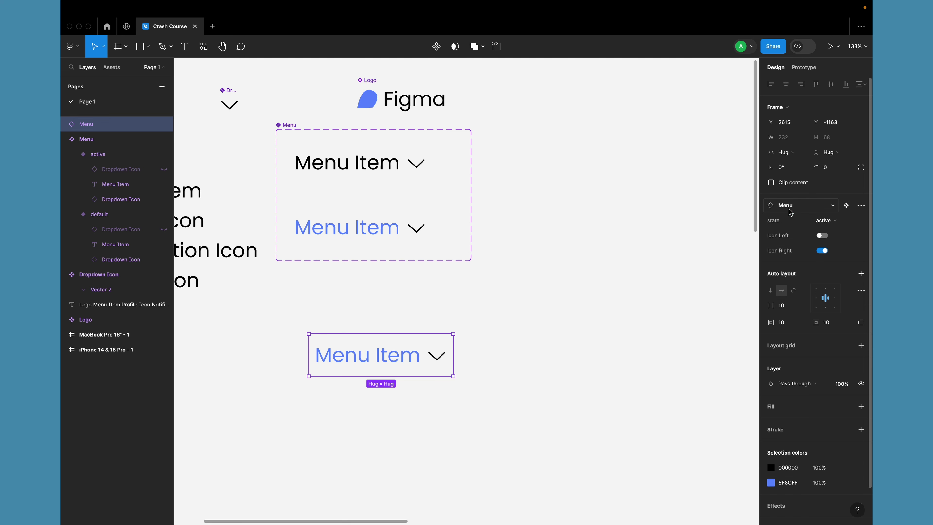
{"action": "left_click", "coordinate": [829, 223]}
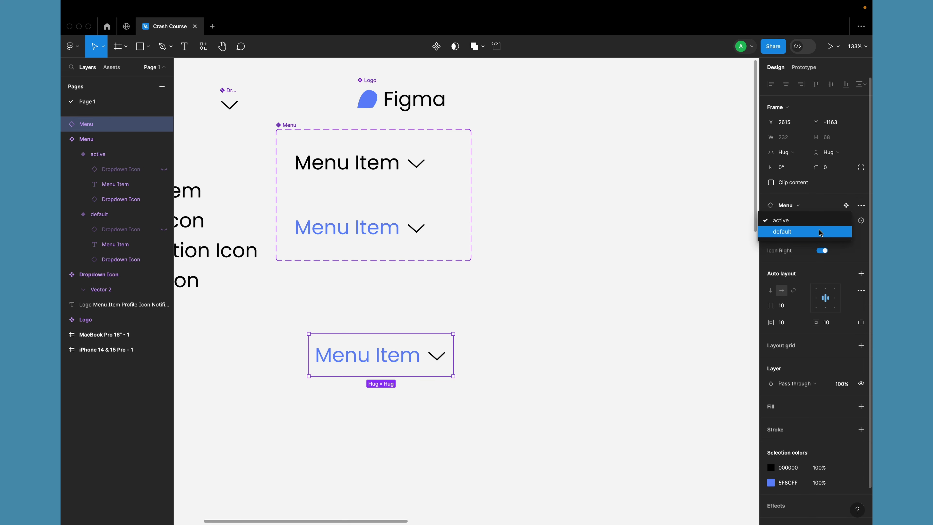
{"action": "left_click", "coordinate": [821, 232]}
{"action": "left_click", "coordinate": [825, 221]}
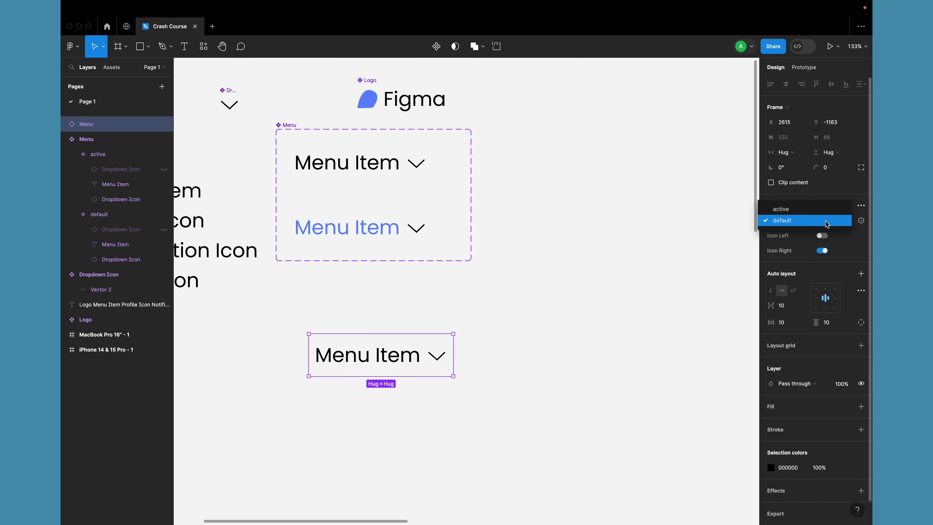
{"action": "left_click", "coordinate": [824, 212]}
{"action": "left_click", "coordinate": [830, 225]}
{"action": "left_click", "coordinate": [819, 233]}
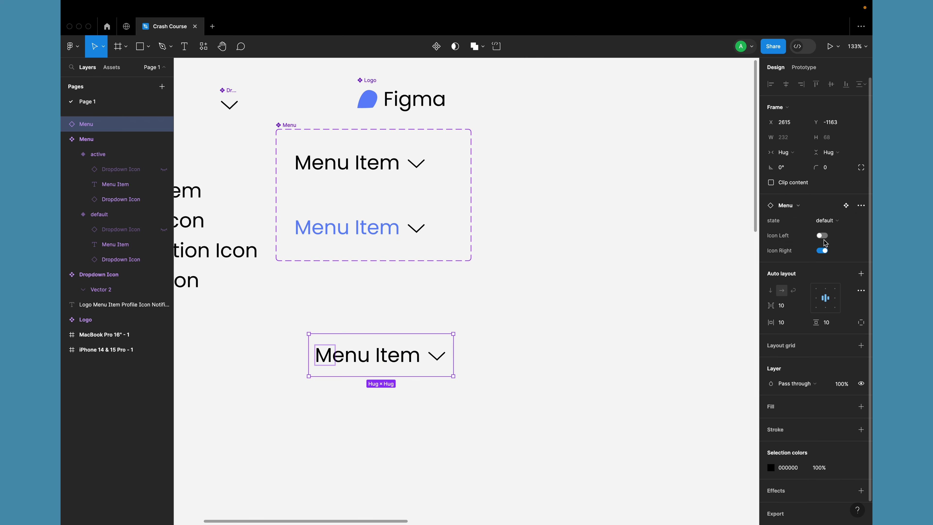
Step: Test combinations of the instance's Icon Left and Icon Right properties, ending with Icon Left off and Icon Right on
{"action": "left_click", "coordinate": [823, 237]}
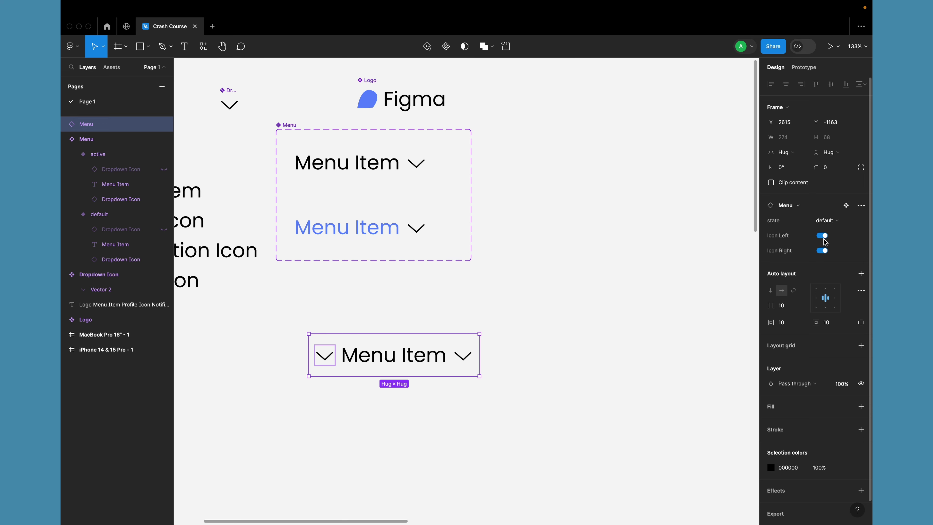
{"action": "left_click", "coordinate": [824, 239]}
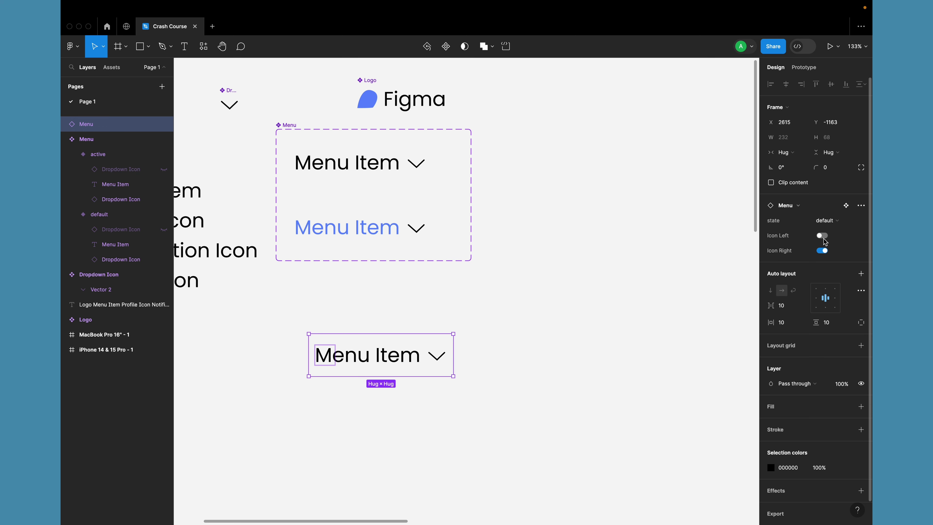
{"action": "left_click", "coordinate": [823, 236]}
{"action": "left_click", "coordinate": [824, 251]}
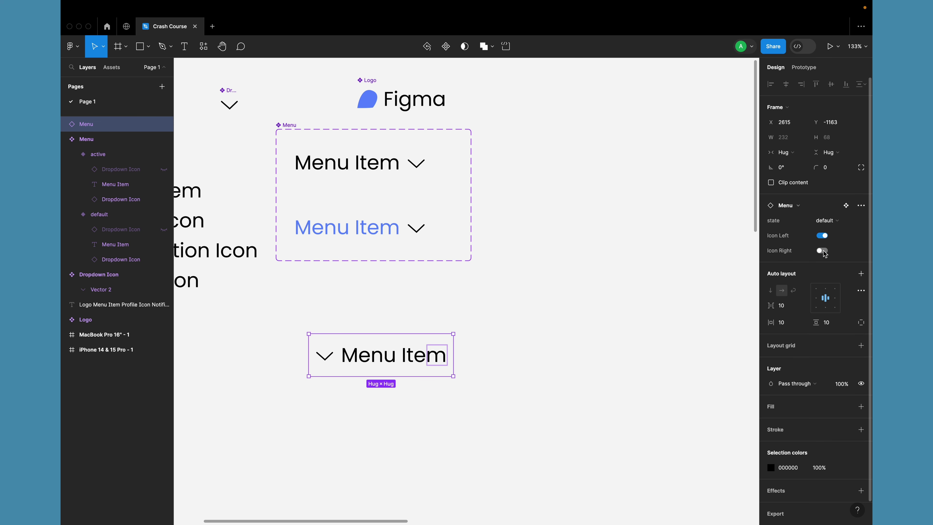
{"action": "left_click", "coordinate": [823, 252]}
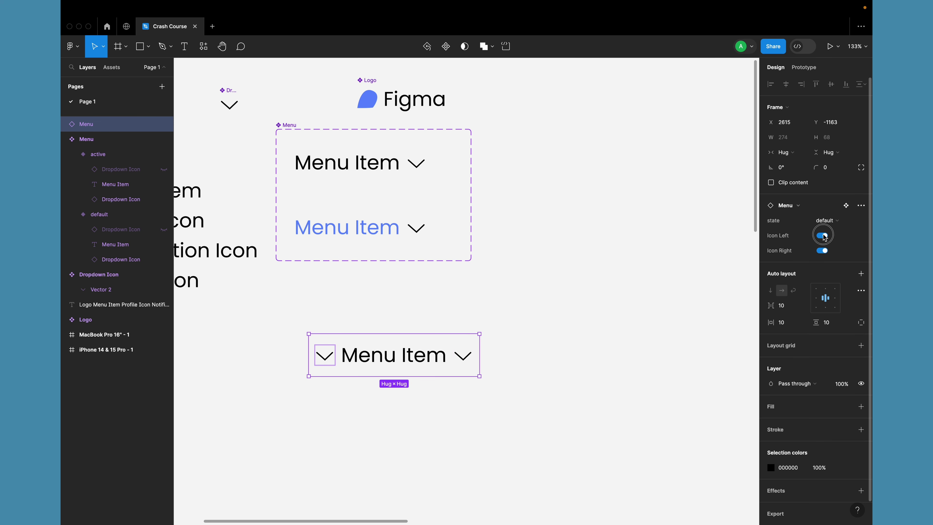
{"action": "left_click", "coordinate": [823, 237]}
{"action": "left_click", "coordinate": [823, 252]}
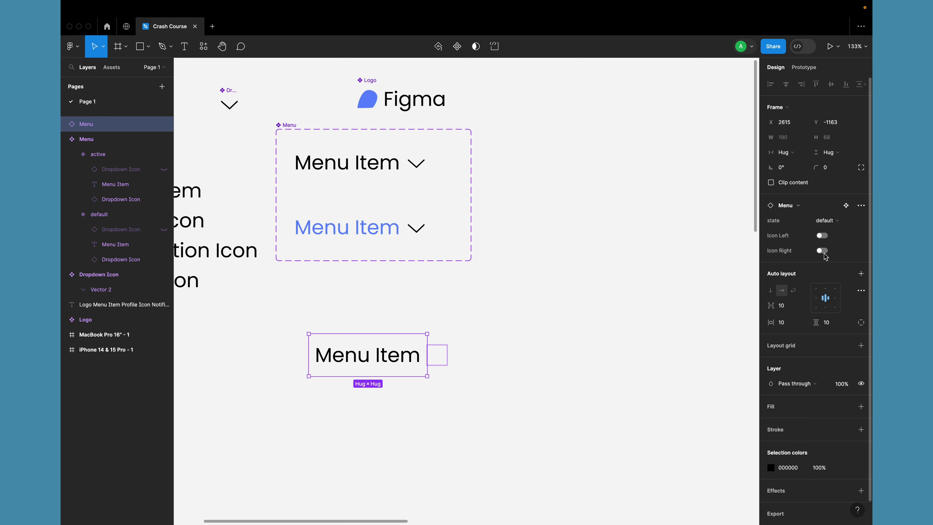
{"action": "left_click", "coordinate": [824, 251]}
{"action": "left_click", "coordinate": [823, 236]}
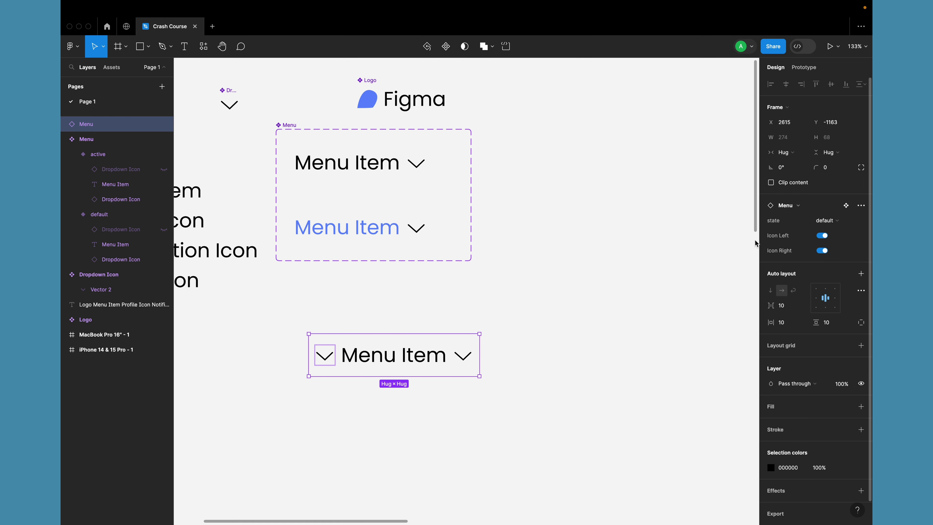
{"action": "left_click", "coordinate": [671, 290]}
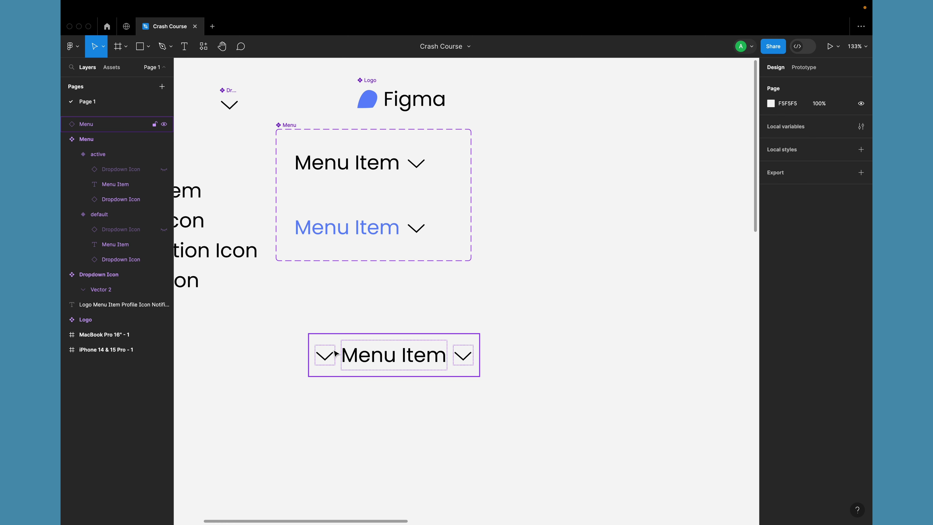
{"action": "left_click", "coordinate": [375, 359]}
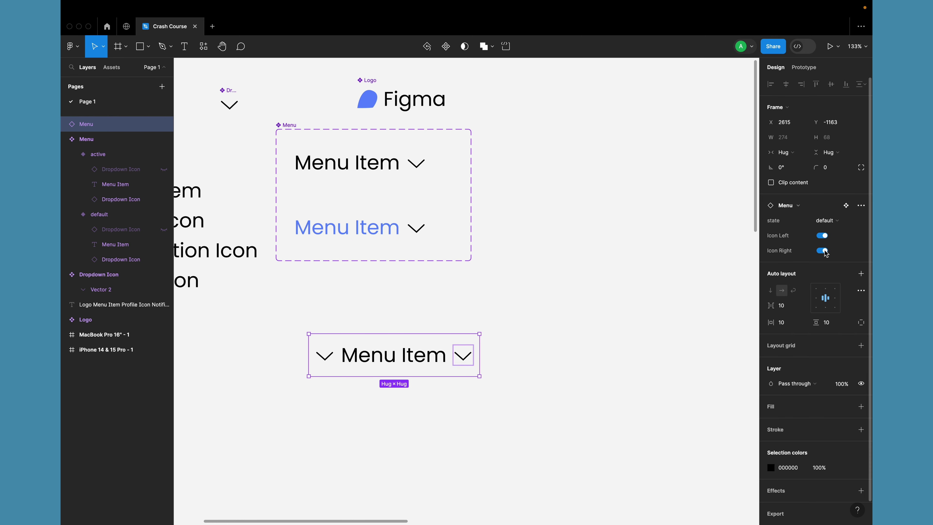
{"action": "left_click", "coordinate": [823, 236]}
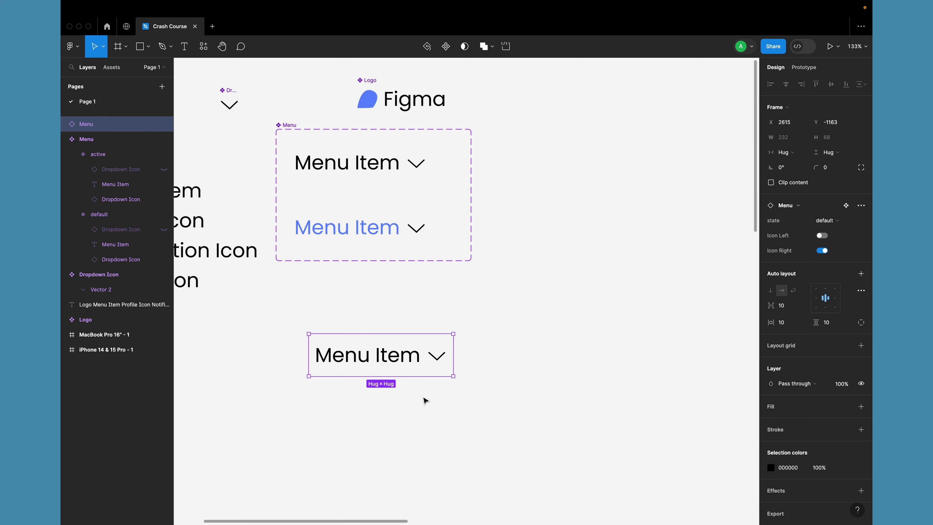
Step: Add a text property named Menu Text with the value Menu Item to the Menu component set
{"action": "scroll", "coordinate": [402, 395], "scroll_direction": "left", "scroll_amount": 3}
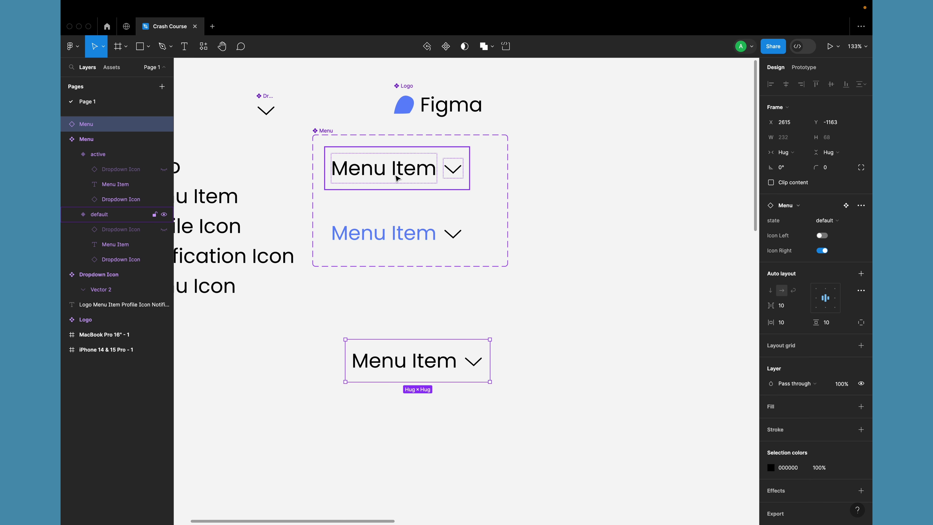
{"action": "left_click", "coordinate": [328, 136]}
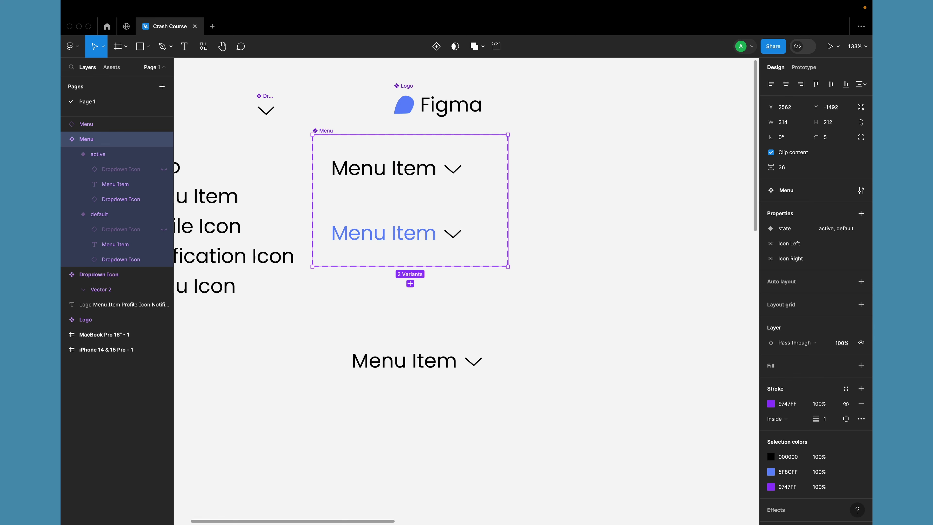
{"action": "left_click", "coordinate": [861, 214]}
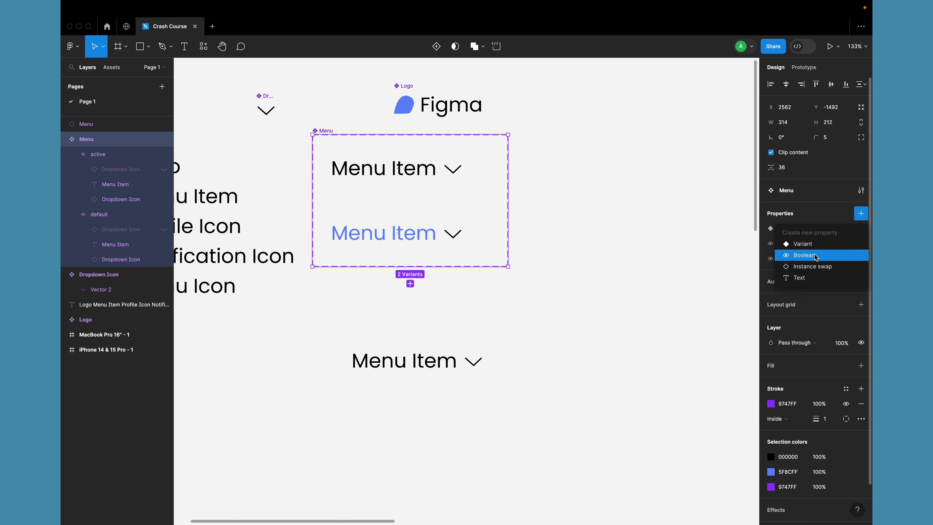
{"action": "left_click", "coordinate": [803, 279]}
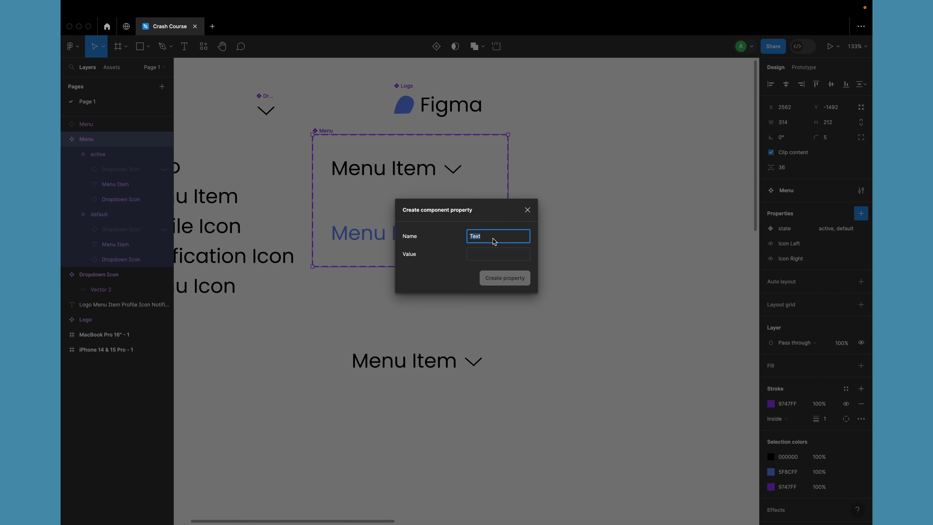
{"action": "type", "text": "Menu"}
{"action": "left_click", "coordinate": [494, 257]}
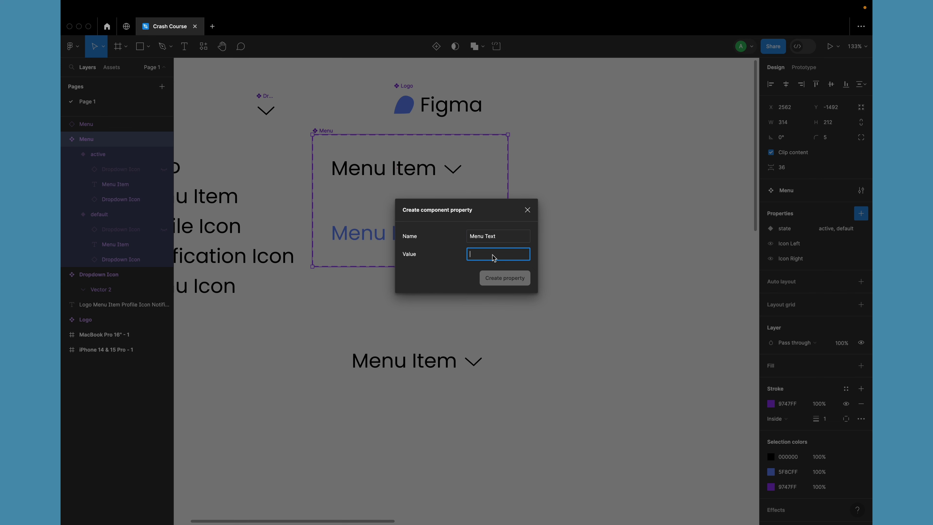
{"action": "type", "text": "Menu Item"}
{"action": "left_click", "coordinate": [505, 278]}
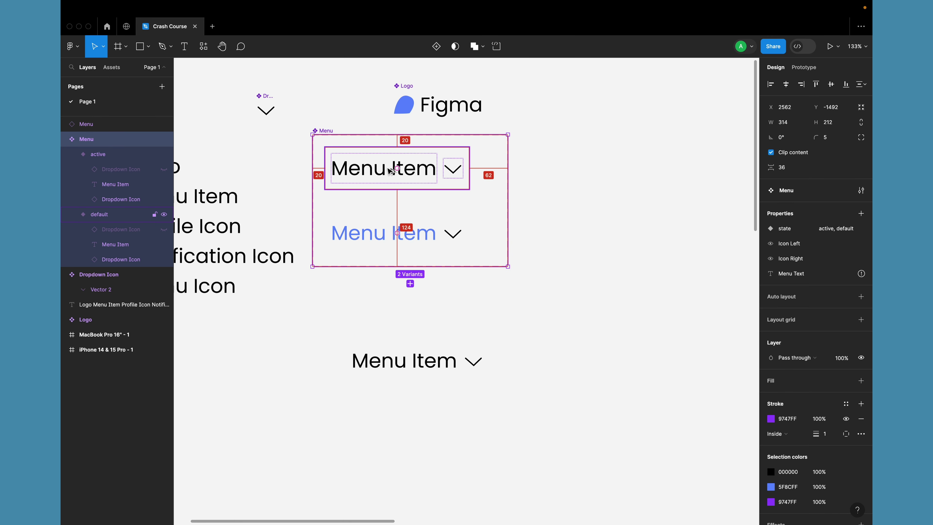
Step: Bind the content of the text layers in both the default and active variants to the Menu Text property
{"action": "left_click", "coordinate": [389, 167]}
{"action": "double_click", "coordinate": [364, 172]}
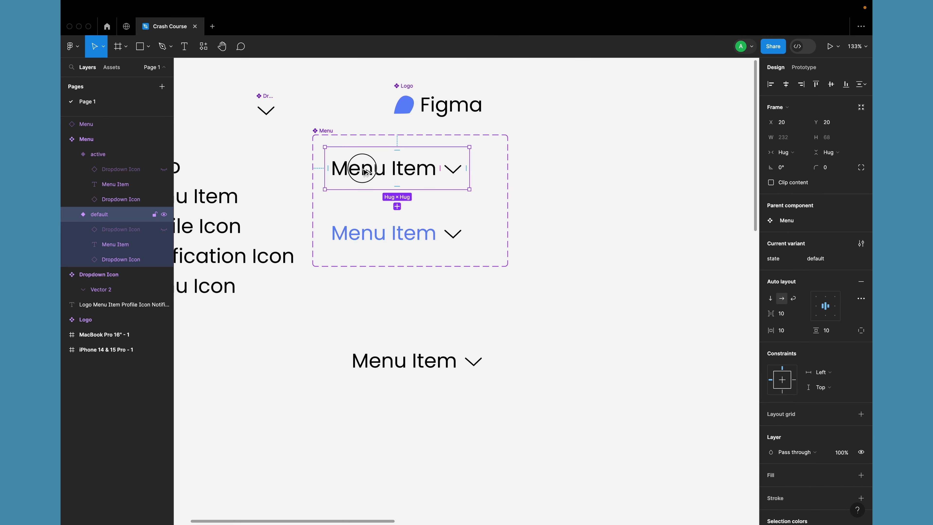
{"action": "left_click", "coordinate": [368, 235], "text": "shift"}
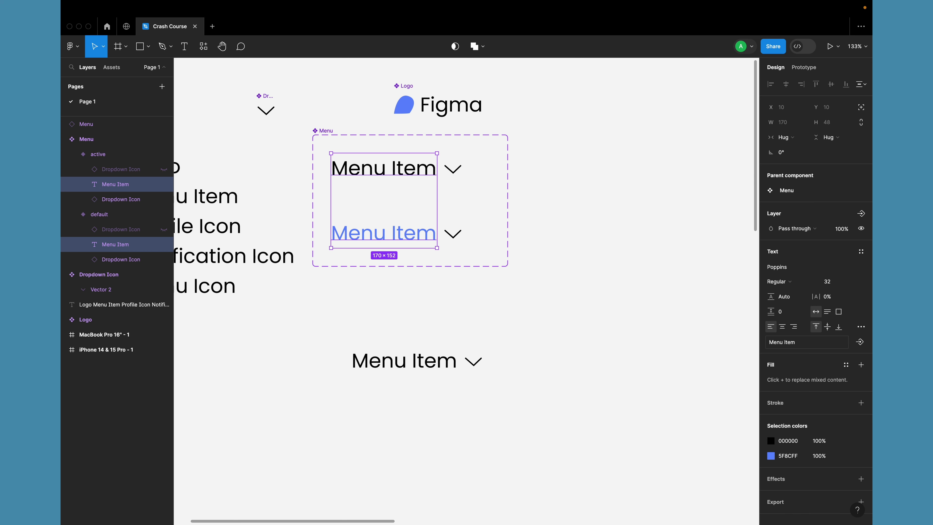
{"action": "left_click", "coordinate": [860, 342]}
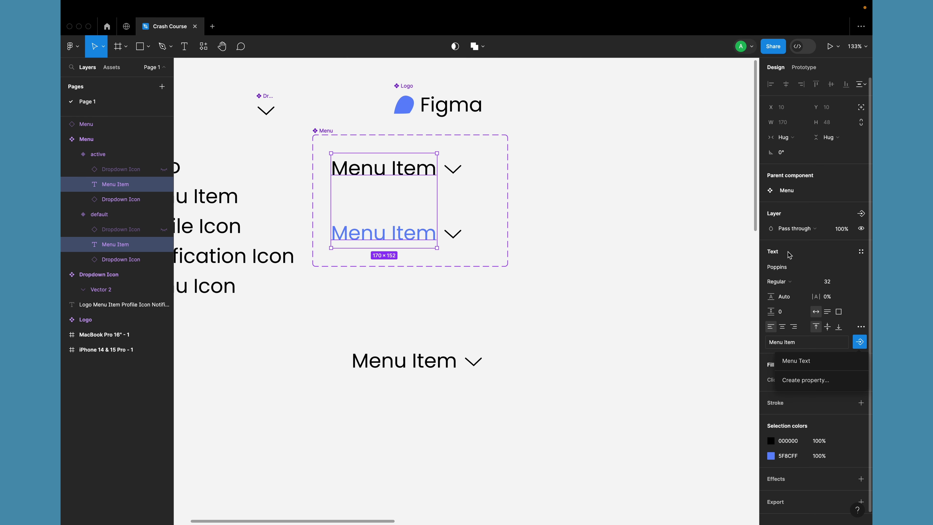
{"action": "left_click", "coordinate": [797, 361]}
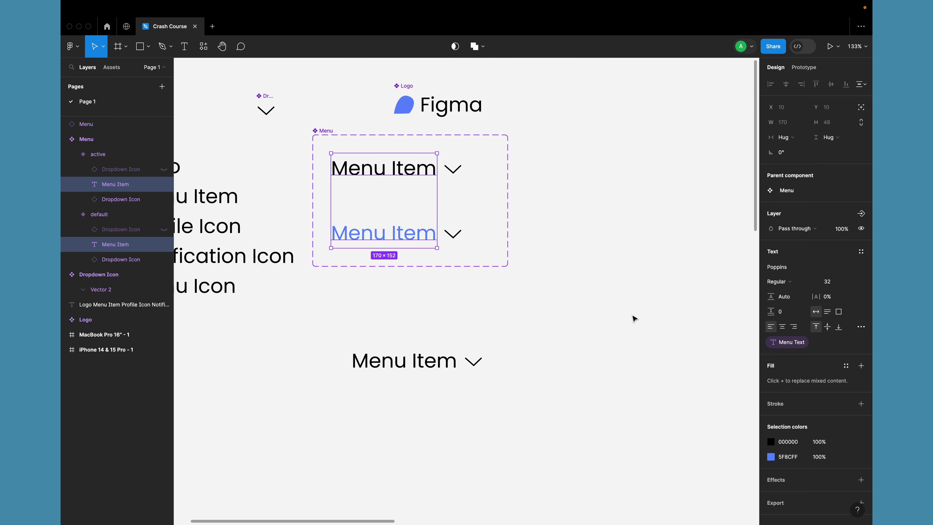
{"action": "left_click", "coordinate": [606, 308]}
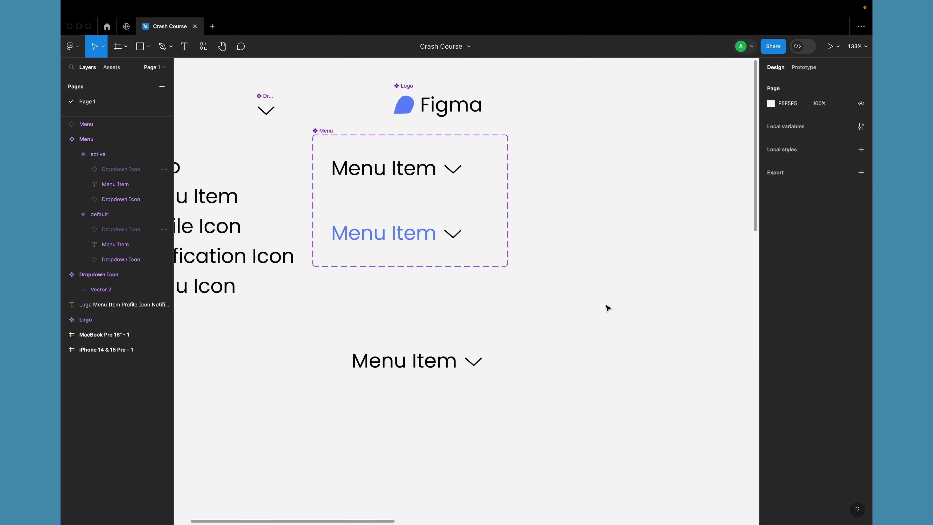
Step: Set the Menu instance's Menu Text property to Dropdown Menu
{"action": "left_click", "coordinate": [397, 378]}
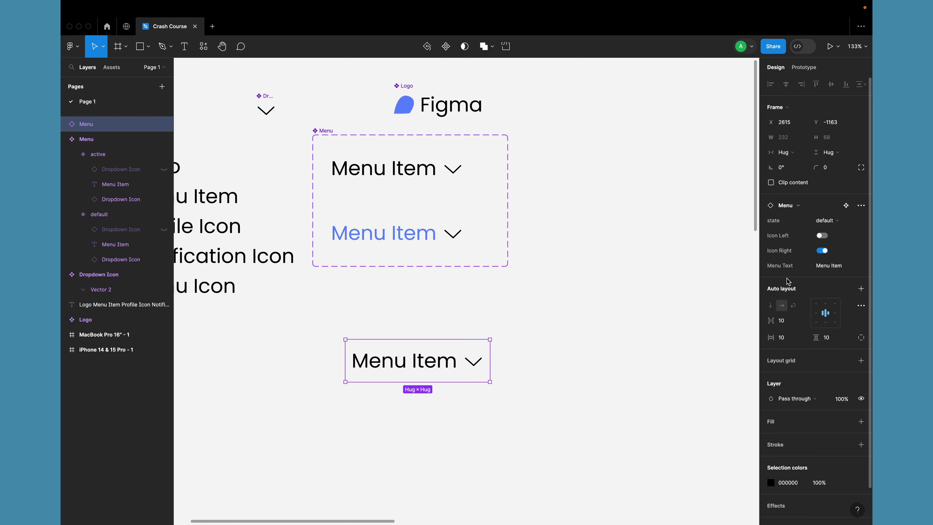
{"action": "left_click", "coordinate": [829, 271]}
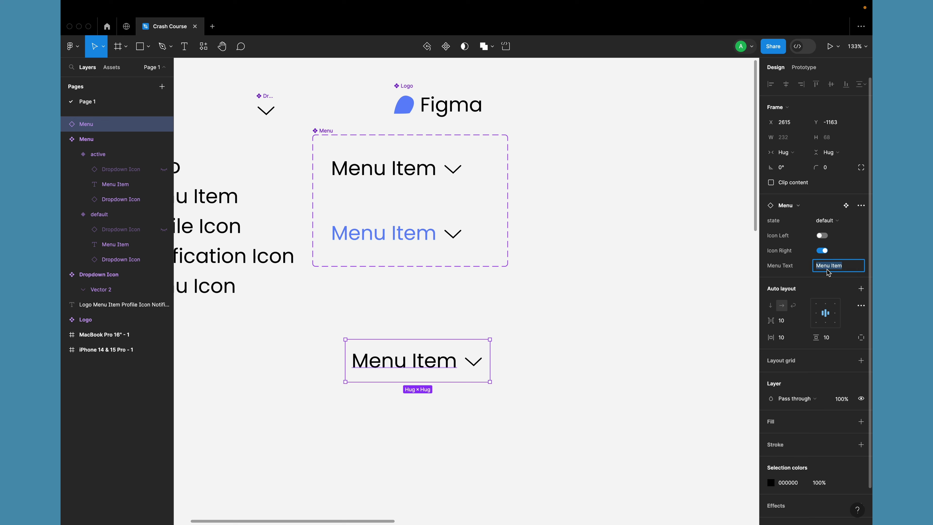
{"action": "type", "text": "Dropdown Menu"}
{"action": "key", "text": "Return"}
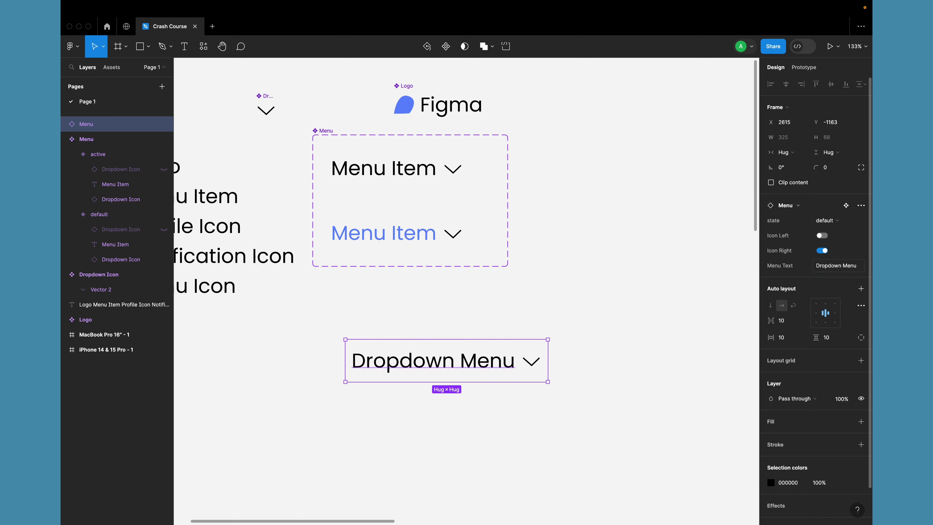
{"action": "left_click", "coordinate": [401, 412]}
{"action": "scroll", "coordinate": [405, 414], "scroll_direction": "down", "scroll_amount": 5}
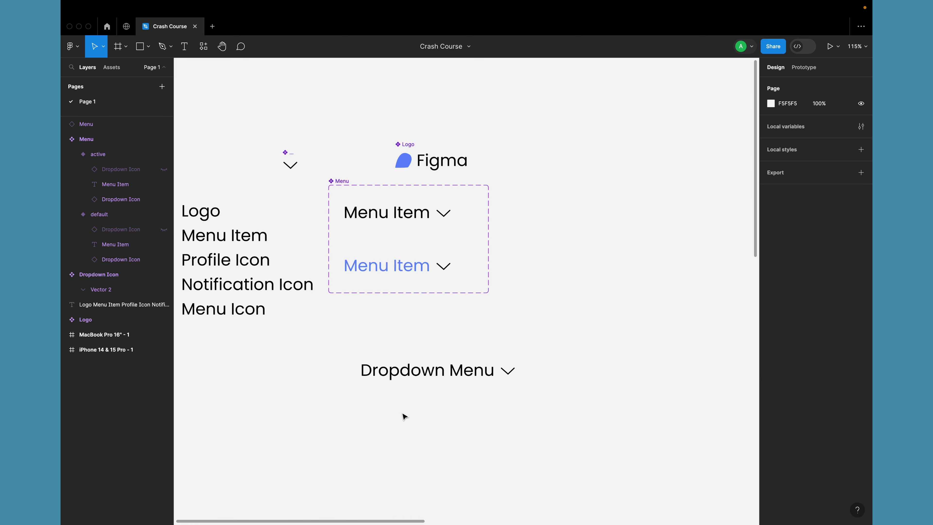
Step: Duplicate the Dropdown Menu instance beside the original and give the copy the Menu Text No Dropdown with Icon Right off
{"action": "left_click_drag", "start_coordinate": [399, 383], "coordinate": [528, 386]}
{"action": "left_click", "coordinate": [835, 267]}
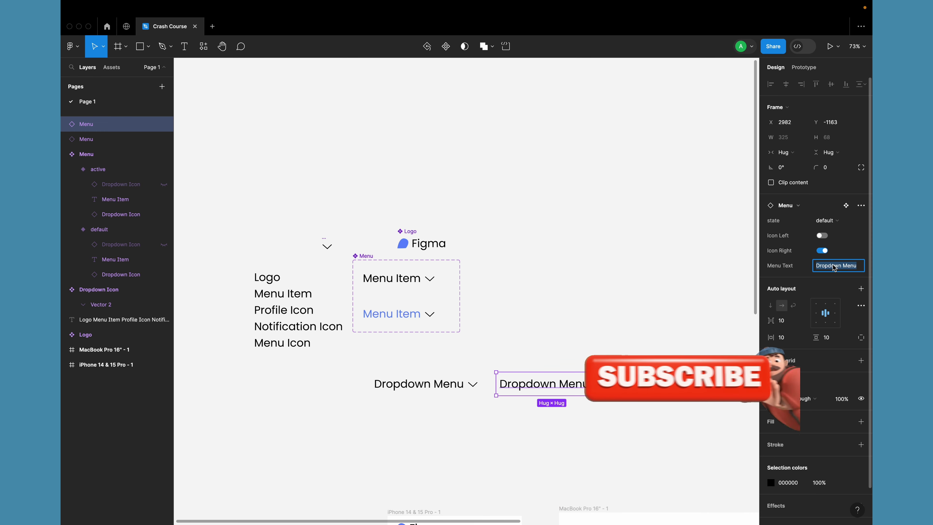
{"action": "type", "text": "No Dro"}
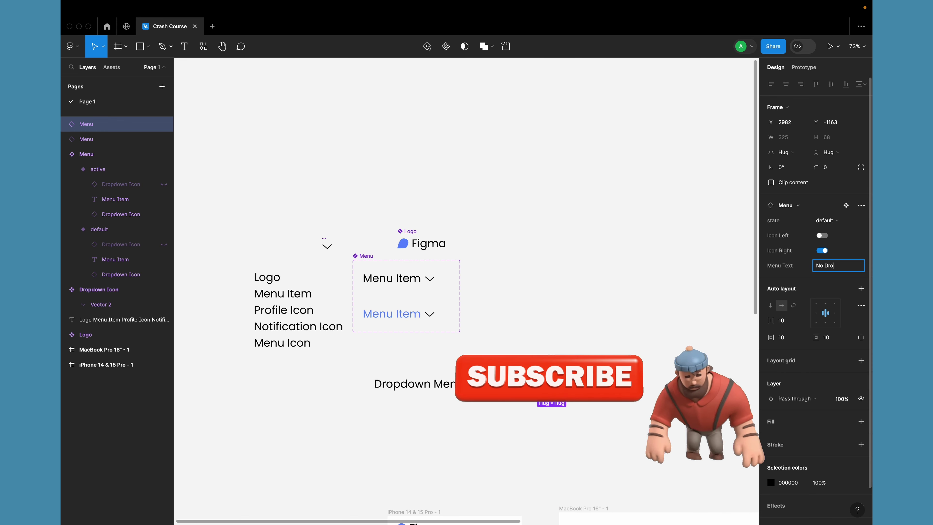
{"action": "type", "text": "pdown"}
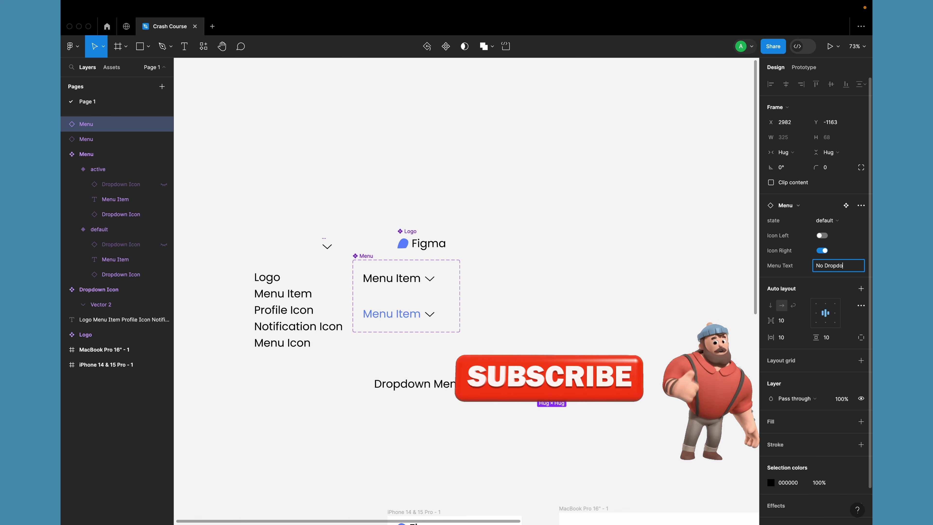
{"action": "key", "text": "Return"}
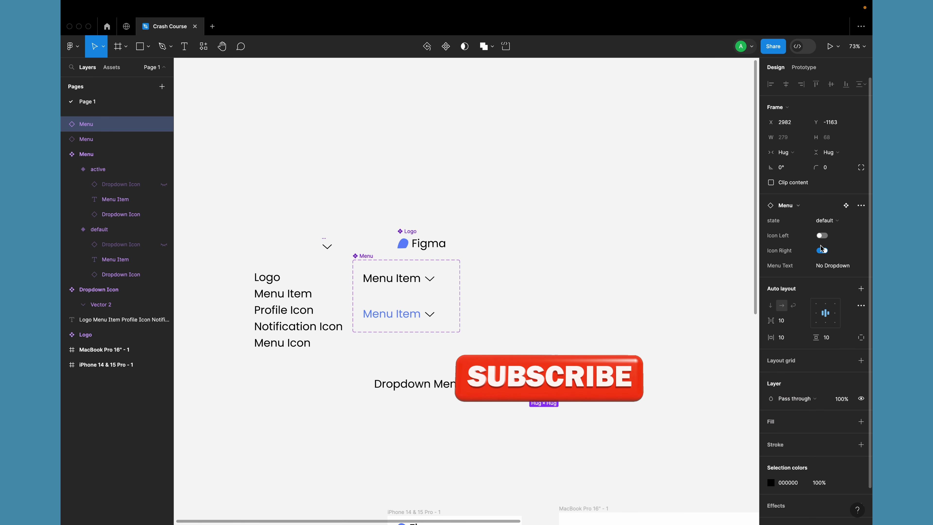
{"action": "left_click", "coordinate": [610, 308]}
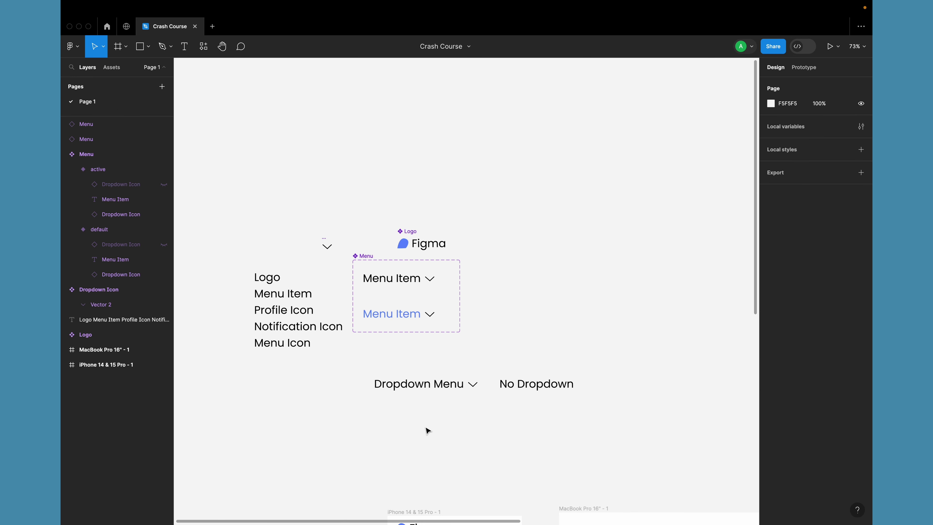
{"action": "left_click", "coordinate": [415, 388]}
{"action": "left_click", "coordinate": [563, 394]}
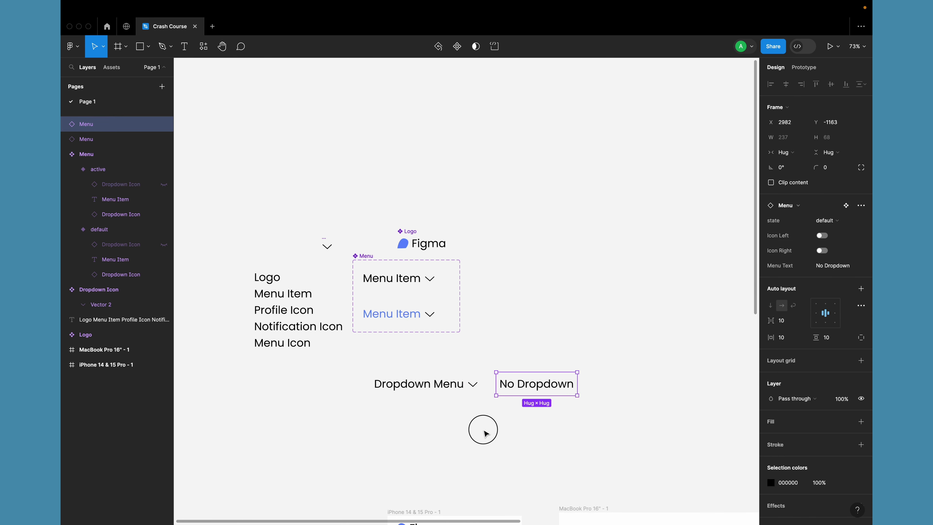
{"action": "left_click", "coordinate": [484, 433]}
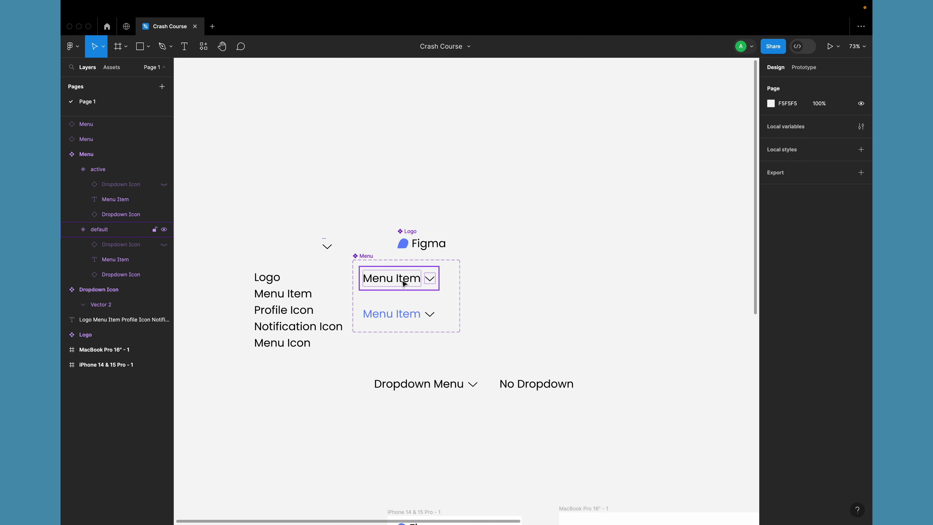
Step: Delete both Menu test instances below the component set
{"action": "left_click_drag", "start_coordinate": [375, 472], "coordinate": [570, 358]}
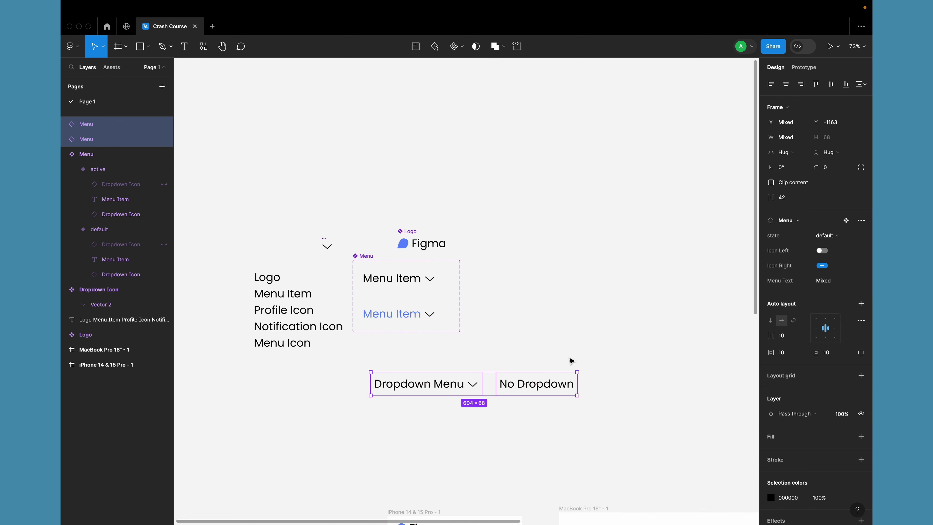
{"action": "left_click", "coordinate": [379, 433]}
{"action": "left_click_drag", "start_coordinate": [369, 429], "coordinate": [575, 333]}
{"action": "left_click", "coordinate": [416, 423]}
{"action": "left_click_drag", "start_coordinate": [393, 438], "coordinate": [535, 356]}
{"action": "key", "text": "Delete"}
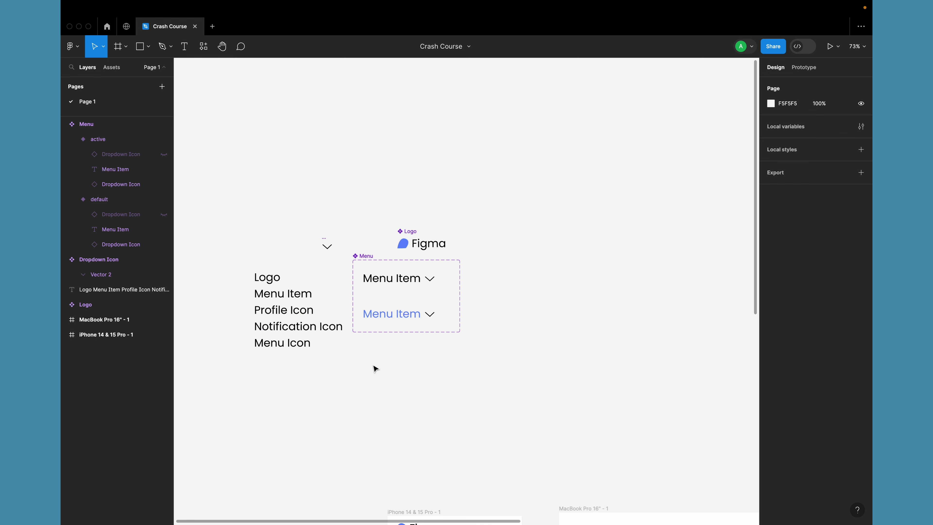
Step: Draw a circle with the Ellipse tool on the empty canvas beside the Menu component set
{"action": "right_click", "coordinate": [368, 359]}
{"action": "left_click", "coordinate": [288, 159]}
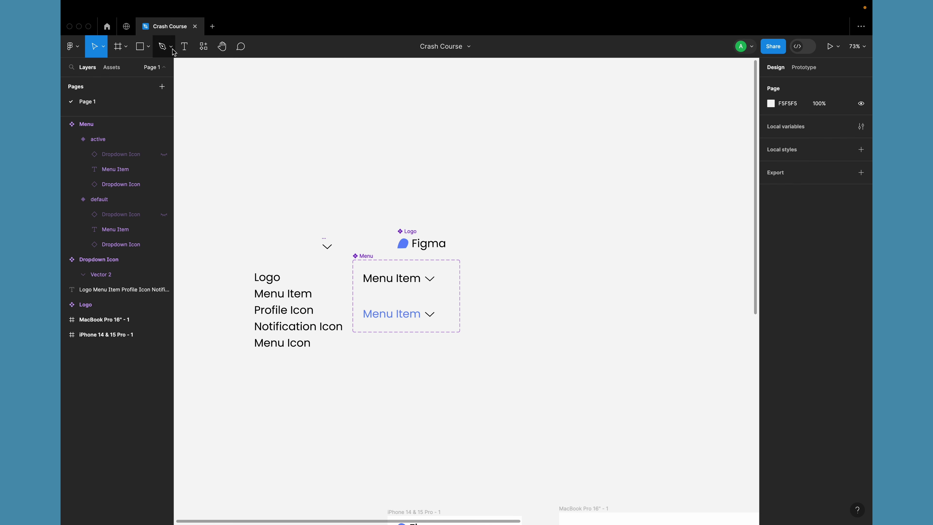
{"action": "left_click", "coordinate": [148, 46]}
{"action": "left_click", "coordinate": [121, 103]}
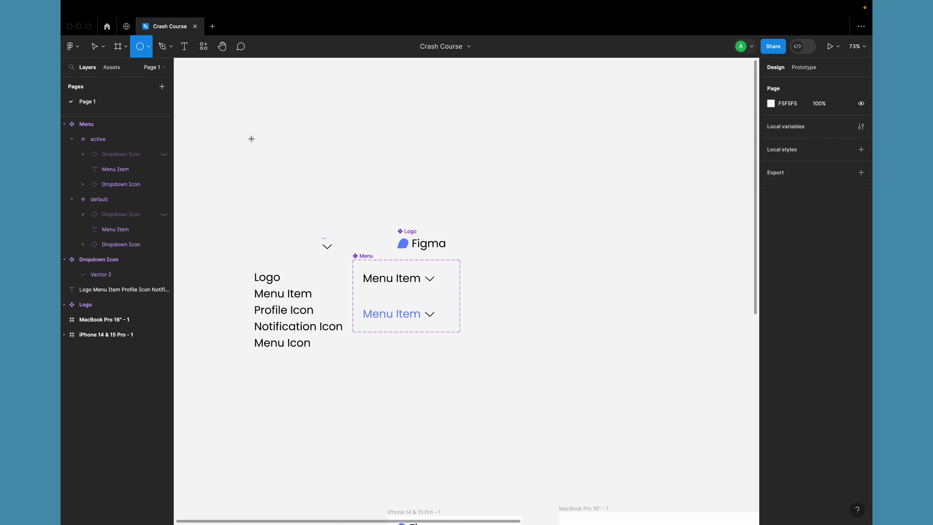
{"action": "mouse_move", "coordinate": [512, 287]}
{"action": "left_mouse_down"}
{"action": "mouse_move", "coordinate": [541, 315]}
{"action": "mouse_move", "coordinate": [548, 259]}
{"action": "mouse_move", "coordinate": [556, 286]}
{"action": "mouse_move", "coordinate": [563, 282]}
{"action": "left_mouse_up"}
{"action": "left_click", "coordinate": [504, 352]}
{"action": "left_click", "coordinate": [527, 323]}
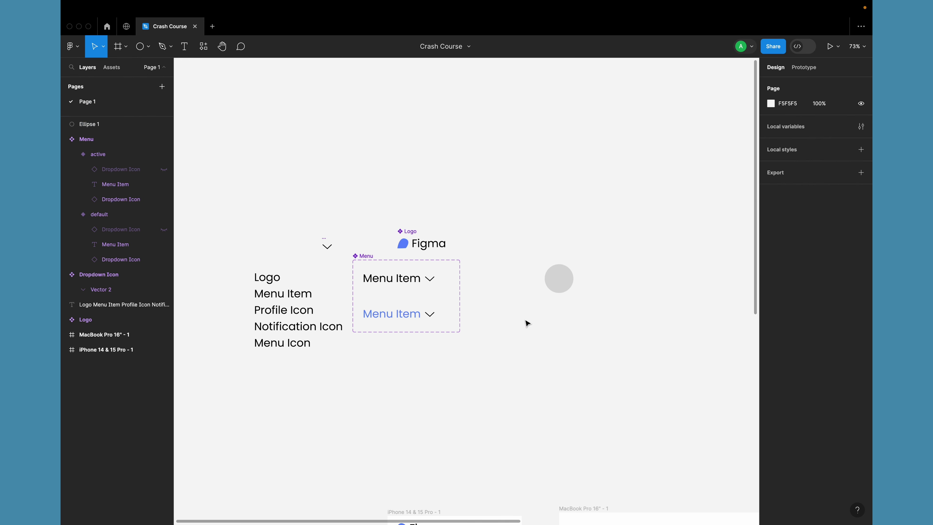
Step: Search the quick actions for an avatar plugin with the term avata, and close the search
{"action": "key", "text": "super+slash"}
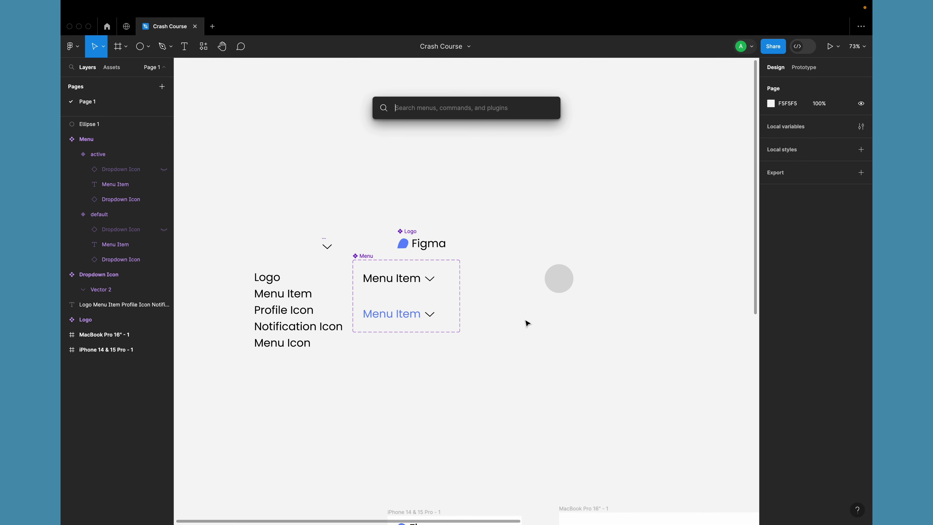
{"action": "type", "text": "p"}
{"action": "key", "text": "BackSpace"}
{"action": "type", "text": "av"}
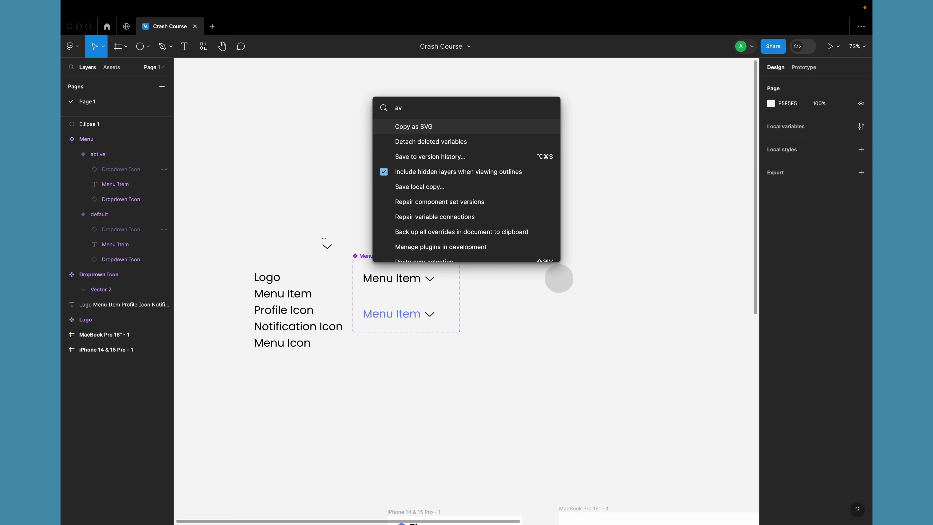
{"action": "type", "text": "a"}
{"action": "type", "text": "il"}
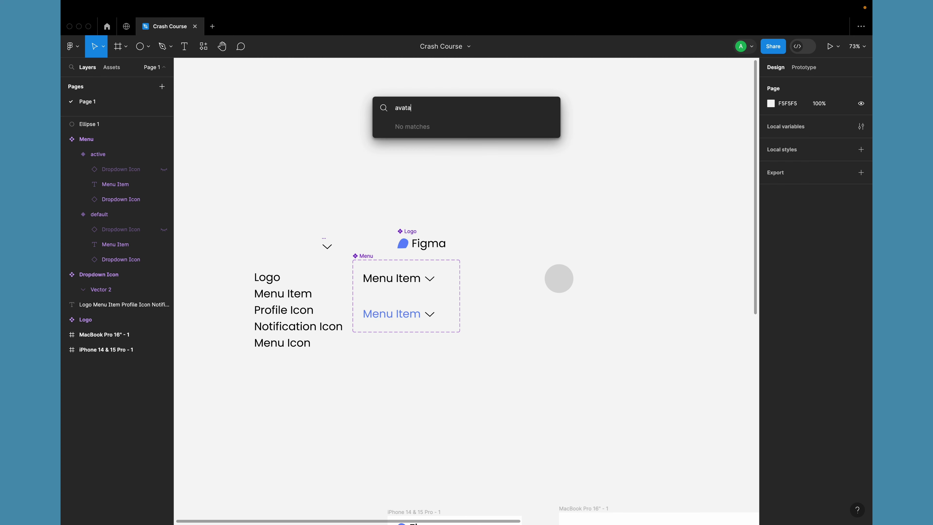
{"action": "key", "text": "BackSpace"}
{"action": "key", "text": "BackSpace"}
{"action": "key", "text": "BackSpace"}
{"action": "key", "text": "BackSpace"}
{"action": "key", "text": "BackSpace"}
{"action": "key", "text": "Escape"}
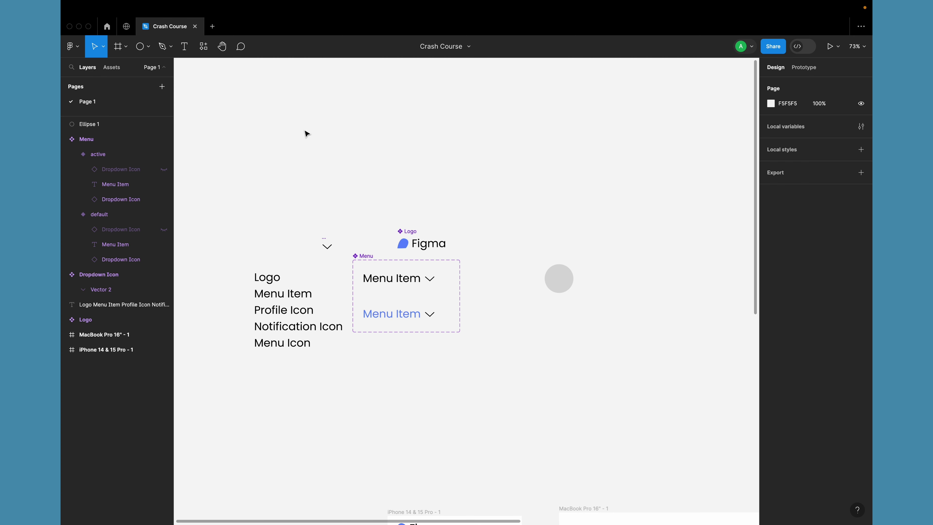
Step: Browse the available components, plugins and widgets in the resources library
{"action": "left_click", "coordinate": [198, 54]}
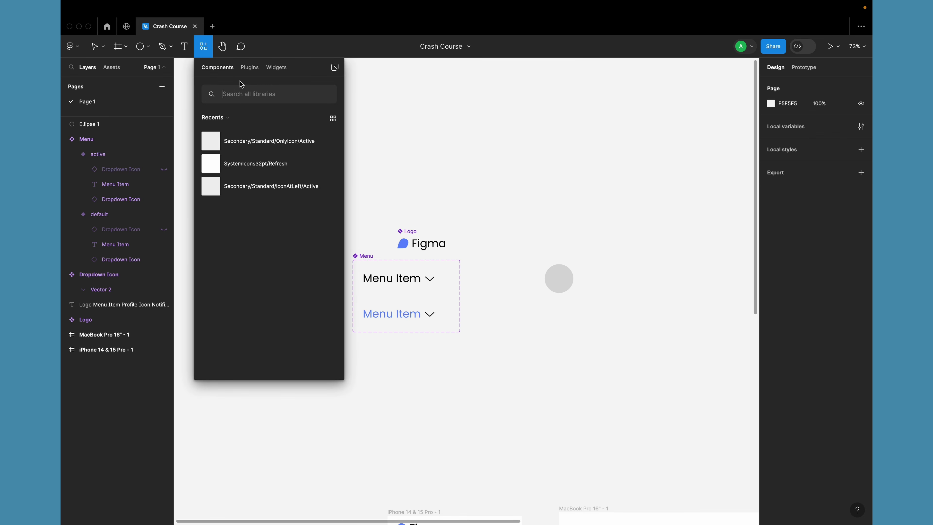
{"action": "left_click", "coordinate": [250, 70]}
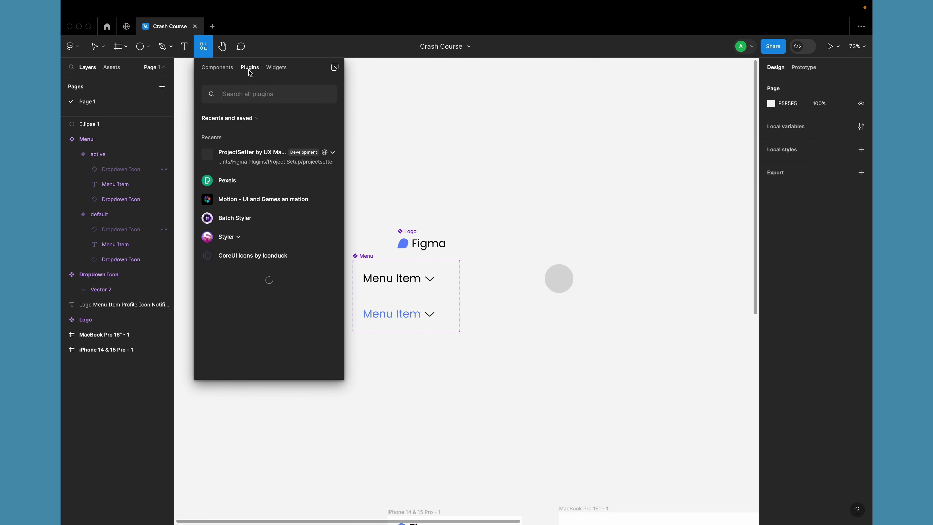
{"action": "left_click", "coordinate": [203, 52]}
{"action": "left_click", "coordinate": [203, 50]}
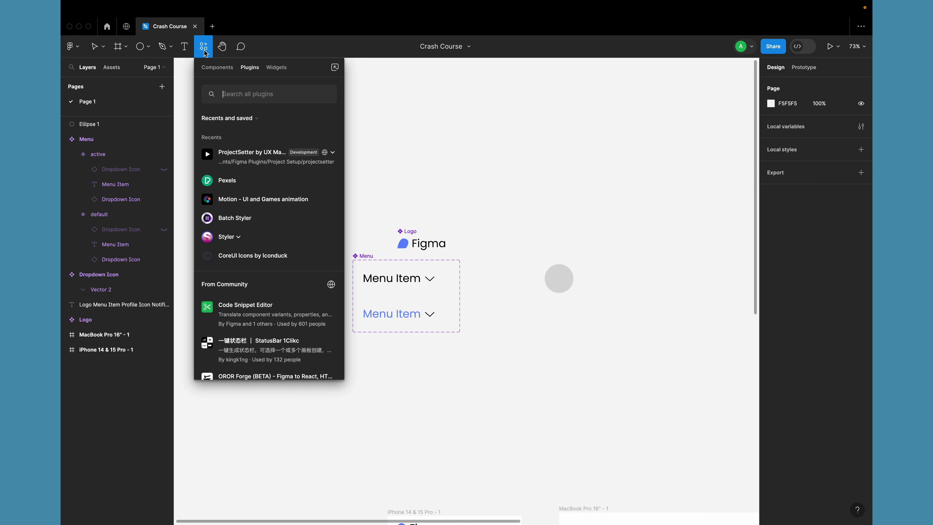
{"action": "left_click", "coordinate": [210, 66]}
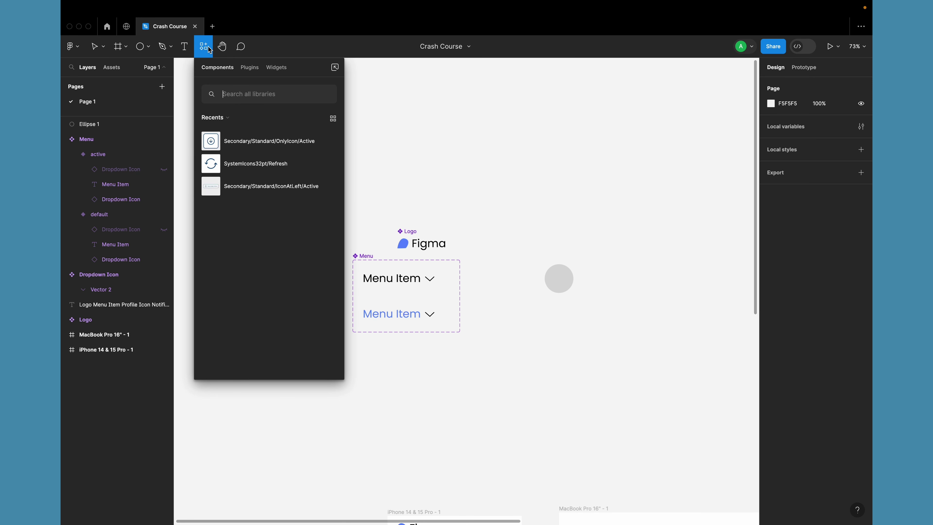
{"action": "left_click", "coordinate": [208, 48]}
{"action": "left_click", "coordinate": [208, 49]}
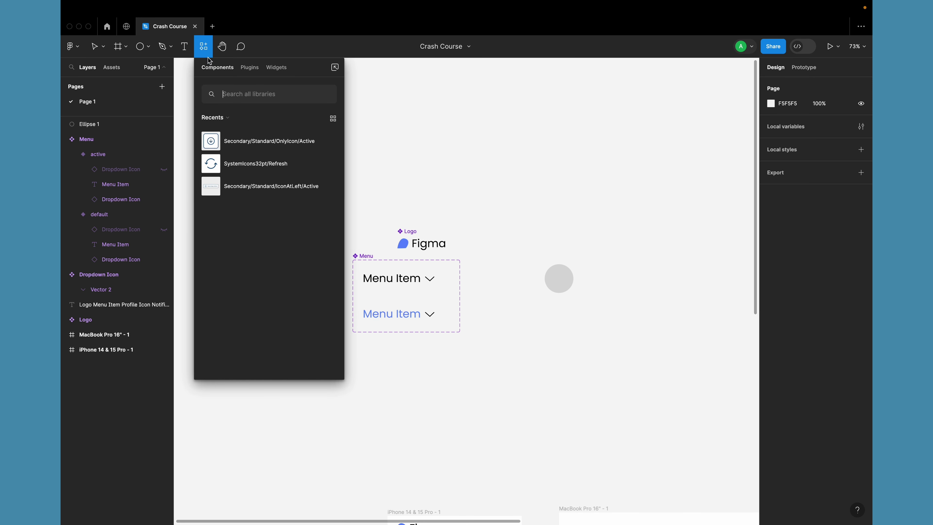
{"action": "left_click", "coordinate": [249, 70]}
{"action": "left_click", "coordinate": [277, 67]}
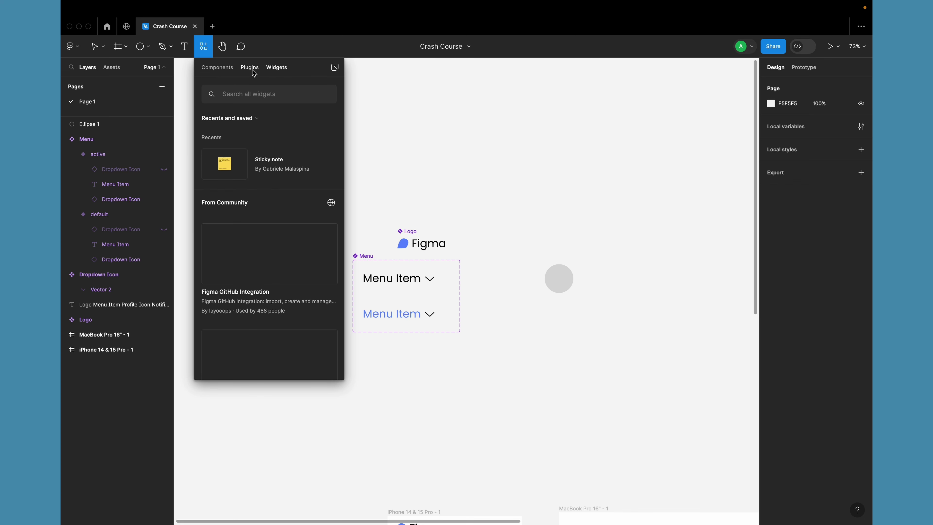
Step: Find the Avatars plugin by searching for avata, run it, and place the inserted avatar on empty canvas above the Menu and Logo components
{"action": "left_click", "coordinate": [252, 70]}
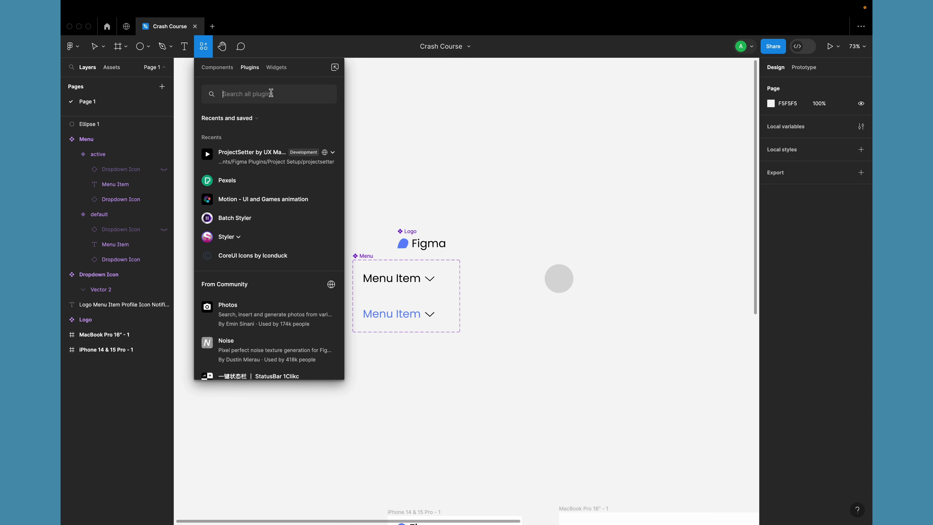
{"action": "type", "text": "avata"}
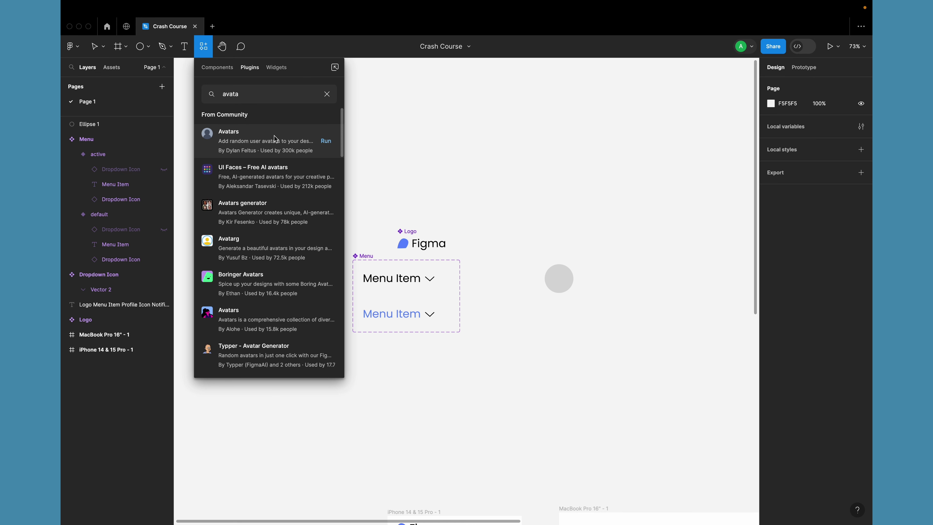
{"action": "left_click", "coordinate": [326, 141]}
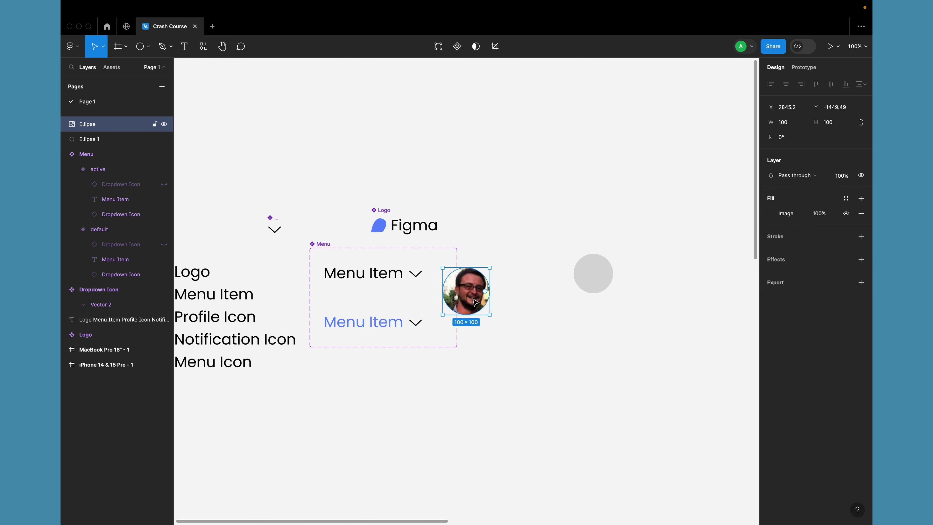
{"action": "left_click_drag", "start_coordinate": [471, 293], "coordinate": [510, 174]}
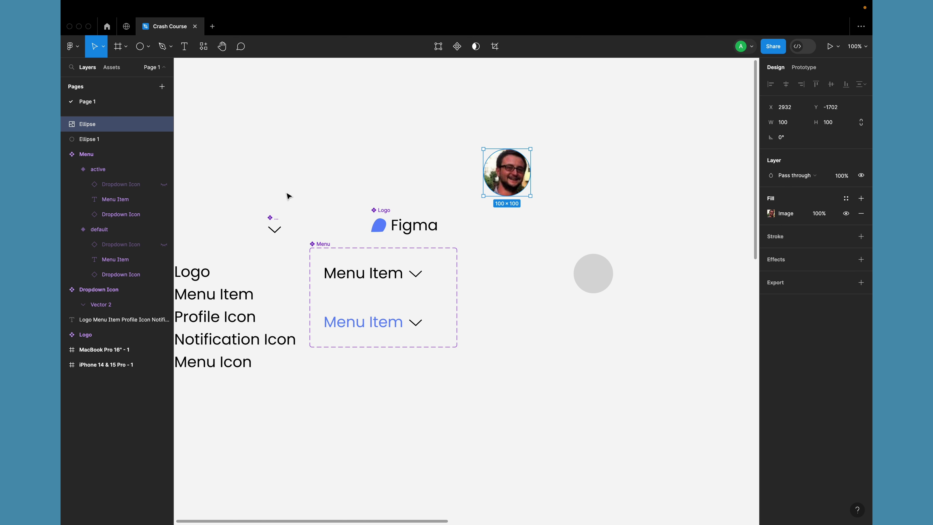
Step: Run the UI Faces – Free AI avatars plugin and browse its Human, Alien, Cartoon, Abstract and Robot avatars, returning to Popular
{"action": "key", "text": "shift+i"}
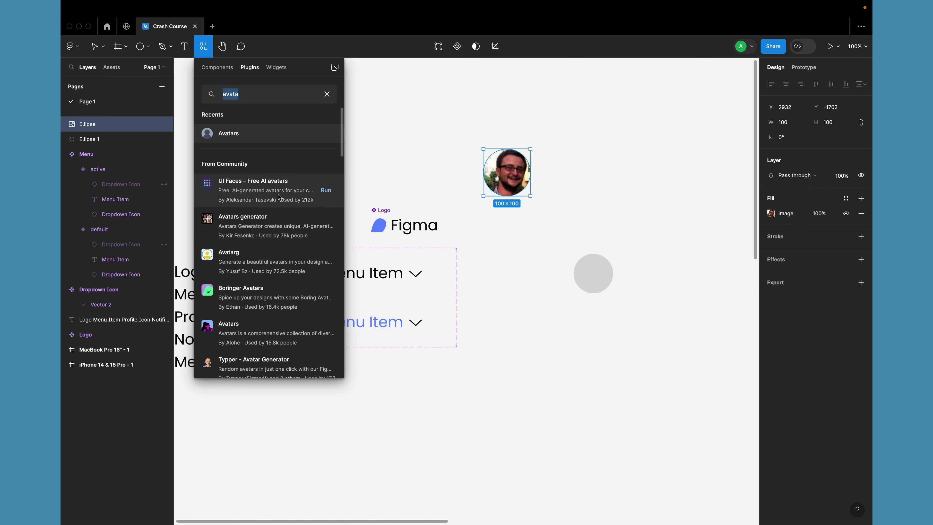
{"action": "left_click", "coordinate": [326, 192]}
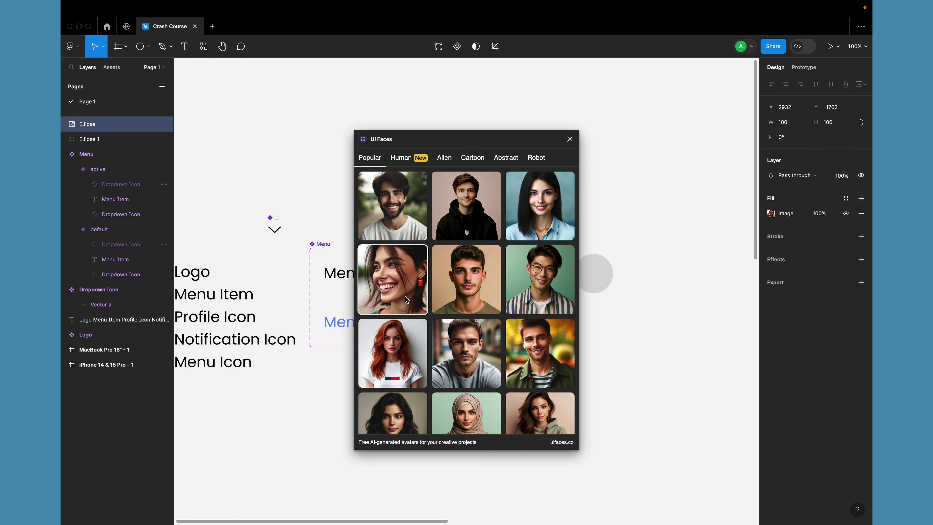
{"action": "left_click", "coordinate": [403, 159]}
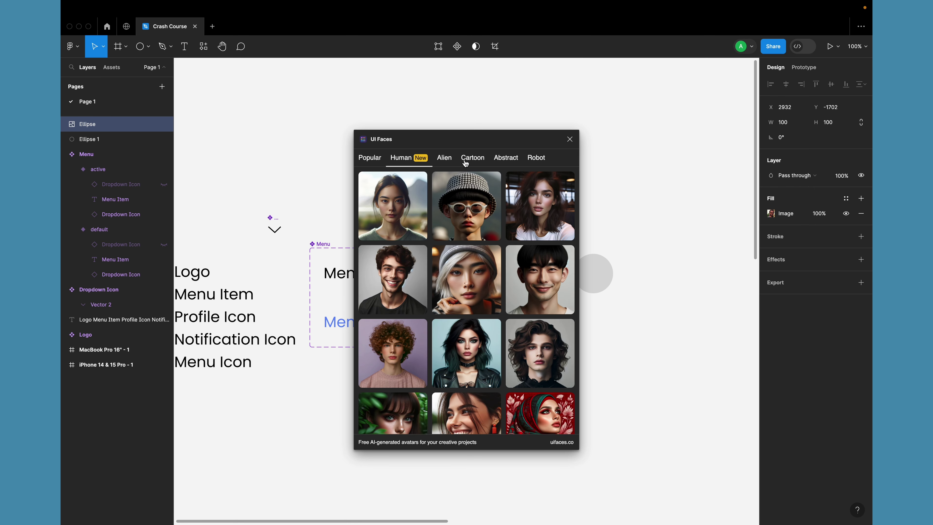
{"action": "left_click", "coordinate": [449, 162]}
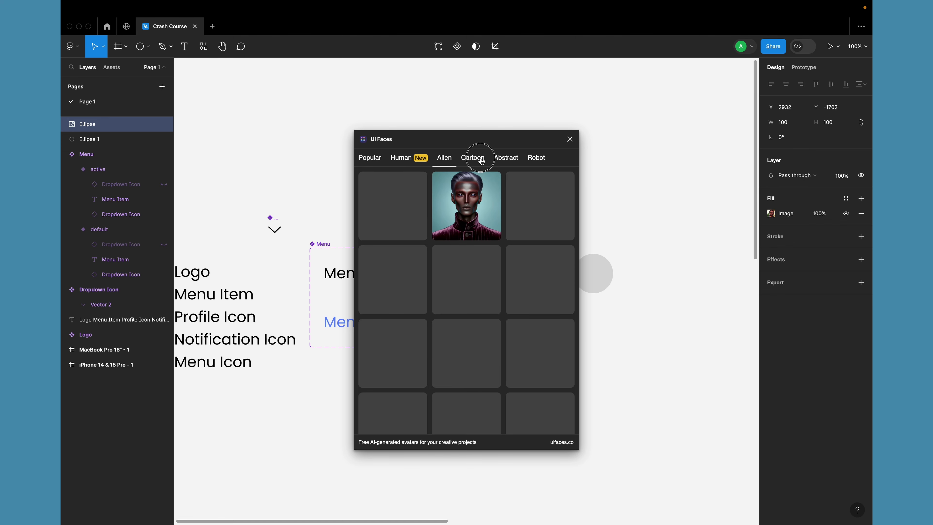
{"action": "left_click", "coordinate": [482, 162]}
{"action": "left_click", "coordinate": [503, 162]}
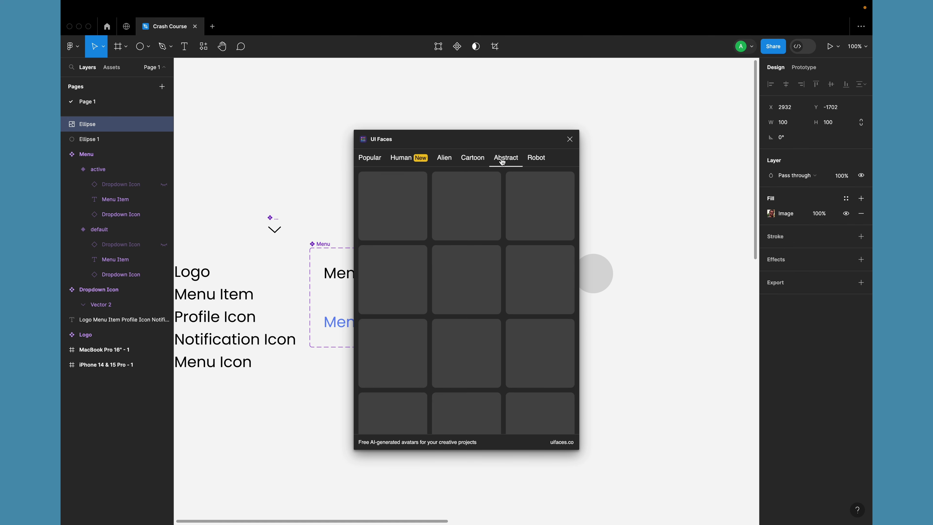
{"action": "left_click", "coordinate": [537, 158]}
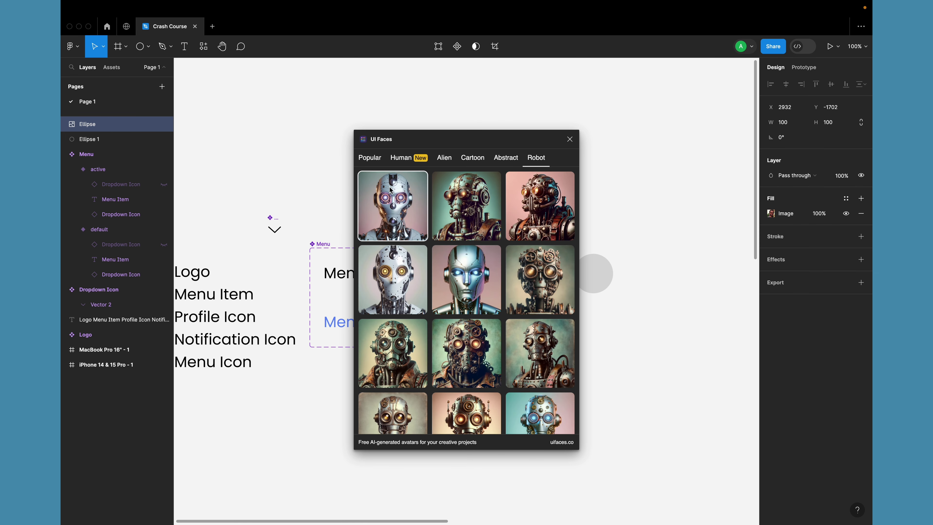
{"action": "left_click", "coordinate": [369, 158]}
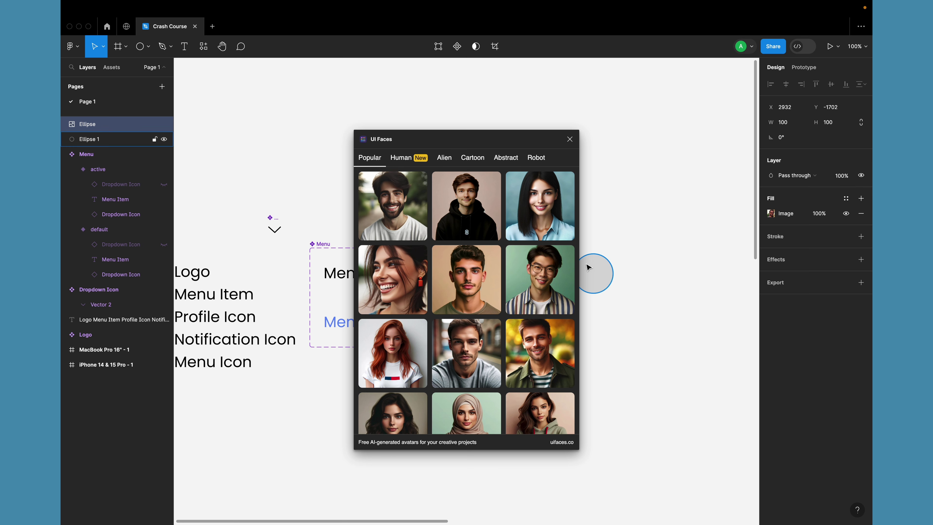
Step: Fill the selected avatar with the smiling woman's portrait from UI Faces and remove the original image fill beneath it
{"action": "left_click", "coordinate": [402, 279]}
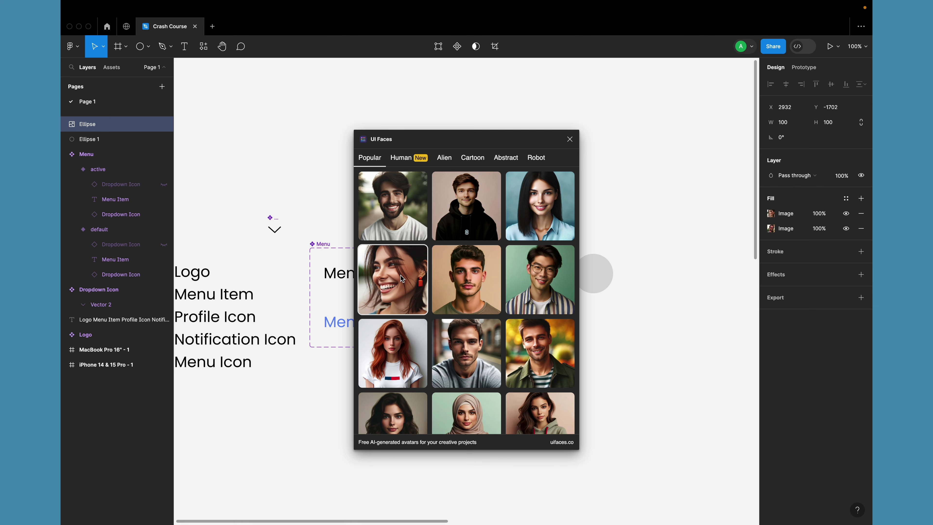
{"action": "left_click", "coordinate": [570, 139]}
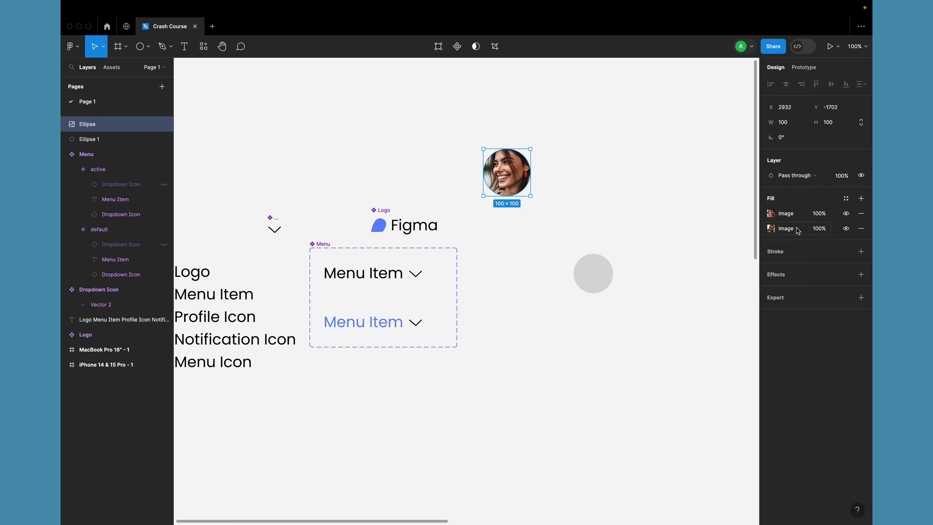
{"action": "left_click", "coordinate": [861, 229]}
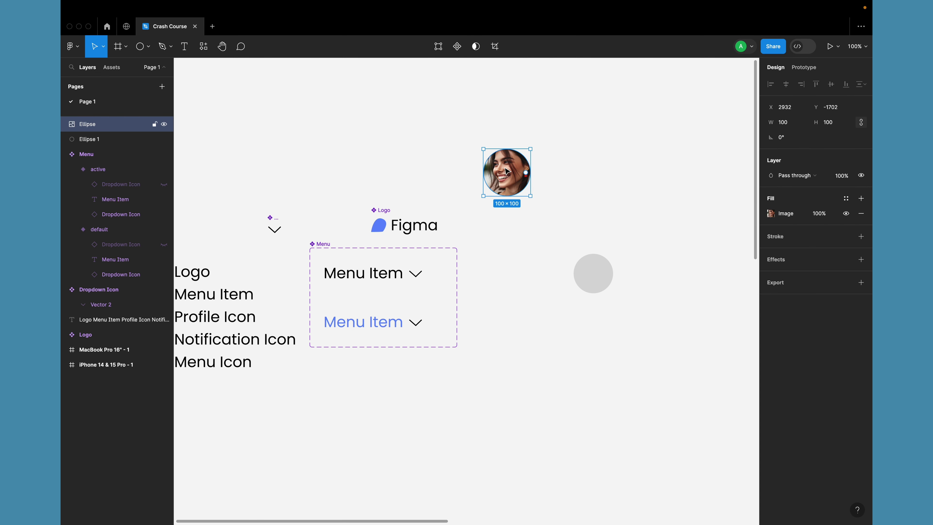
Step: Delete the plain grey circle and place the avatar beside the Menu component set
{"action": "left_click", "coordinate": [589, 267]}
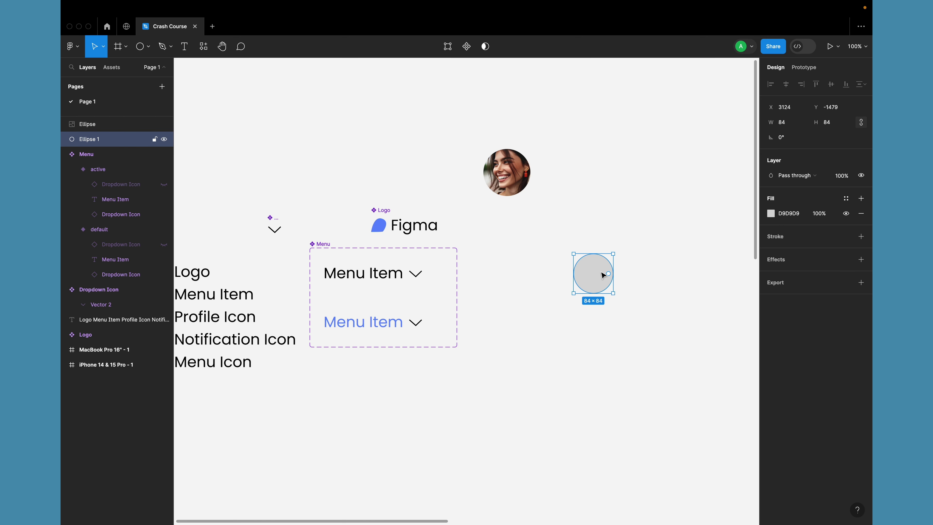
{"action": "key", "text": "Delete"}
{"action": "scroll", "coordinate": [602, 273], "scroll_direction": "down", "scroll_amount": 10}
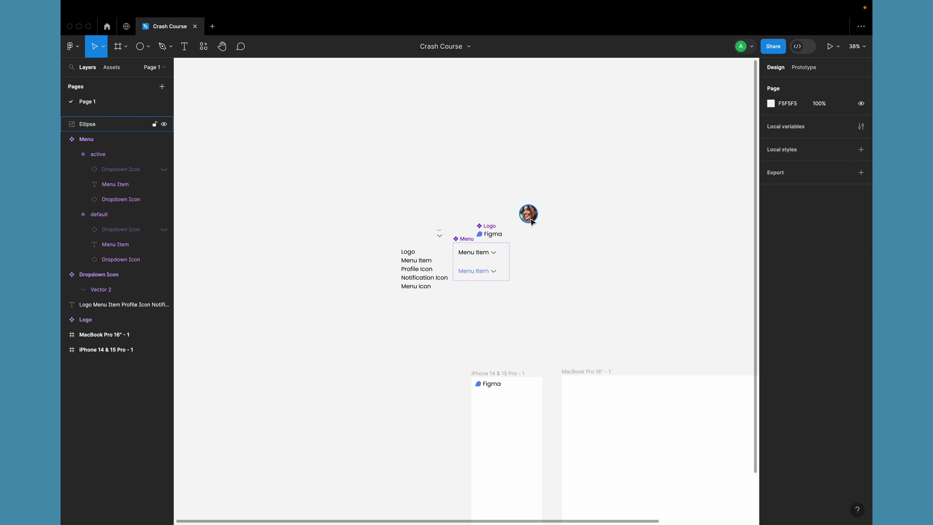
{"action": "left_click_drag", "start_coordinate": [532, 223], "coordinate": [543, 274]}
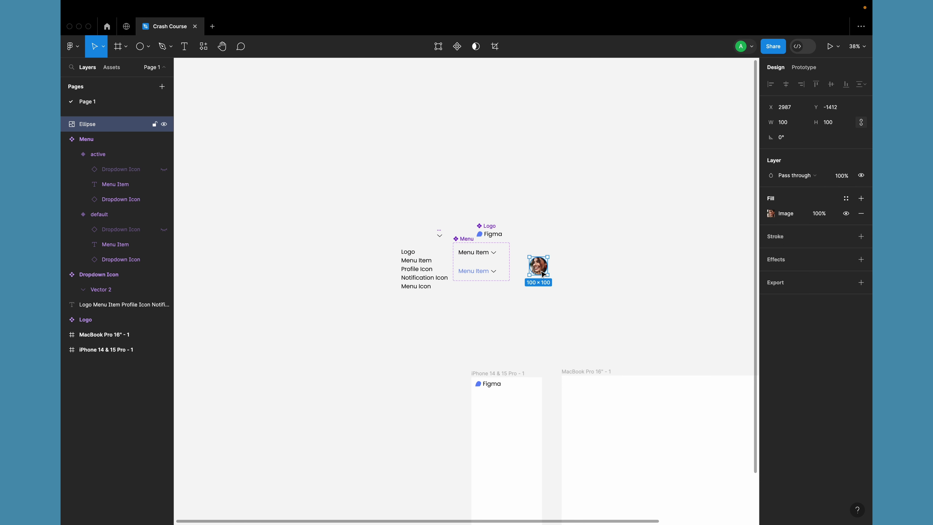
Step: Resize the avatar proportionally to 80 × 80
{"action": "left_click", "coordinate": [789, 124]}
{"action": "key", "text": "Return"}
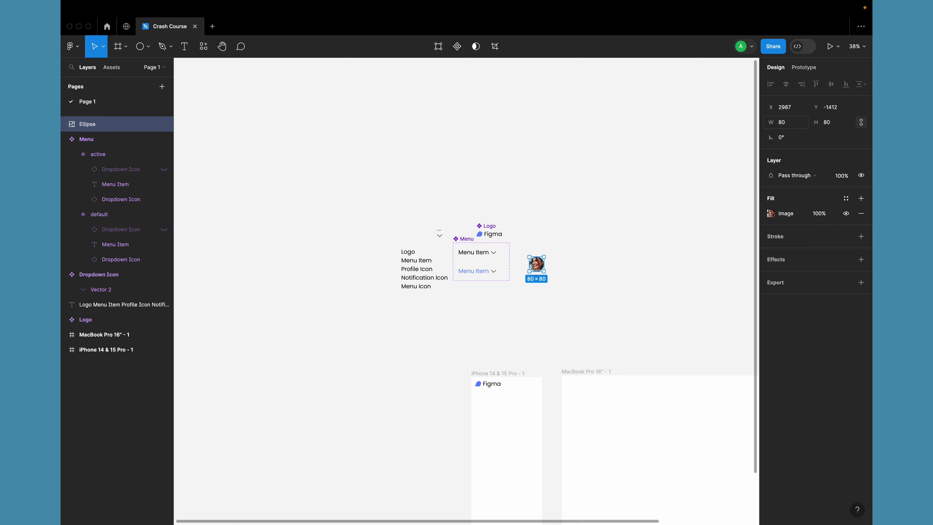
{"action": "left_click", "coordinate": [559, 218]}
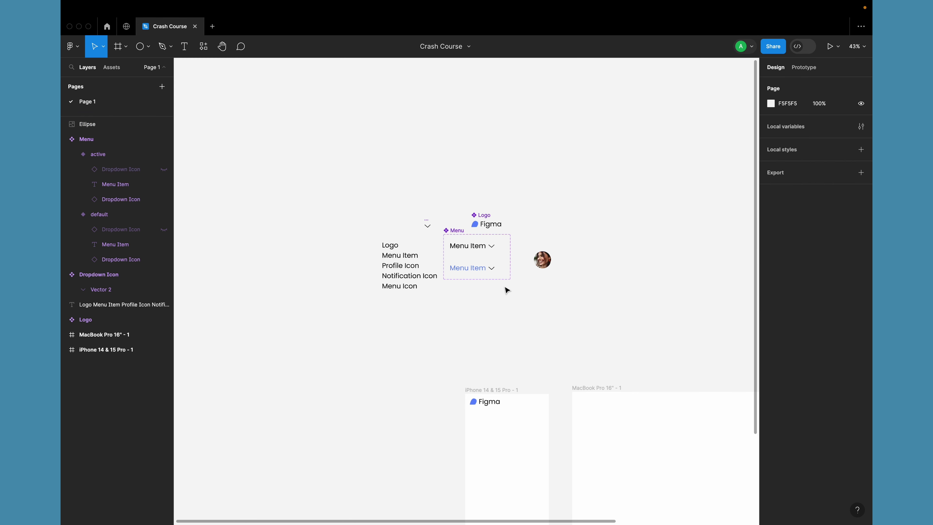
{"action": "scroll", "coordinate": [507, 290], "scroll_direction": "up", "scroll_amount": 5}
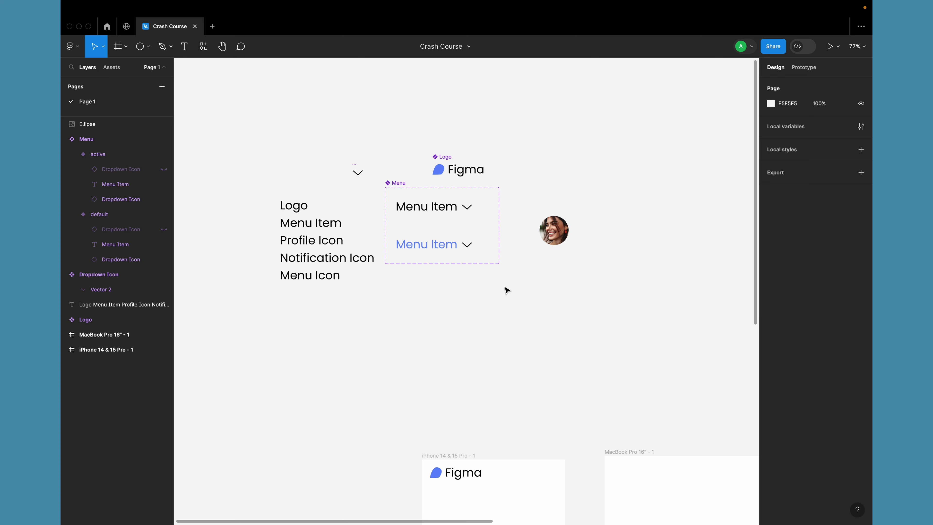
{"action": "left_click", "coordinate": [555, 230]}
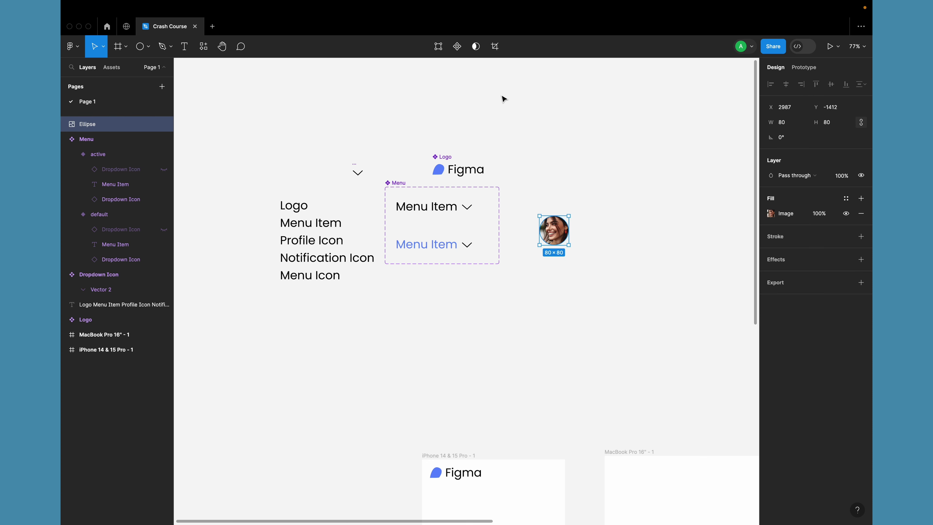
{"action": "left_click", "coordinate": [506, 314]}
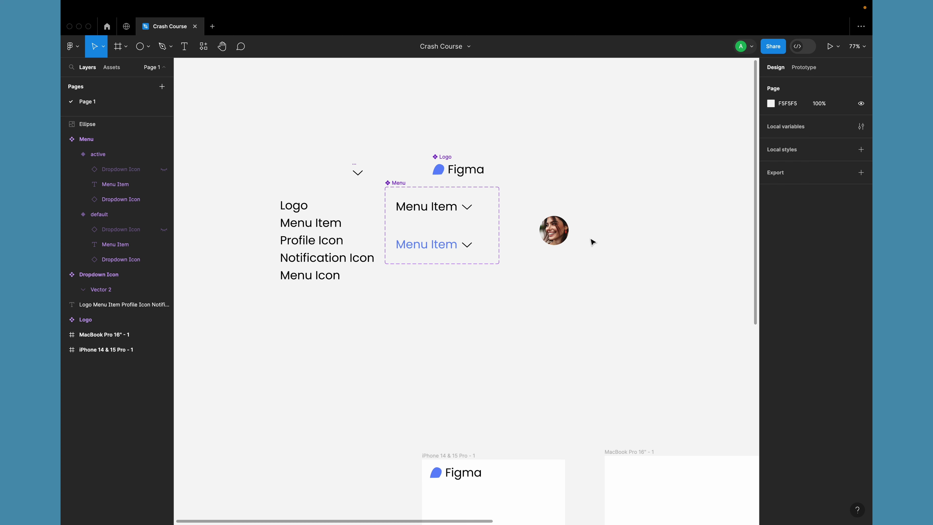
{"action": "left_click", "coordinate": [492, 299]}
Step: Draw a triangle about 46 × 46 on the empty canvas above the avatar with the Polygon tool
{"action": "scroll", "coordinate": [520, 237], "scroll_direction": "up", "scroll_amount": 5}
{"action": "scroll", "coordinate": [520, 237], "scroll_direction": "up", "scroll_amount": 5}
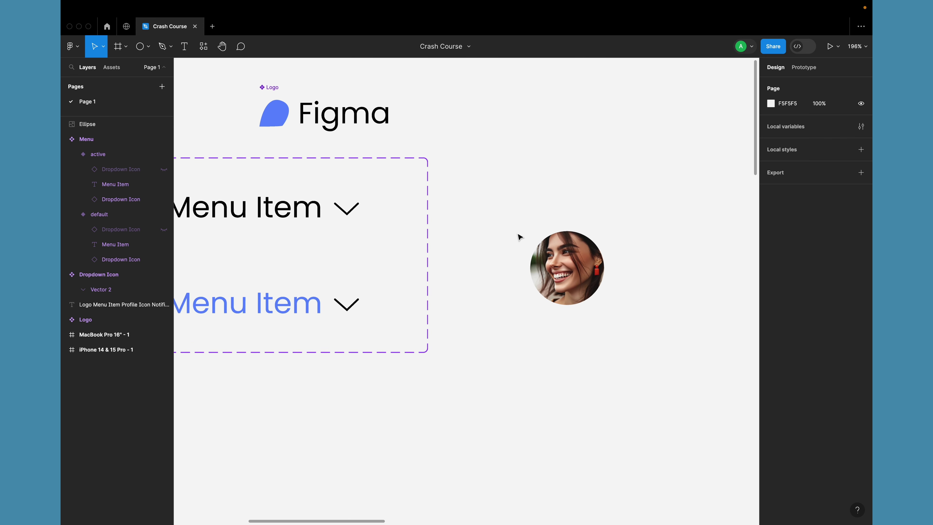
{"action": "left_click", "coordinate": [147, 48]}
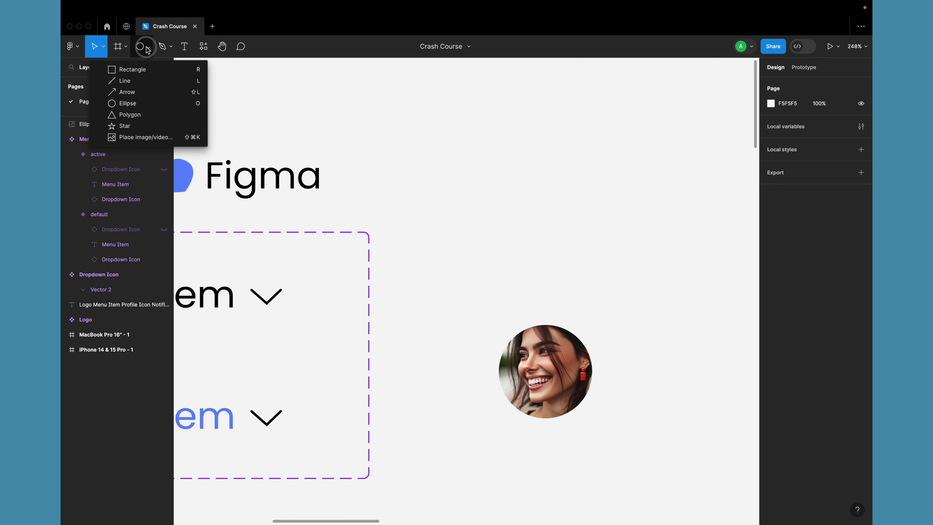
{"action": "left_click", "coordinate": [132, 115]}
{"action": "left_click_drag", "start_coordinate": [476, 139], "coordinate": [530, 192]}
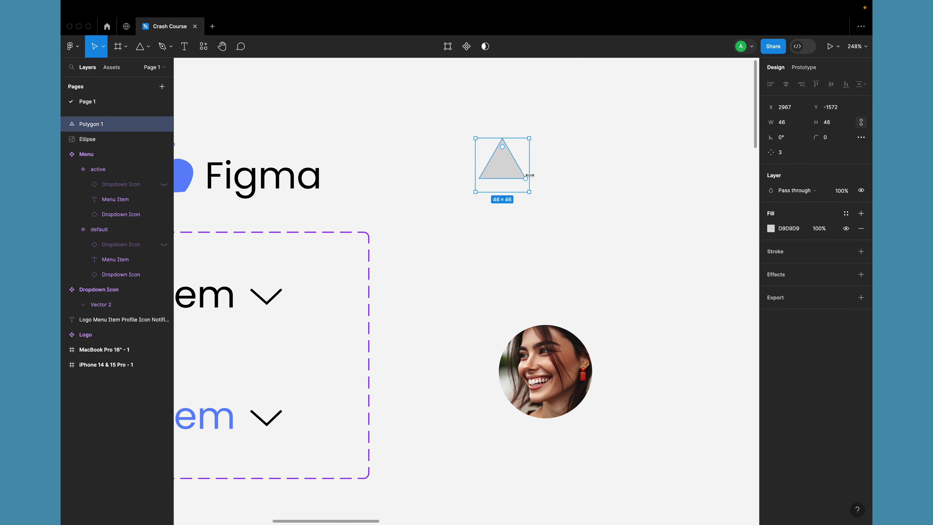
Step: Draw a flat ellipse about 43 × 20 over the base of the triangle
{"action": "mouse_move", "coordinate": [152, 21]}
{"action": "left_click", "coordinate": [150, 52]}
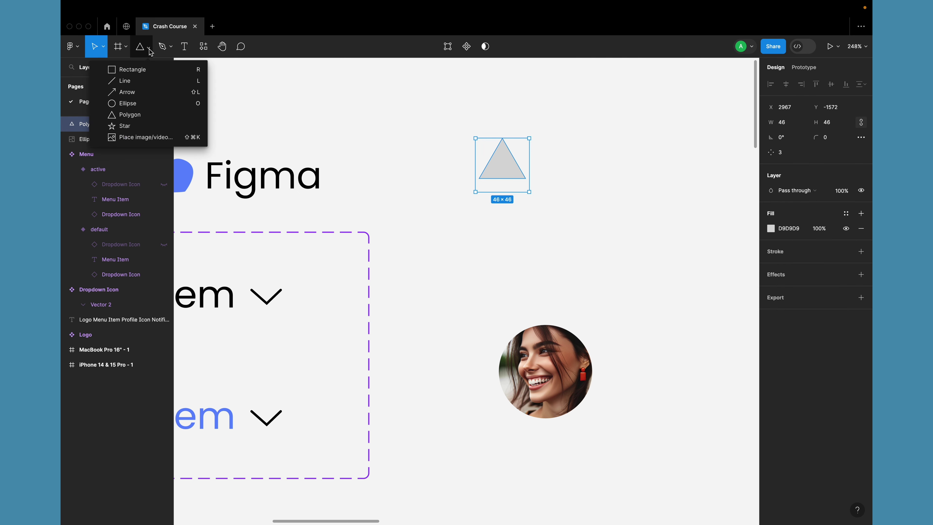
{"action": "left_click", "coordinate": [144, 101]}
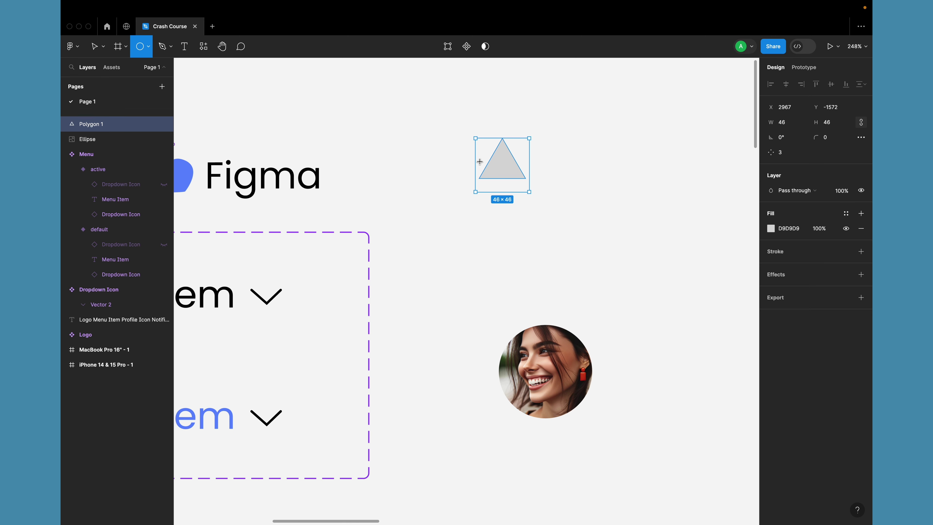
{"action": "left_click_drag", "start_coordinate": [477, 166], "coordinate": [526, 180]}
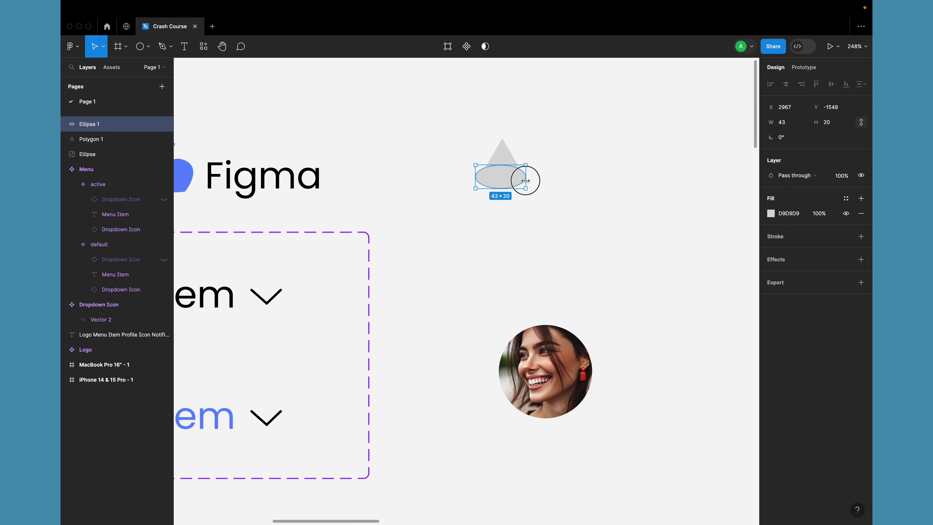
Step: Round the corners of the triangle to give it a bell-like top
{"action": "left_click", "coordinate": [506, 153]}
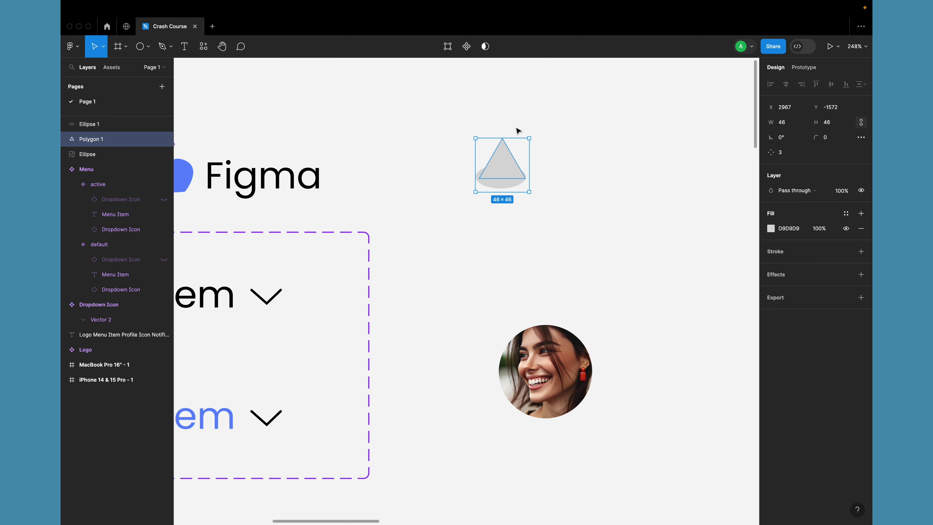
{"action": "left_click_drag", "start_coordinate": [513, 139], "coordinate": [537, 152]}
{"action": "left_click", "coordinate": [550, 156]}
Step: Shrink the ellipse to about 39 × 18 and move it up under the rounded triangle
{"action": "scroll", "coordinate": [506, 200], "scroll_direction": "up", "scroll_amount": 5}
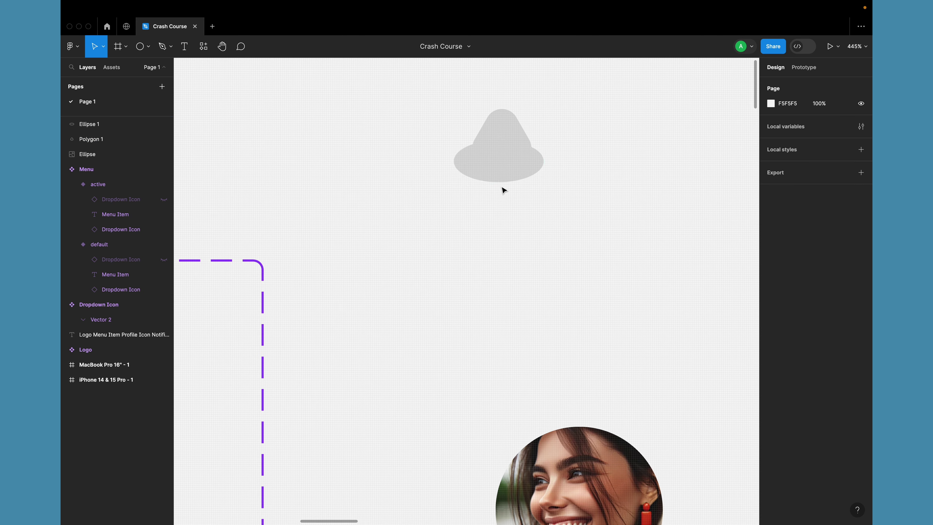
{"action": "left_click", "coordinate": [504, 172]}
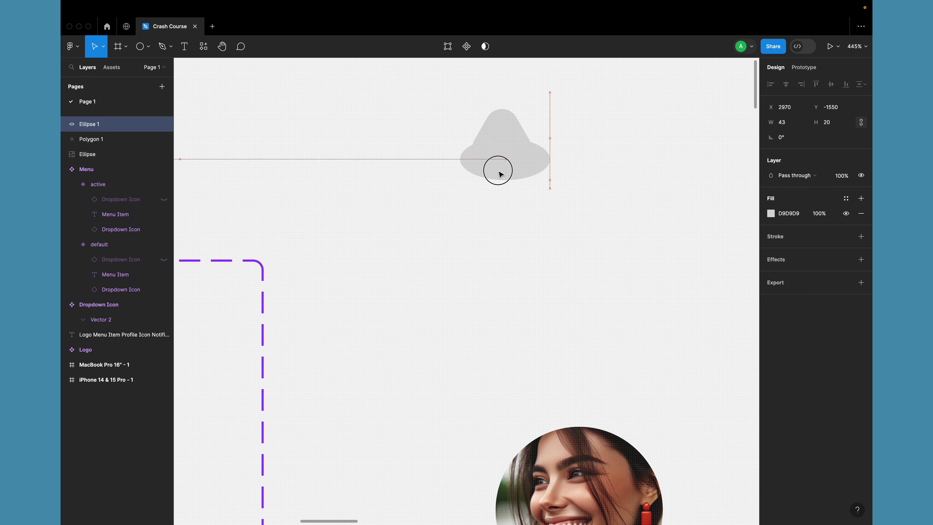
{"action": "mouse_move", "coordinate": [500, 173]}
{"action": "left_mouse_down"}
{"action": "mouse_move", "coordinate": [460, 172]}
{"action": "mouse_move", "coordinate": [497, 161]}
{"action": "left_mouse_up"}
{"action": "left_click", "coordinate": [594, 114]}
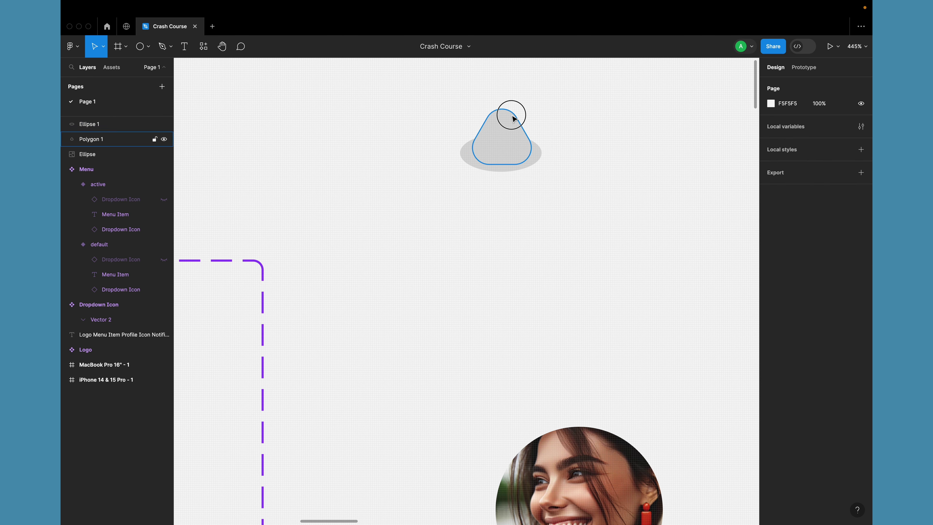
Step: Enlarge the rounded triangle to about 50 × 50 and keep it seated above the ellipse
{"action": "left_click", "coordinate": [513, 120]}
{"action": "left_click_drag", "start_coordinate": [454, 91], "coordinate": [449, 89]}
{"action": "left_click_drag", "start_coordinate": [551, 89], "coordinate": [555, 84]}
{"action": "left_click_drag", "start_coordinate": [502, 117], "coordinate": [505, 125]}
{"action": "left_click", "coordinate": [608, 133]}
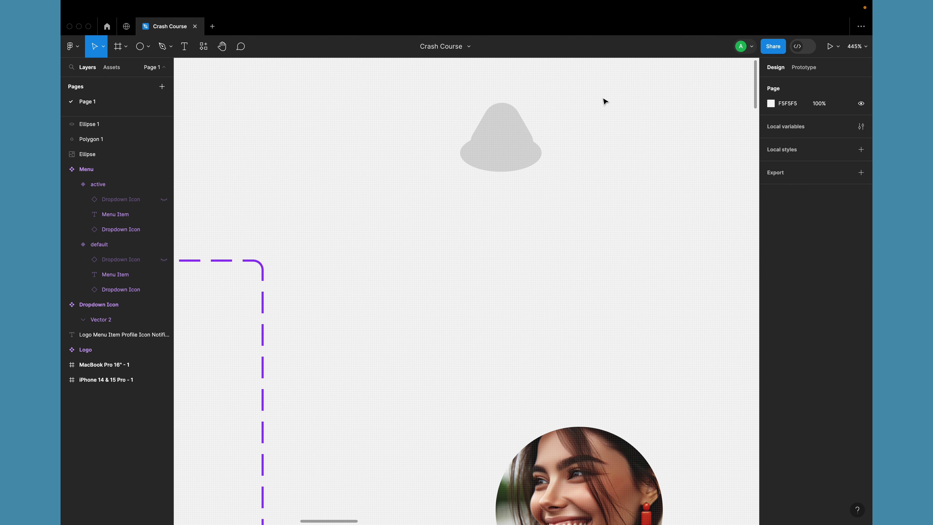
Step: Change the fill of both the ellipse and the rounded triangle to black, 000000
{"action": "left_click_drag", "start_coordinate": [603, 97], "coordinate": [463, 239]}
{"action": "scroll", "coordinate": [464, 239], "scroll_direction": "down", "scroll_amount": 5}
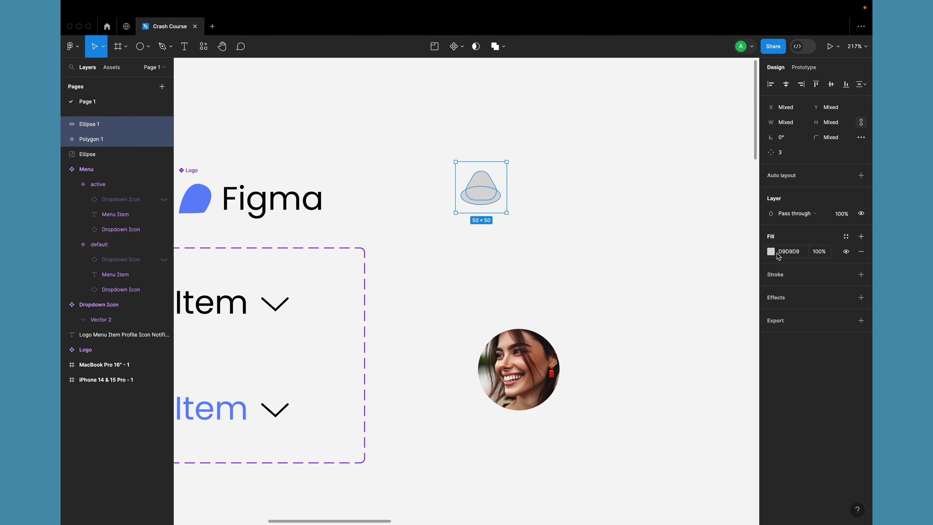
{"action": "left_click", "coordinate": [772, 252]}
{"action": "left_click_drag", "start_coordinate": [746, 294], "coordinate": [596, 456]}
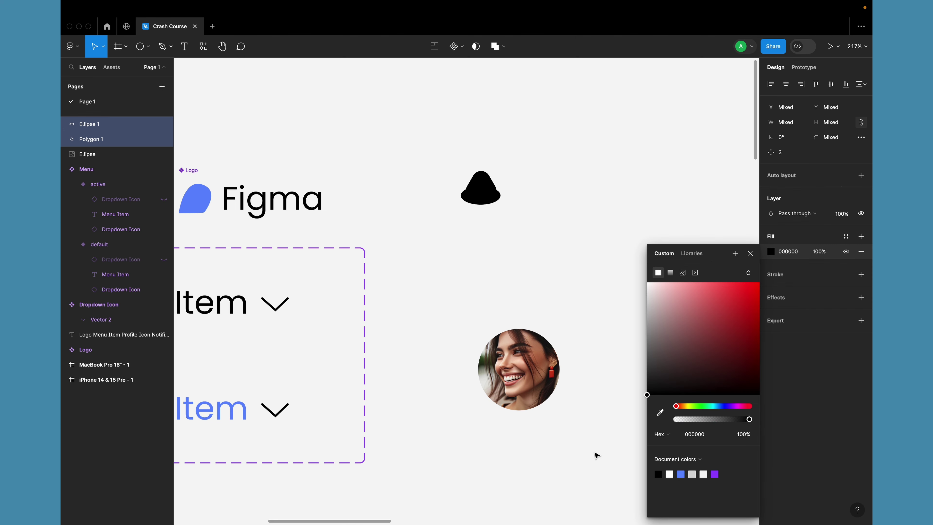
{"action": "left_click", "coordinate": [521, 209]}
Step: Move the ellipse slightly up into the rounded triangle and align both shapes on their horizontal centers
{"action": "scroll", "coordinate": [507, 217], "scroll_direction": "up", "scroll_amount": 10}
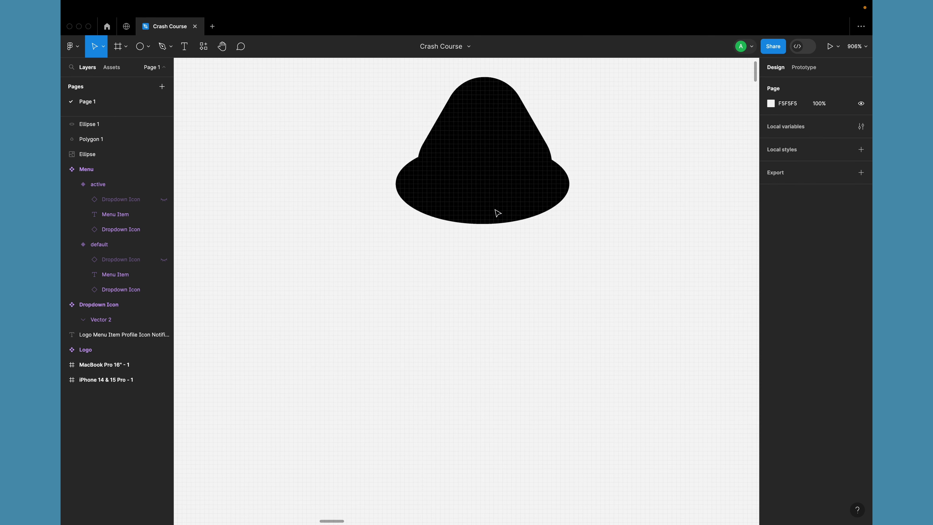
{"action": "left_click_drag", "start_coordinate": [498, 213], "coordinate": [499, 203]}
{"action": "scroll", "coordinate": [501, 205], "scroll_direction": "up", "scroll_amount": 1}
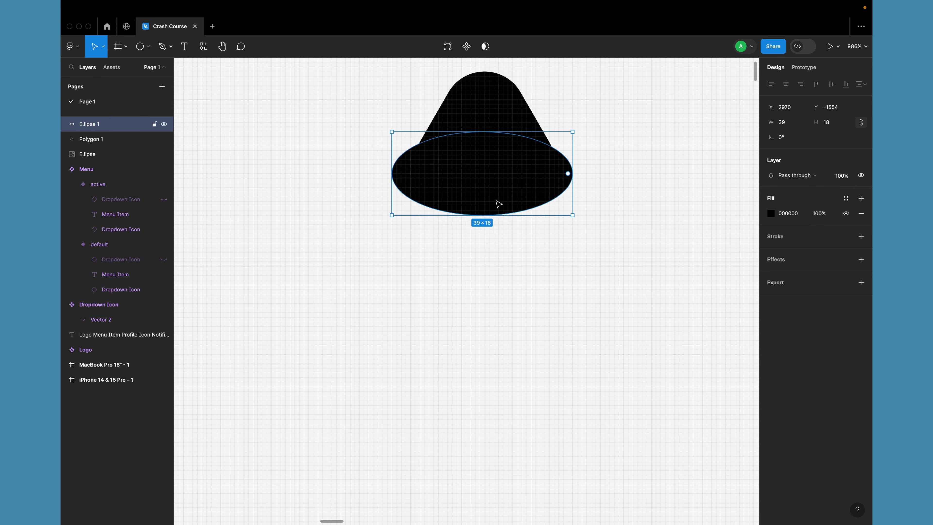
{"action": "key", "text": "Up"}
{"action": "left_click", "coordinate": [504, 96], "text": "shift"}
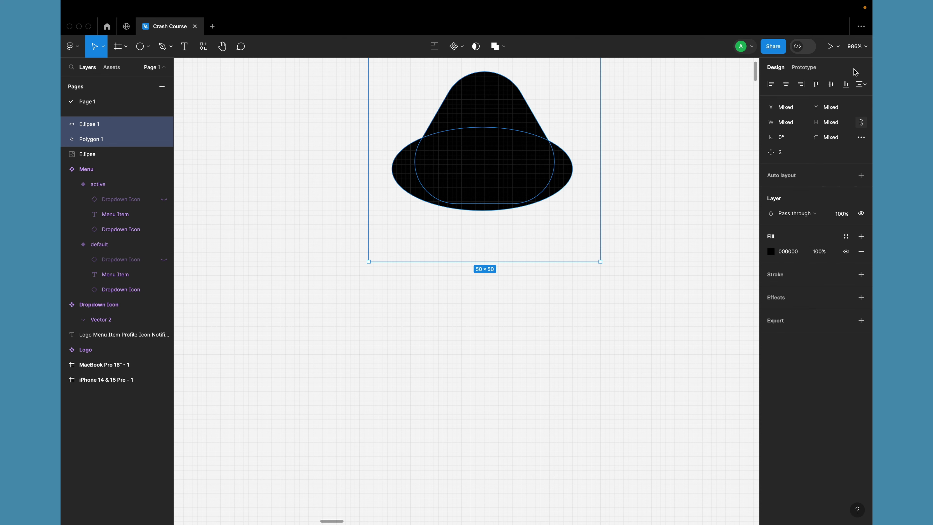
{"action": "left_click", "coordinate": [786, 84]}
{"action": "left_click", "coordinate": [627, 283]}
{"action": "scroll", "coordinate": [627, 284], "scroll_direction": "down", "scroll_amount": 10}
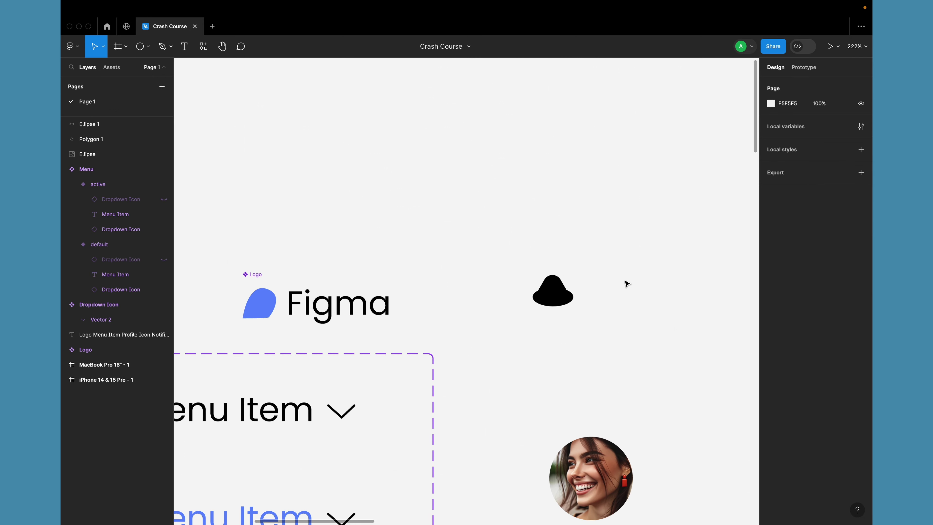
Step: Draw a small circle about 4 × 4 centered on top of the rounded triangle
{"action": "scroll", "coordinate": [575, 264], "scroll_direction": "up", "scroll_amount": 5}
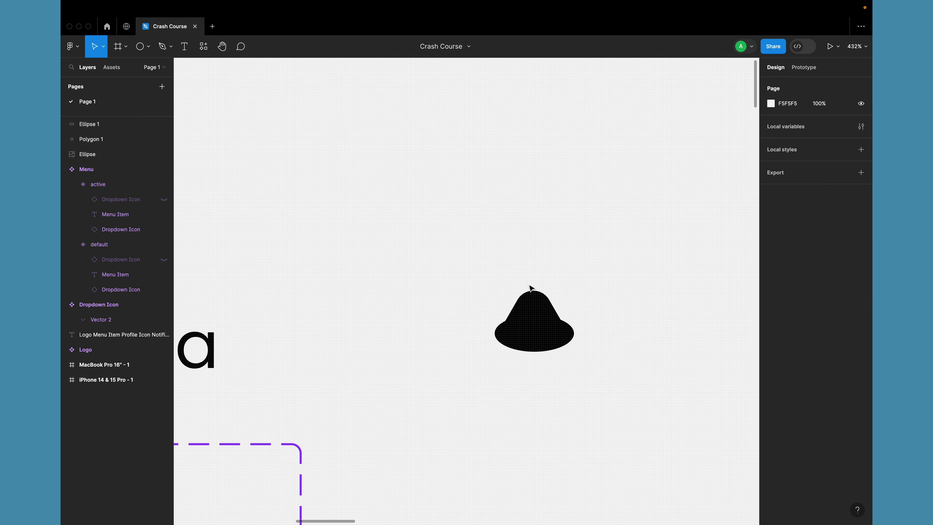
{"action": "scroll", "coordinate": [530, 287], "scroll_direction": "up", "scroll_amount": 3}
{"action": "left_click", "coordinate": [139, 49]}
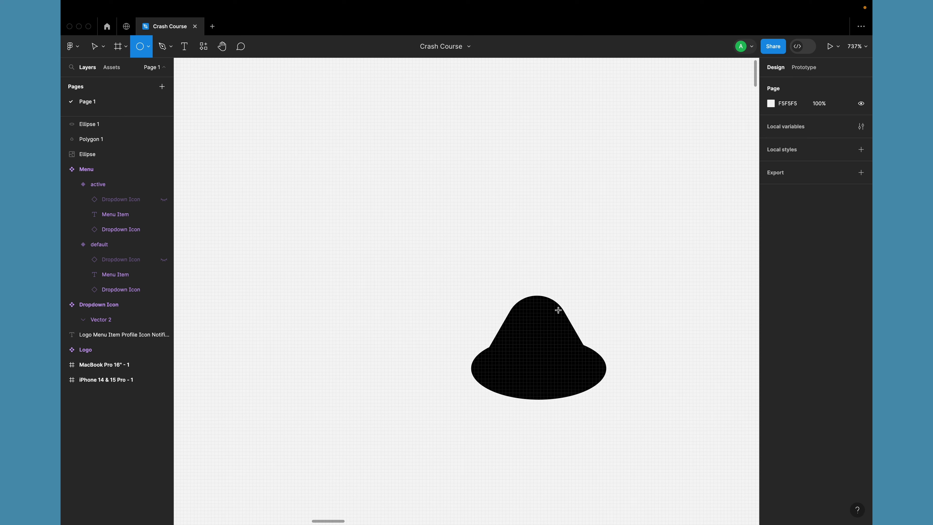
{"action": "scroll", "coordinate": [551, 305], "scroll_direction": "up", "scroll_amount": 2}
{"action": "mouse_move", "coordinate": [518, 263]}
{"action": "left_mouse_down"}
{"action": "mouse_move", "coordinate": [541, 285]}
{"action": "mouse_move", "coordinate": [529, 272]}
{"action": "left_mouse_up"}
Step: Change the fill of the small top circle to black, 000000
{"action": "left_click", "coordinate": [771, 215]}
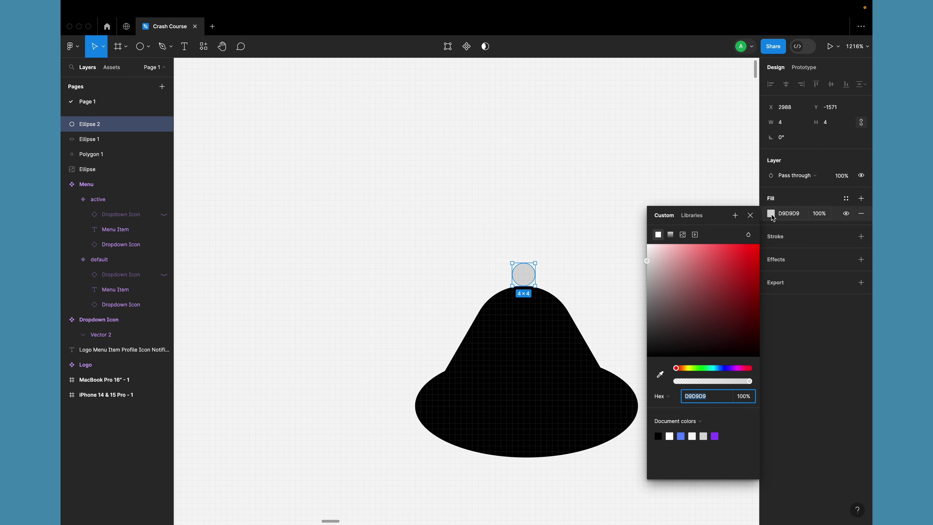
{"action": "left_click_drag", "start_coordinate": [684, 291], "coordinate": [579, 415]}
{"action": "left_click", "coordinate": [541, 240]}
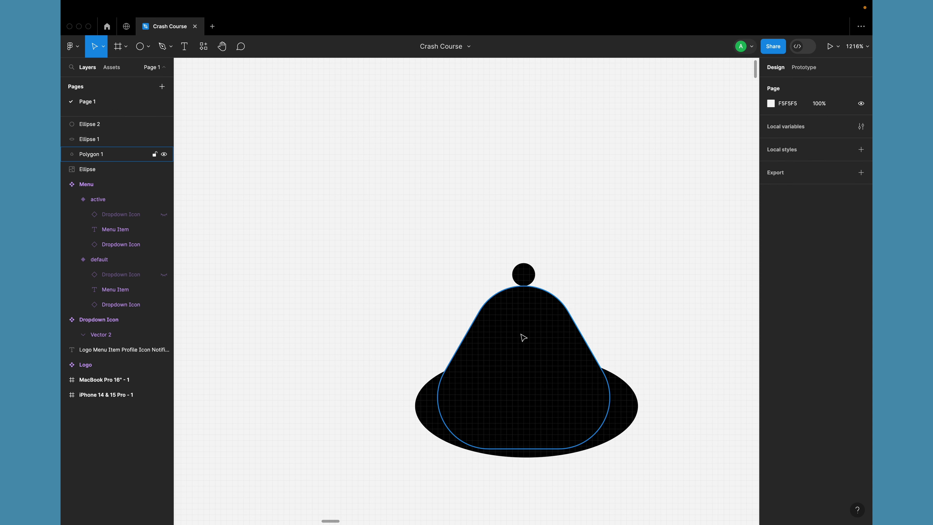
{"action": "scroll", "coordinate": [524, 338], "scroll_direction": "down", "scroll_amount": 3}
{"action": "scroll", "coordinate": [554, 240], "scroll_direction": "down", "scroll_amount": 4}
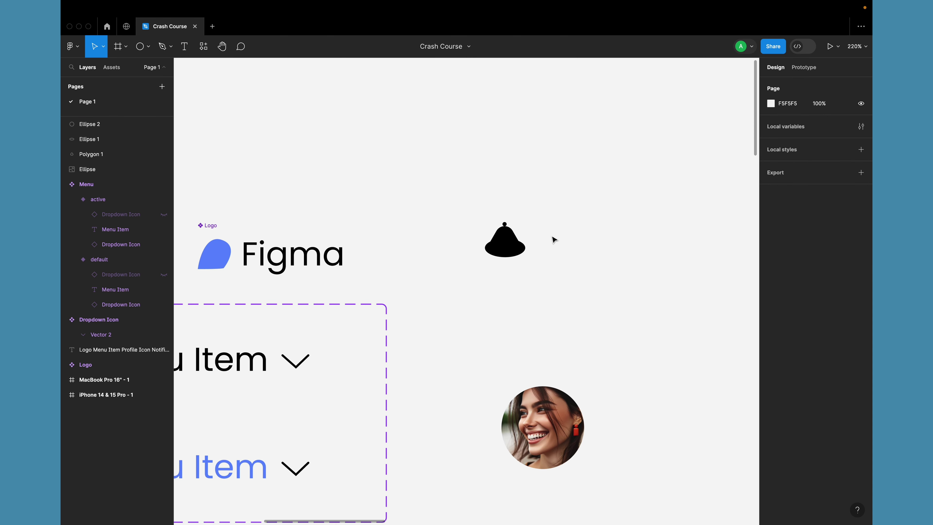
Step: Narrow the ellipse at the bell's base to about 35 × 18, keeping it centered
{"action": "scroll", "coordinate": [554, 239], "scroll_direction": "up", "scroll_amount": 5}
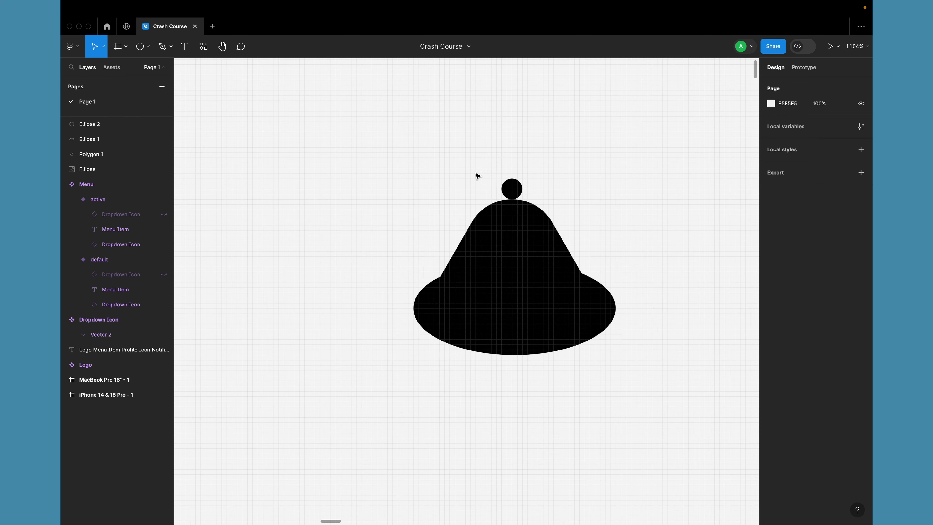
{"action": "left_click", "coordinate": [613, 313]}
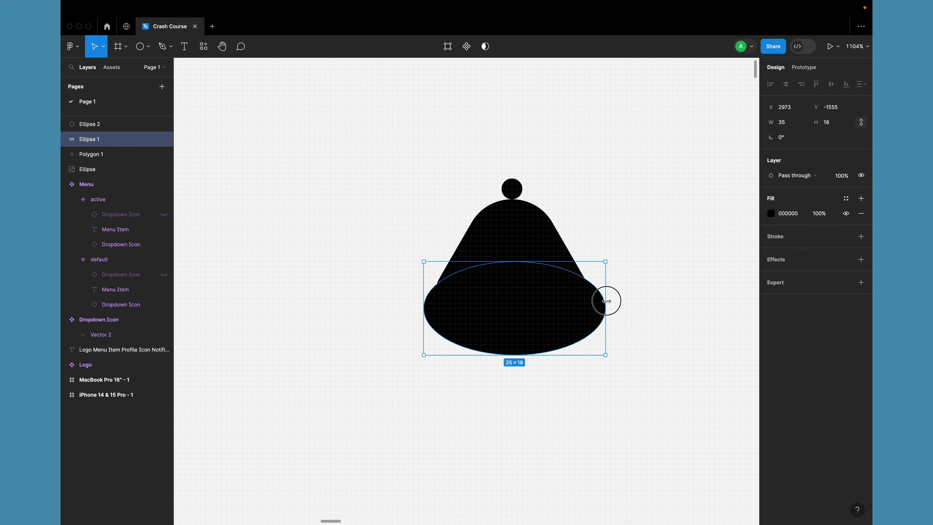
{"action": "left_click", "coordinate": [636, 211]}
{"action": "scroll", "coordinate": [637, 213], "scroll_direction": "down", "scroll_amount": 2}
{"action": "scroll", "coordinate": [637, 213], "scroll_direction": "down", "scroll_amount": 1}
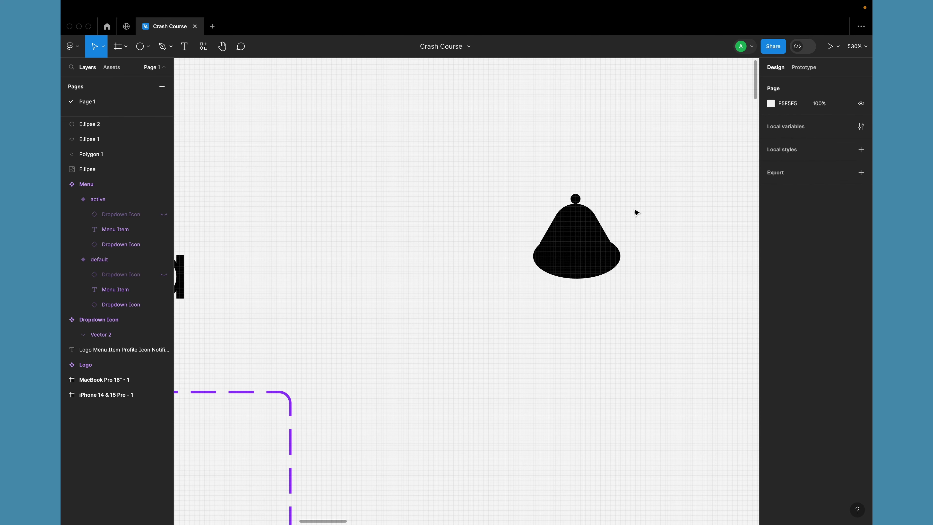
Step: Resize the ellipse at the bell's base to about 38 × 15, keeping it centered under the rounded triangle
{"action": "left_click", "coordinate": [617, 265]}
{"action": "scroll", "coordinate": [632, 257], "scroll_direction": "up", "scroll_amount": 5}
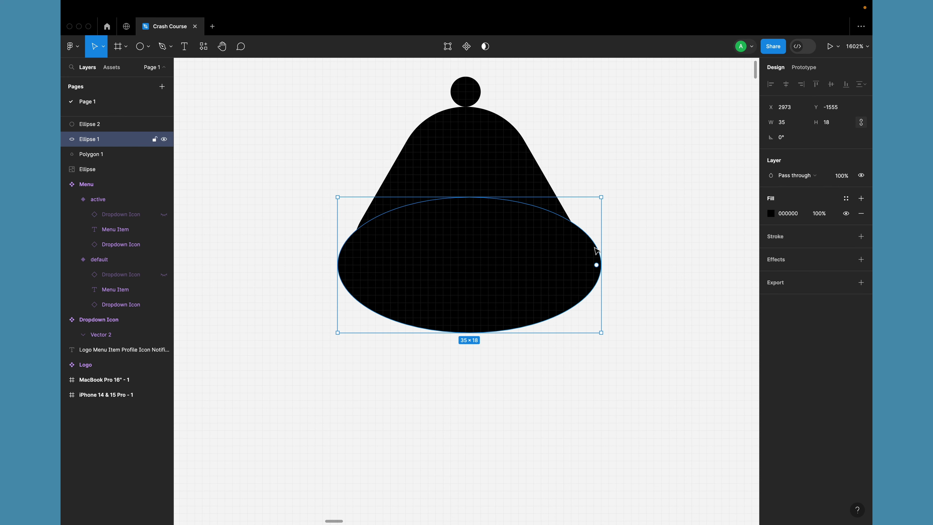
{"action": "scroll", "coordinate": [616, 328], "scroll_direction": "down", "scroll_amount": 4}
{"action": "left_click", "coordinate": [616, 328]}
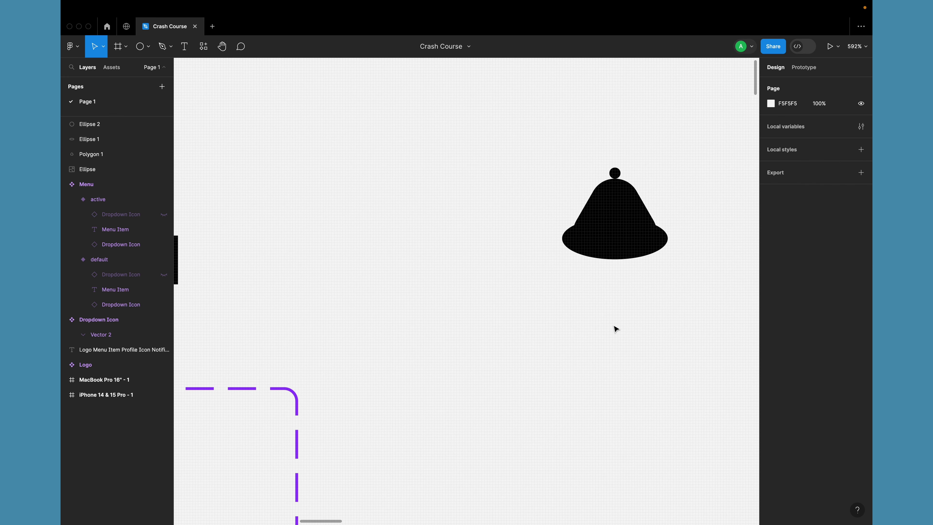
{"action": "left_click", "coordinate": [650, 255]}
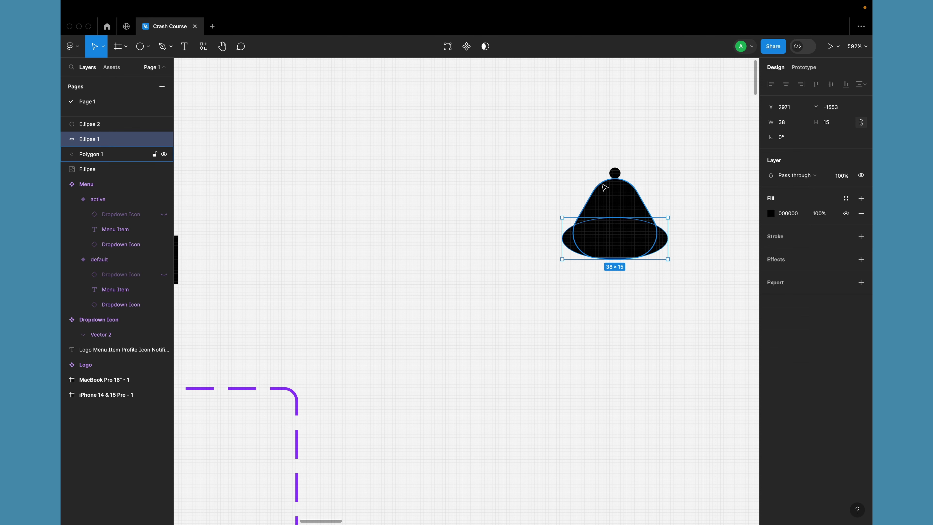
{"action": "left_click", "coordinate": [558, 139]}
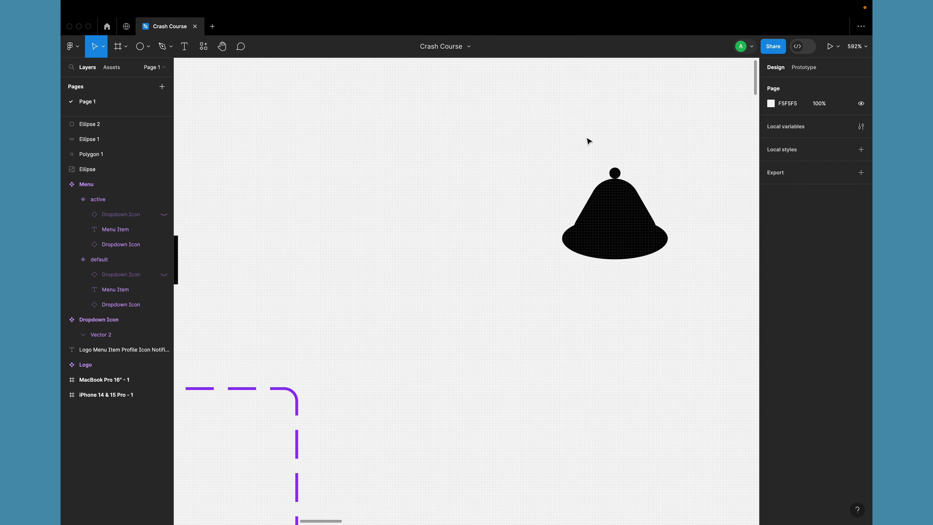
Step: Enlarge the small circle on top of the bell slightly
{"action": "left_click", "coordinate": [615, 172]}
{"action": "scroll", "coordinate": [614, 169], "scroll_direction": "up", "scroll_amount": 3}
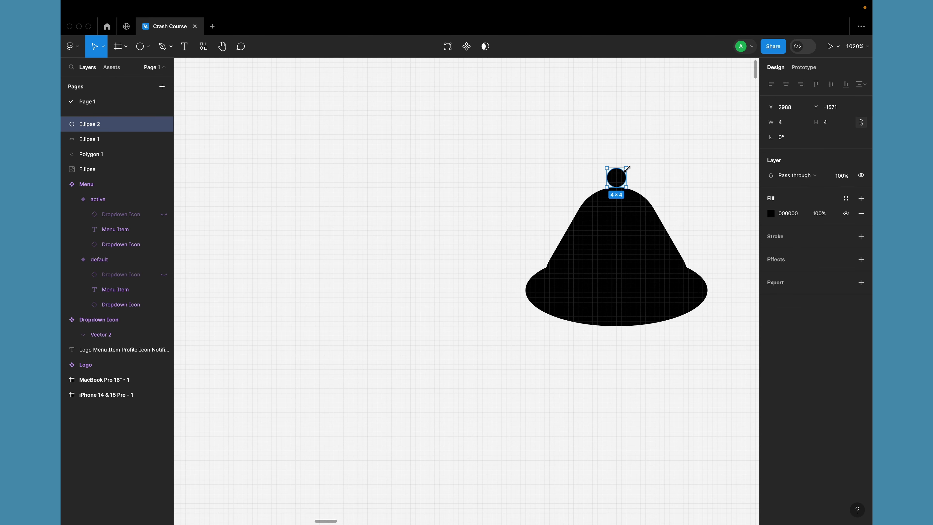
{"action": "left_click_drag", "start_coordinate": [626, 168], "coordinate": [632, 161]}
{"action": "left_click", "coordinate": [636, 125]}
{"action": "scroll", "coordinate": [637, 126], "scroll_direction": "down", "scroll_amount": 5}
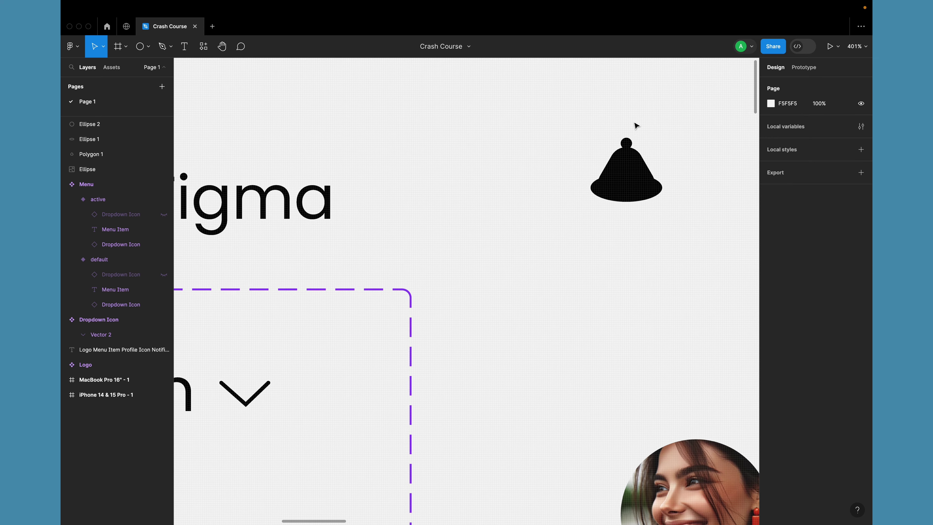
{"action": "scroll", "coordinate": [617, 286], "scroll_direction": "down", "scroll_amount": 3}
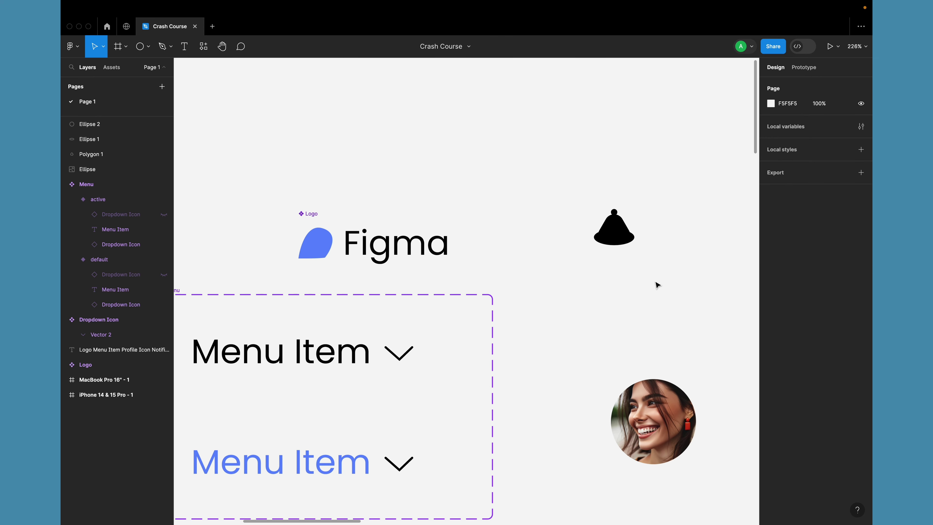
Step: Select the circle, rounded triangle and ellipse of the bell and combine them with a Union
{"action": "scroll", "coordinate": [633, 298], "scroll_direction": "down", "scroll_amount": 5}
{"action": "scroll", "coordinate": [633, 298], "scroll_direction": "down", "scroll_amount": 2}
{"action": "scroll", "coordinate": [633, 299], "scroll_direction": "right", "scroll_amount": 2}
{"action": "scroll", "coordinate": [586, 257], "scroll_direction": "up", "scroll_amount": 3}
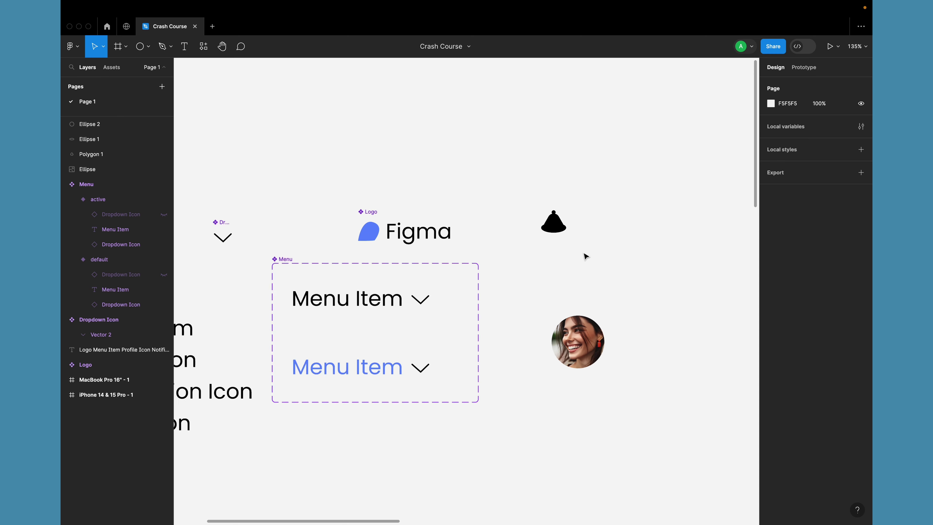
{"action": "scroll", "coordinate": [585, 256], "scroll_direction": "up", "scroll_amount": 5}
{"action": "scroll", "coordinate": [467, 175], "scroll_direction": "up", "scroll_amount": 3}
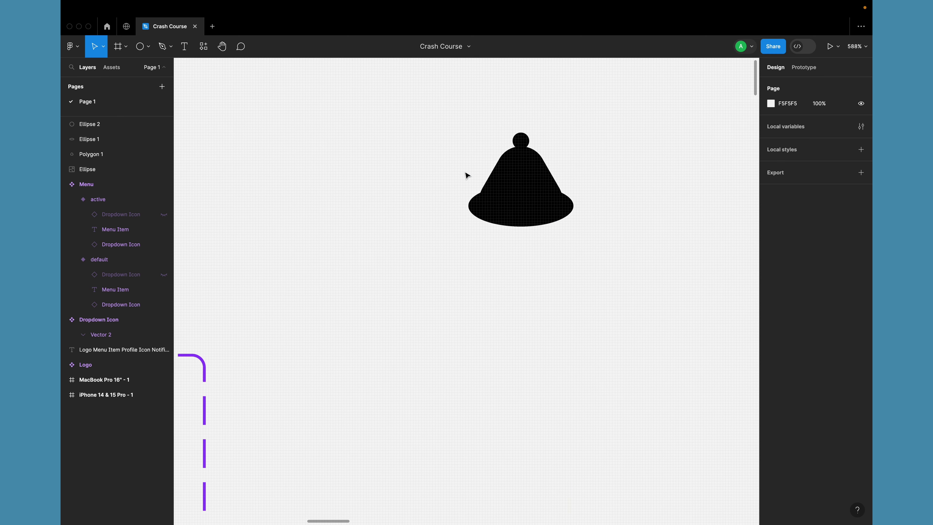
{"action": "left_click_drag", "start_coordinate": [443, 174], "coordinate": [645, 225]}
{"action": "left_click_drag", "start_coordinate": [358, 138], "coordinate": [656, 252]}
{"action": "left_click", "coordinate": [499, 53]}
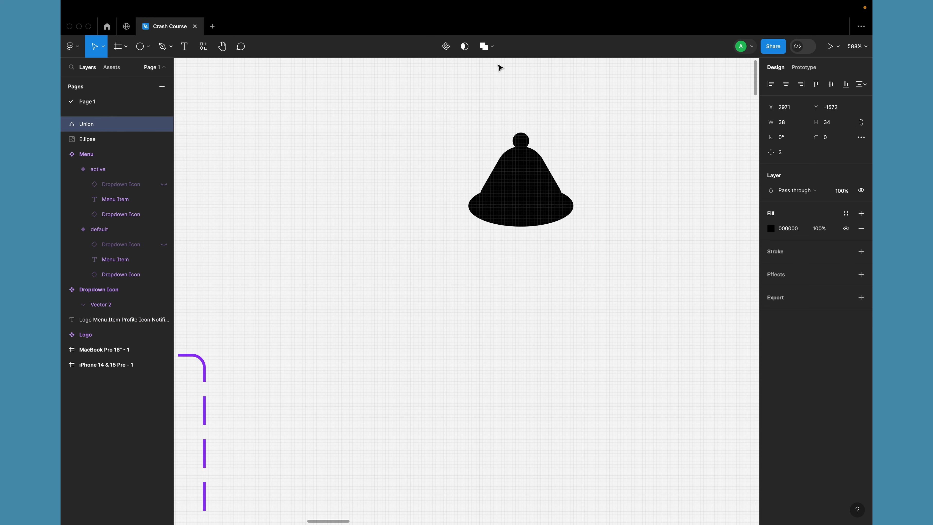
{"action": "left_click", "coordinate": [483, 288]}
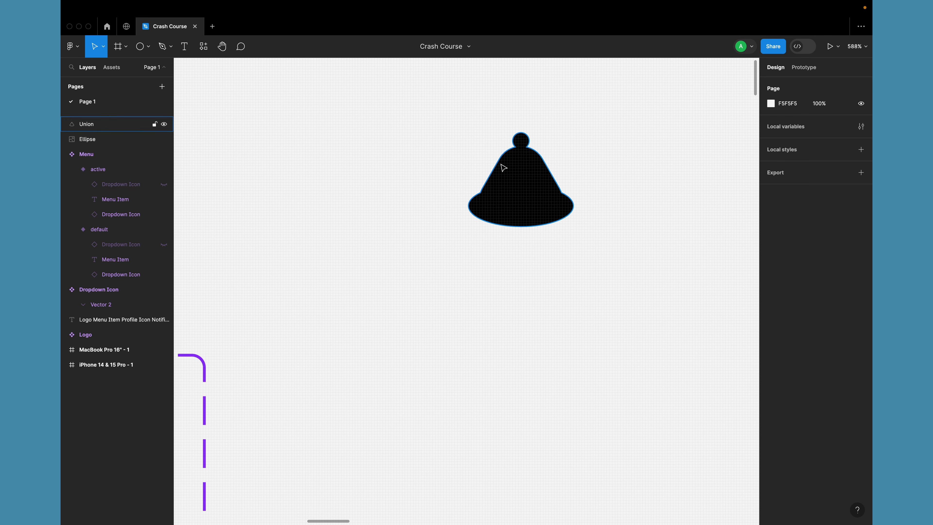
Step: Lock the bell union's proportions and set its height to 32
{"action": "scroll", "coordinate": [513, 234], "scroll_direction": "down", "scroll_amount": 10}
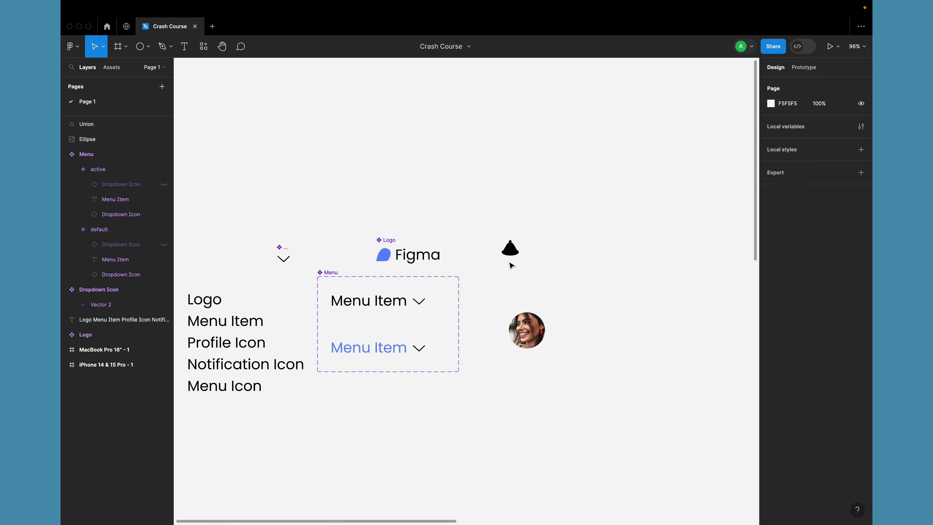
{"action": "left_click", "coordinate": [513, 236]}
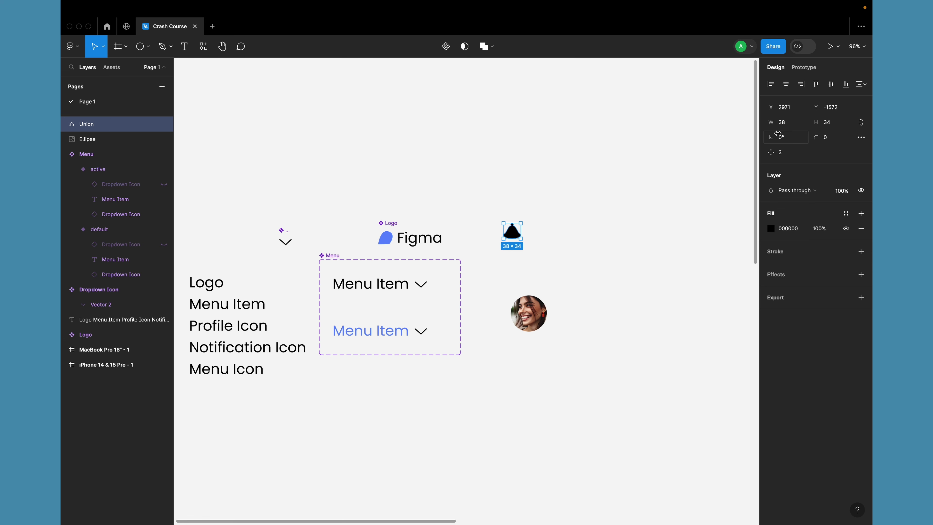
{"action": "left_click", "coordinate": [864, 124]}
{"action": "left_click", "coordinate": [837, 125]}
{"action": "key", "text": "Return"}
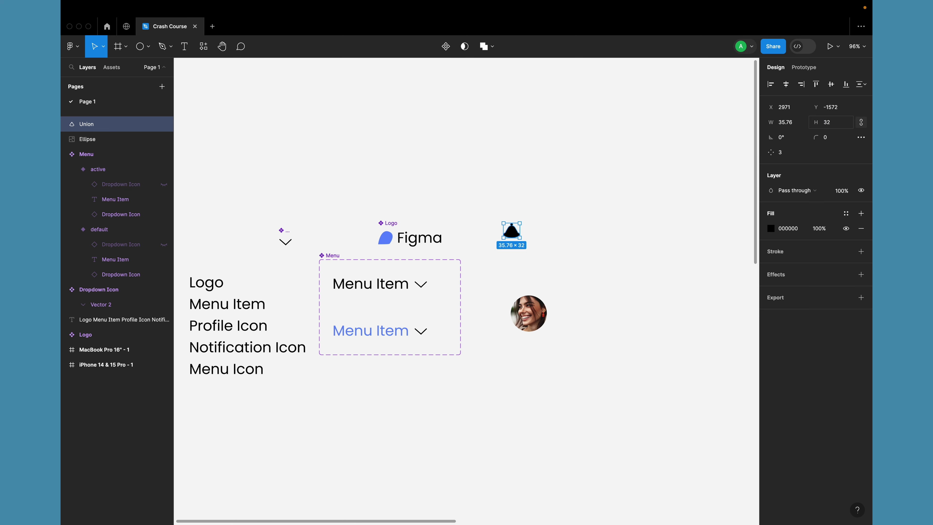
{"action": "left_click", "coordinate": [601, 211]}
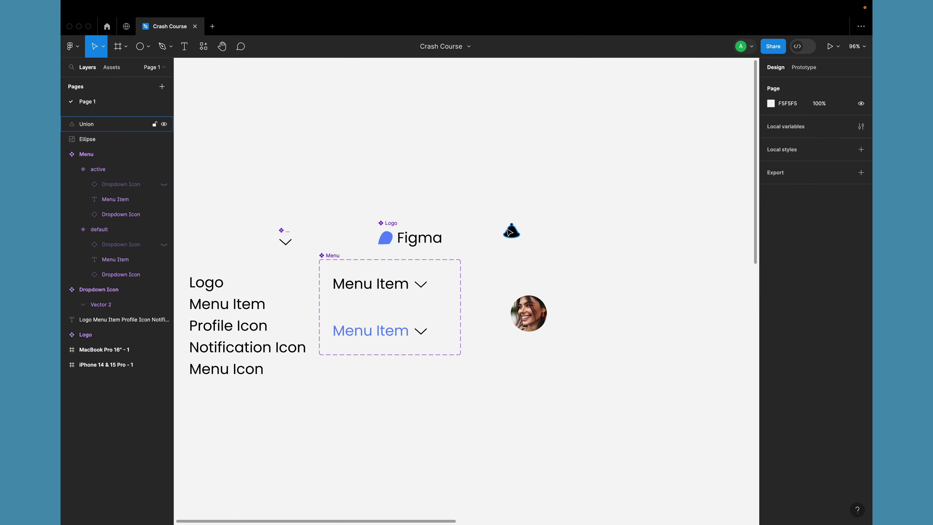
Step: Set the width of the bell union to 32
{"action": "scroll", "coordinate": [509, 232], "scroll_direction": "up", "scroll_amount": 10}
{"action": "scroll", "coordinate": [485, 236], "scroll_direction": "down", "scroll_amount": 5}
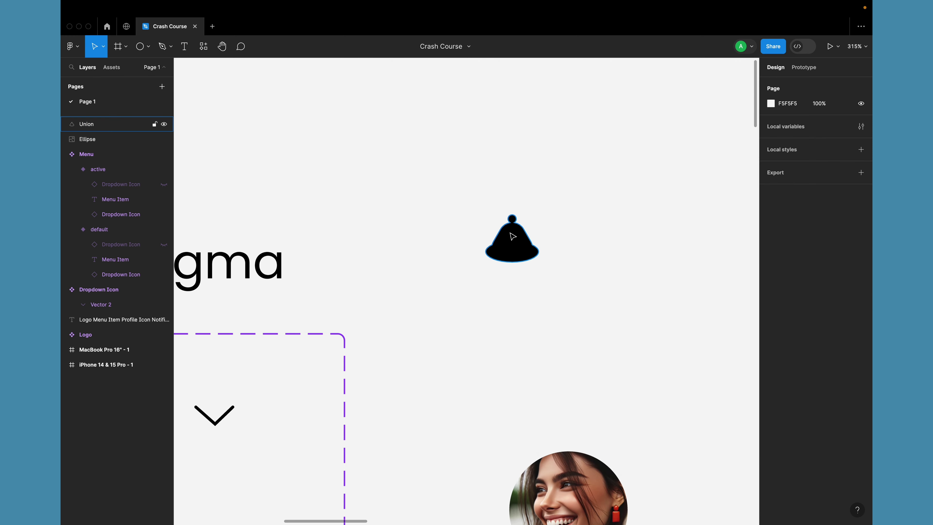
{"action": "left_click", "coordinate": [512, 238]}
{"action": "left_click", "coordinate": [799, 127]}
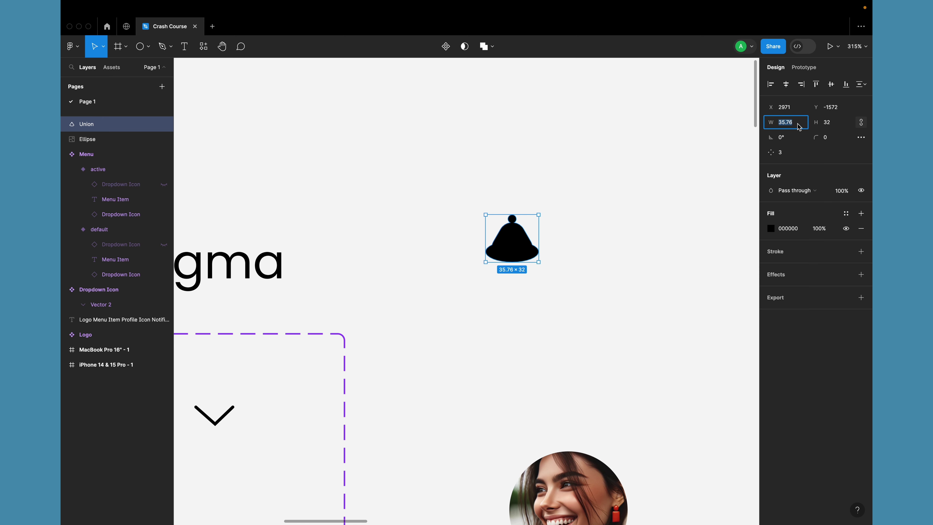
{"action": "type", "text": "32"}
{"action": "key", "text": "Return"}
{"action": "left_click", "coordinate": [587, 202]}
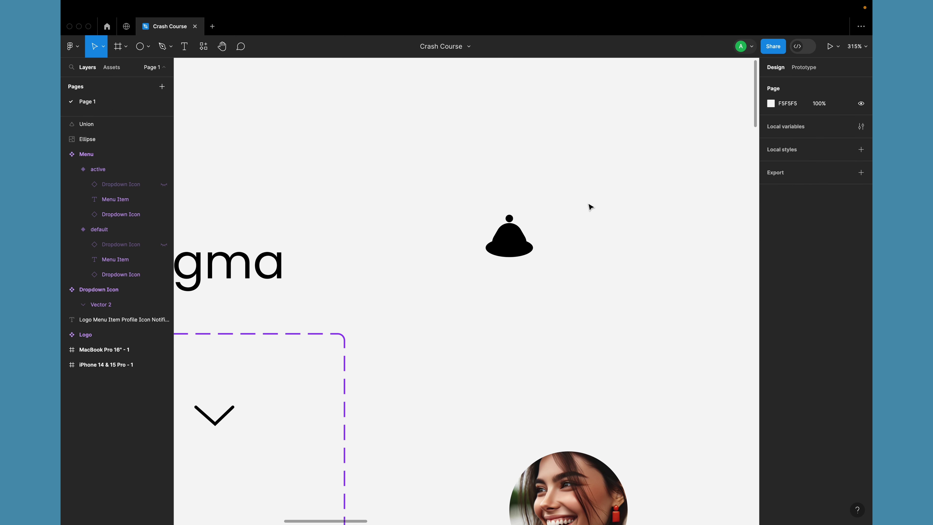
Step: Move the small circle inside the union down to Y -1571 so it overlaps the bell's top
{"action": "scroll", "coordinate": [489, 235], "scroll_direction": "up", "scroll_amount": 2}
{"action": "scroll", "coordinate": [515, 221], "scroll_direction": "up", "scroll_amount": 3}
{"action": "double_click", "coordinate": [539, 204]}
{"action": "scroll", "coordinate": [542, 212], "scroll_direction": "up", "scroll_amount": 10}
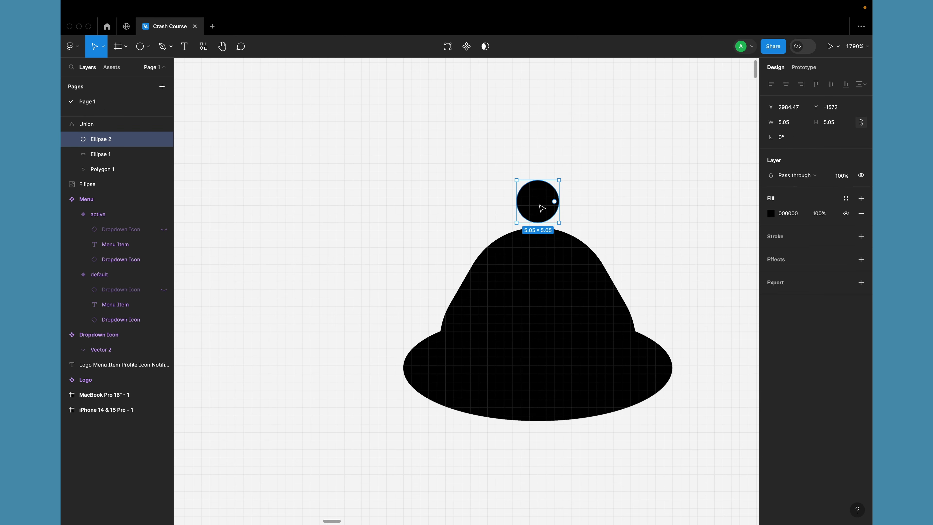
{"action": "left_click_drag", "start_coordinate": [542, 213], "coordinate": [542, 222]}
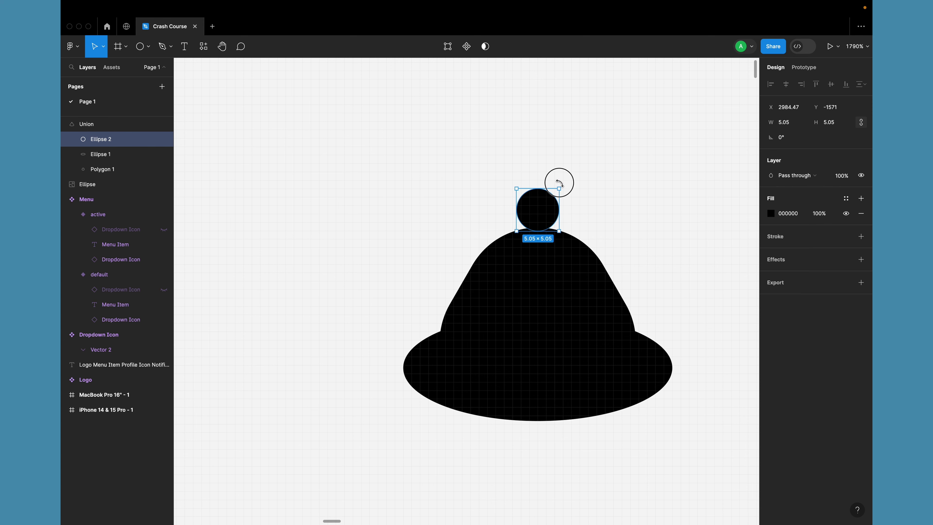
{"action": "scroll", "coordinate": [559, 182], "scroll_direction": "down", "scroll_amount": 5}
{"action": "left_click", "coordinate": [596, 184]}
{"action": "scroll", "coordinate": [596, 184], "scroll_direction": "down", "scroll_amount": 5}
{"action": "scroll", "coordinate": [596, 184], "scroll_direction": "right", "scroll_amount": 2}
Step: Try shrinking the base ellipse inside the union to about 28 × 13, and undo the resizing
{"action": "scroll", "coordinate": [595, 183], "scroll_direction": "up", "scroll_amount": 5}
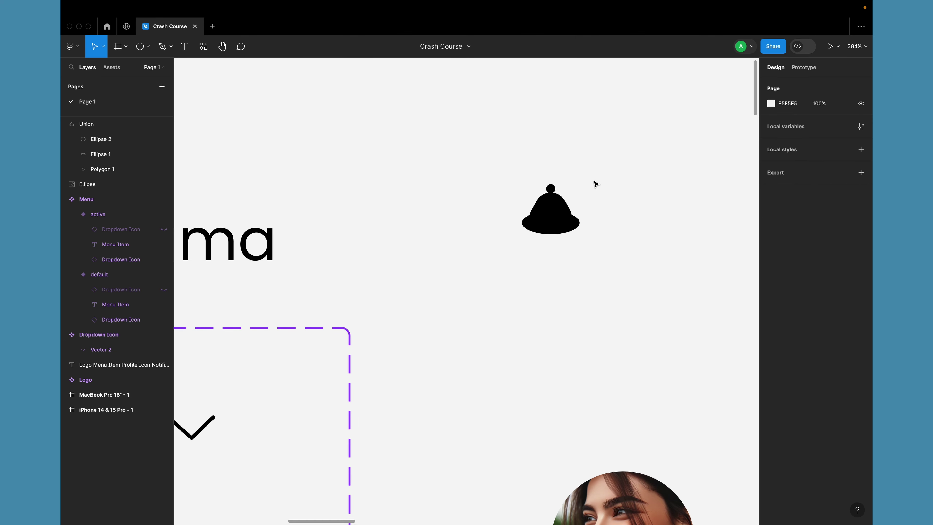
{"action": "scroll", "coordinate": [596, 184], "scroll_direction": "down", "scroll_amount": 5}
{"action": "scroll", "coordinate": [583, 198], "scroll_direction": "up", "scroll_amount": 5}
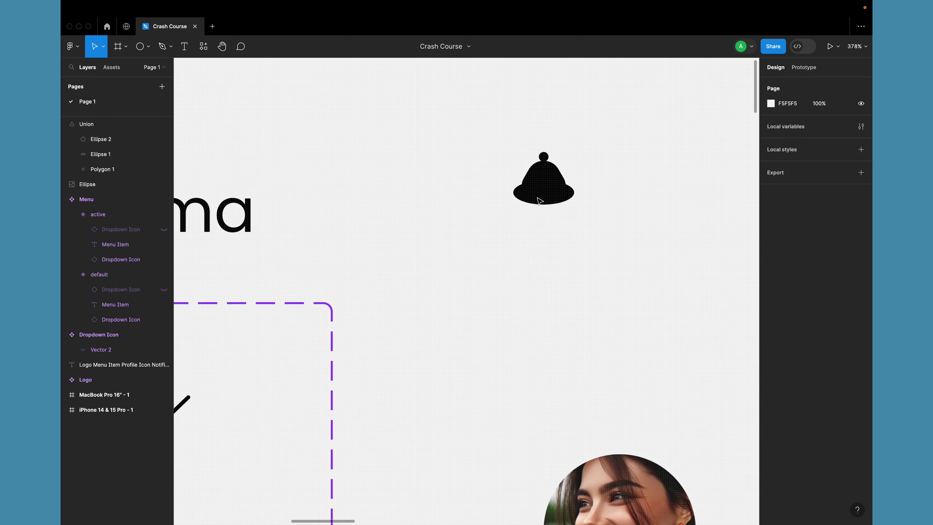
{"action": "double_click", "coordinate": [583, 198]}
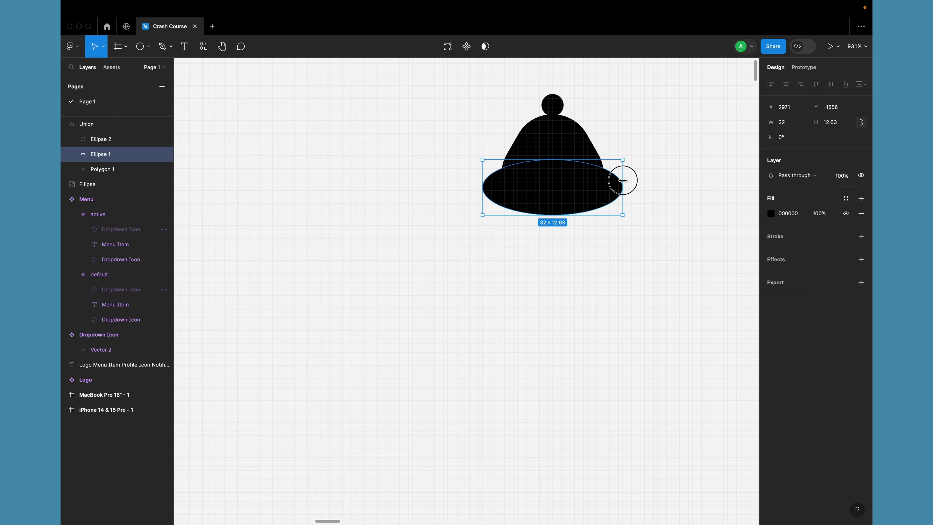
{"action": "left_click_drag", "start_coordinate": [621, 178], "coordinate": [615, 178]}
{"action": "mouse_move", "coordinate": [568, 215]}
{"action": "left_mouse_down"}
{"action": "mouse_move", "coordinate": [566, 198]}
{"action": "mouse_move", "coordinate": [571, 206]}
{"action": "left_mouse_up"}
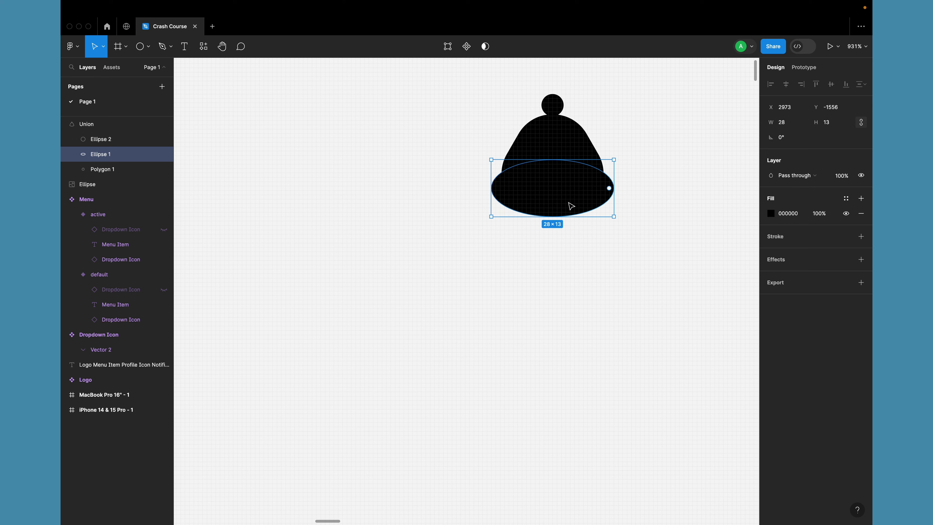
{"action": "key", "text": "super+z"}
{"action": "key", "text": "super+z"}
Step: Reduce the corner rounding of the triangle inside the bell union
{"action": "left_click", "coordinate": [625, 133]}
{"action": "left_click", "coordinate": [547, 140]}
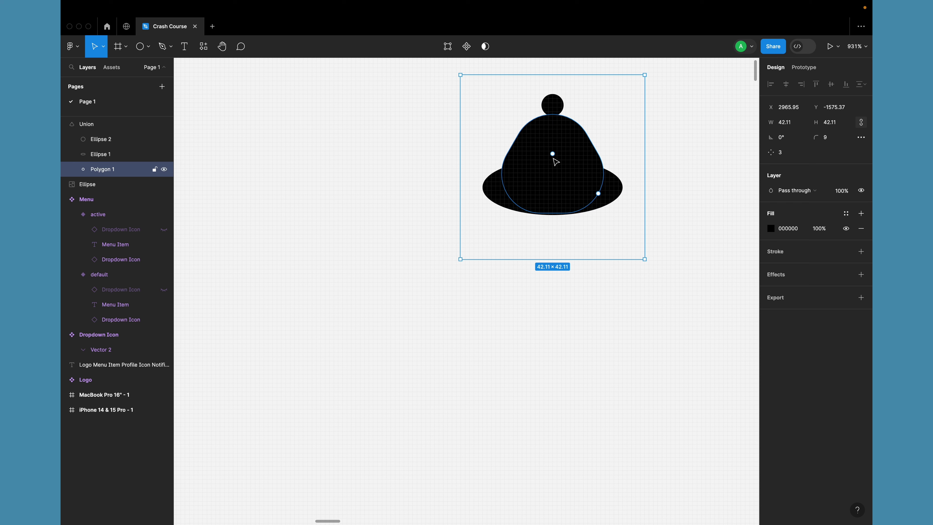
{"action": "left_click_drag", "start_coordinate": [553, 155], "coordinate": [554, 139]}
{"action": "left_click", "coordinate": [683, 136]}
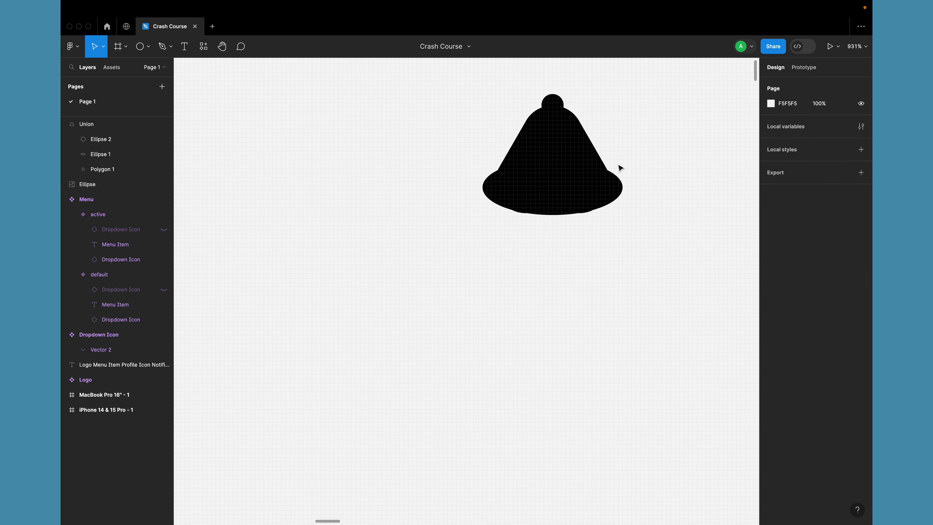
Step: Move the base ellipse inside the bell union down to Y -1555
{"action": "left_click", "coordinate": [618, 191]}
{"action": "left_click", "coordinate": [620, 192]}
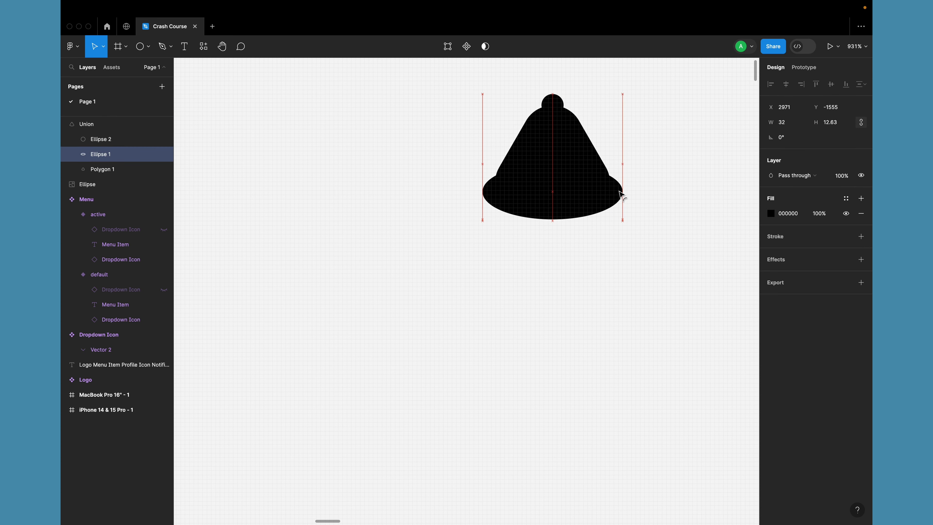
{"action": "left_click", "coordinate": [676, 173]}
{"action": "scroll", "coordinate": [679, 174], "scroll_direction": "down", "scroll_amount": 5}
{"action": "scroll", "coordinate": [679, 173], "scroll_direction": "down", "scroll_amount": 3}
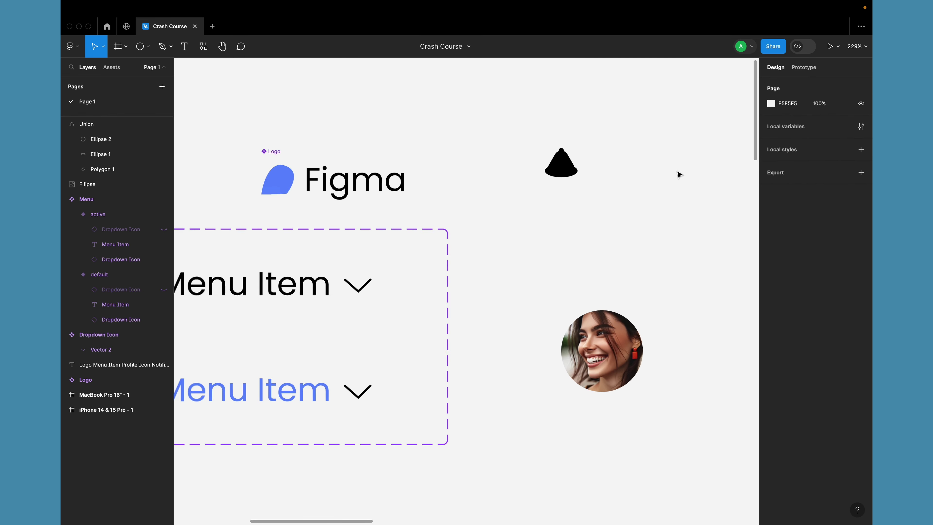
{"action": "scroll", "coordinate": [601, 202], "scroll_direction": "down", "scroll_amount": 2}
{"action": "scroll", "coordinate": [600, 215], "scroll_direction": "up", "scroll_amount": 4}
{"action": "scroll", "coordinate": [602, 218], "scroll_direction": "up", "scroll_amount": 2}
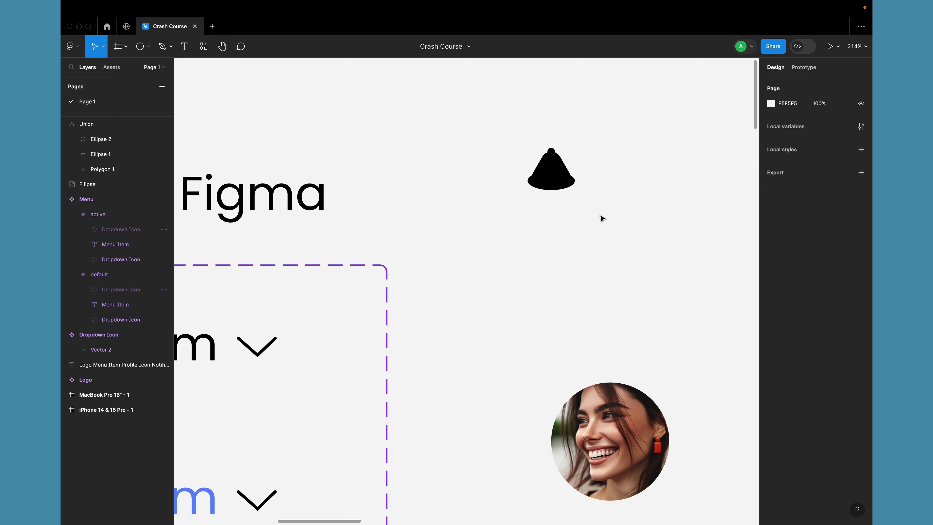
{"action": "left_click_drag", "start_coordinate": [486, 102], "coordinate": [608, 203]}
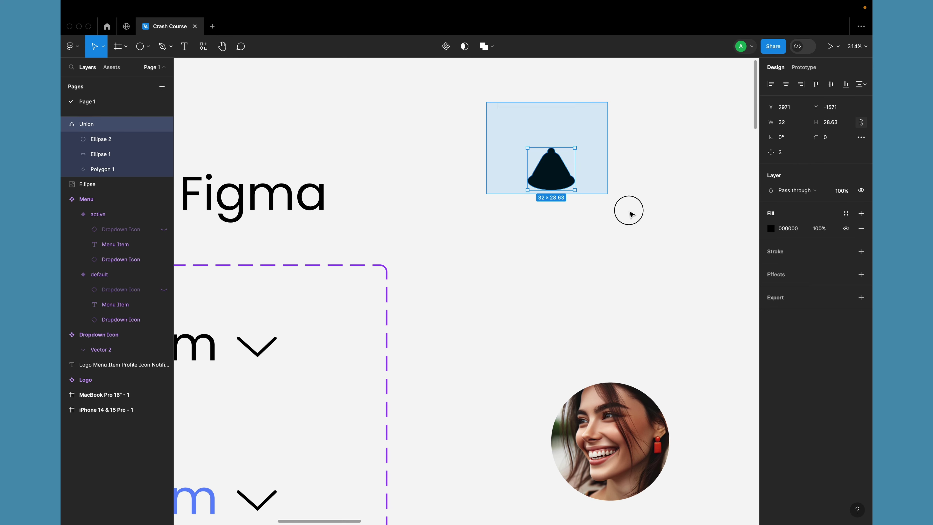
{"action": "left_click", "coordinate": [610, 230]}
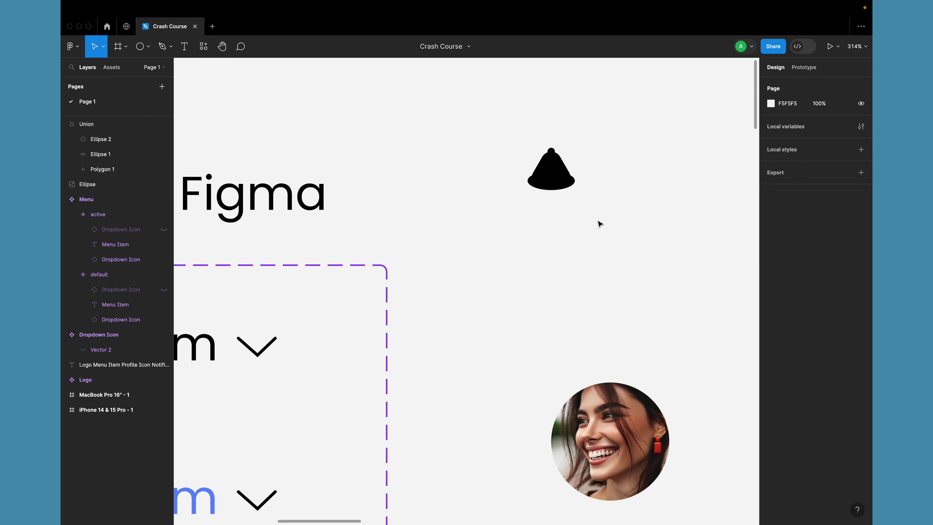
{"action": "left_click_drag", "start_coordinate": [484, 127], "coordinate": [644, 220]}
{"action": "left_click", "coordinate": [423, 164]}
Step: Draw a small frame beside the bell union and set its size to 32 × 32
{"action": "left_click", "coordinate": [117, 46]}
{"action": "left_click_drag", "start_coordinate": [426, 164], "coordinate": [448, 141]}
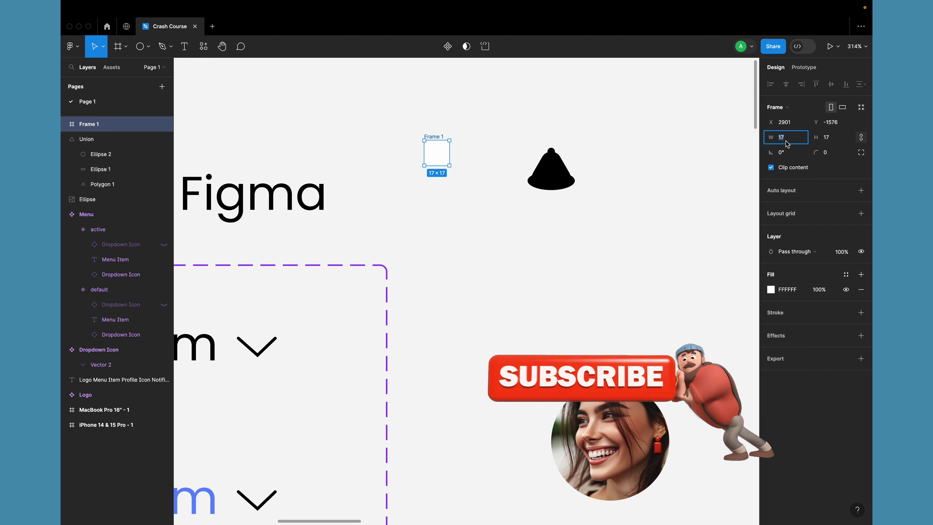
{"action": "type", "text": "32"}
{"action": "left_click", "coordinate": [832, 142]}
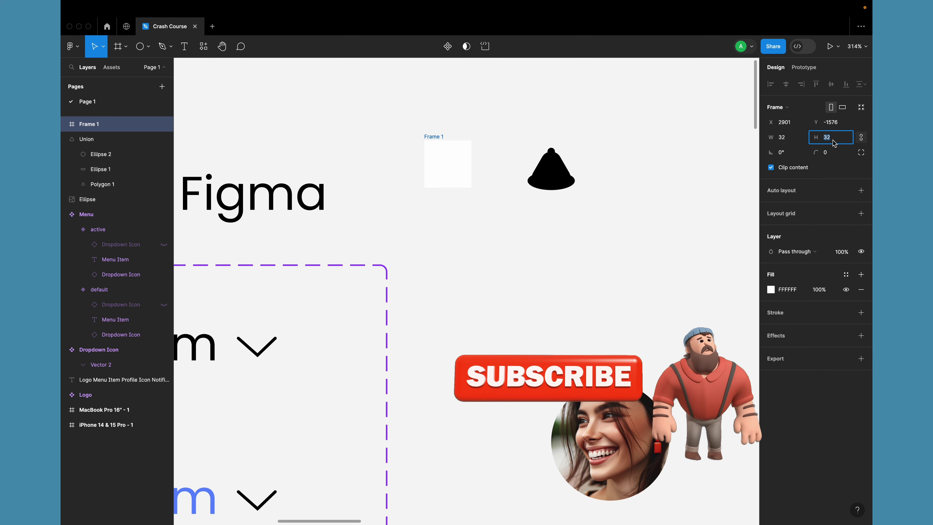
{"action": "left_click", "coordinate": [559, 237]}
Step: Rename the new 32 × 32 frame as Bell
{"action": "left_click", "coordinate": [438, 133]}
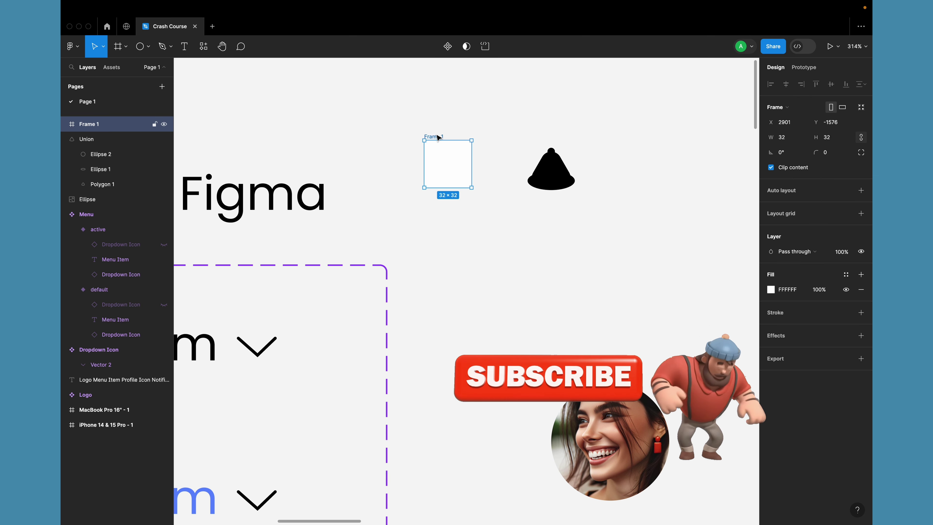
{"action": "double_click", "coordinate": [436, 134]}
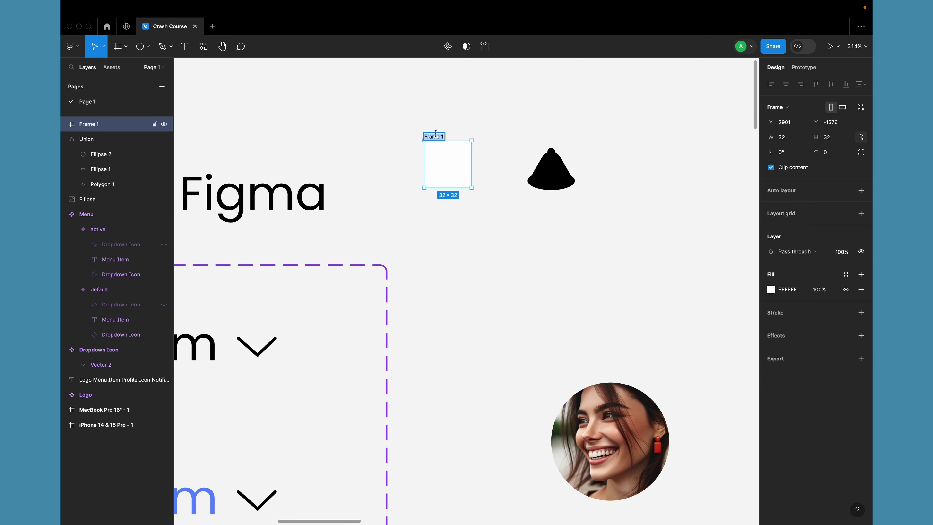
{"action": "key", "text": "Return"}
Step: Move the bell union into the Bell frame and scale it down around its centre to 24 × 21.47
{"action": "left_click_drag", "start_coordinate": [560, 173], "coordinate": [459, 165]}
{"action": "scroll", "coordinate": [456, 161], "scroll_direction": "up", "scroll_amount": 5}
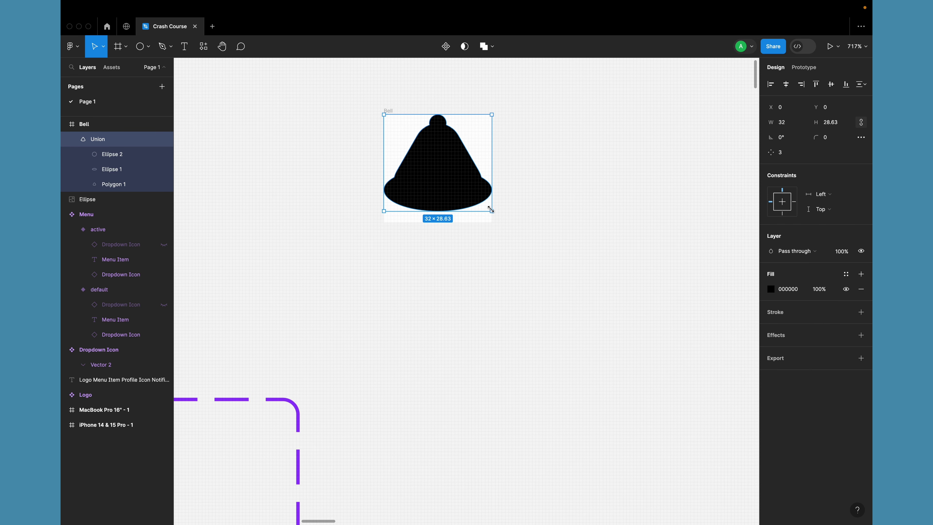
{"action": "left_click_drag", "start_coordinate": [491, 210], "coordinate": [478, 199]}
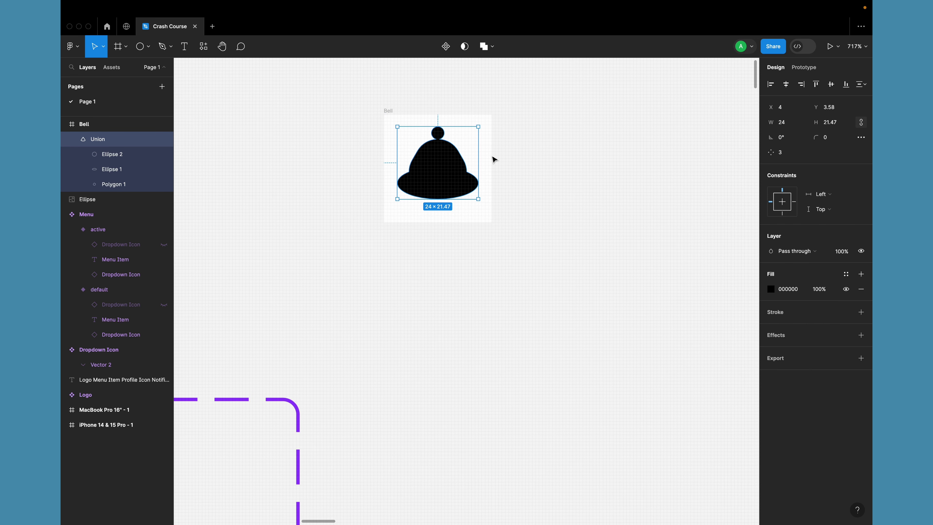
Step: Reduce the corner radius of the triangle inside the bell union to 5
{"action": "scroll", "coordinate": [514, 155], "scroll_direction": "left", "scroll_amount": 2}
{"action": "double_click", "coordinate": [477, 170]}
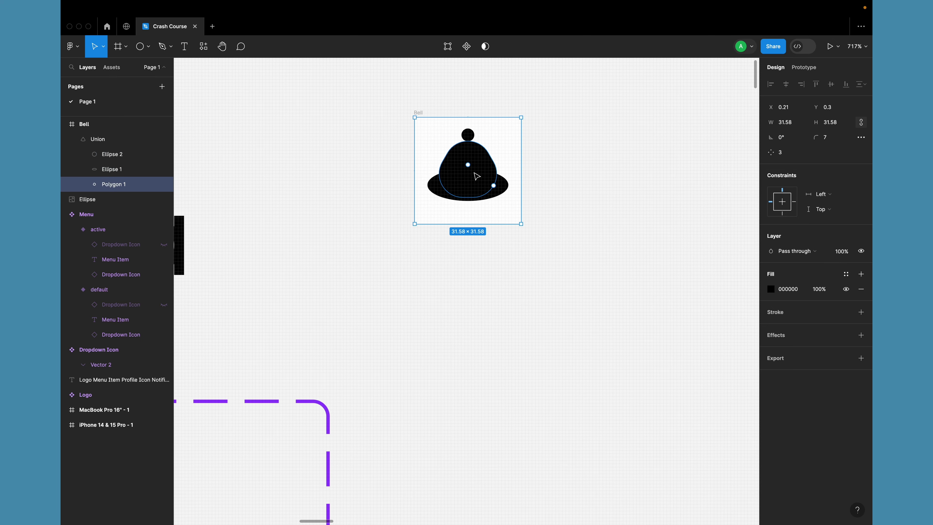
{"action": "left_click_drag", "start_coordinate": [469, 165], "coordinate": [483, 150]}
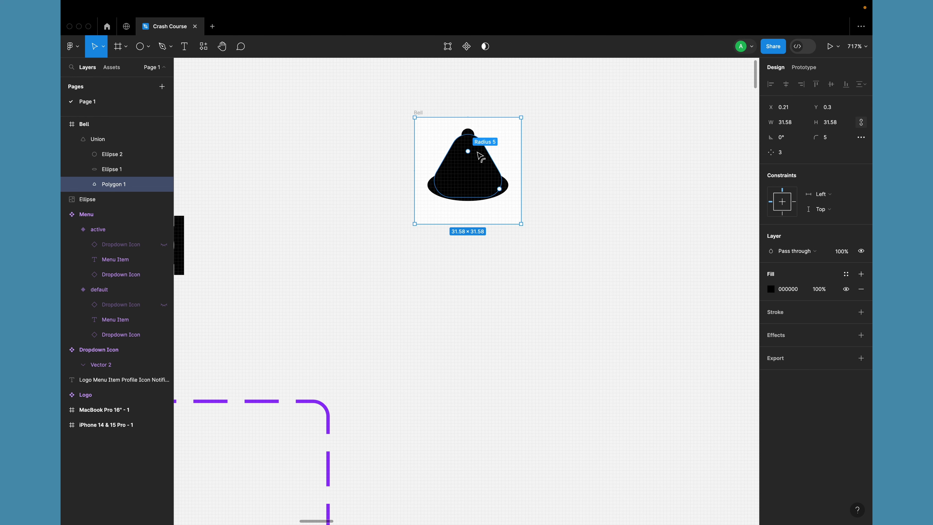
{"action": "left_click", "coordinate": [610, 115]}
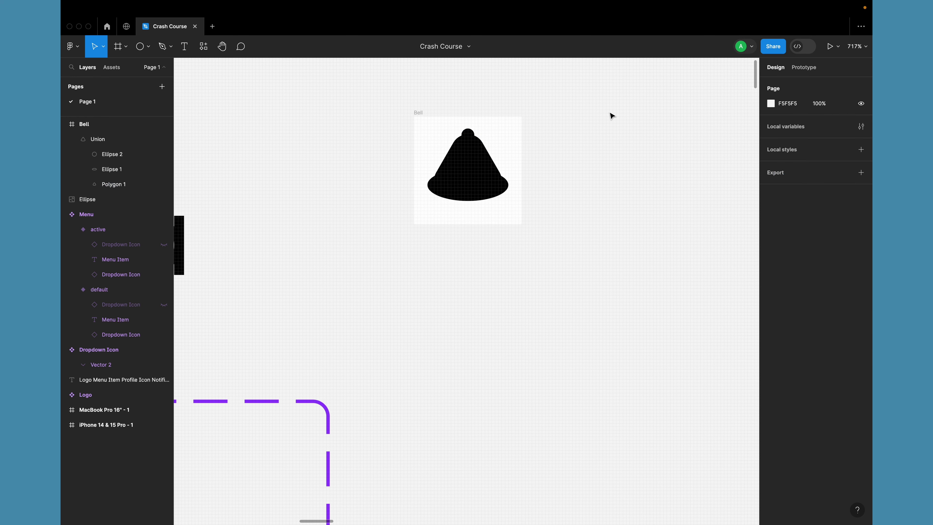
Step: Move the bell union down slightly to Y 5 and align it to the vertical centre of the Bell frame
{"action": "left_click", "coordinate": [471, 156]}
{"action": "left_click_drag", "start_coordinate": [470, 156], "coordinate": [471, 159]}
{"action": "left_click", "coordinate": [550, 173]}
{"action": "scroll", "coordinate": [550, 173], "scroll_direction": "down", "scroll_amount": 5}
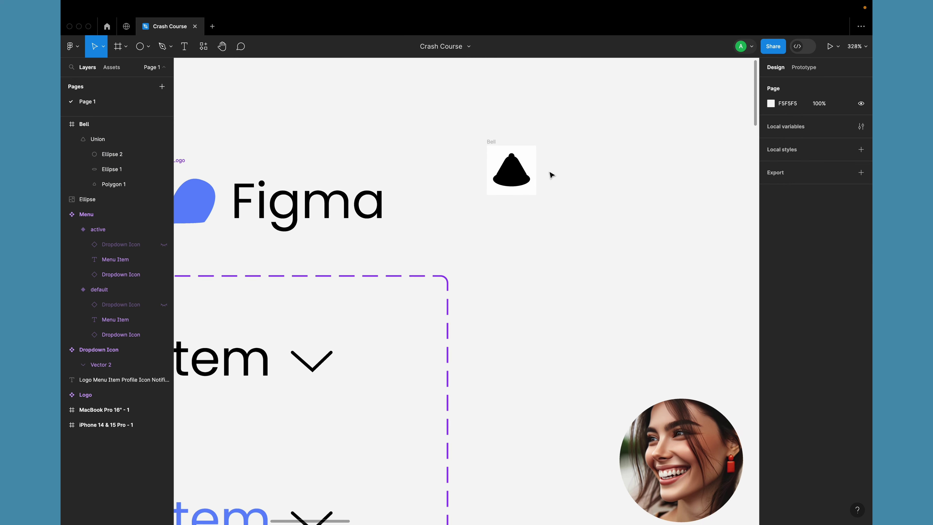
{"action": "scroll", "coordinate": [550, 173], "scroll_direction": "right", "scroll_amount": 3}
{"action": "scroll", "coordinate": [550, 173], "scroll_direction": "up", "scroll_amount": 1}
{"action": "left_click", "coordinate": [470, 193]}
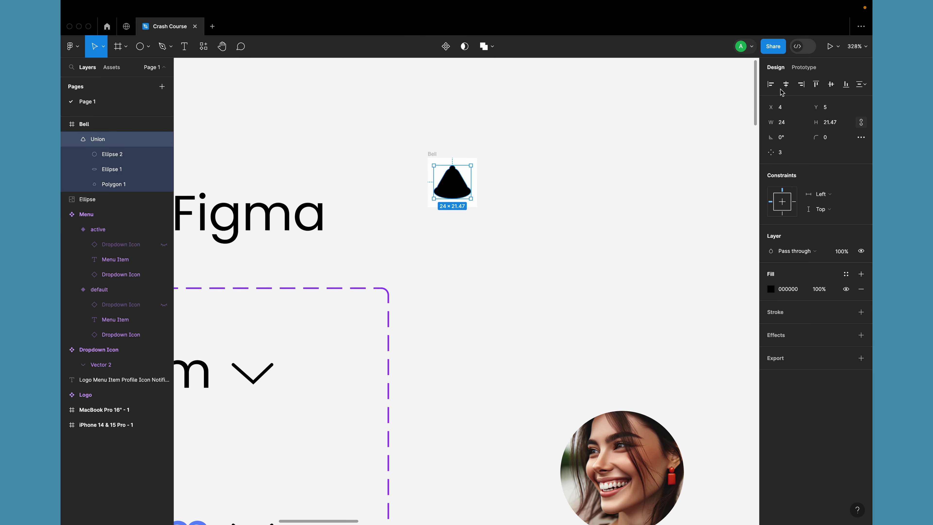
{"action": "left_click", "coordinate": [832, 84]}
{"action": "left_click", "coordinate": [604, 202]}
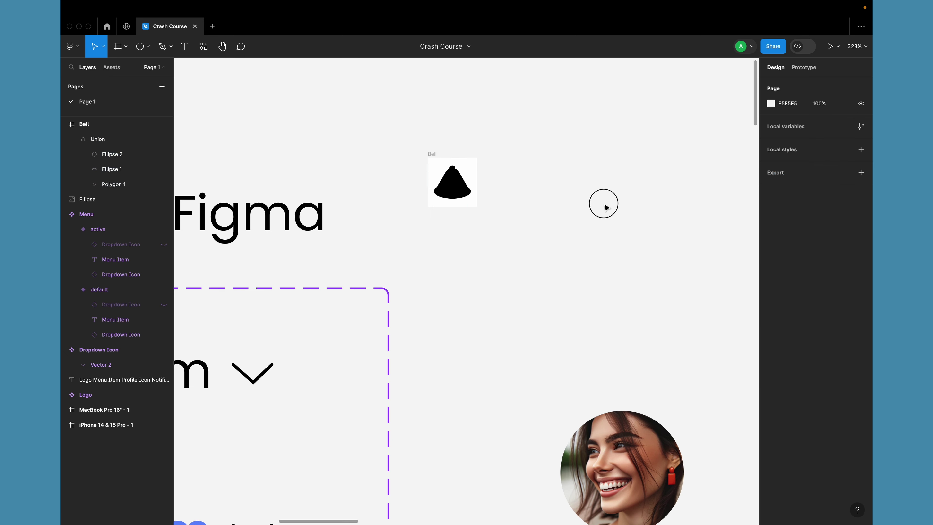
Step: Rename the Bell frame as Bell / Read
{"action": "left_click", "coordinate": [432, 153]}
{"action": "scroll", "coordinate": [431, 152], "scroll_direction": "up", "scroll_amount": 3}
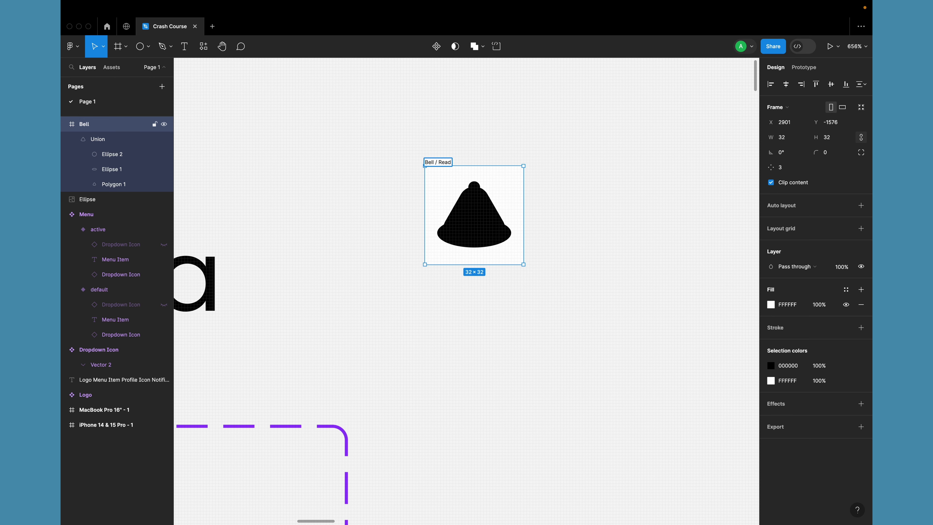
{"action": "key", "text": "Return"}
{"action": "scroll", "coordinate": [428, 144], "scroll_direction": "down", "scroll_amount": 3}
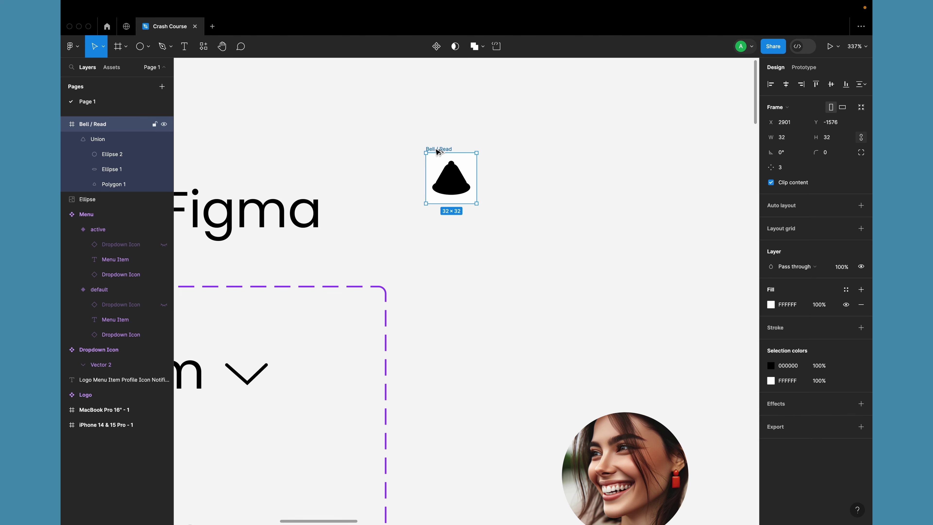
Step: Duplicate the Bell / Read frame to its right and rename the copy as Bell / Unread
{"action": "left_click_drag", "start_coordinate": [437, 151], "coordinate": [526, 149]}
{"action": "double_click", "coordinate": [534, 148]}
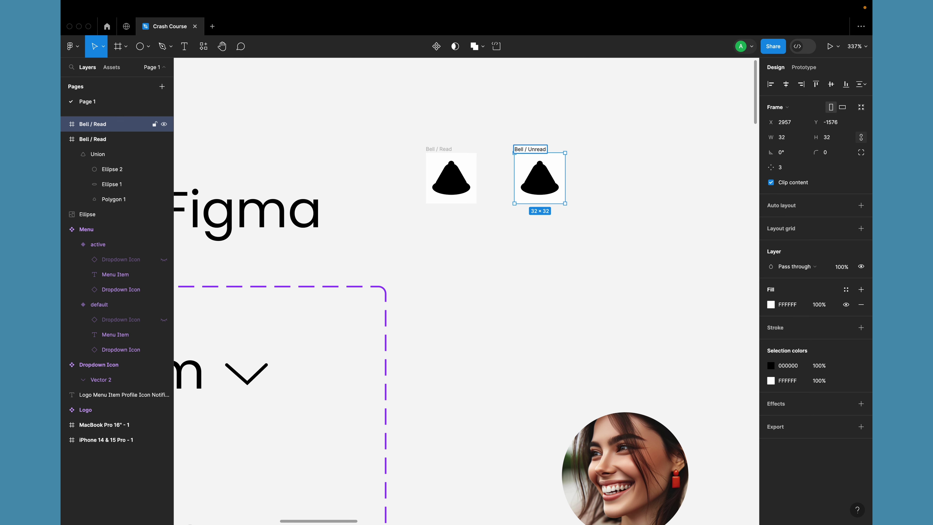
{"action": "type", "text": "Bell / Unread"}
{"action": "left_click", "coordinate": [515, 117]}
Step: Draw a 12 × 12 circle over the upper right of the bell in the Bell / Unread frame
{"action": "scroll", "coordinate": [529, 140], "scroll_direction": "up", "scroll_amount": 5}
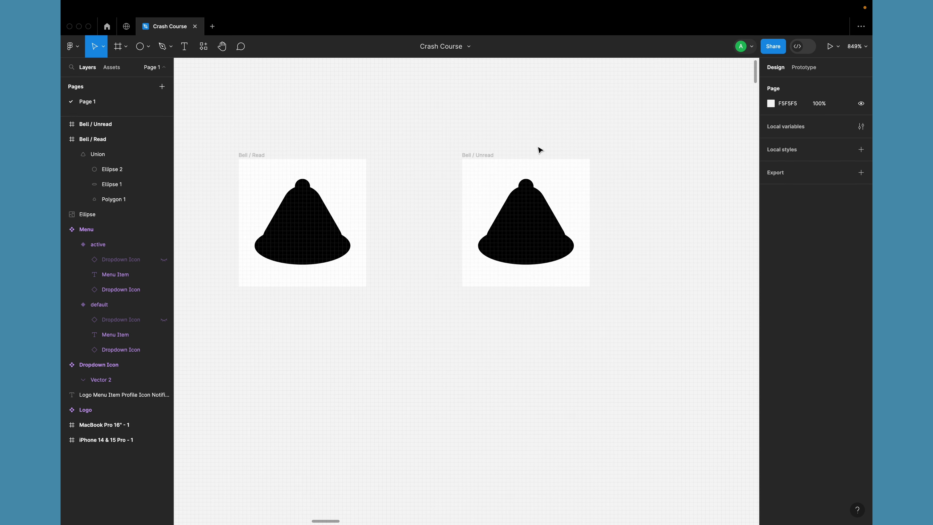
{"action": "left_click", "coordinate": [140, 47]}
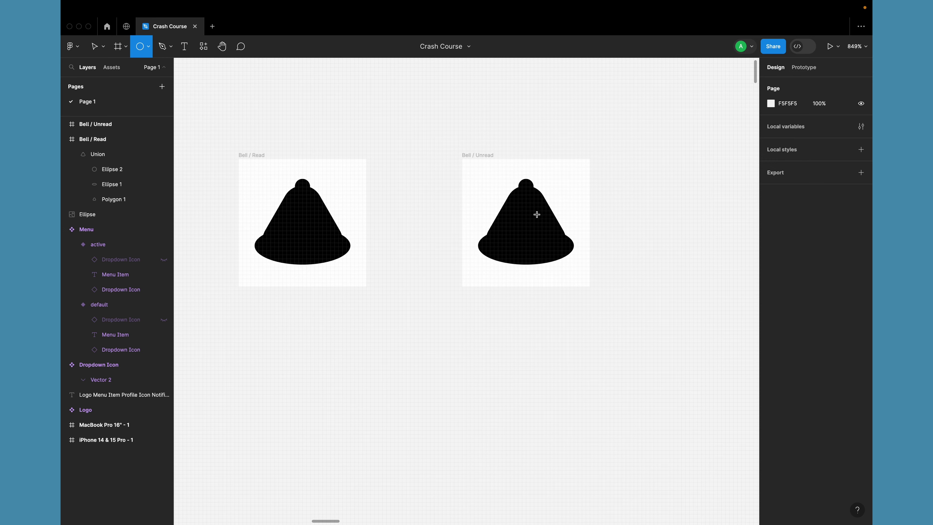
{"action": "scroll", "coordinate": [537, 214], "scroll_direction": "up", "scroll_amount": 3}
{"action": "mouse_move", "coordinate": [557, 149]}
{"action": "left_mouse_down"}
{"action": "mouse_move", "coordinate": [598, 177]}
{"action": "mouse_move", "coordinate": [590, 182]}
{"action": "mouse_move", "coordinate": [568, 177]}
{"action": "mouse_move", "coordinate": [605, 135]}
{"action": "mouse_move", "coordinate": [562, 166]}
{"action": "left_mouse_up"}
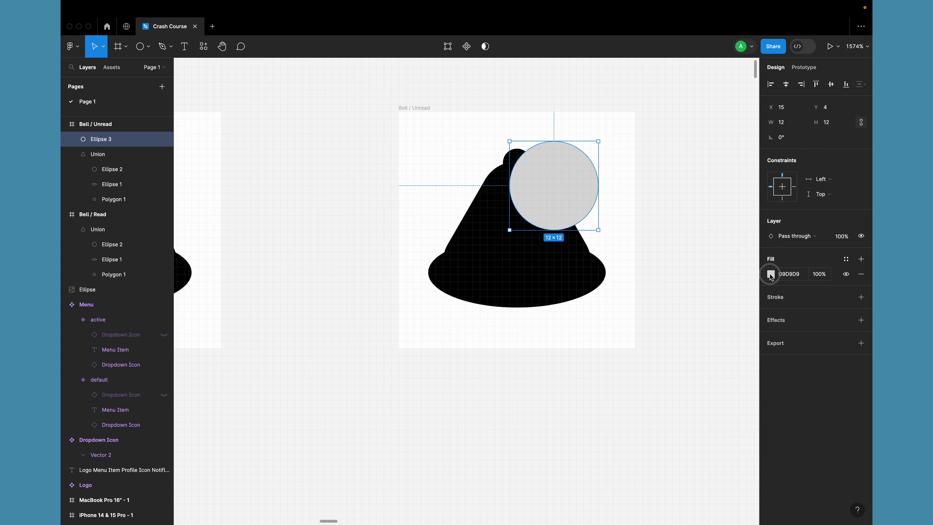
Step: Set the fill of the new circle on the unread bell to red FF0000
{"action": "left_click", "coordinate": [770, 276]}
{"action": "left_click", "coordinate": [759, 281]}
{"action": "left_click", "coordinate": [702, 175]}
{"action": "scroll", "coordinate": [704, 175], "scroll_direction": "down", "scroll_amount": 5}
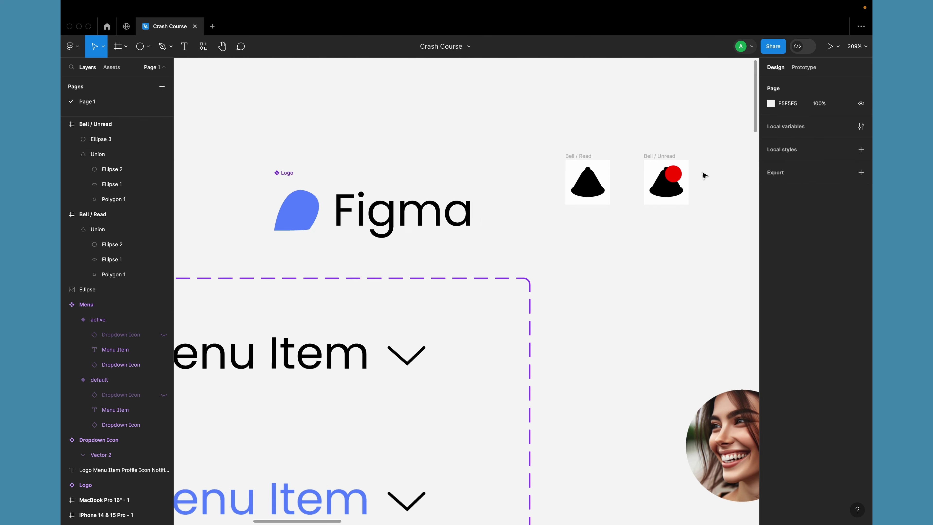
Step: Try turning the Bell / Read and Bell / Unread frames into a single component, and undo it
{"action": "scroll", "coordinate": [583, 254], "scroll_direction": "up", "scroll_amount": 3}
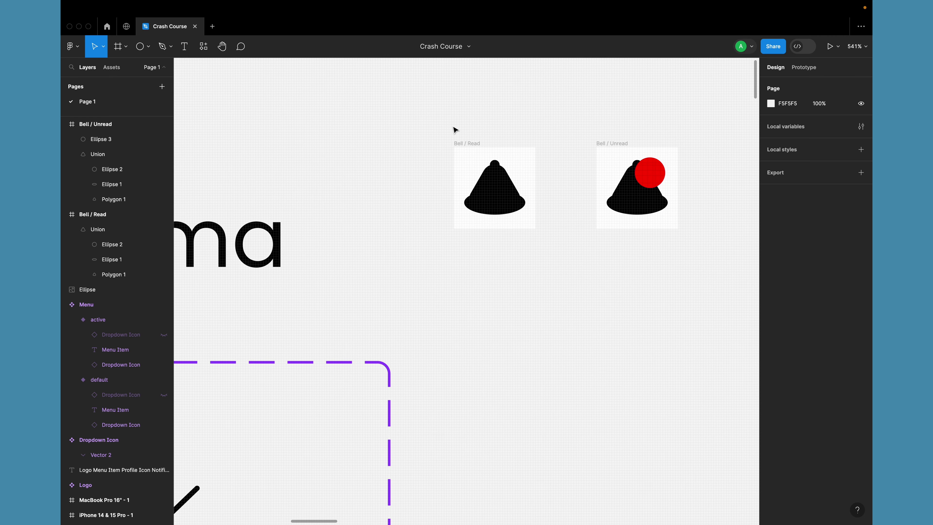
{"action": "left_click", "coordinate": [467, 143]}
{"action": "left_click", "coordinate": [613, 143], "text": "shift"}
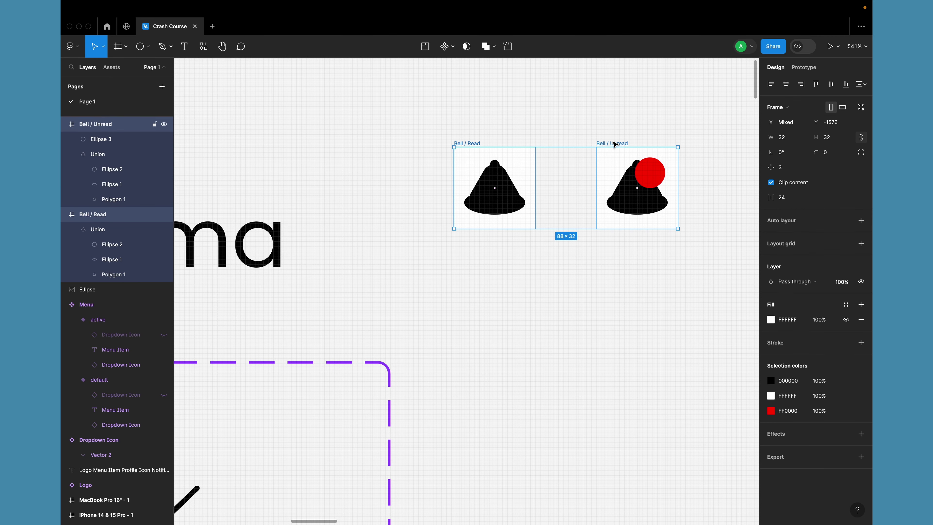
{"action": "left_click", "coordinate": [452, 51]}
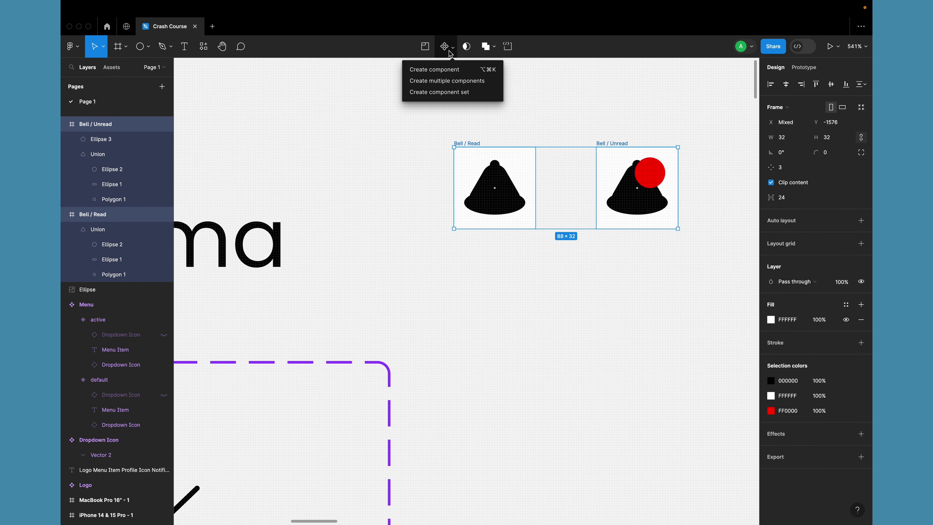
{"action": "left_click", "coordinate": [444, 70]}
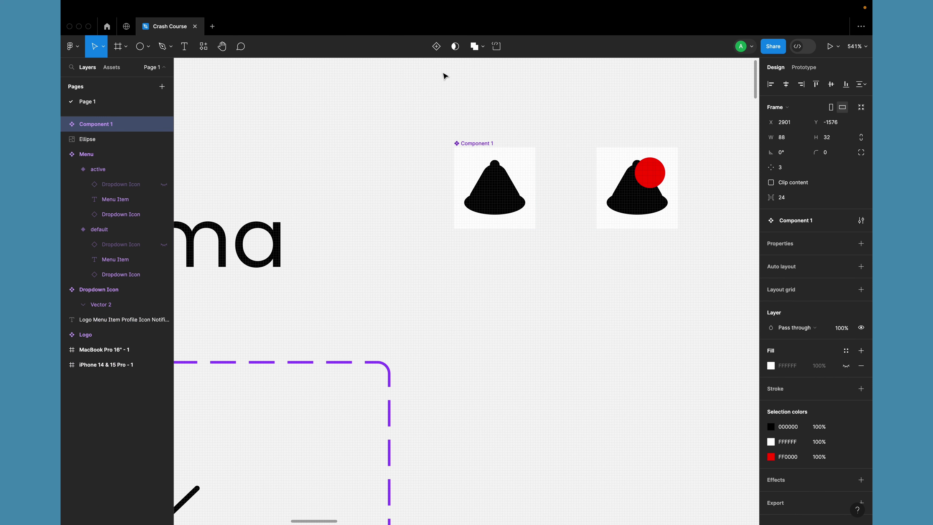
{"action": "double_click", "coordinate": [478, 143]}
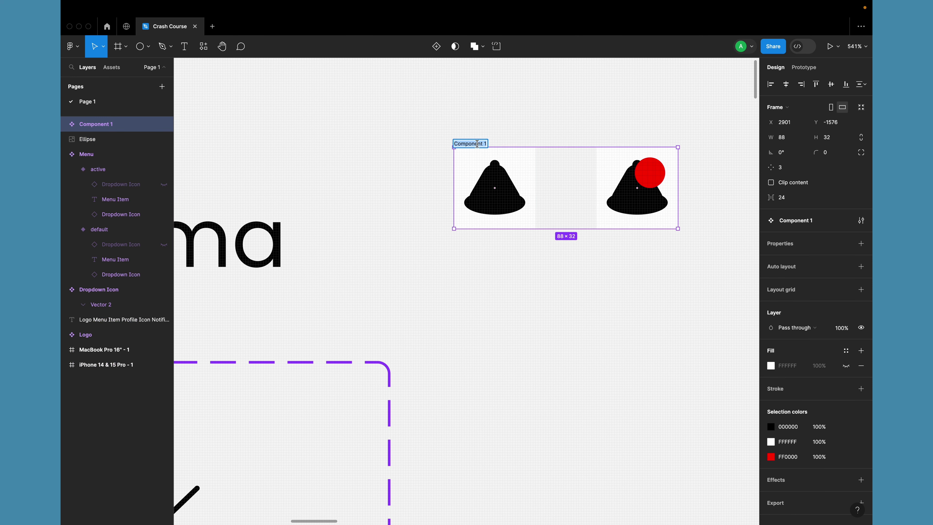
{"action": "key", "text": "super+z"}
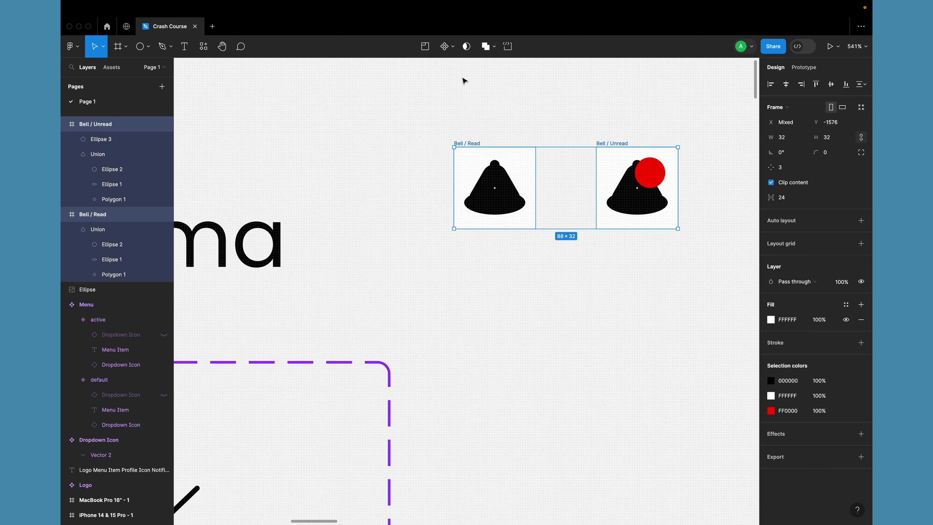
Step: Combine the two selected bell frames into a component set and rename its variant property as State
{"action": "left_click", "coordinate": [453, 47]}
{"action": "left_click", "coordinate": [452, 97]}
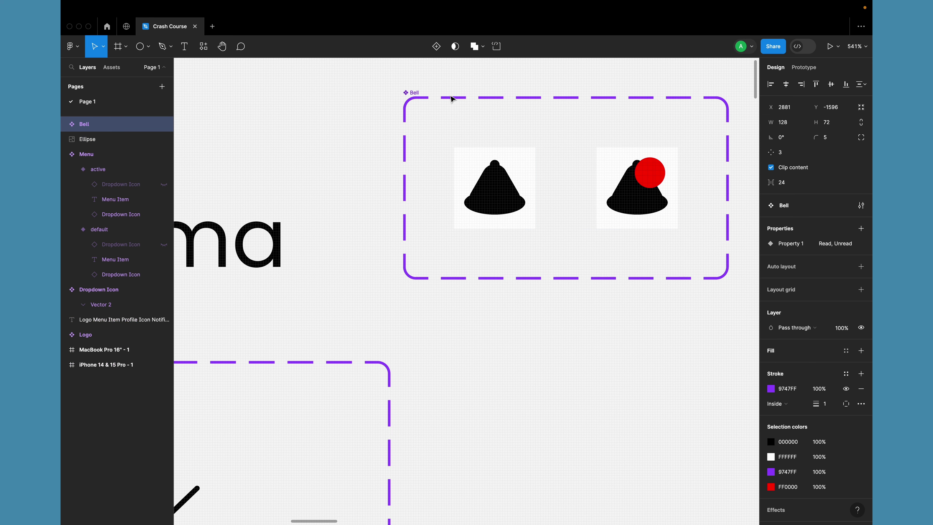
{"action": "left_click", "coordinate": [420, 93]}
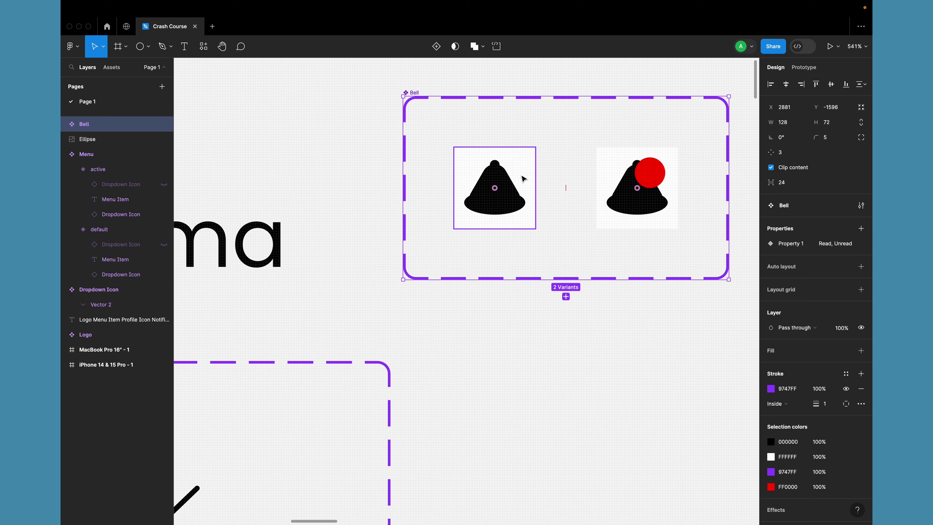
{"action": "double_click", "coordinate": [795, 245]}
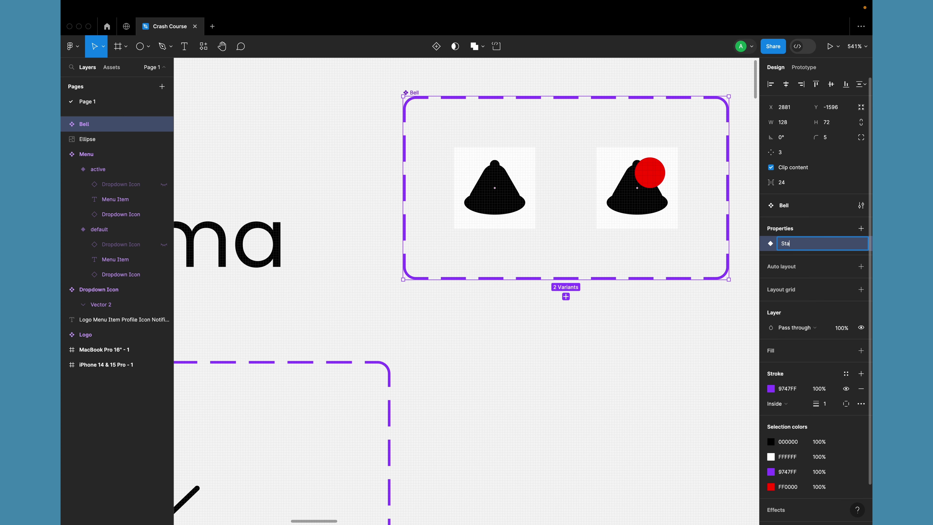
{"action": "type", "text": "State"}
{"action": "key", "text": "Return"}
{"action": "scroll", "coordinate": [589, 386], "scroll_direction": "down", "scroll_amount": 10}
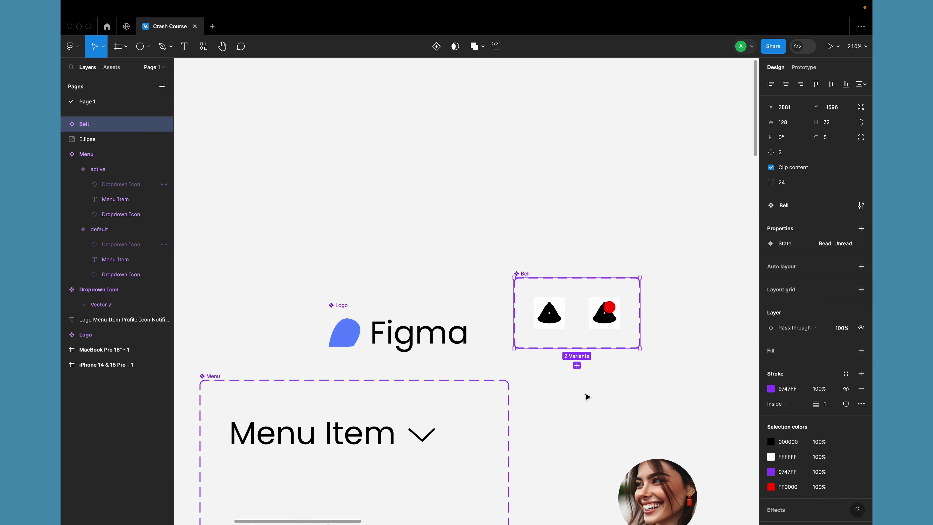
{"action": "left_click", "coordinate": [532, 351]}
{"action": "scroll", "coordinate": [529, 330], "scroll_direction": "up", "scroll_amount": 5}
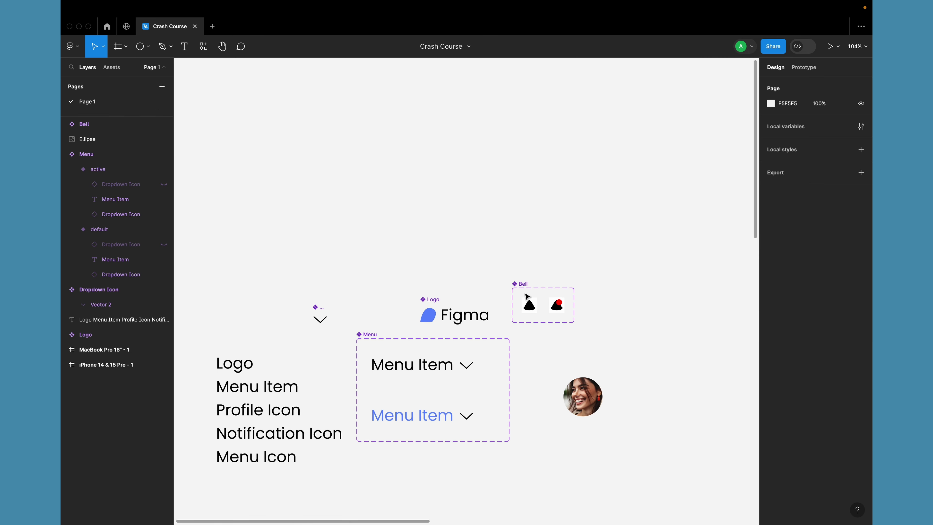
Step: Hide the white background fill of both the Read and Unread bell variants
{"action": "left_click", "coordinate": [528, 328]}
{"action": "left_click", "coordinate": [607, 331], "text": "shift"}
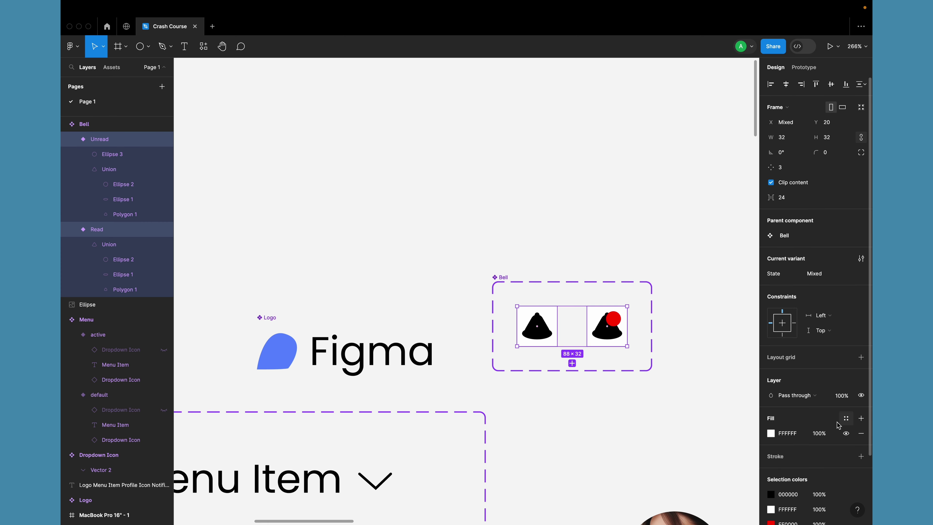
{"action": "left_click", "coordinate": [659, 419]}
{"action": "scroll", "coordinate": [659, 418], "scroll_direction": "down", "scroll_amount": 3}
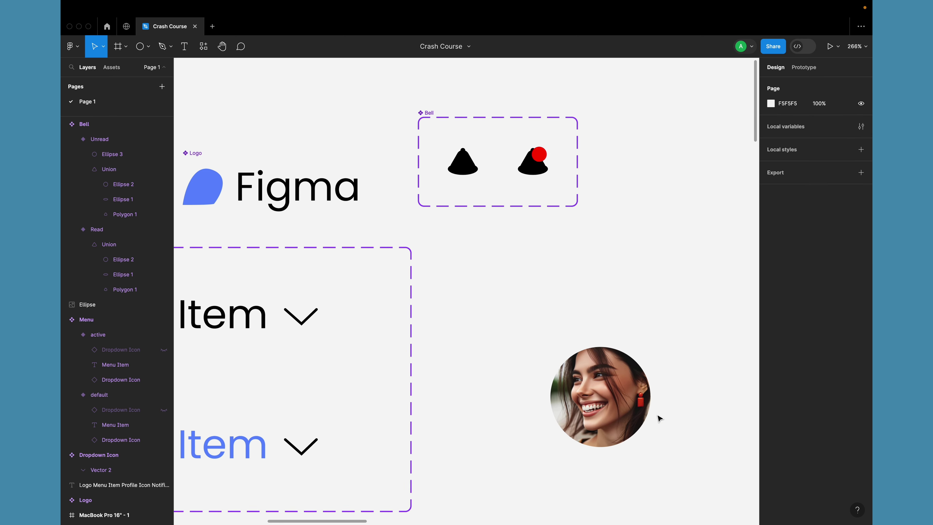
Step: Place an instance of the Read bell on the canvas just right of the circular profile picture
{"action": "scroll", "coordinate": [660, 418], "scroll_direction": "down", "scroll_amount": 1}
{"action": "scroll", "coordinate": [660, 418], "scroll_direction": "right", "scroll_amount": 1}
{"action": "left_click", "coordinate": [433, 191]}
{"action": "left_click_drag", "start_coordinate": [433, 191], "coordinate": [597, 332]}
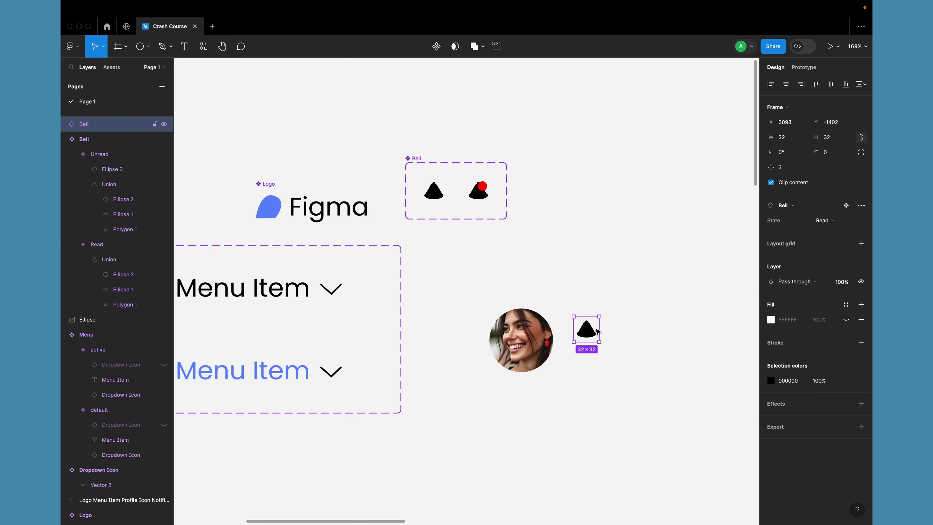
Step: Test the bell instance's State with Unread and set it back to Read
{"action": "left_click", "coordinate": [834, 220]}
{"action": "left_click", "coordinate": [833, 230]}
{"action": "left_click", "coordinate": [840, 224]}
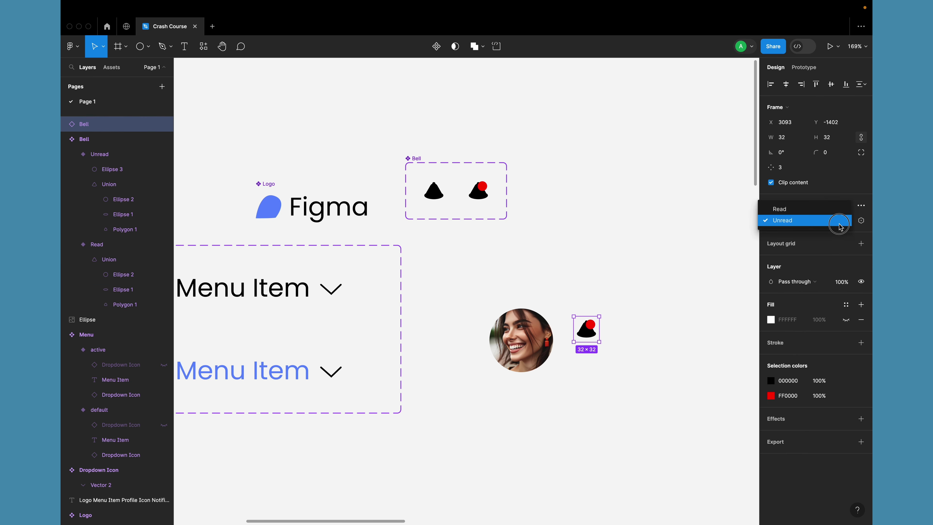
{"action": "left_click", "coordinate": [831, 209]}
{"action": "left_click", "coordinate": [616, 263]}
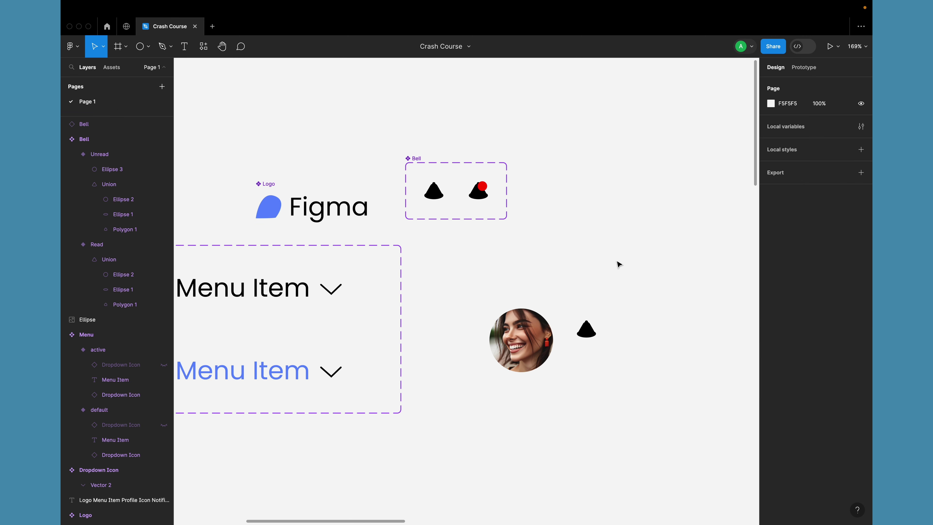
Step: Draw three stacked rectangles, each about 39 × 5, above the profile picture as the bars of a menu icon
{"action": "scroll", "coordinate": [621, 258], "scroll_direction": "down", "scroll_amount": 5}
{"action": "scroll", "coordinate": [622, 253], "scroll_direction": "down", "scroll_amount": 5}
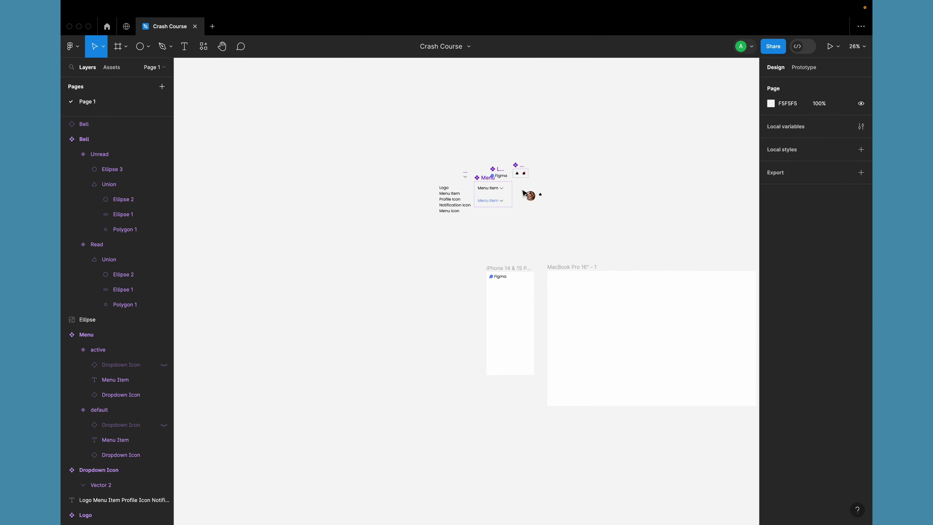
{"action": "scroll", "coordinate": [524, 193], "scroll_direction": "up", "scroll_amount": 5}
{"action": "scroll", "coordinate": [525, 193], "scroll_direction": "down", "scroll_amount": 1}
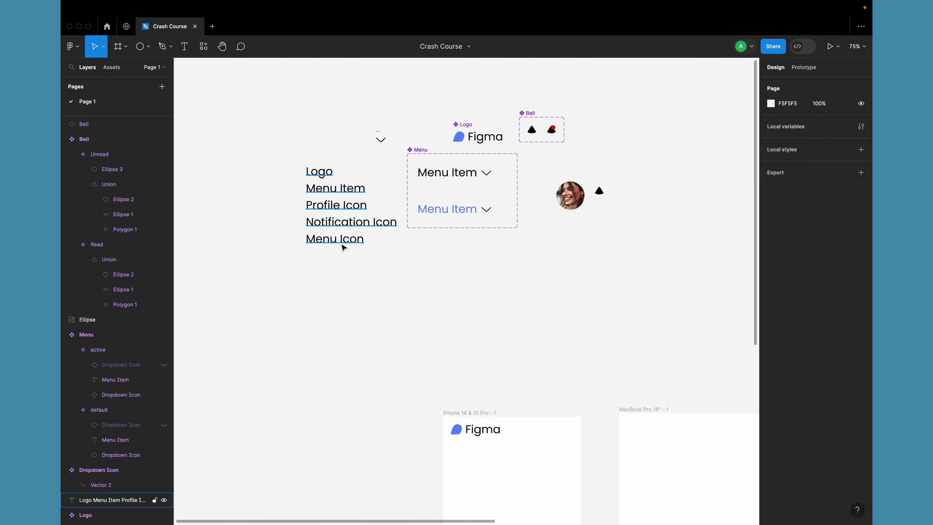
{"action": "scroll", "coordinate": [439, 233], "scroll_direction": "up", "scroll_amount": 5}
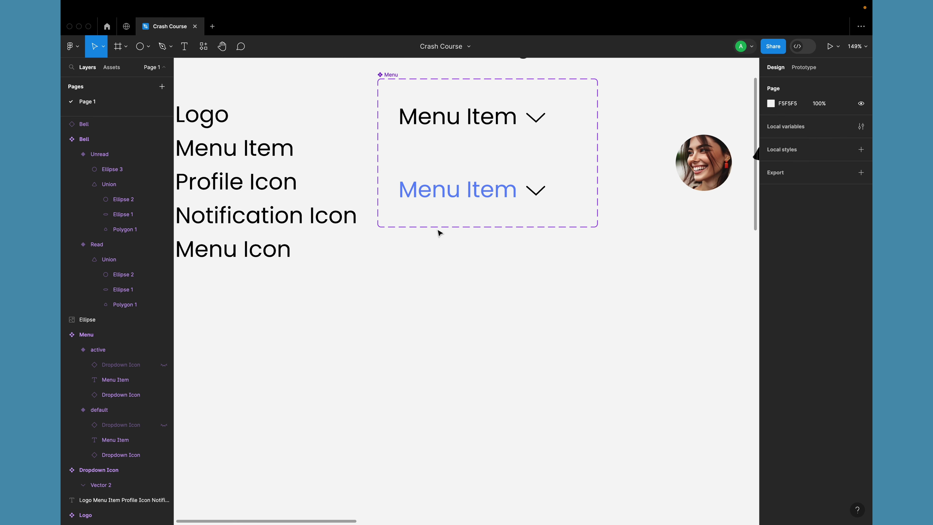
{"action": "left_click", "coordinate": [148, 47]}
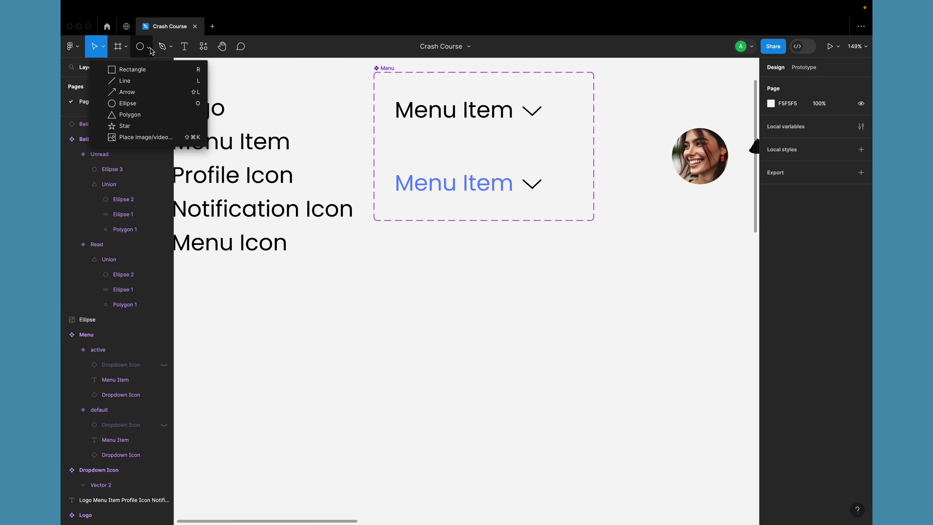
{"action": "left_click", "coordinate": [139, 67]}
{"action": "scroll", "coordinate": [556, 197], "scroll_direction": "down", "scroll_amount": 3}
{"action": "scroll", "coordinate": [544, 160], "scroll_direction": "up", "scroll_amount": 6}
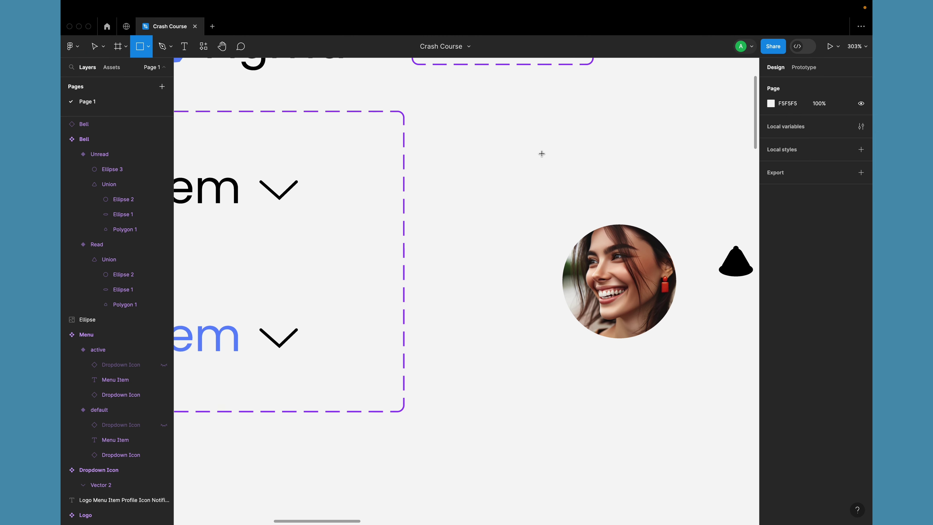
{"action": "mouse_move", "coordinate": [488, 137]}
{"action": "left_mouse_down"}
{"action": "mouse_move", "coordinate": [545, 145]}
{"action": "mouse_move", "coordinate": [525, 192]}
{"action": "mouse_move", "coordinate": [525, 182]}
{"action": "mouse_move", "coordinate": [528, 231]}
{"action": "left_mouse_up"}
{"action": "scroll", "coordinate": [547, 147], "scroll_direction": "up", "scroll_amount": 5}
{"action": "left_click_drag", "start_coordinate": [373, 107], "coordinate": [504, 242]}
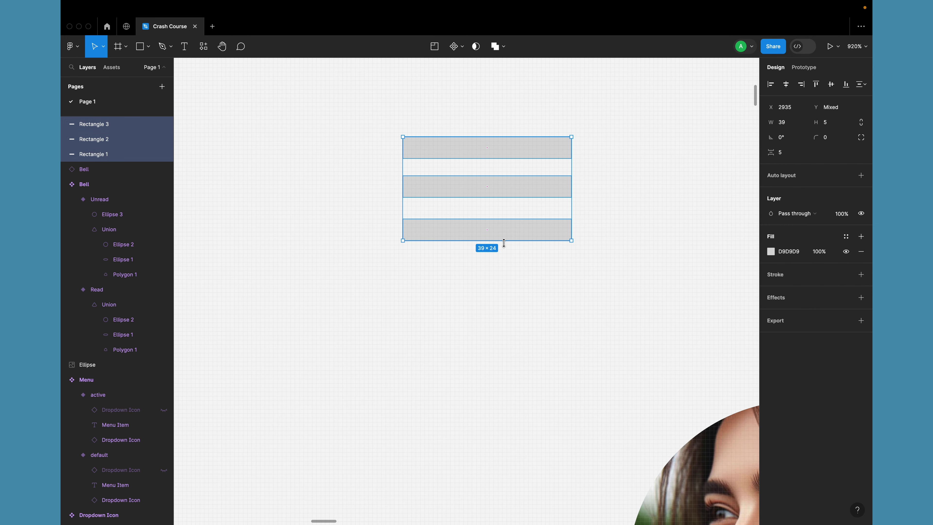
Step: Give the three menu bars a corner radius of 6 and a black 000000 fill
{"action": "left_click", "coordinate": [830, 139]}
{"action": "type", "text": "2"}
{"action": "key", "text": "Return"}
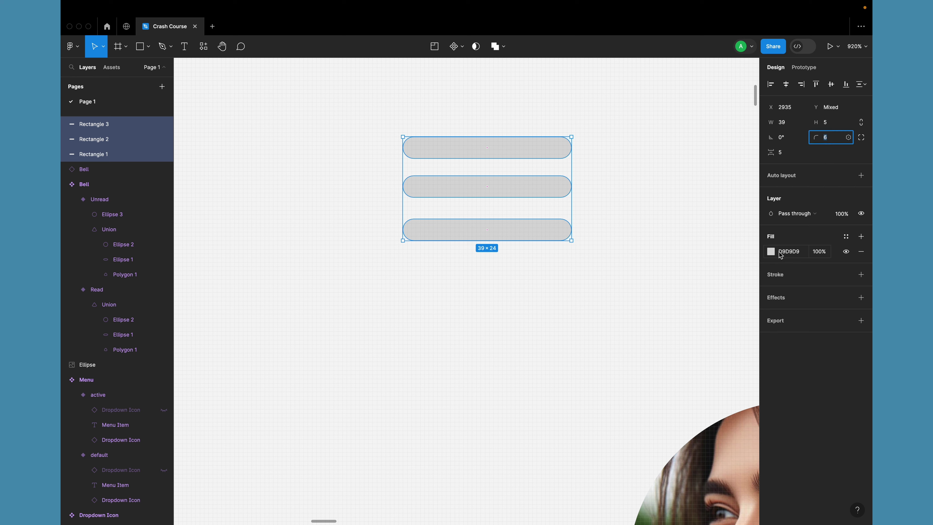
{"action": "left_click", "coordinate": [770, 252]}
{"action": "left_click_drag", "start_coordinate": [662, 368], "coordinate": [631, 431]}
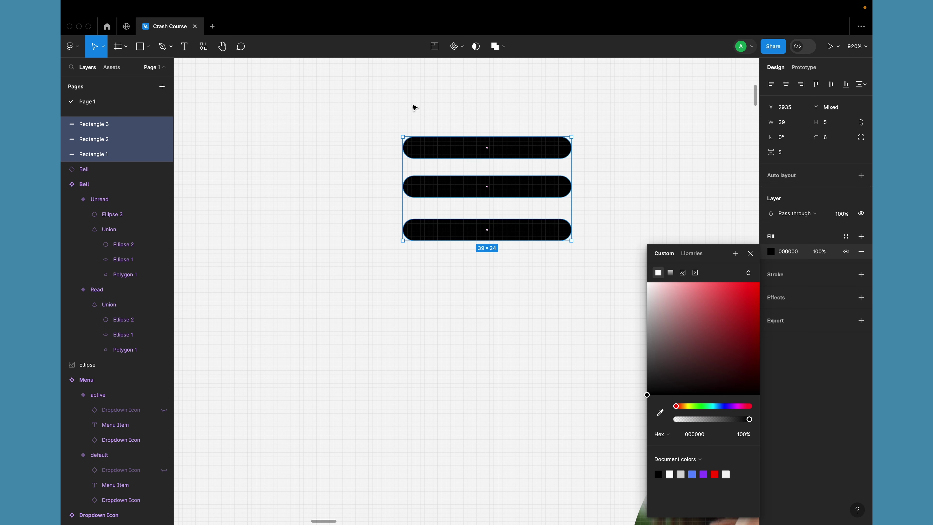
{"action": "left_click", "coordinate": [397, 108]}
Step: Draw a frame to the left of the three bars and set its size to 32 × 32
{"action": "left_click", "coordinate": [123, 49]}
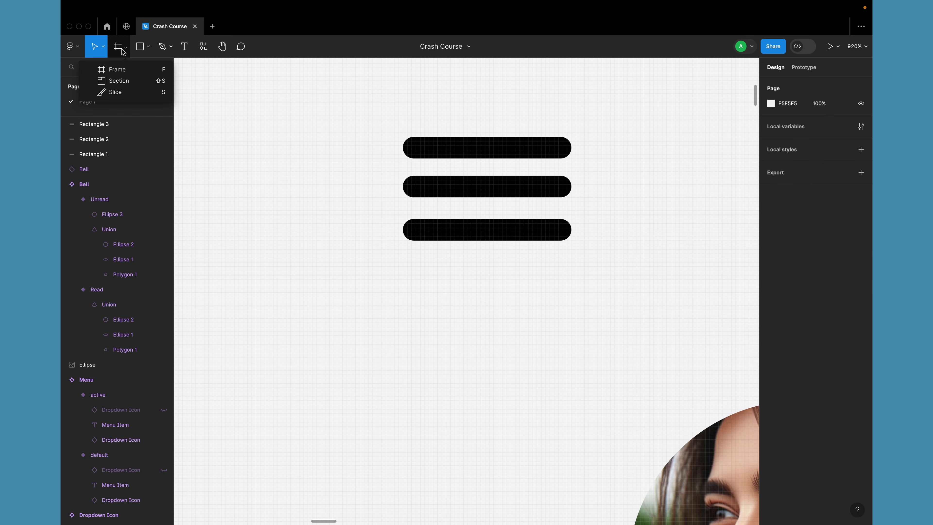
{"action": "left_click", "coordinate": [132, 71]}
{"action": "left_click_drag", "start_coordinate": [244, 128], "coordinate": [312, 202]}
{"action": "left_click", "coordinate": [791, 136]}
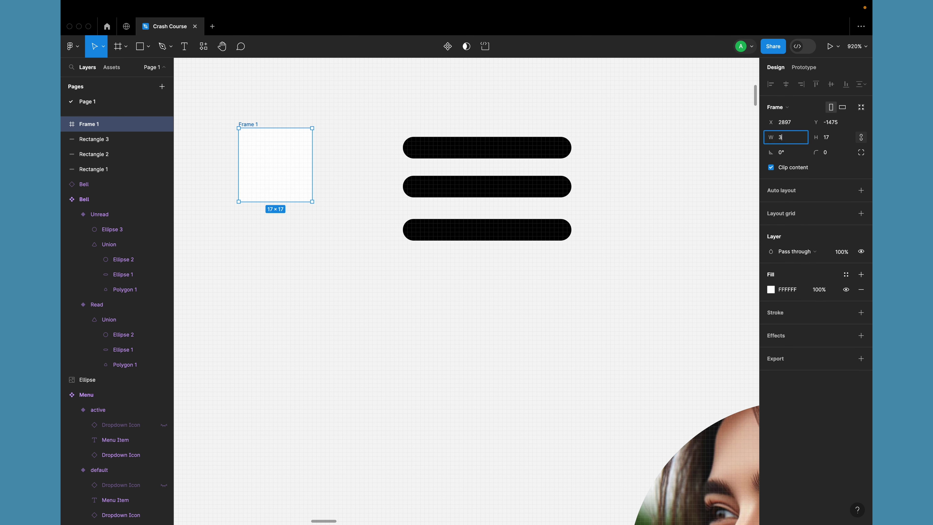
{"action": "key", "text": "Return"}
{"action": "left_click", "coordinate": [469, 392]}
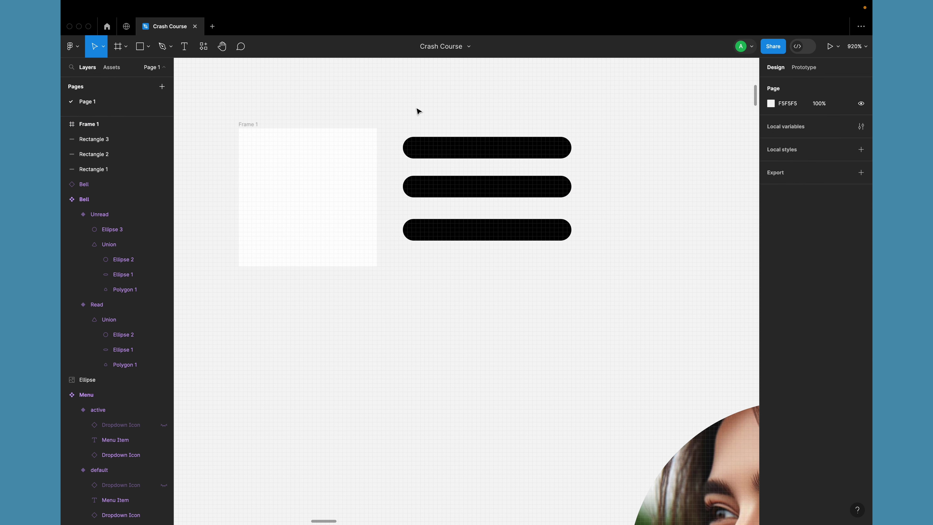
Step: Move the three bars into the new frame and scale them together down to 26 × 16
{"action": "left_click_drag", "start_coordinate": [423, 90], "coordinate": [488, 276]}
{"action": "left_click_drag", "start_coordinate": [468, 195], "coordinate": [329, 187]}
{"action": "left_click", "coordinate": [315, 150]}
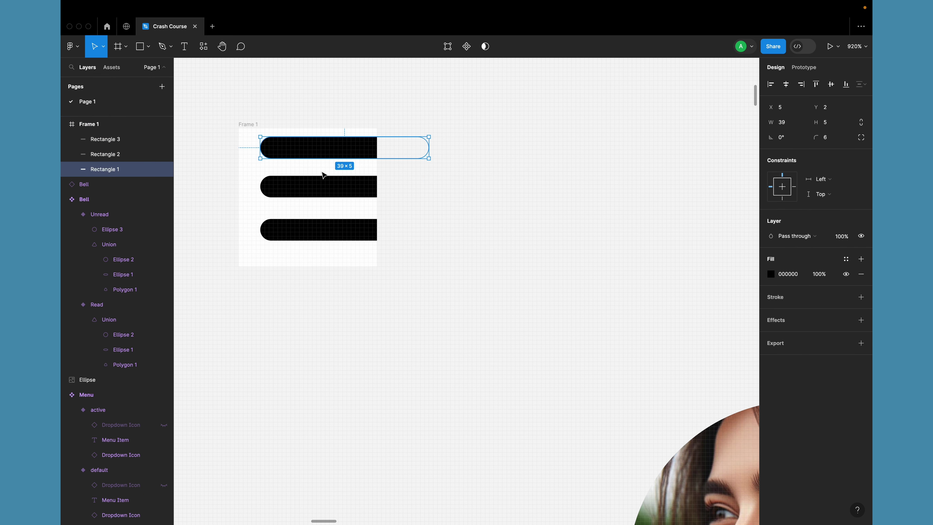
{"action": "left_click", "coordinate": [319, 185], "text": "shift"}
{"action": "left_click", "coordinate": [323, 231], "text": "shift"}
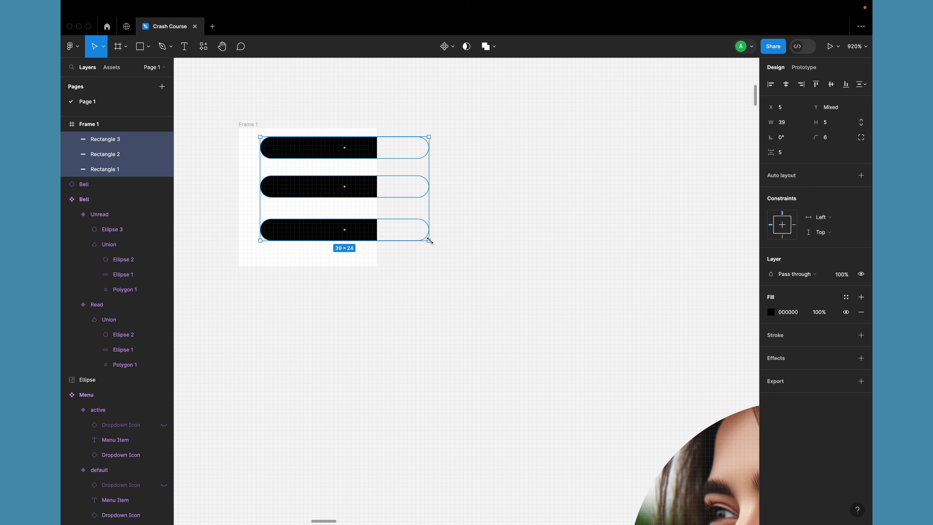
{"action": "left_click_drag", "start_coordinate": [429, 241], "coordinate": [403, 223]}
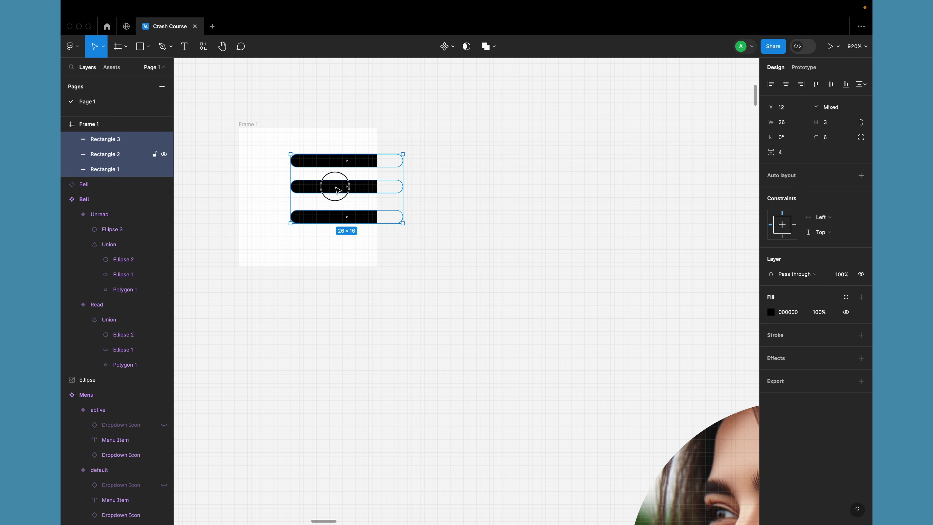
Step: Centre the three bars inside the 32 × 32 frame, with their X position at 3
{"action": "left_click_drag", "start_coordinate": [338, 189], "coordinate": [298, 185]}
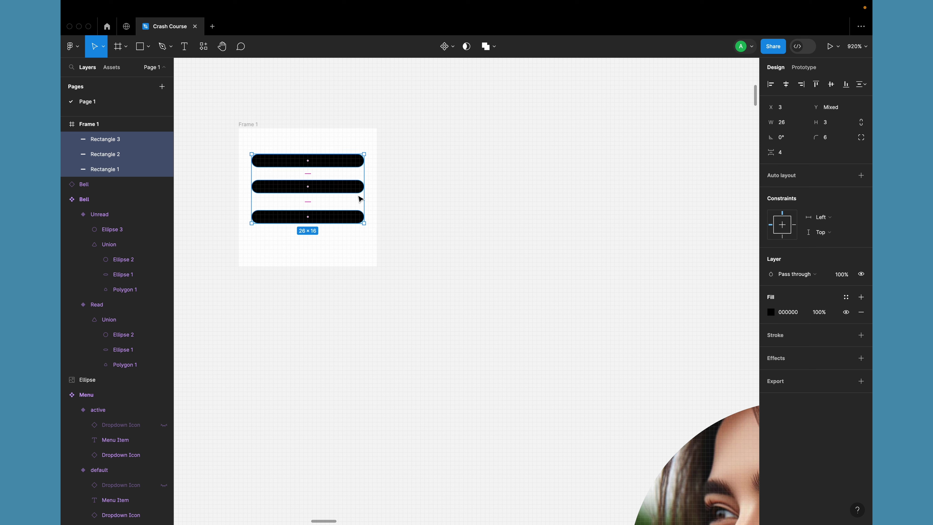
{"action": "key", "text": "Down"}
{"action": "left_click", "coordinate": [444, 188]}
{"action": "scroll", "coordinate": [444, 191], "scroll_direction": "down", "scroll_amount": 5}
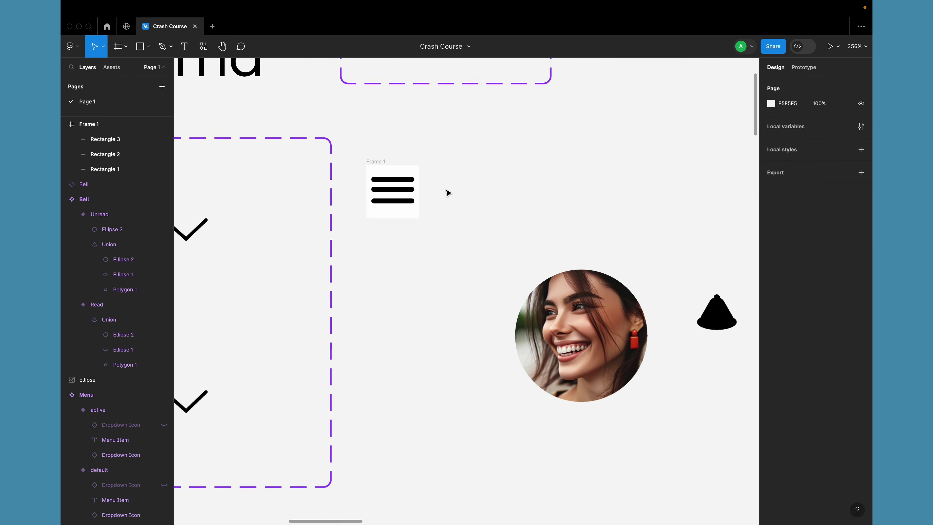
{"action": "right_click", "coordinate": [446, 186]}
{"action": "key", "text": "Escape"}
Step: Try shortening the menu icon's lowest bar to a width of 16, and restore it to match the other bars
{"action": "scroll", "coordinate": [373, 190], "scroll_direction": "up", "scroll_amount": 8}
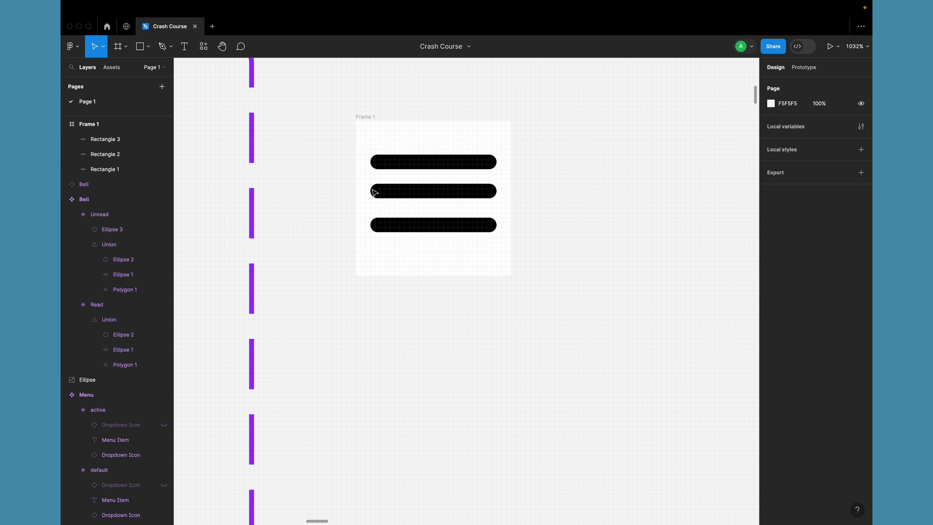
{"action": "left_click", "coordinate": [534, 261]}
{"action": "left_click_drag", "start_coordinate": [576, 248], "coordinate": [499, 241]}
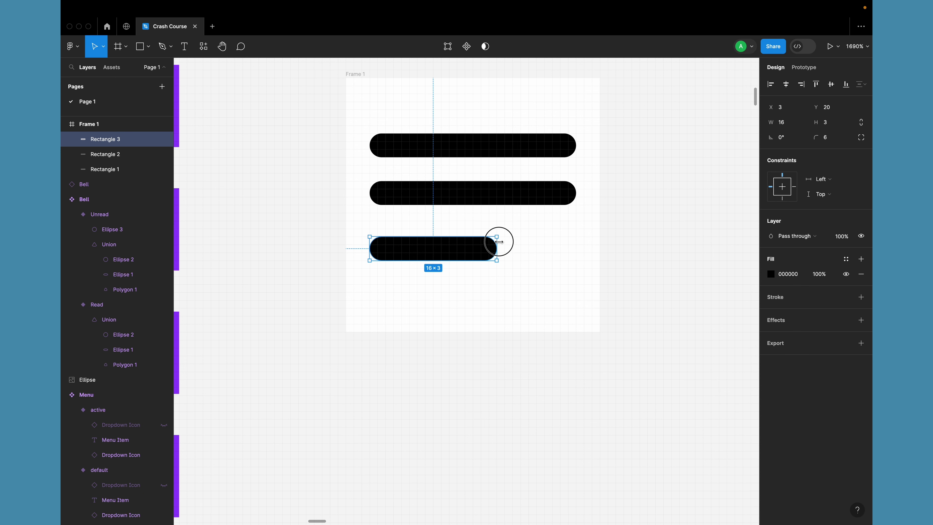
{"action": "left_click", "coordinate": [529, 378]}
{"action": "scroll", "coordinate": [525, 383], "scroll_direction": "down", "scroll_amount": 5}
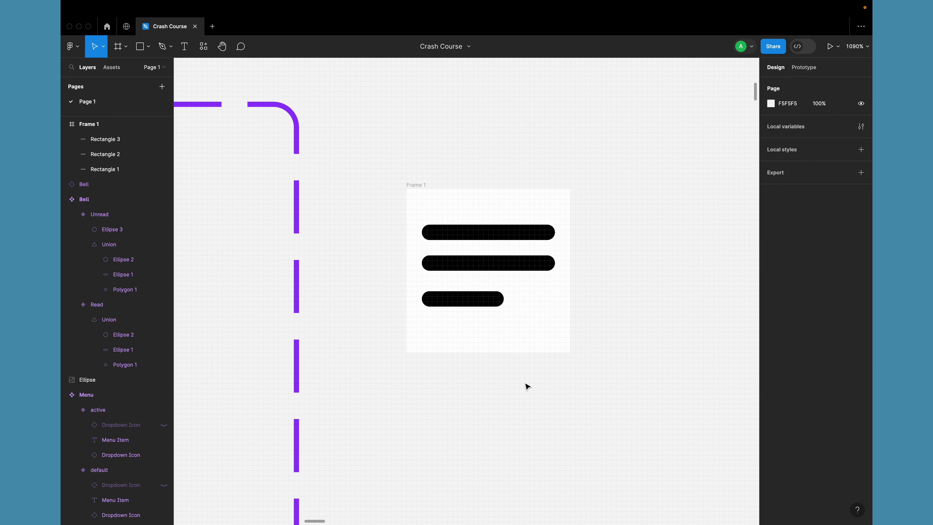
{"action": "left_click", "coordinate": [491, 311]}
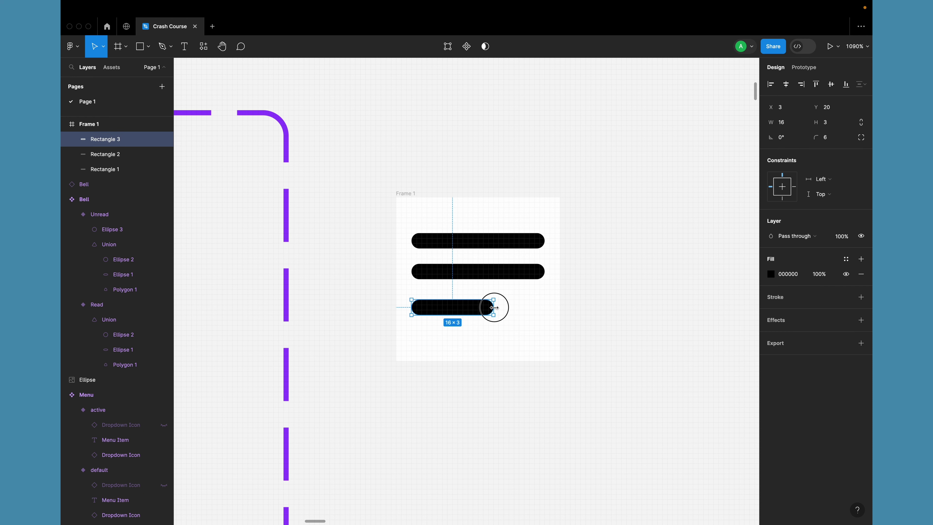
{"action": "left_click_drag", "start_coordinate": [494, 308], "coordinate": [544, 307]}
{"action": "left_click", "coordinate": [535, 276]}
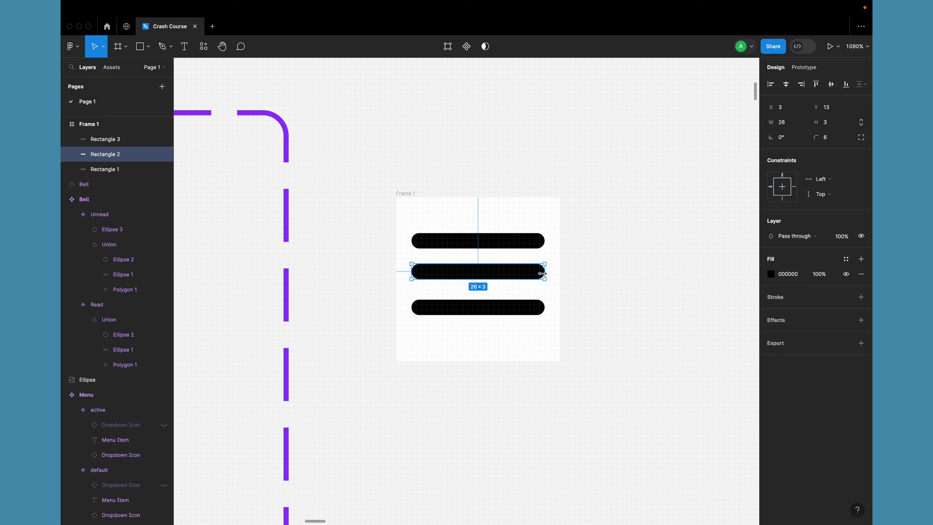
{"action": "mouse_move", "coordinate": [542, 274]}
{"action": "left_mouse_down"}
{"action": "mouse_move", "coordinate": [453, 279]}
{"action": "mouse_move", "coordinate": [542, 269]}
{"action": "left_mouse_up"}
{"action": "left_click", "coordinate": [597, 267]}
Step: Rename the frame holding the three bars as Manu Icon
{"action": "scroll", "coordinate": [596, 266], "scroll_direction": "down", "scroll_amount": 10}
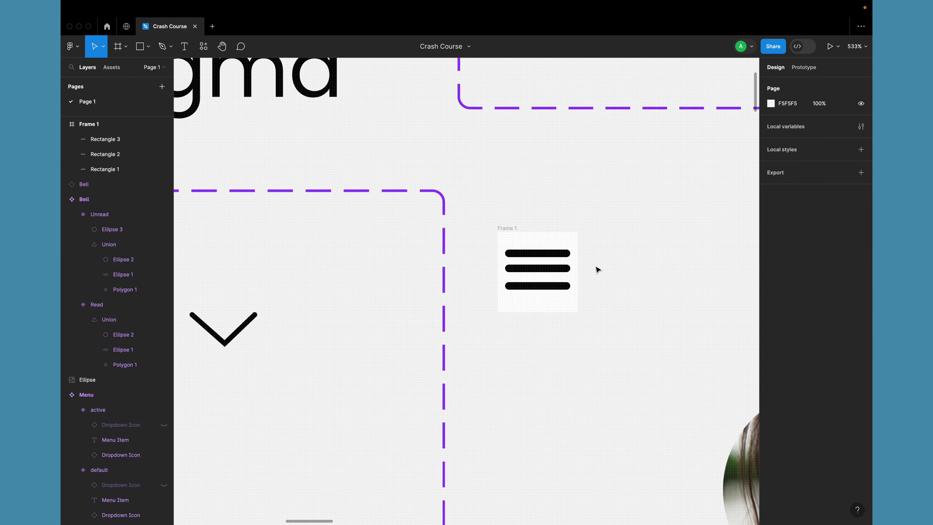
{"action": "scroll", "coordinate": [604, 261], "scroll_direction": "right", "scroll_amount": 5}
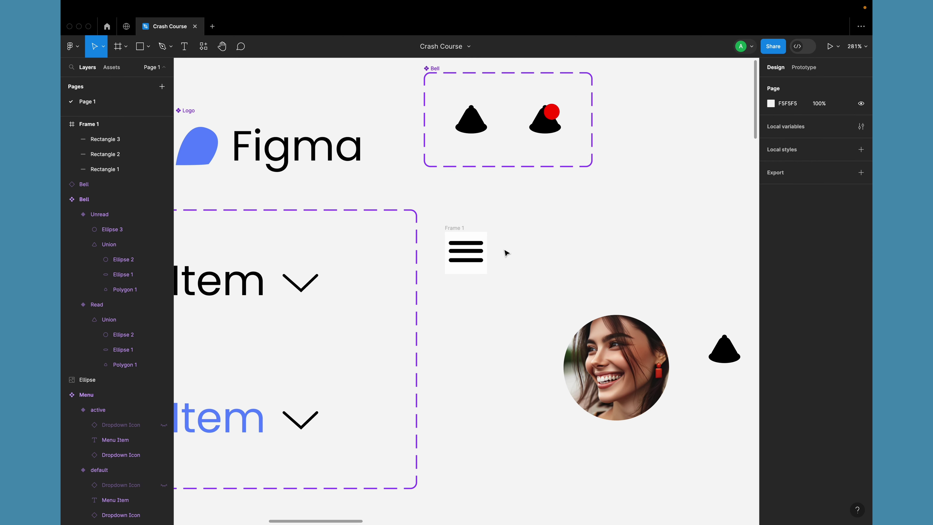
{"action": "double_click", "coordinate": [455, 227]}
{"action": "scroll", "coordinate": [526, 226], "scroll_direction": "up", "scroll_amount": 5}
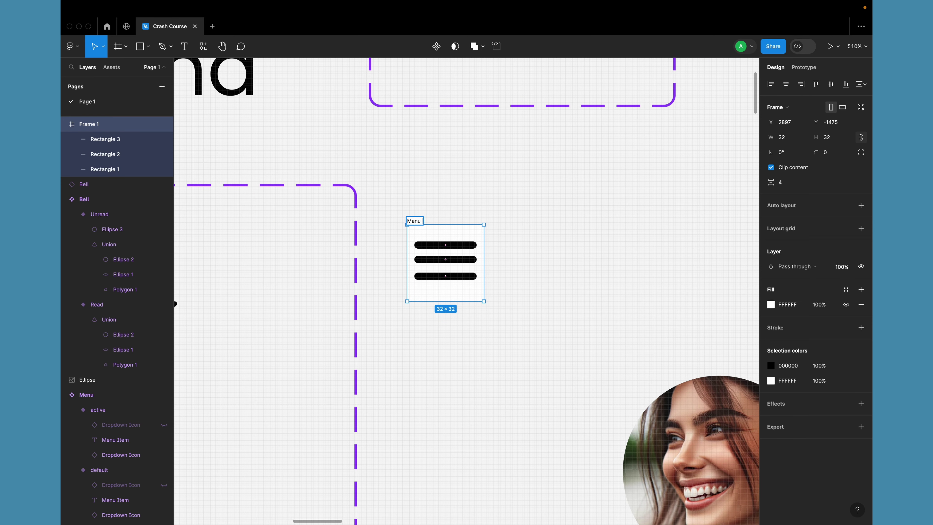
{"action": "type", "text": "Manu Icon"}
{"action": "key", "text": "Return"}
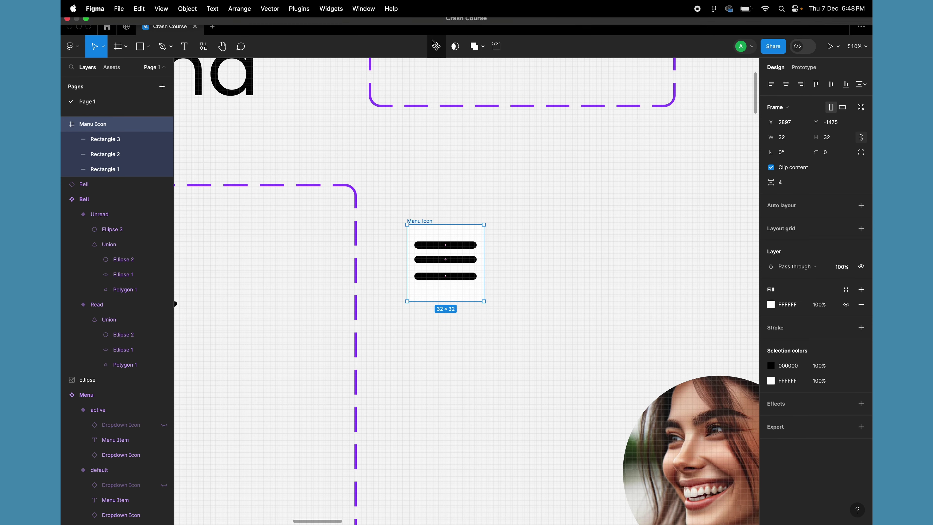
Step: Turn the Manu Icon frame into a component and hide its white fill
{"action": "left_click", "coordinate": [436, 46]}
{"action": "left_click", "coordinate": [449, 183]}
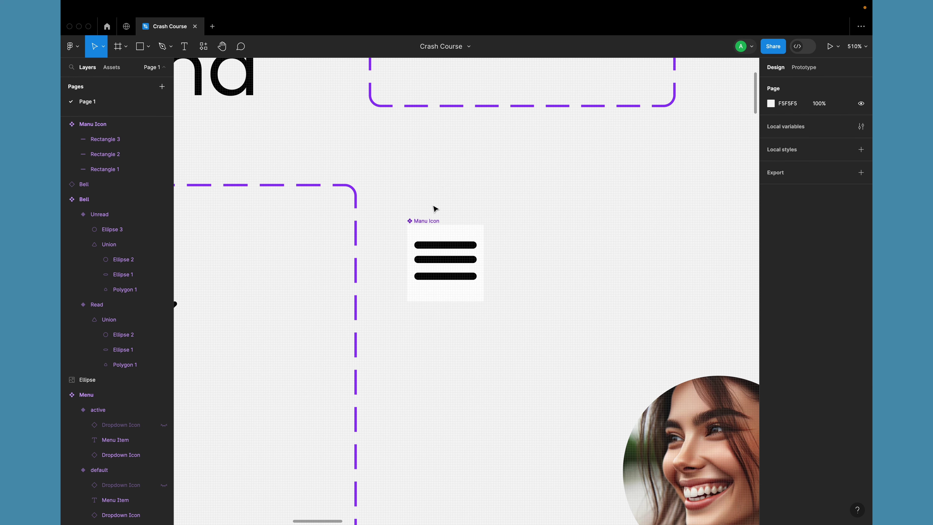
{"action": "left_click", "coordinate": [434, 221]}
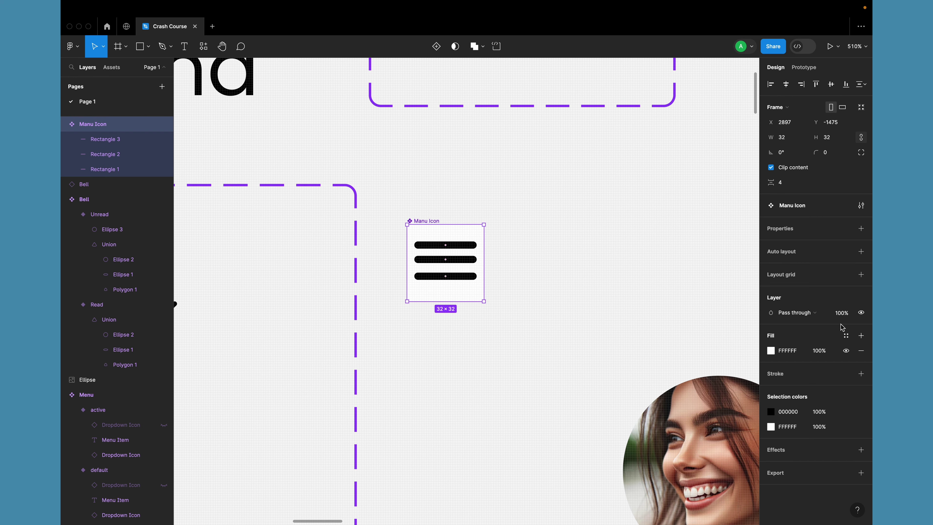
{"action": "left_click", "coordinate": [504, 202]}
{"action": "scroll", "coordinate": [507, 201], "scroll_direction": "down", "scroll_amount": 5}
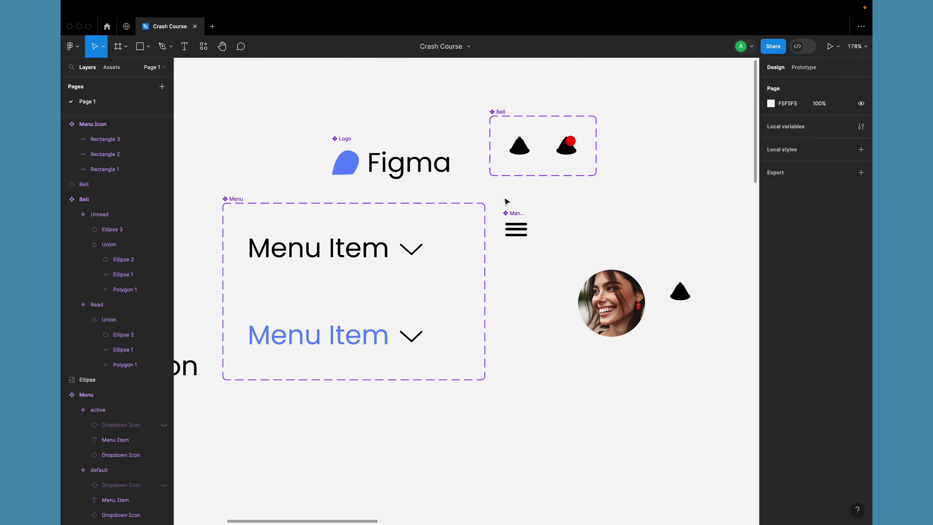
{"action": "scroll", "coordinate": [506, 201], "scroll_direction": "down", "scroll_amount": 3}
{"action": "scroll", "coordinate": [495, 289], "scroll_direction": "down", "scroll_amount": 3}
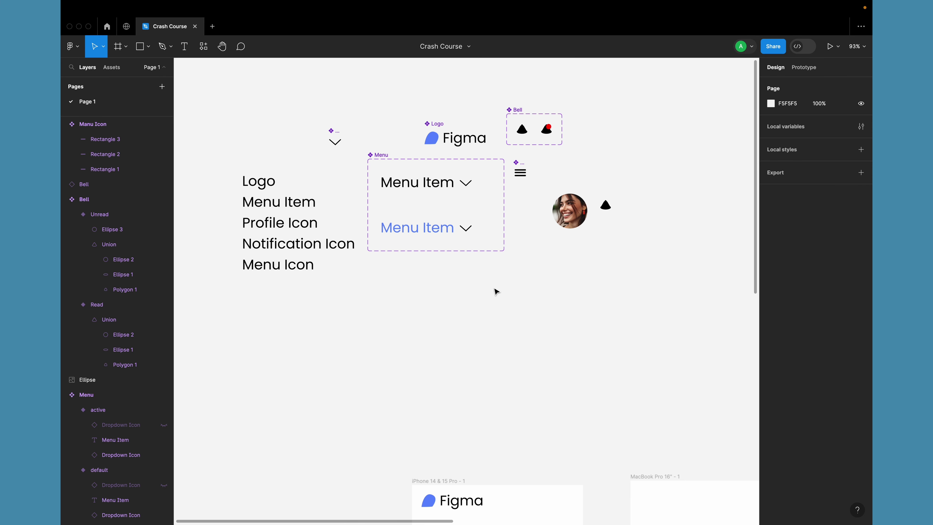
{"action": "scroll", "coordinate": [503, 297], "scroll_direction": "up", "scroll_amount": 3}
{"action": "scroll", "coordinate": [503, 297], "scroll_direction": "left", "scroll_amount": 2}
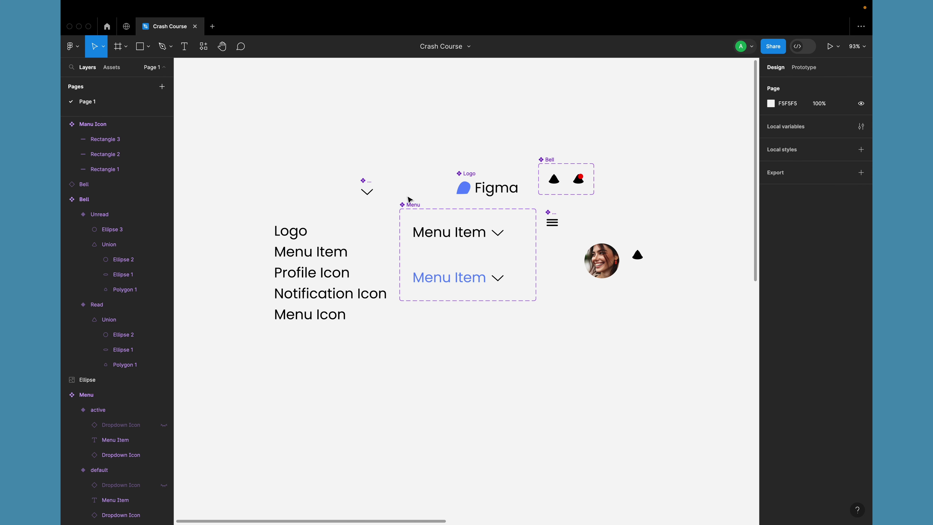
Step: Group the components together by moving Manu Icon, Dropdown Icon and Bell into a row above Logo, with Menu below
{"action": "left_click_drag", "start_coordinate": [413, 207], "coordinate": [454, 310]}
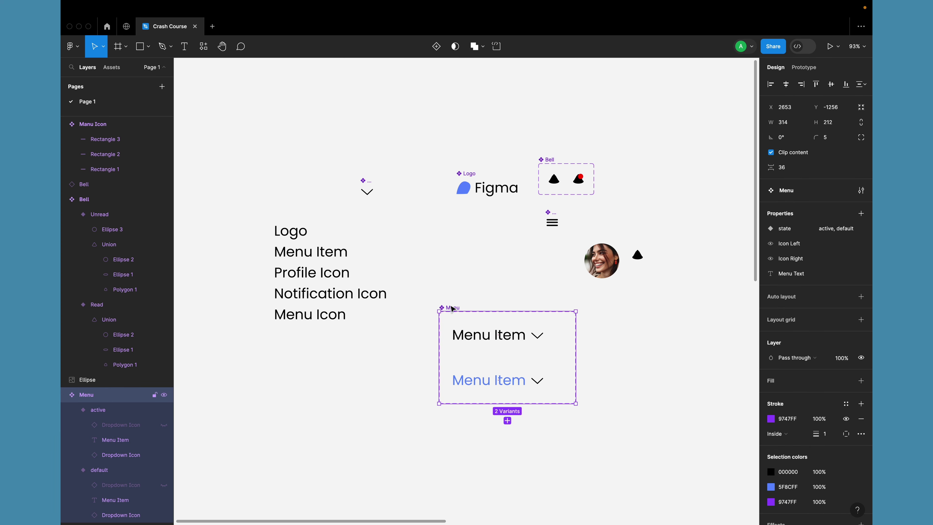
{"action": "left_click_drag", "start_coordinate": [464, 175], "coordinate": [447, 268]}
{"action": "left_click_drag", "start_coordinate": [551, 212], "coordinate": [442, 230]}
{"action": "left_click_drag", "start_coordinate": [371, 183], "coordinate": [463, 245]}
{"action": "scroll", "coordinate": [470, 229], "scroll_direction": "up", "scroll_amount": 5}
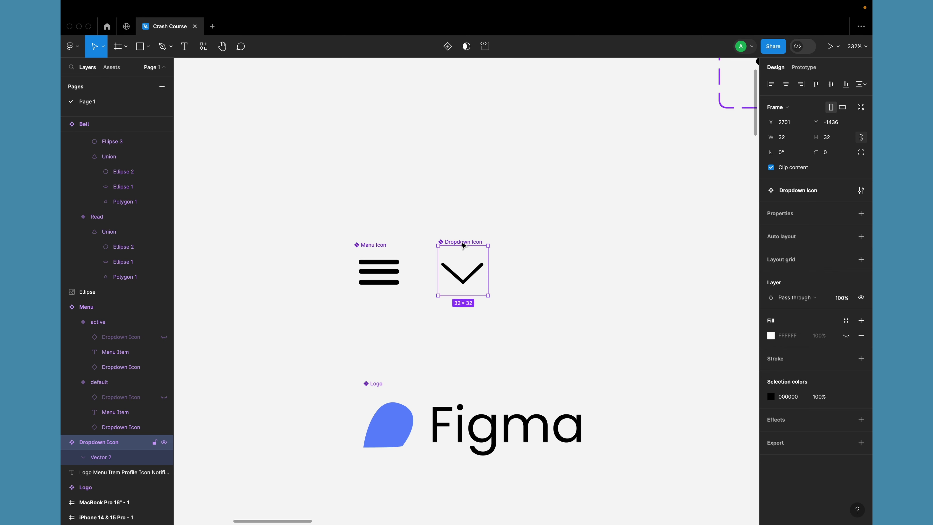
{"action": "scroll", "coordinate": [464, 246], "scroll_direction": "down", "scroll_amount": 5}
{"action": "left_click_drag", "start_coordinate": [586, 133], "coordinate": [506, 233]}
{"action": "left_click", "coordinate": [500, 200]}
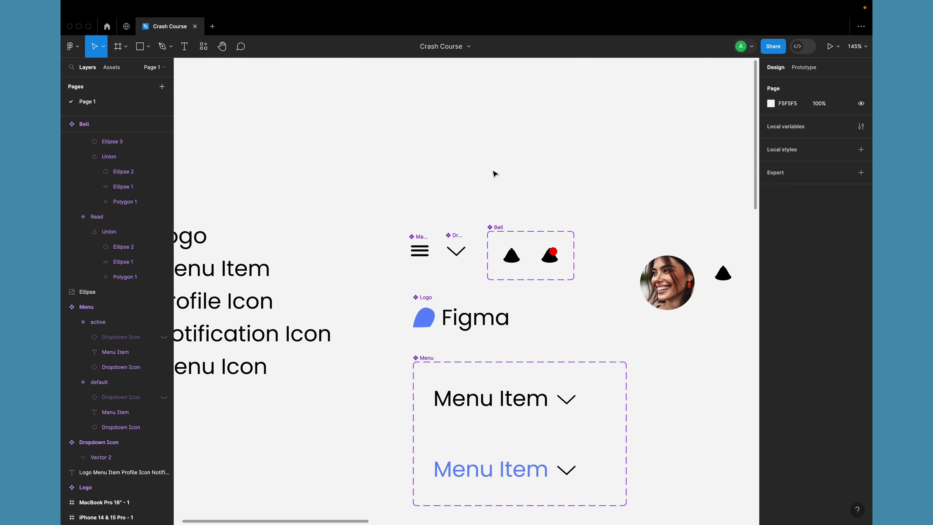
Step: Resize the circular profile picture to 65 × 65
{"action": "scroll", "coordinate": [493, 173], "scroll_direction": "down", "scroll_amount": 2}
{"action": "scroll", "coordinate": [494, 173], "scroll_direction": "right", "scroll_amount": 2}
{"action": "scroll", "coordinate": [494, 173], "scroll_direction": "down", "scroll_amount": 2}
{"action": "scroll", "coordinate": [494, 173], "scroll_direction": "right", "scroll_amount": 2}
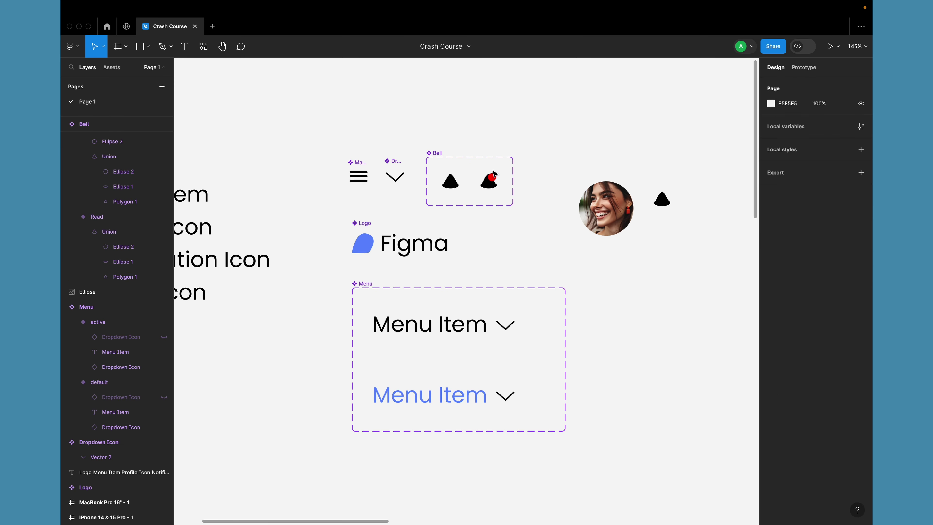
{"action": "scroll", "coordinate": [382, 213], "scroll_direction": "right", "scroll_amount": 3}
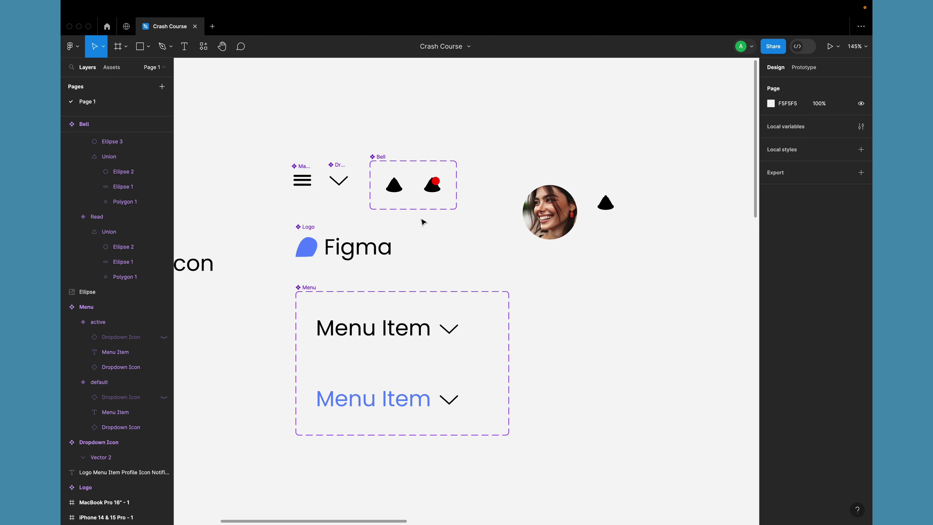
{"action": "scroll", "coordinate": [539, 258], "scroll_direction": "down", "scroll_amount": 1}
{"action": "left_click", "coordinate": [543, 203]}
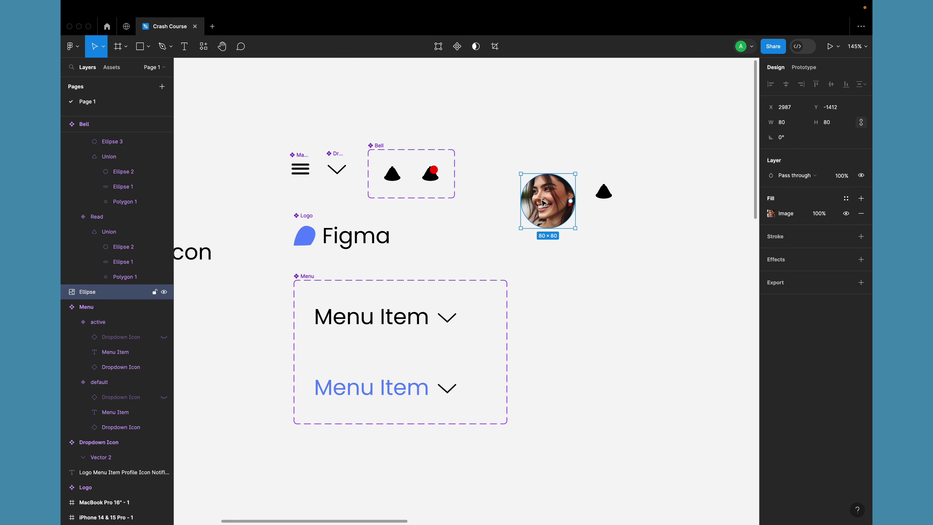
{"action": "left_click", "coordinate": [794, 125]}
{"action": "type", "text": "65"}
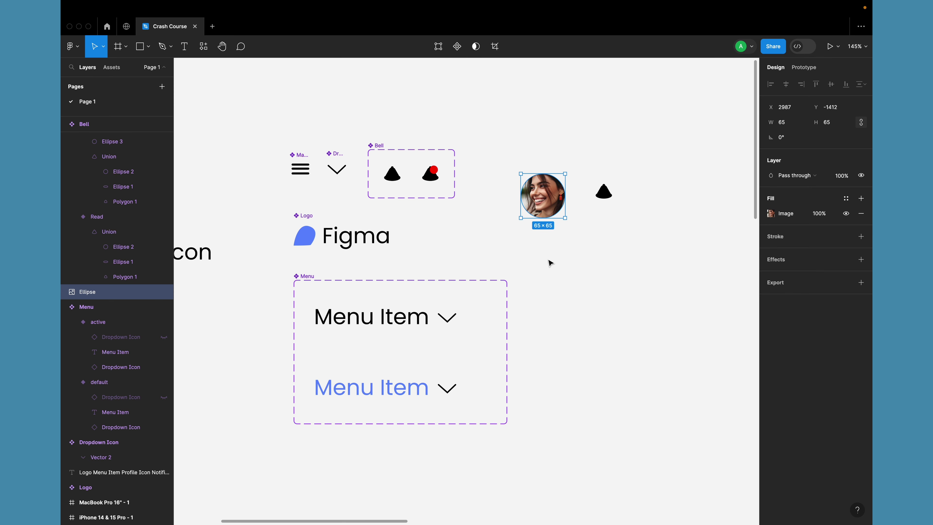
{"action": "left_click", "coordinate": [614, 252]}
Step: Compare the text list of navigation elements with the components built so far
{"action": "scroll", "coordinate": [614, 251], "scroll_direction": "down", "scroll_amount": 5}
{"action": "scroll", "coordinate": [614, 251], "scroll_direction": "up", "scroll_amount": 5}
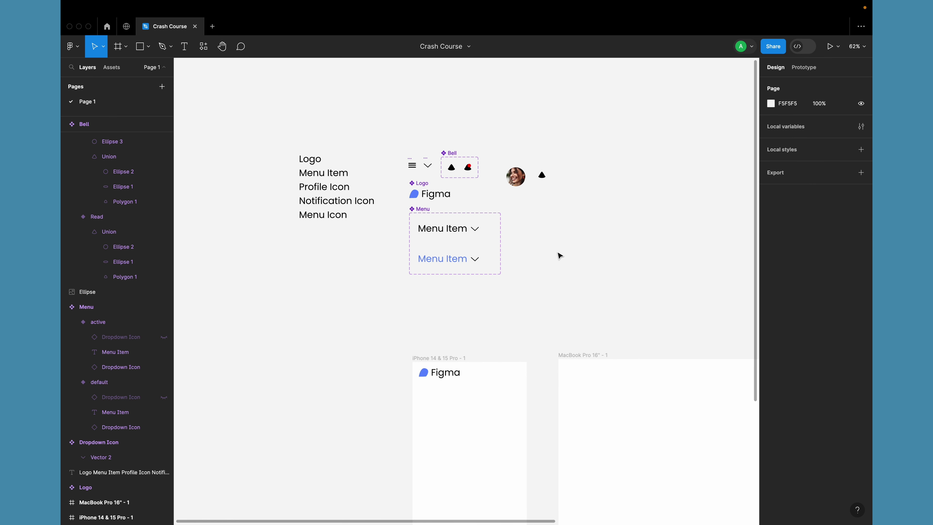
{"action": "scroll", "coordinate": [541, 258], "scroll_direction": "down", "scroll_amount": 2}
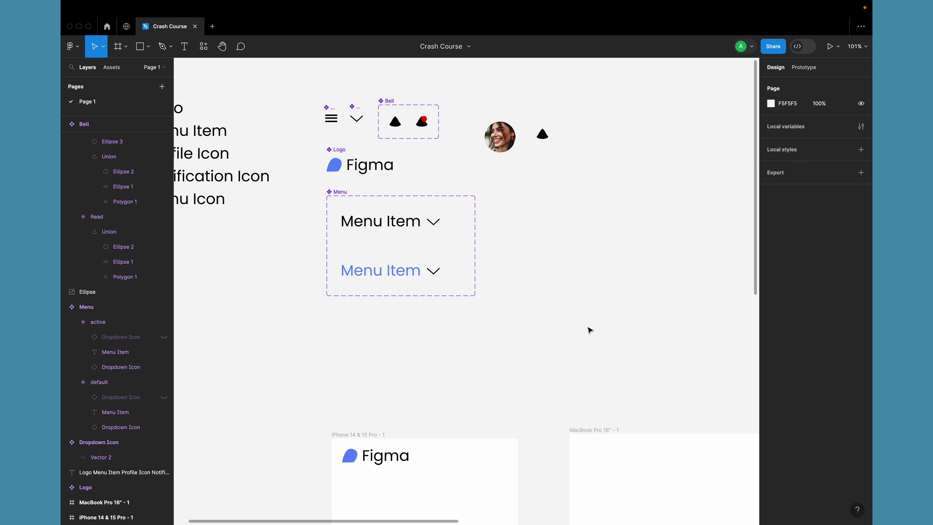
{"action": "scroll", "coordinate": [588, 327], "scroll_direction": "left", "scroll_amount": 2}
{"action": "left_click_drag", "start_coordinate": [213, 88], "coordinate": [215, 265]}
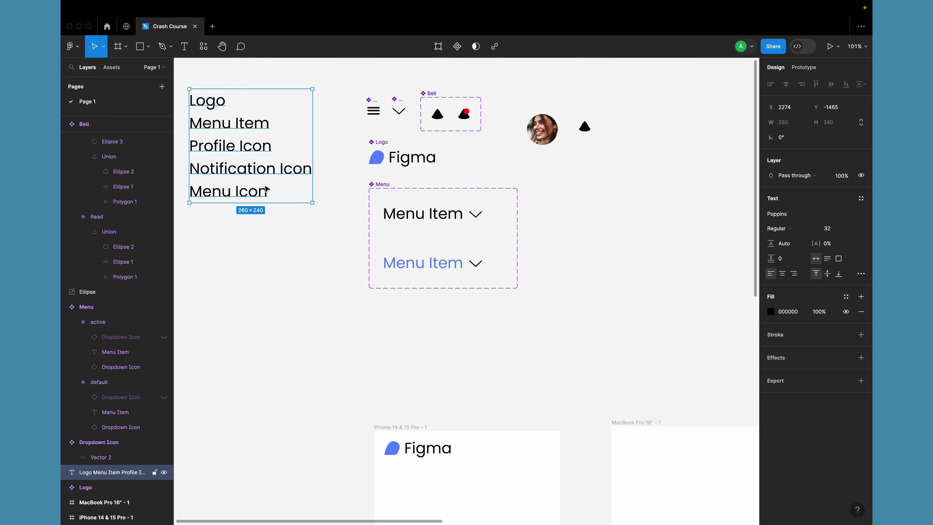
{"action": "left_click", "coordinate": [261, 282]}
{"action": "key", "text": "shift+1"}
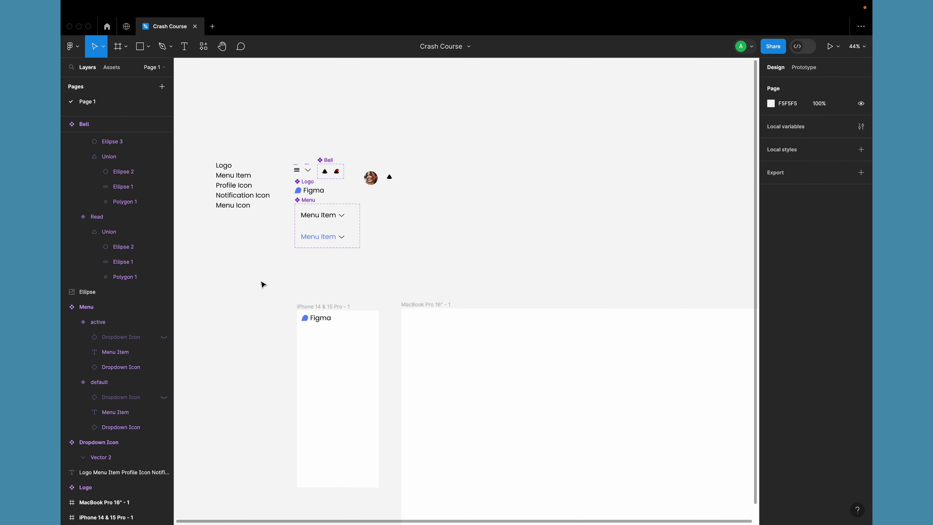
Step: Rename the iPhone 14 & 15 Pro frame as mobile and the MacBook Pro 16" frame as desktop
{"action": "left_click", "coordinate": [283, 285]}
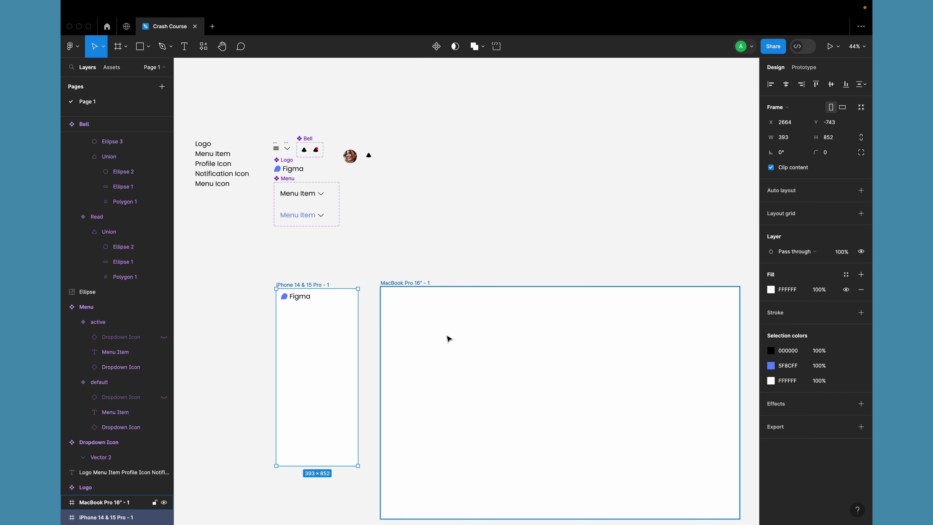
{"action": "left_click", "coordinate": [406, 284]}
{"action": "double_click", "coordinate": [314, 284]}
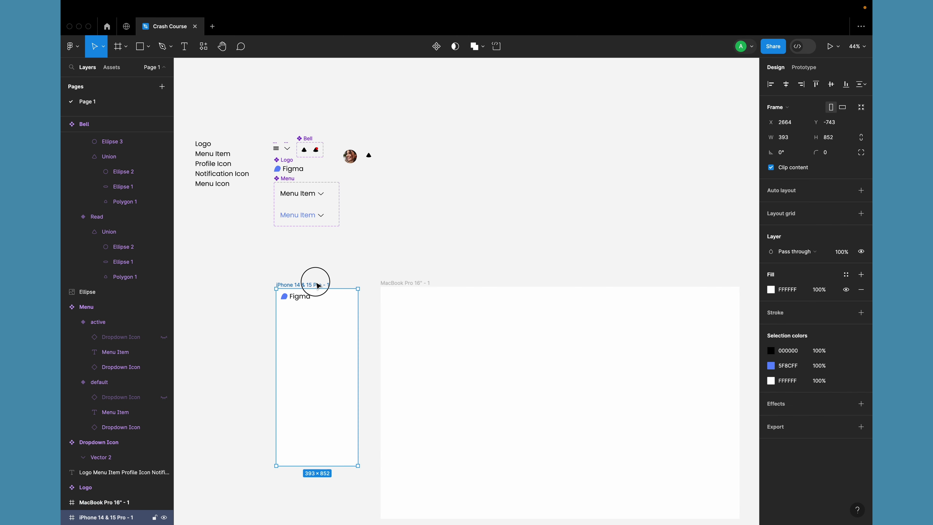
{"action": "type", "text": "mobile"}
{"action": "double_click", "coordinate": [399, 283]}
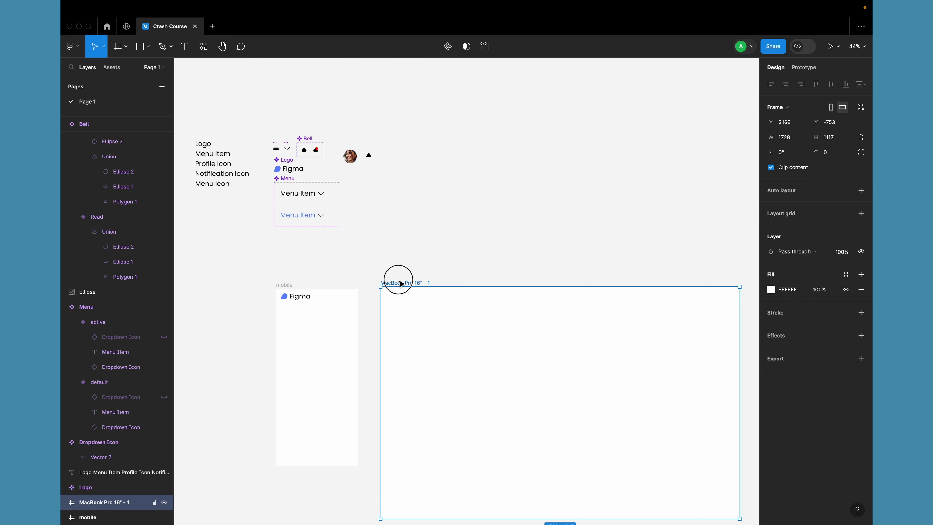
{"action": "type", "text": "desktop"}
{"action": "key", "text": "Return"}
{"action": "left_click", "coordinate": [415, 245]}
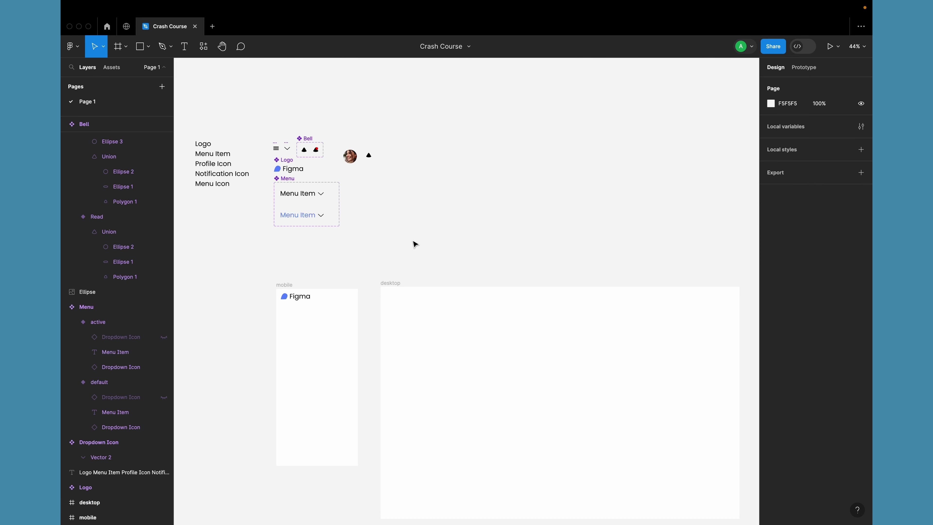
Step: Check the width of the desktop frame
{"action": "scroll", "coordinate": [315, 221], "scroll_direction": "up", "scroll_amount": 5}
{"action": "right_click", "coordinate": [313, 222]}
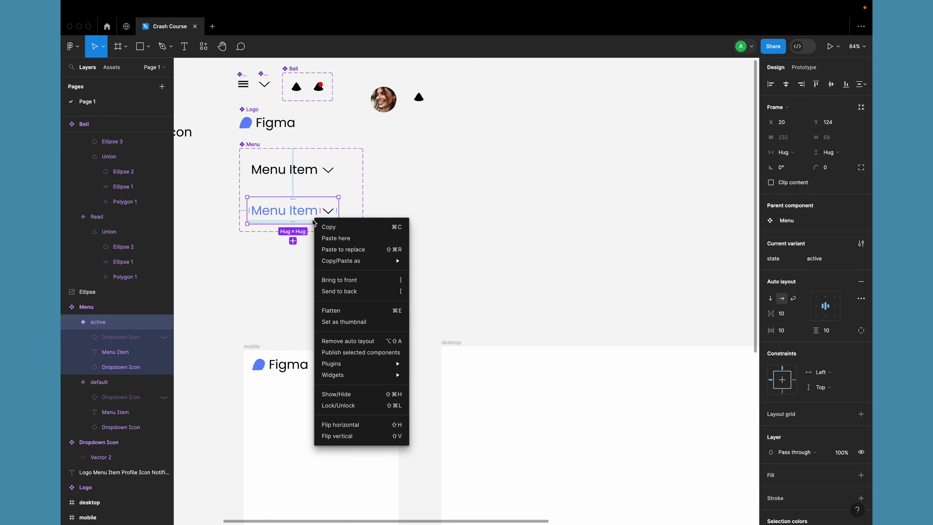
{"action": "left_click", "coordinate": [451, 190]}
{"action": "scroll", "coordinate": [452, 189], "scroll_direction": "down", "scroll_amount": 3}
{"action": "scroll", "coordinate": [452, 190], "scroll_direction": "right", "scroll_amount": 5}
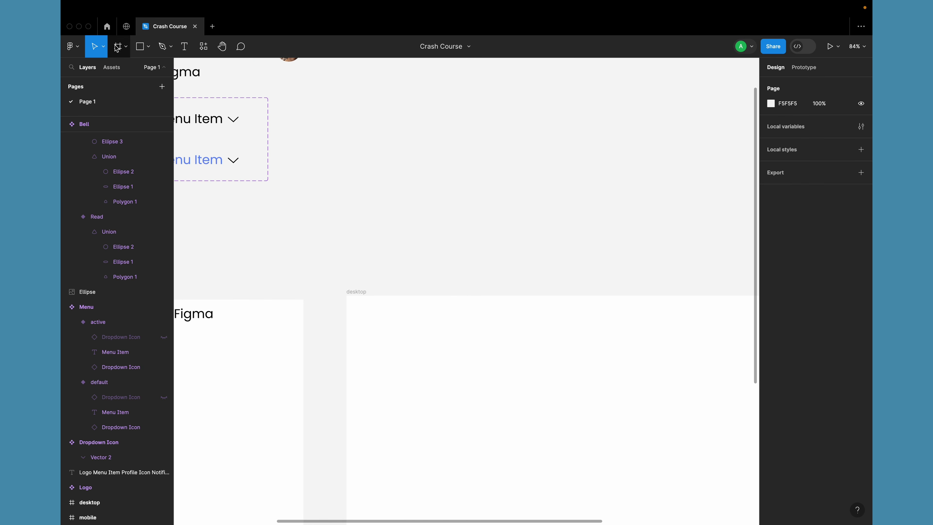
{"action": "left_click", "coordinate": [356, 291]}
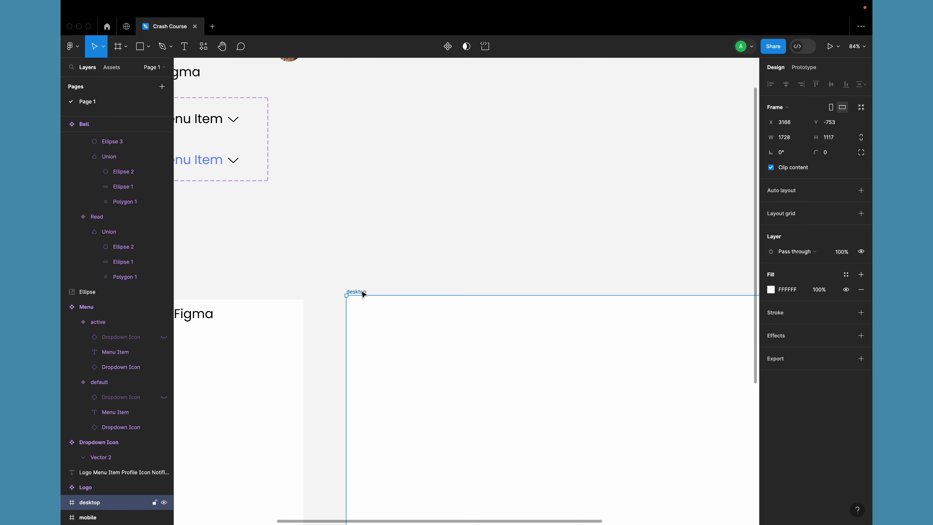
{"action": "left_click", "coordinate": [790, 139]}
{"action": "left_click", "coordinate": [481, 142]}
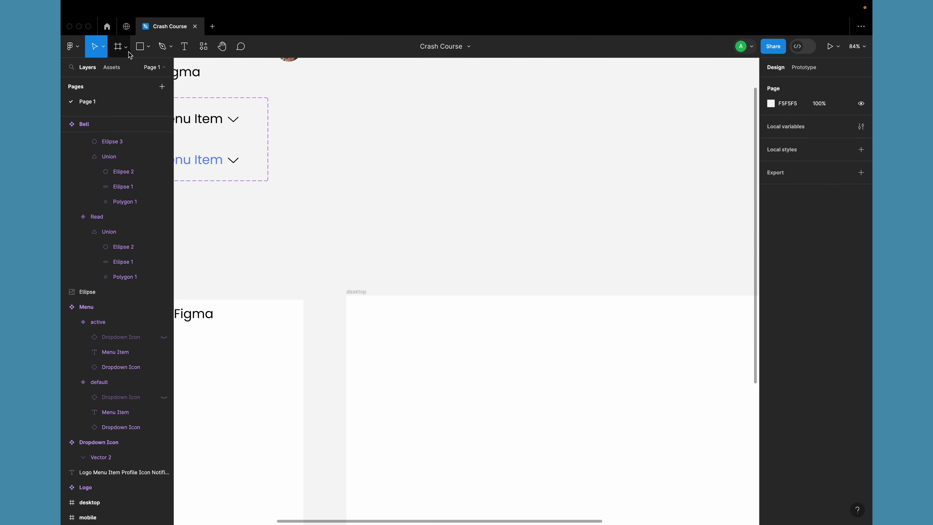
Step: Create a new frame above the desktop frame and set its width to 1728
{"action": "key", "text": "f"}
{"action": "left_click", "coordinate": [395, 139]}
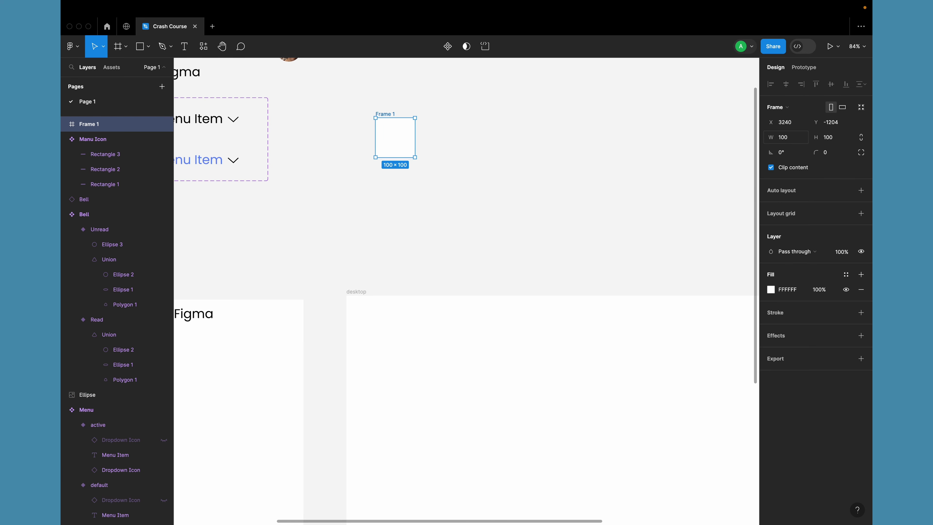
{"action": "left_click", "coordinate": [793, 139]}
{"action": "type", "text": "1728"}
{"action": "key", "text": "Return"}
Step: Rename the new wide frame as Navbar and set its height to 120
{"action": "key", "text": "shift+1"}
{"action": "right_click", "coordinate": [352, 220]}
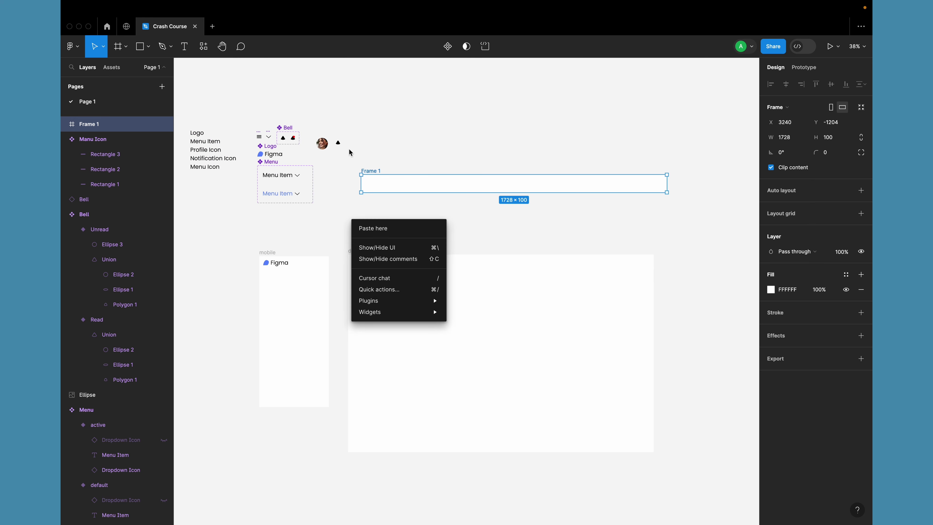
{"action": "double_click", "coordinate": [369, 170]}
{"action": "type", "text": "Navbar"}
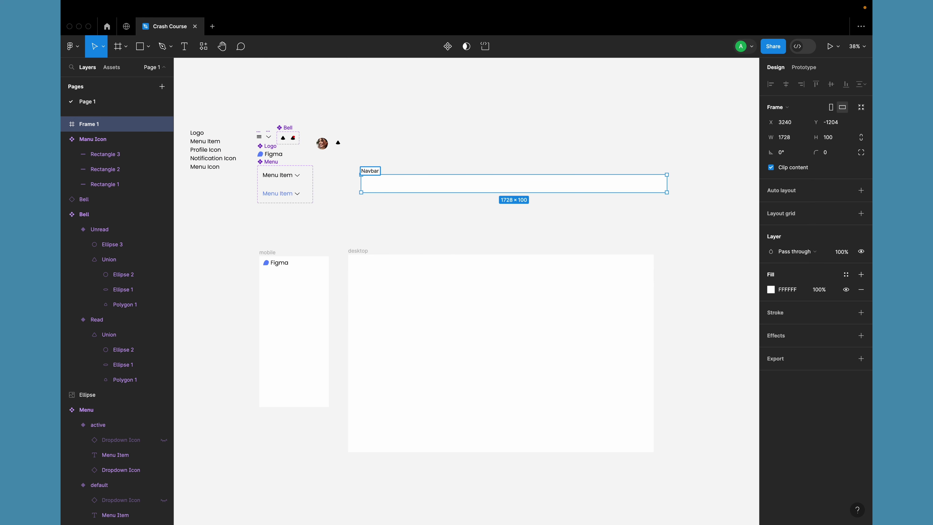
{"action": "key", "text": "Return"}
{"action": "left_click", "coordinate": [840, 140]}
{"action": "key", "text": "super+a"}
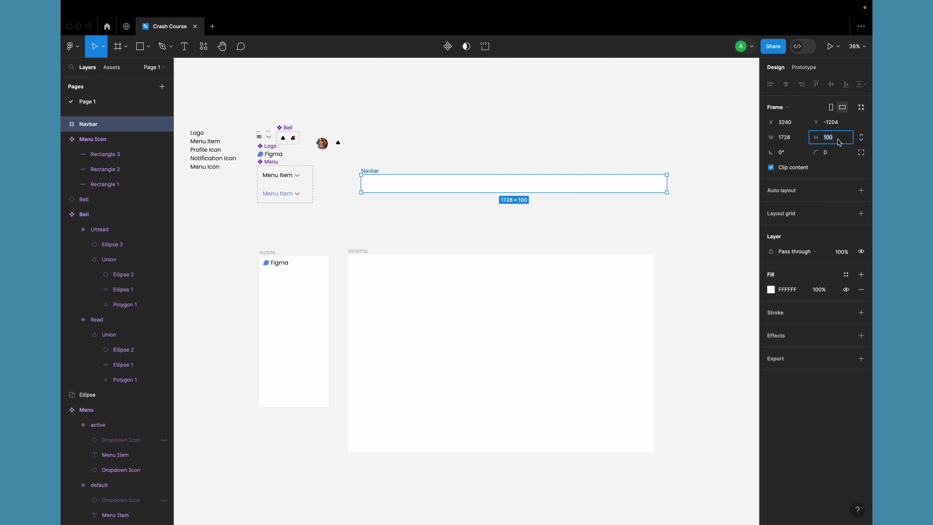
{"action": "type", "text": "1"}
{"action": "key", "text": "Return"}
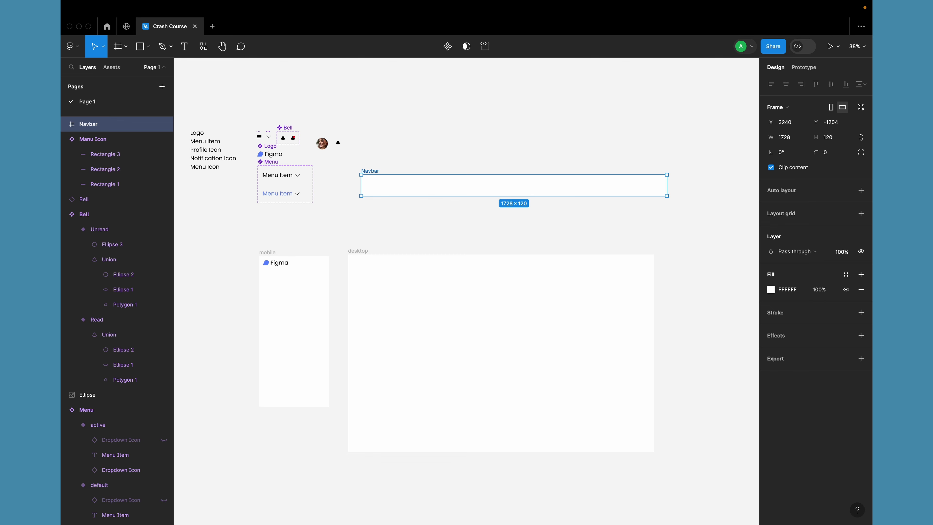
Step: Add auto layout to the Navbar frame, with fixed width and fixed height
{"action": "left_click", "coordinate": [861, 190]}
{"action": "left_click", "coordinate": [798, 153]}
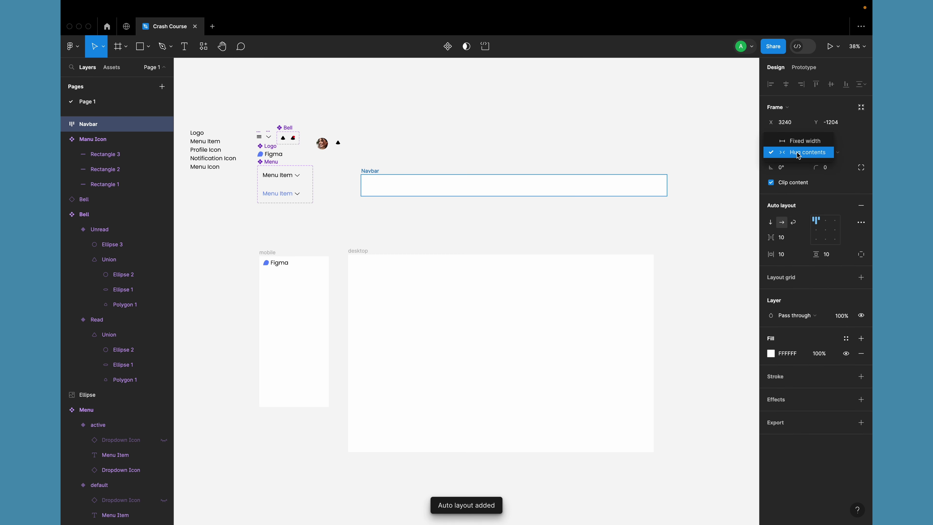
{"action": "left_click", "coordinate": [801, 140]}
{"action": "left_click", "coordinate": [839, 153]}
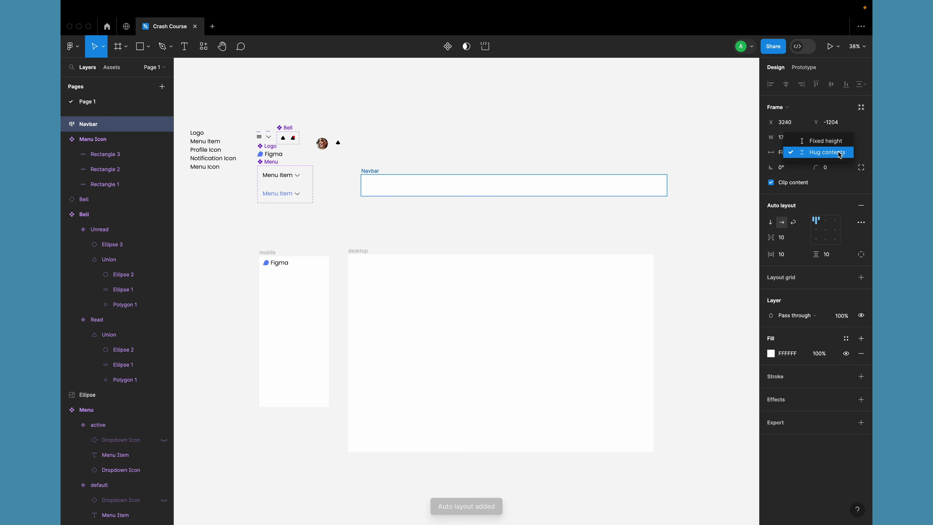
{"action": "left_click", "coordinate": [831, 141]}
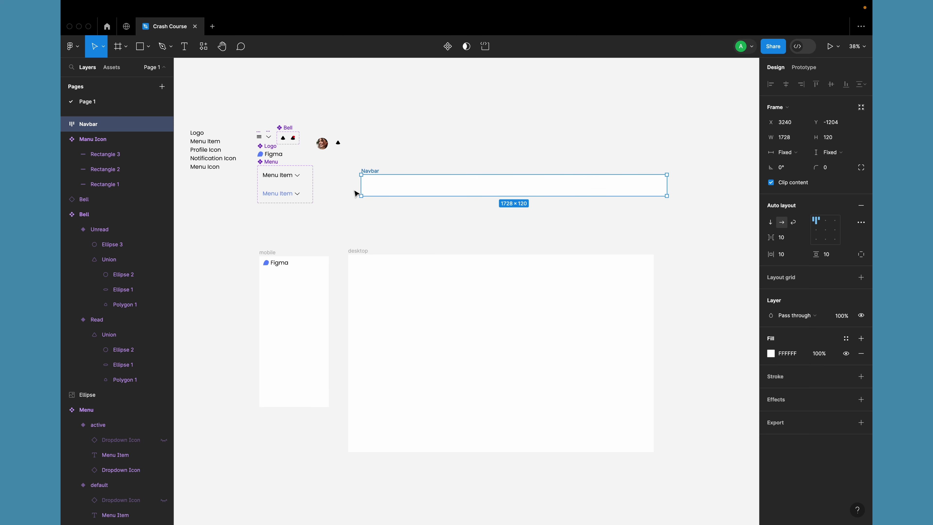
Step: Line up the Navbar's left edge with the desktop frame and align its auto layout contents to the left and vertically centred
{"action": "left_click_drag", "start_coordinate": [372, 171], "coordinate": [359, 178]}
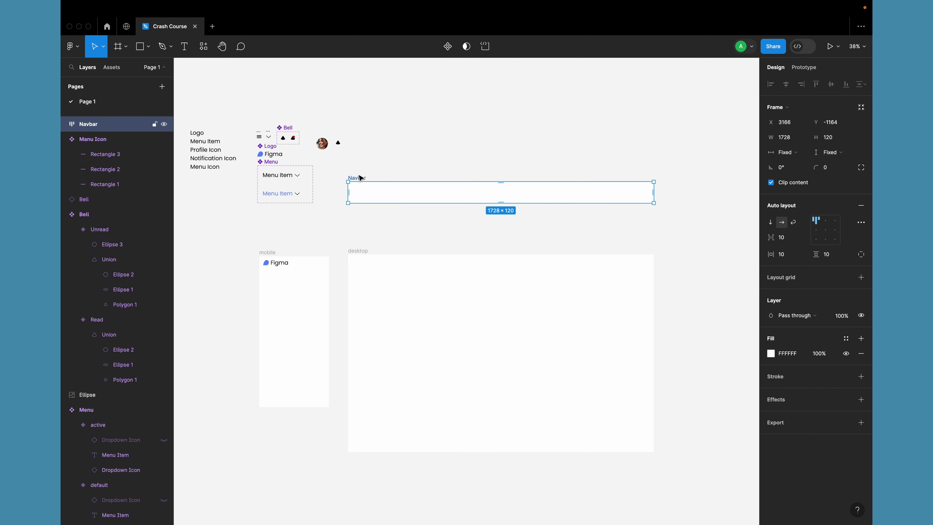
{"action": "left_click", "coordinate": [818, 233]}
Step: Place a copy of the Logo component and one of the default Menu Item variant side by side in the Navbar
{"action": "scroll", "coordinate": [298, 143], "scroll_direction": "up", "scroll_amount": 5}
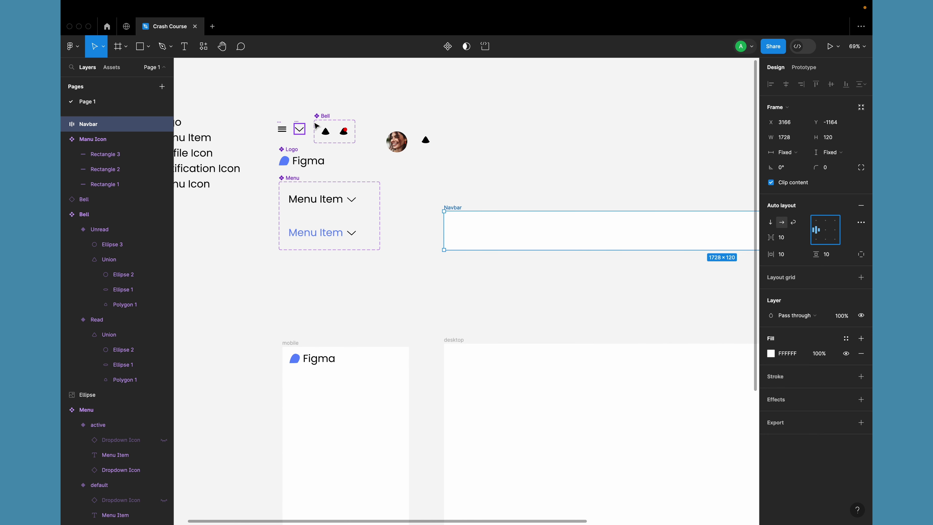
{"action": "scroll", "coordinate": [404, 266], "scroll_direction": "right", "scroll_amount": 2}
{"action": "scroll", "coordinate": [404, 267], "scroll_direction": "down", "scroll_amount": 1}
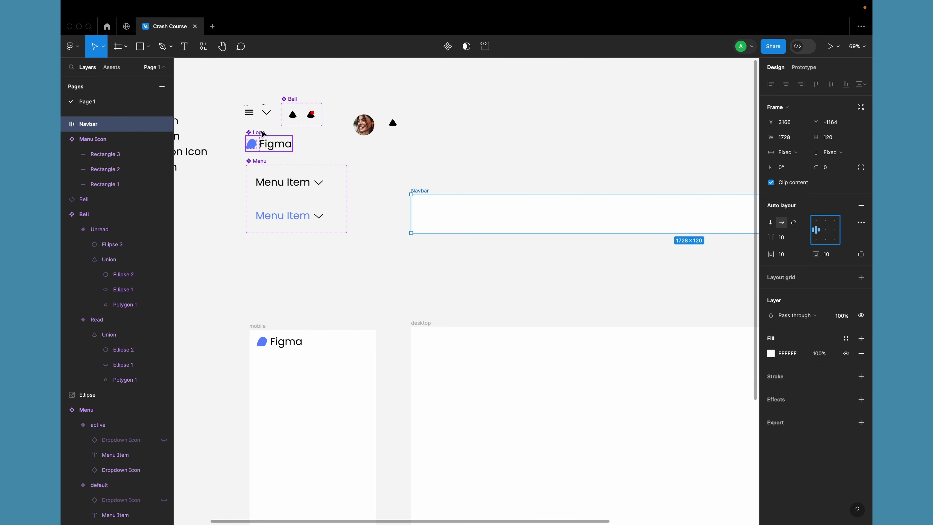
{"action": "key", "text": "alt"}
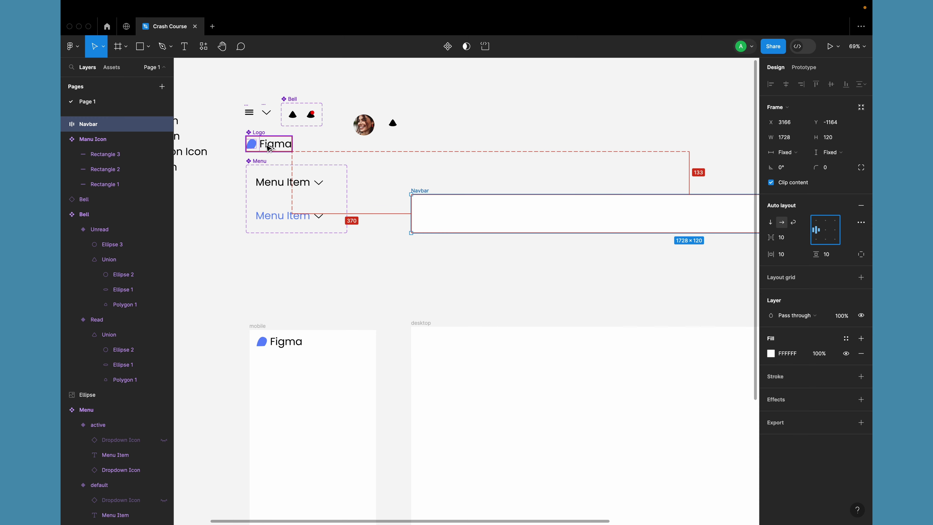
{"action": "left_click_drag", "start_coordinate": [269, 147], "coordinate": [477, 214]}
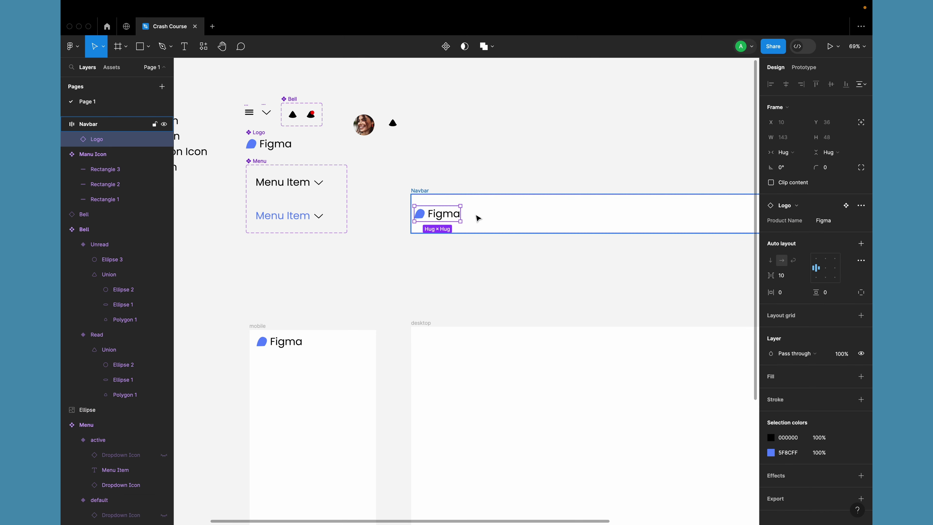
{"action": "key", "text": "alt"}
{"action": "left_click_drag", "start_coordinate": [287, 183], "coordinate": [524, 213]}
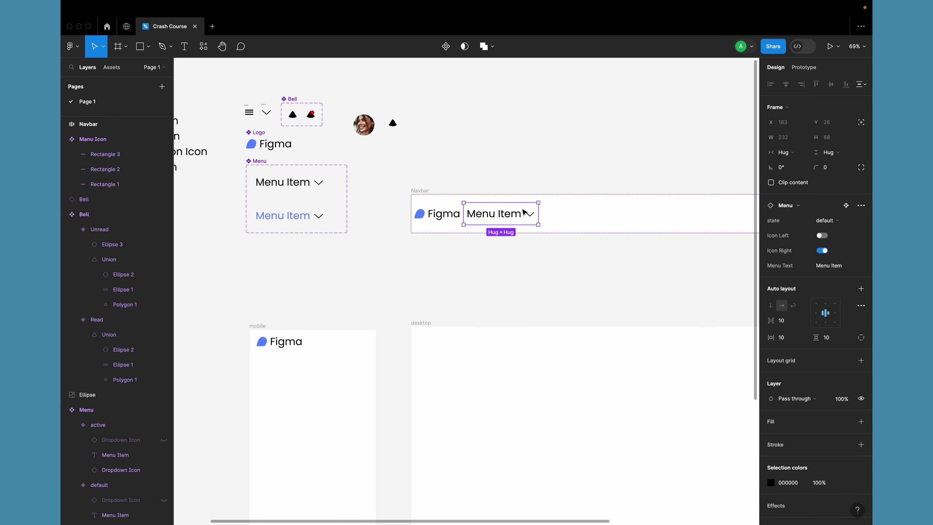
Step: Turn the circular profile photo into a component
{"action": "left_click", "coordinate": [363, 129]}
{"action": "scroll", "coordinate": [363, 129], "scroll_direction": "down", "scroll_amount": 1}
{"action": "scroll", "coordinate": [362, 128], "scroll_direction": "right", "scroll_amount": 1}
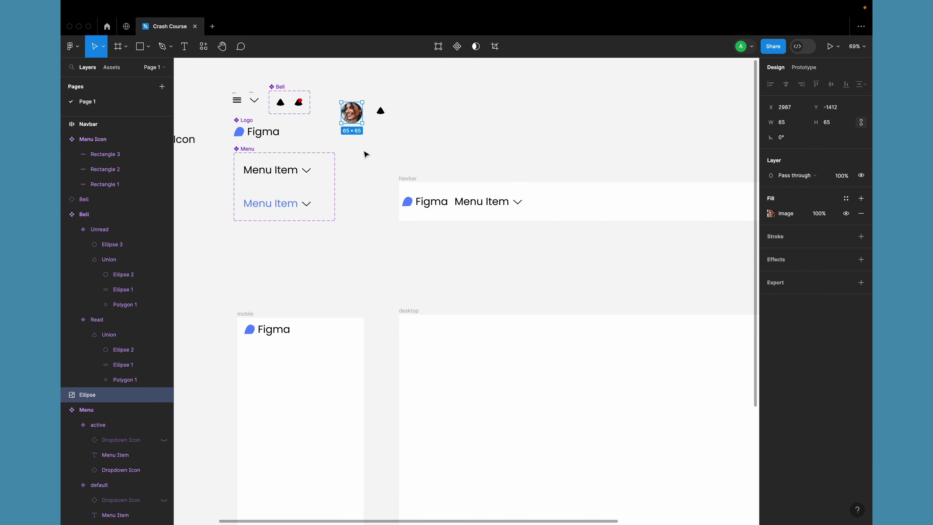
{"action": "scroll", "coordinate": [365, 153], "scroll_direction": "up", "scroll_amount": 2}
{"action": "scroll", "coordinate": [365, 154], "scroll_direction": "left", "scroll_amount": 2}
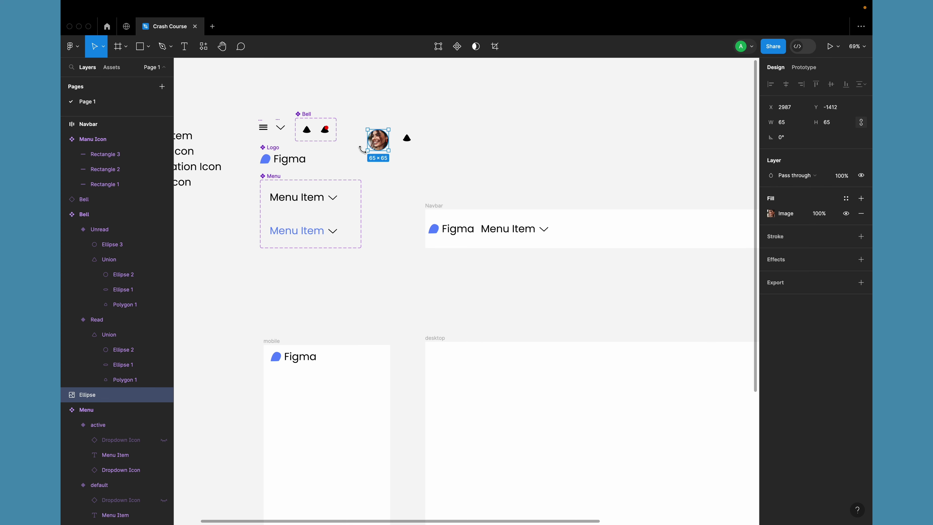
{"action": "left_click", "coordinate": [457, 54]}
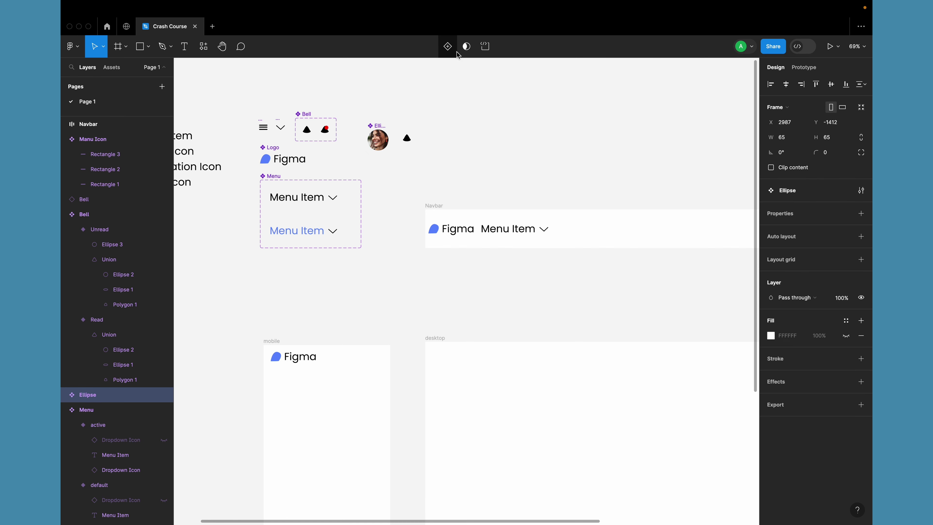
Step: Rename the profile photo component as Profile Icon
{"action": "double_click", "coordinate": [381, 126]}
{"action": "type", "text": "P"}
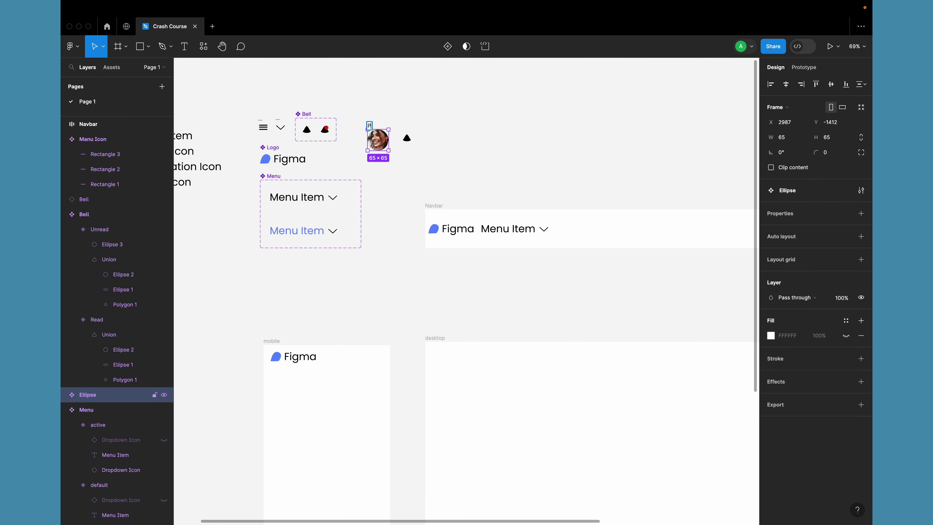
{"action": "type", "text": "rofi"}
{"action": "type", "text": "le Icon"}
{"action": "key", "text": "Return"}
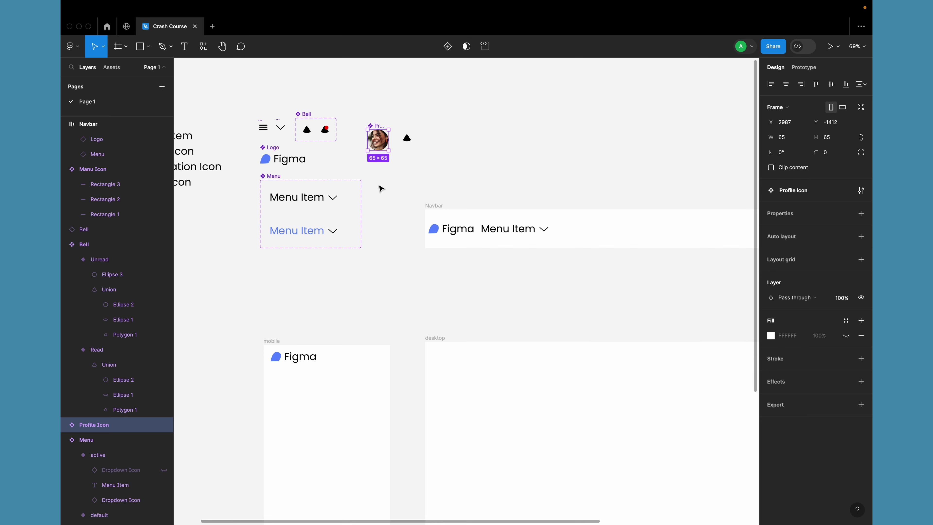
Step: Place a copy of the Profile Icon component in the Navbar, directly after the Menu Item
{"action": "scroll", "coordinate": [380, 188], "scroll_direction": "down", "scroll_amount": 3}
{"action": "scroll", "coordinate": [381, 187], "scroll_direction": "right", "scroll_amount": 3}
{"action": "scroll", "coordinate": [346, 179], "scroll_direction": "down", "scroll_amount": 5}
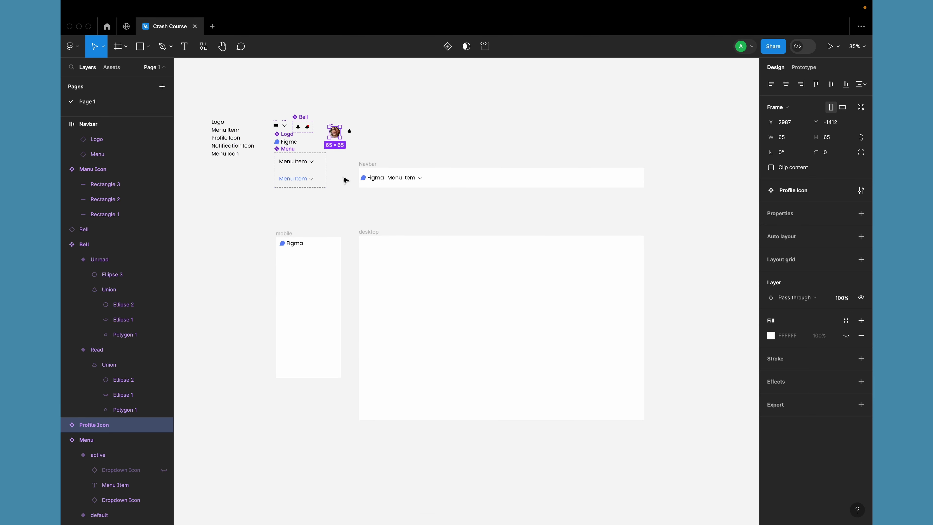
{"action": "left_click", "coordinate": [346, 179]}
{"action": "left_click_drag", "start_coordinate": [336, 136], "coordinate": [485, 179]}
{"action": "left_click", "coordinate": [443, 114]}
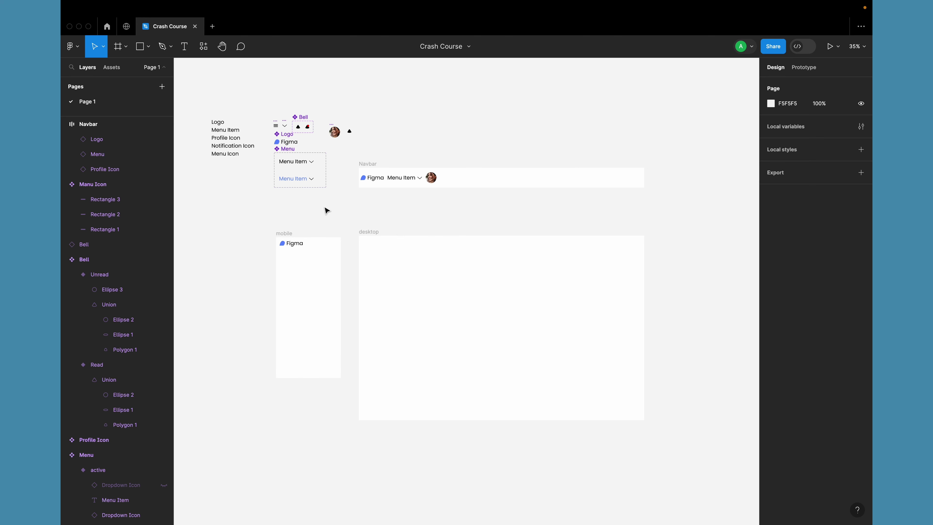
Step: Move the loose Bell instance into the Navbar, directly after the profile photo
{"action": "scroll", "coordinate": [351, 130], "scroll_direction": "up", "scroll_amount": 1}
{"action": "scroll", "coordinate": [351, 130], "scroll_direction": "up", "scroll_amount": 5}
{"action": "left_click", "coordinate": [355, 145]}
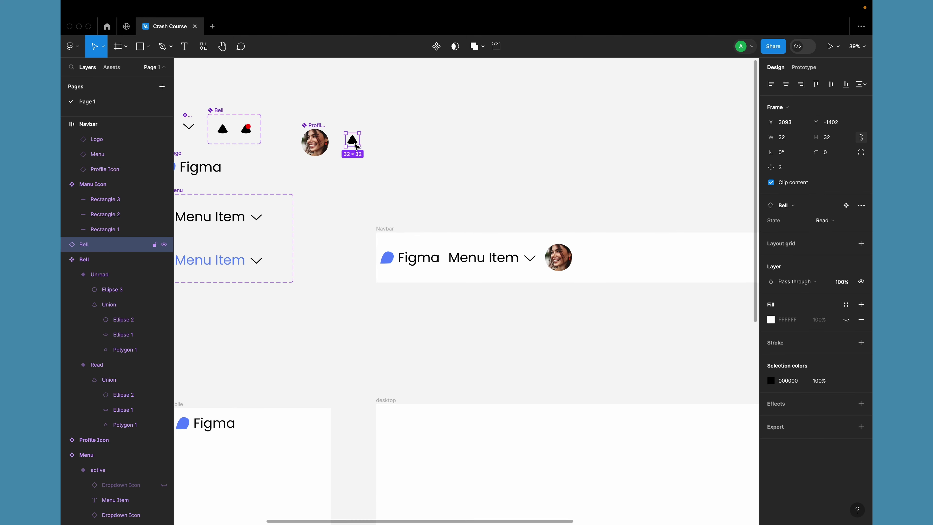
{"action": "left_click_drag", "start_coordinate": [355, 144], "coordinate": [622, 263]}
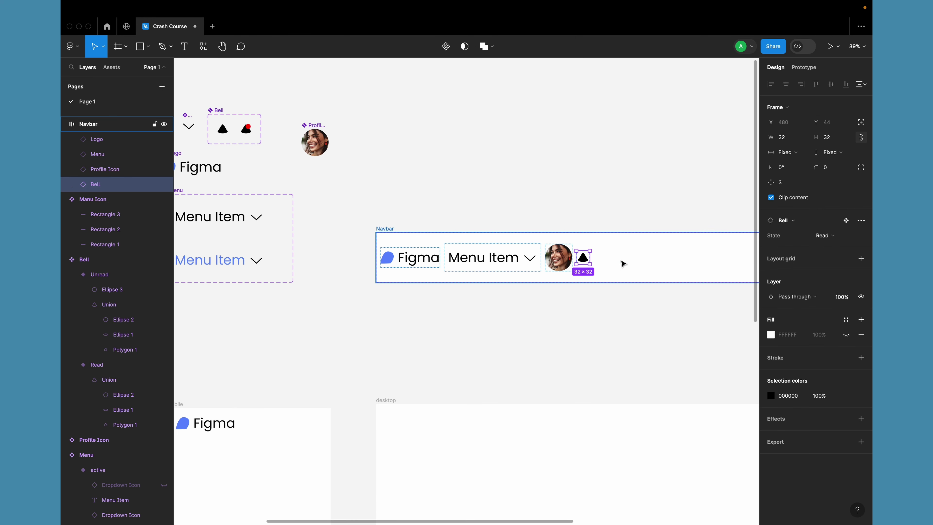
{"action": "left_click", "coordinate": [592, 211]}
Step: Examine the assembled Navbar with its frame and auto layout settings, and the logo in the mobile frame
{"action": "scroll", "coordinate": [595, 209], "scroll_direction": "down", "scroll_amount": 3}
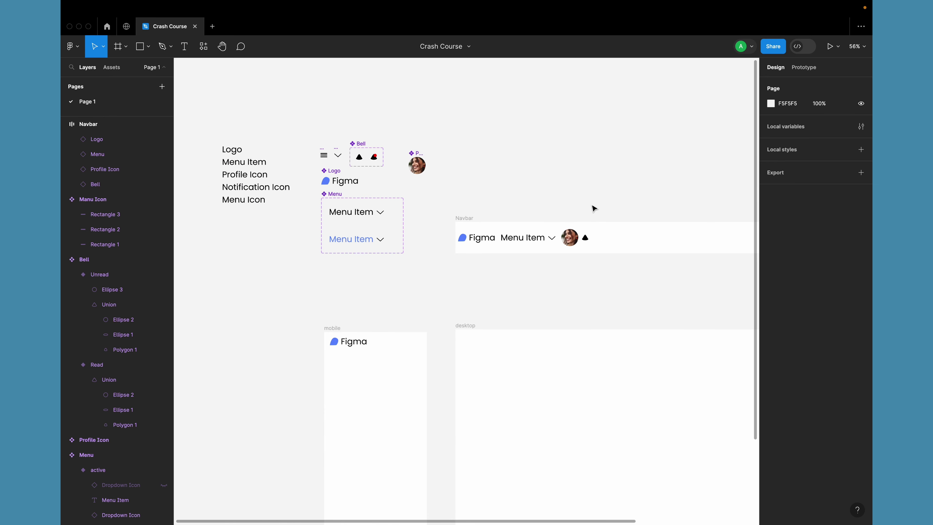
{"action": "scroll", "coordinate": [594, 209], "scroll_direction": "right", "scroll_amount": 2}
{"action": "left_click", "coordinate": [306, 149]}
{"action": "mouse_move", "coordinate": [306, 149]}
{"action": "left_mouse_down"}
{"action": "mouse_move", "coordinate": [569, 140]}
{"action": "mouse_move", "coordinate": [674, 235]}
{"action": "mouse_move", "coordinate": [638, 200]}
{"action": "mouse_move", "coordinate": [339, 119]}
{"action": "mouse_move", "coordinate": [307, 149]}
{"action": "left_mouse_up"}
{"action": "left_click", "coordinate": [423, 149]}
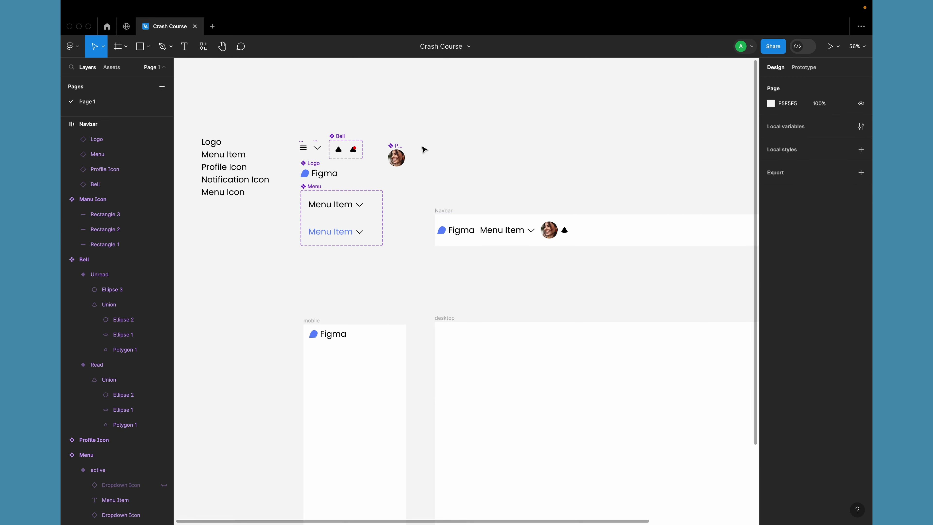
{"action": "scroll", "coordinate": [494, 231], "scroll_direction": "right", "scroll_amount": 2}
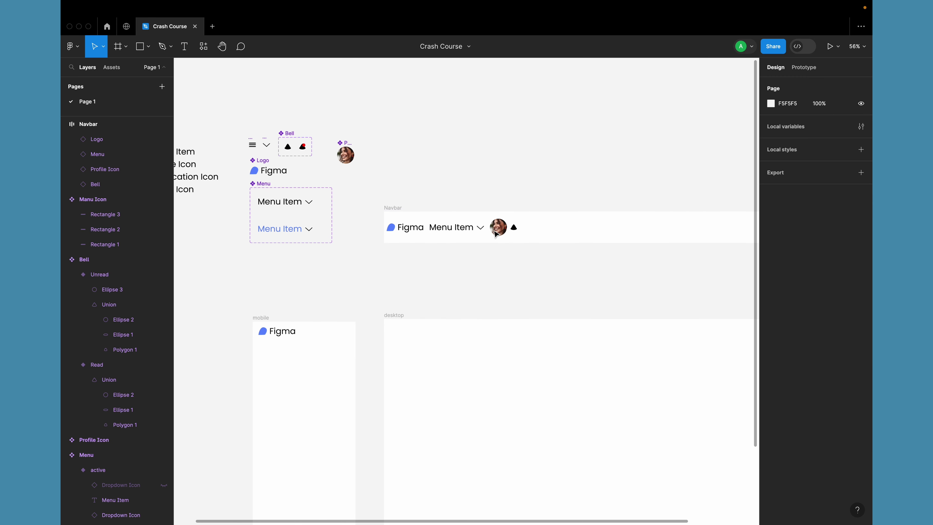
{"action": "scroll", "coordinate": [495, 234], "scroll_direction": "right", "scroll_amount": 3}
{"action": "scroll", "coordinate": [411, 209], "scroll_direction": "up", "scroll_amount": 5}
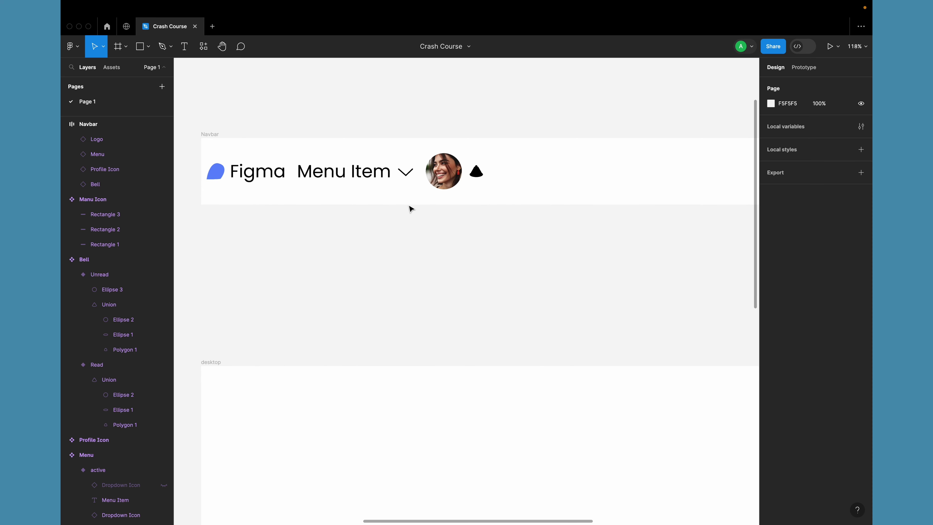
{"action": "scroll", "coordinate": [411, 208], "scroll_direction": "down", "scroll_amount": 4}
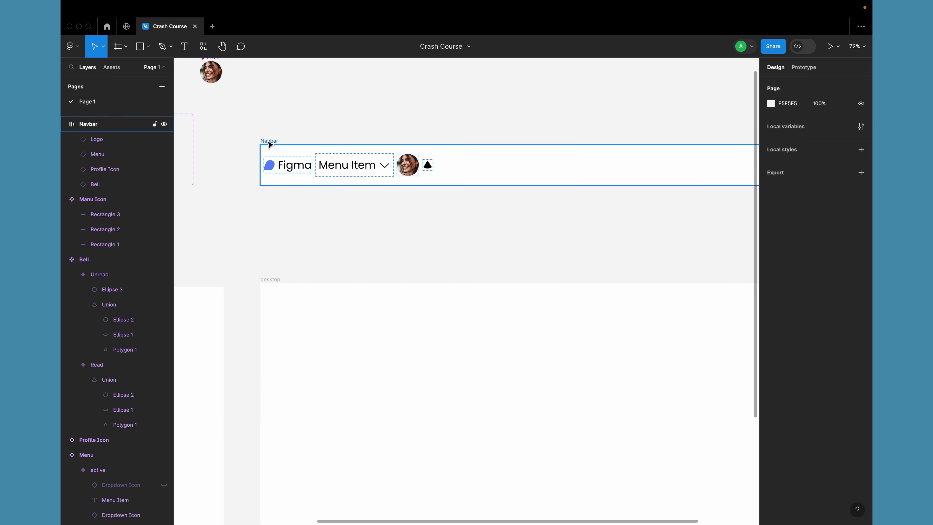
{"action": "scroll", "coordinate": [317, 206], "scroll_direction": "down", "scroll_amount": 3}
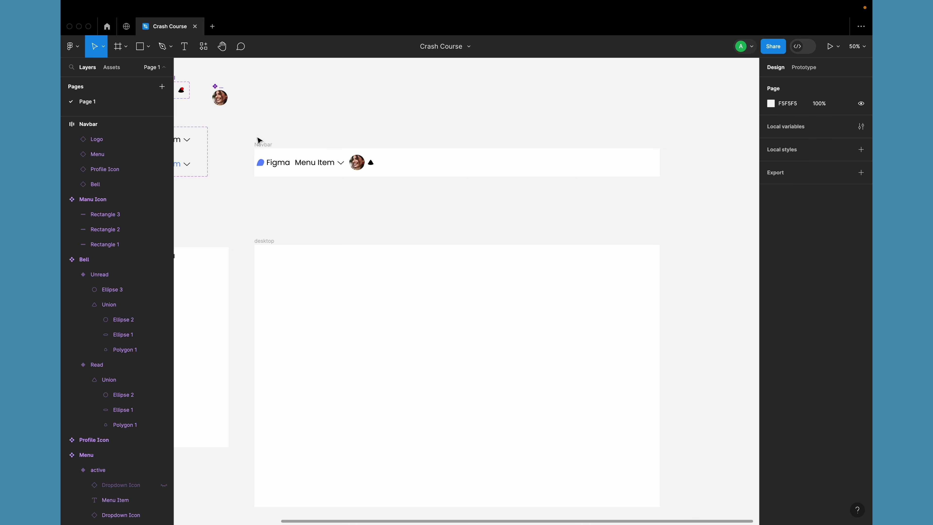
{"action": "left_click", "coordinate": [262, 144]}
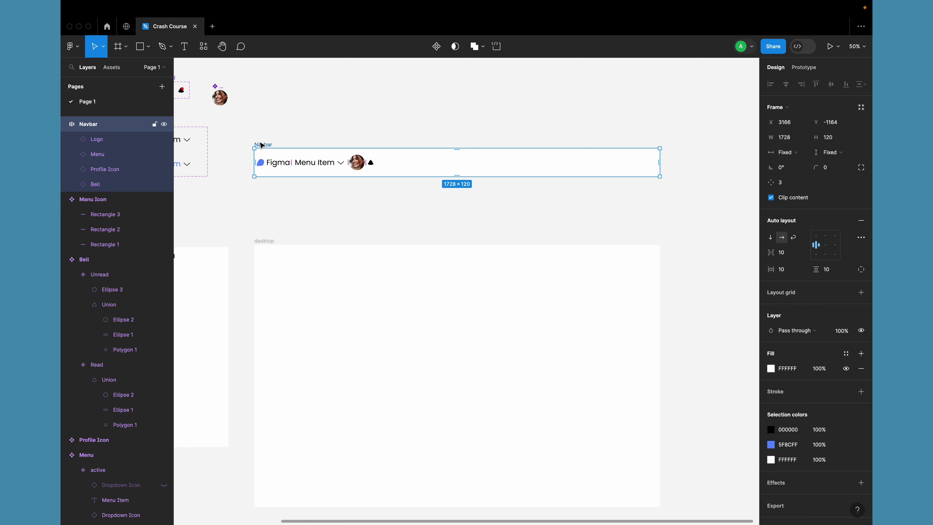
{"action": "left_click", "coordinate": [438, 215]}
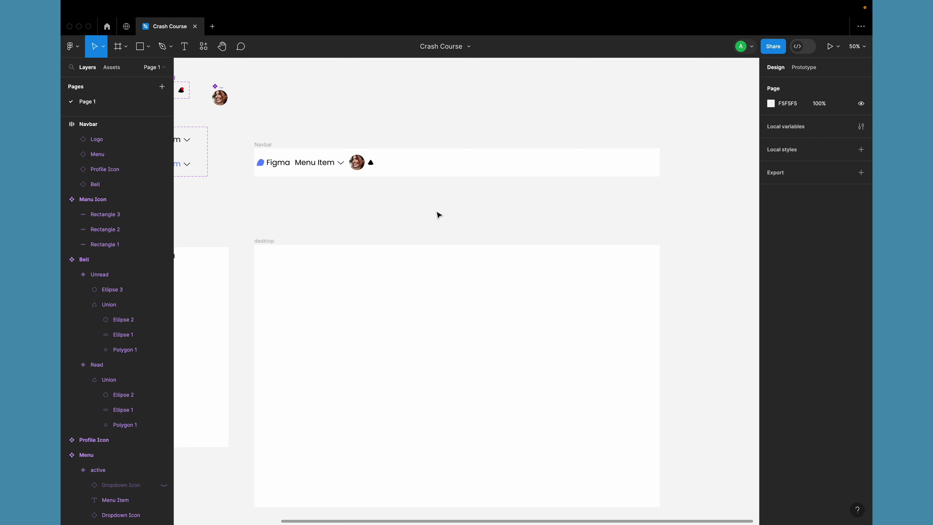
{"action": "scroll", "coordinate": [439, 214], "scroll_direction": "left", "scroll_amount": 3}
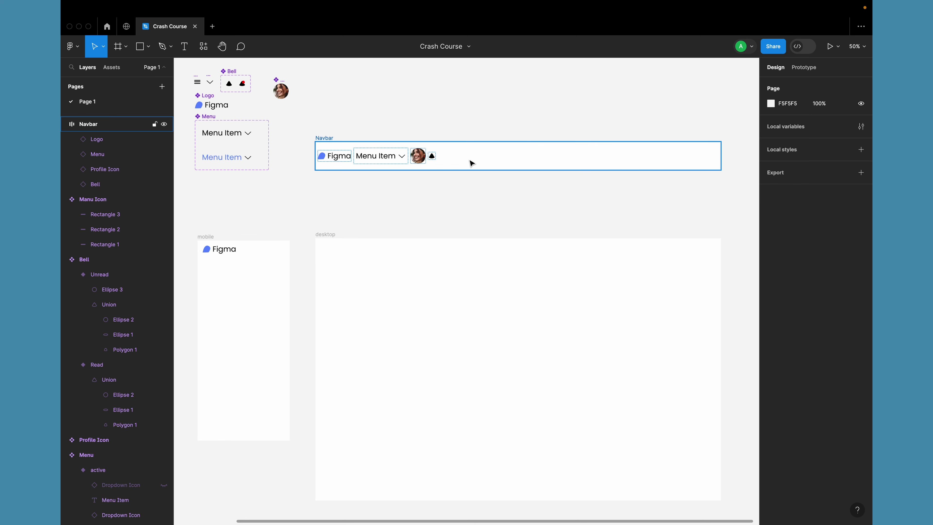
{"action": "left_click", "coordinate": [452, 206]}
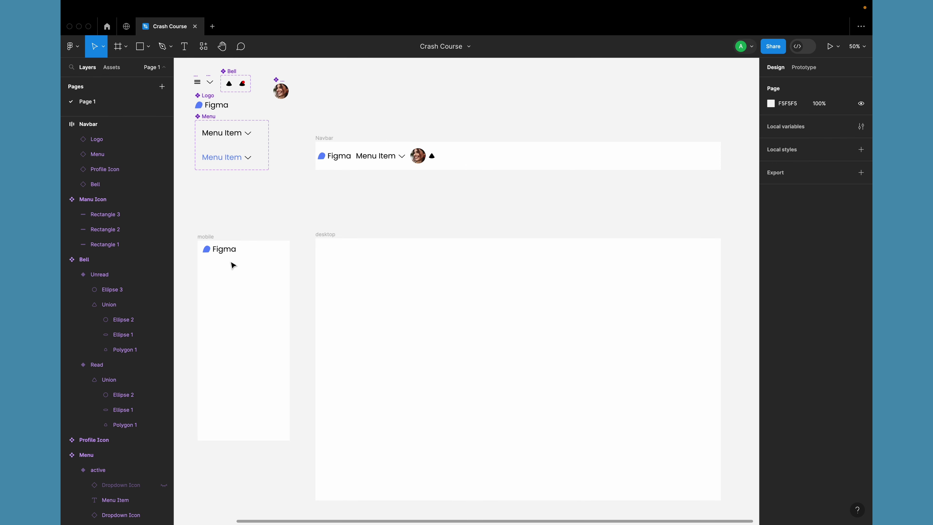
{"action": "left_click", "coordinate": [228, 250]}
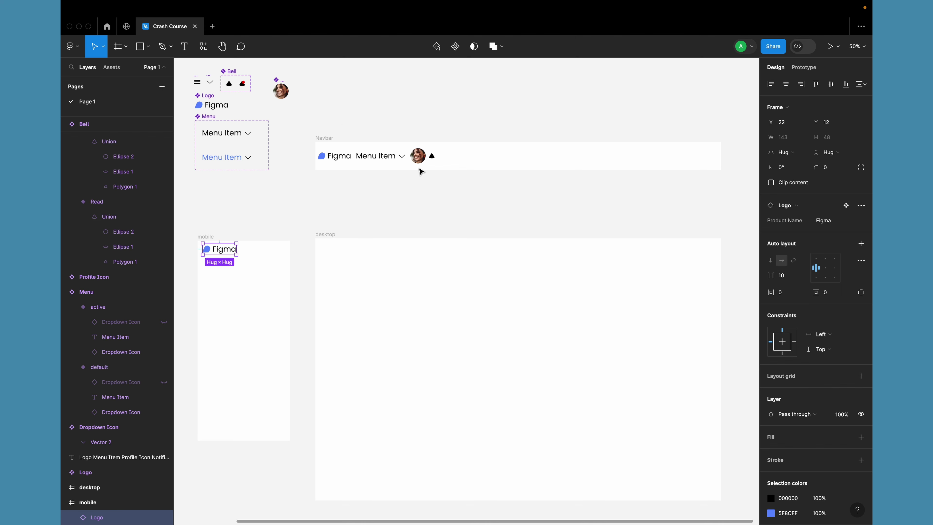
{"action": "left_click", "coordinate": [329, 139]}
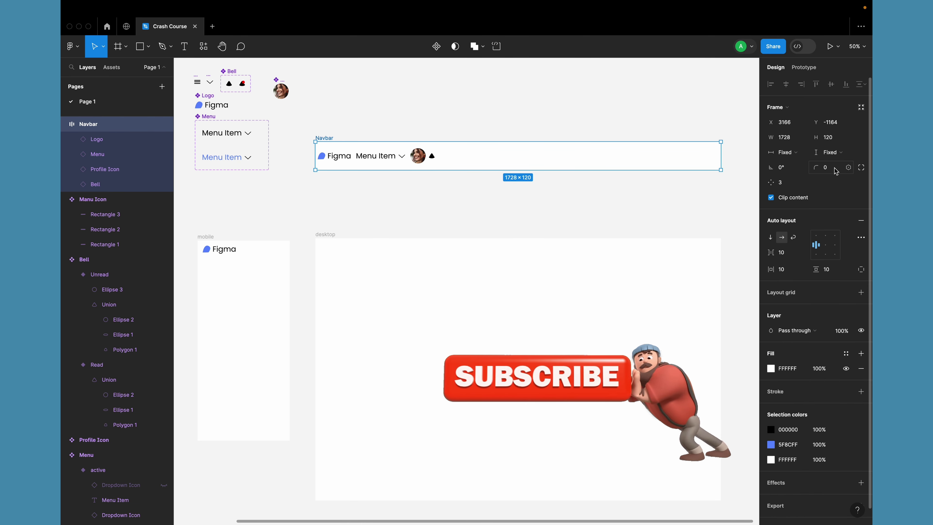
{"action": "left_click", "coordinate": [641, 210]}
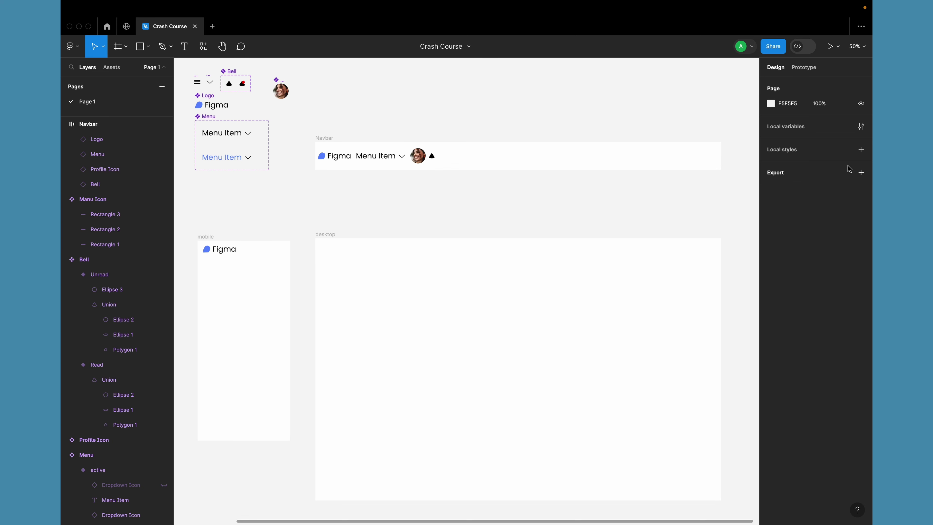
Step: Add a number variable to the empty local variables collection
{"action": "left_click", "coordinate": [862, 127]}
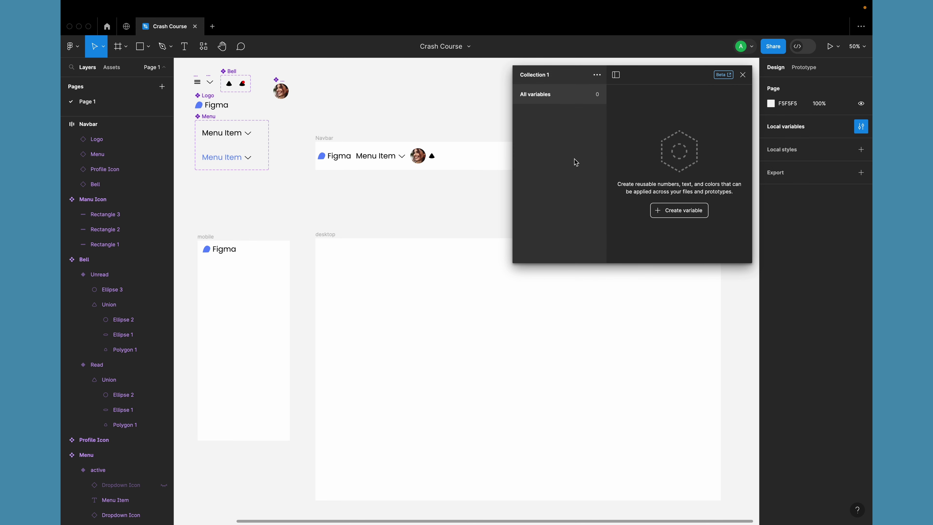
{"action": "left_click", "coordinate": [743, 75]}
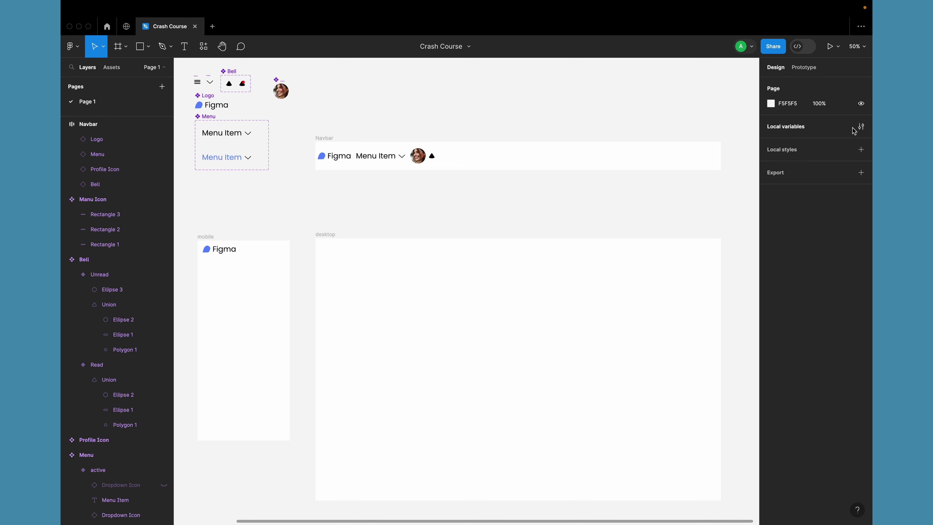
{"action": "left_click", "coordinate": [862, 127]}
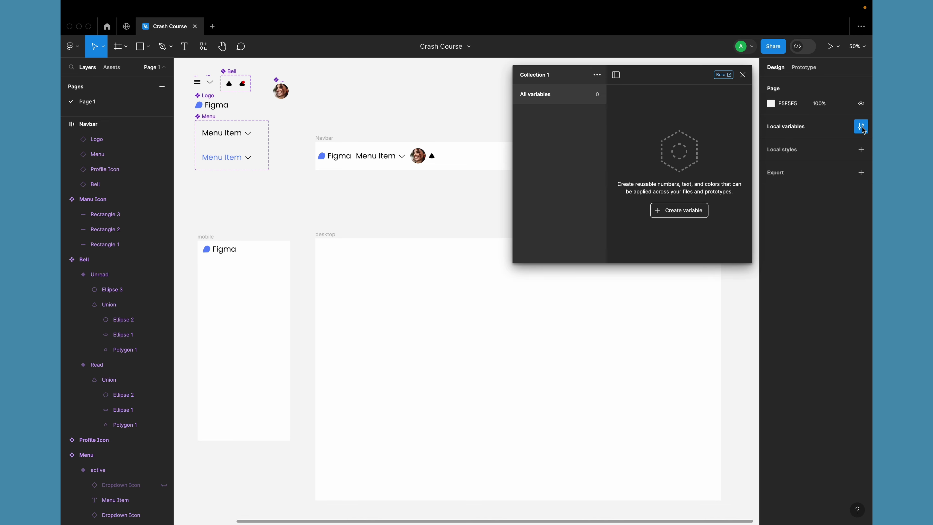
{"action": "left_click", "coordinate": [676, 213]}
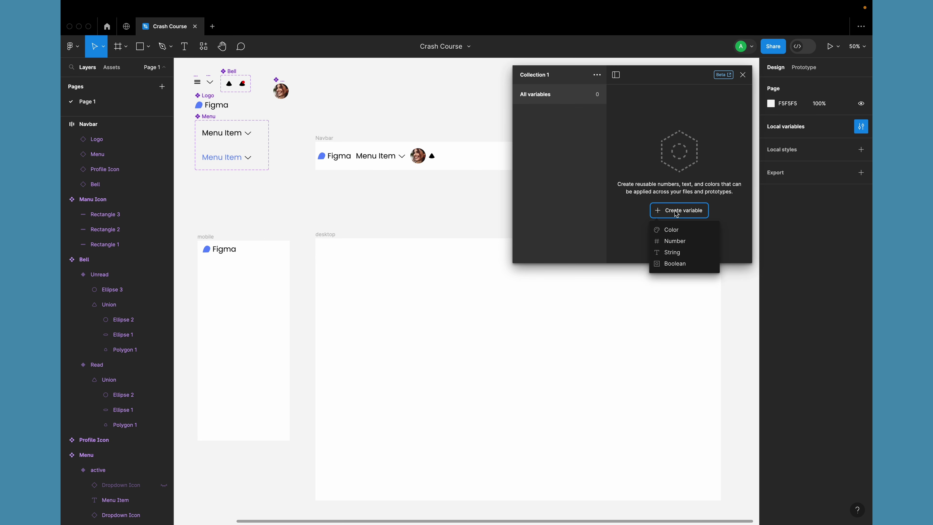
{"action": "left_click", "coordinate": [676, 241]}
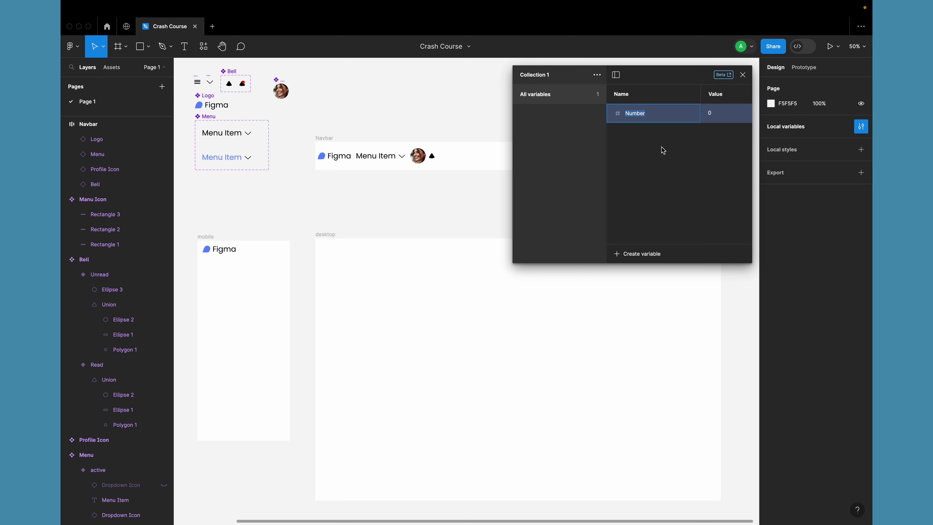
Step: Name the number variable default spacing, set its value to 16, and close the local variables
{"action": "type", "text": "default spacing"}
{"action": "left_click", "coordinate": [716, 116]}
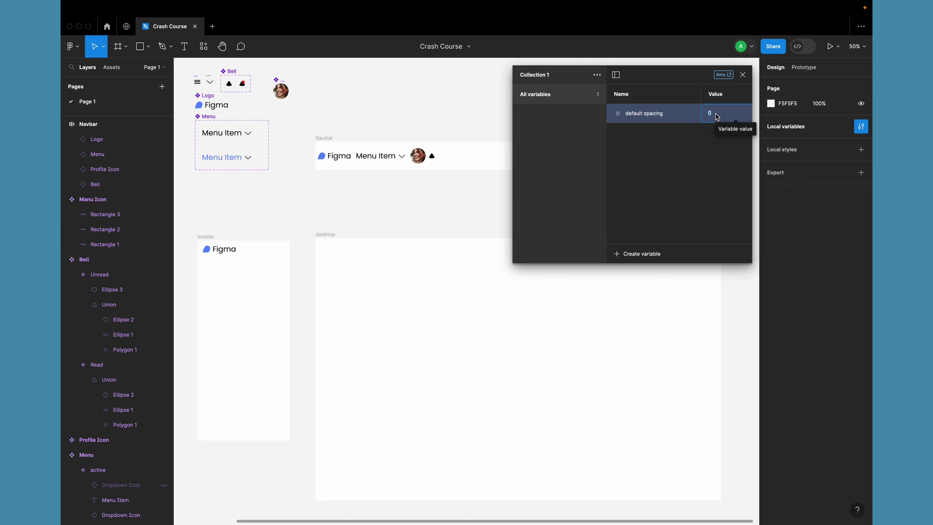
{"action": "type", "text": "16"}
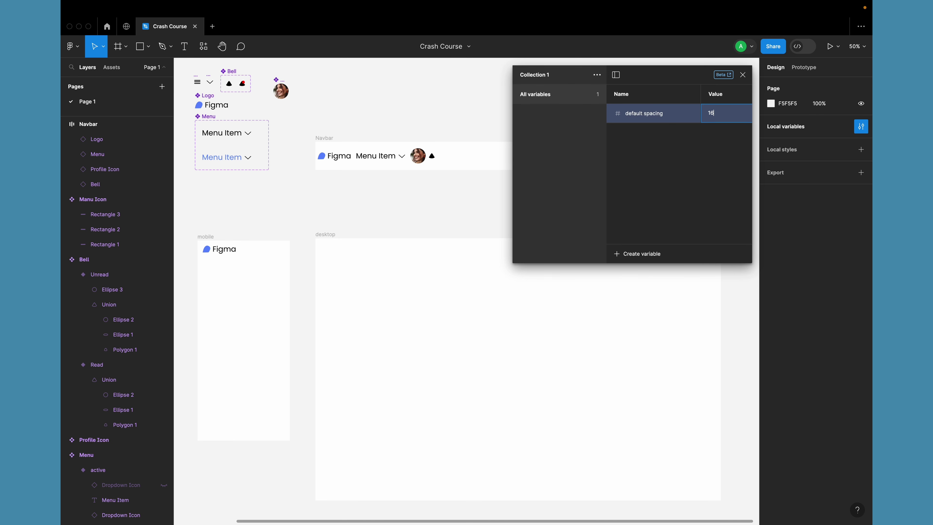
{"action": "key", "text": "Return"}
{"action": "scroll", "coordinate": [691, 175], "scroll_direction": "right", "scroll_amount": 1}
{"action": "scroll", "coordinate": [691, 175], "scroll_direction": "left", "scroll_amount": 1}
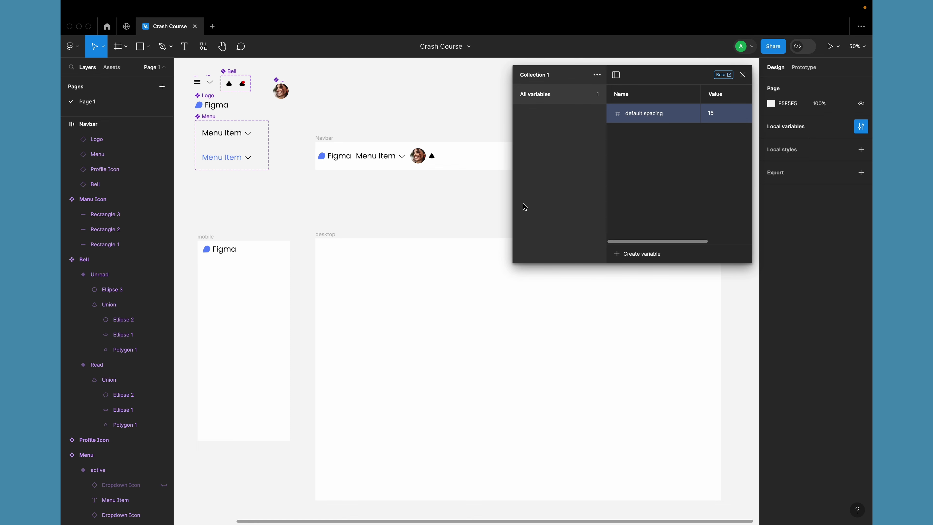
{"action": "left_click_drag", "start_coordinate": [513, 203], "coordinate": [438, 204]}
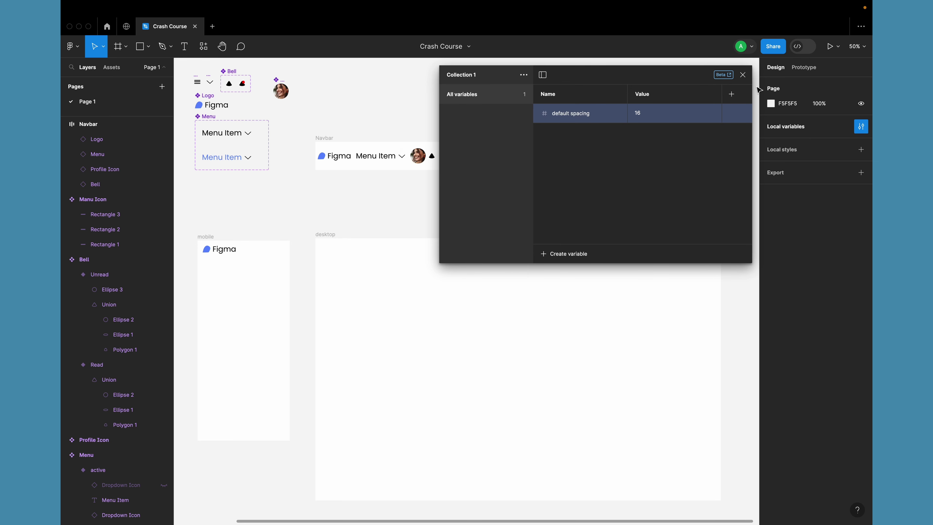
{"action": "left_click", "coordinate": [743, 74]}
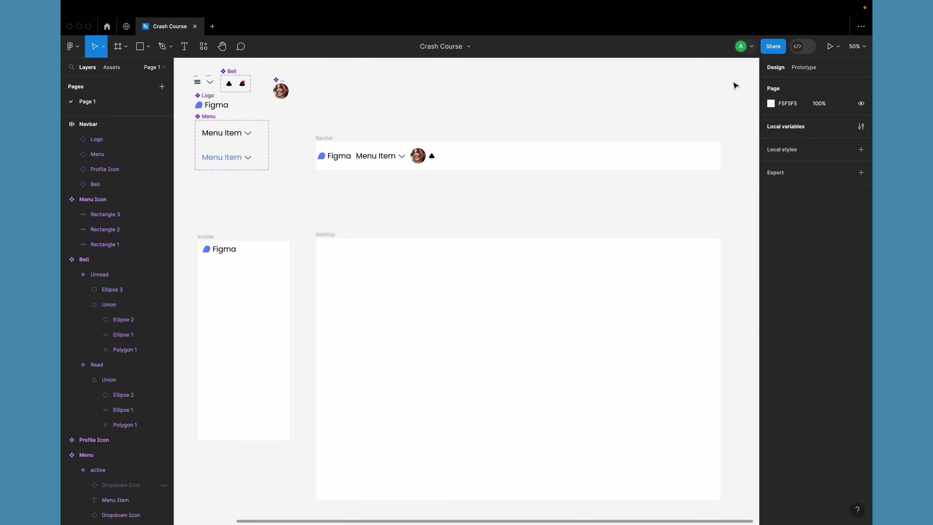
Step: Bind the Navbar's horizontal auto layout padding to the default spacing variable
{"action": "left_click", "coordinate": [328, 139]}
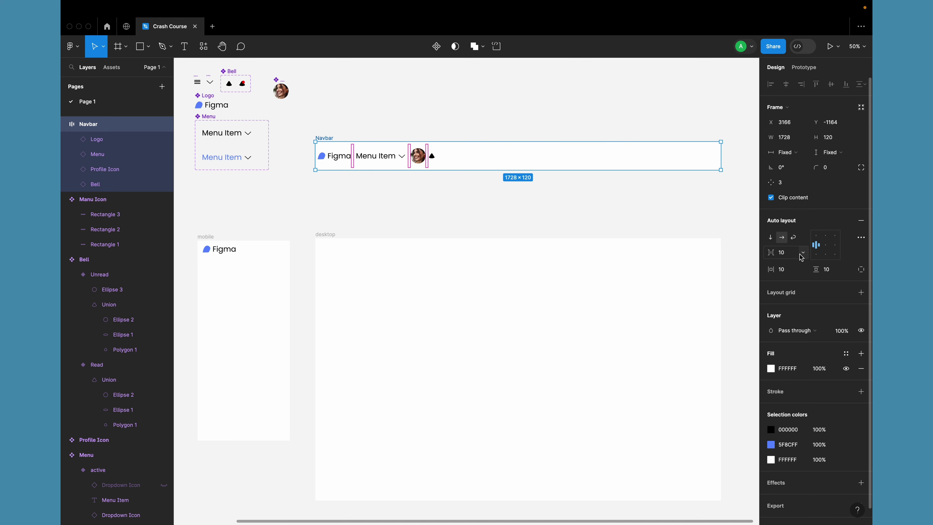
{"action": "left_click", "coordinate": [804, 271]}
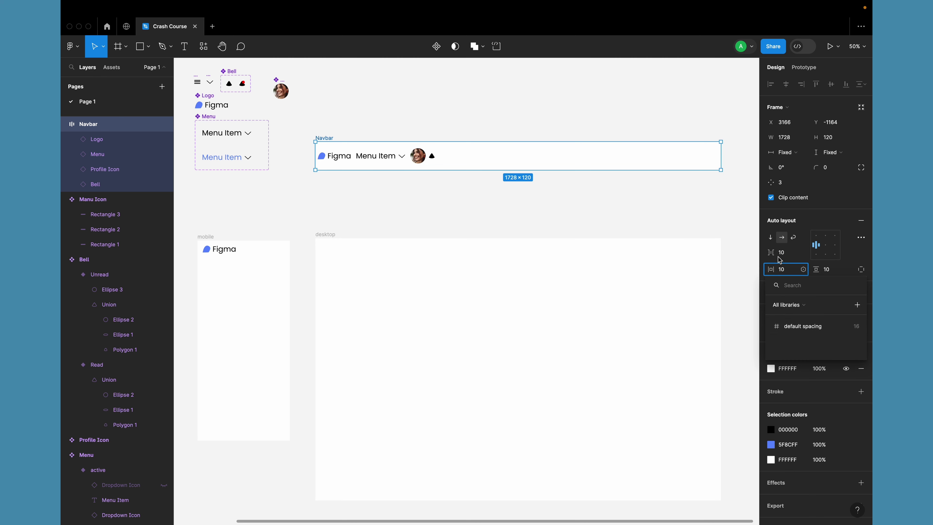
{"action": "key", "text": "Escape"}
{"action": "left_click", "coordinate": [789, 270]}
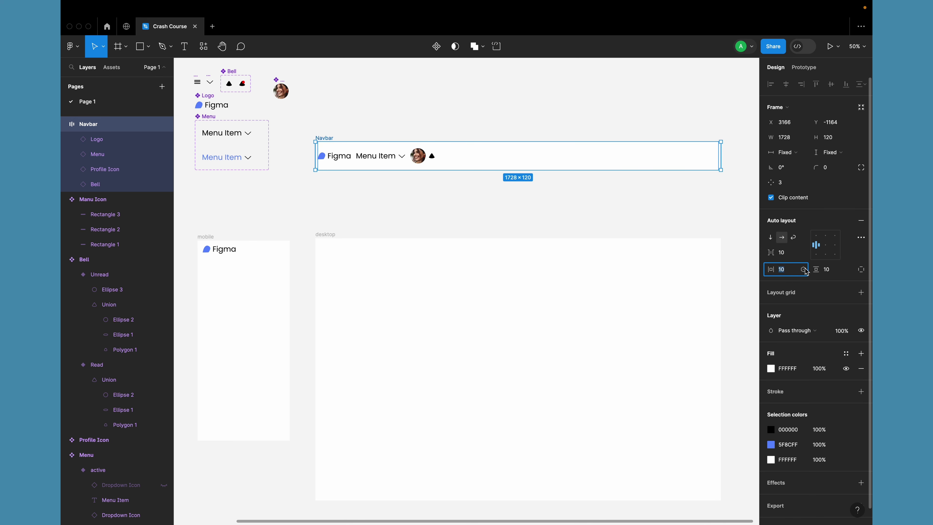
{"action": "left_click", "coordinate": [803, 270]}
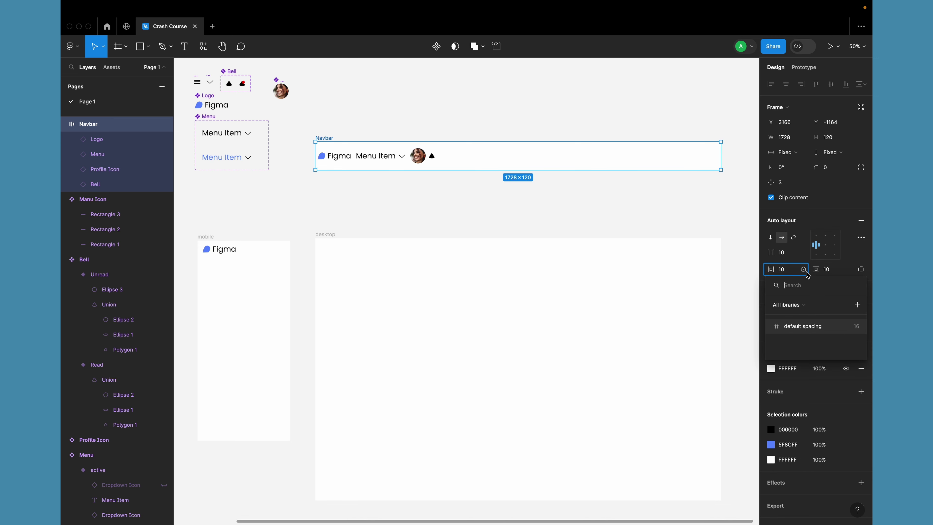
{"action": "left_click", "coordinate": [798, 330]}
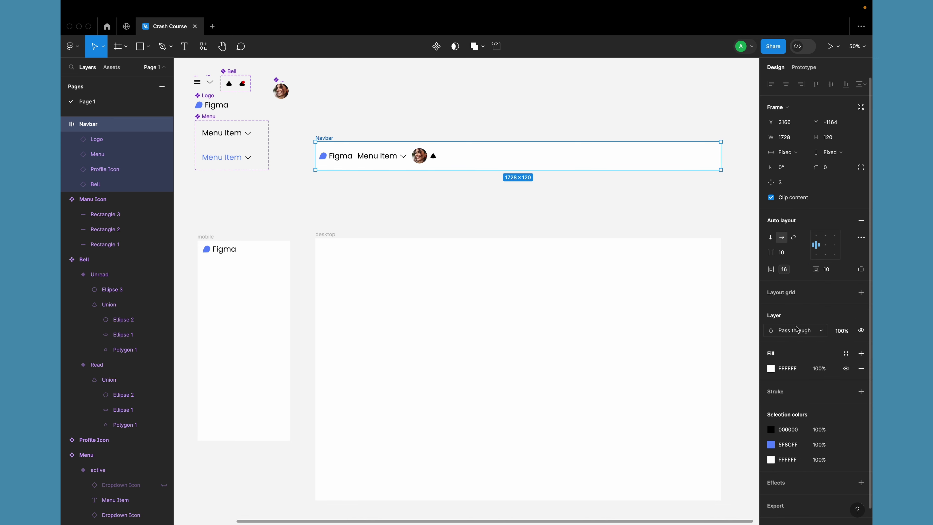
Step: Bind the Navbar's vertical auto layout padding to the default spacing variable and deselect the frame
{"action": "left_click", "coordinate": [861, 269]}
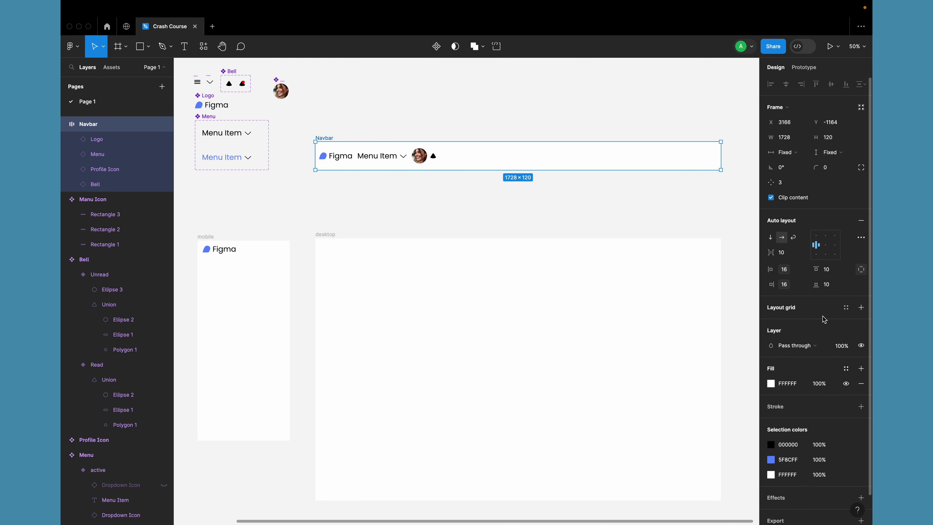
{"action": "left_click", "coordinate": [862, 269]}
{"action": "left_click", "coordinate": [849, 270]}
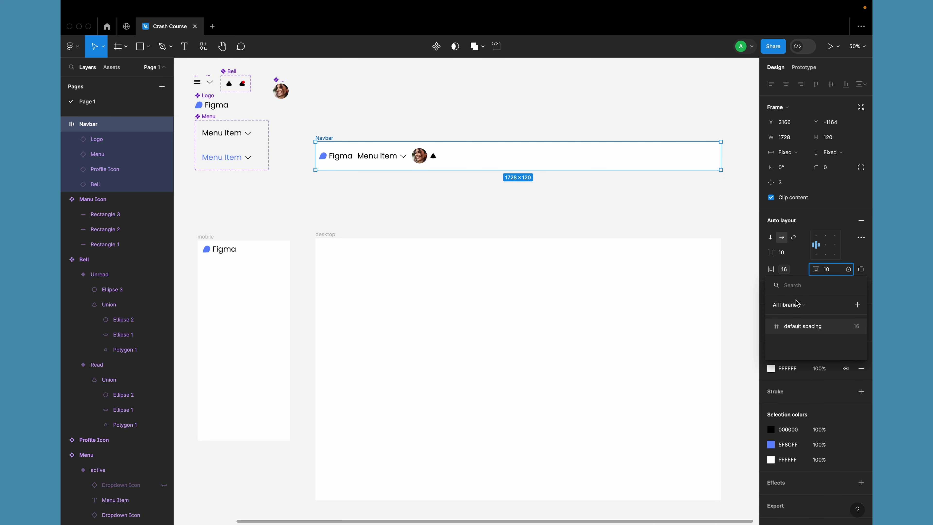
{"action": "left_click", "coordinate": [807, 332]}
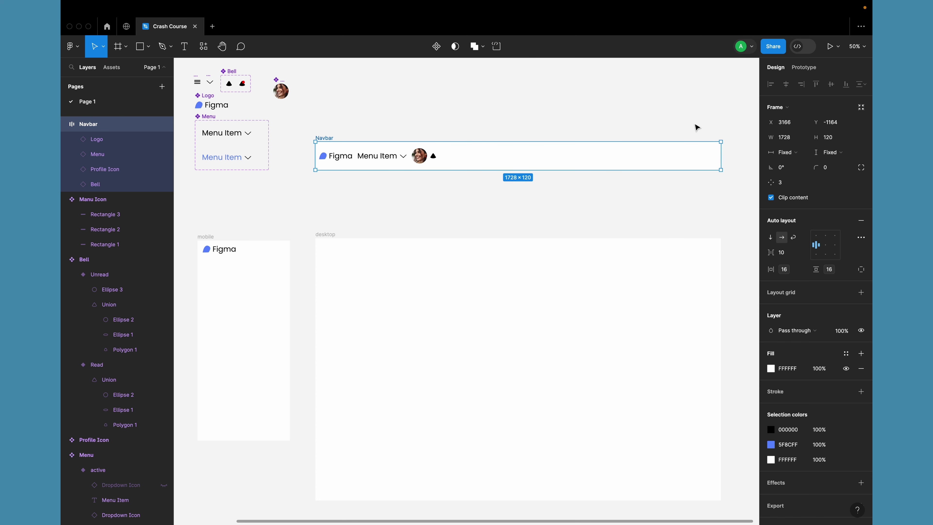
{"action": "left_click", "coordinate": [706, 107]}
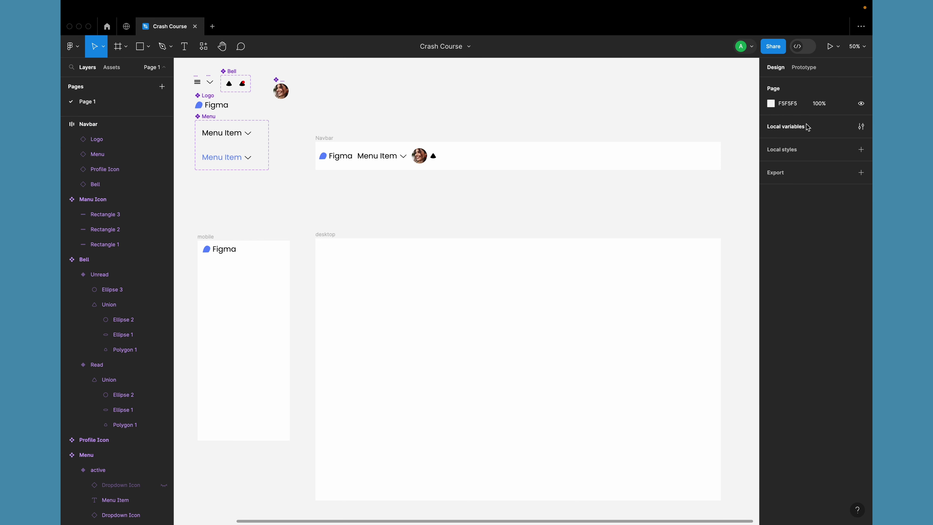
Step: Set the default spacing variable to 160 in the local variables to test the Navbar's padding
{"action": "left_click", "coordinate": [862, 127]}
{"action": "left_click", "coordinate": [646, 115]}
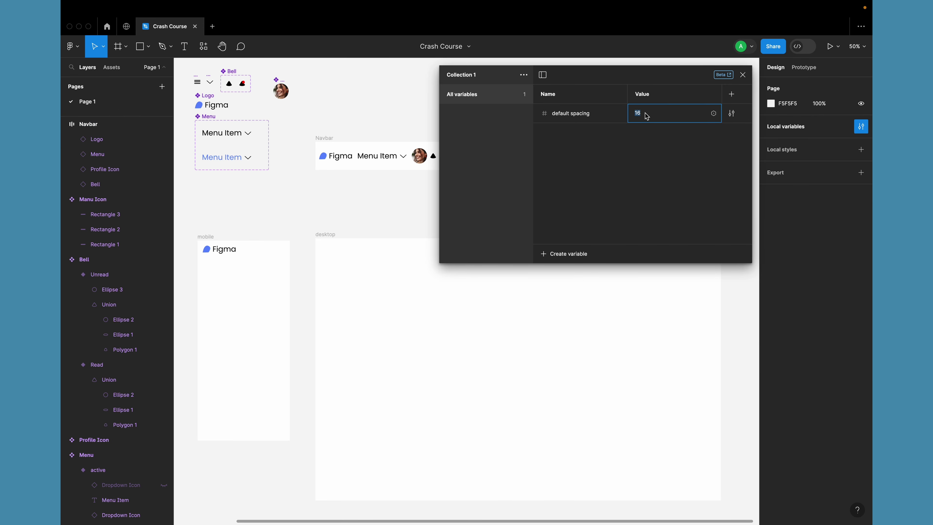
{"action": "key", "text": "Right"}
{"action": "type", "text": "0"}
{"action": "left_click", "coordinate": [612, 145]}
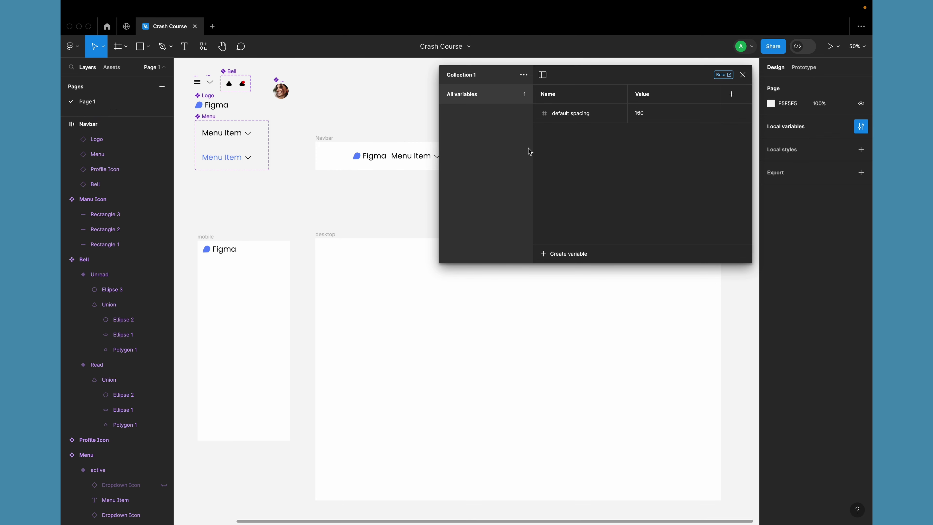
Step: Restore the default spacing variable to 16 and close the local variables
{"action": "left_click", "coordinate": [647, 117]}
{"action": "type", "text": "1"}
{"action": "key", "text": "Return"}
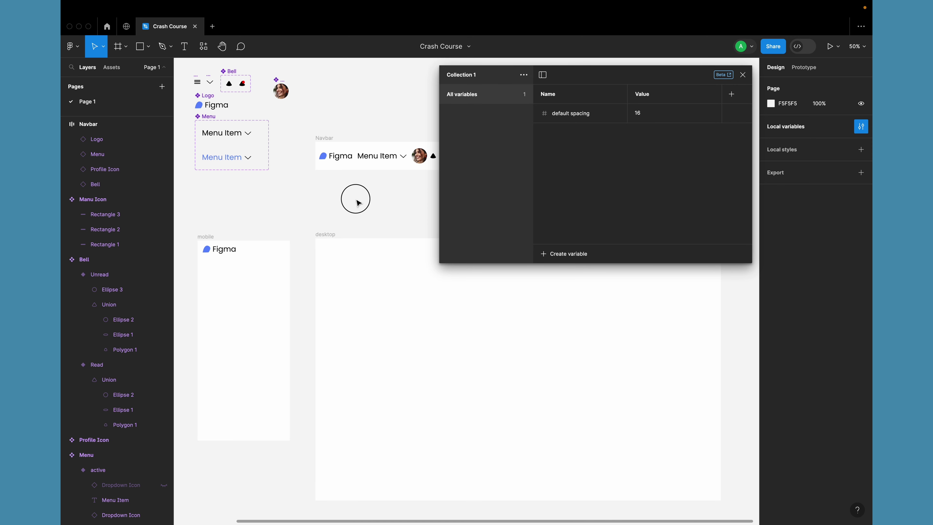
{"action": "left_click", "coordinate": [742, 75]}
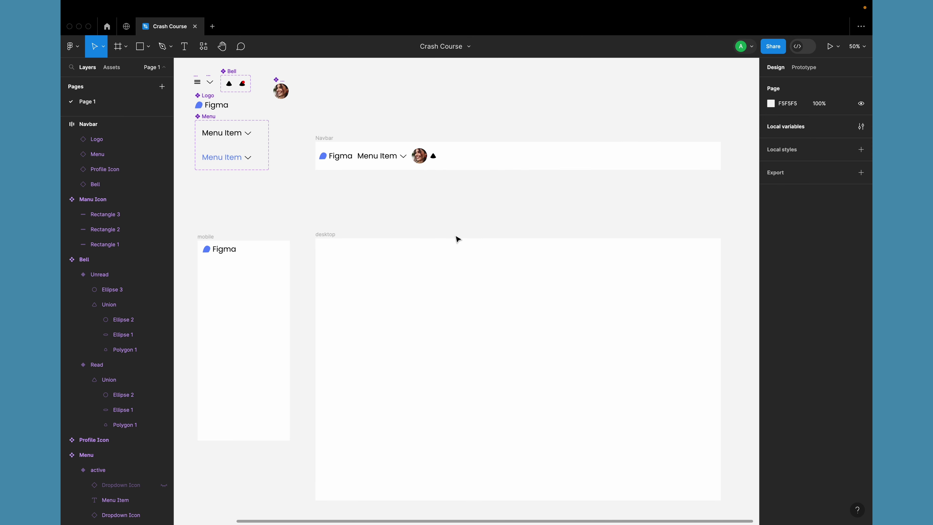
Step: Set the Navbar's auto layout gap between items to 24
{"action": "scroll", "coordinate": [436, 196], "scroll_direction": "down", "scroll_amount": 5}
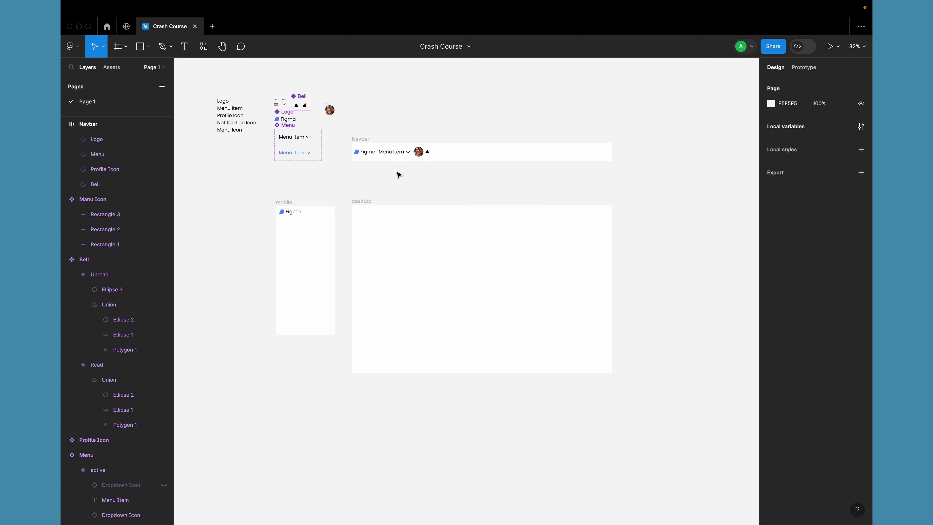
{"action": "scroll", "coordinate": [399, 174], "scroll_direction": "up", "scroll_amount": 4}
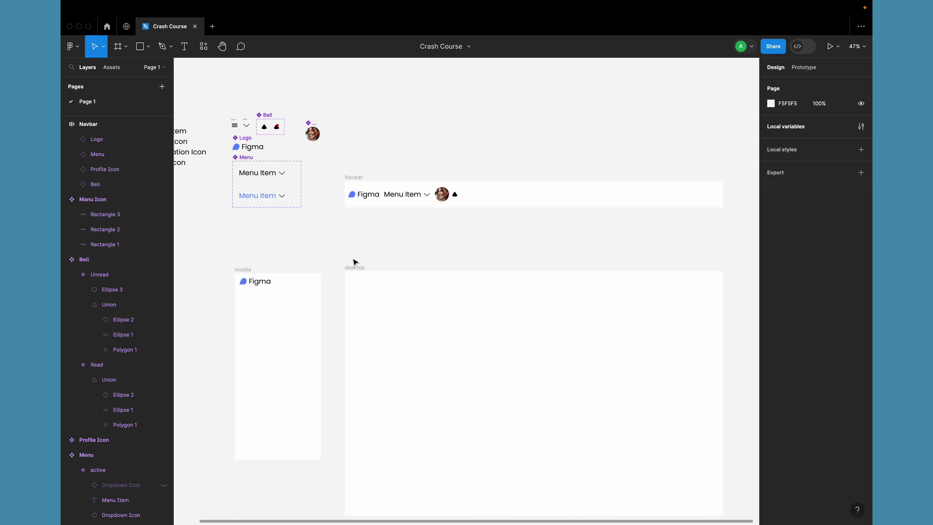
{"action": "scroll", "coordinate": [367, 209], "scroll_direction": "up", "scroll_amount": 3}
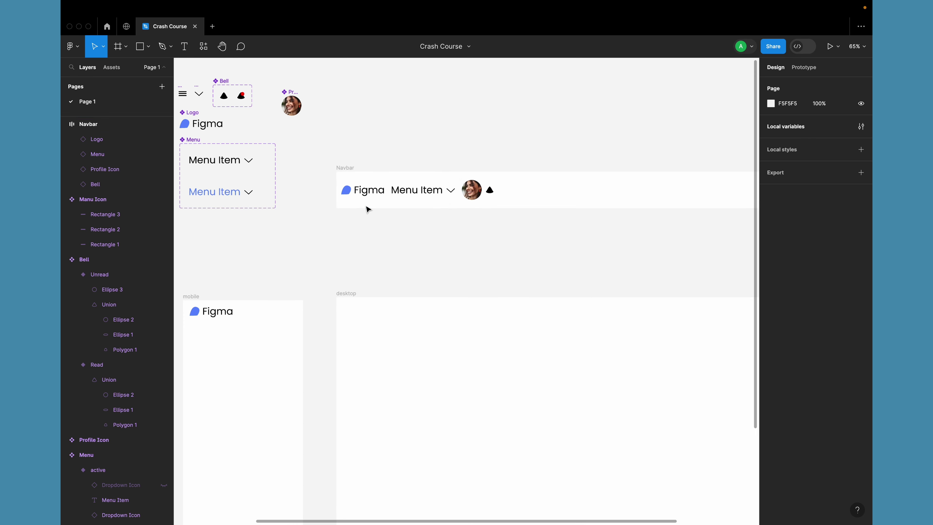
{"action": "scroll", "coordinate": [363, 200], "scroll_direction": "up", "scroll_amount": 5}
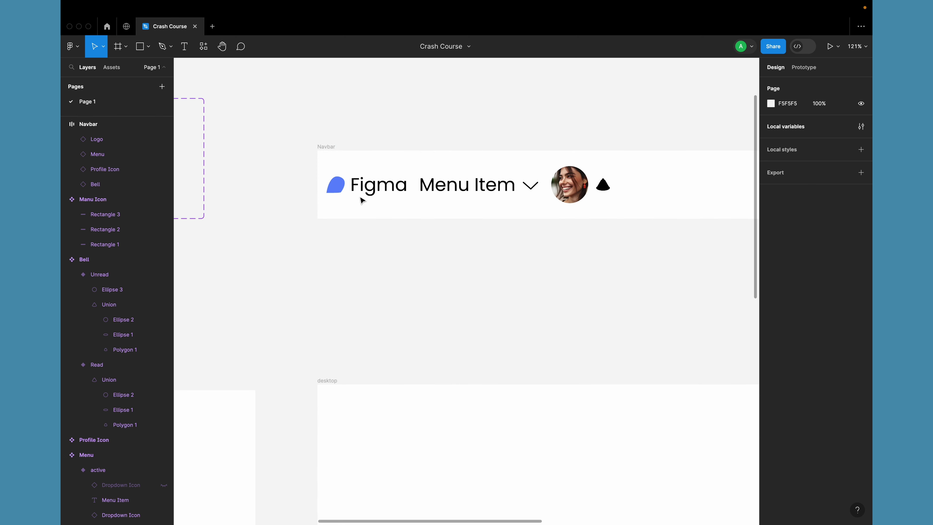
{"action": "scroll", "coordinate": [362, 200], "scroll_direction": "right", "scroll_amount": 3}
{"action": "scroll", "coordinate": [362, 200], "scroll_direction": "down", "scroll_amount": 1}
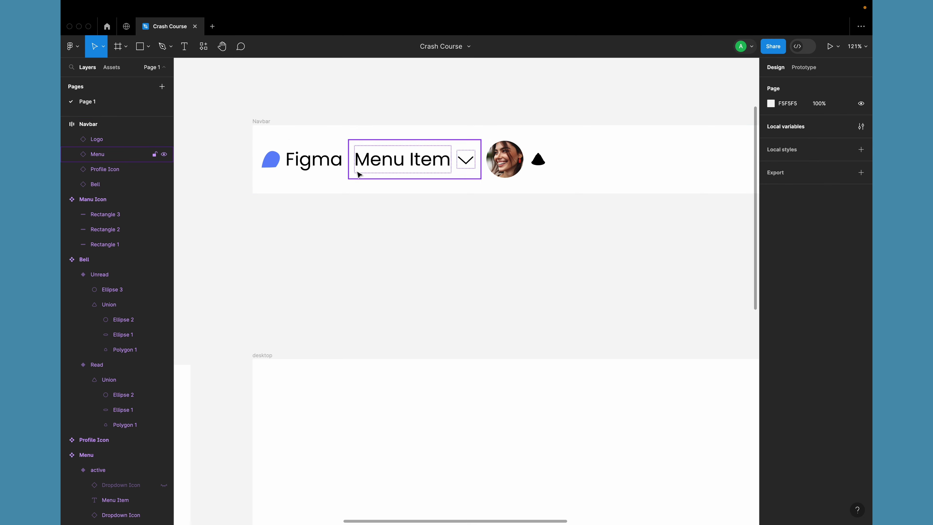
{"action": "scroll", "coordinate": [298, 136], "scroll_direction": "down", "scroll_amount": 3}
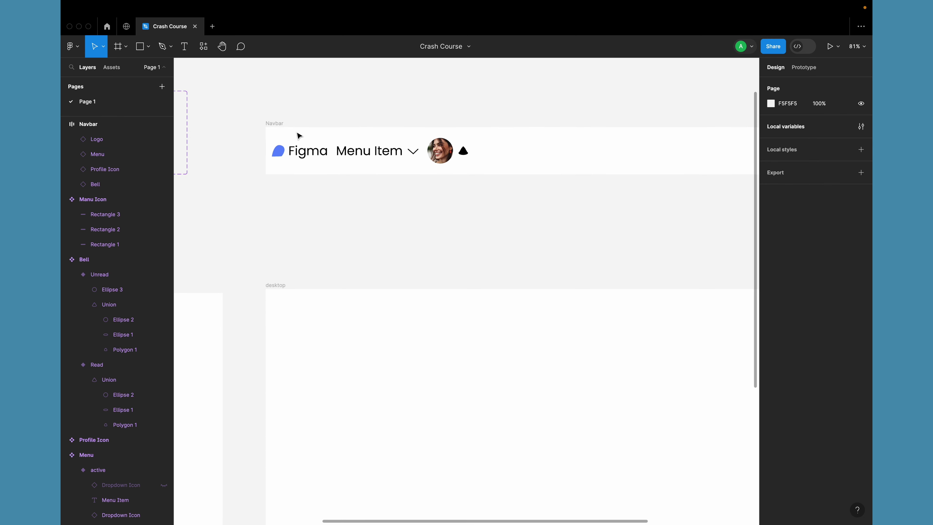
{"action": "scroll", "coordinate": [298, 135], "scroll_direction": "up", "scroll_amount": 3}
{"action": "left_click", "coordinate": [381, 179]}
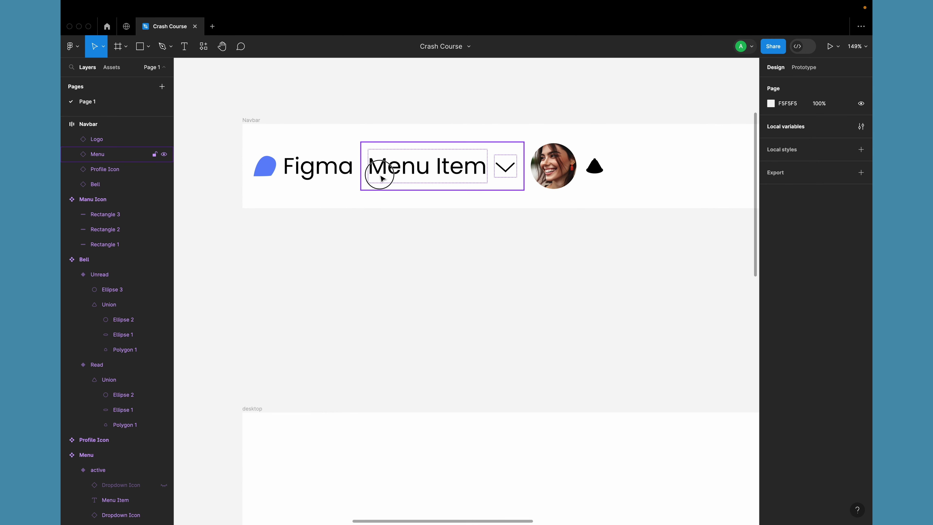
{"action": "left_click", "coordinate": [339, 141]}
{"action": "left_click", "coordinate": [785, 254]}
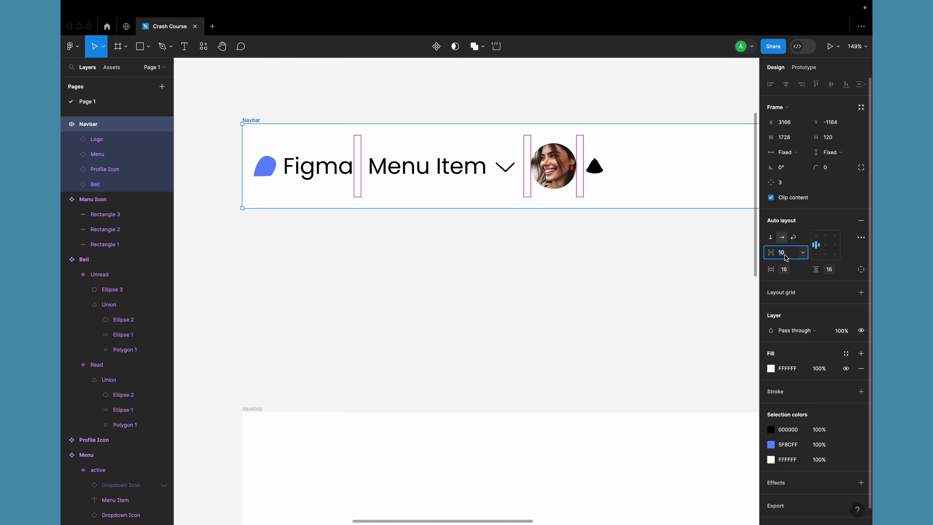
{"action": "key", "text": "shift+Up"}
{"action": "key", "text": "shift+Up"}
{"action": "key", "text": "shift+Down"}
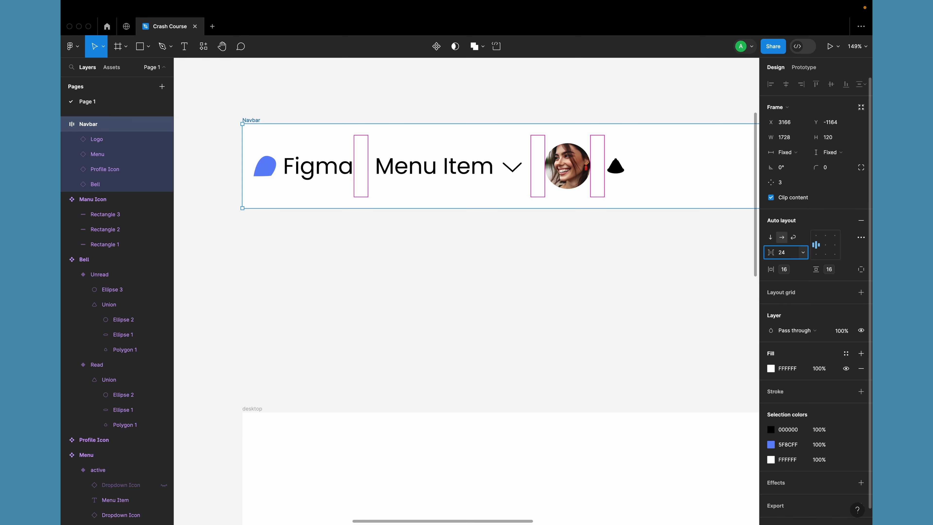
{"action": "key", "text": "Return"}
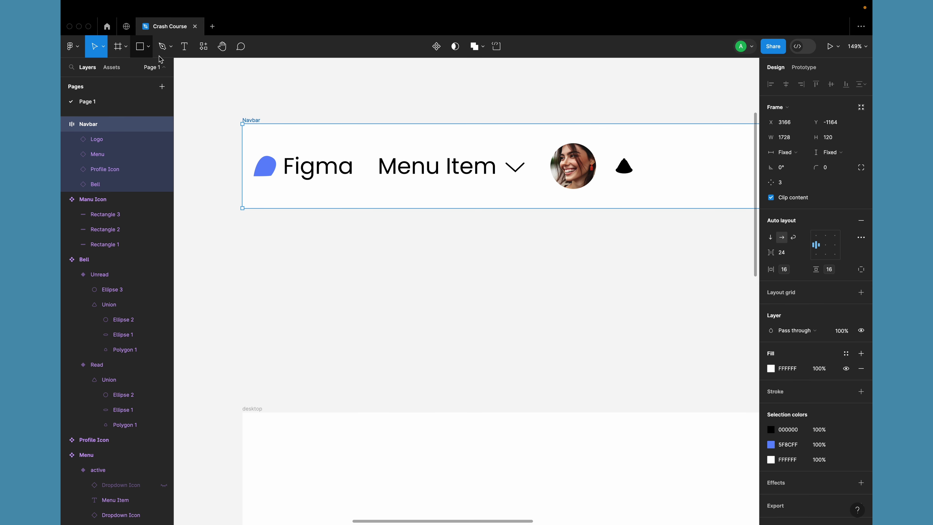
Step: Reorder the Bell instance within the Navbar so it sits between the Menu and the Profile Icon
{"action": "scroll", "coordinate": [427, 221], "scroll_direction": "down", "scroll_amount": 5}
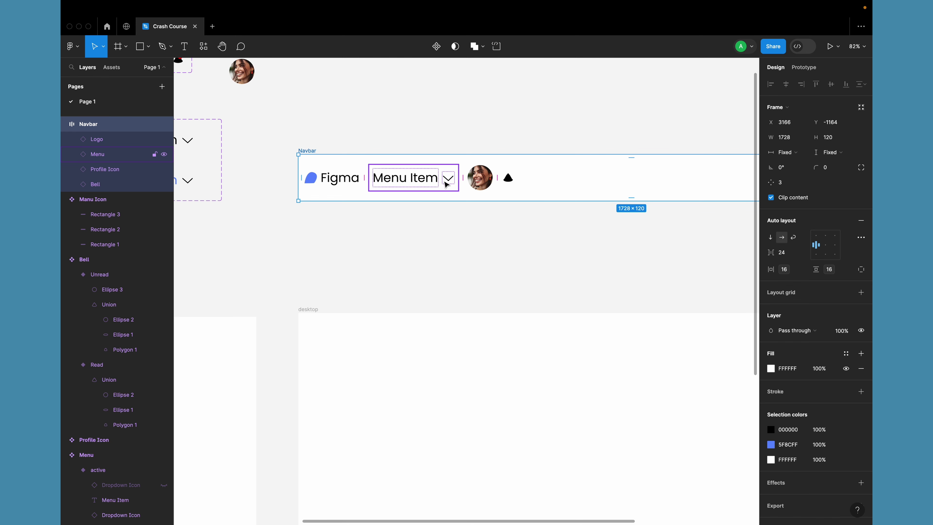
{"action": "left_click", "coordinate": [511, 180]}
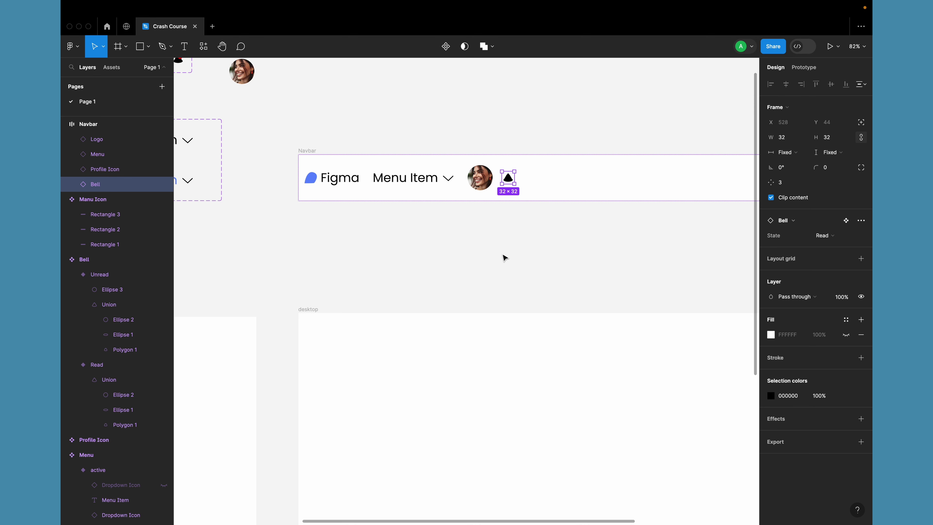
{"action": "key", "text": "Left"}
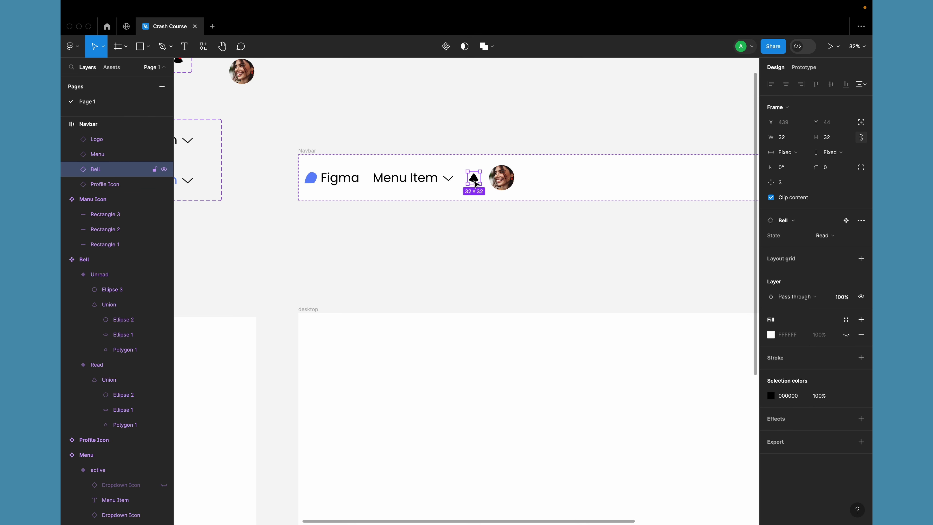
{"action": "key", "text": "Right"}
{"action": "key", "text": "Left"}
{"action": "key", "text": "Right"}
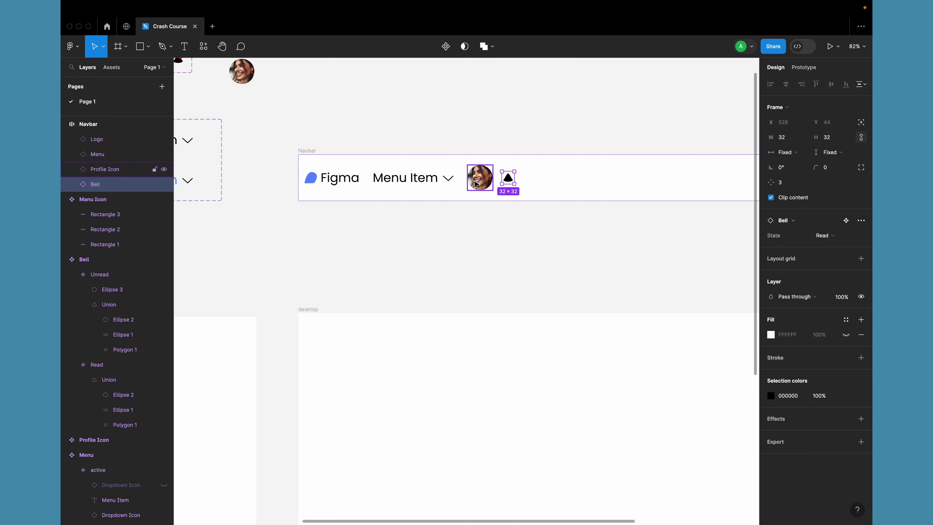
{"action": "key", "text": "Left"}
{"action": "key", "text": "Left"}
{"action": "key", "text": "Left"}
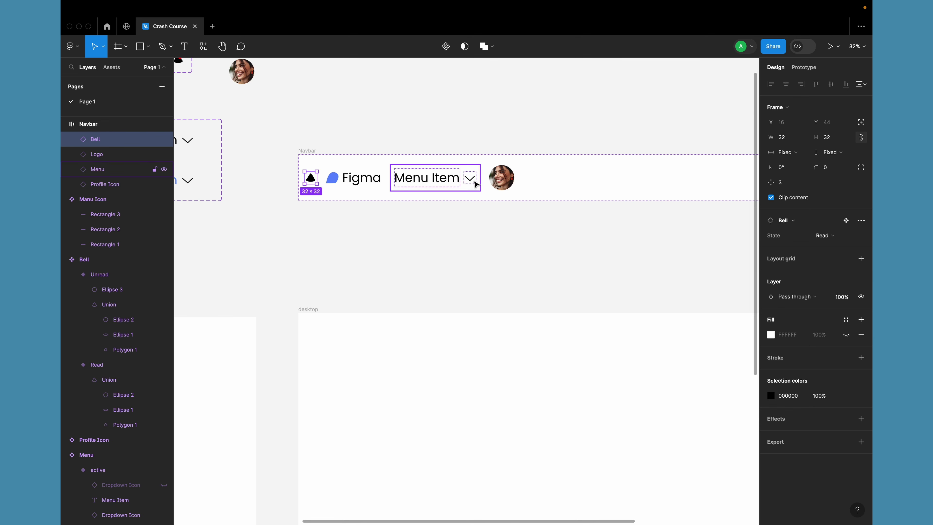
{"action": "key", "text": "Right"}
{"action": "key", "text": "Right"}
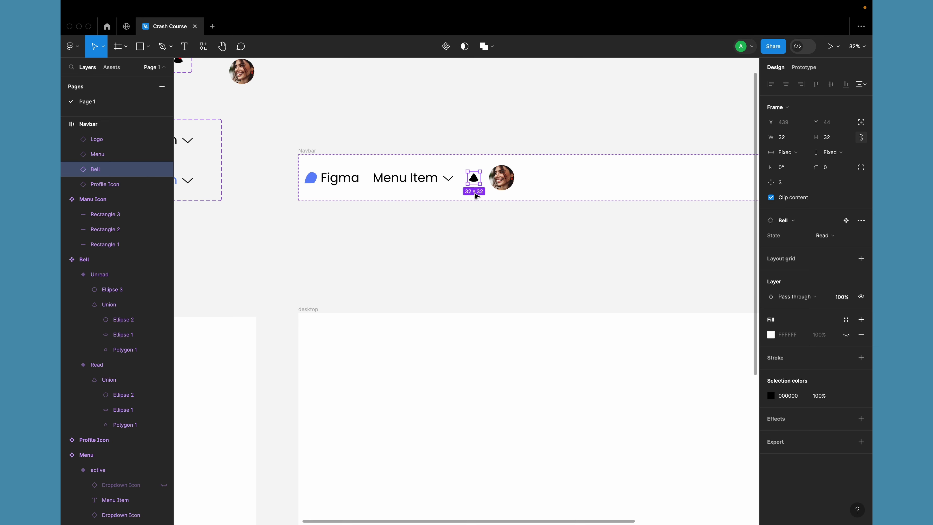
{"action": "left_click", "coordinate": [473, 221]}
Step: Draw a spacer rectangle of about 522 × 53 inside the Navbar, between the Menu and the Bell
{"action": "scroll", "coordinate": [456, 174], "scroll_direction": "up", "scroll_amount": 5}
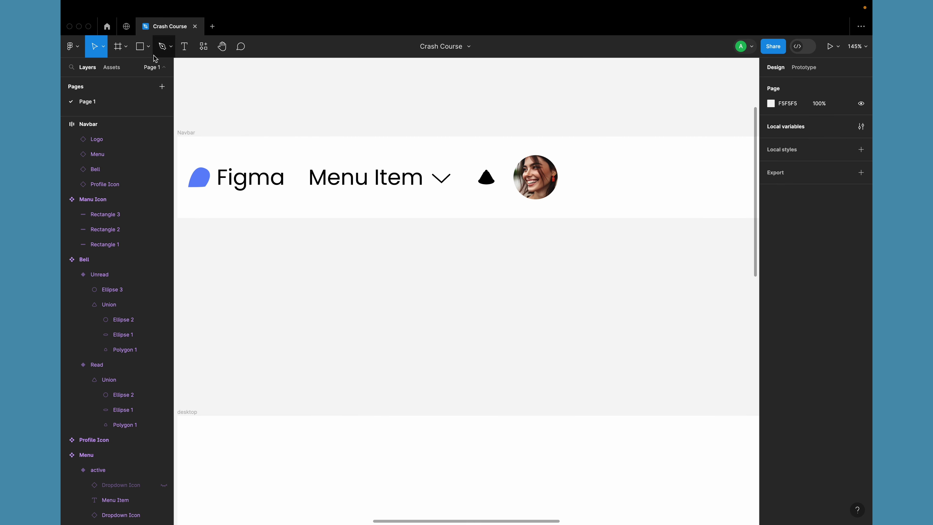
{"action": "left_click", "coordinate": [139, 46]}
{"action": "left_click_drag", "start_coordinate": [462, 170], "coordinate": [684, 191]}
Step: Set the spacer rectangle's horizontal resizing to Fill container and deselect it
{"action": "scroll", "coordinate": [516, 202], "scroll_direction": "down", "scroll_amount": 5}
{"action": "scroll", "coordinate": [686, 198], "scroll_direction": "down", "scroll_amount": 5}
{"action": "scroll", "coordinate": [602, 241], "scroll_direction": "right", "scroll_amount": 5}
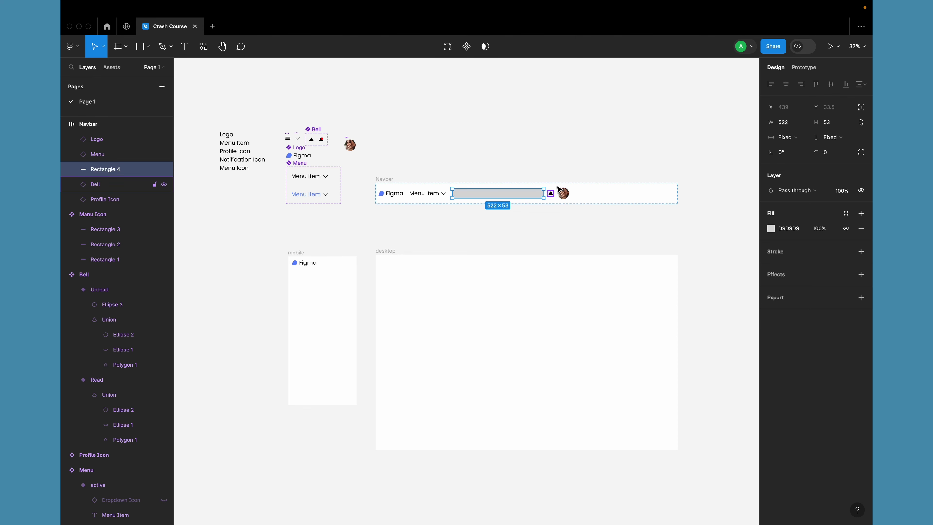
{"action": "scroll", "coordinate": [554, 200], "scroll_direction": "up", "scroll_amount": 3}
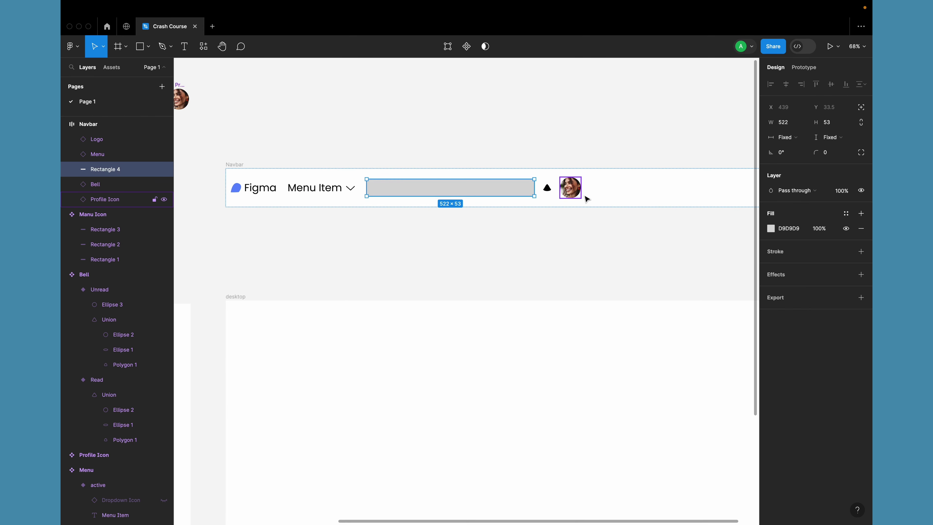
{"action": "scroll", "coordinate": [650, 189], "scroll_direction": "down", "scroll_amount": 4}
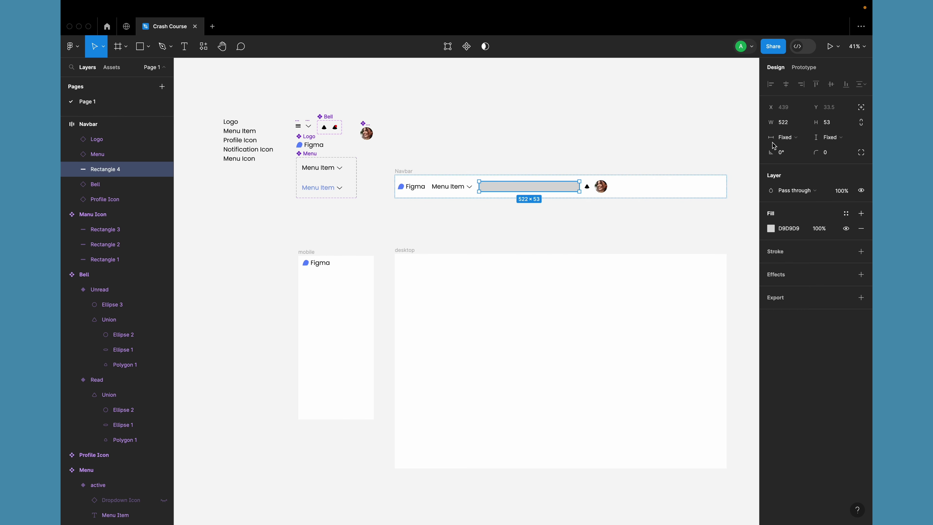
{"action": "left_click", "coordinate": [787, 137]}
{"action": "left_click", "coordinate": [807, 149]}
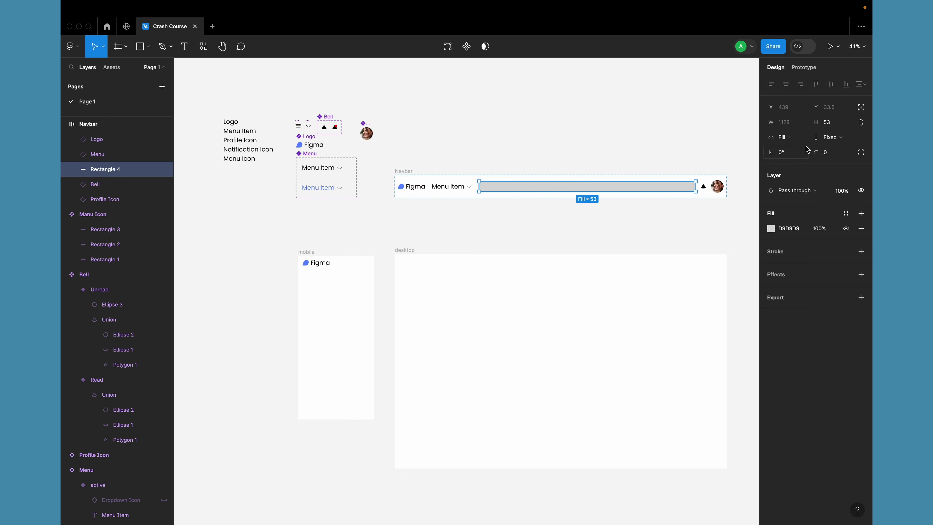
{"action": "left_click", "coordinate": [608, 225]}
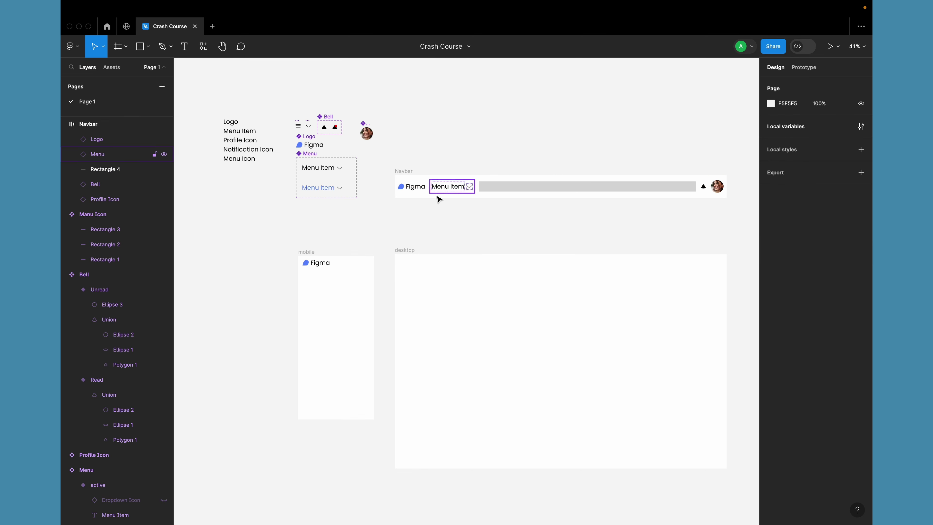
Step: Examine the resizing settings of the Logo, the Menu and the spacer rectangle inside the Navbar
{"action": "left_click", "coordinate": [423, 191]}
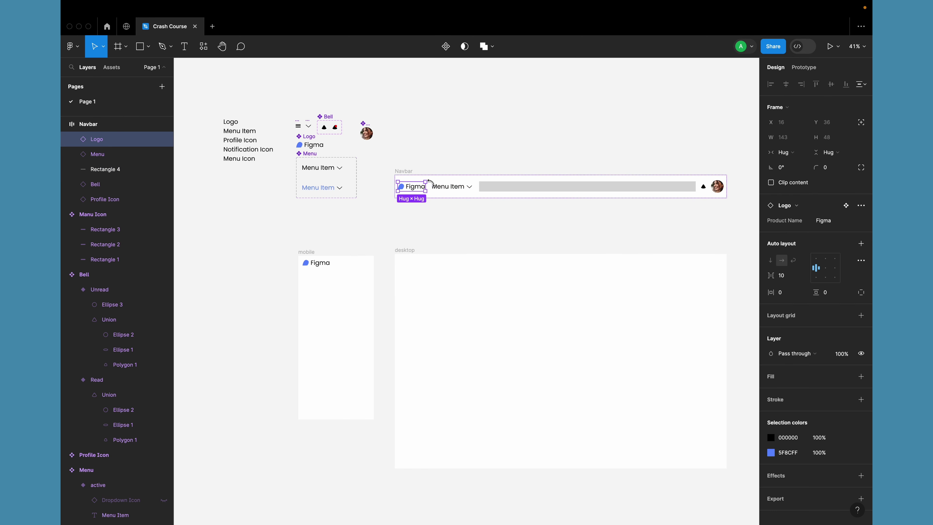
{"action": "scroll", "coordinate": [407, 198], "scroll_direction": "up", "scroll_amount": 3}
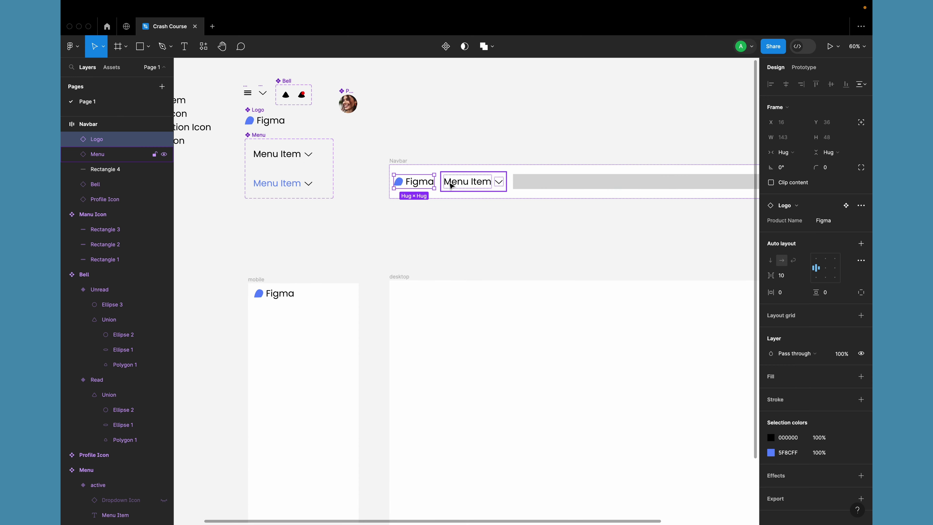
{"action": "left_click", "coordinate": [461, 184]}
{"action": "scroll", "coordinate": [483, 216], "scroll_direction": "right", "scroll_amount": 5}
{"action": "scroll", "coordinate": [483, 217], "scroll_direction": "down", "scroll_amount": 3}
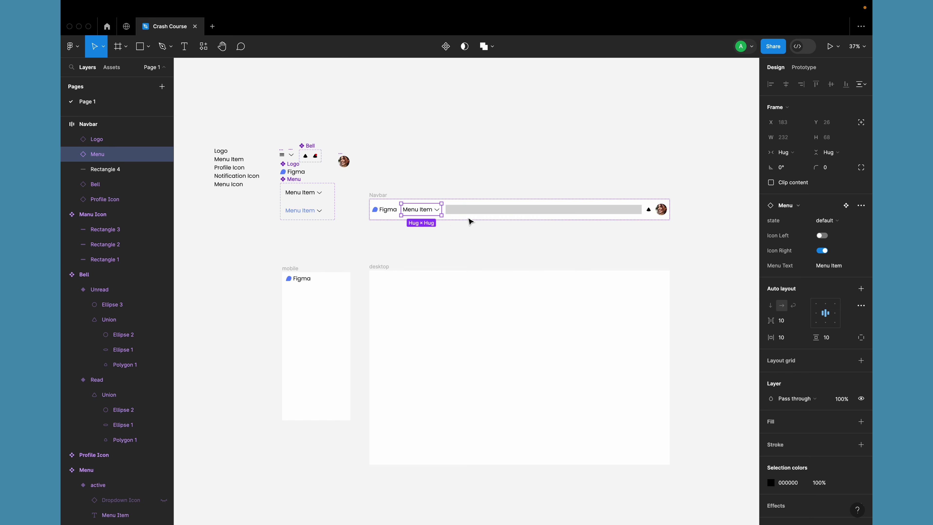
{"action": "left_click", "coordinate": [483, 244]}
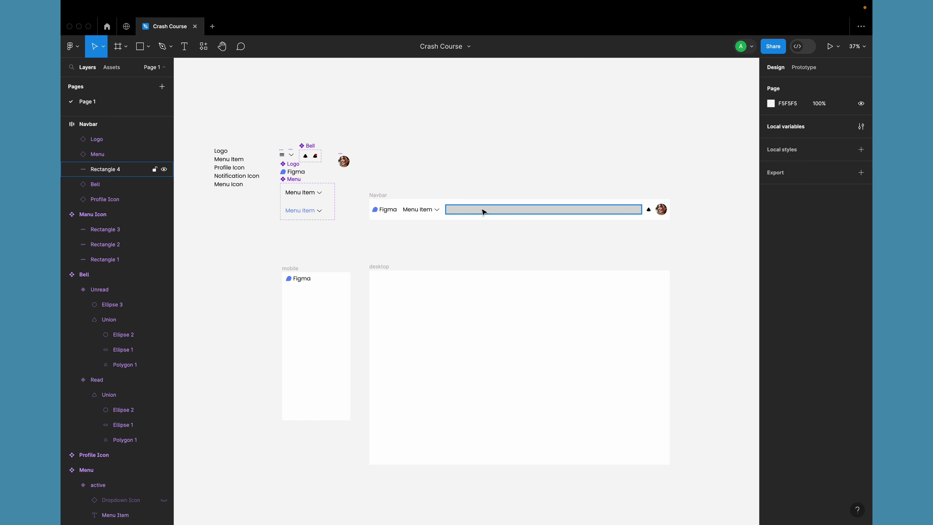
{"action": "left_click", "coordinate": [483, 210]}
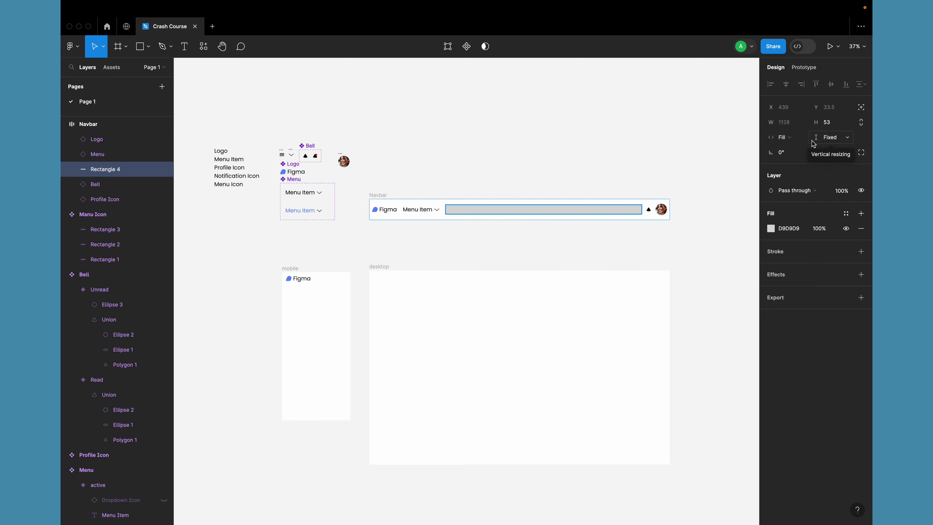
{"action": "left_click", "coordinate": [557, 231]}
Step: Test the spacer's stretching by narrowing a duplicate of the Navbar to 870 wide, and delete that duplicate
{"action": "left_click", "coordinate": [376, 196]}
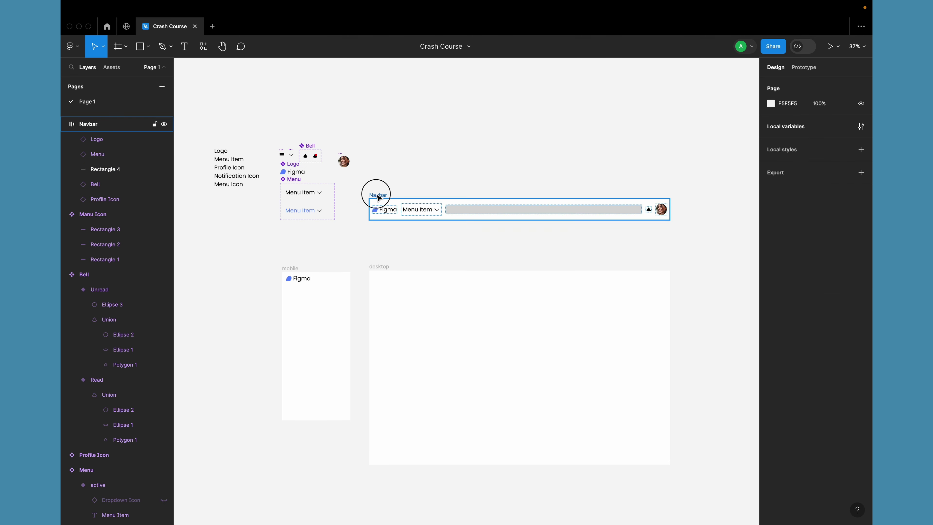
{"action": "left_click_drag", "start_coordinate": [375, 198], "coordinate": [375, 143]}
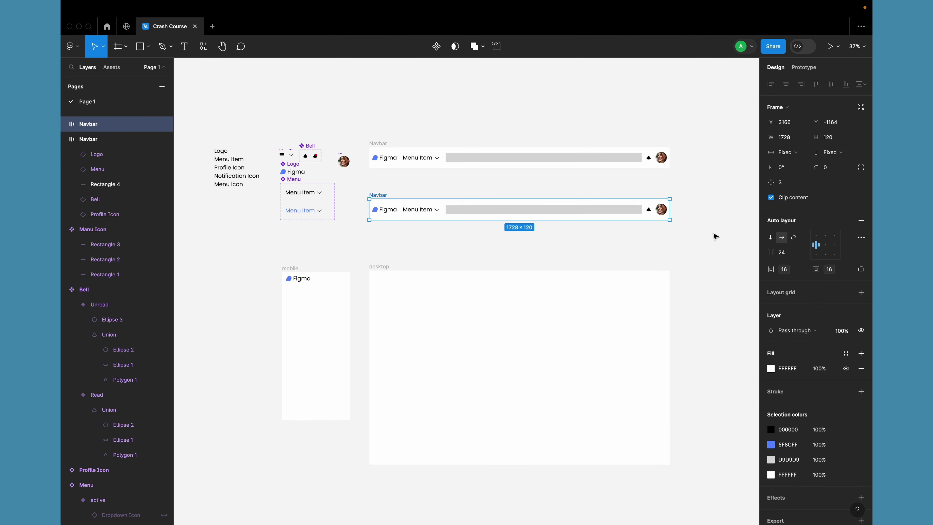
{"action": "left_click_drag", "start_coordinate": [670, 208], "coordinate": [521, 219]}
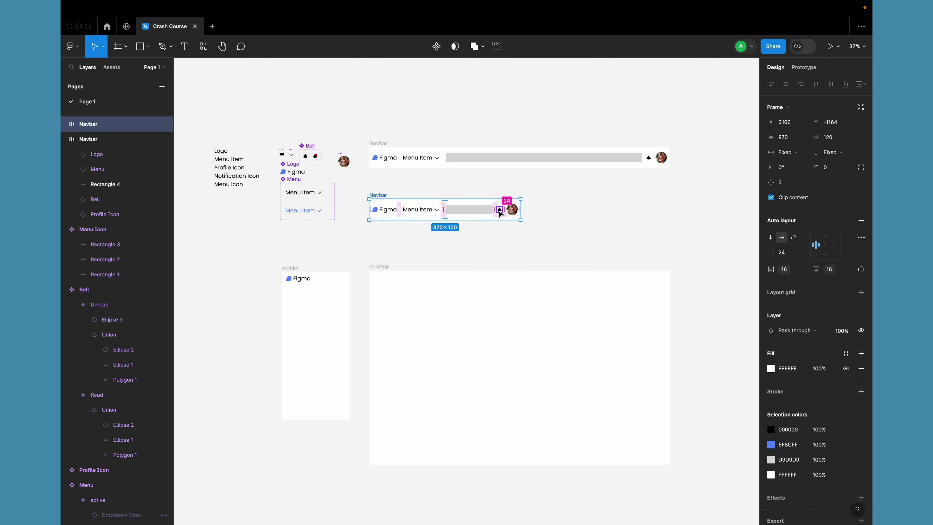
{"action": "left_click", "coordinate": [380, 197]}
{"action": "key", "text": "Delete"}
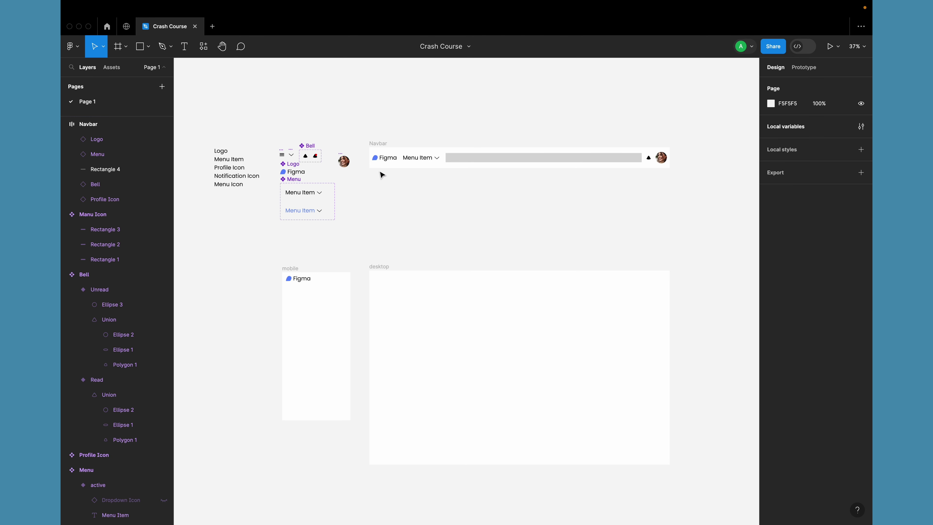
Step: Duplicate the Menu instance twice inside the Navbar so three menu items sit between the Logo and the spacer
{"action": "left_click", "coordinate": [483, 162]}
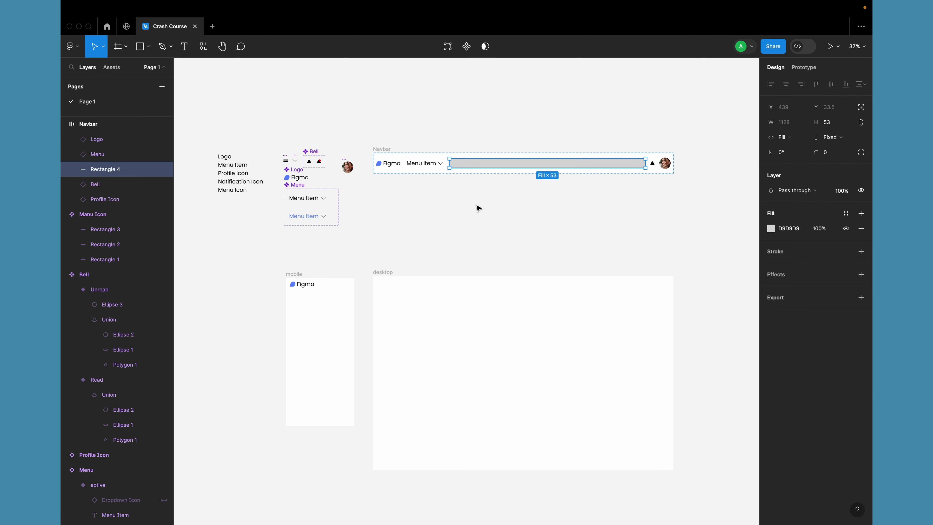
{"action": "scroll", "coordinate": [478, 207], "scroll_direction": "up", "scroll_amount": 5}
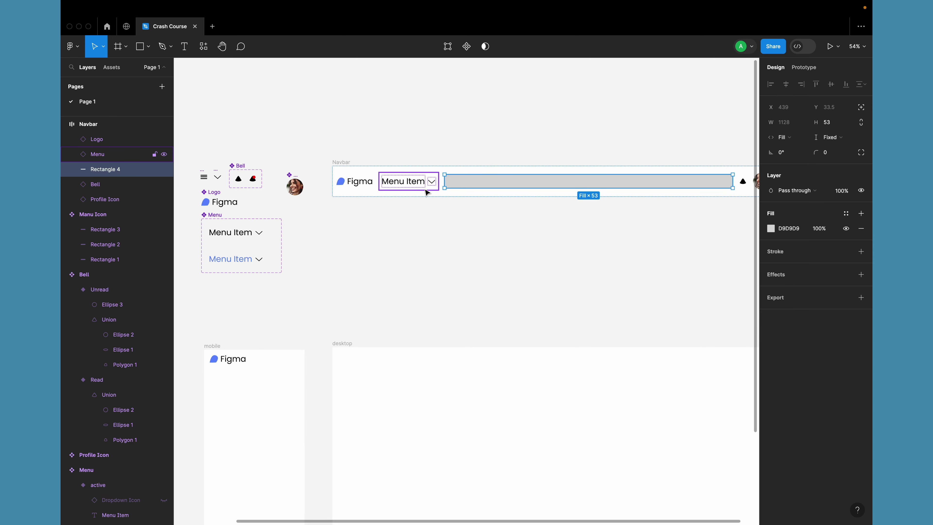
{"action": "left_click", "coordinate": [411, 182]}
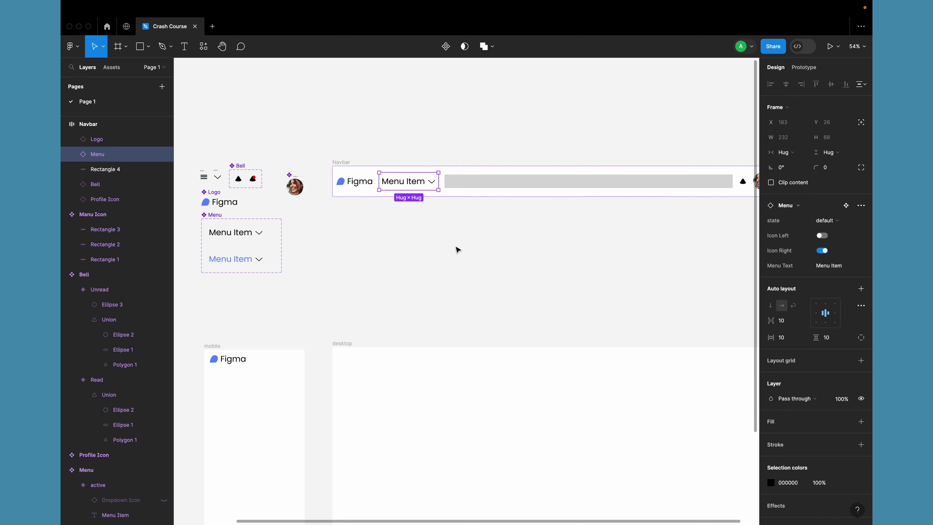
{"action": "key", "text": "ctrl+d"}
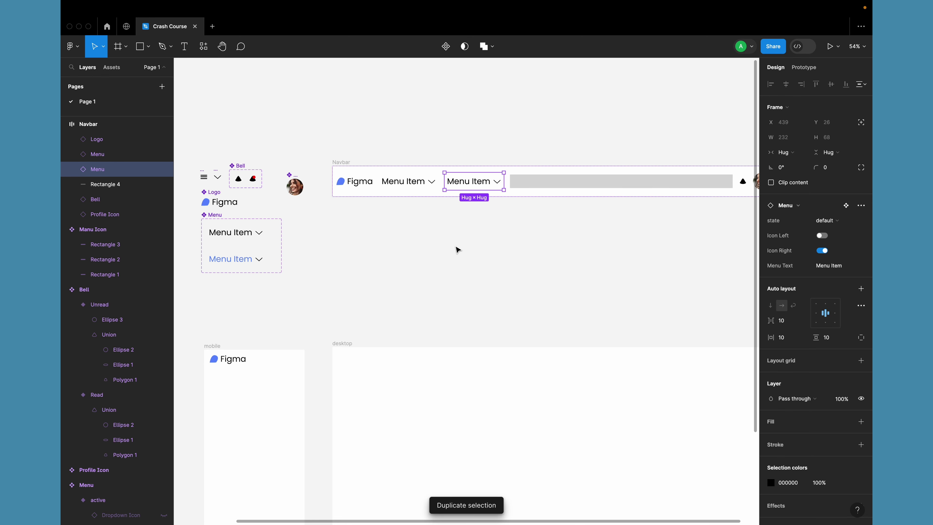
{"action": "scroll", "coordinate": [458, 249], "scroll_direction": "down", "scroll_amount": 5}
{"action": "key", "text": "ctrl+d"}
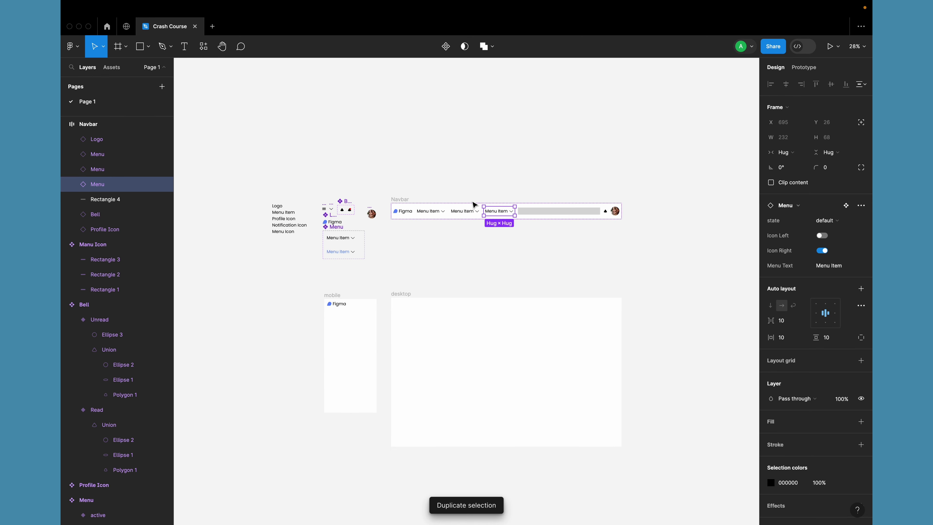
Step: Turn off the Icon Right property on the second and third Menu instances in the Navbar and deselect them
{"action": "left_click", "coordinate": [468, 210]}
{"action": "left_click", "coordinate": [505, 213], "text": "shift"}
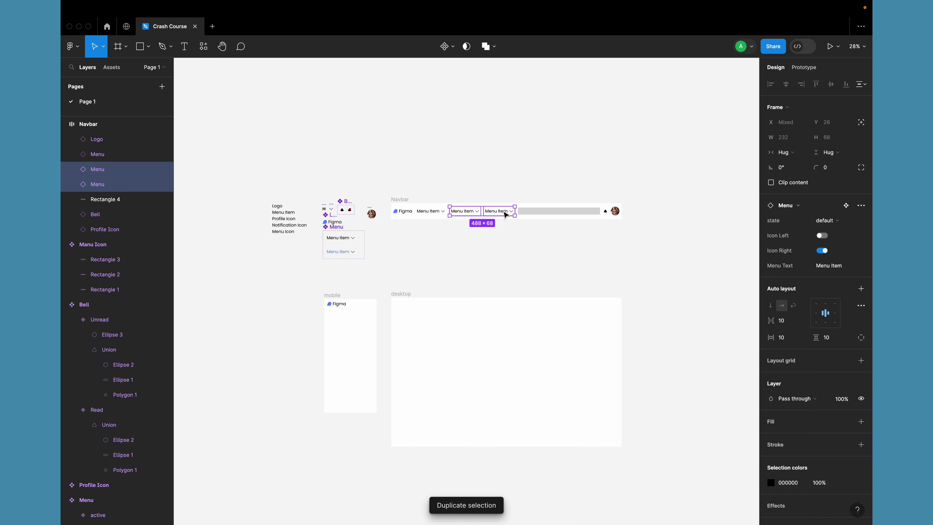
{"action": "left_click", "coordinate": [824, 252]}
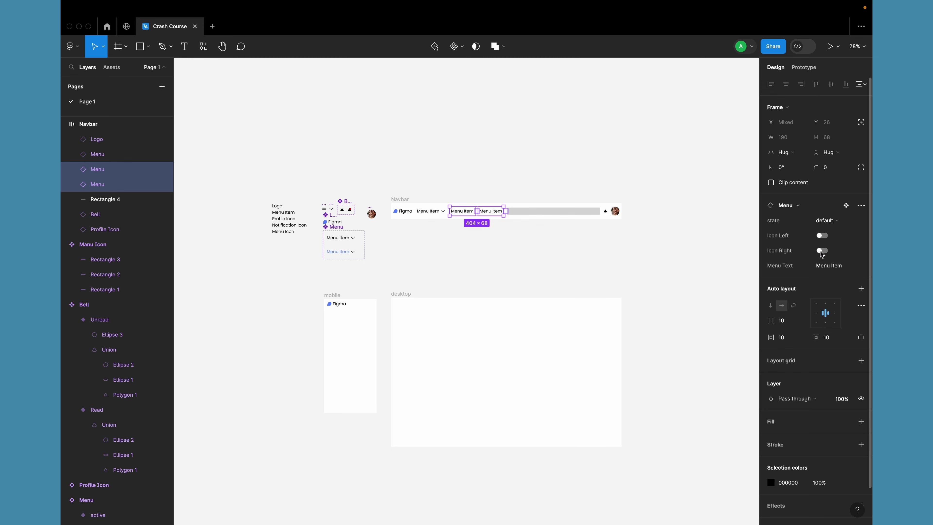
{"action": "left_click", "coordinate": [587, 252]}
Step: Wrap the three Menu instances in the Navbar in their own auto layout frame
{"action": "scroll", "coordinate": [478, 253], "scroll_direction": "up", "scroll_amount": 5}
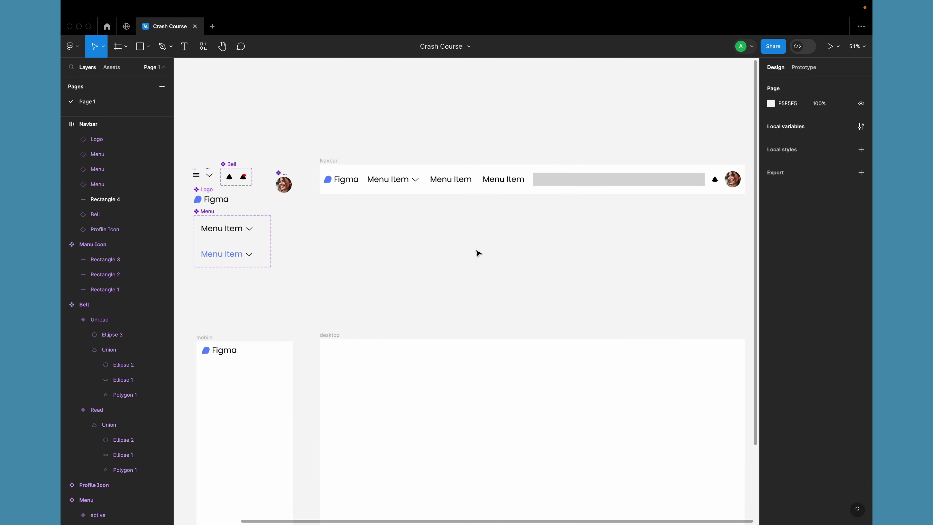
{"action": "scroll", "coordinate": [367, 190], "scroll_direction": "up", "scroll_amount": 5}
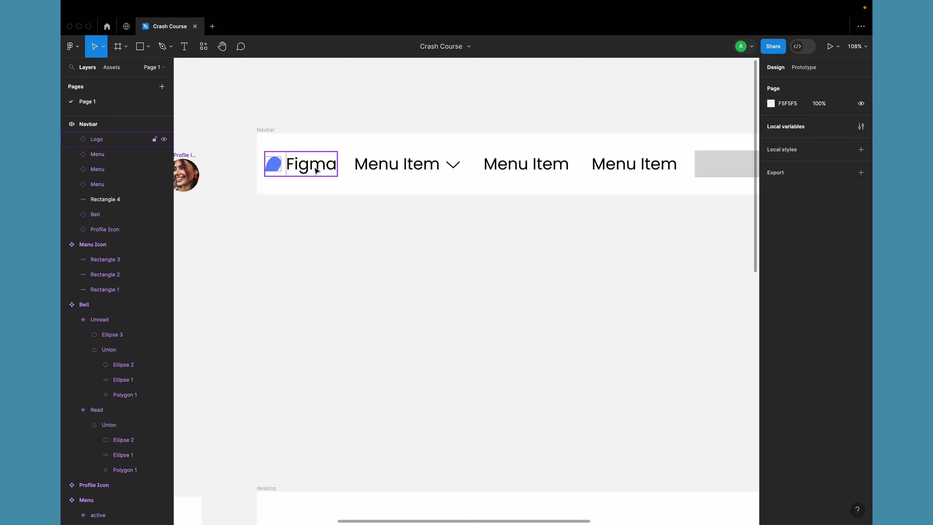
{"action": "left_click", "coordinate": [376, 167]}
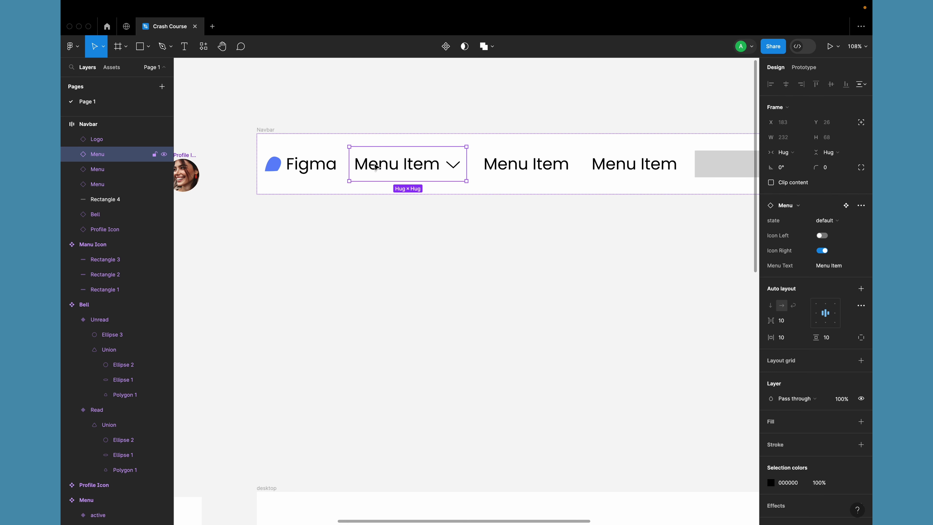
{"action": "left_click", "coordinate": [528, 165], "text": "shift"}
{"action": "left_click", "coordinate": [643, 166], "text": "shift"}
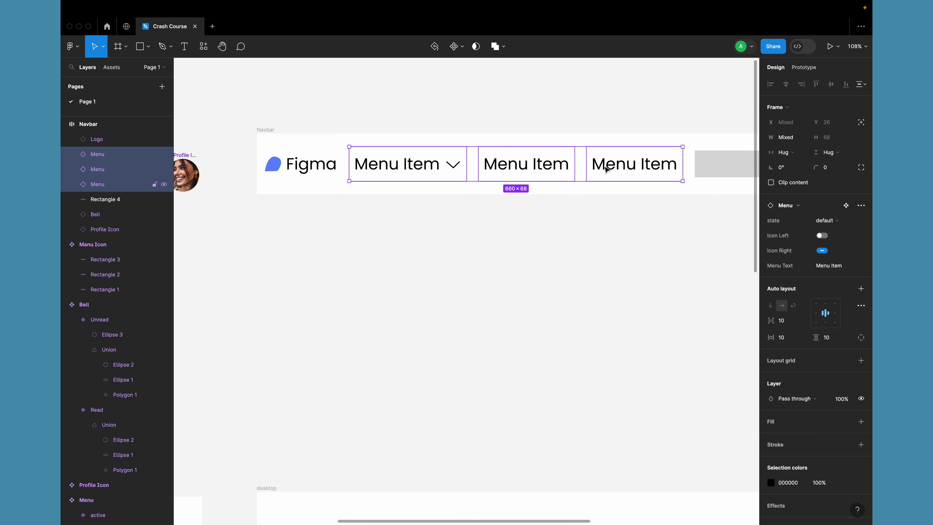
{"action": "key", "text": "shift+a"}
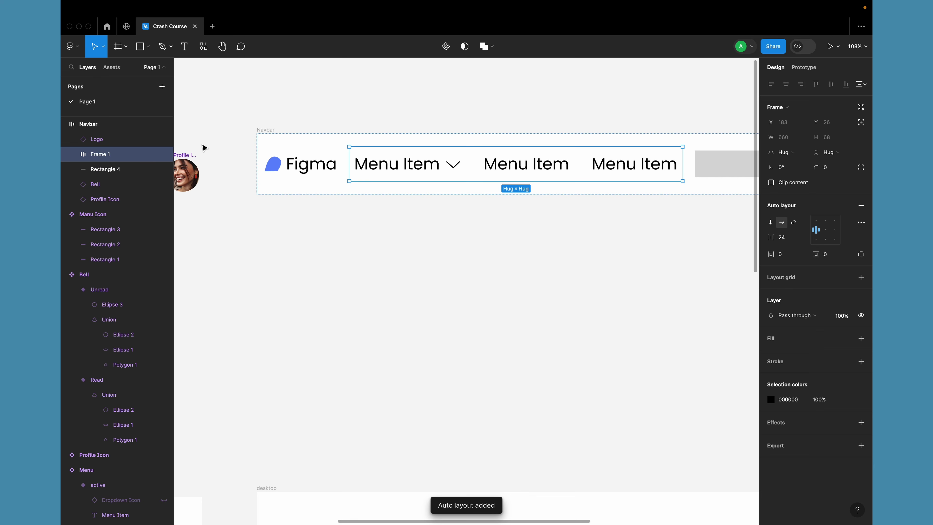
Step: Rename the frame holding the three menu items as "menus" and the grey rectangle beside it as "spacer"
{"action": "double_click", "coordinate": [105, 155]}
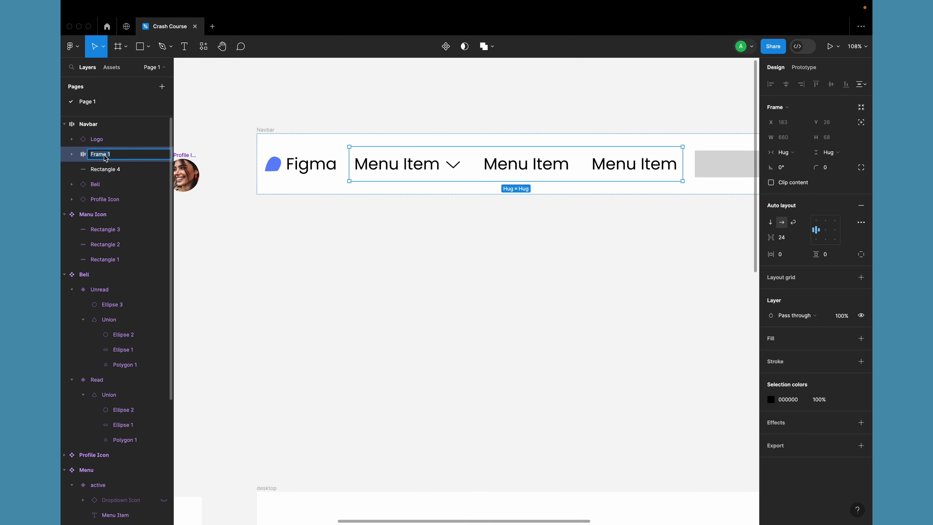
{"action": "type", "text": "menus"}
{"action": "key", "text": "Return"}
{"action": "left_click", "coordinate": [112, 170]}
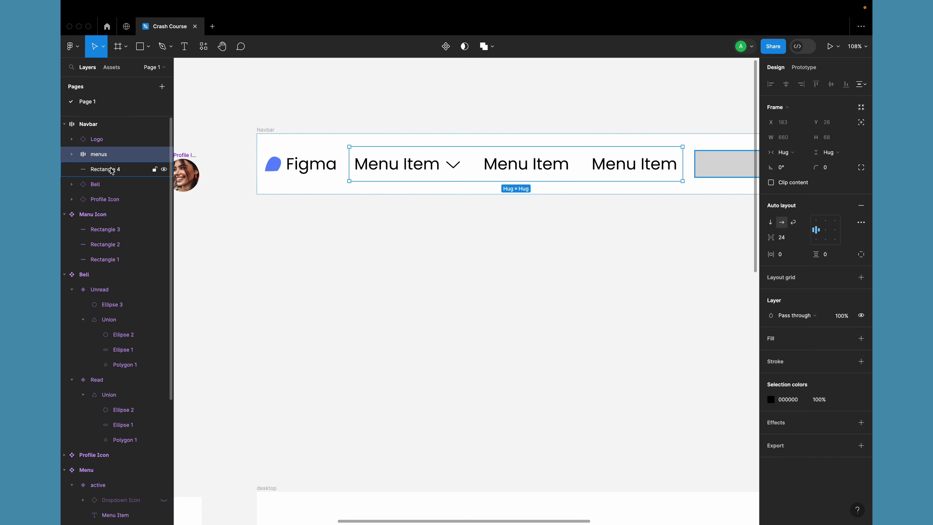
{"action": "double_click", "coordinate": [112, 170]}
{"action": "type", "text": "spacer"}
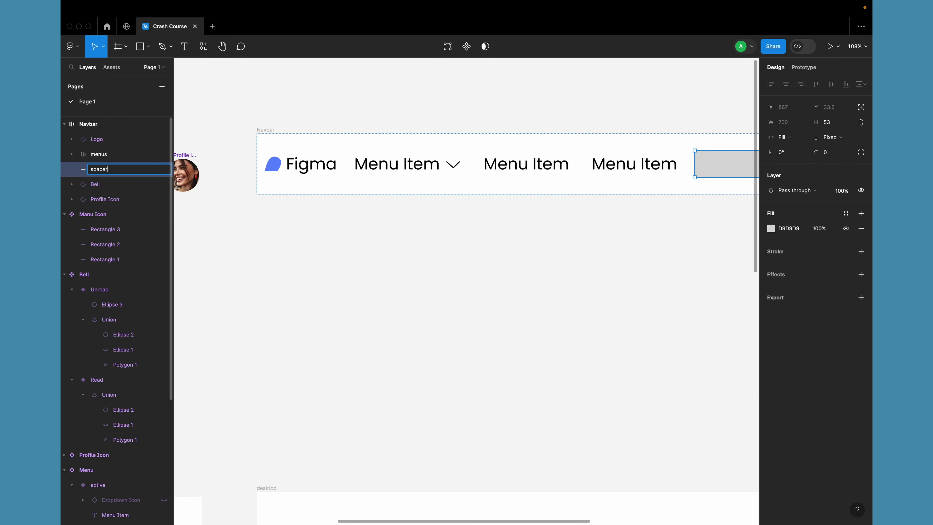
{"action": "key", "text": "Return"}
{"action": "left_click", "coordinate": [107, 186]}
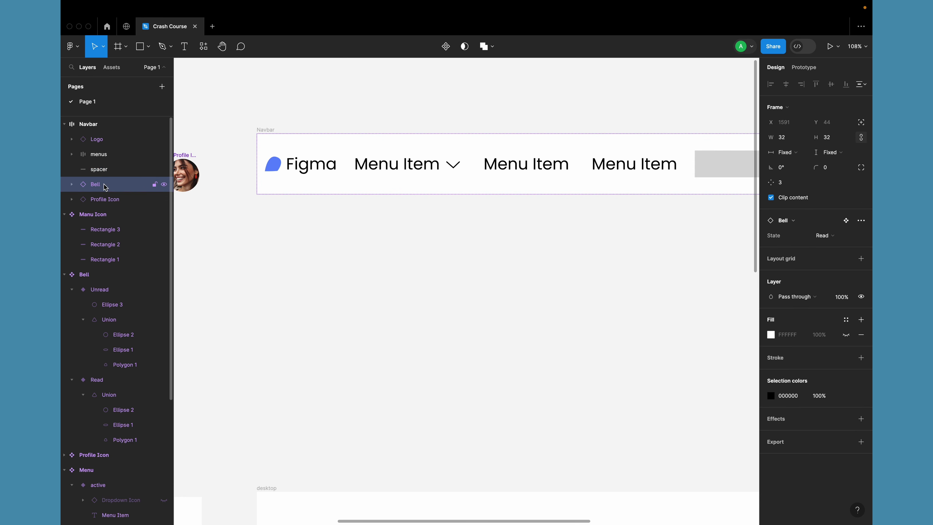
{"action": "left_click", "coordinate": [114, 205]}
Step: Set the auto layout gap between the items of the menus frame to 16
{"action": "left_click", "coordinate": [423, 175]}
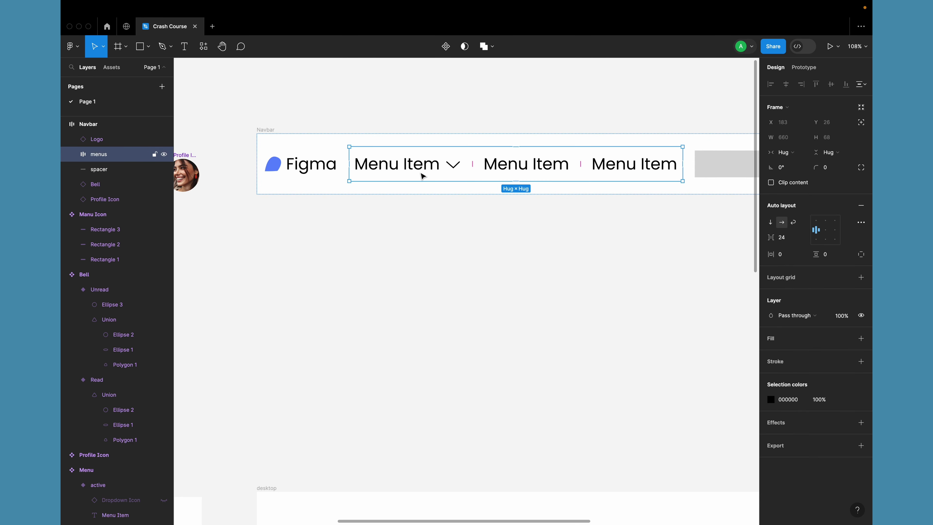
{"action": "left_click", "coordinate": [789, 238]}
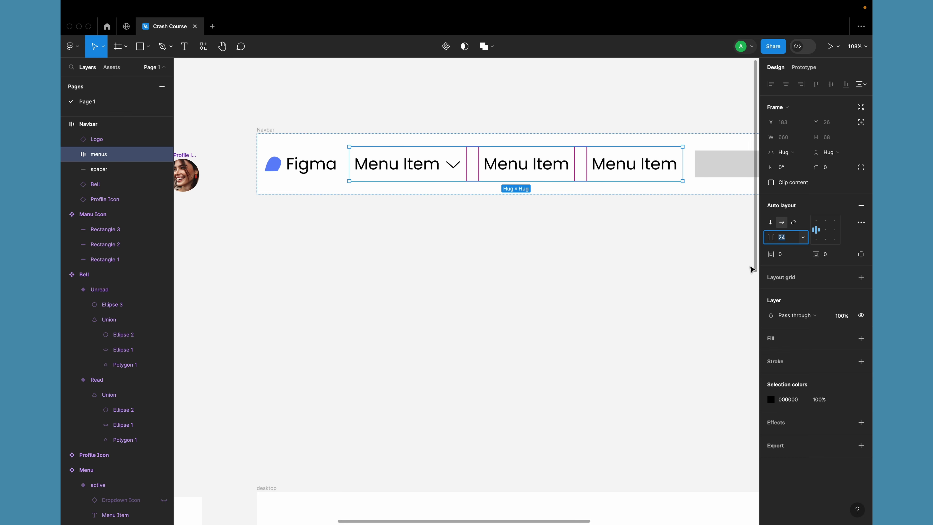
{"action": "type", "text": "16"}
{"action": "key", "text": "Return"}
Step: Duplicate the Navbar frame and place the copy directly below the original
{"action": "scroll", "coordinate": [523, 255], "scroll_direction": "down", "scroll_amount": 3}
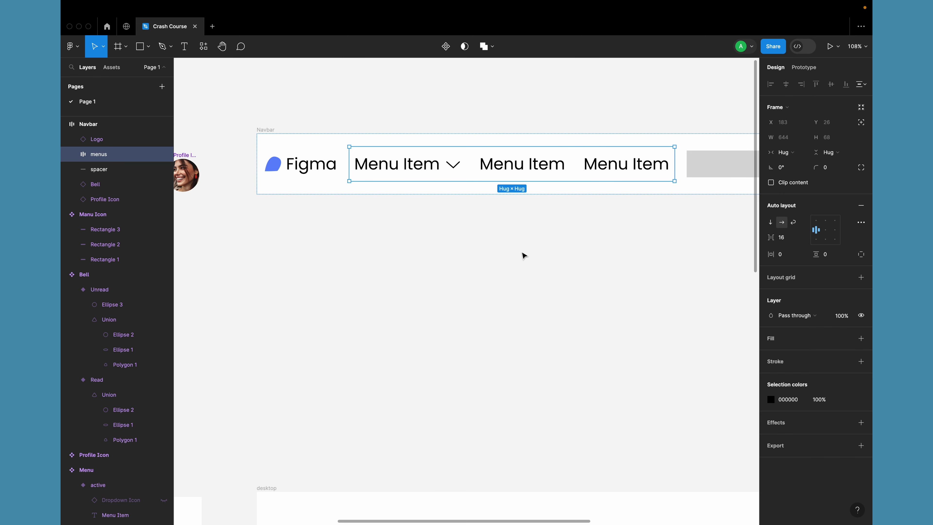
{"action": "scroll", "coordinate": [532, 298], "scroll_direction": "down", "scroll_amount": 4}
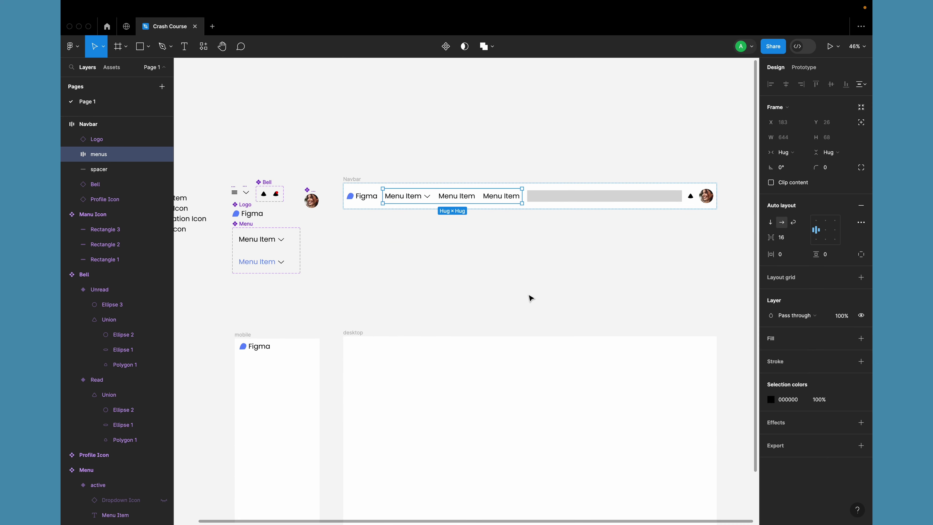
{"action": "left_click", "coordinate": [519, 249]}
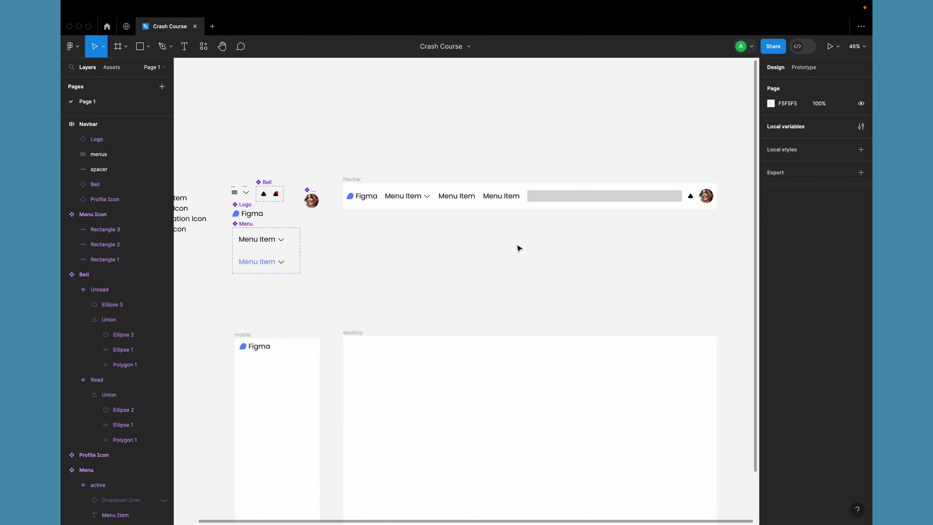
{"action": "left_click", "coordinate": [348, 180]}
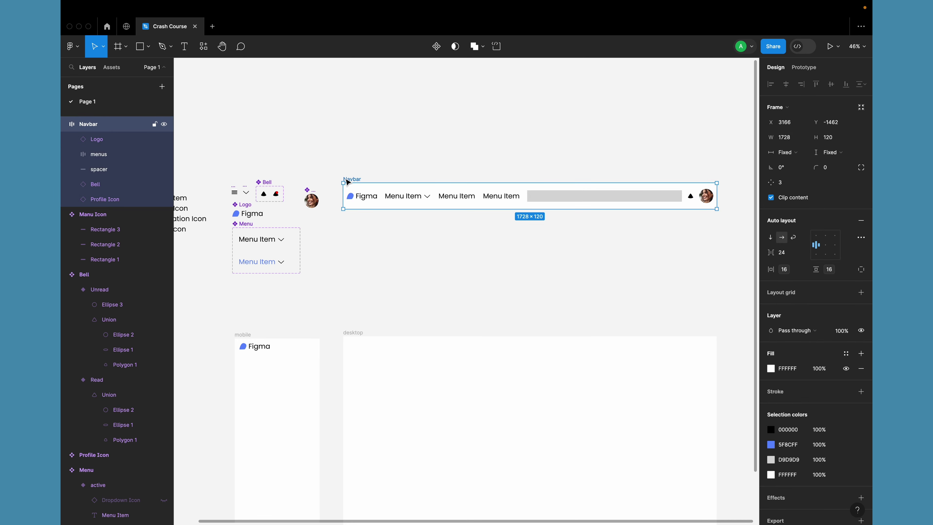
{"action": "left_click_drag", "start_coordinate": [348, 180], "coordinate": [350, 221], "text": "alt"}
Step: Rename the upper navbar frame as "Navbar / desktop" and the lower copy as "Navbar / mobile"
{"action": "scroll", "coordinate": [343, 166], "scroll_direction": "up", "scroll_amount": 5}
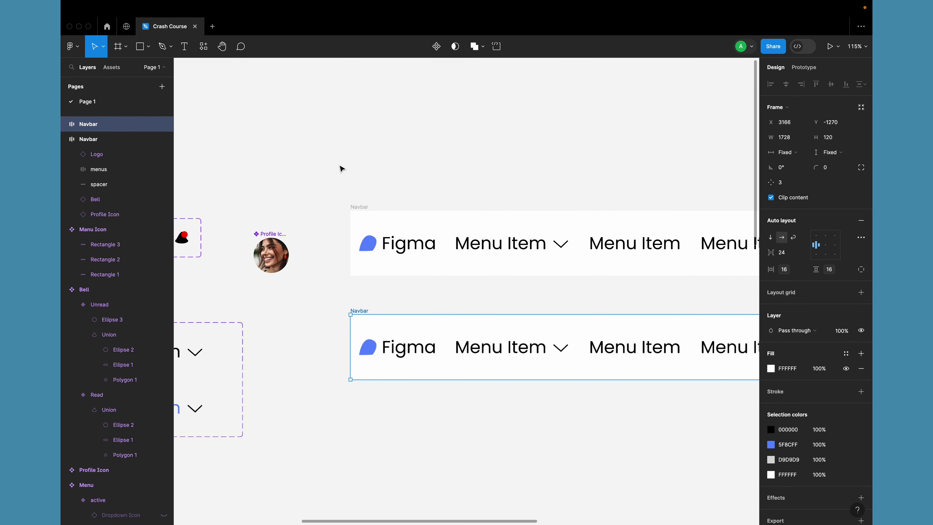
{"action": "double_click", "coordinate": [359, 206]}
{"action": "key", "text": "Right"}
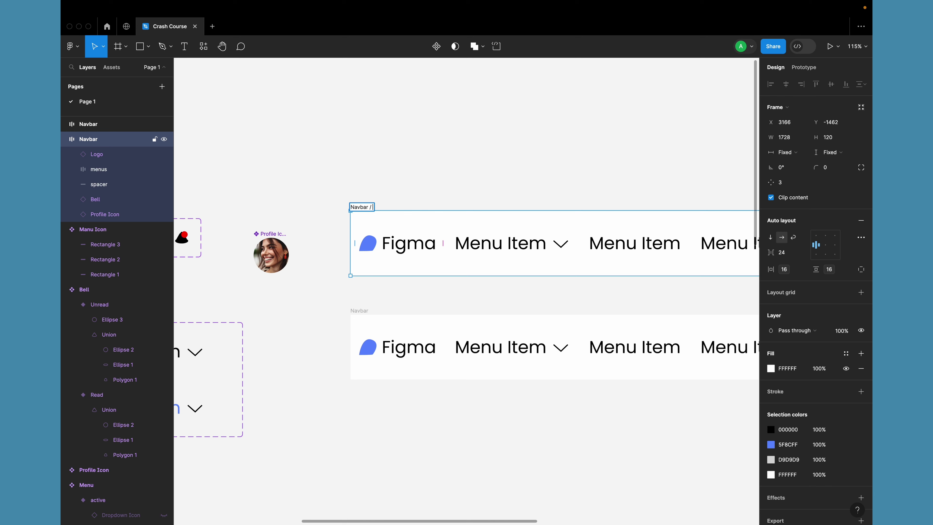
{"action": "type", "text": "/ desktop"}
{"action": "key", "text": "Return"}
{"action": "double_click", "coordinate": [361, 310]}
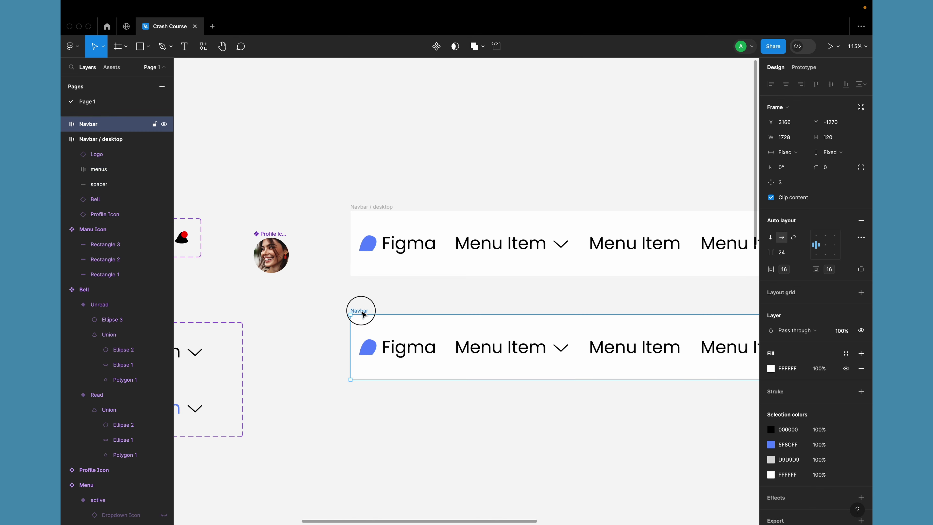
{"action": "key", "text": "Right"}
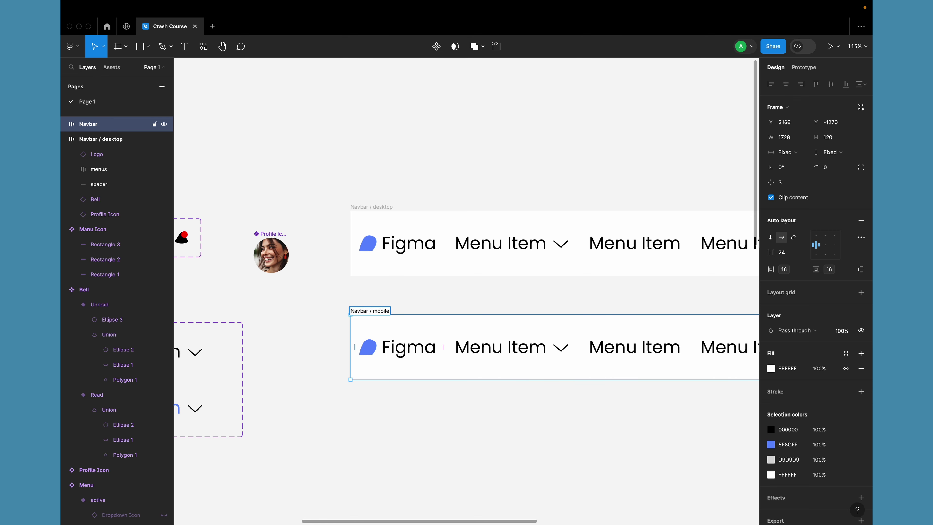
{"action": "key", "text": "Return"}
Step: Delete the menus frame from the Navbar / mobile frame
{"action": "scroll", "coordinate": [369, 286], "scroll_direction": "down", "scroll_amount": 5}
{"action": "left_click", "coordinate": [437, 285]}
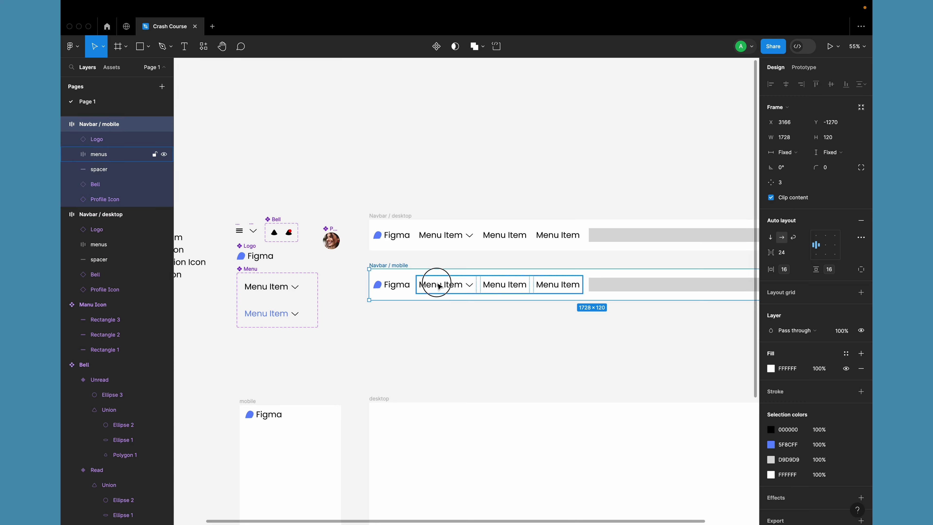
{"action": "left_click", "coordinate": [437, 284]}
{"action": "scroll", "coordinate": [437, 284], "scroll_direction": "right", "scroll_amount": 3}
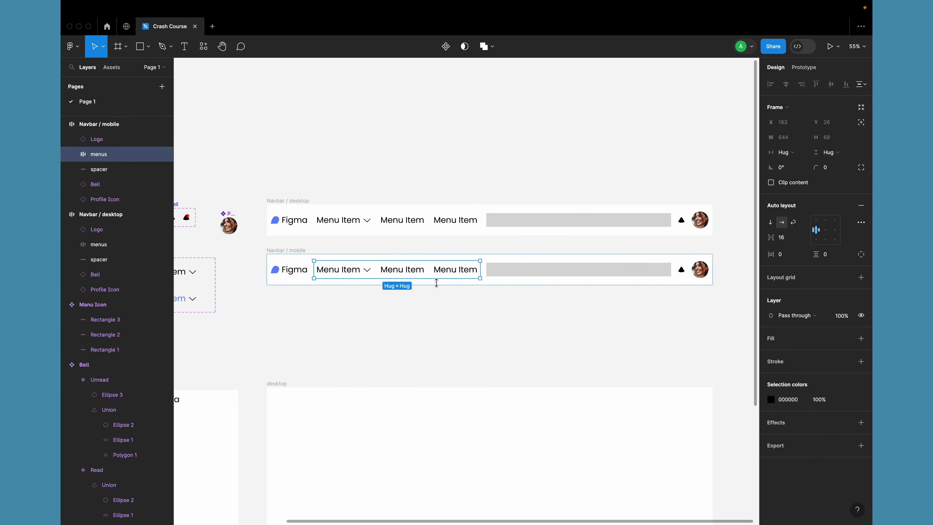
{"action": "key", "text": "Delete"}
Step: Place an instance of the hamburger menu icon in the Navbar / mobile frame, between the spacer and the bell
{"action": "left_click", "coordinate": [582, 274]}
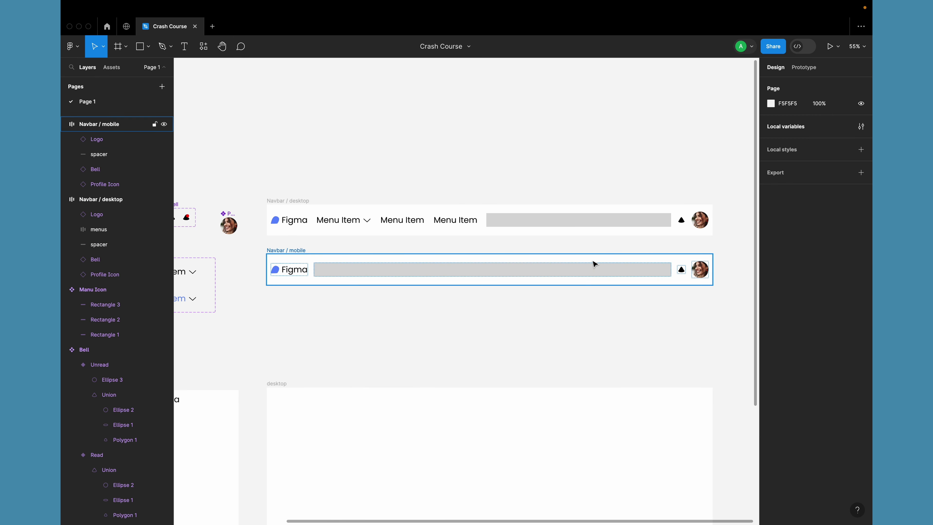
{"action": "scroll", "coordinate": [551, 283], "scroll_direction": "left", "scroll_amount": 3}
{"action": "scroll", "coordinate": [551, 283], "scroll_direction": "down", "scroll_amount": 2}
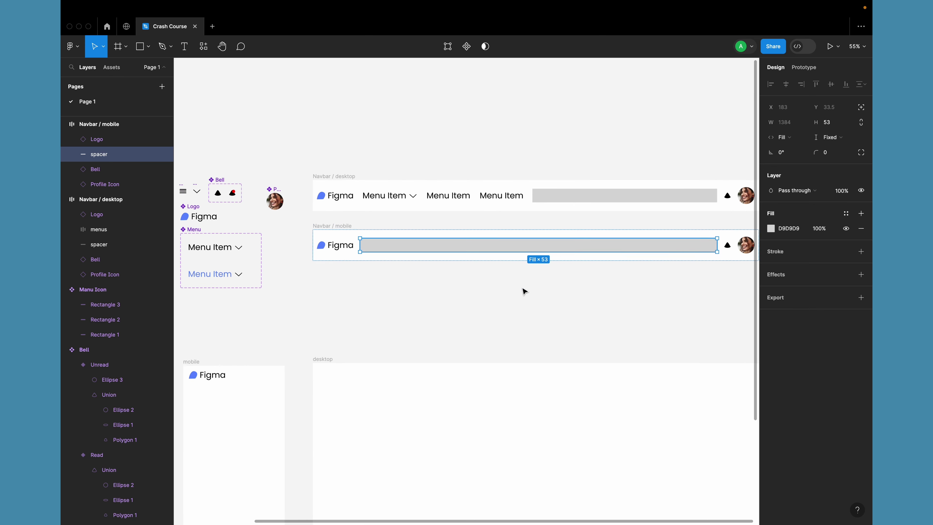
{"action": "left_click", "coordinate": [203, 188]}
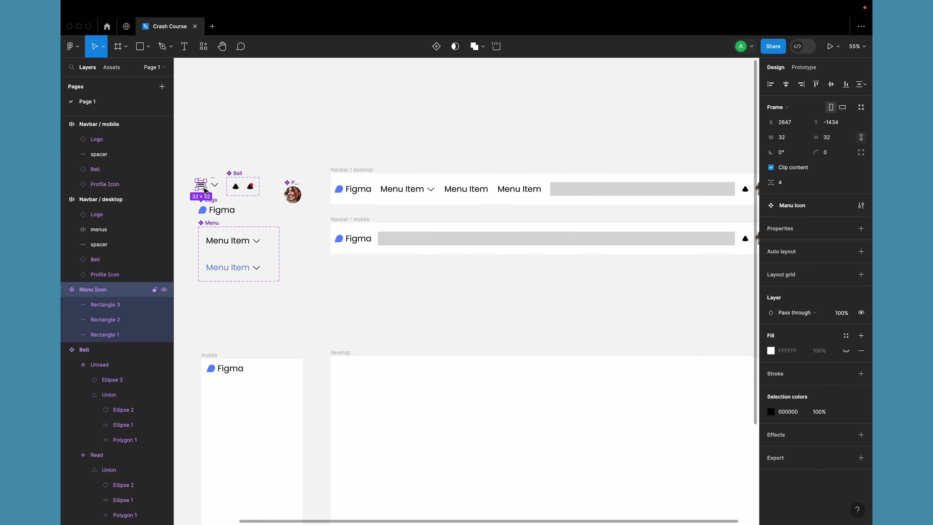
{"action": "left_click_drag", "start_coordinate": [203, 188], "coordinate": [735, 246]}
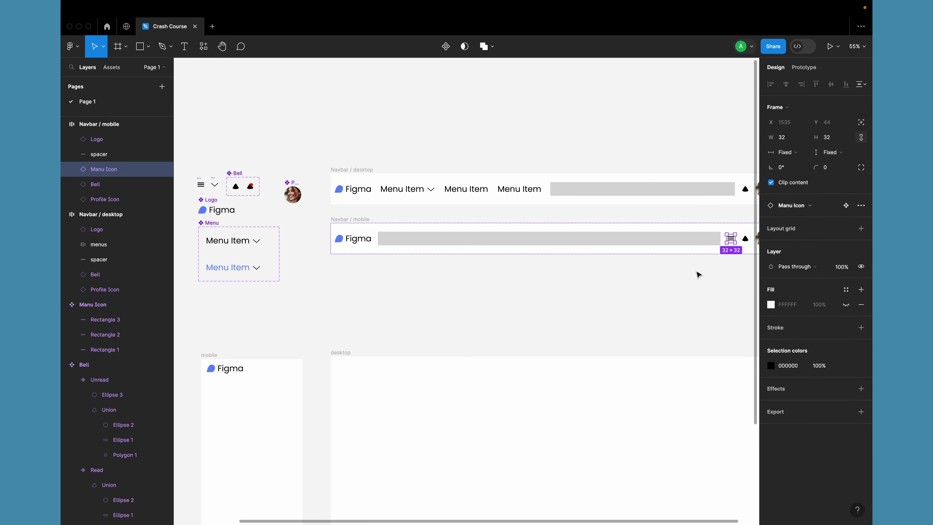
{"action": "left_click", "coordinate": [697, 282]}
Step: Set the width of the Navbar / mobile frame to 393 to match the mobile frame
{"action": "scroll", "coordinate": [697, 283], "scroll_direction": "right", "scroll_amount": 3}
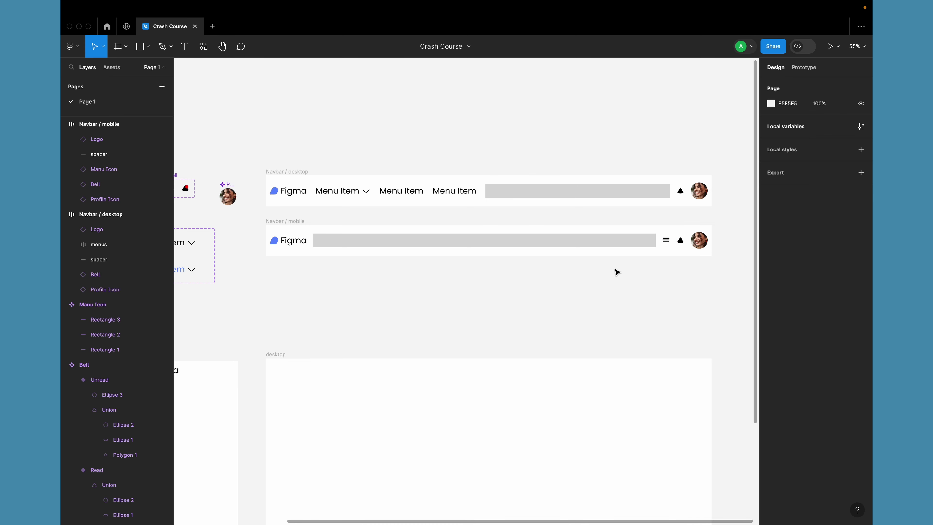
{"action": "scroll", "coordinate": [358, 235], "scroll_direction": "down", "scroll_amount": 5}
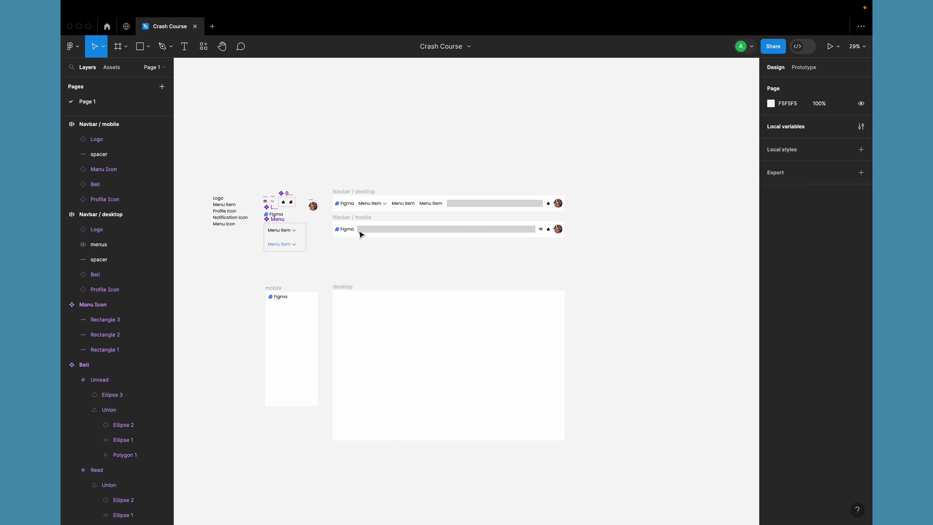
{"action": "left_click", "coordinate": [282, 288]}
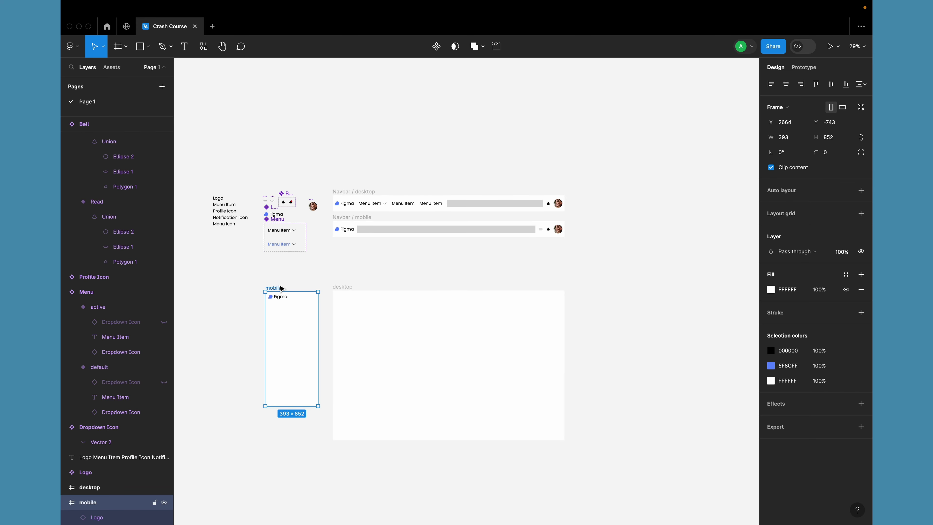
{"action": "left_click", "coordinate": [339, 222]}
{"action": "left_click", "coordinate": [803, 138]}
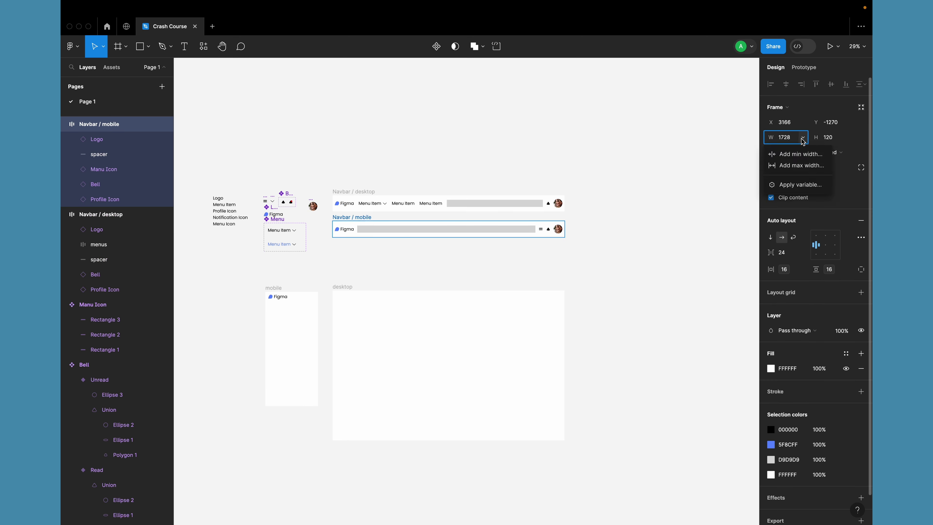
{"action": "key", "text": "Escape"}
{"action": "left_click", "coordinate": [789, 137]}
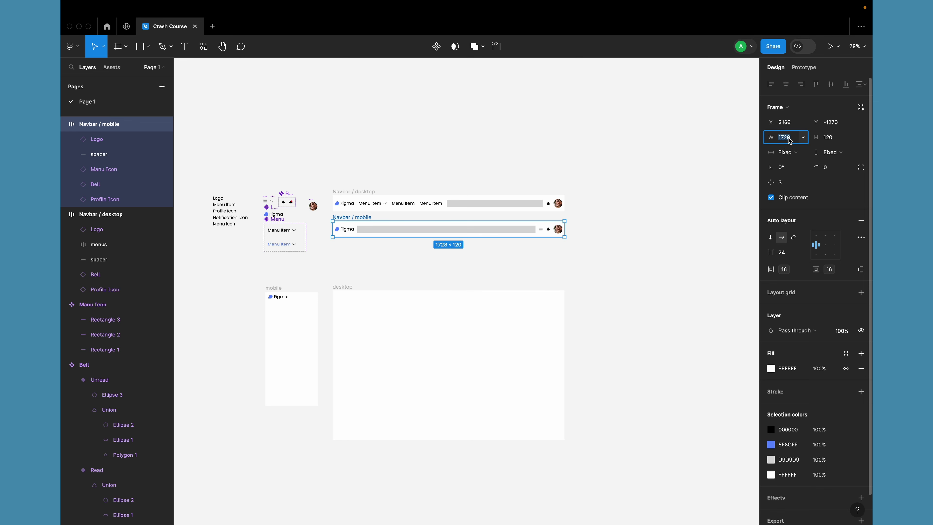
{"action": "type", "text": "393"}
{"action": "key", "text": "Return"}
{"action": "left_click", "coordinate": [454, 252]}
Step: Compare the resized mobile navbar with the mobile frame and the desktop navbar
{"action": "scroll", "coordinate": [371, 243], "scroll_direction": "up", "scroll_amount": 2}
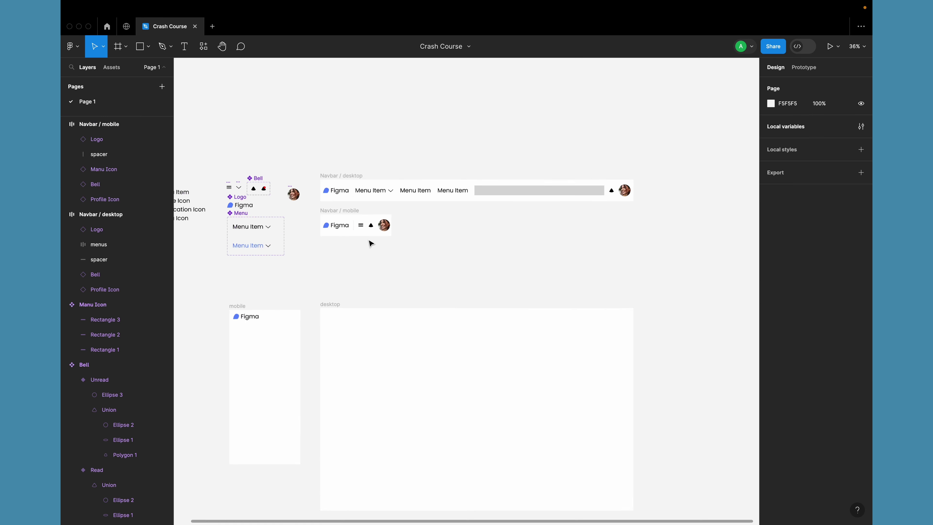
{"action": "scroll", "coordinate": [371, 243], "scroll_direction": "up", "scroll_amount": 4}
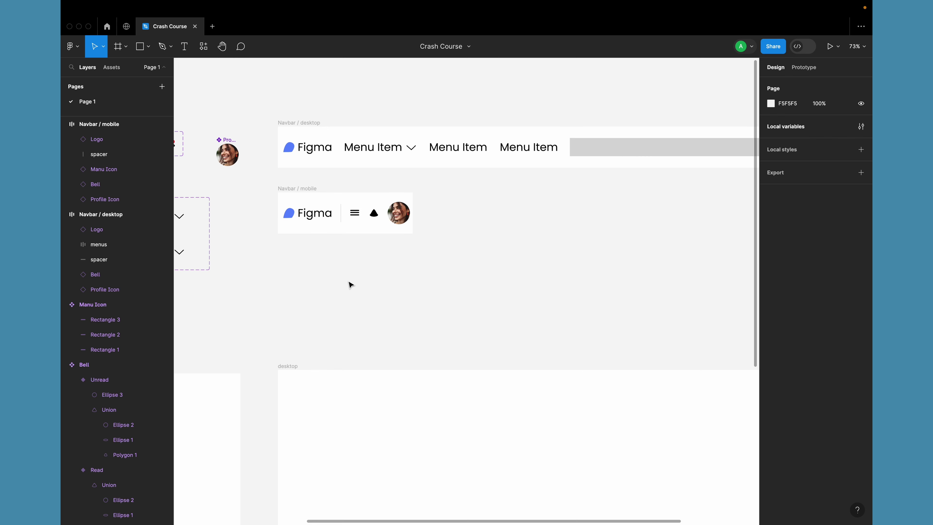
{"action": "scroll", "coordinate": [351, 285], "scroll_direction": "left", "scroll_amount": 4}
{"action": "scroll", "coordinate": [351, 285], "scroll_direction": "down", "scroll_amount": 2}
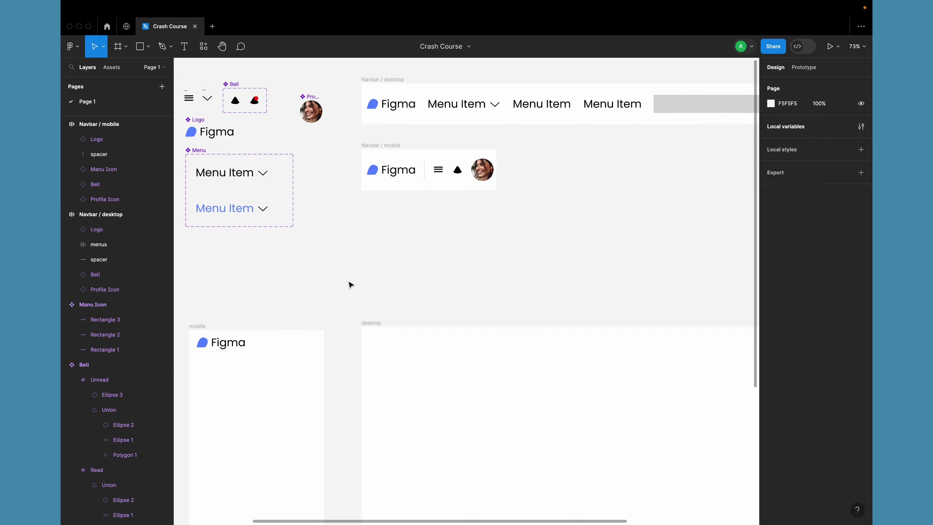
{"action": "left_click", "coordinate": [257, 295]}
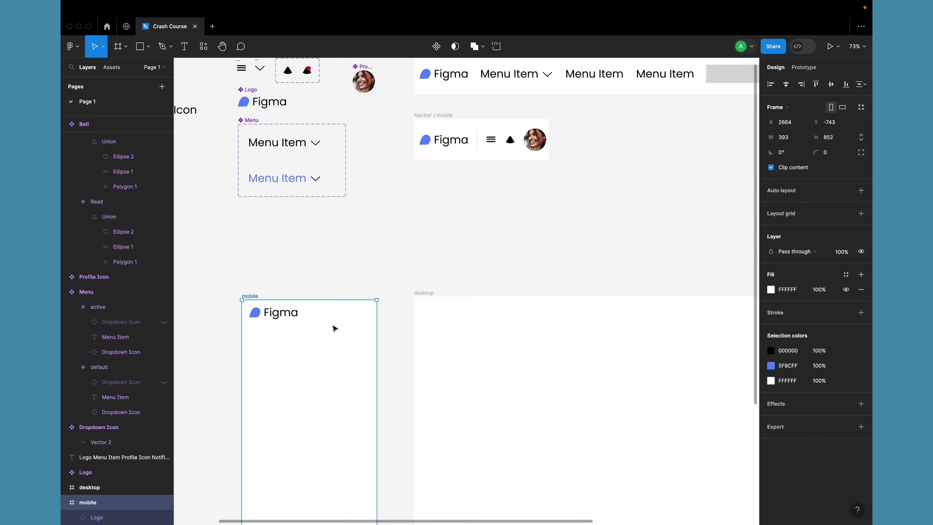
{"action": "scroll", "coordinate": [435, 196], "scroll_direction": "up", "scroll_amount": 2}
{"action": "scroll", "coordinate": [434, 197], "scroll_direction": "right", "scroll_amount": 2}
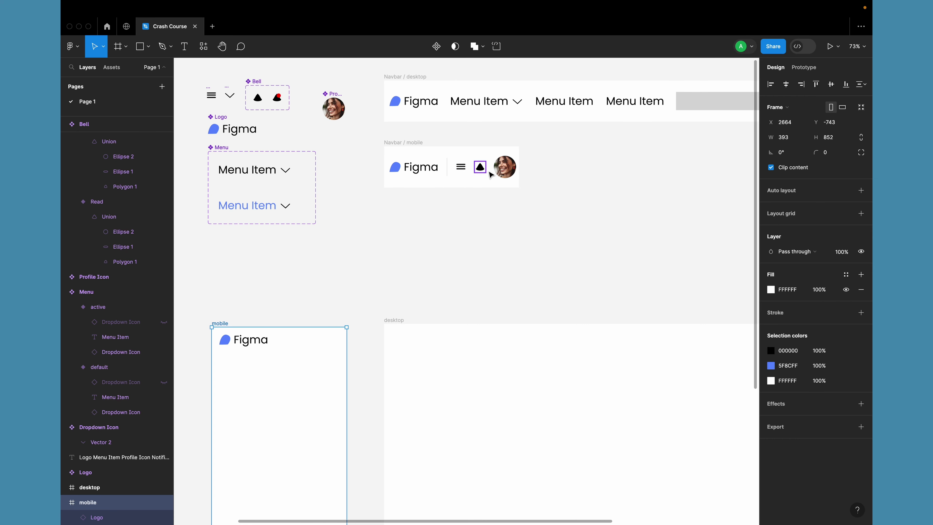
{"action": "scroll", "coordinate": [581, 205], "scroll_direction": "right", "scroll_amount": 5}
{"action": "scroll", "coordinate": [580, 205], "scroll_direction": "up", "scroll_amount": 2}
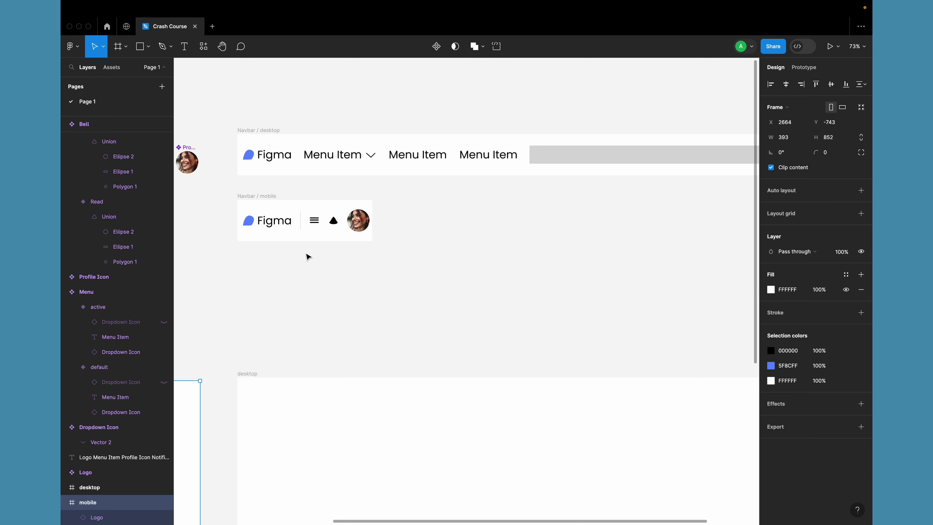
Step: Delete the profile icon from the Navbar / mobile frame
{"action": "scroll", "coordinate": [314, 252], "scroll_direction": "up", "scroll_amount": 5}
{"action": "scroll", "coordinate": [358, 239], "scroll_direction": "left", "scroll_amount": 2}
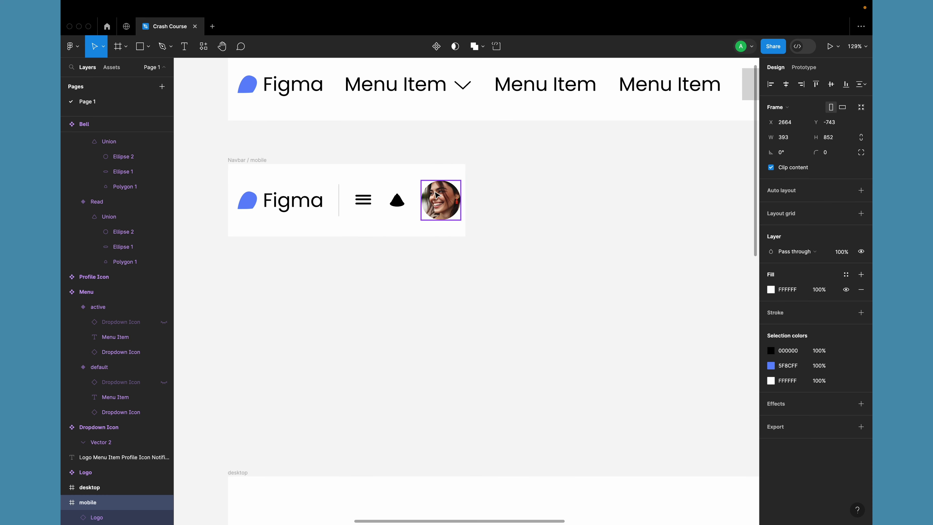
{"action": "left_click", "coordinate": [442, 201]}
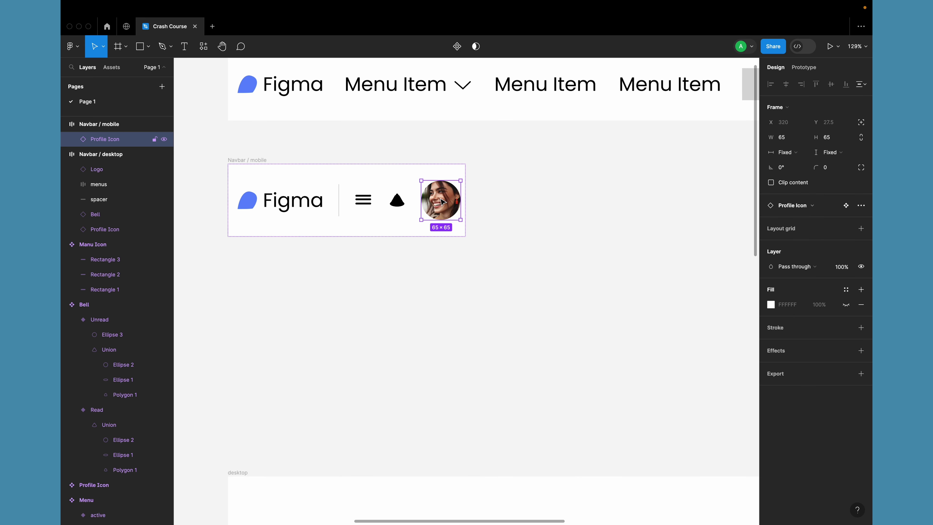
{"action": "key", "text": "Delete"}
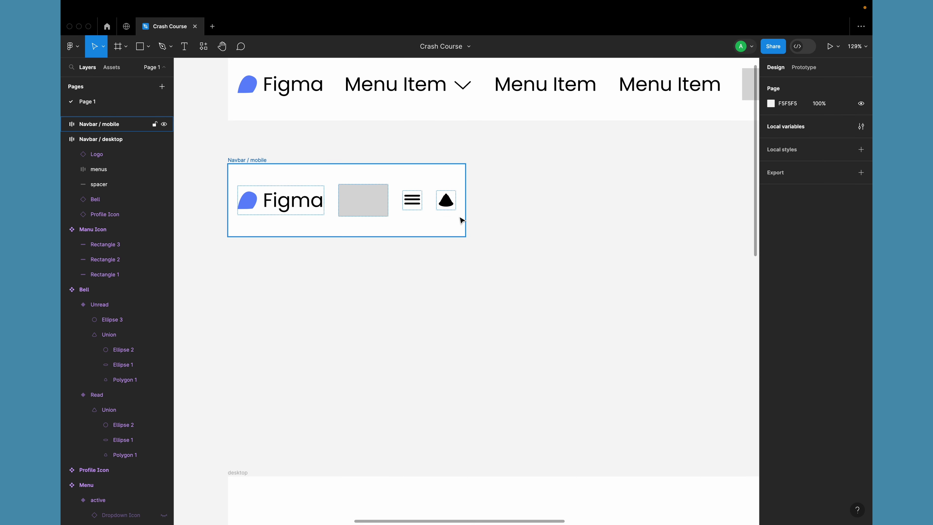
Step: Move the hamburger menu icon after the bell in the Navbar / mobile frame
{"action": "left_click", "coordinate": [418, 204]}
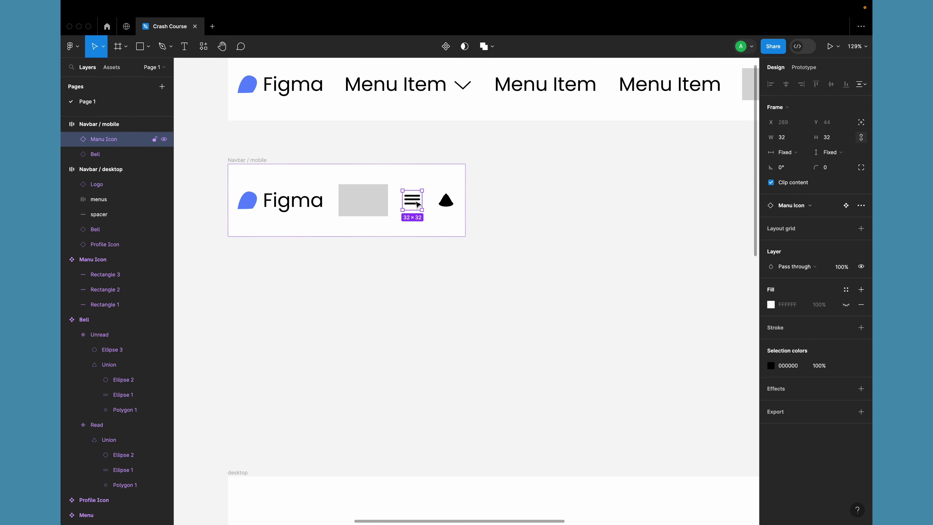
{"action": "key", "text": "Right"}
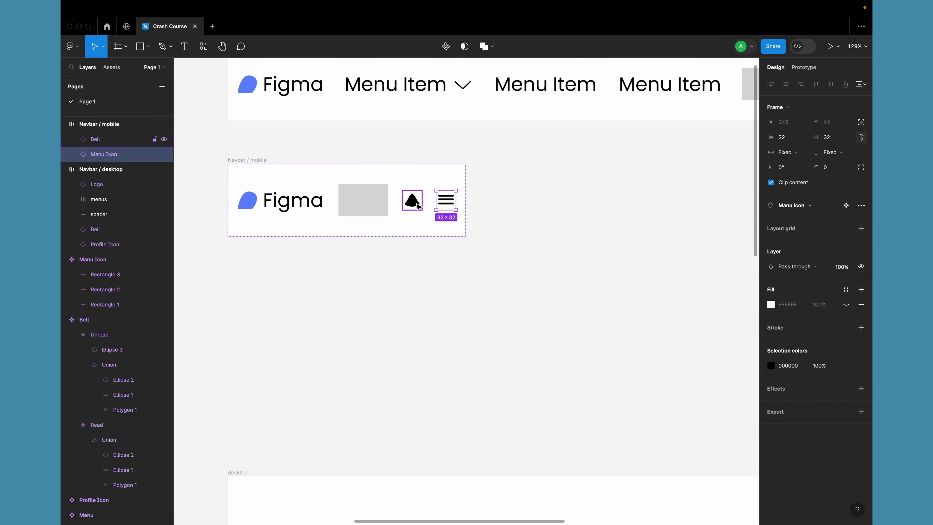
{"action": "left_click", "coordinate": [419, 279]}
Step: Select the grey spacers of the Navbar / mobile and Navbar / desktop frames together
{"action": "left_click", "coordinate": [364, 205]}
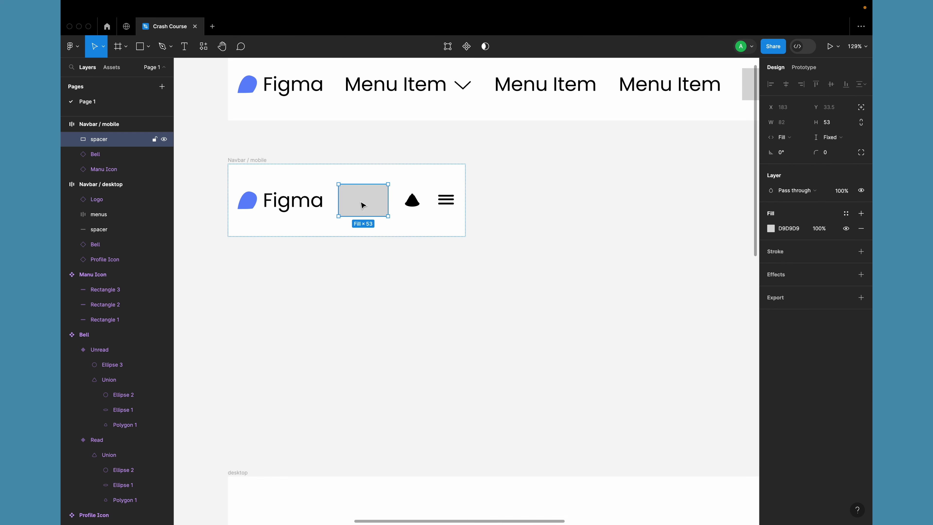
{"action": "scroll", "coordinate": [391, 294], "scroll_direction": "down", "scroll_amount": 5}
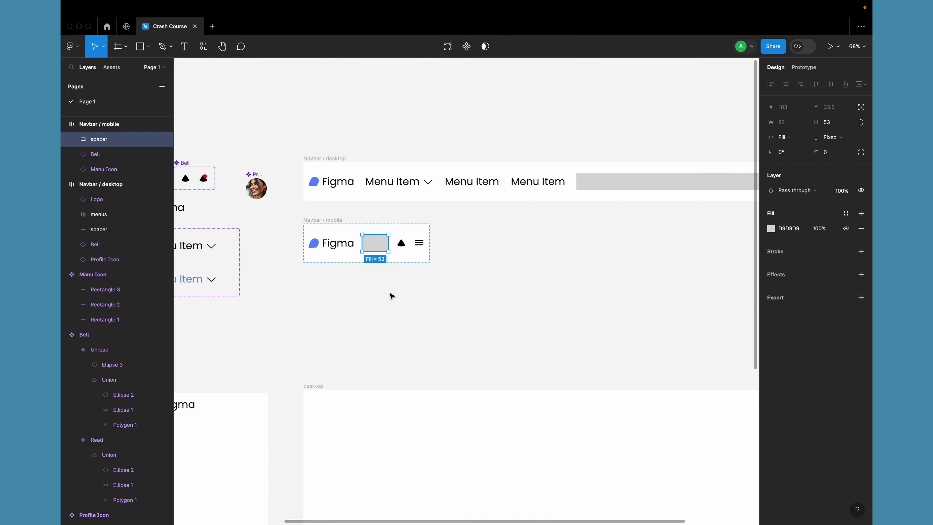
{"action": "left_click", "coordinate": [335, 220]}
{"action": "scroll", "coordinate": [335, 220], "scroll_direction": "down", "scroll_amount": 3}
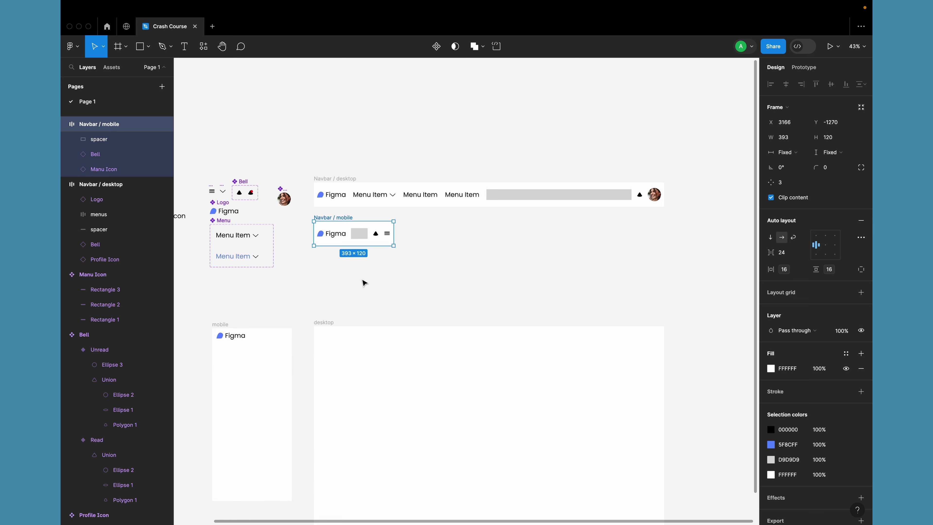
{"action": "left_click", "coordinate": [365, 283]}
{"action": "left_click", "coordinate": [363, 239]}
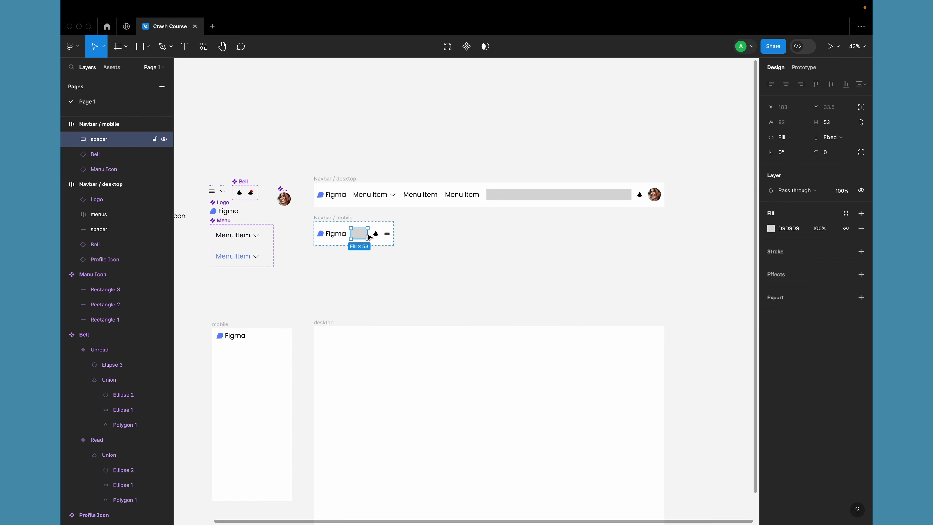
{"action": "left_click", "coordinate": [514, 199], "text": "shift"}
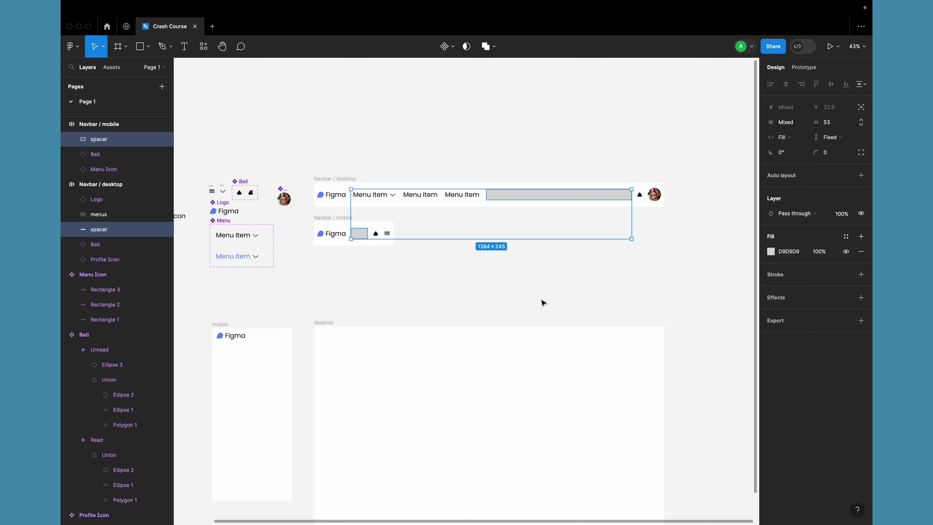
Step: Try hiding the fill of both selected spacers
{"action": "left_click", "coordinate": [825, 254]}
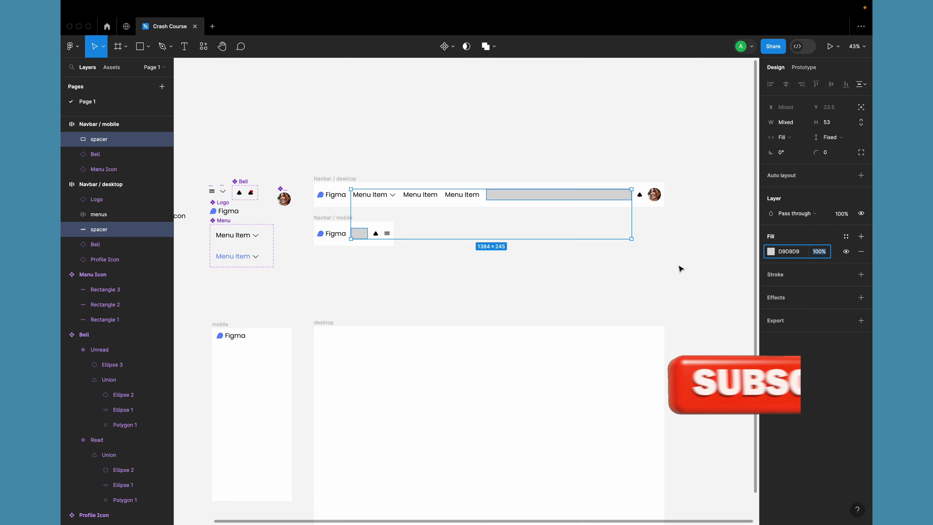
{"action": "left_click", "coordinate": [847, 253]}
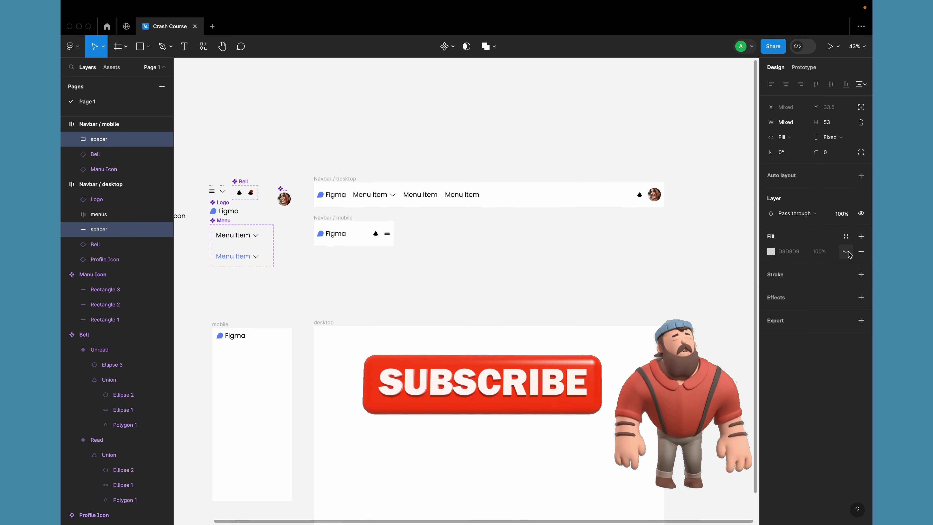
{"action": "left_click", "coordinate": [847, 254]}
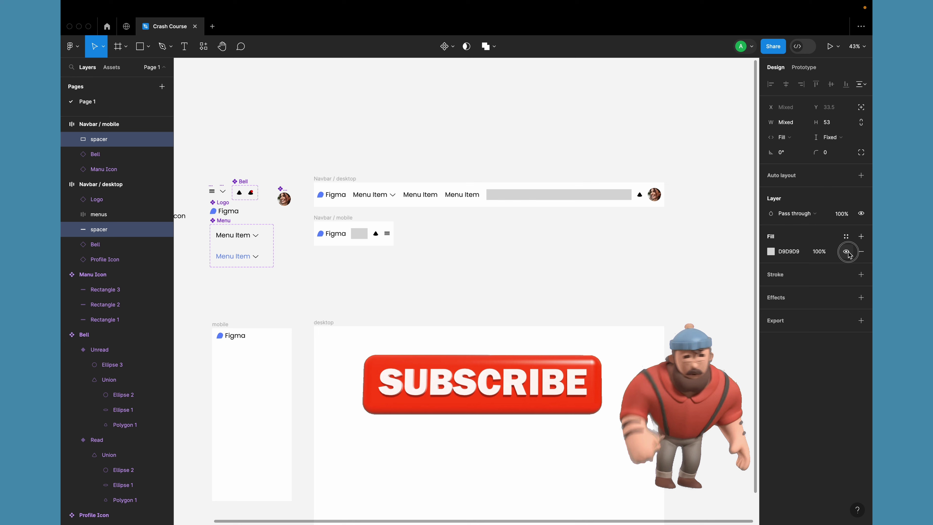
Step: Set the layer opacity of both selected spacers to 0%
{"action": "left_click", "coordinate": [841, 214]}
{"action": "type", "text": "0"}
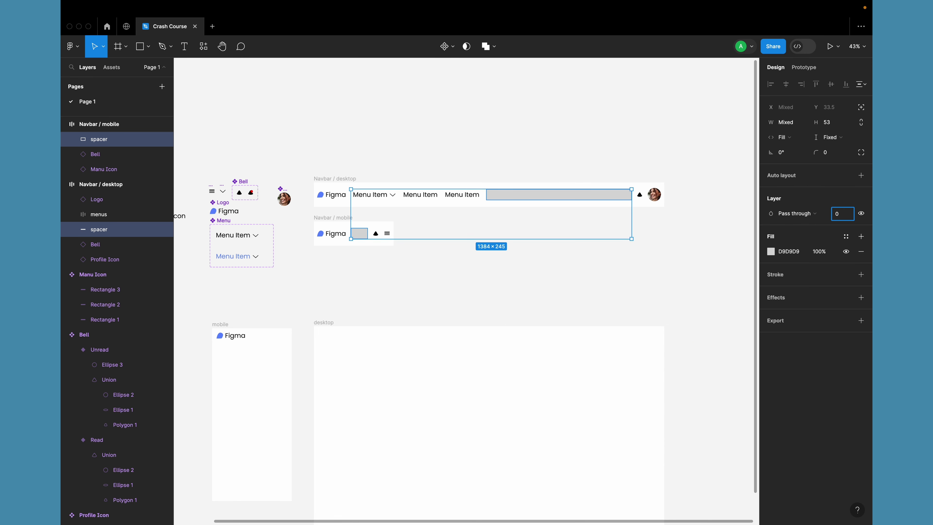
{"action": "key", "text": "Return"}
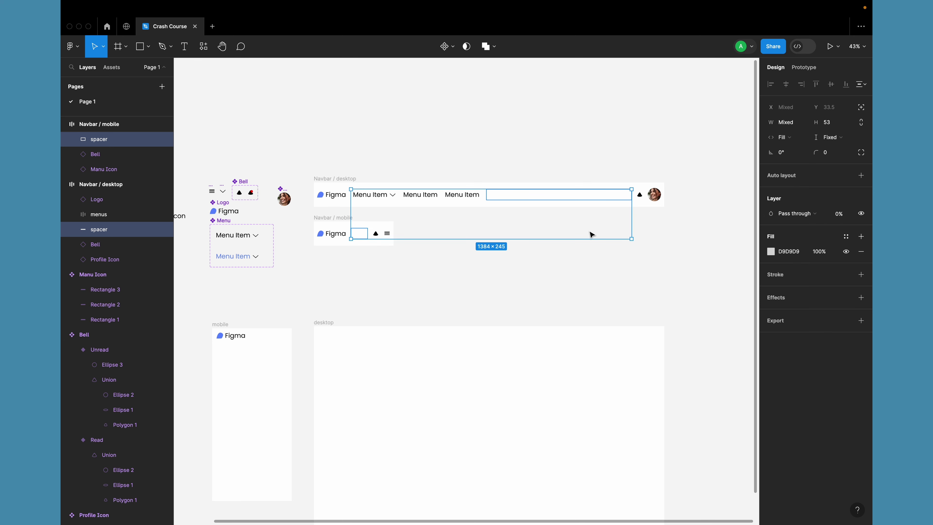
Step: Try layer opacities of 100%, 50% and 0% in turn on the two selected spacers
{"action": "key", "text": "0"}
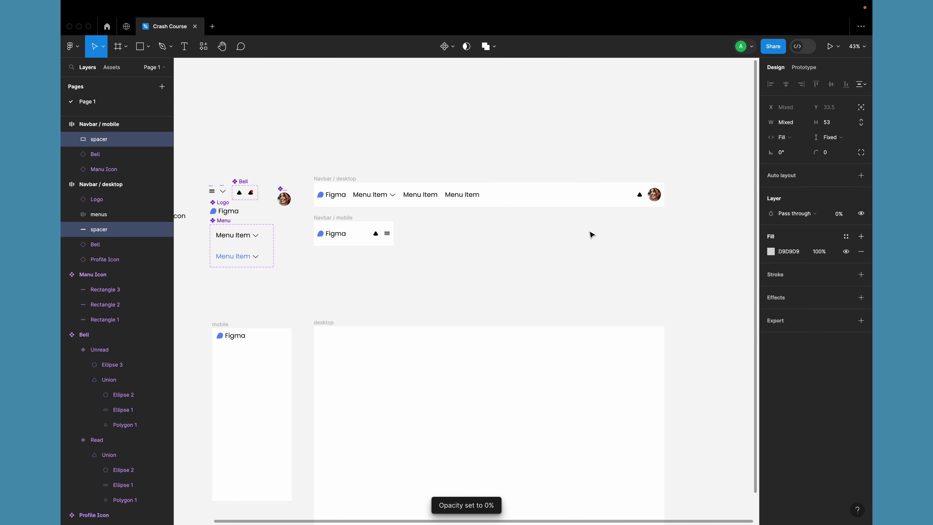
{"action": "key", "text": "0"}
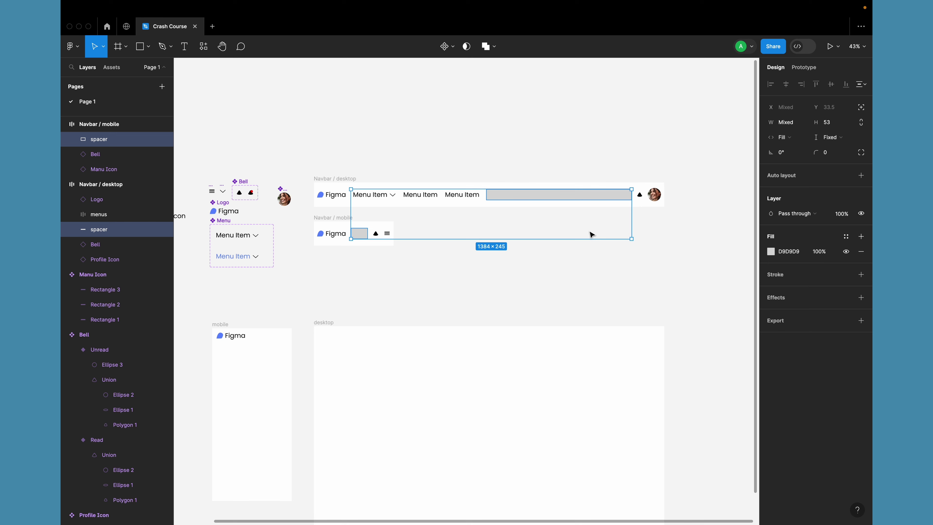
{"action": "key", "text": "5"}
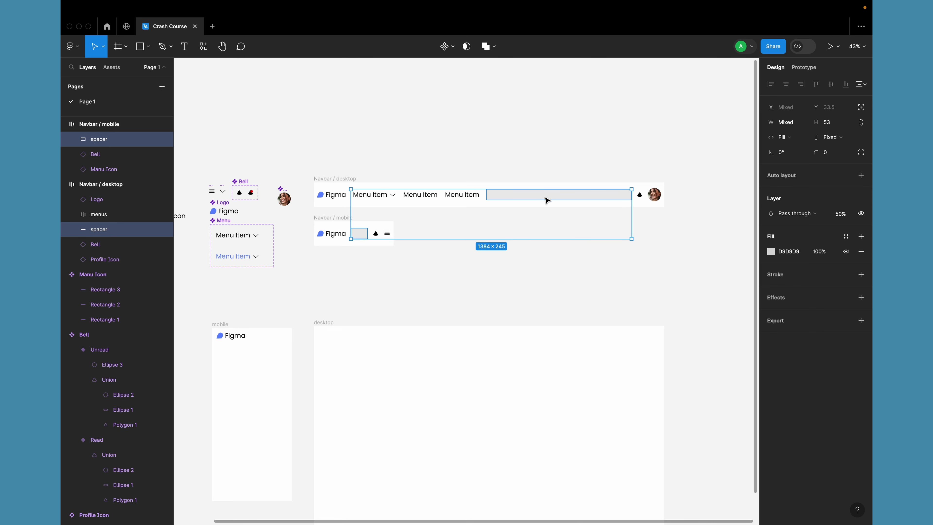
{"action": "key", "text": "0"}
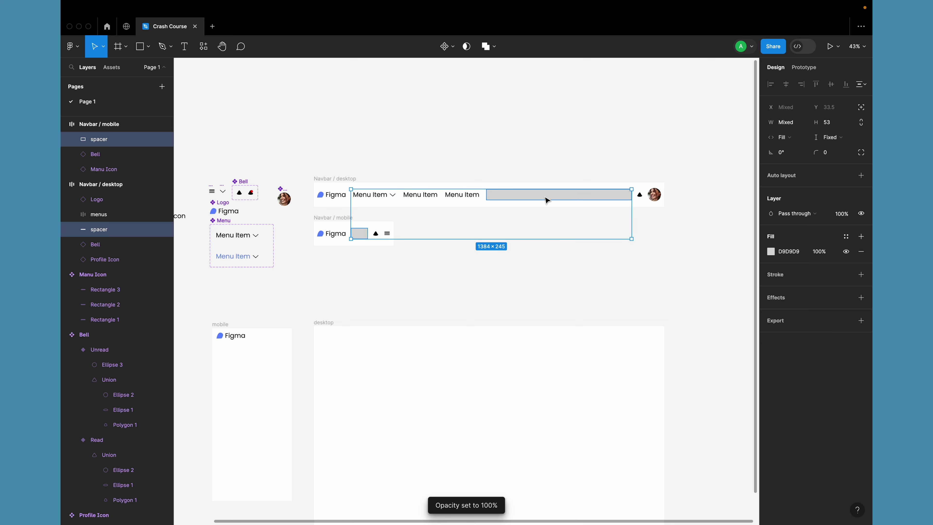
{"action": "key", "text": "0"}
{"action": "key", "text": "0"}
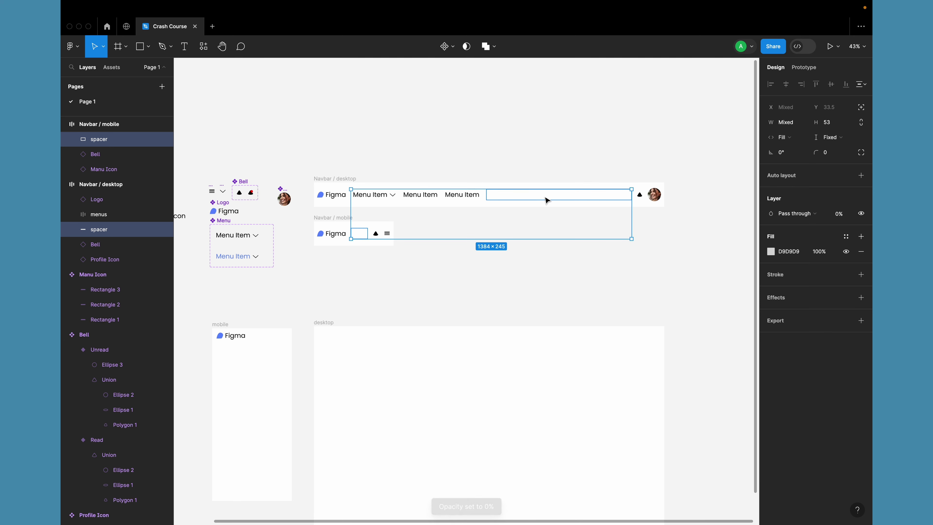
{"action": "key", "text": "0"}
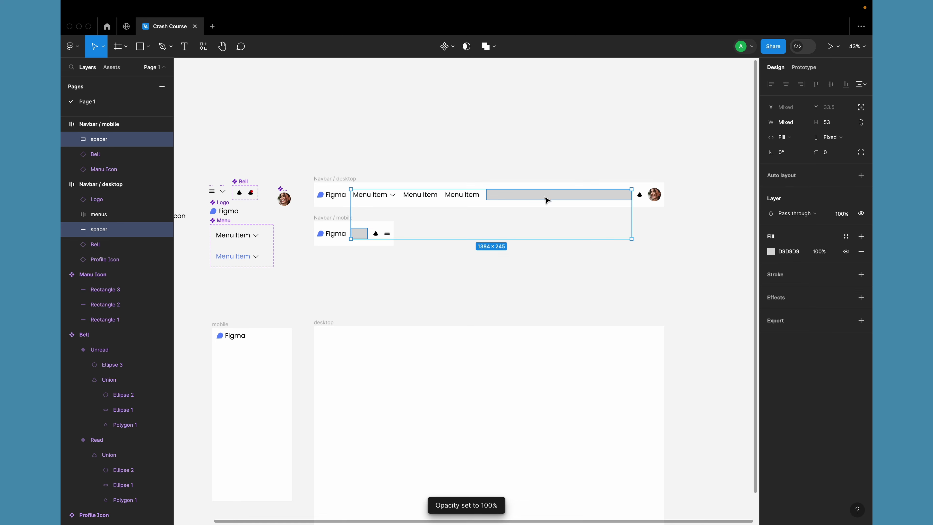
{"action": "key", "text": "0"}
{"action": "key", "text": "0"}
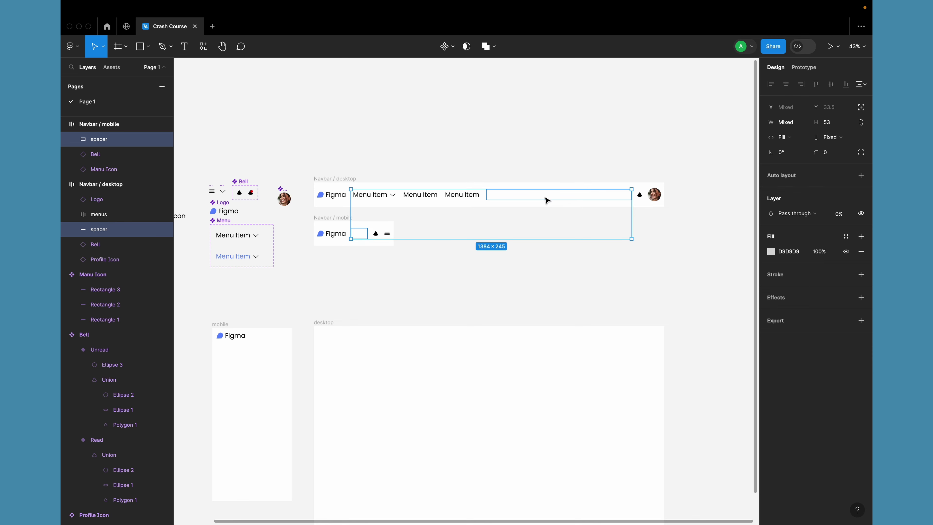
Step: Combine the Navbar / desktop and Navbar / mobile frames into one component set
{"action": "left_click", "coordinate": [536, 261]}
{"action": "scroll", "coordinate": [536, 267], "scroll_direction": "left", "scroll_amount": 3}
{"action": "scroll", "coordinate": [536, 266], "scroll_direction": "down", "scroll_amount": 2}
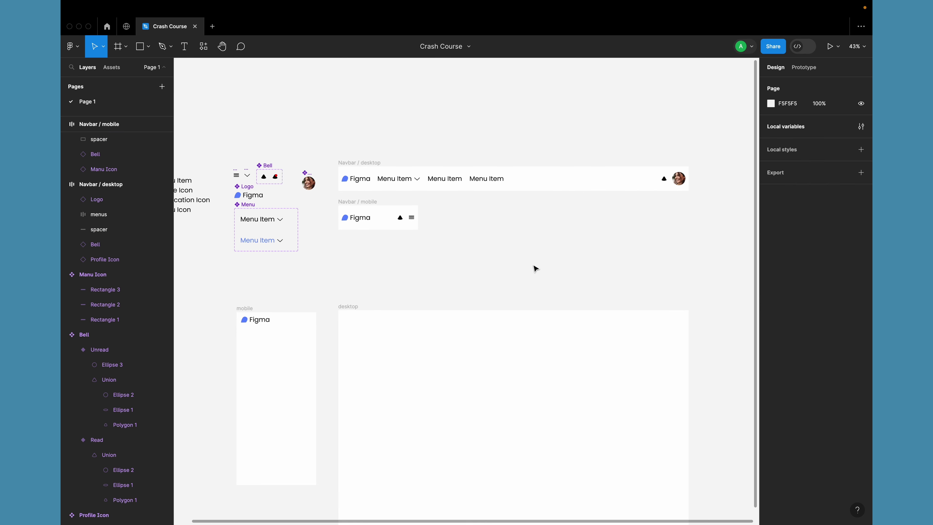
{"action": "scroll", "coordinate": [418, 258], "scroll_direction": "up", "scroll_amount": 5}
{"action": "scroll", "coordinate": [417, 257], "scroll_direction": "up", "scroll_amount": 4}
{"action": "scroll", "coordinate": [417, 257], "scroll_direction": "left", "scroll_amount": 3}
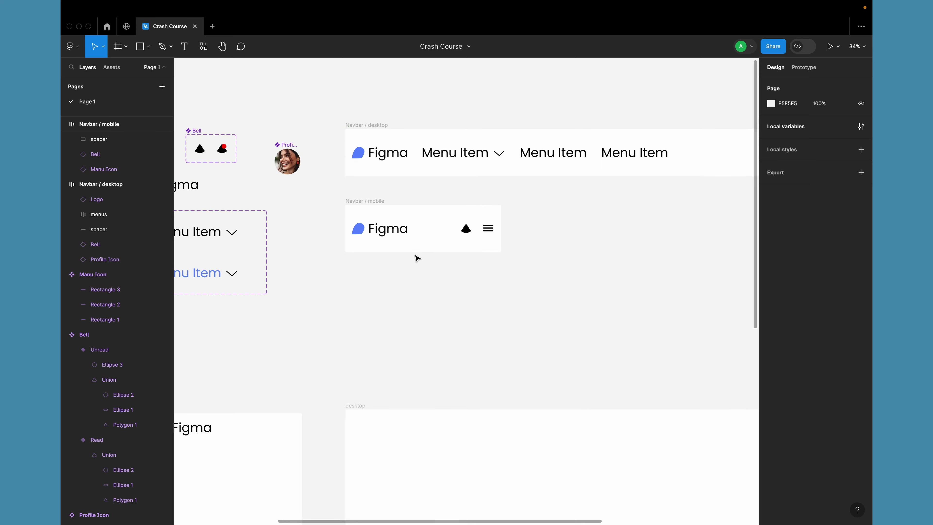
{"action": "left_click", "coordinate": [364, 125]}
{"action": "left_click", "coordinate": [359, 202], "text": "shift"}
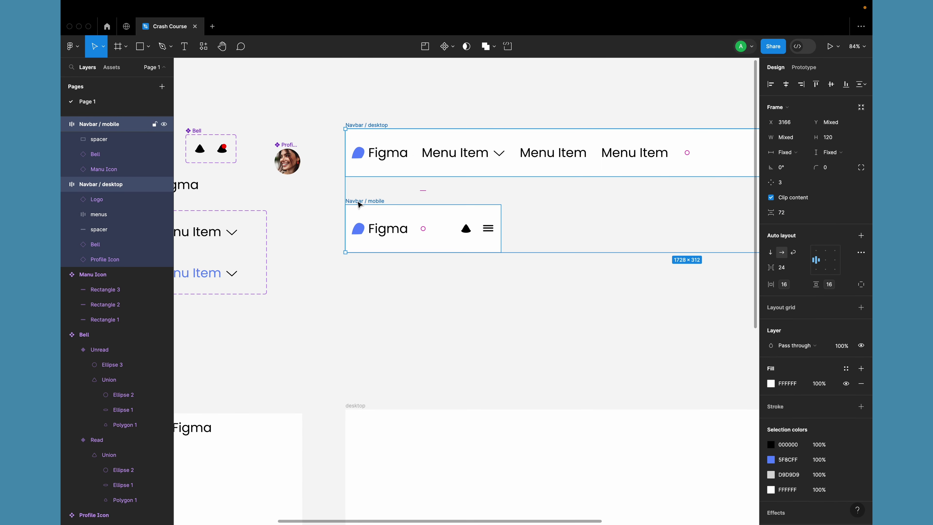
{"action": "left_click", "coordinate": [451, 47]}
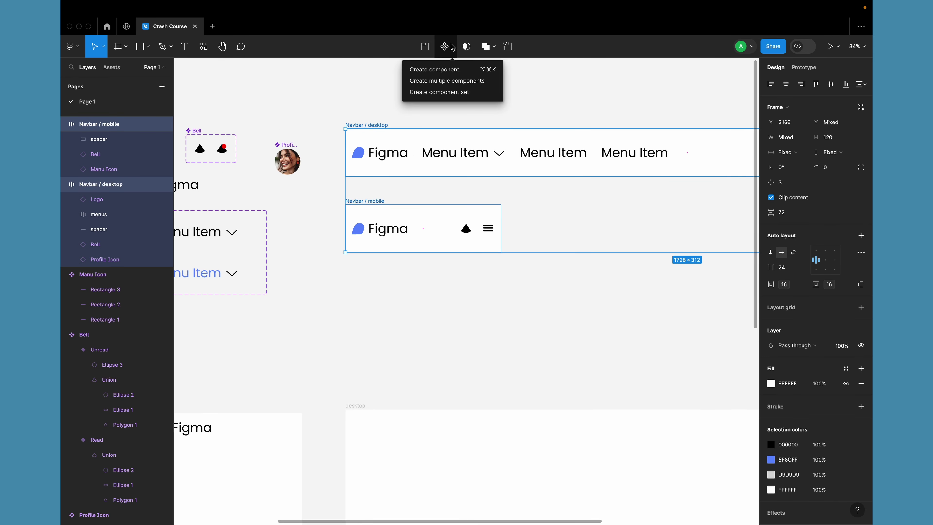
{"action": "left_click", "coordinate": [448, 95]}
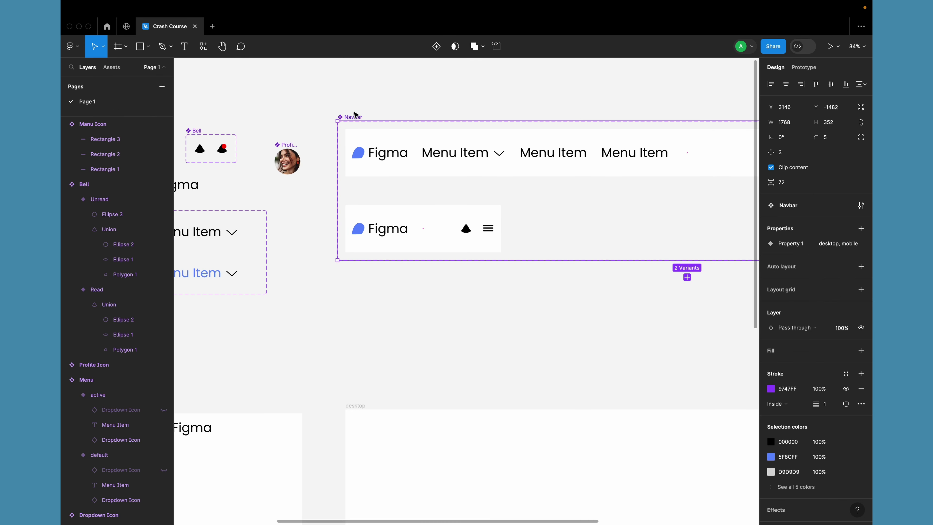
Step: Check the desktop and mobile variants of the Navbar component set and rename their Property 1 as device
{"action": "left_click", "coordinate": [364, 140]}
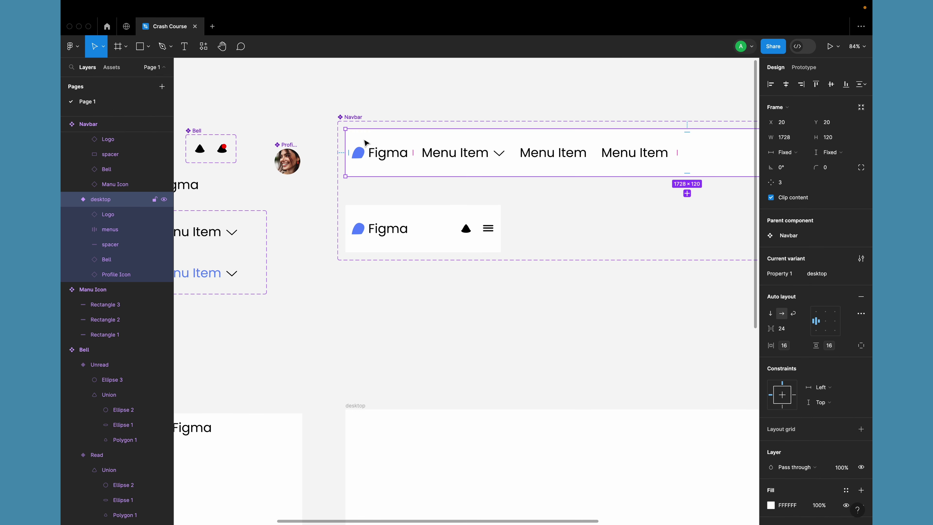
{"action": "left_click", "coordinate": [380, 216]}
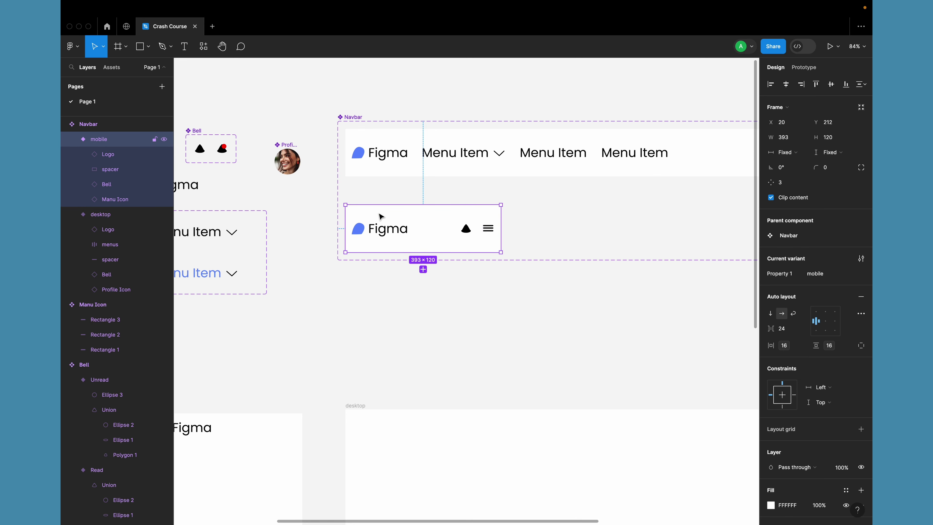
{"action": "left_click", "coordinate": [388, 167]}
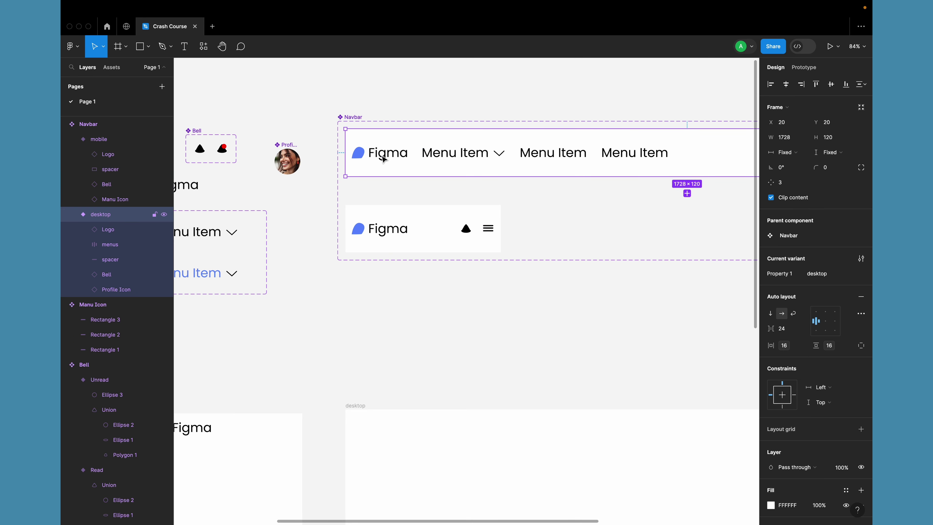
{"action": "left_click", "coordinate": [391, 224]}
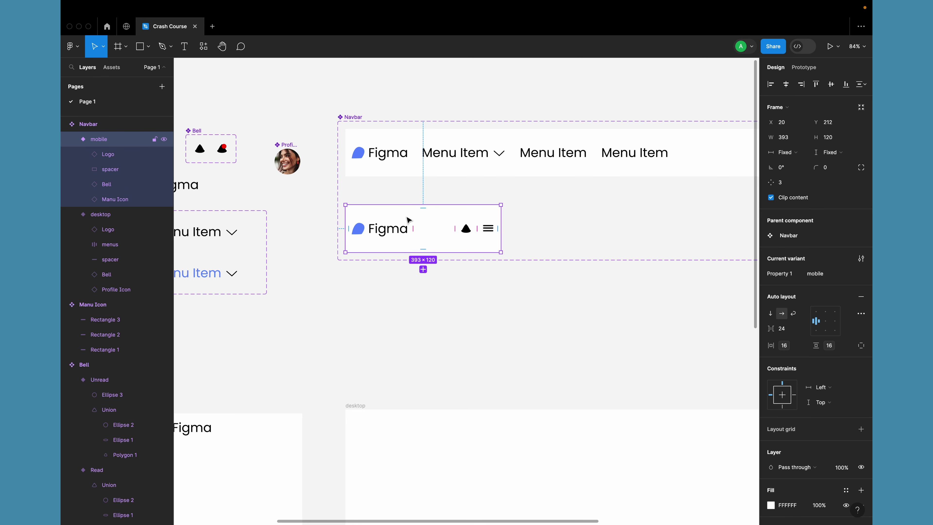
{"action": "left_click", "coordinate": [547, 142]}
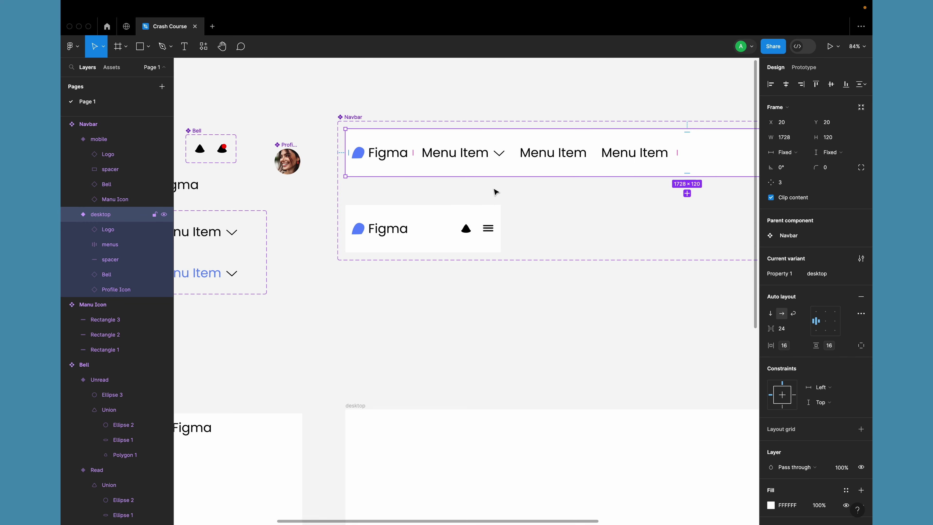
{"action": "double_click", "coordinate": [778, 275]}
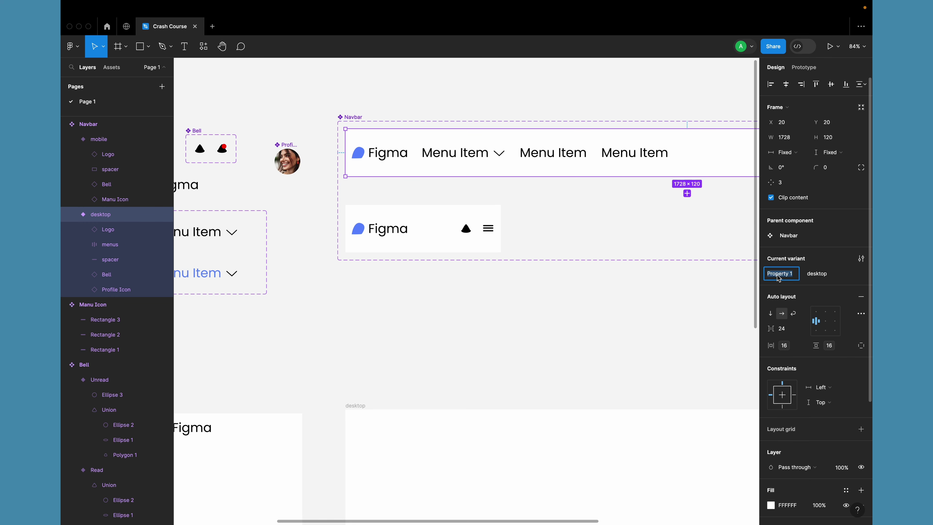
{"action": "type", "text": "de"}
{"action": "key", "text": "Return"}
{"action": "left_click", "coordinate": [502, 314]}
{"action": "key", "text": "shift+1"}
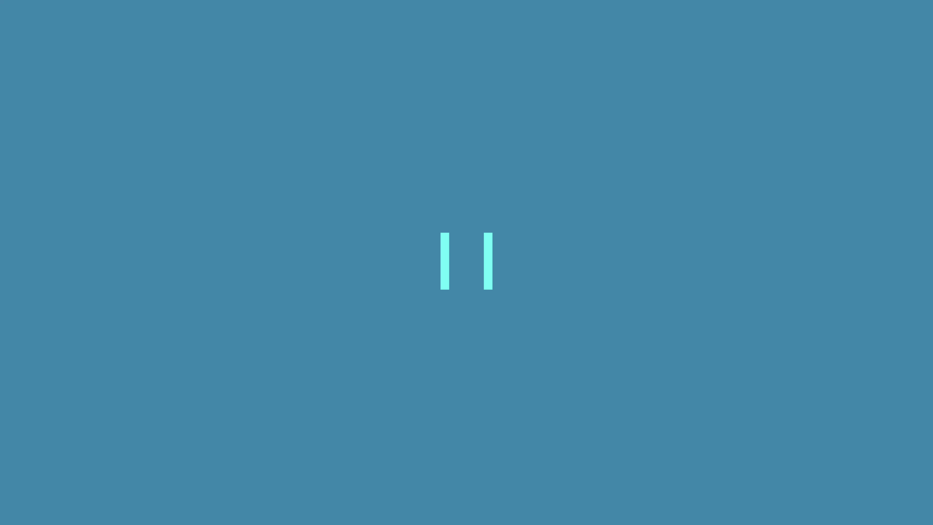
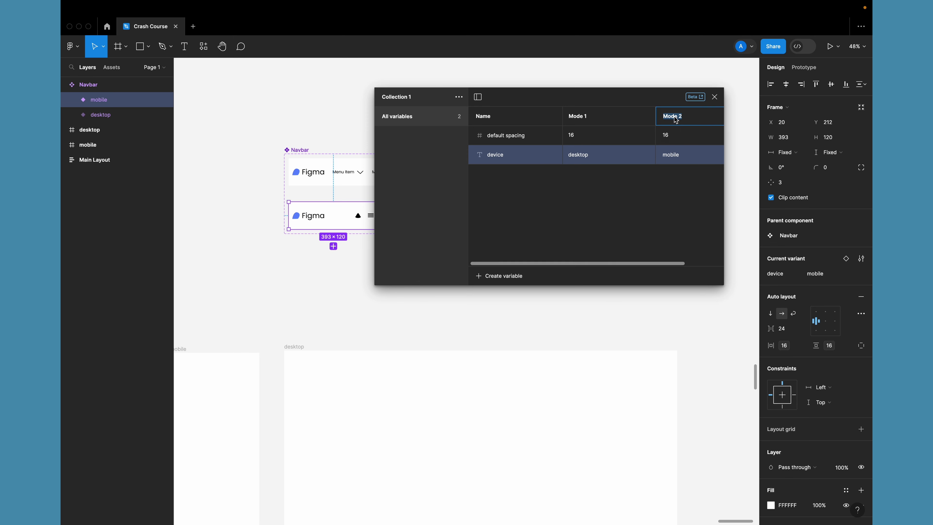
Step: Rename Mode 2 of the variable collection as mobile
{"action": "type", "text": "mobile"}
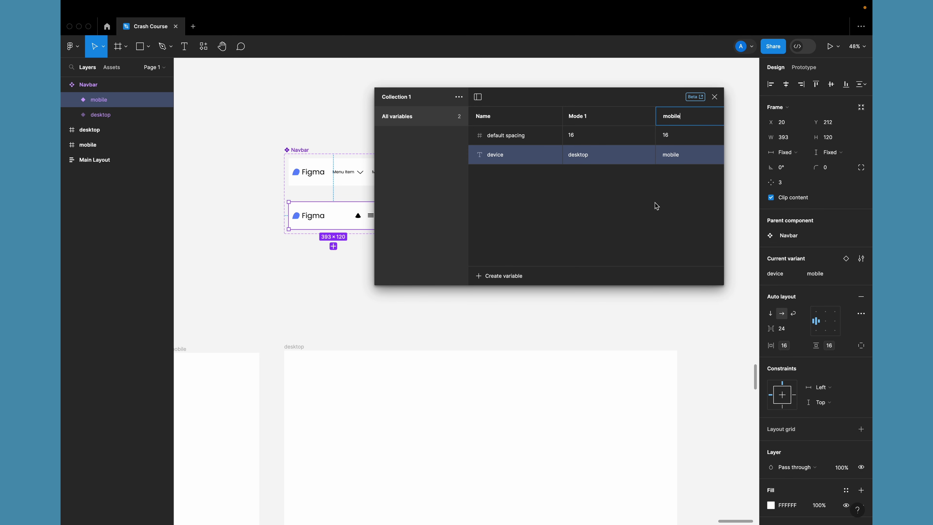
{"action": "key", "text": "Return"}
Step: Rename Mode 1 of the variable collection as desktop, reusing the device variable's desktop value
{"action": "left_click_drag", "start_coordinate": [569, 155], "coordinate": [596, 152]}
{"action": "key", "text": "ctrl+c"}
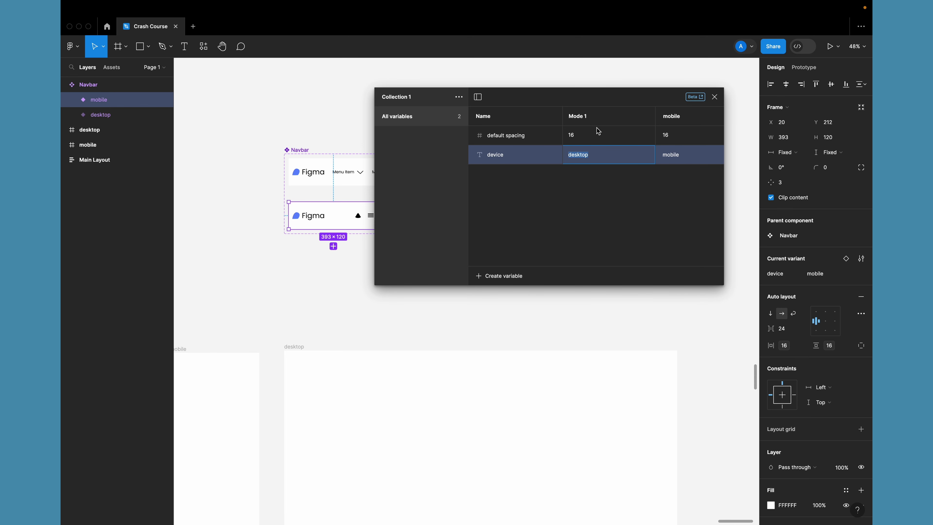
{"action": "double_click", "coordinate": [584, 117]}
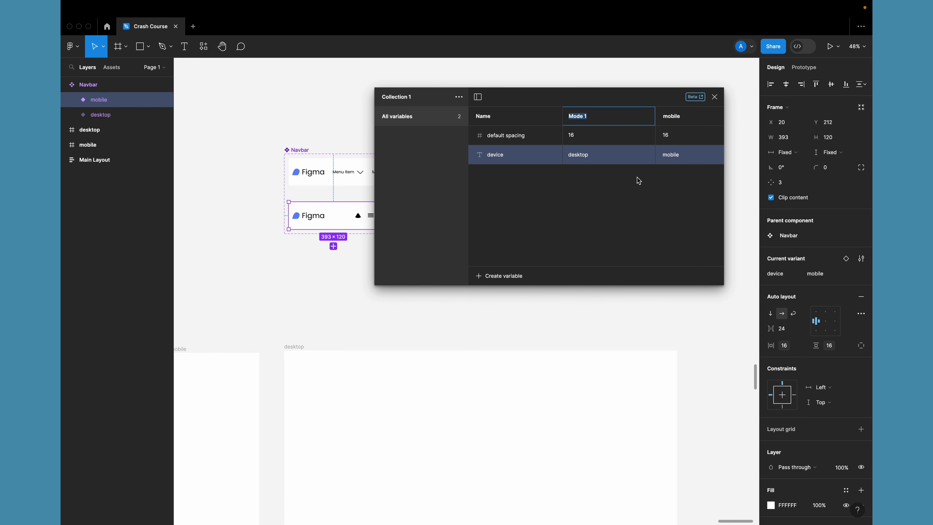
{"action": "key", "text": "ctrl+v"}
{"action": "key", "text": "Return"}
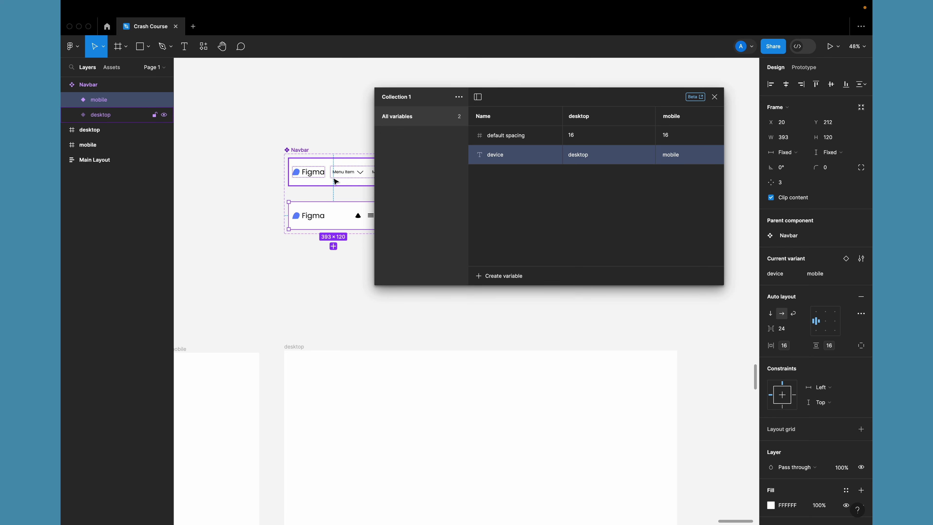
Step: Place an instance of the desktop Navbar variant at the top of the desktop frame and bind its device property to the device variable
{"action": "left_click", "coordinate": [714, 97]}
{"action": "left_click", "coordinate": [393, 176]}
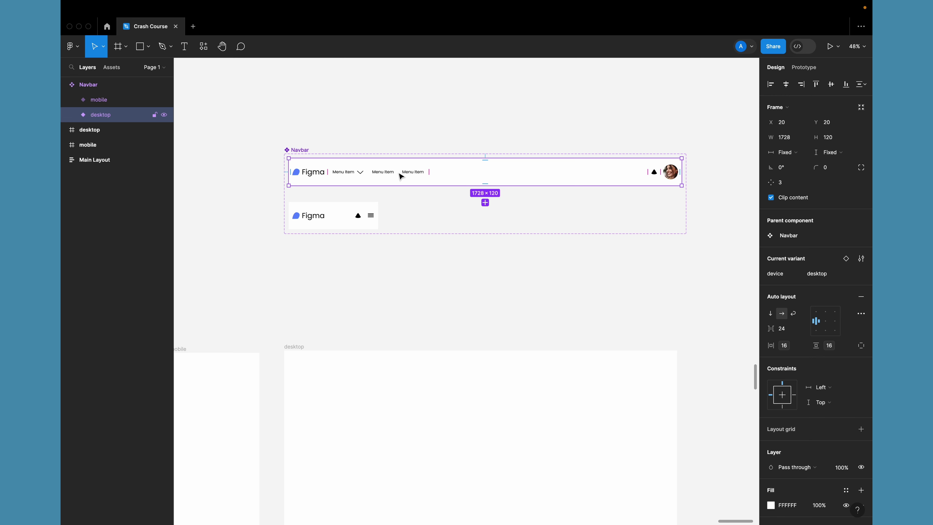
{"action": "left_click_drag", "start_coordinate": [394, 174], "coordinate": [412, 369]}
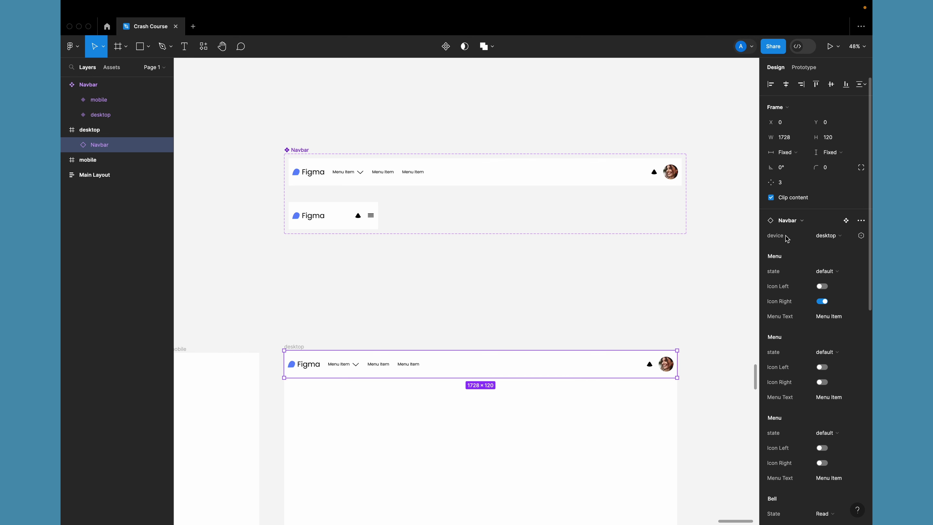
{"action": "left_click", "coordinate": [862, 236]}
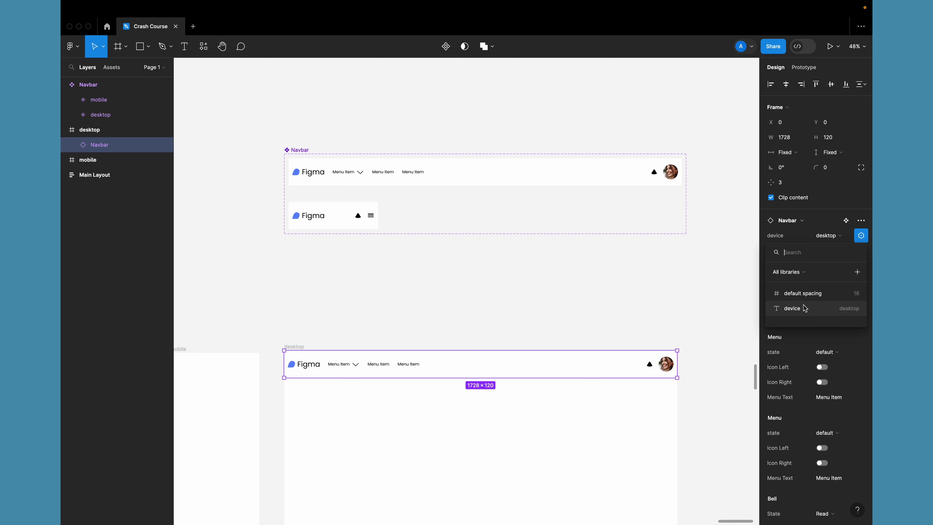
{"action": "left_click", "coordinate": [804, 312]}
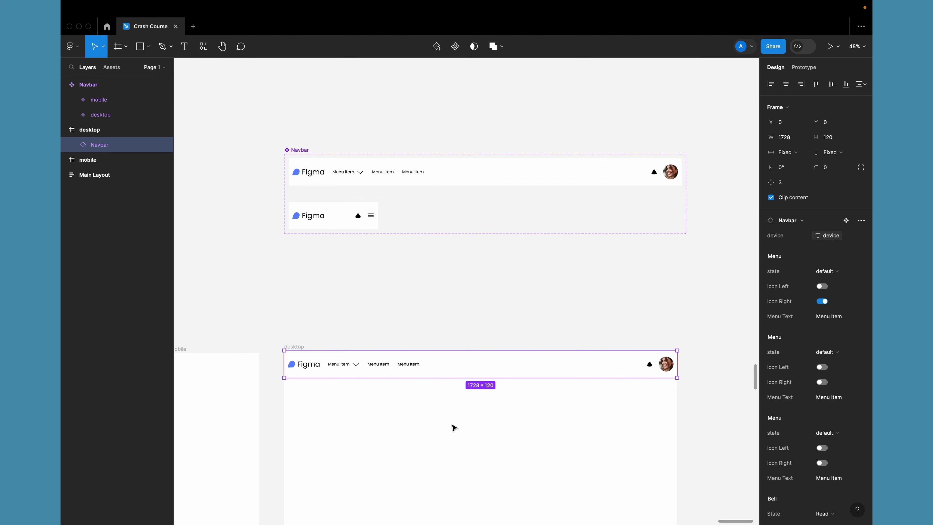
Step: Copy the variable-bound Navbar instance into the mobile frame and set that frame's Collection 1 mode to mobile
{"action": "scroll", "coordinate": [454, 427], "scroll_direction": "down", "scroll_amount": 3}
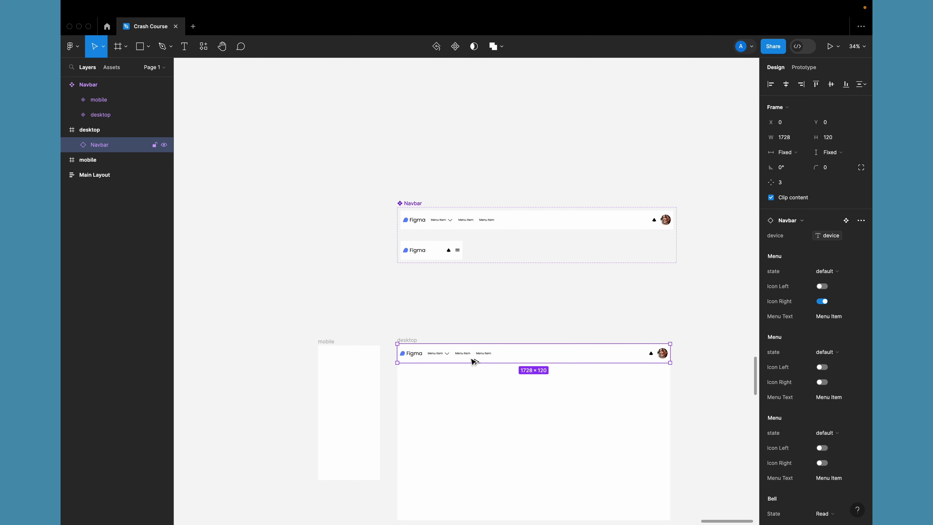
{"action": "left_click_drag", "start_coordinate": [473, 361], "coordinate": [355, 399]}
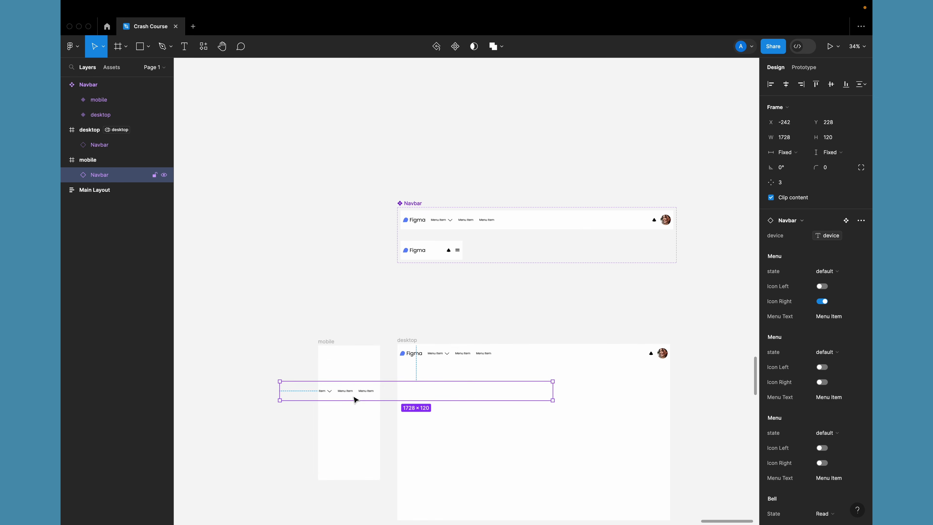
{"action": "left_click", "coordinate": [328, 340]}
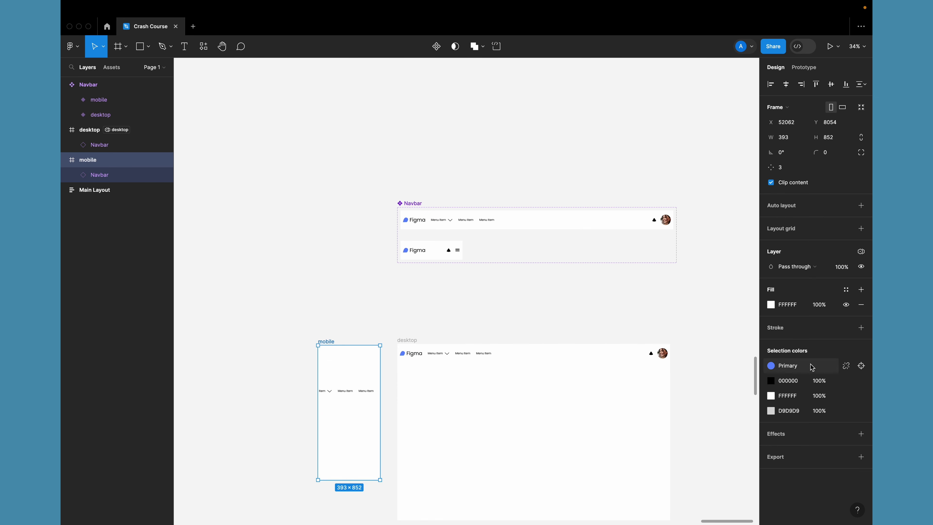
{"action": "left_click", "coordinate": [861, 251]}
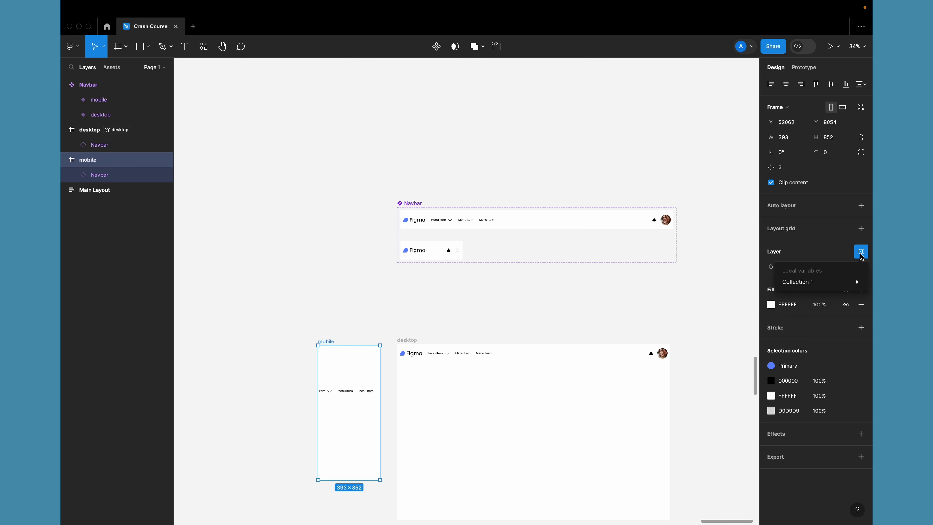
{"action": "mouse_move", "coordinate": [808, 285]}
{"action": "left_click", "coordinate": [720, 313]}
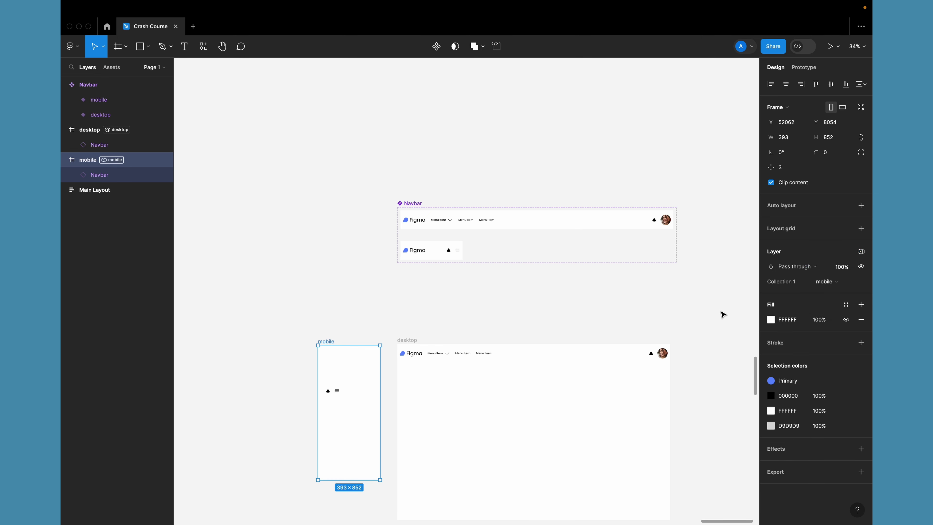
Step: Fit the Navbar instance inside the mobile frame and align it to the frame's top edge
{"action": "left_click_drag", "start_coordinate": [330, 392], "coordinate": [306, 390]}
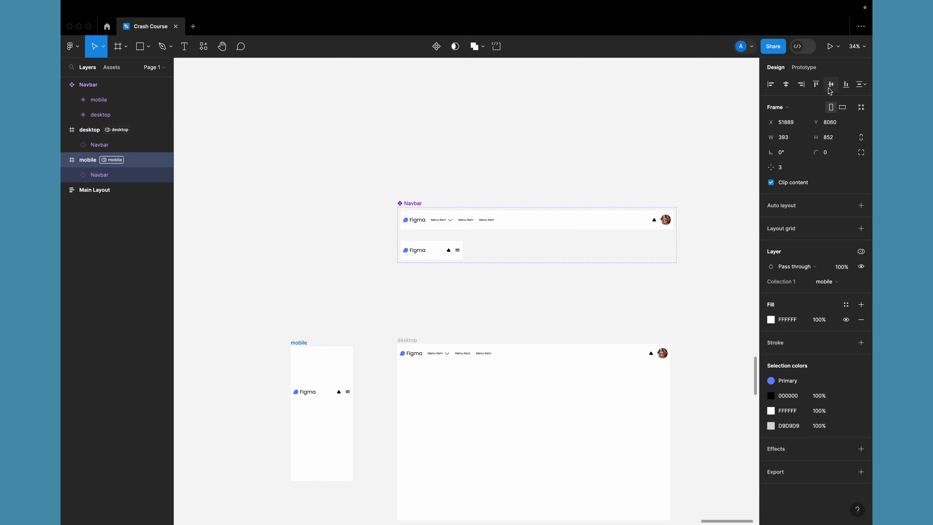
{"action": "left_click", "coordinate": [817, 85]}
{"action": "scroll", "coordinate": [283, 485], "scroll_direction": "up", "scroll_amount": 3}
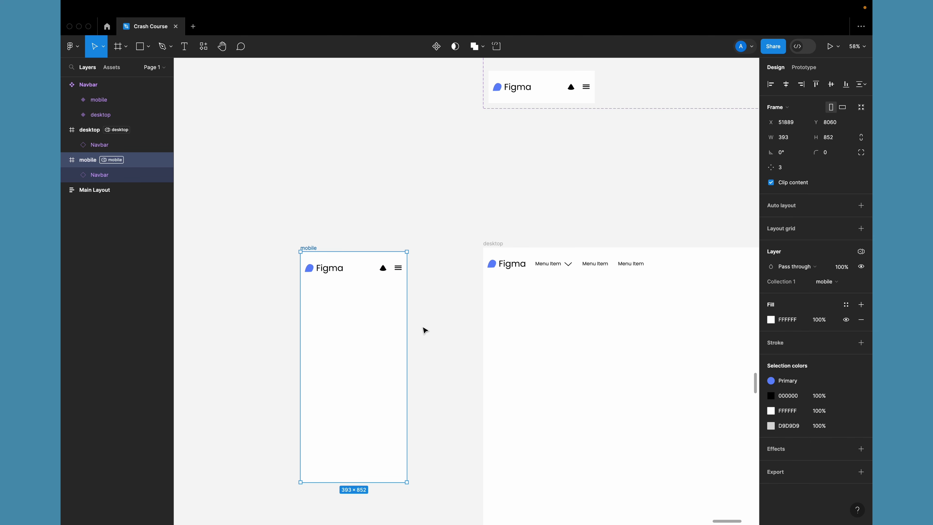
{"action": "scroll", "coordinate": [423, 327], "scroll_direction": "right", "scroll_amount": 4}
{"action": "scroll", "coordinate": [423, 327], "scroll_direction": "up", "scroll_amount": 3}
{"action": "scroll", "coordinate": [459, 325], "scroll_direction": "down", "scroll_amount": 3}
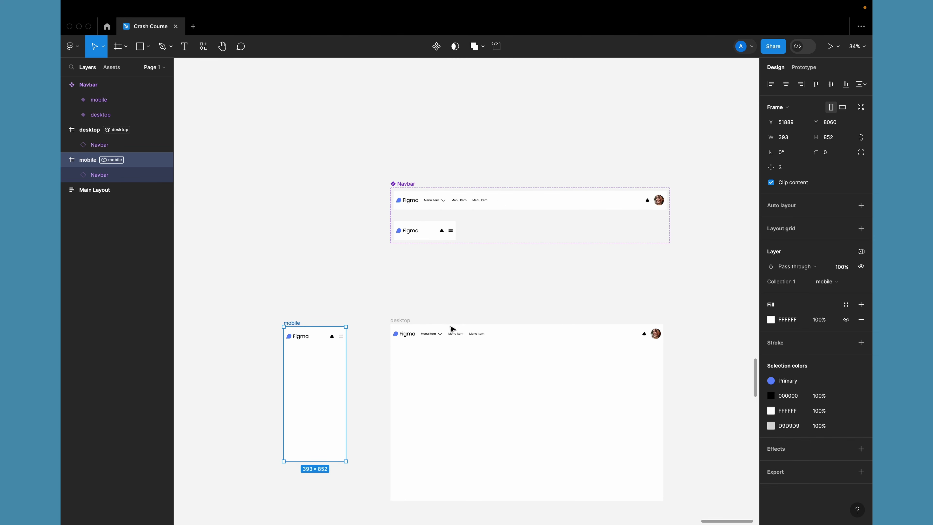
Step: Move the mobile frame closer to the desktop frame, with their top edges level
{"action": "left_click", "coordinate": [446, 330]}
{"action": "left_click", "coordinate": [318, 336]}
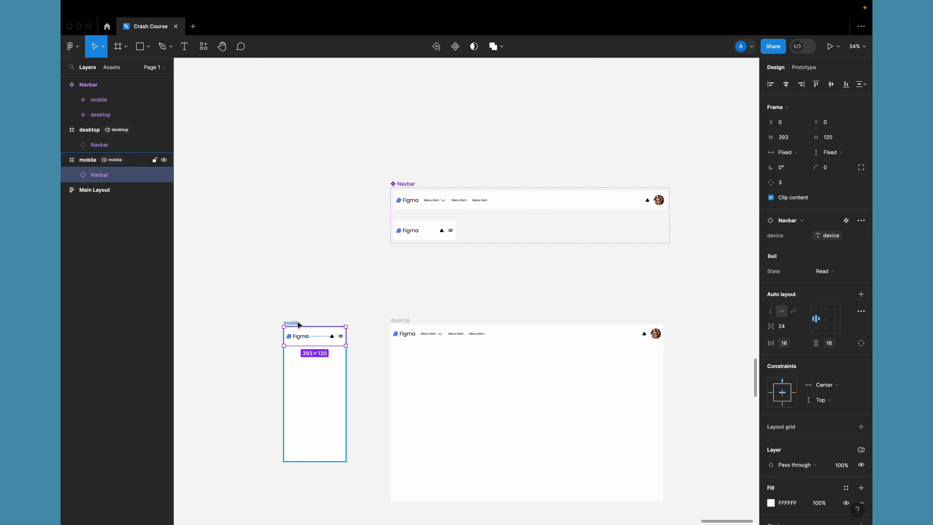
{"action": "left_click_drag", "start_coordinate": [297, 325], "coordinate": [315, 324]}
{"action": "left_click", "coordinate": [319, 278]}
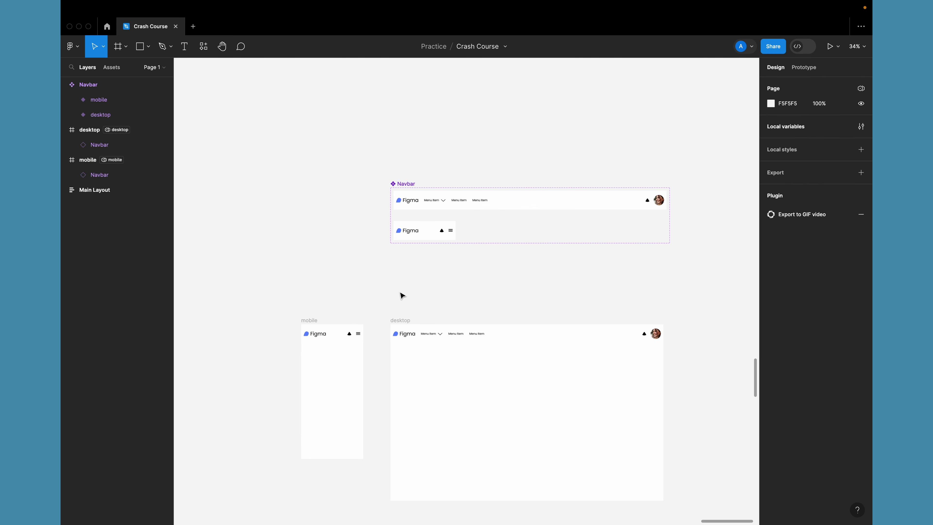
Step: Place an additional desktop Navbar instance, without a variable binding, below the existing navbar in both the desktop and mobile frames
{"action": "scroll", "coordinate": [402, 295], "scroll_direction": "right", "scroll_amount": 3}
{"action": "scroll", "coordinate": [402, 295], "scroll_direction": "up", "scroll_amount": 1}
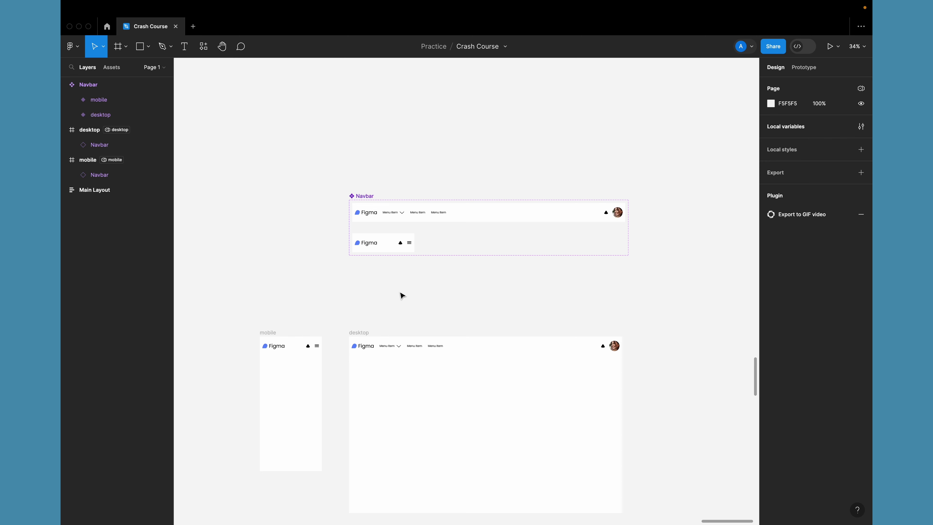
{"action": "left_click", "coordinate": [400, 344]}
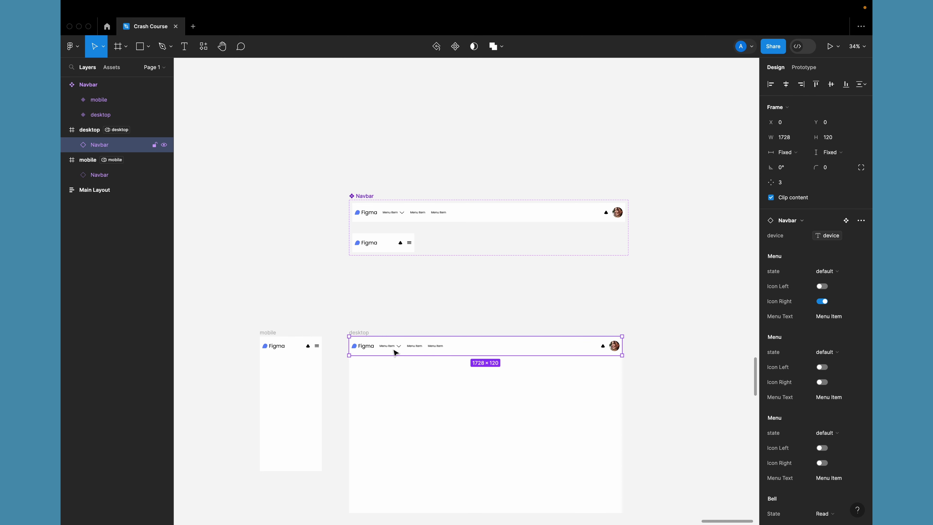
{"action": "left_click", "coordinate": [321, 290]}
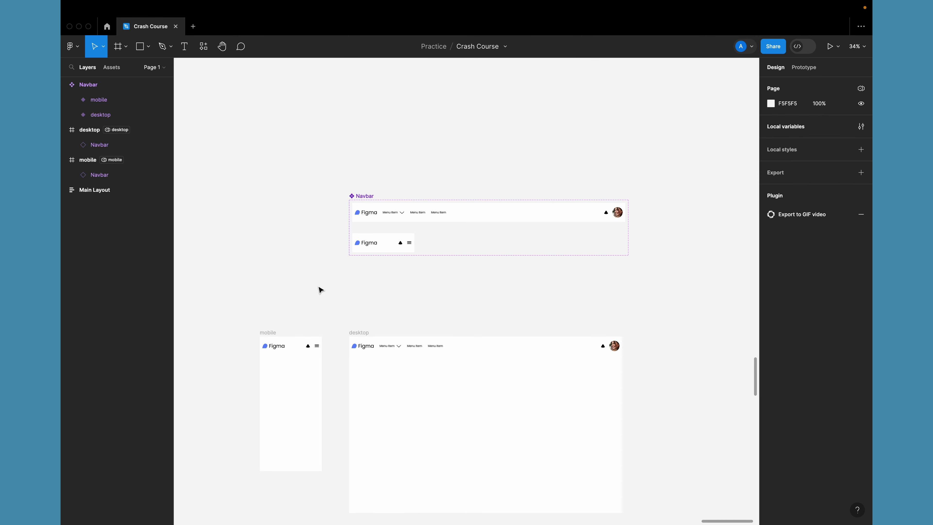
{"action": "left_click", "coordinate": [403, 218]}
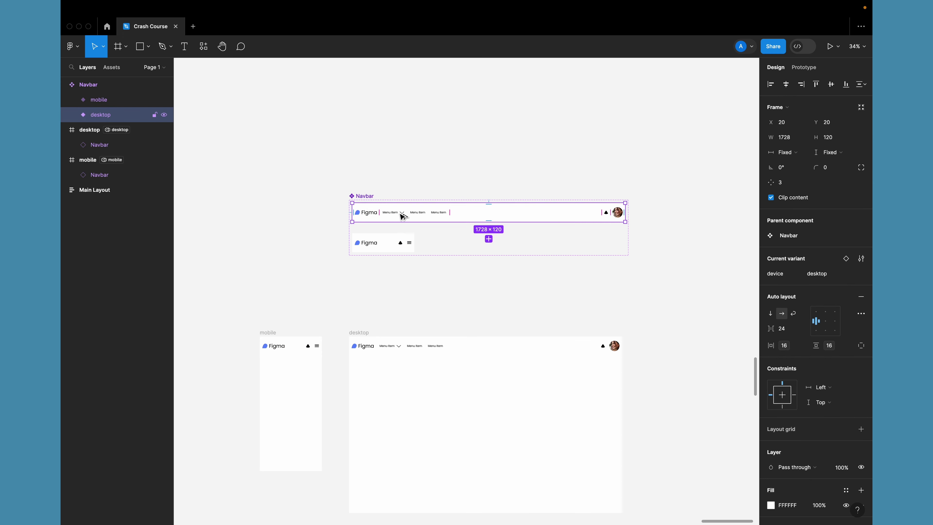
{"action": "left_click_drag", "start_coordinate": [403, 217], "coordinate": [296, 400]}
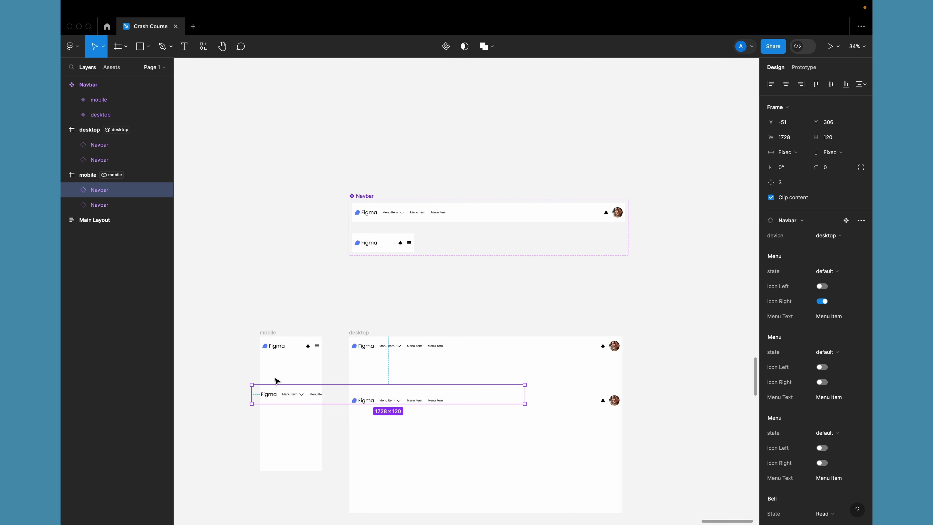
Step: Set the mobile frame's second Navbar instance to the mobile device variant and line it up with the frame's left edge
{"action": "left_click", "coordinate": [826, 235]}
{"action": "left_click", "coordinate": [796, 248]}
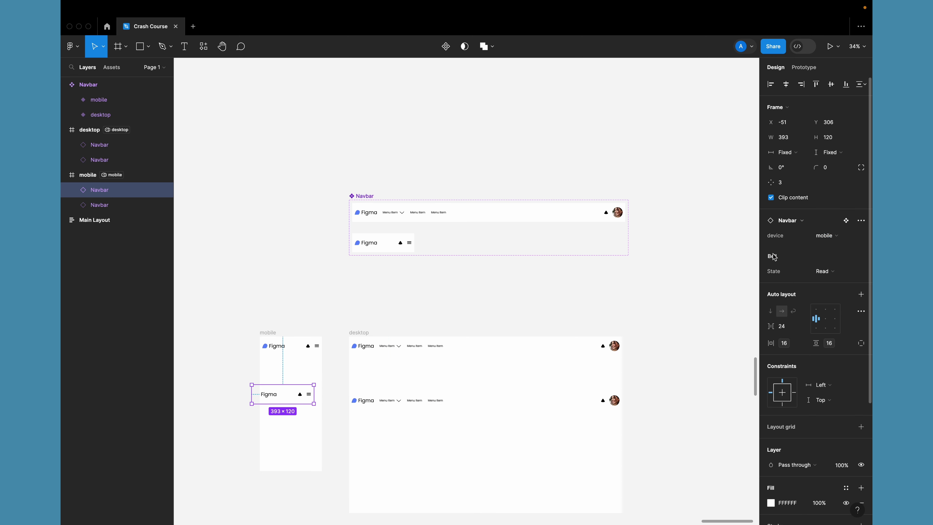
{"action": "left_click_drag", "start_coordinate": [296, 394], "coordinate": [288, 389]}
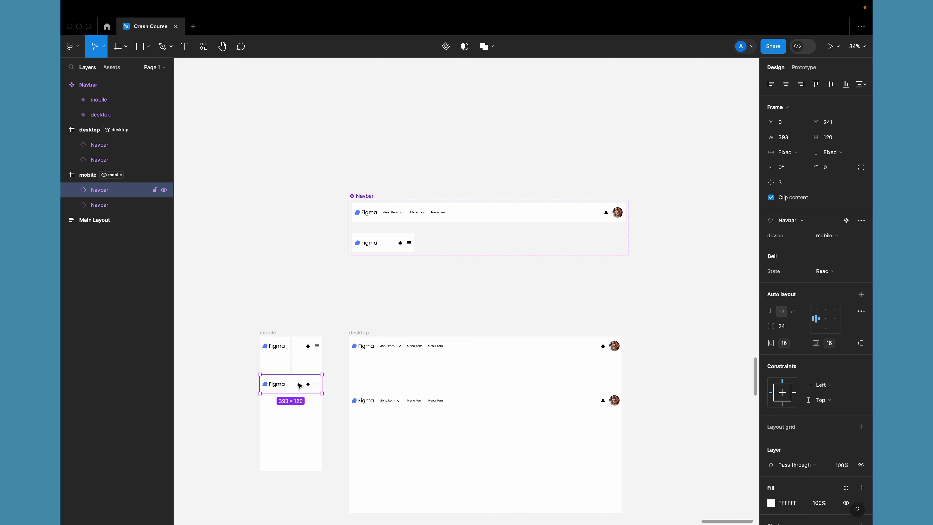
Step: Compare the second Navbar instances in the desktop and mobile frames
{"action": "left_click", "coordinate": [388, 410]}
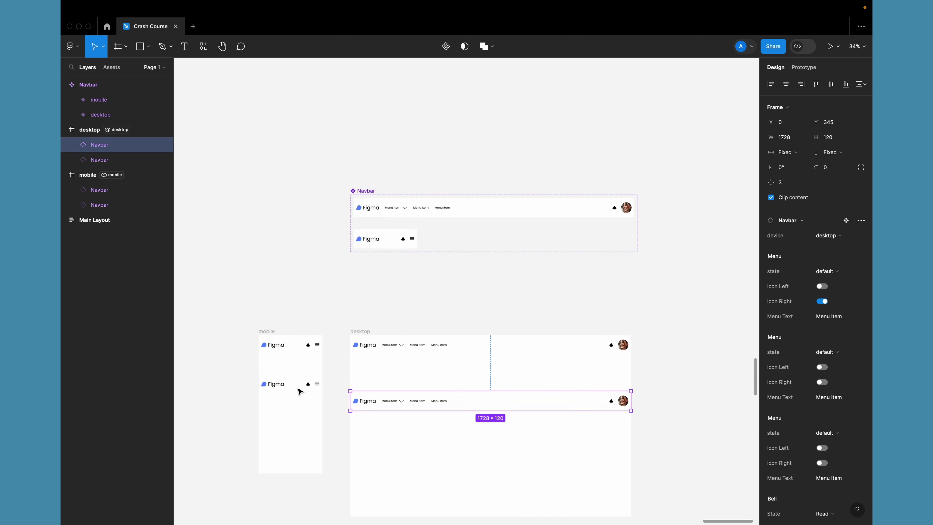
{"action": "scroll", "coordinate": [298, 390], "scroll_direction": "up", "scroll_amount": 5}
{"action": "left_click", "coordinate": [284, 390]}
{"action": "left_click_drag", "start_coordinate": [284, 390], "coordinate": [283, 389]}
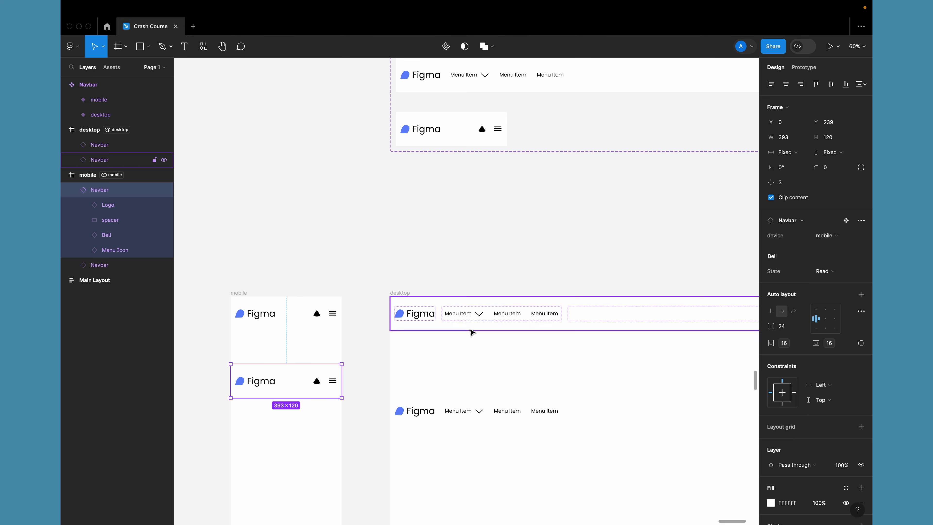
{"action": "scroll", "coordinate": [391, 371], "scroll_direction": "down", "scroll_amount": 5}
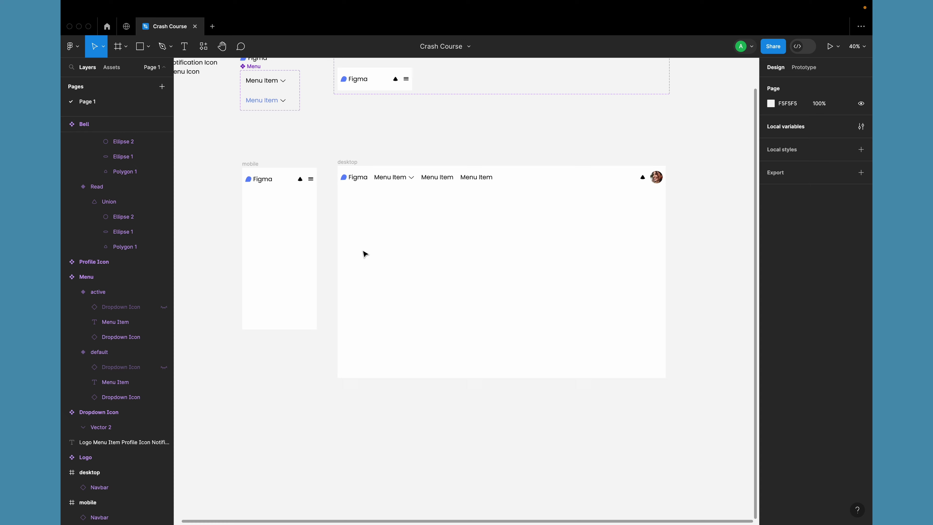
Step: Inspect the component properties of the first Menu and the Logo nested in the desktop frame's Navbar
{"action": "scroll", "coordinate": [364, 254], "scroll_direction": "up", "scroll_amount": 4}
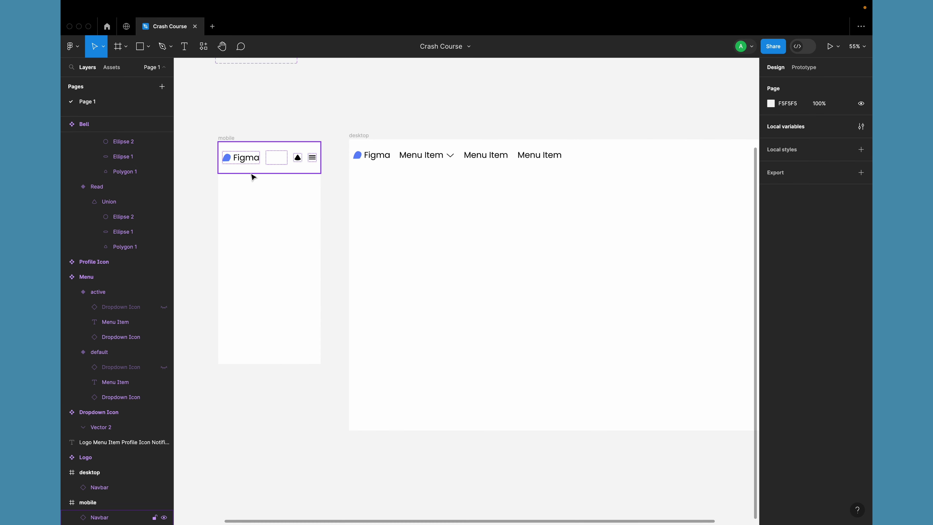
{"action": "left_click", "coordinate": [420, 157]}
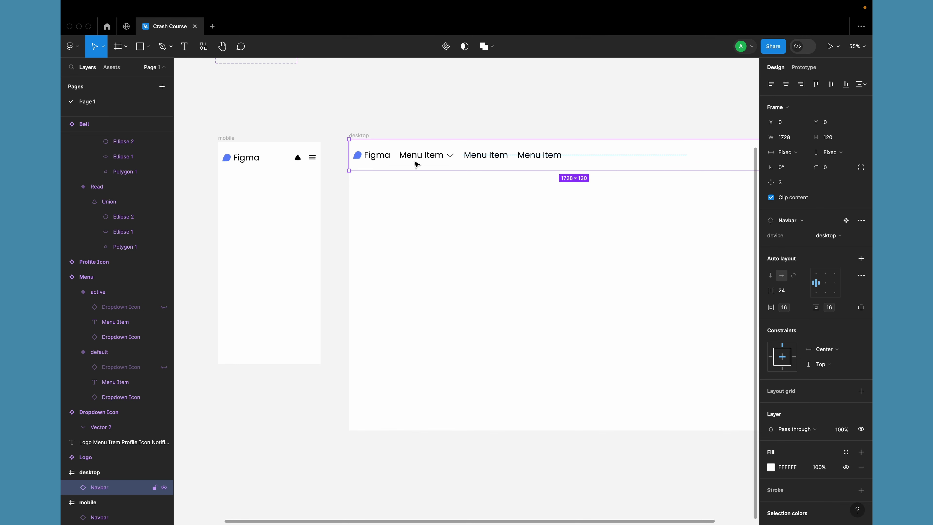
{"action": "double_click", "coordinate": [417, 157]}
{"action": "double_click", "coordinate": [418, 157]}
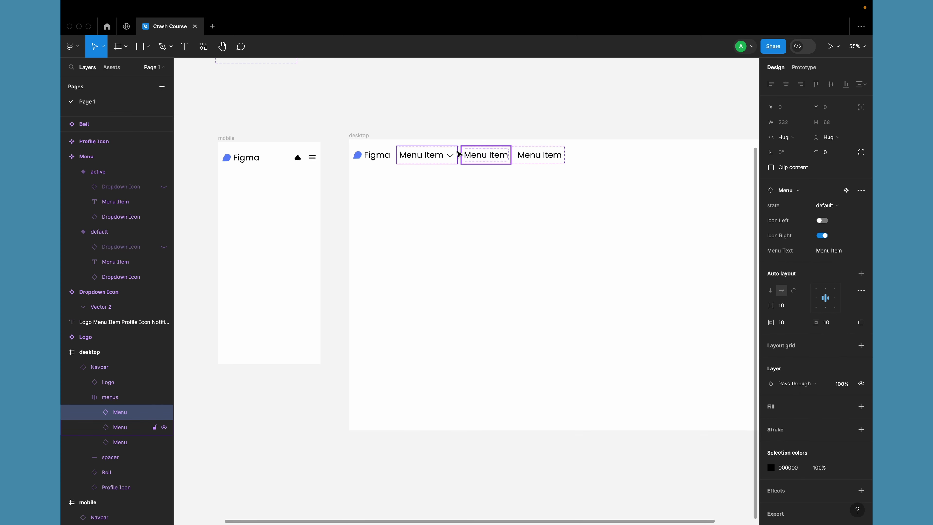
{"action": "left_click", "coordinate": [831, 254]}
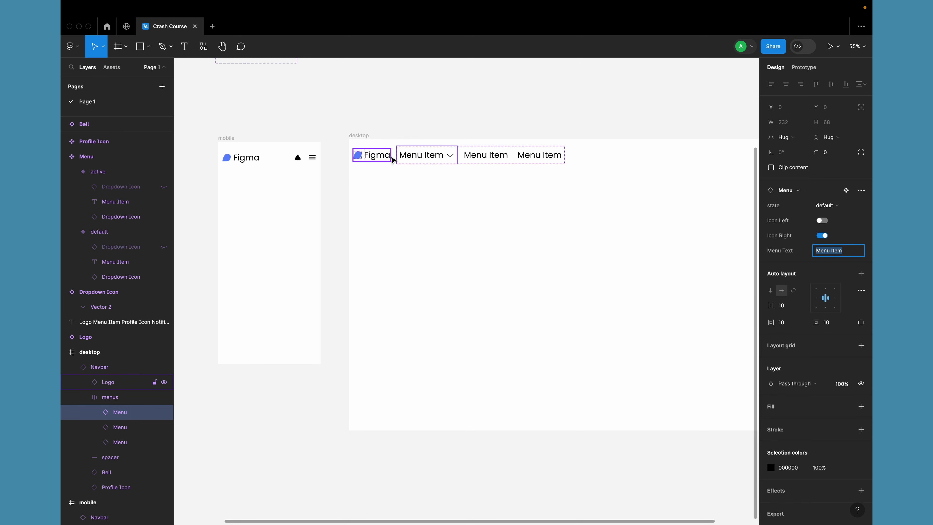
{"action": "left_click", "coordinate": [376, 156]}
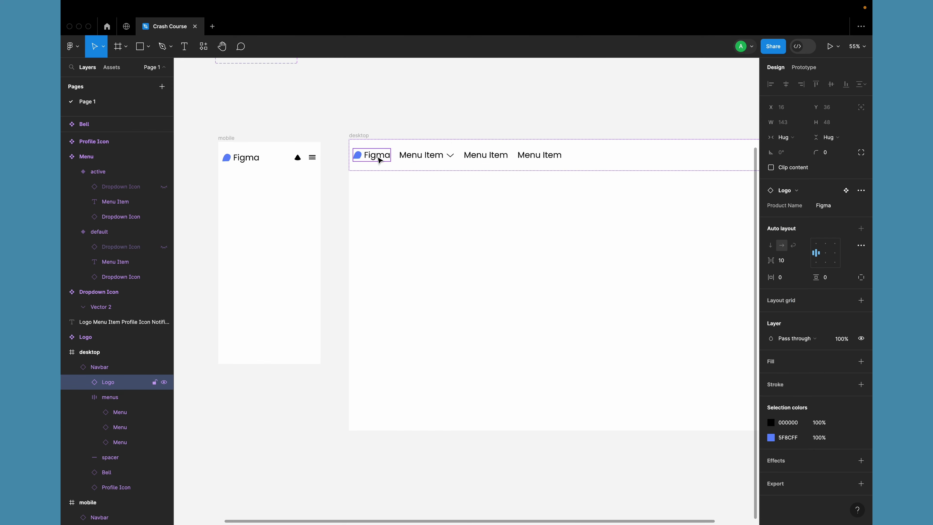
Step: Examine the Navbar instance's own properties, then those of each of its three nested Menu layers
{"action": "left_click", "coordinate": [429, 158]}
{"action": "left_click", "coordinate": [439, 187]}
{"action": "left_click", "coordinate": [429, 163]}
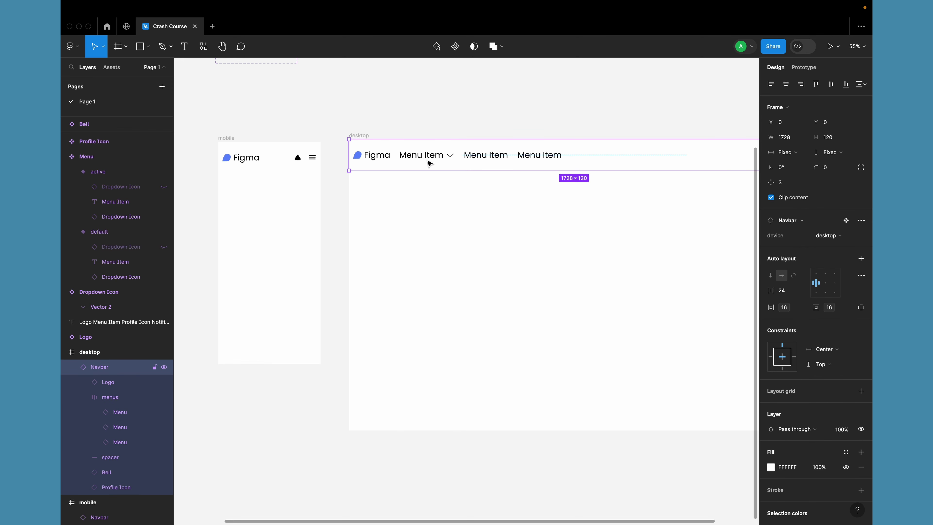
{"action": "left_click", "coordinate": [426, 159]}
{"action": "left_click", "coordinate": [425, 158]}
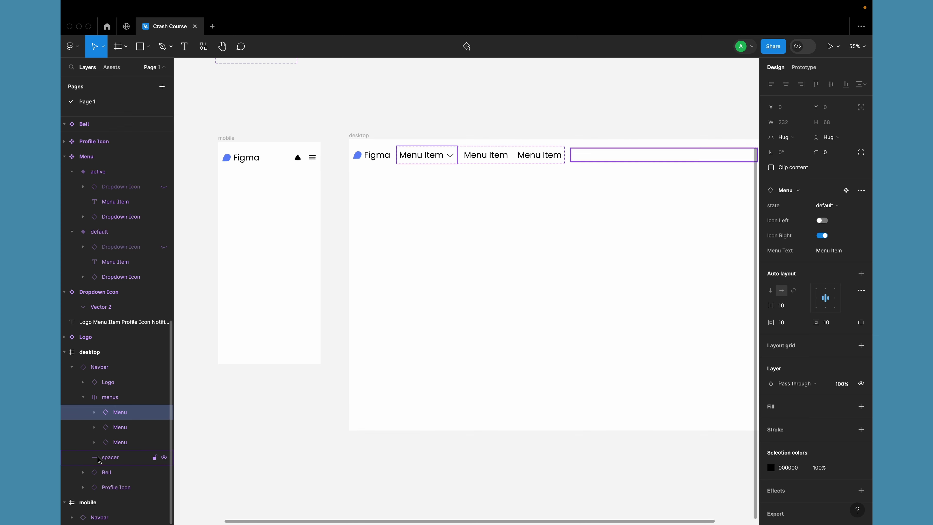
{"action": "left_click", "coordinate": [121, 426]}
{"action": "left_click", "coordinate": [122, 439]}
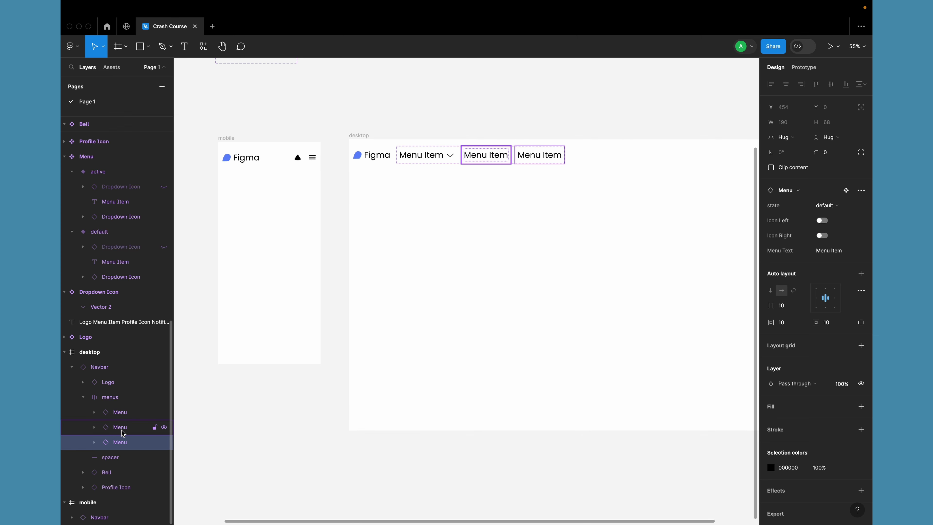
Step: Inspect the first nested Menu's properties, then those of the desktop frame's Navbar instance
{"action": "left_click", "coordinate": [122, 418]}
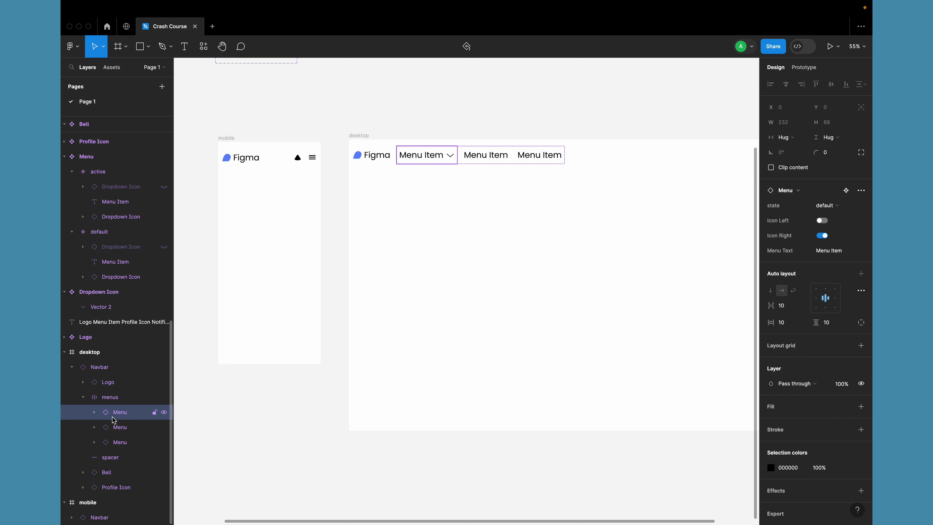
{"action": "left_click", "coordinate": [367, 168]}
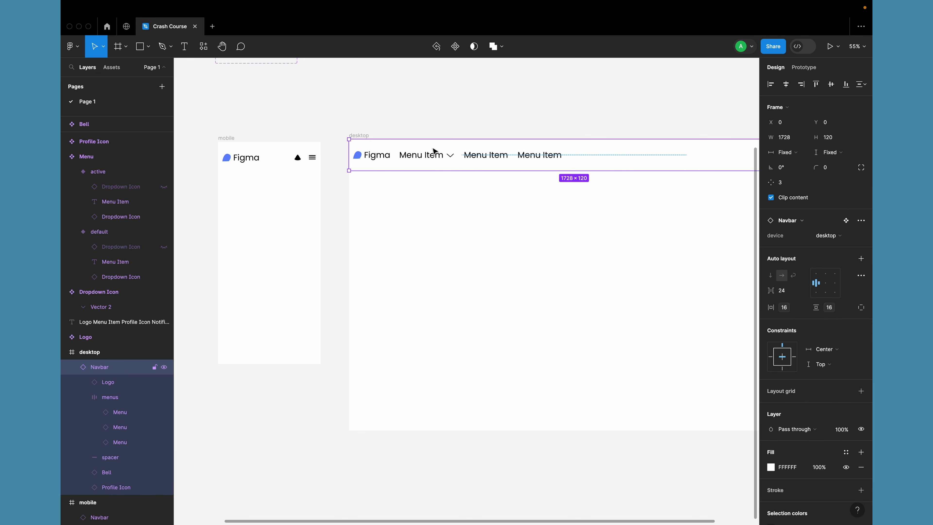
Step: Expose the nested instance properties of all three Menus and the Bell on the main Navbar component set
{"action": "scroll", "coordinate": [417, 259], "scroll_direction": "down", "scroll_amount": 5}
{"action": "scroll", "coordinate": [421, 266], "scroll_direction": "up", "scroll_amount": 1}
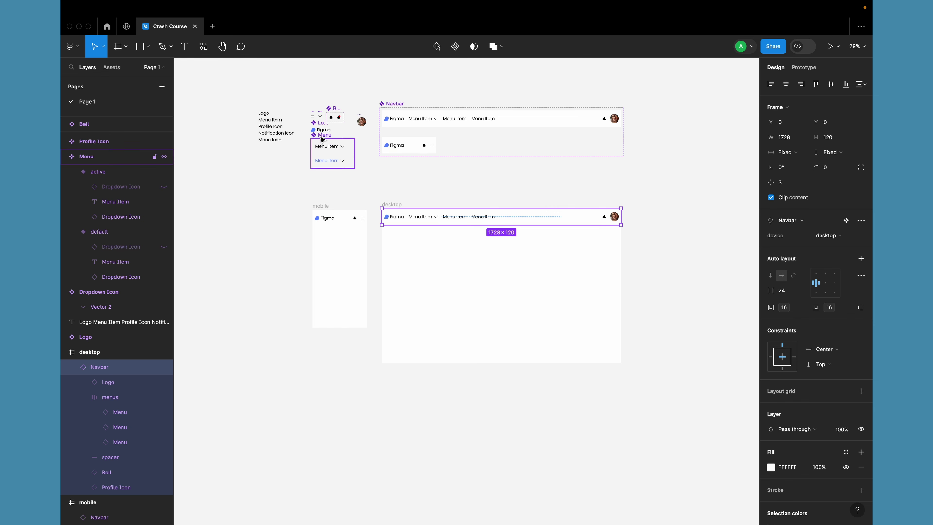
{"action": "scroll", "coordinate": [318, 145], "scroll_direction": "up", "scroll_amount": 4}
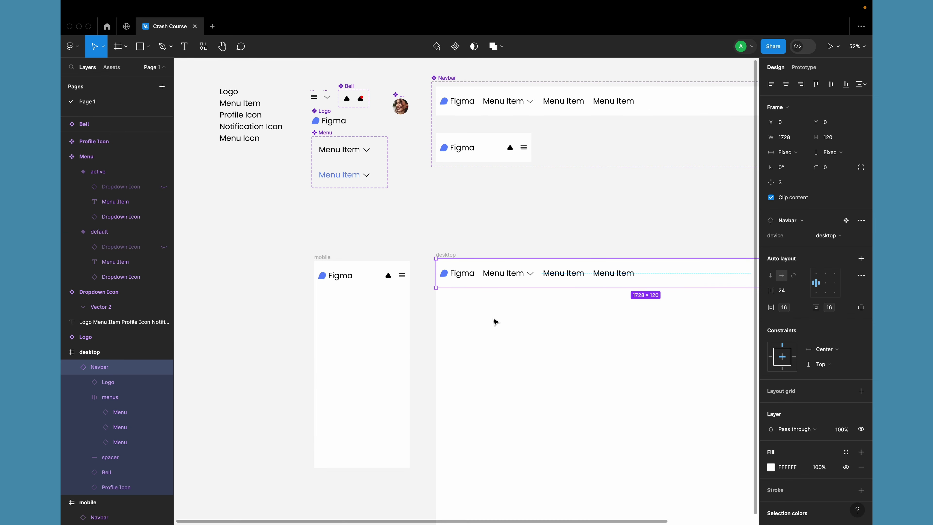
{"action": "scroll", "coordinate": [519, 231], "scroll_direction": "right", "scroll_amount": 8}
{"action": "scroll", "coordinate": [519, 232], "scroll_direction": "up", "scroll_amount": 5}
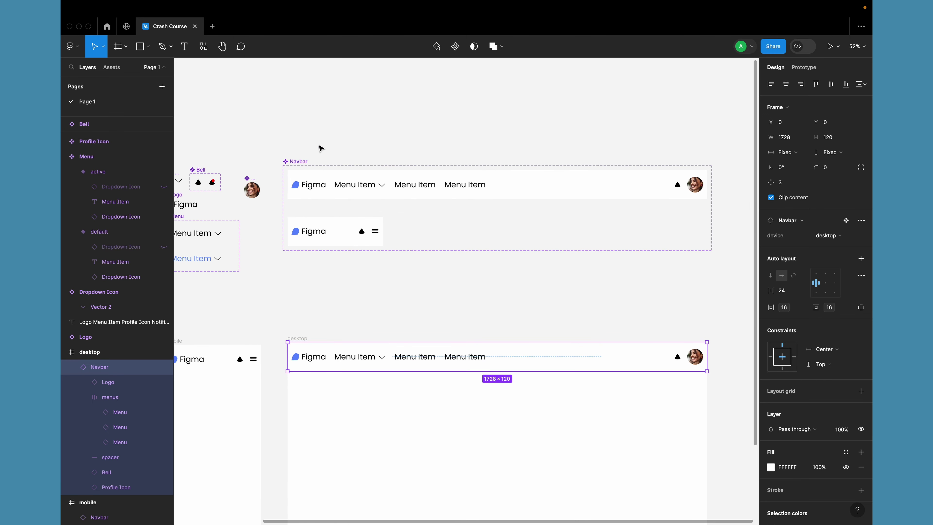
{"action": "left_click", "coordinate": [303, 163]}
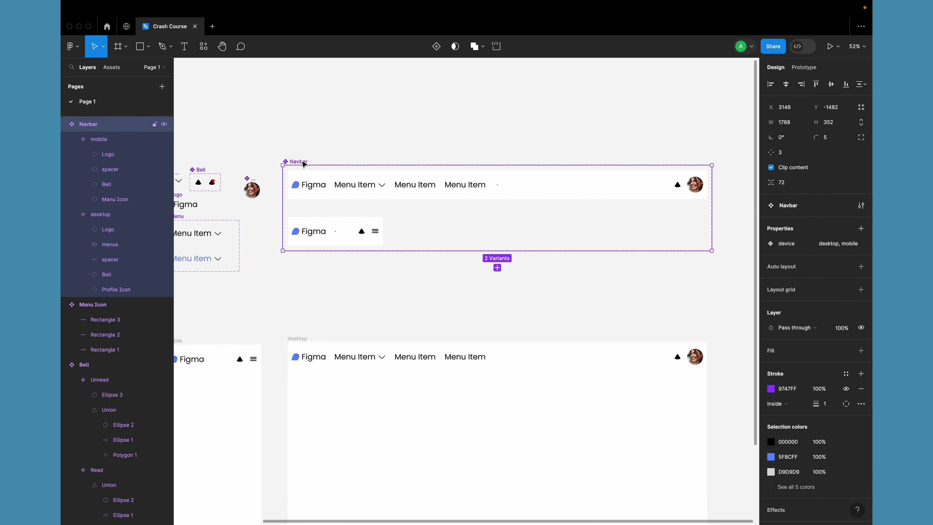
{"action": "left_click", "coordinate": [861, 228]}
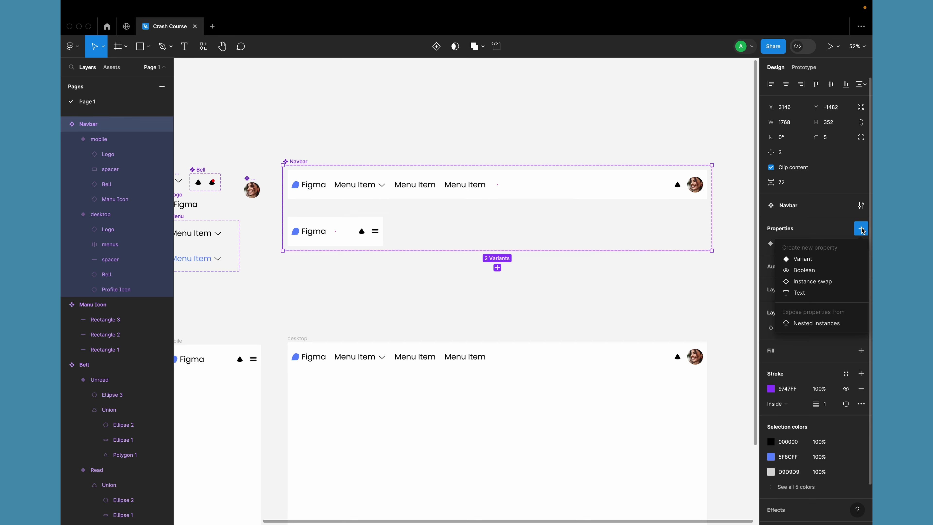
{"action": "left_click", "coordinate": [833, 326]}
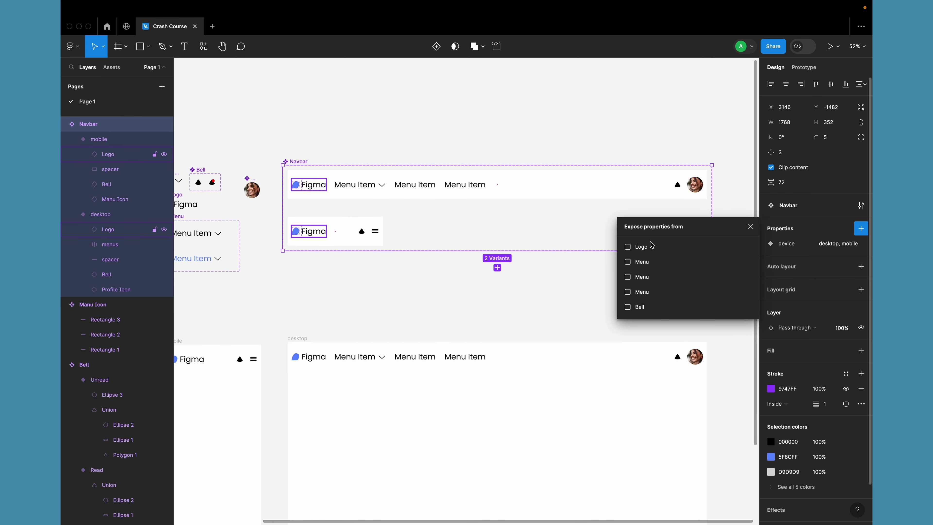
{"action": "left_click", "coordinate": [632, 263]}
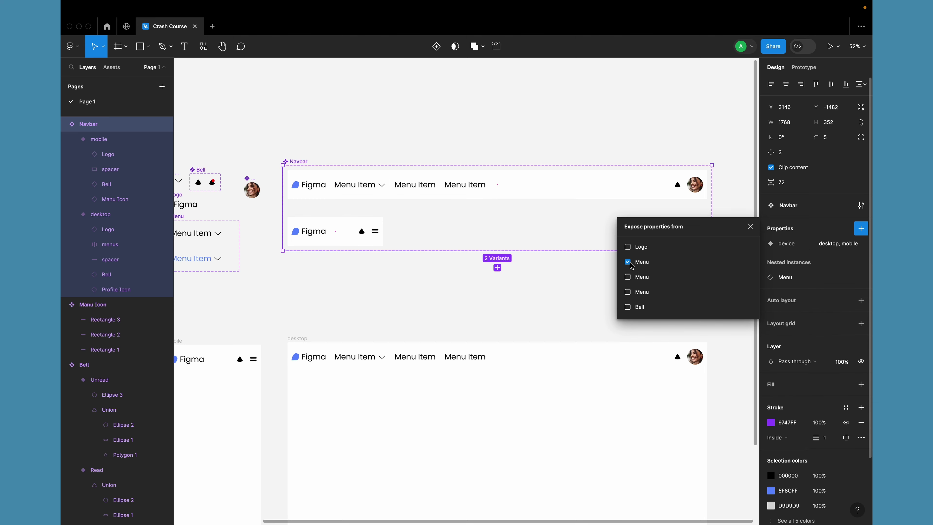
{"action": "left_click", "coordinate": [629, 278]}
{"action": "left_click", "coordinate": [629, 291]}
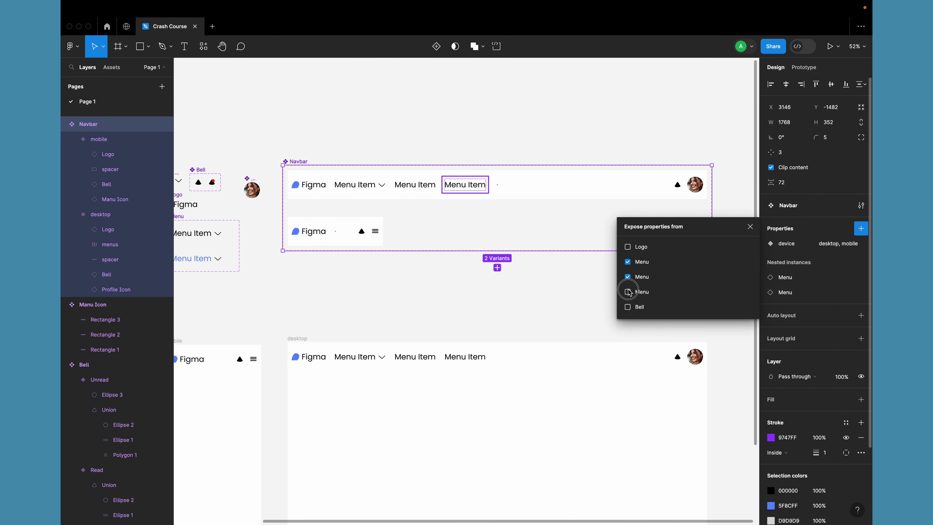
{"action": "left_click", "coordinate": [628, 308]}
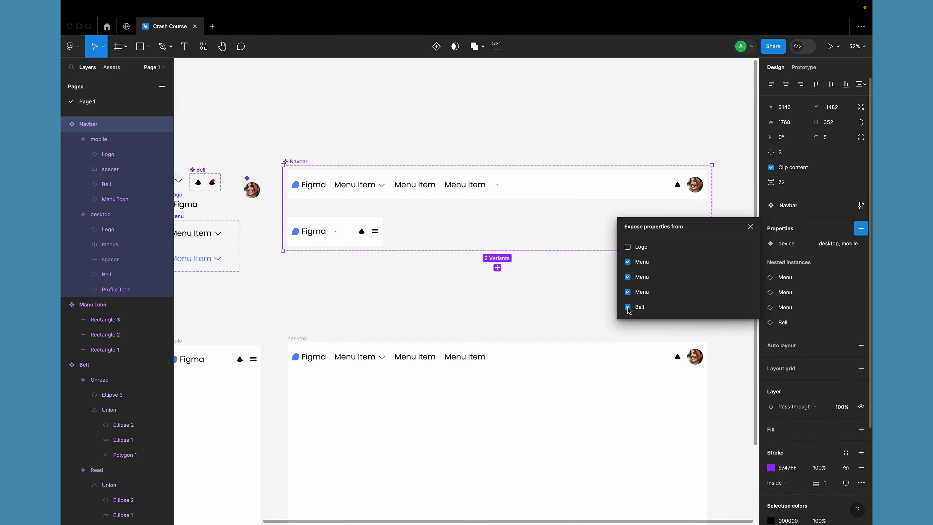
{"action": "left_click", "coordinate": [751, 226]}
Step: Select the desktop frame's Navbar instance and review its exposed Menu and Bell properties
{"action": "scroll", "coordinate": [554, 314], "scroll_direction": "down", "scroll_amount": 5}
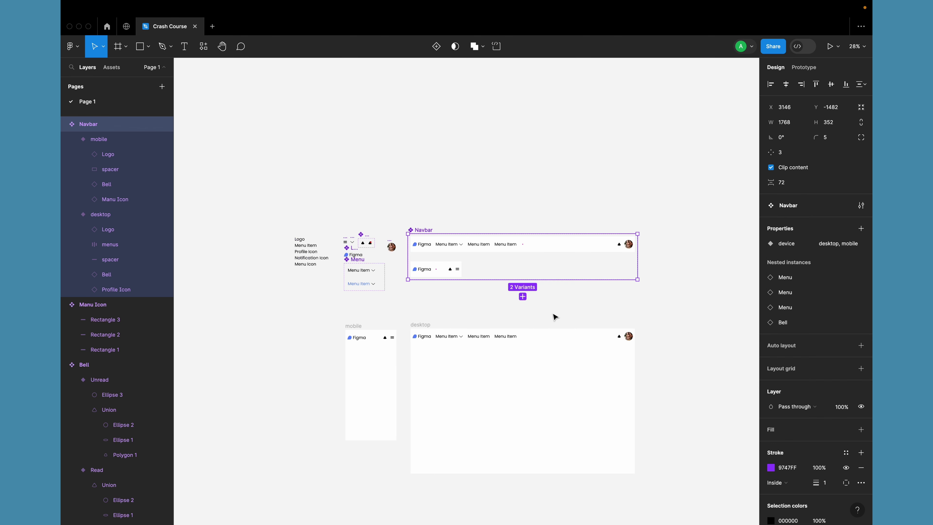
{"action": "left_click", "coordinate": [512, 338]}
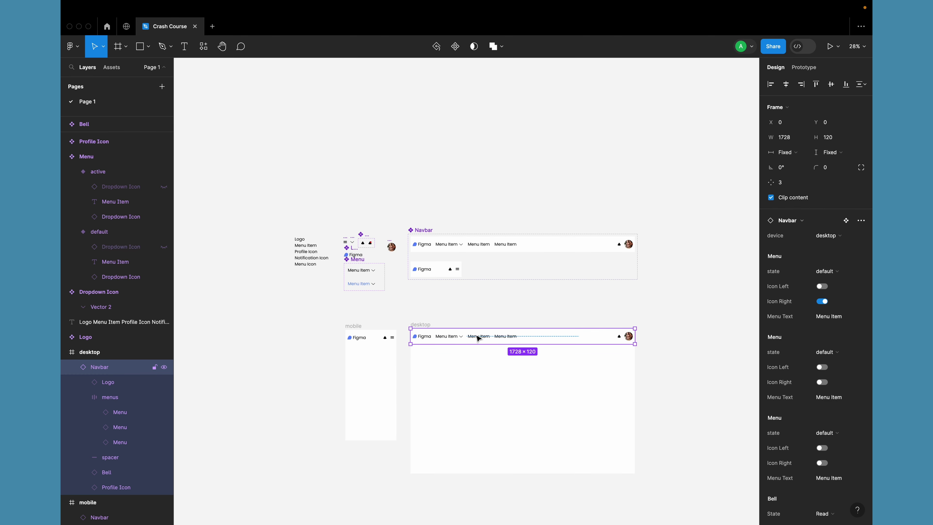
{"action": "scroll", "coordinate": [492, 319], "scroll_direction": "up", "scroll_amount": 3}
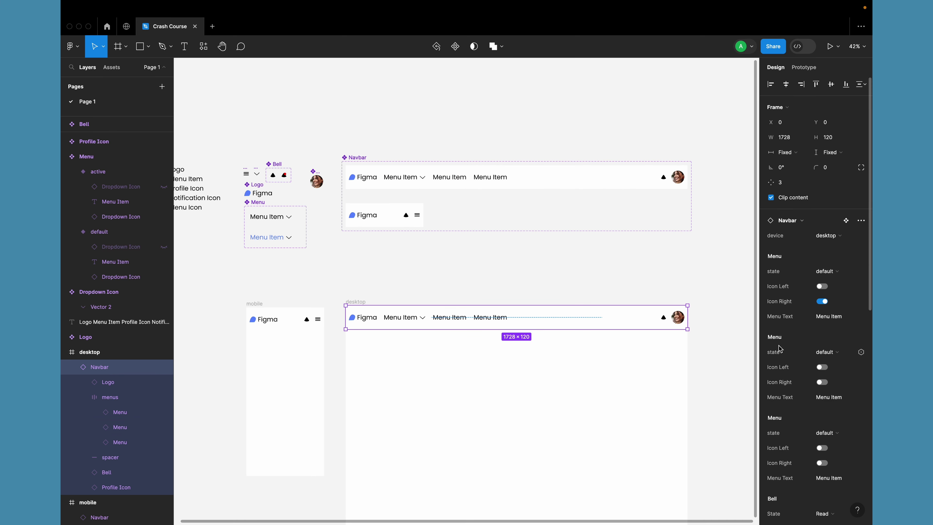
{"action": "scroll", "coordinate": [770, 300], "scroll_direction": "down", "scroll_amount": 1}
{"action": "scroll", "coordinate": [795, 395], "scroll_direction": "down", "scroll_amount": 3}
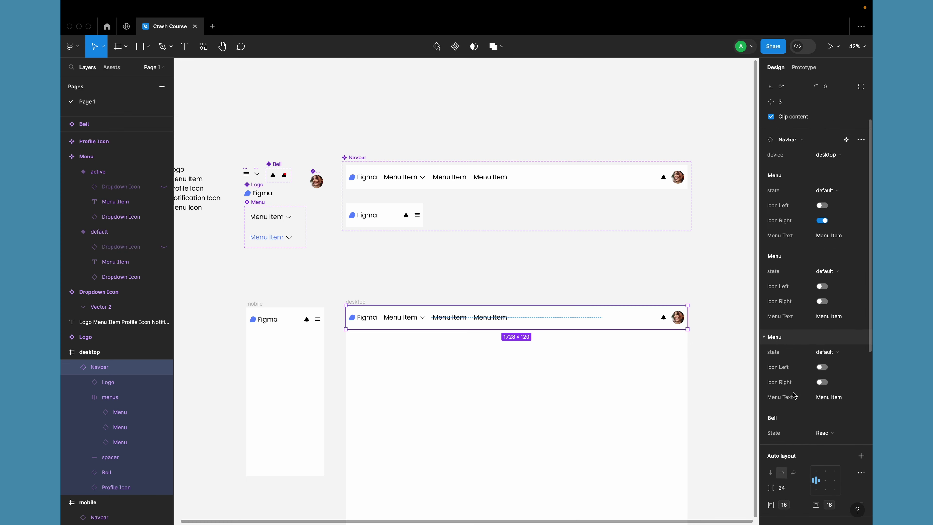
{"action": "scroll", "coordinate": [795, 395], "scroll_direction": "up", "scroll_amount": 3}
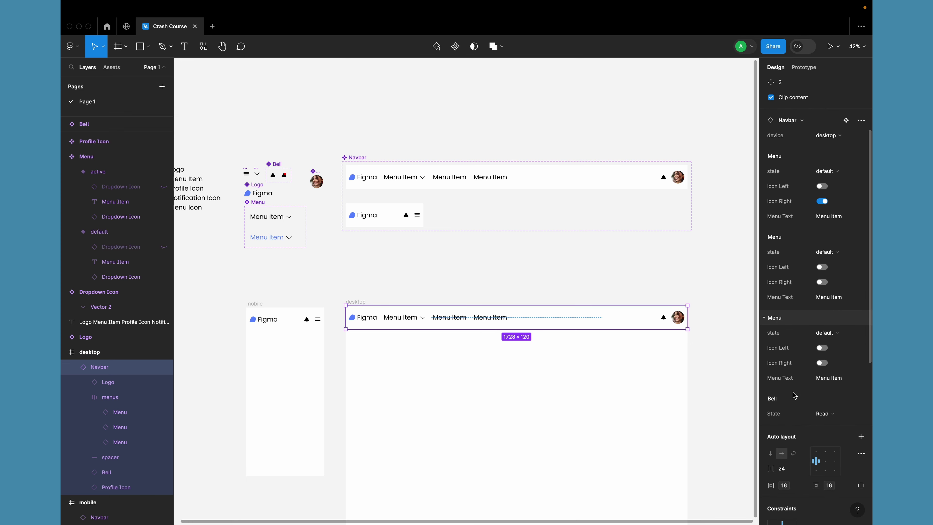
Step: Set the desktop Navbar's first Menu to the active state without a right icon and change its text to Dashboard
{"action": "left_click", "coordinate": [835, 252]}
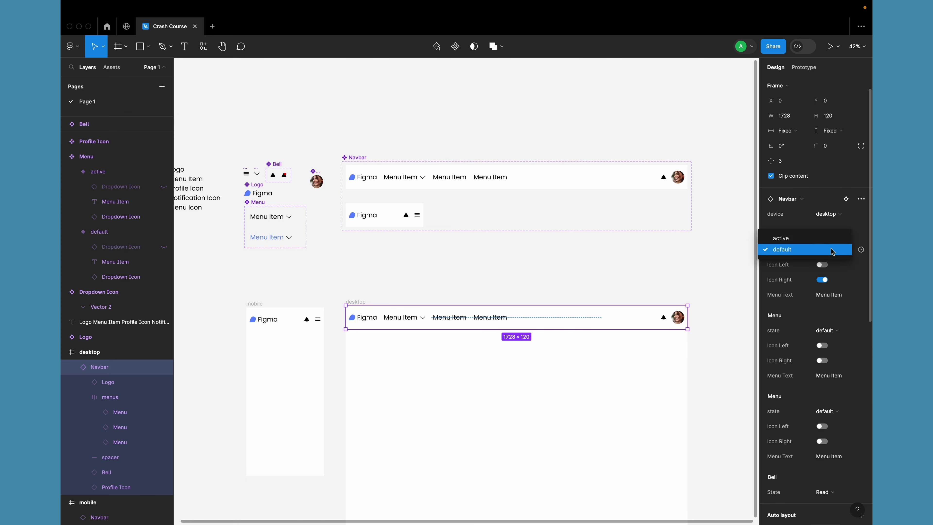
{"action": "left_click", "coordinate": [821, 244]}
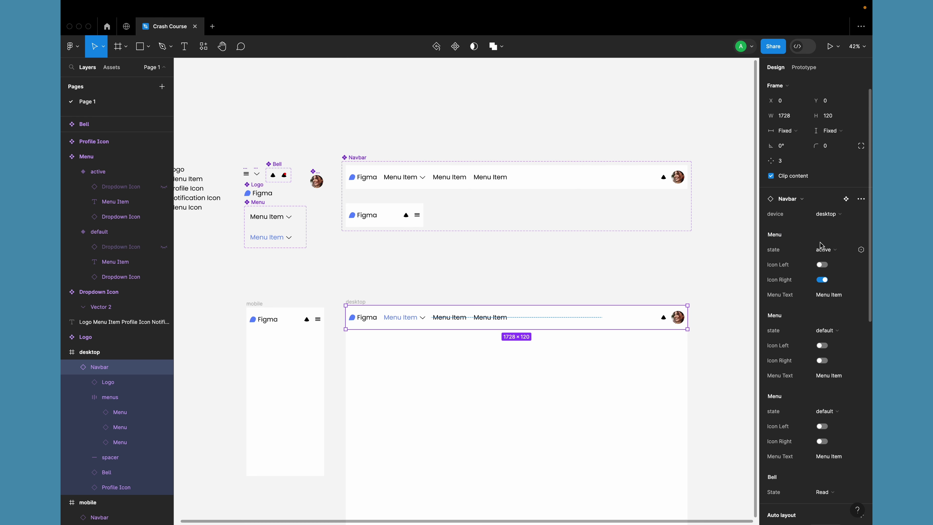
{"action": "left_click", "coordinate": [822, 280]}
{"action": "left_click", "coordinate": [830, 296]}
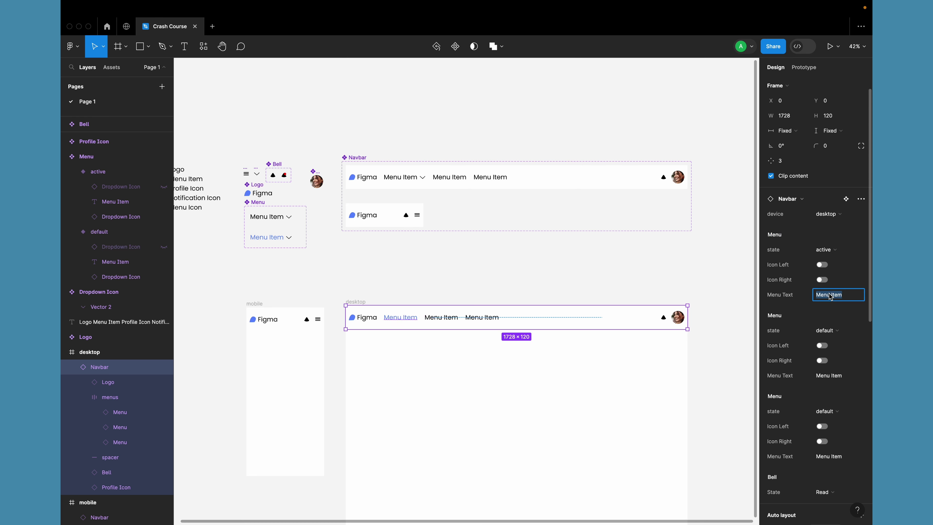
{"action": "type", "text": "Dashboard"}
{"action": "key", "text": "Return"}
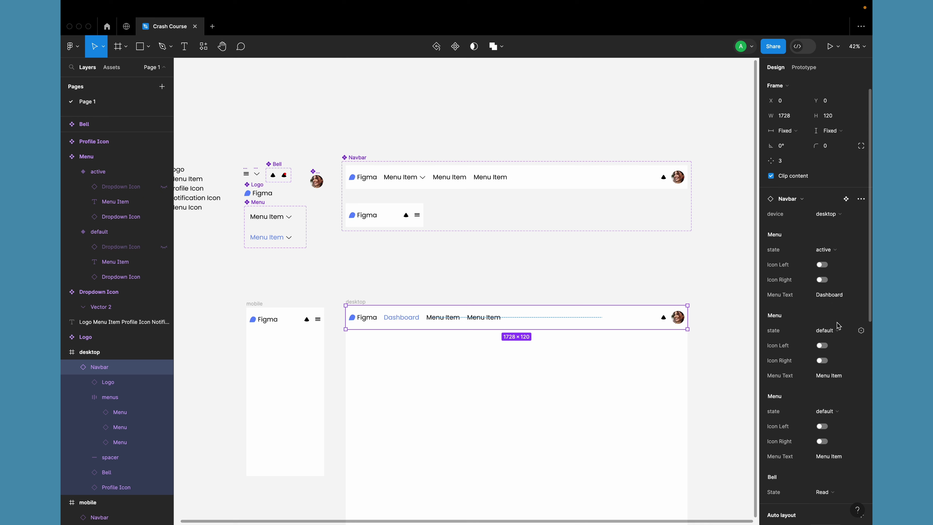
Step: Turn on the right icon for the desktop Navbar's second Menu and change its text to Products
{"action": "left_click", "coordinate": [827, 363]}
{"action": "left_click", "coordinate": [834, 377]}
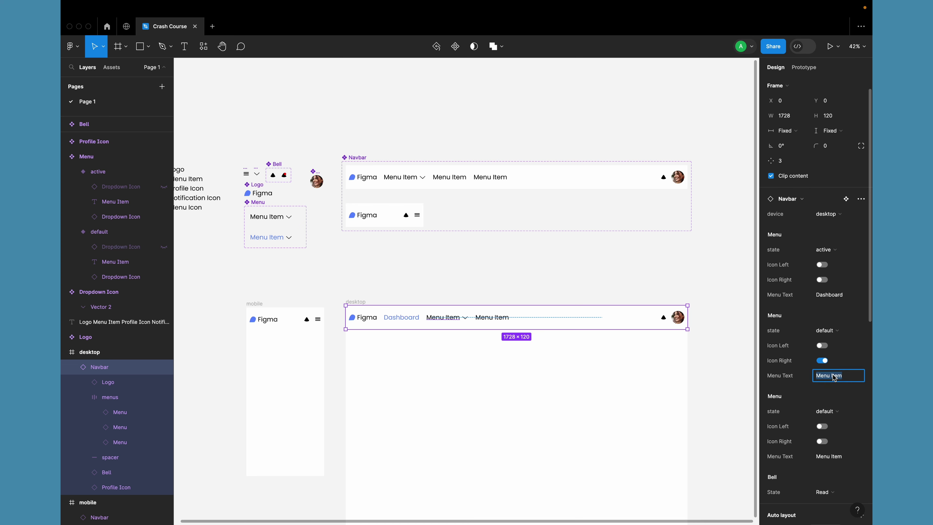
{"action": "type", "text": "Prof"}
{"action": "type", "text": "ucts"}
{"action": "key", "text": "Return"}
Step: Change the text of the desktop Navbar's third Menu to About Us
{"action": "scroll", "coordinate": [829, 392], "scroll_direction": "down", "scroll_amount": 1}
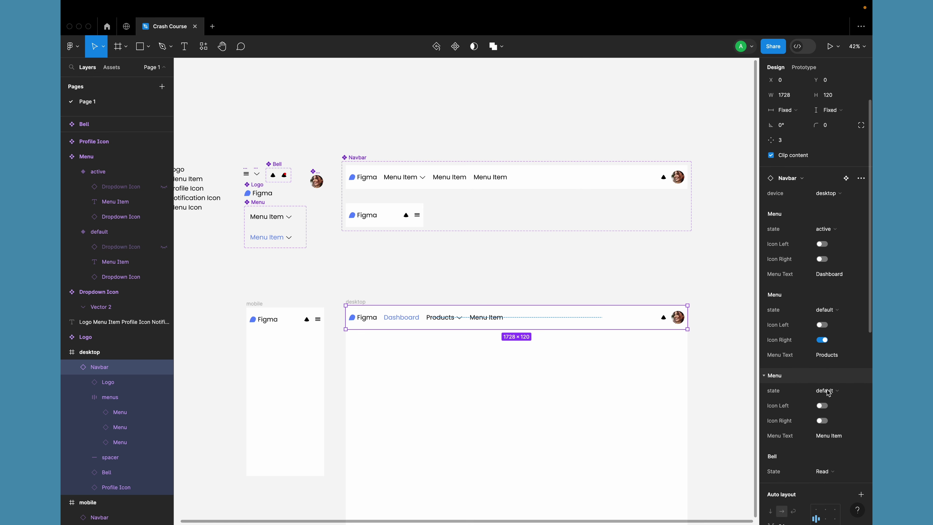
{"action": "left_click", "coordinate": [831, 439]}
{"action": "type", "text": "A"}
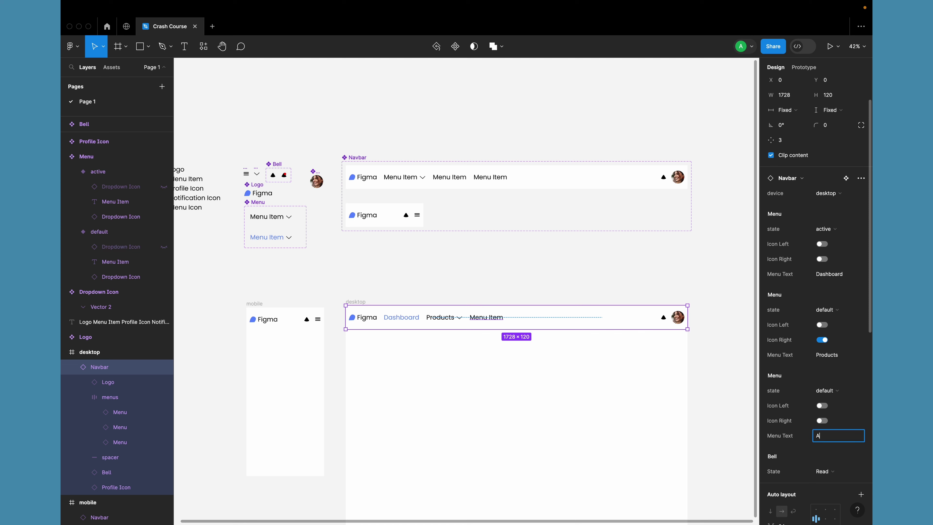
{"action": "type", "text": "bout Us"}
{"action": "key", "text": "Return"}
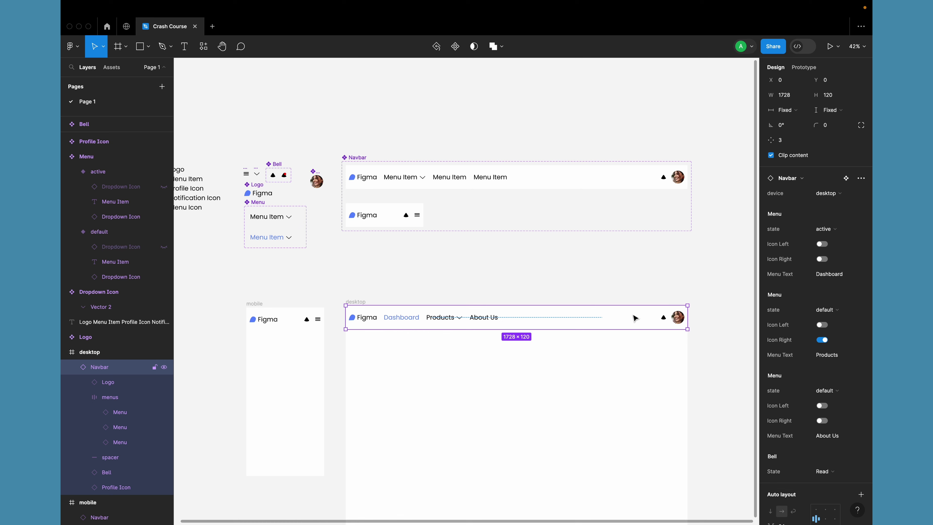
Step: Set the Bell state in the desktop frame's Navbar to Unread and deselect the instance
{"action": "scroll", "coordinate": [813, 215], "scroll_direction": "down", "scroll_amount": 3}
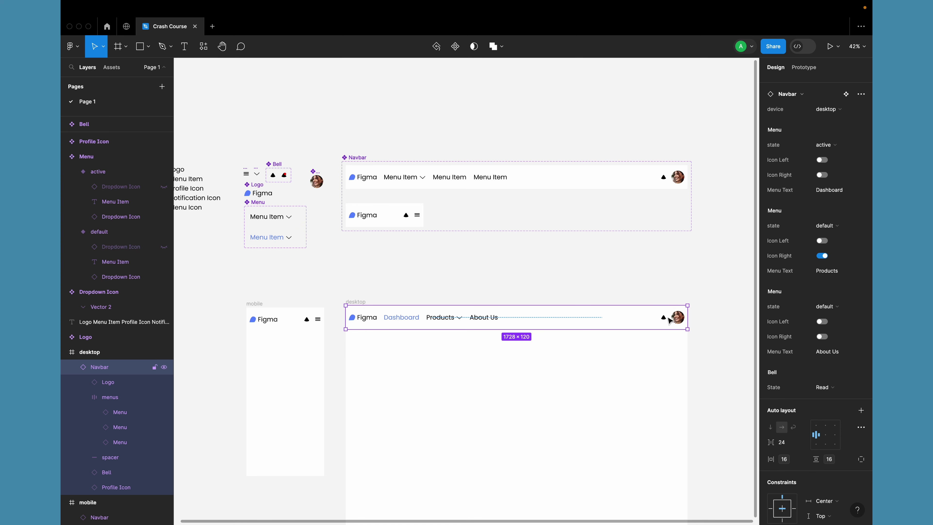
{"action": "left_click", "coordinate": [823, 387]}
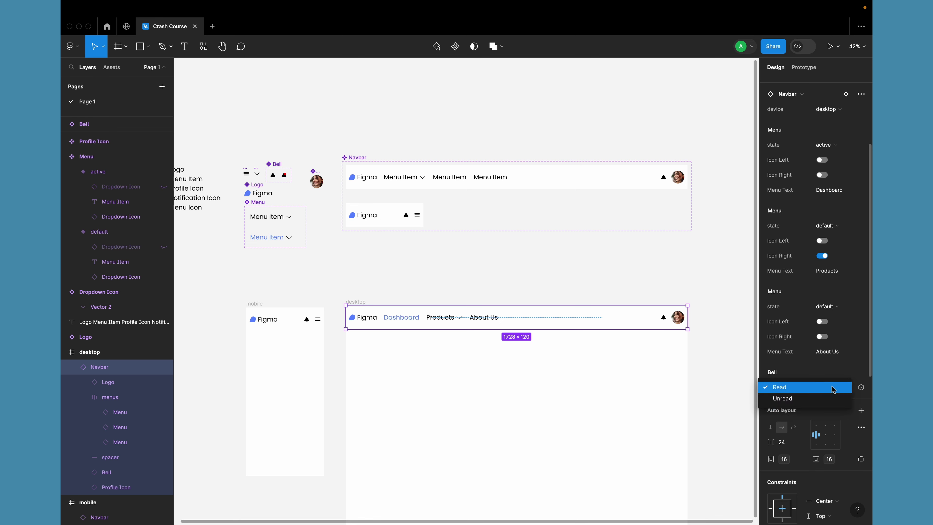
{"action": "left_click", "coordinate": [806, 400]}
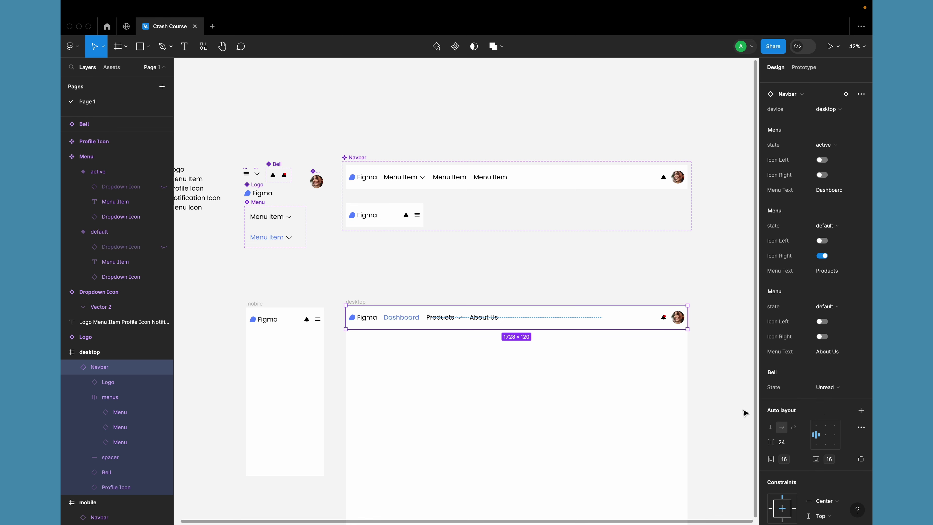
{"action": "left_click", "coordinate": [715, 375]}
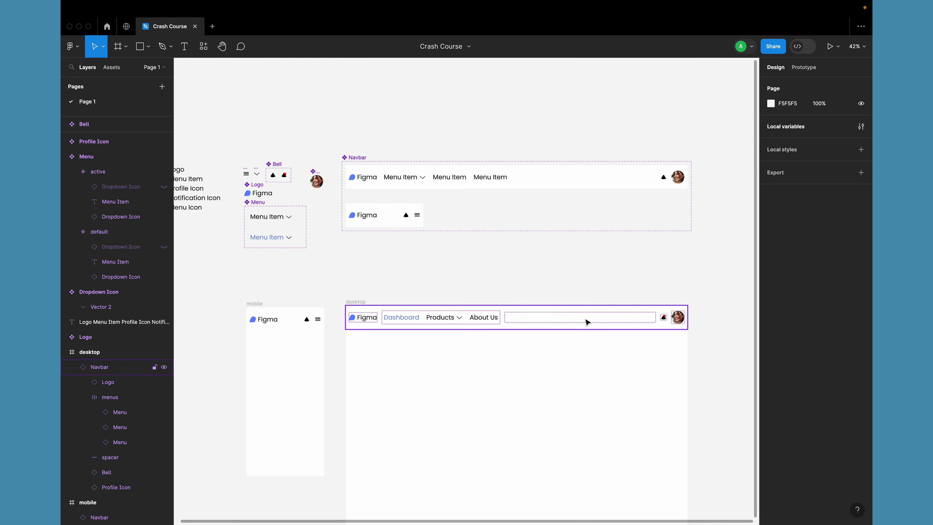
Step: Set the Bell state in the mobile frame's Navbar to Unread and deselect the instance
{"action": "left_click", "coordinate": [298, 326]}
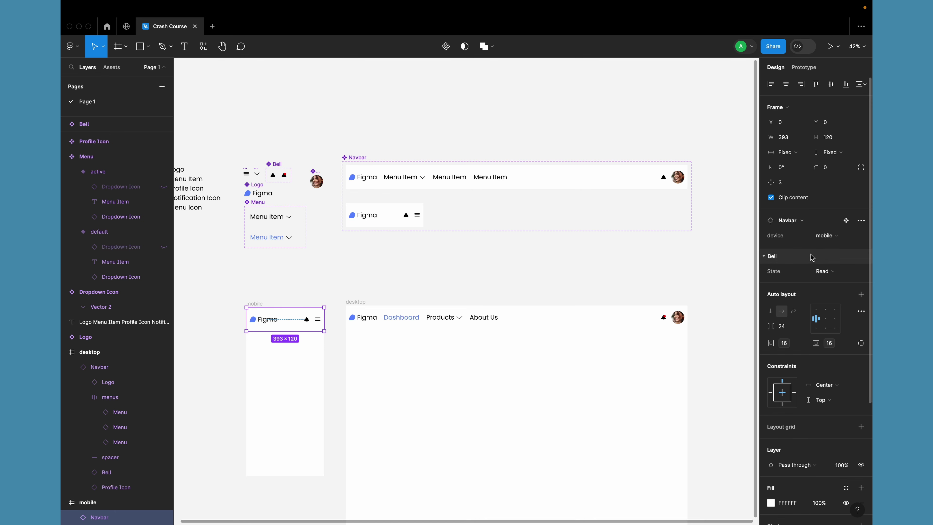
{"action": "left_click", "coordinate": [826, 272]}
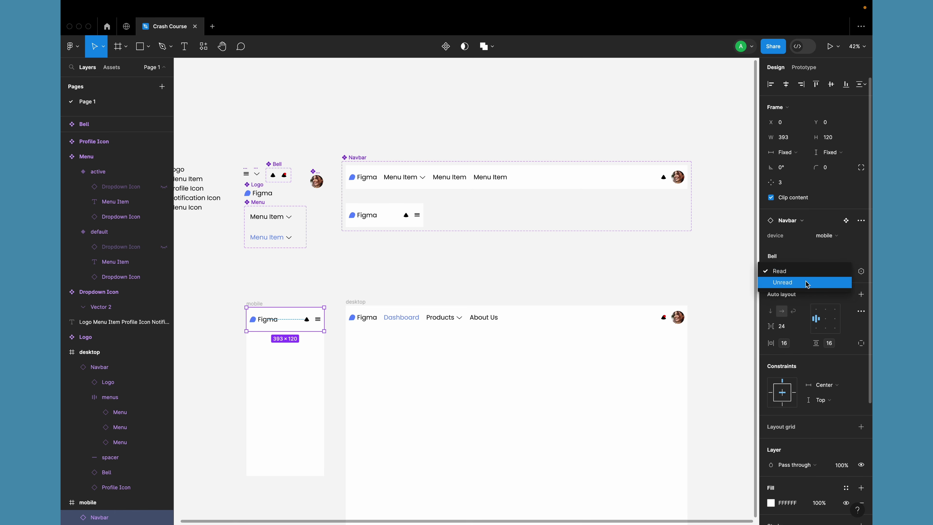
{"action": "left_click", "coordinate": [807, 283]}
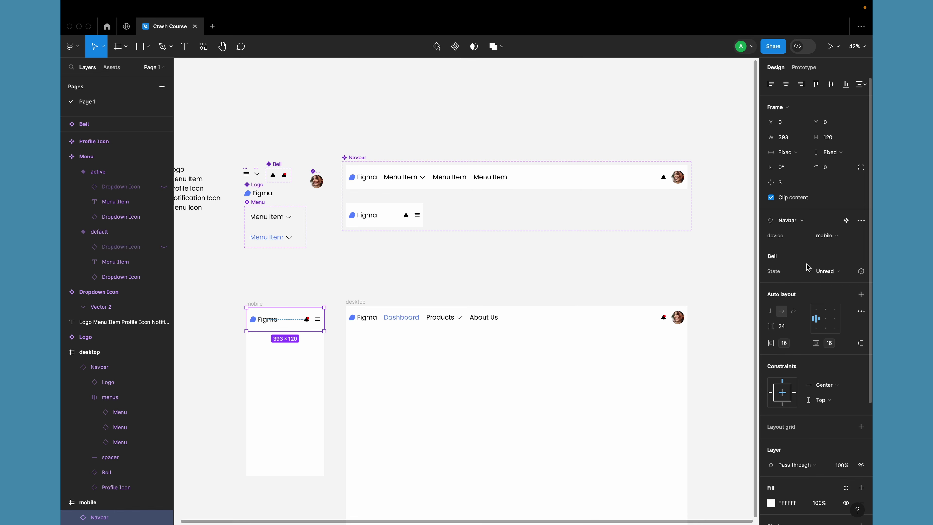
{"action": "left_click", "coordinate": [649, 285]}
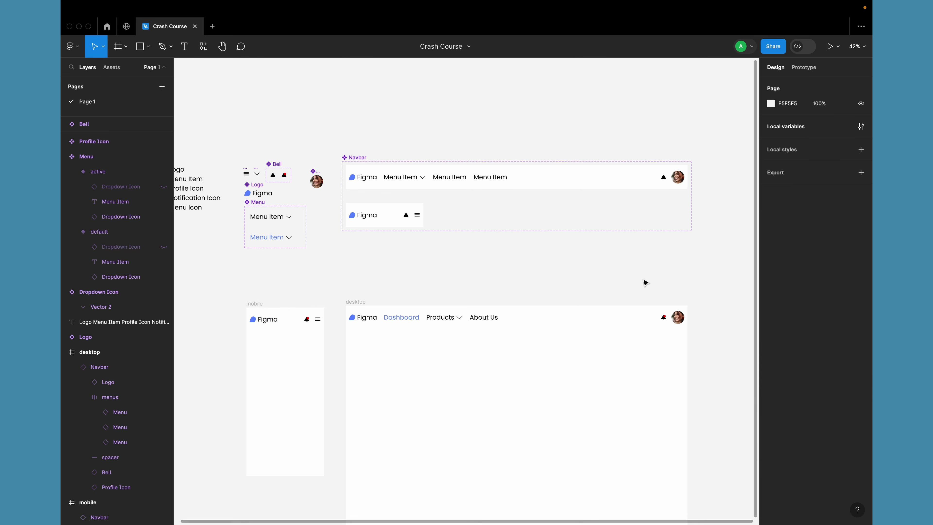
Step: Change the fill of the Navbar component's desktop variant to light grey F4F4F4
{"action": "scroll", "coordinate": [649, 281], "scroll_direction": "down", "scroll_amount": 3}
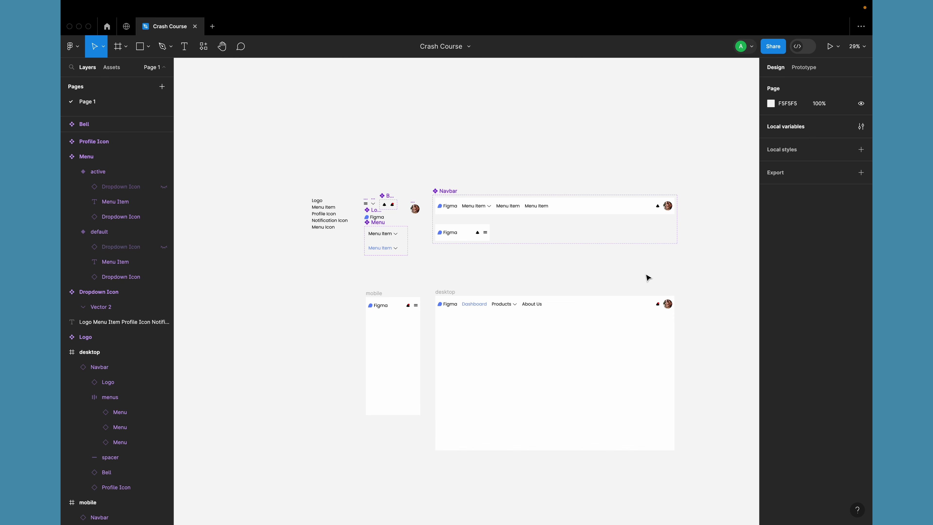
{"action": "left_click", "coordinate": [621, 212]}
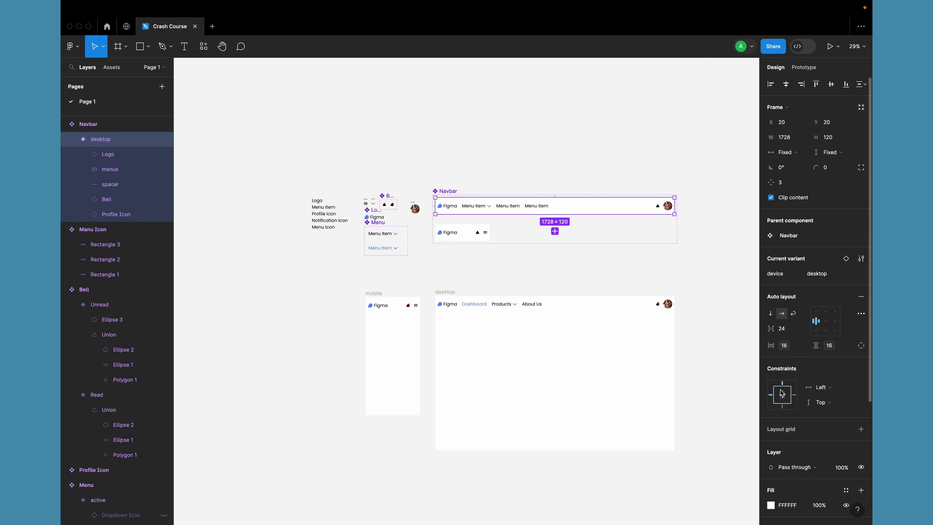
{"action": "scroll", "coordinate": [782, 393], "scroll_direction": "down", "scroll_amount": 5}
{"action": "left_click", "coordinate": [771, 338]}
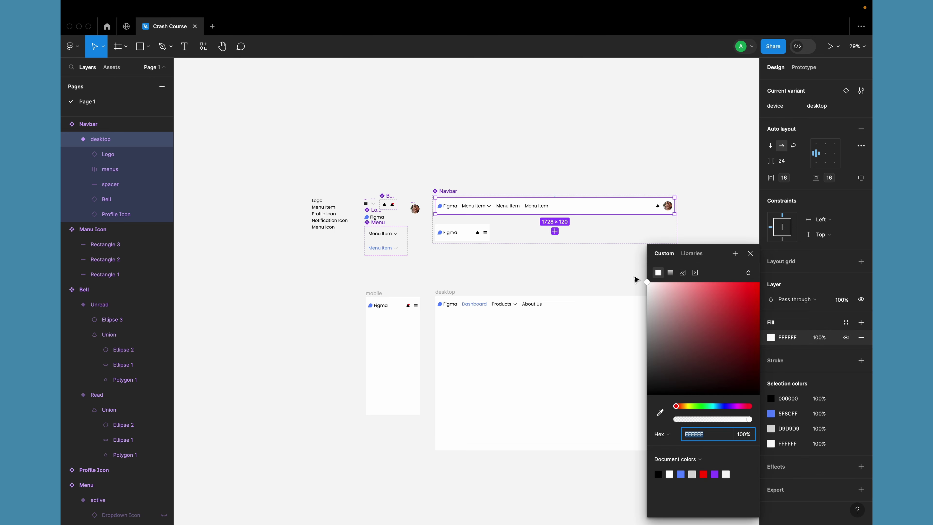
{"action": "left_click_drag", "start_coordinate": [658, 287], "coordinate": [642, 293]}
Step: Change the fill of the Navbar component's mobile variant to light grey F5F5F5 and deselect it
{"action": "left_click", "coordinate": [462, 232]}
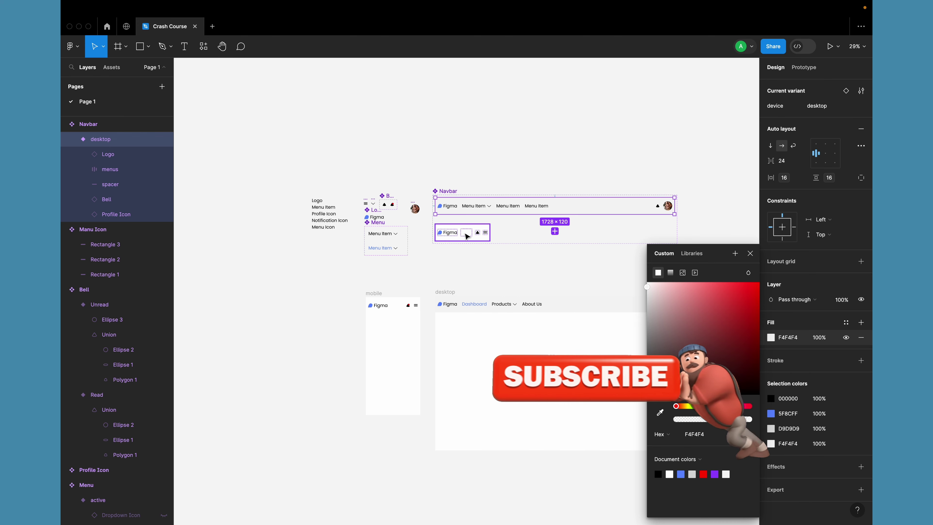
{"action": "left_click", "coordinate": [772, 337]}
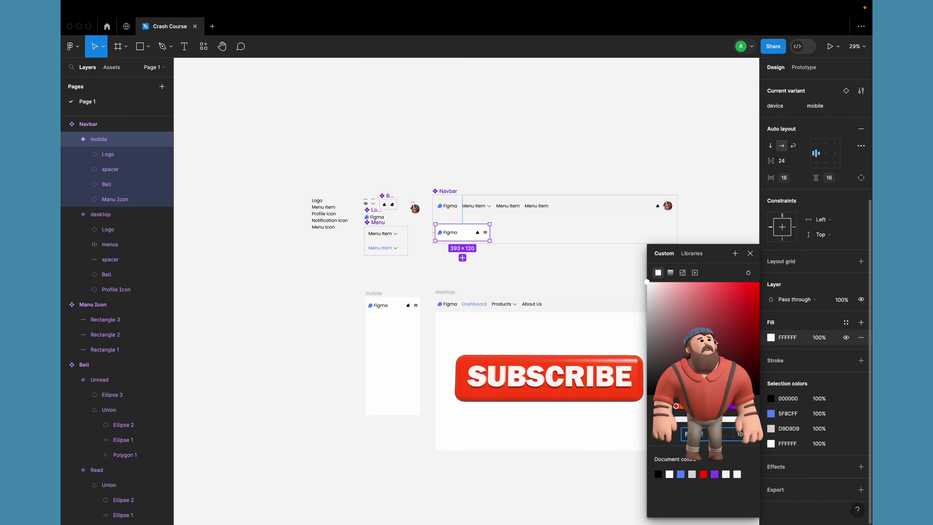
{"action": "mouse_move", "coordinate": [649, 287]}
{"action": "left_mouse_down"}
{"action": "mouse_move", "coordinate": [629, 286]}
{"action": "mouse_move", "coordinate": [632, 293]}
{"action": "left_mouse_up"}
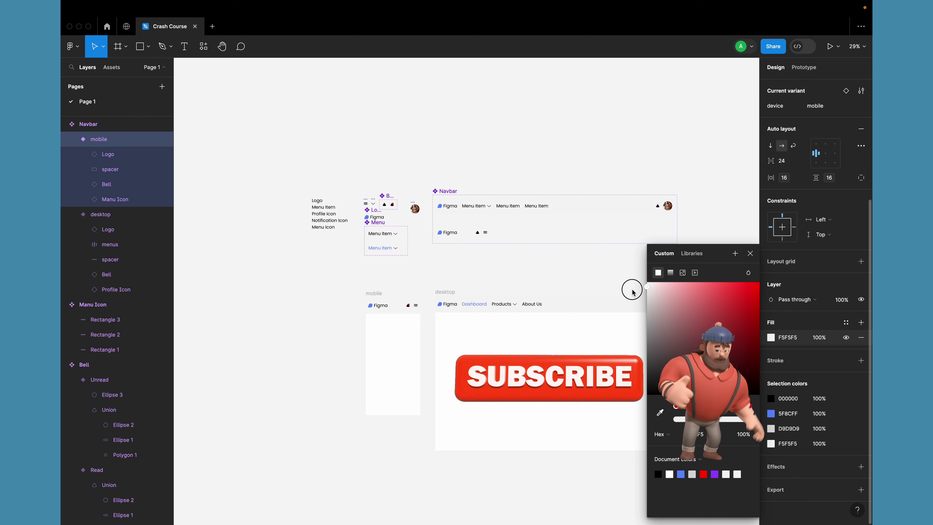
{"action": "key", "text": "Escape"}
{"action": "scroll", "coordinate": [556, 338], "scroll_direction": "up", "scroll_amount": 5}
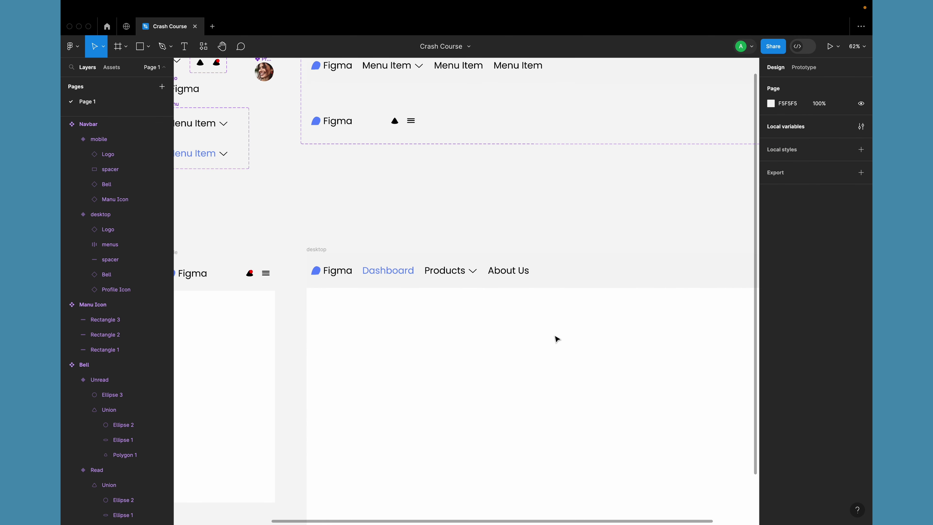
Step: Add a text layer reading "H1 Heading" on the empty canvas beside the desktop frame
{"action": "scroll", "coordinate": [557, 339], "scroll_direction": "down", "scroll_amount": 5}
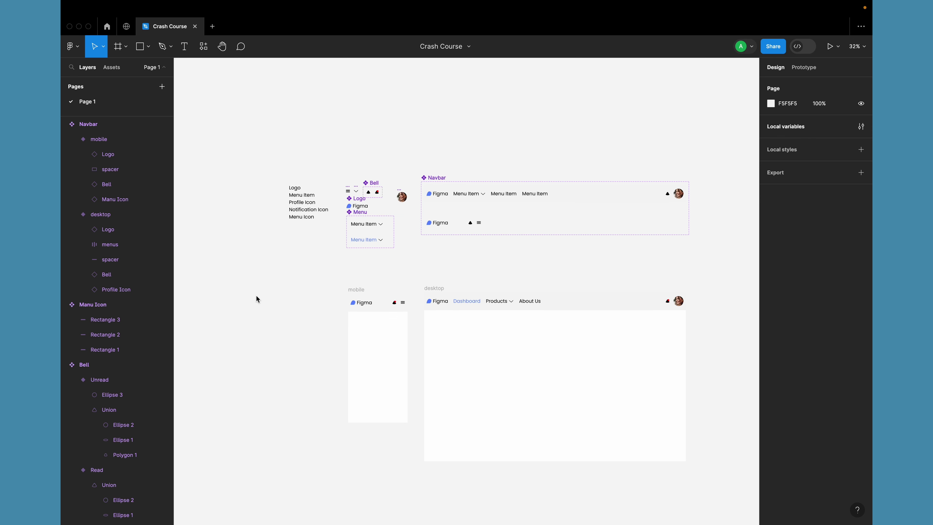
{"action": "scroll", "coordinate": [256, 296], "scroll_direction": "down", "scroll_amount": 4}
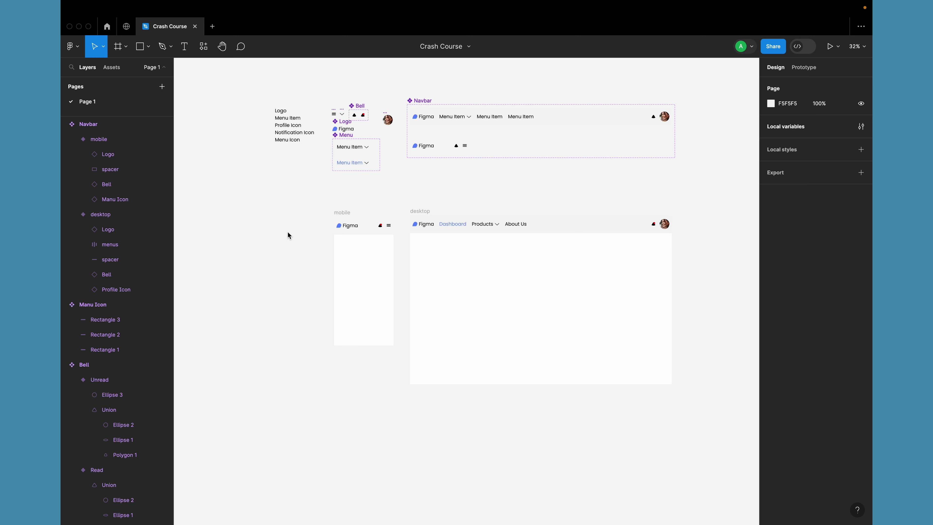
{"action": "scroll", "coordinate": [287, 235], "scroll_direction": "down", "scroll_amount": 5}
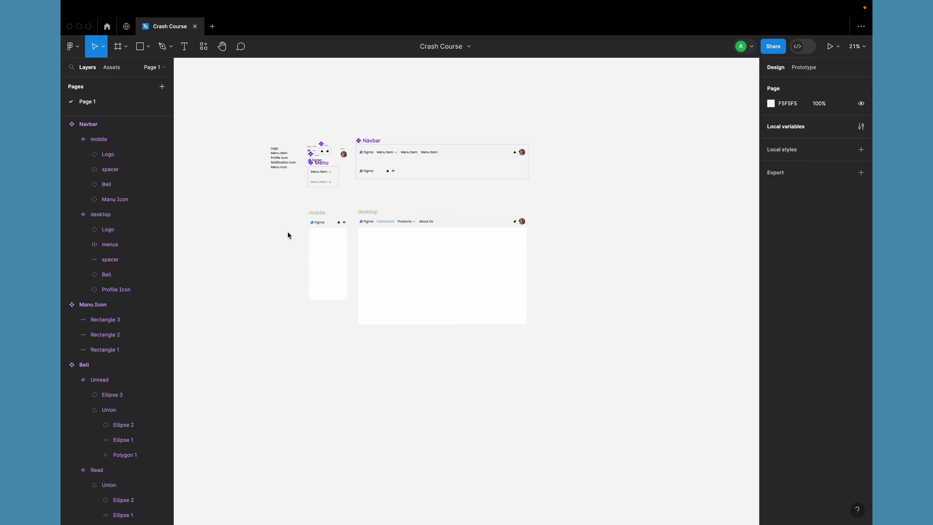
{"action": "scroll", "coordinate": [287, 232], "scroll_direction": "down", "scroll_amount": 3}
{"action": "scroll", "coordinate": [288, 232], "scroll_direction": "right", "scroll_amount": 3}
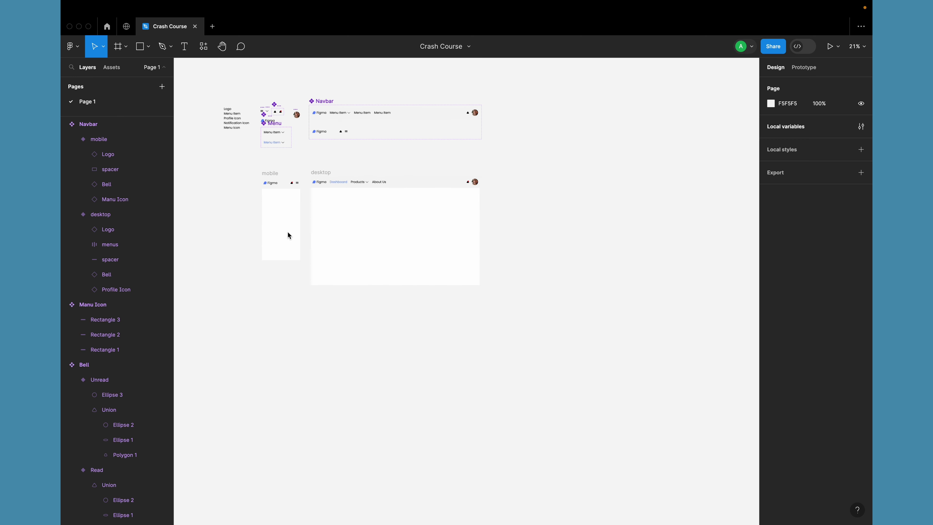
{"action": "left_click", "coordinate": [186, 50]}
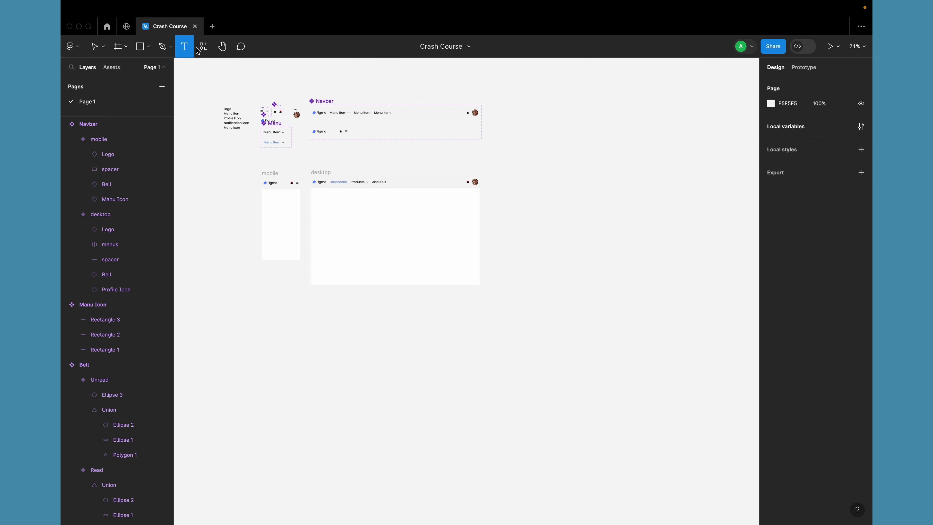
{"action": "scroll", "coordinate": [462, 236], "scroll_direction": "right", "scroll_amount": 2}
{"action": "scroll", "coordinate": [463, 236], "scroll_direction": "up", "scroll_amount": 10}
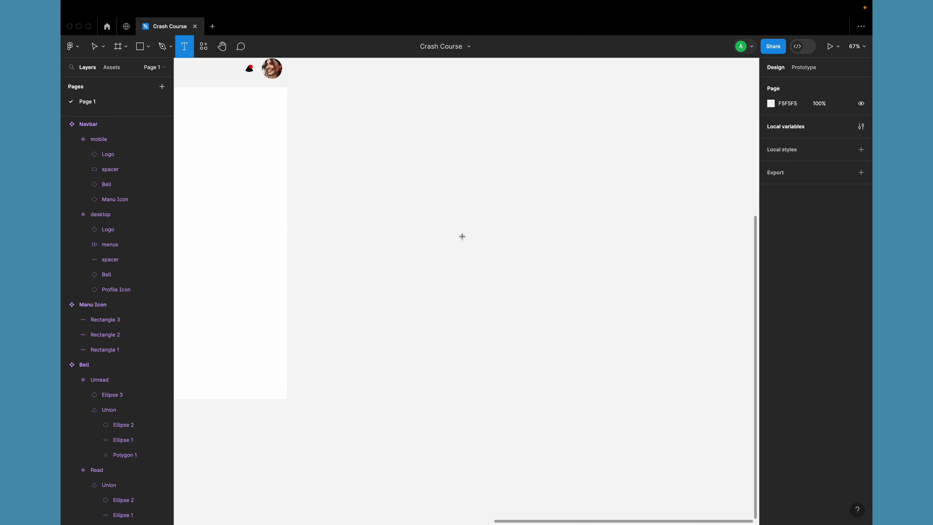
{"action": "left_click", "coordinate": [427, 201]}
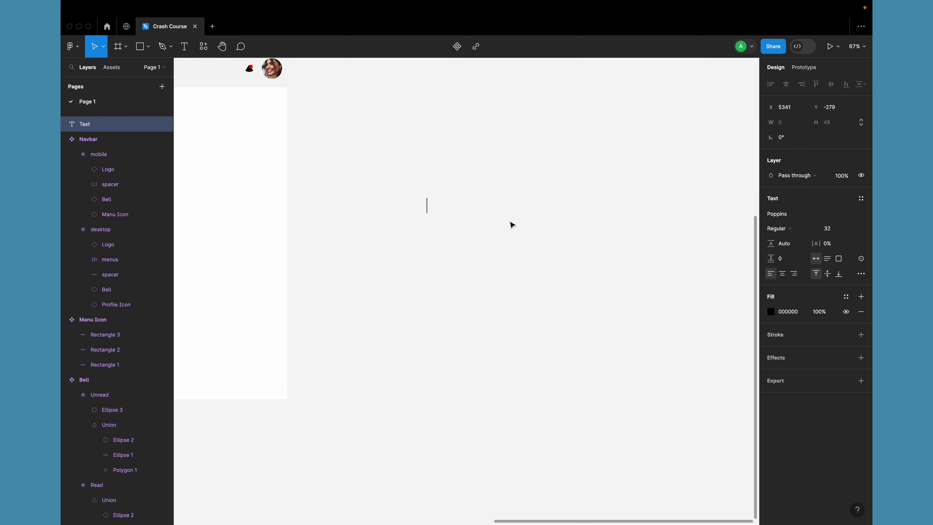
{"action": "type", "text": "Hea"}
{"action": "key", "text": "BackSpace"}
{"action": "key", "text": "BackSpace"}
{"action": "type", "text": "1 Head"}
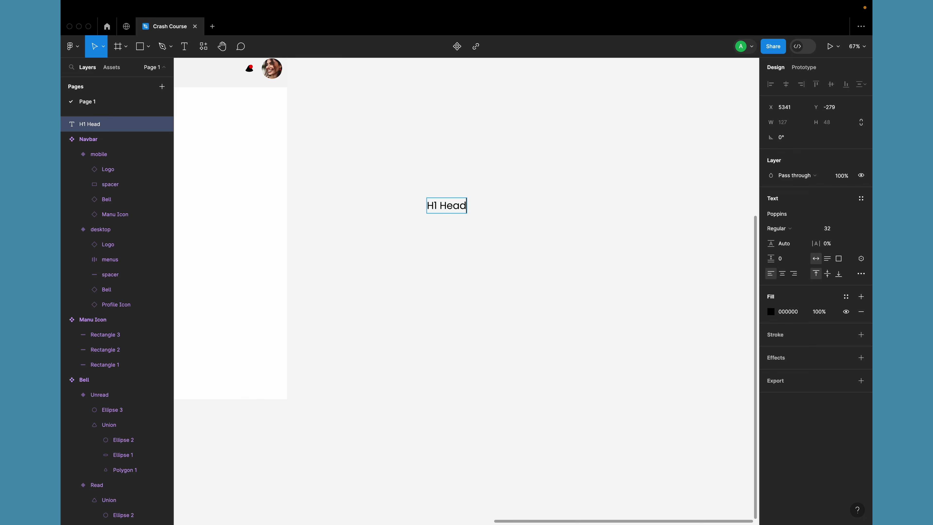
{"action": "type", "text": "ing"}
{"action": "key", "text": "Escape"}
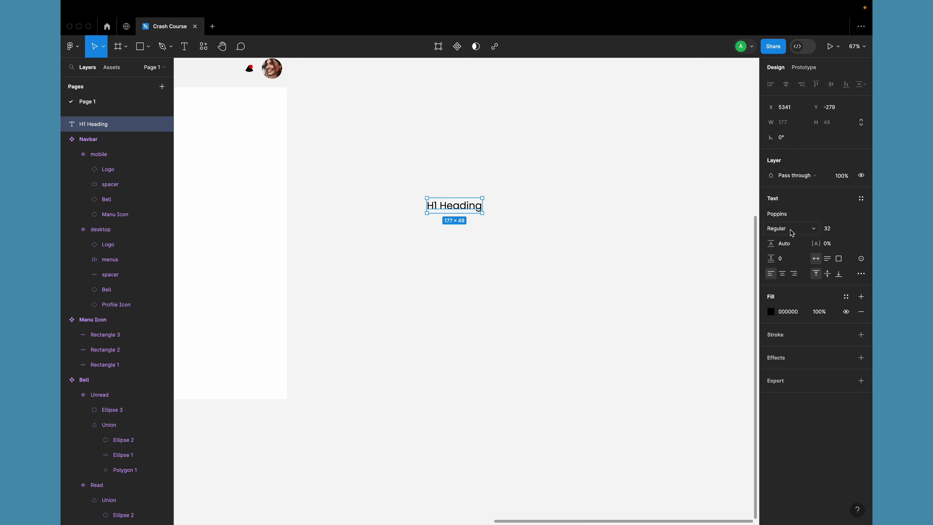
Step: Set the H1 Heading text's font weight to Bold and deselect it
{"action": "left_click", "coordinate": [804, 230]}
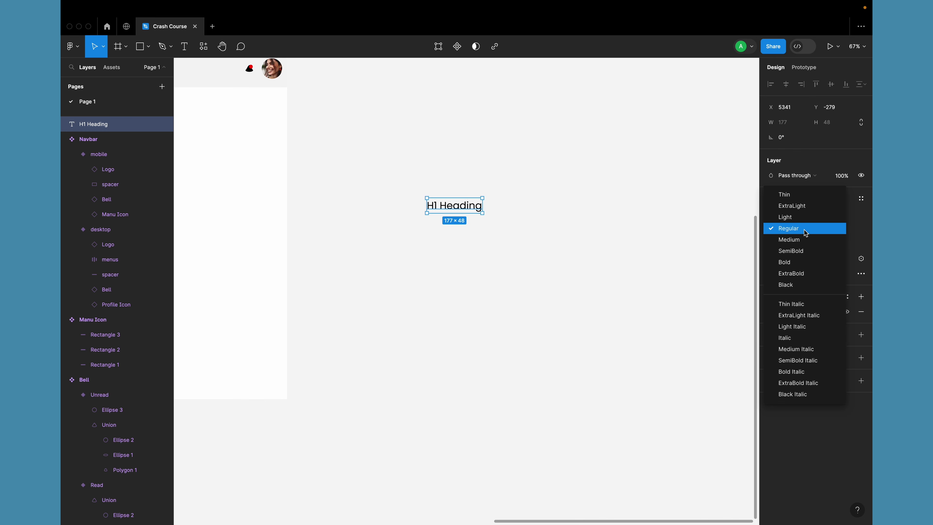
{"action": "left_click", "coordinate": [801, 262]}
{"action": "left_click", "coordinate": [624, 231]}
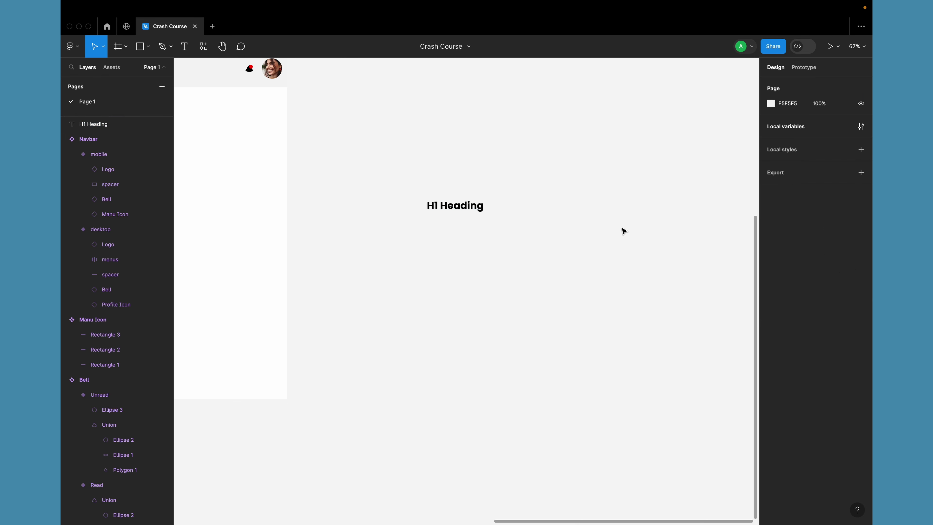
Step: Duplicate the H1 Heading text directly below the original and change the copy to read "H2 Heading"
{"action": "left_click", "coordinate": [455, 206]}
{"action": "scroll", "coordinate": [455, 206], "scroll_direction": "up", "scroll_amount": 3}
{"action": "left_click_drag", "start_coordinate": [454, 206], "coordinate": [457, 252]}
{"action": "double_click", "coordinate": [455, 247]}
{"action": "left_click", "coordinate": [431, 244]}
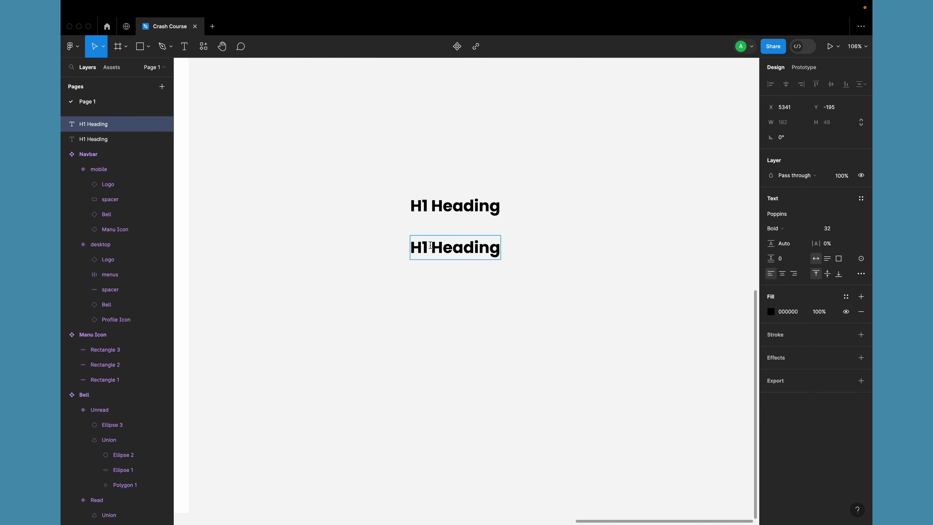
{"action": "key", "text": "BackSpace"}
{"action": "type", "text": "2"}
{"action": "key", "text": "Escape"}
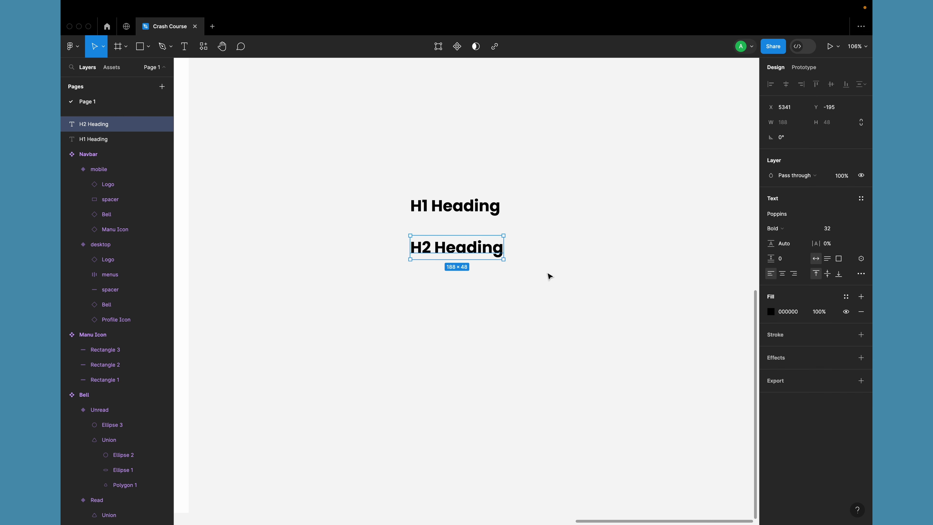
Step: Set the H2 Heading text's font weight to SemiBold and its font size to 24
{"action": "left_click", "coordinate": [771, 228]}
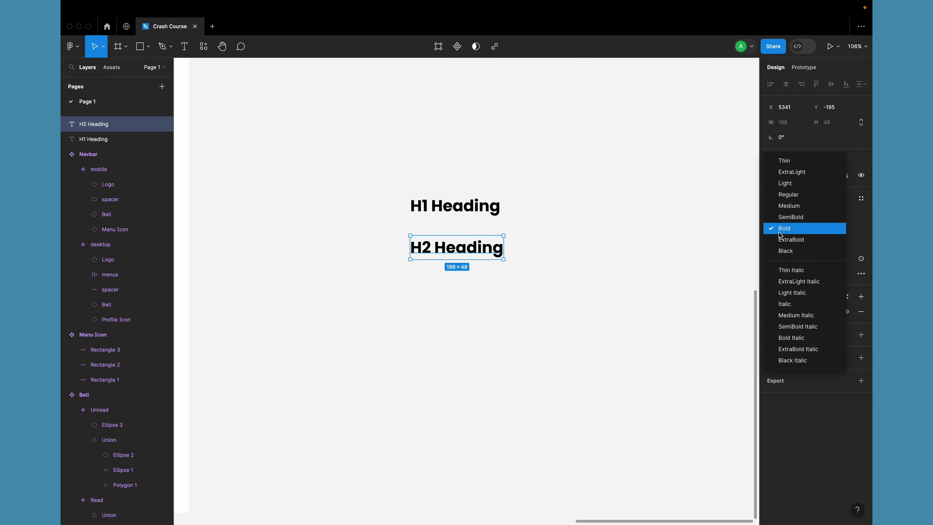
{"action": "left_click", "coordinate": [791, 217]}
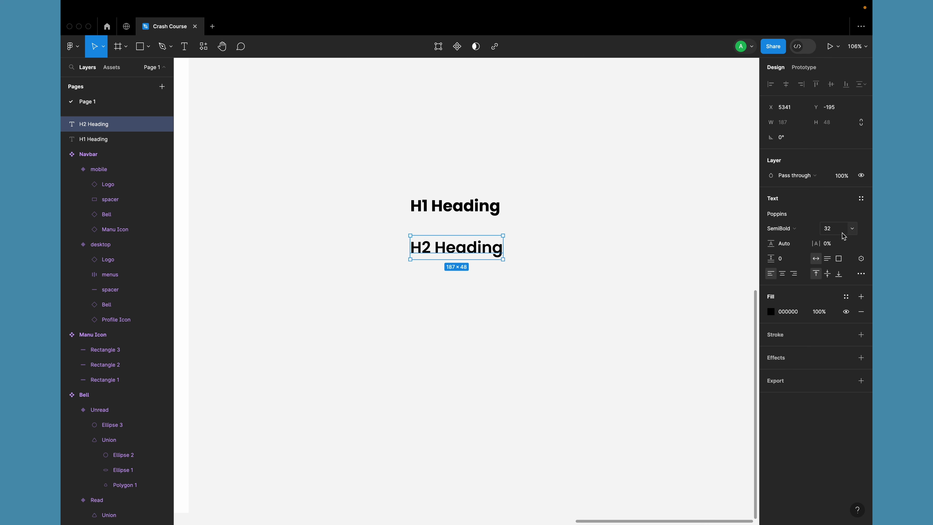
{"action": "left_click", "coordinate": [853, 230]}
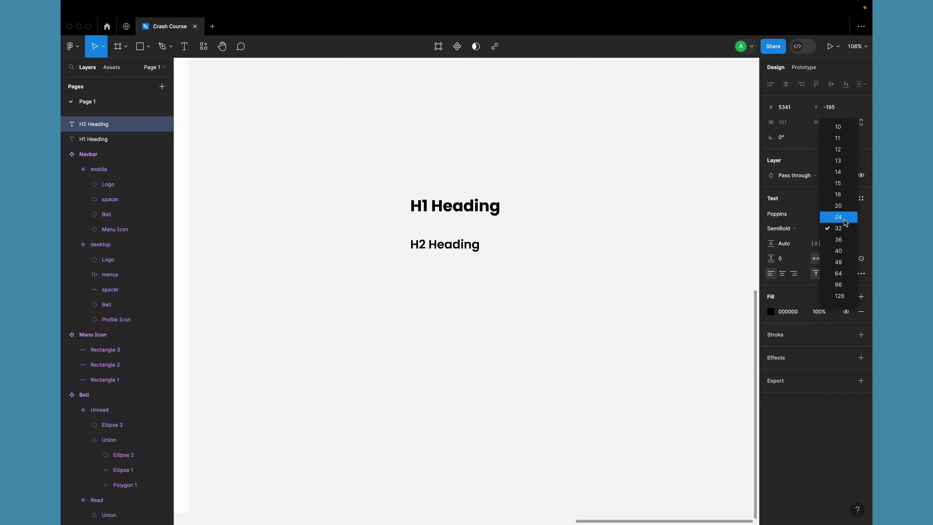
{"action": "left_click", "coordinate": [845, 220]}
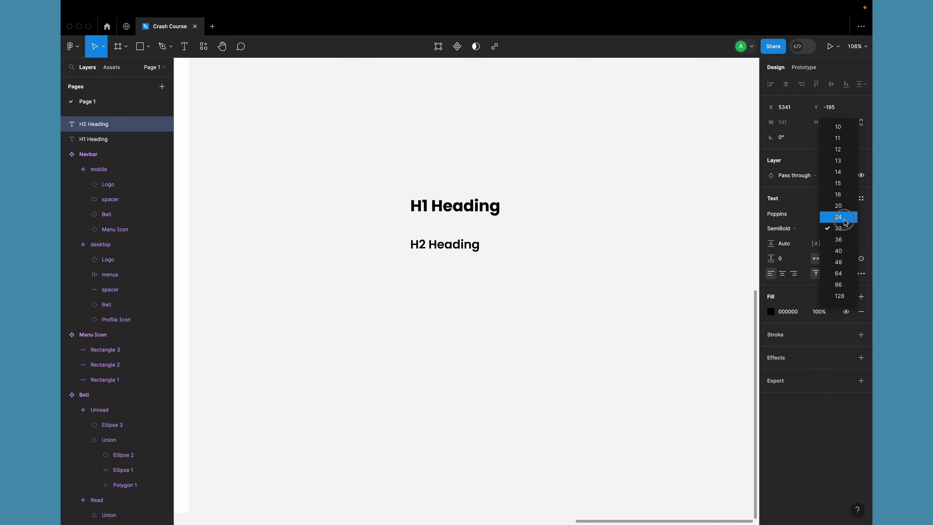
{"action": "left_click", "coordinate": [711, 309]}
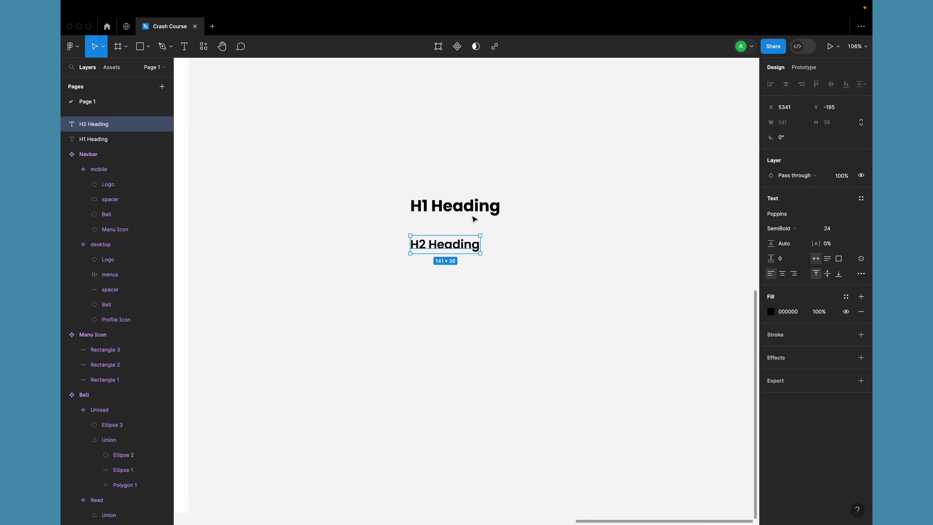
Step: Set the H2 Heading text's font size to 28 and deselect it
{"action": "left_click", "coordinate": [441, 203]}
{"action": "left_click", "coordinate": [446, 242]}
{"action": "left_click", "coordinate": [831, 233]}
{"action": "type", "text": "28"}
{"action": "key", "text": "Return"}
{"action": "left_click", "coordinate": [612, 343]}
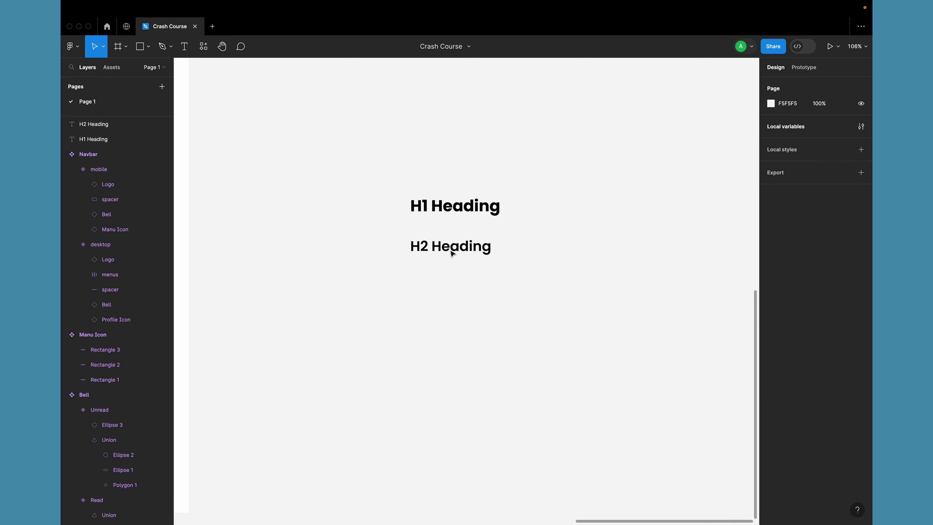
Step: Duplicate the H2 Heading text directly below the original and change the copy to read "Body Text"
{"action": "left_click_drag", "start_coordinate": [441, 249], "coordinate": [441, 288]}
{"action": "key", "text": "Return"}
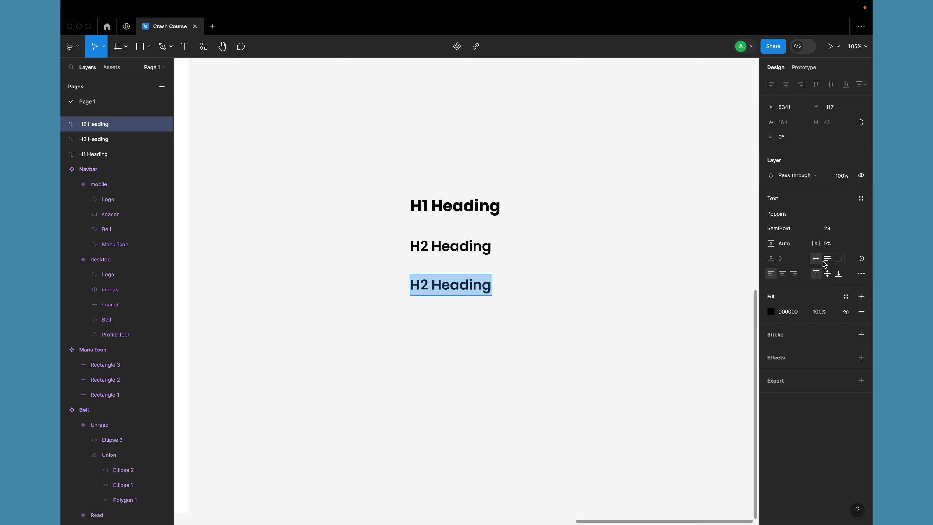
{"action": "type", "text": "Bod"}
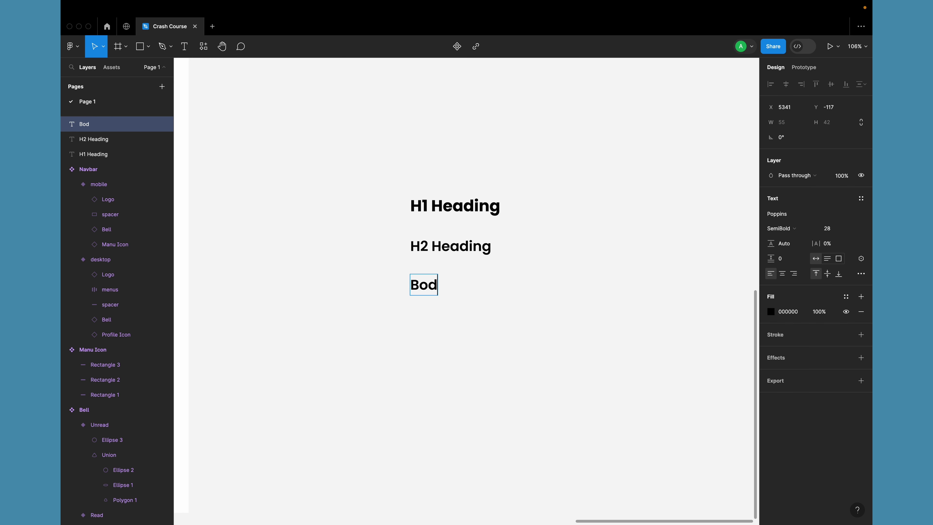
{"action": "type", "text": "y Text"}
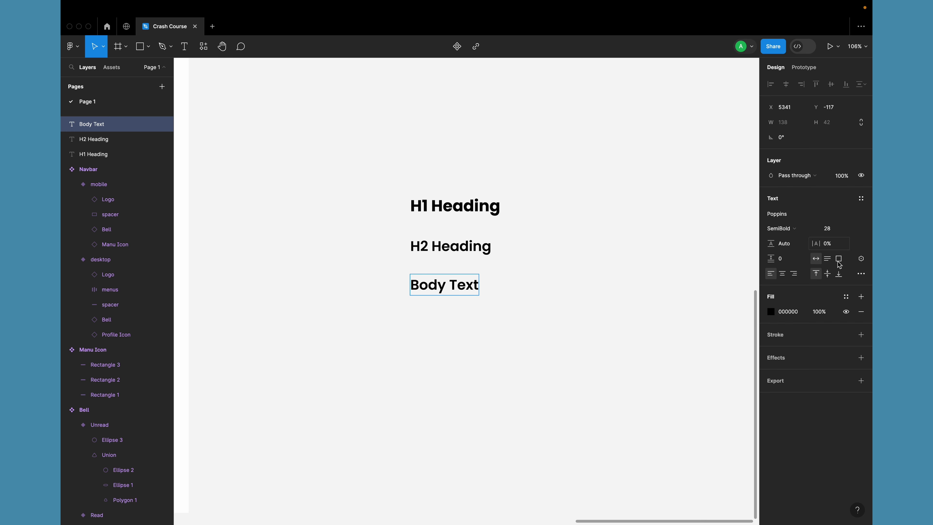
Step: Set the Body Text layer's font weight to Regular and its font size to 14, and deselect it
{"action": "left_click", "coordinate": [794, 228]}
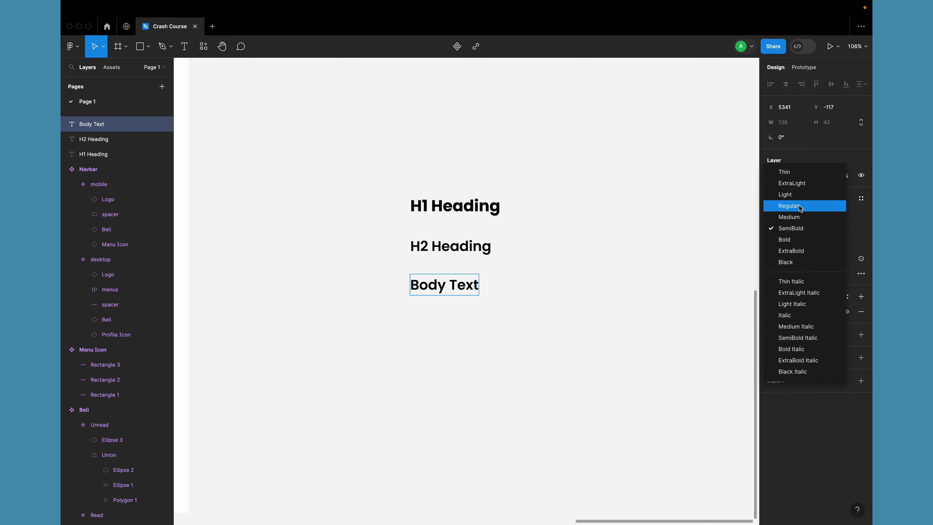
{"action": "key", "text": "Escape"}
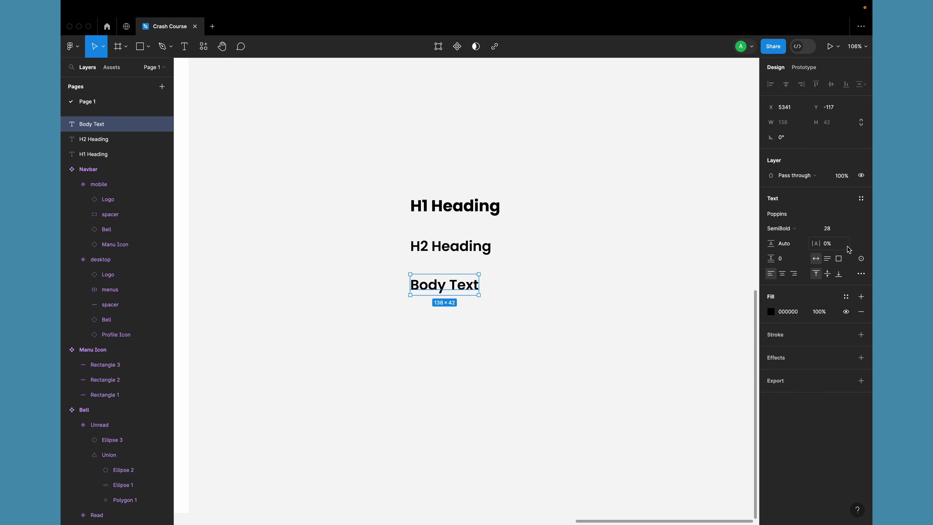
{"action": "left_click", "coordinate": [790, 230]}
{"action": "left_click", "coordinate": [798, 211]}
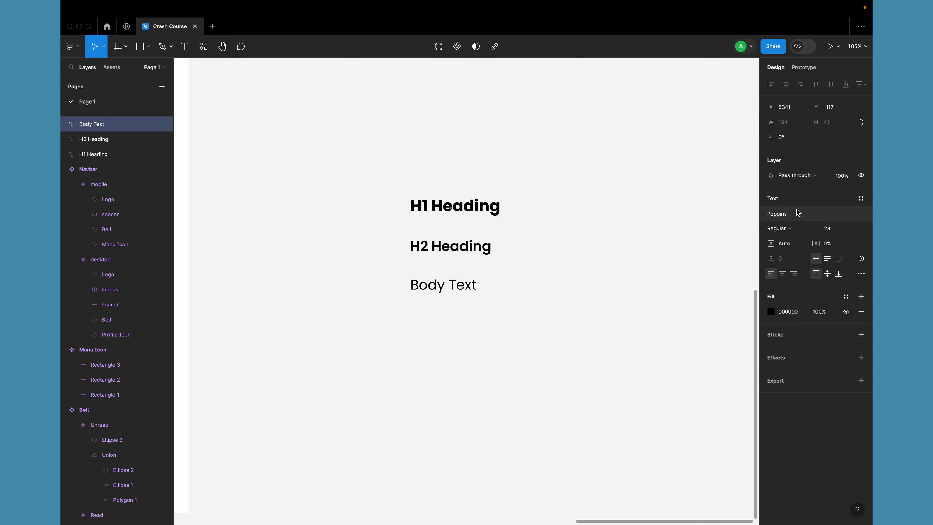
{"action": "left_click", "coordinate": [827, 228]}
{"action": "type", "text": "14"}
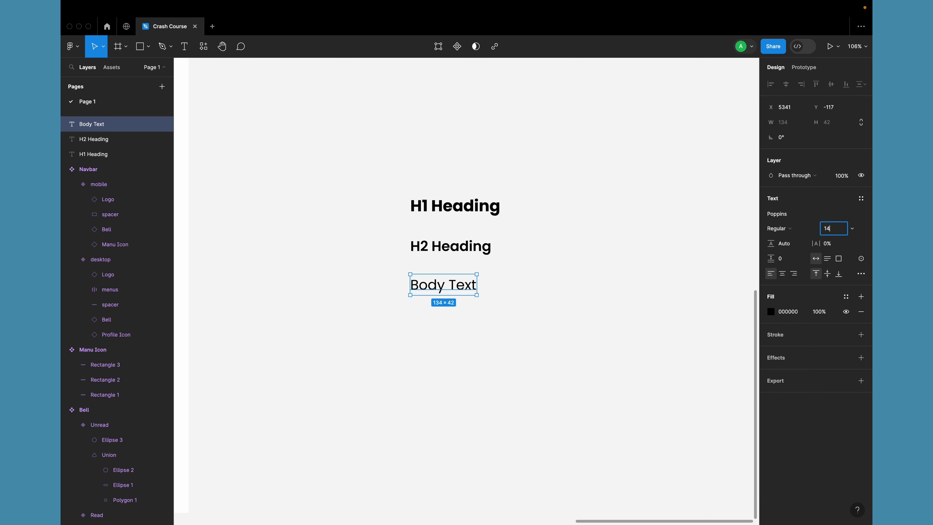
{"action": "key", "text": "Return"}
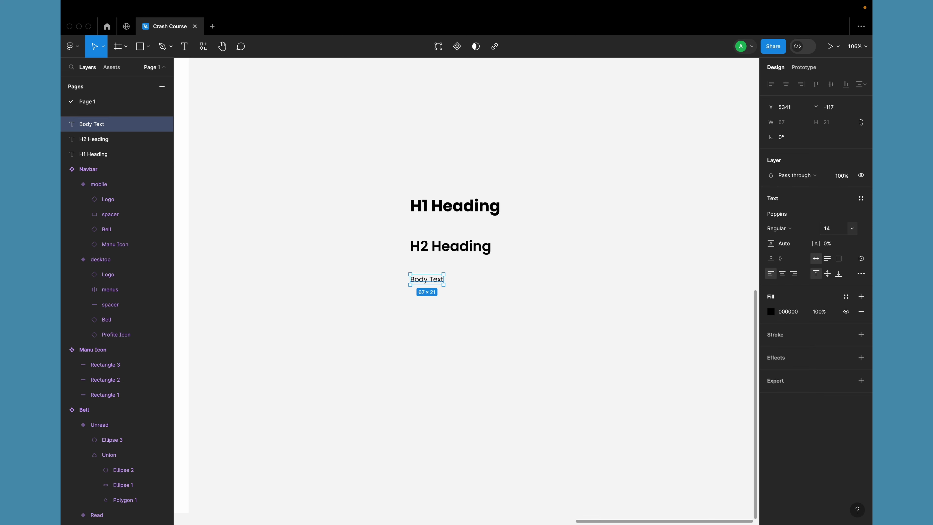
{"action": "left_click", "coordinate": [577, 279]}
{"action": "scroll", "coordinate": [465, 284], "scroll_direction": "up", "scroll_amount": 5}
{"action": "right_click", "coordinate": [465, 283]}
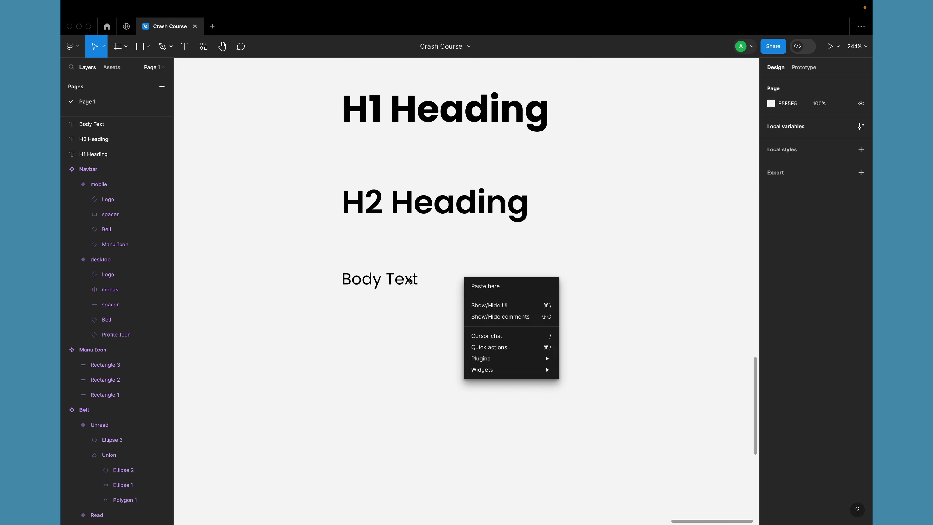
Step: Dismiss the open canvas options, move the Body Text layer slightly to the right and deselect it
{"action": "key", "text": "Escape"}
{"action": "left_click_drag", "start_coordinate": [368, 280], "coordinate": [375, 282]}
{"action": "left_click", "coordinate": [371, 327]}
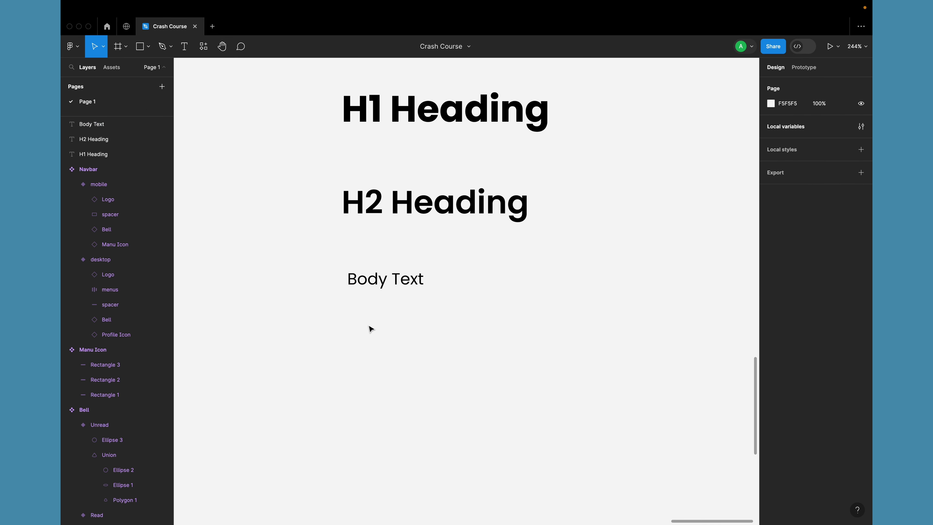
Step: Create a text style named "H1 Heading" from the H1 Heading text, with the description "Largest heading", and deselect the text
{"action": "left_click", "coordinate": [420, 112]}
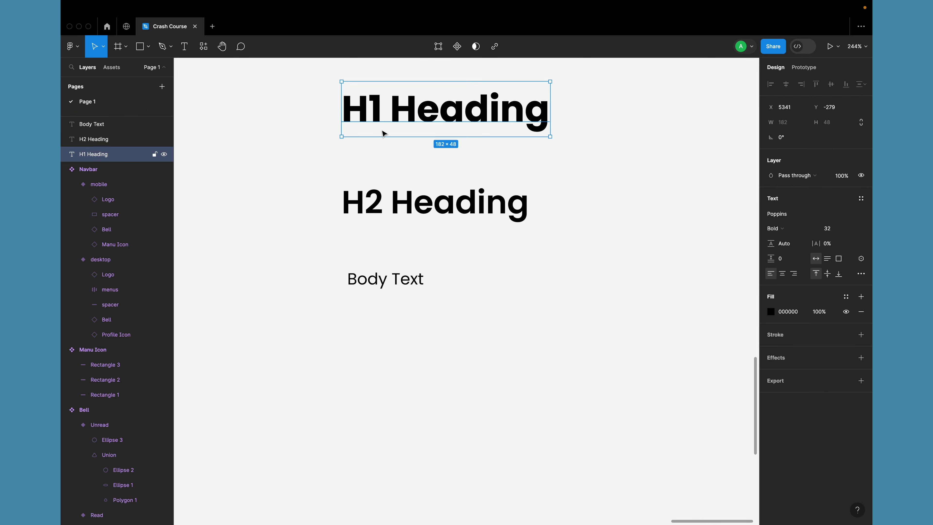
{"action": "left_click", "coordinate": [862, 201]}
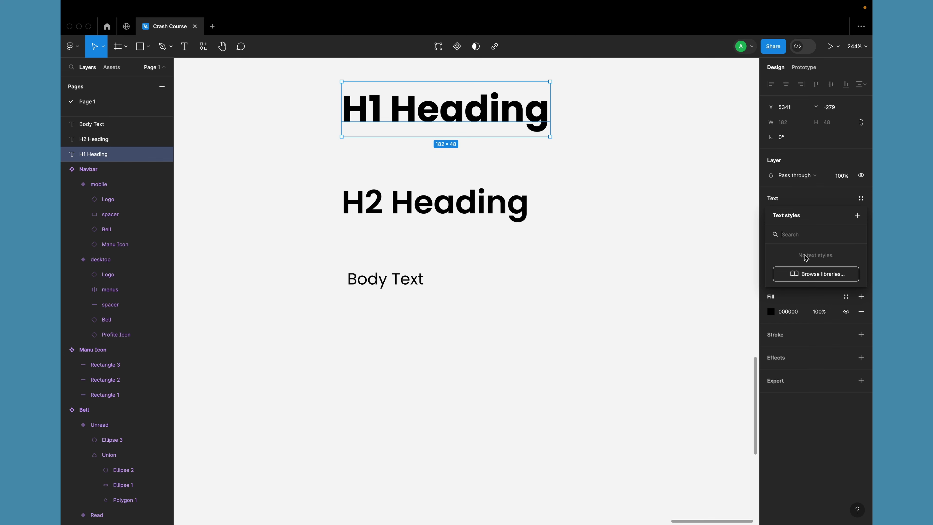
{"action": "left_click", "coordinate": [858, 216]}
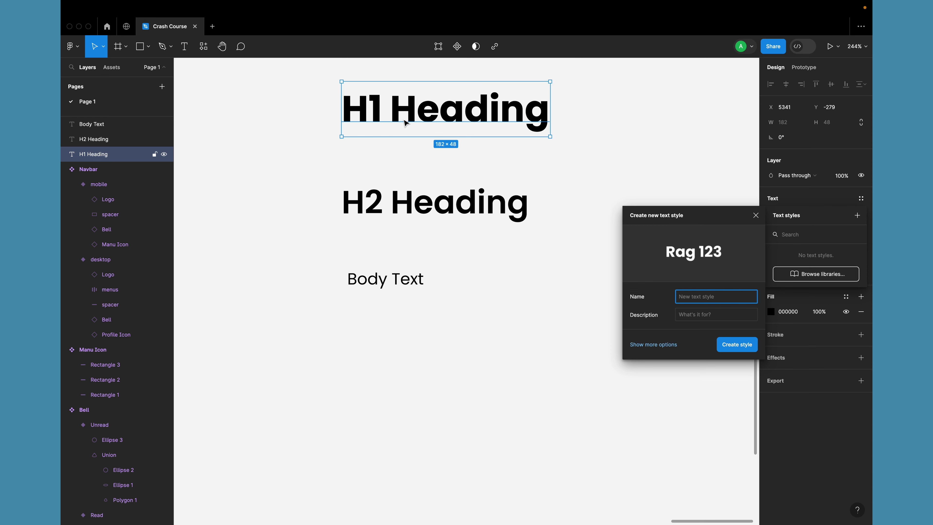
{"action": "left_click", "coordinate": [656, 347]}
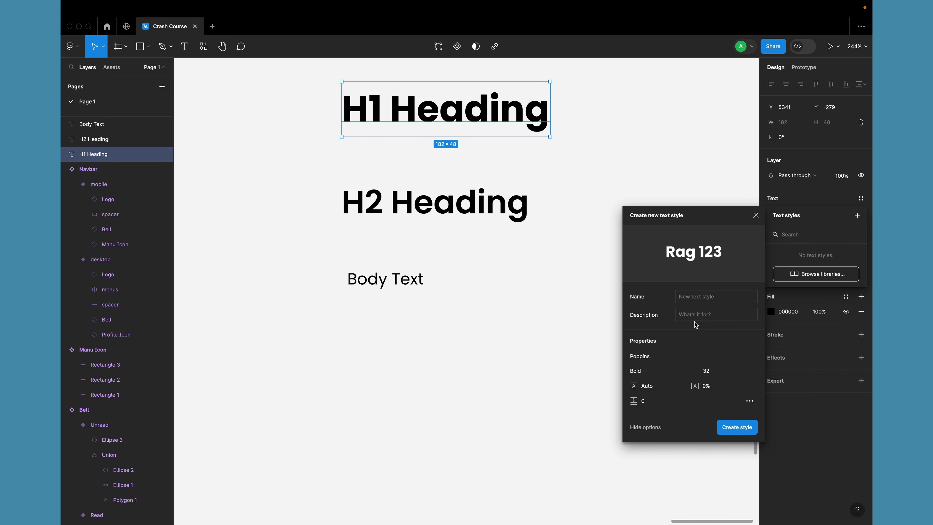
{"action": "left_click", "coordinate": [698, 302]}
{"action": "type", "text": "H1"}
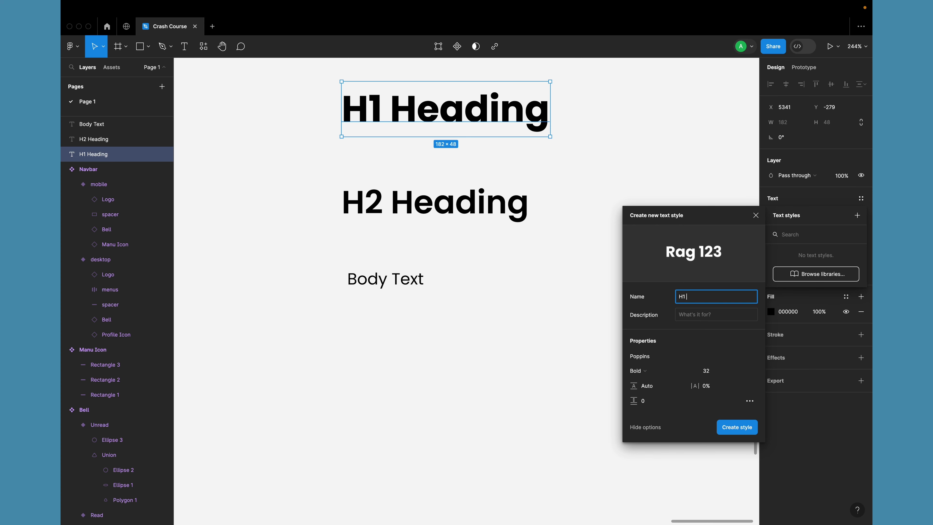
{"action": "type", "text": " Heading"}
{"action": "key", "text": "Tab"}
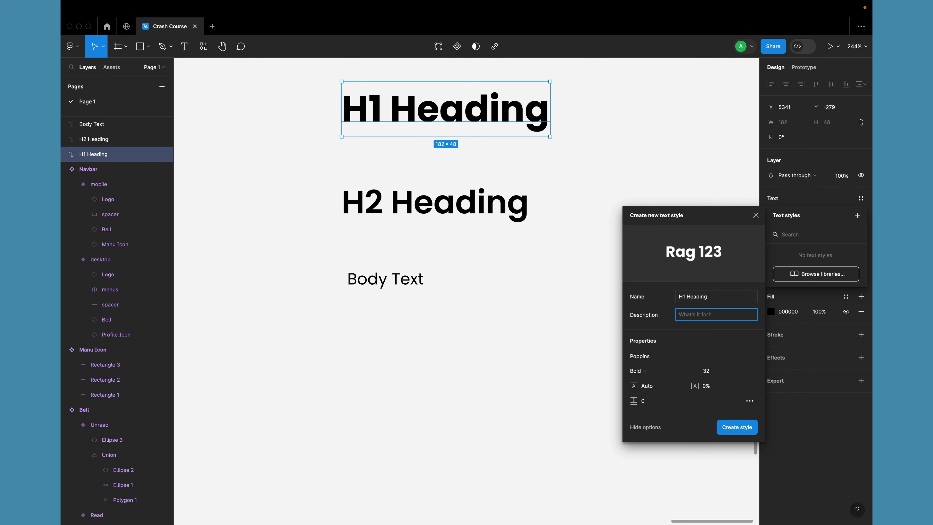
{"action": "type", "text": "Largest heading"}
{"action": "left_click", "coordinate": [736, 428]}
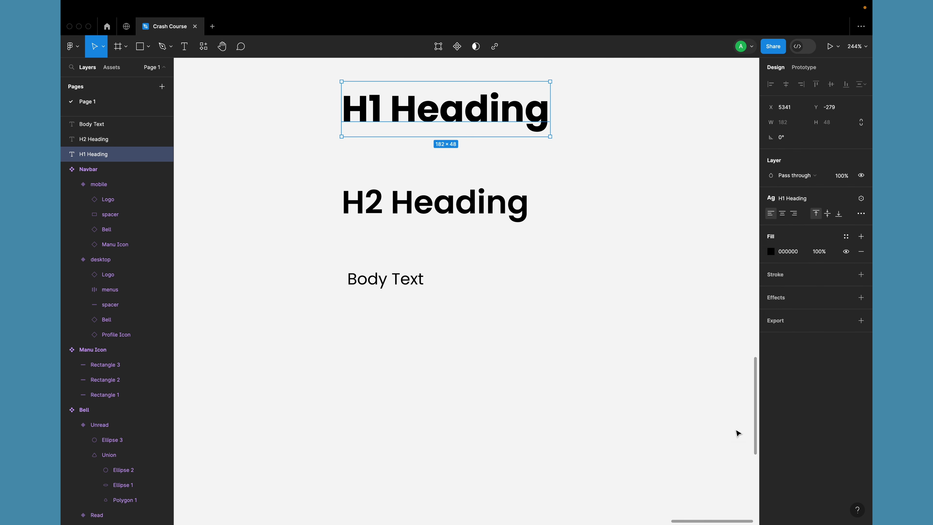
{"action": "left_click", "coordinate": [586, 271]}
Step: Create a text style named "H2" from the H2 Heading text, leaving the description empty
{"action": "left_click", "coordinate": [485, 200]}
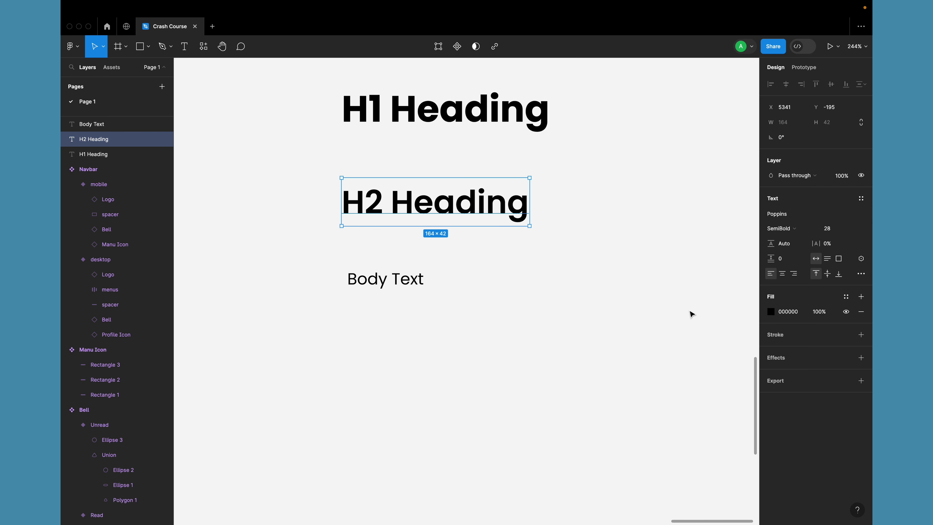
{"action": "left_click", "coordinate": [861, 198]}
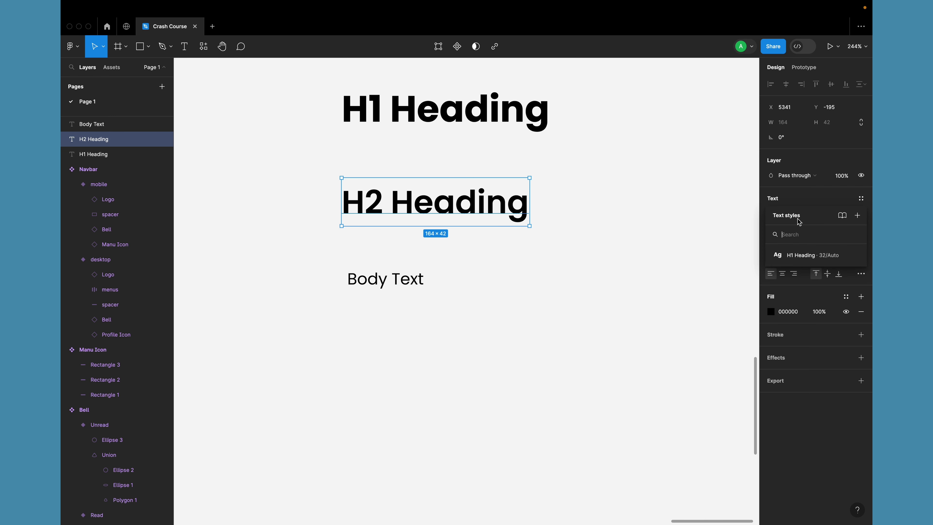
{"action": "left_click", "coordinate": [858, 216]}
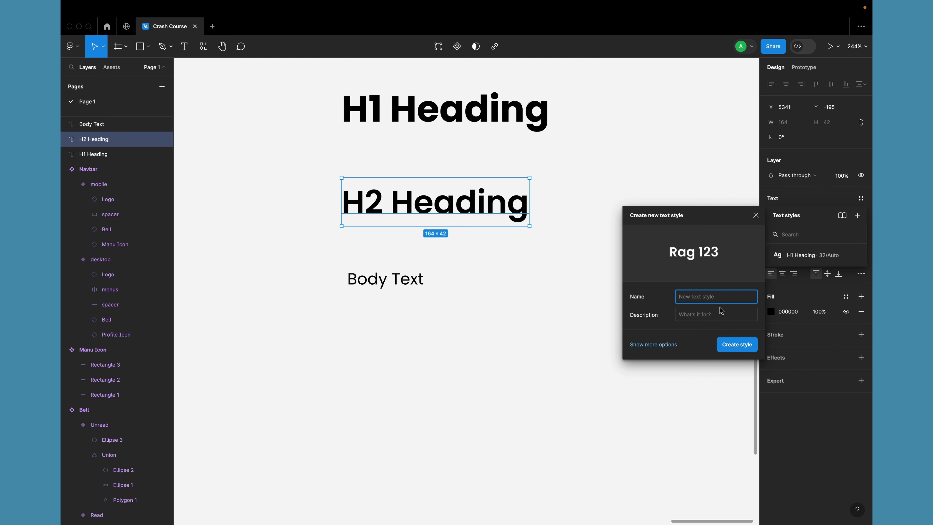
{"action": "type", "text": "H2"}
{"action": "left_click", "coordinate": [708, 315]}
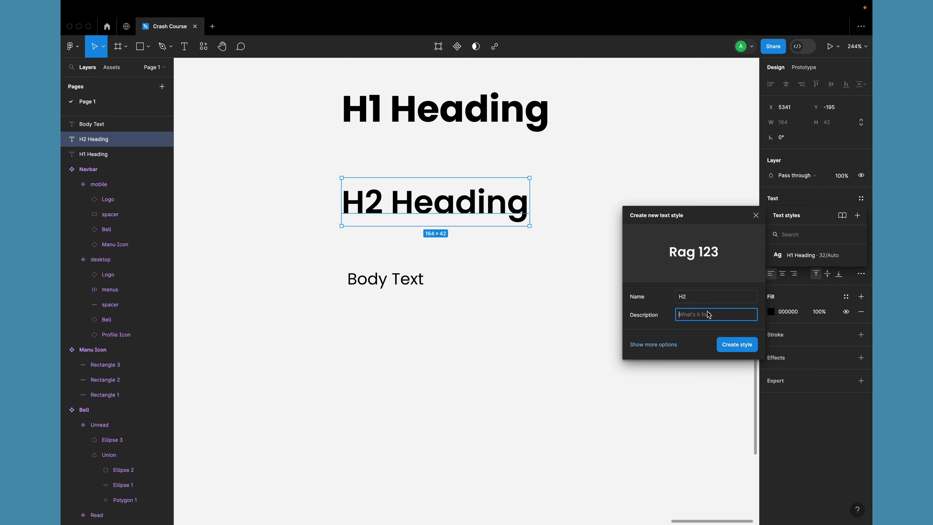
{"action": "left_click", "coordinate": [675, 343]}
{"action": "left_click", "coordinate": [675, 345]}
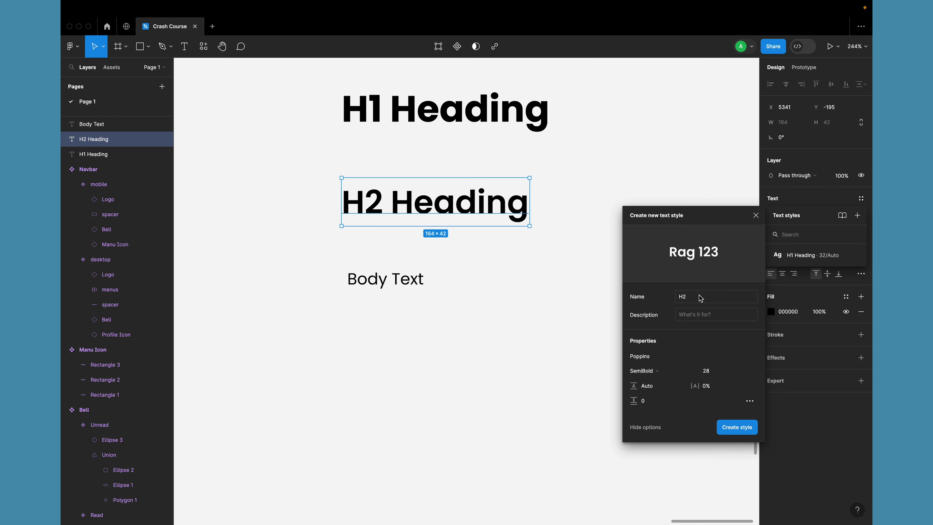
{"action": "left_click", "coordinate": [698, 317]}
{"action": "left_click", "coordinate": [737, 428]}
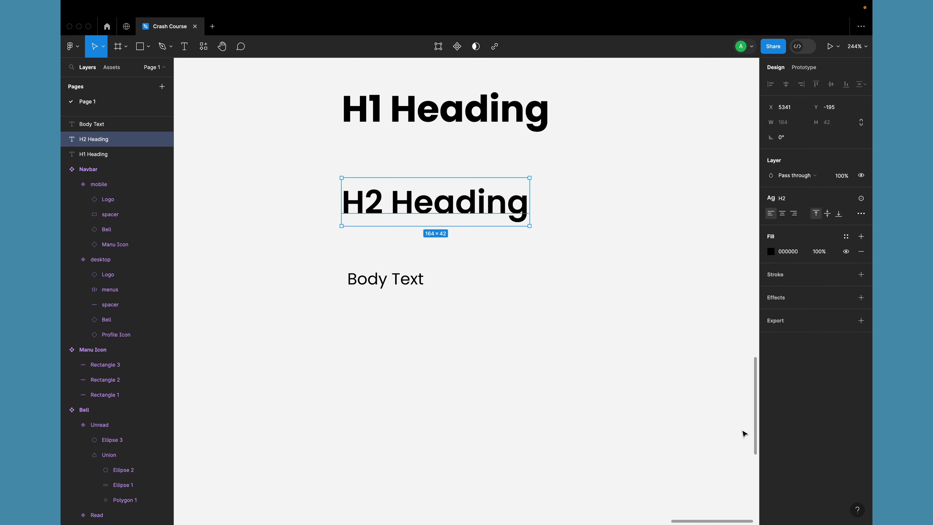
Step: Create a text style named "Body" from the Body Text layer and deselect it
{"action": "left_click", "coordinate": [421, 281]}
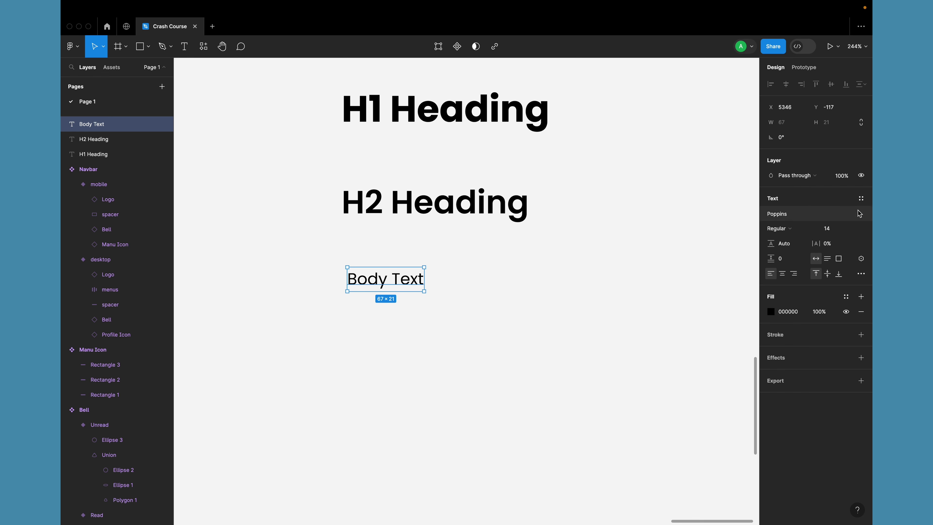
{"action": "left_click", "coordinate": [861, 198]}
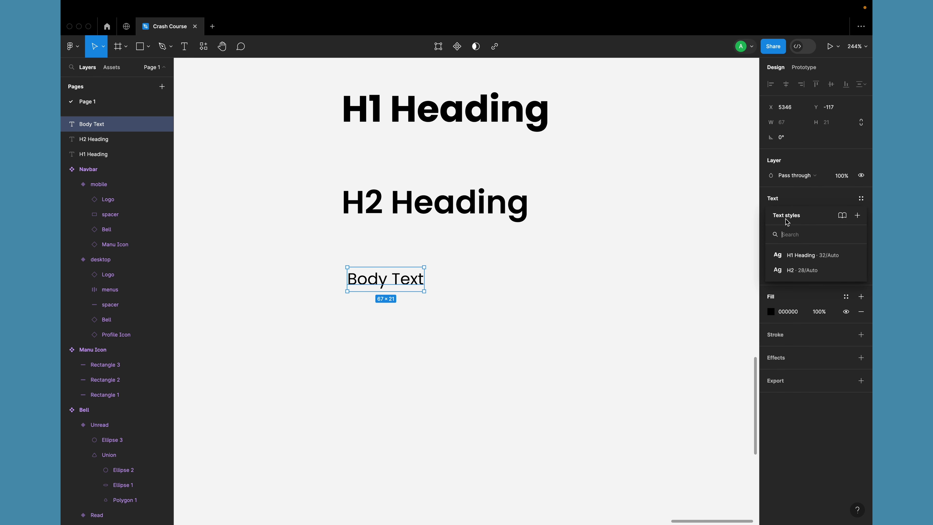
{"action": "left_click", "coordinate": [858, 215]}
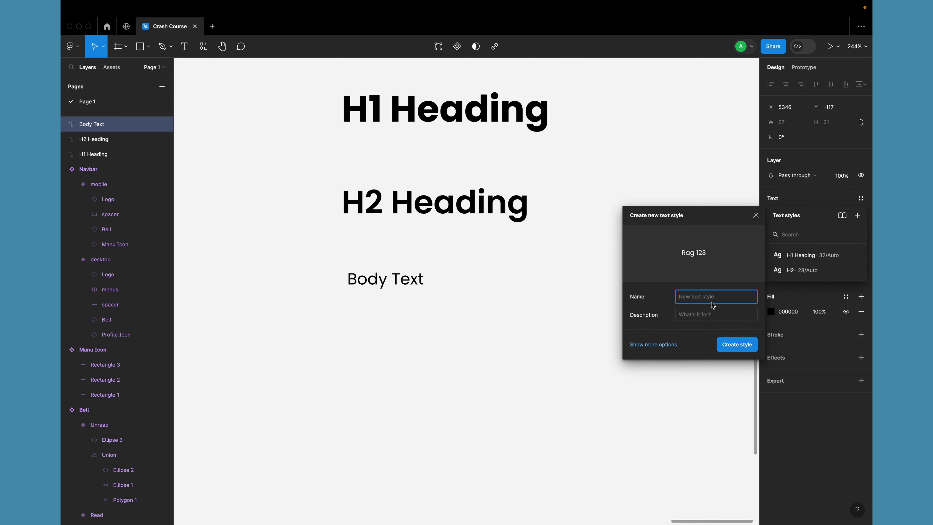
{"action": "type", "text": "Body"}
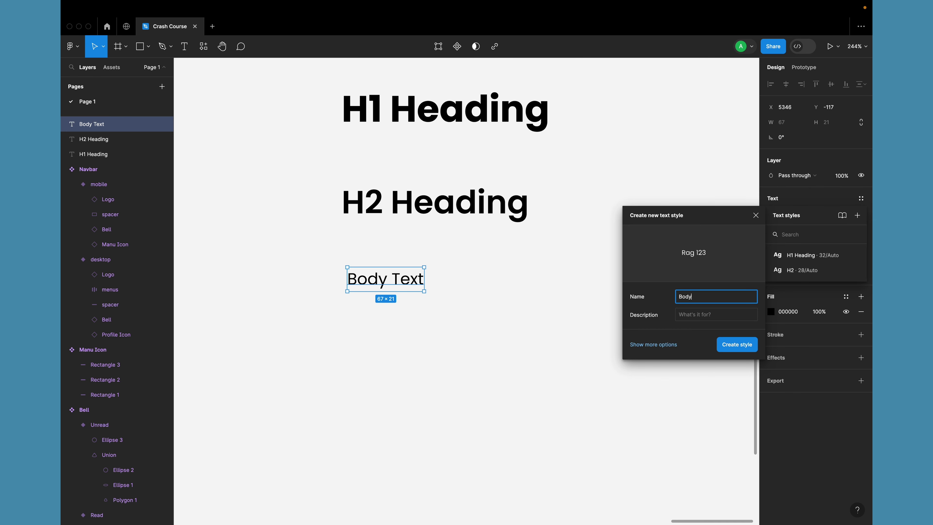
{"action": "left_click", "coordinate": [737, 344]}
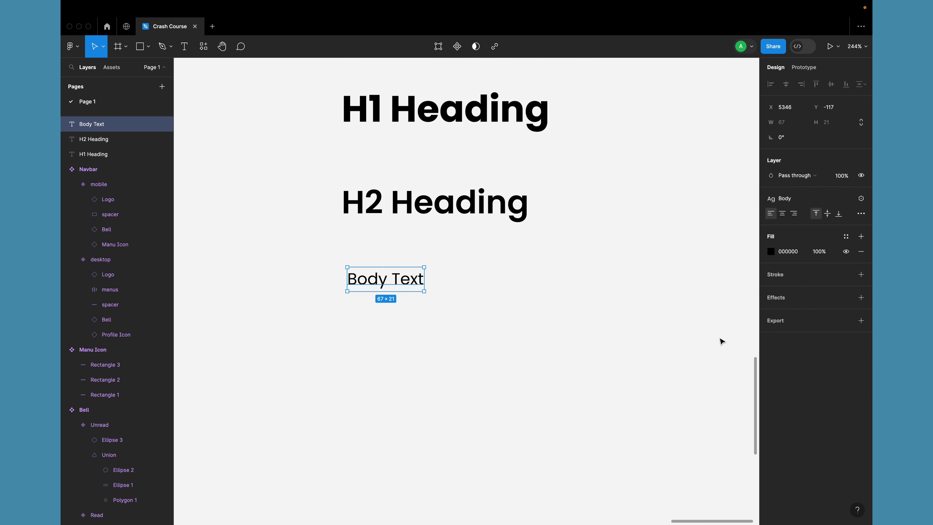
{"action": "left_click", "coordinate": [583, 306]}
{"action": "scroll", "coordinate": [584, 303], "scroll_direction": "down", "scroll_amount": 3}
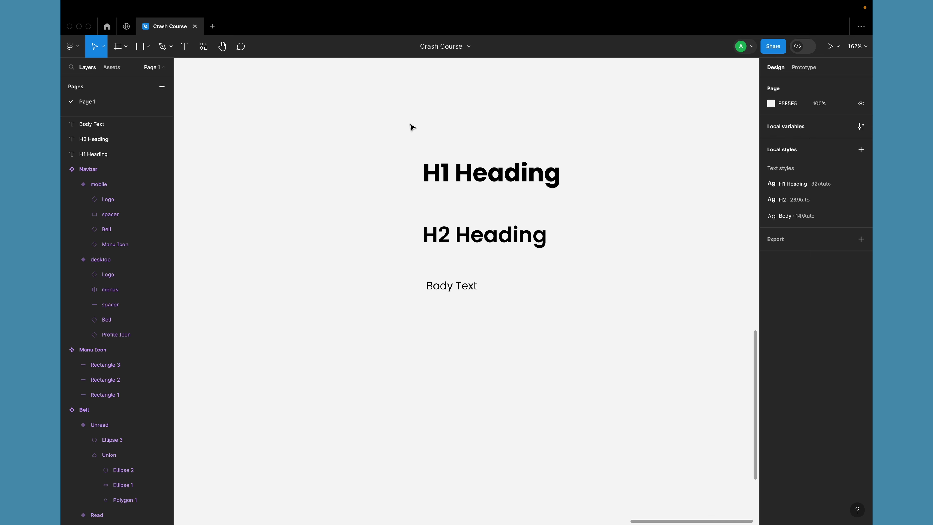
{"action": "left_click_drag", "start_coordinate": [382, 126], "coordinate": [512, 373]}
{"action": "left_click", "coordinate": [511, 374]}
{"action": "scroll", "coordinate": [510, 373], "scroll_direction": "right", "scroll_amount": 5}
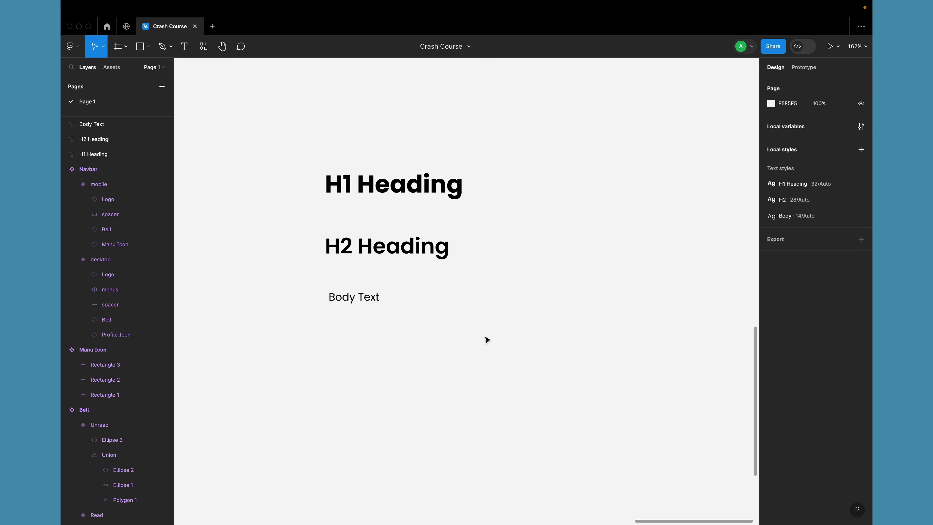
Step: Run the published version of the ProjectSetter by UX Mate plugin and move its window below the text samples
{"action": "left_click", "coordinate": [206, 51]}
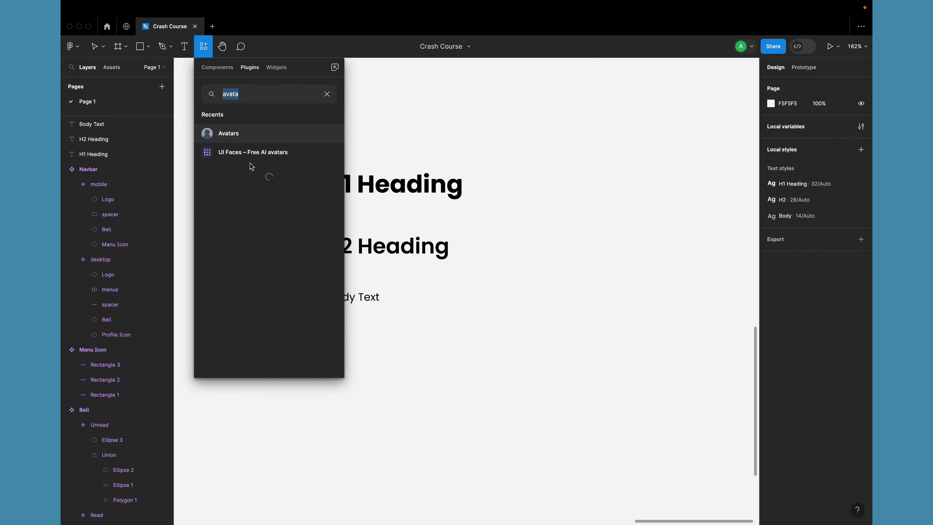
{"action": "left_click", "coordinate": [327, 94]}
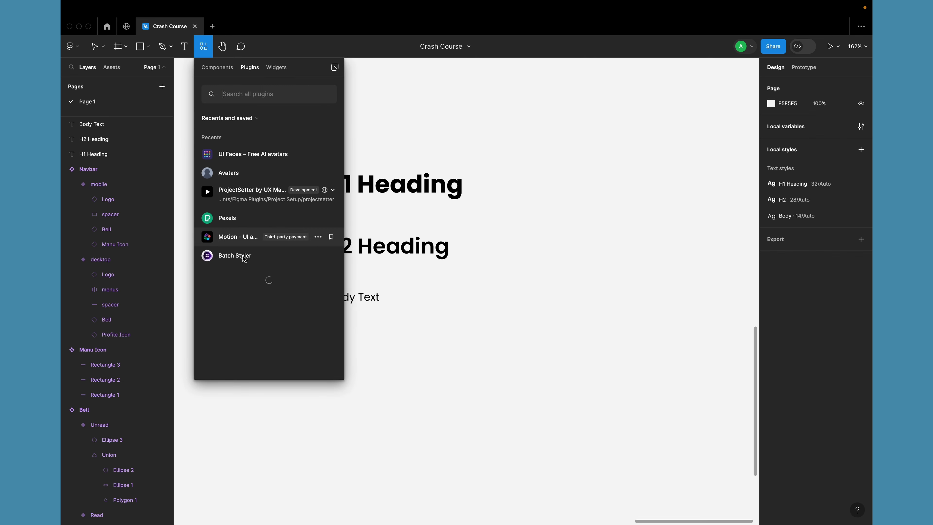
{"action": "mouse_move", "coordinate": [251, 193]}
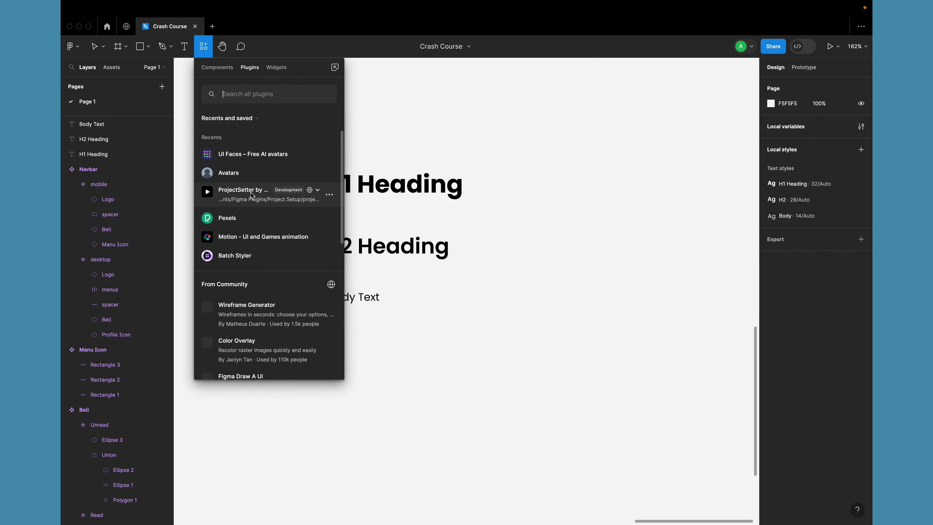
{"action": "left_click", "coordinate": [318, 190]}
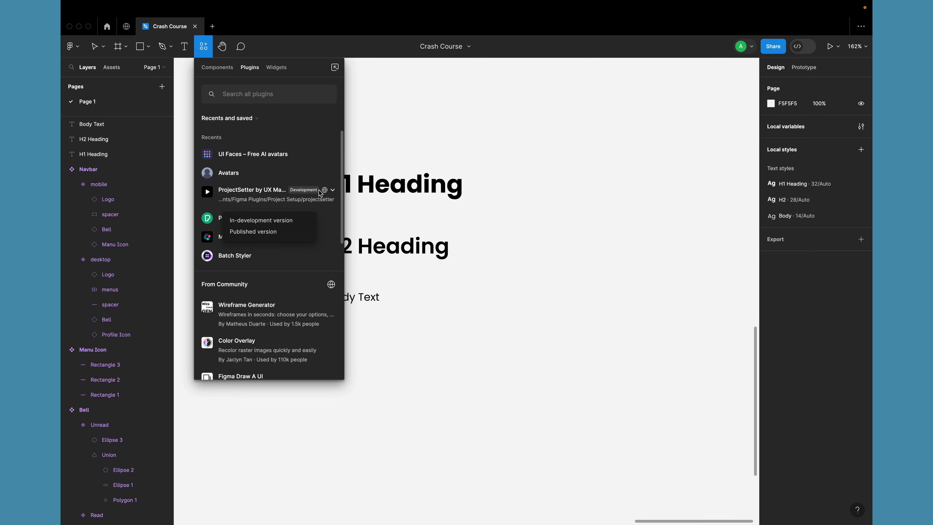
{"action": "left_click", "coordinate": [260, 234]}
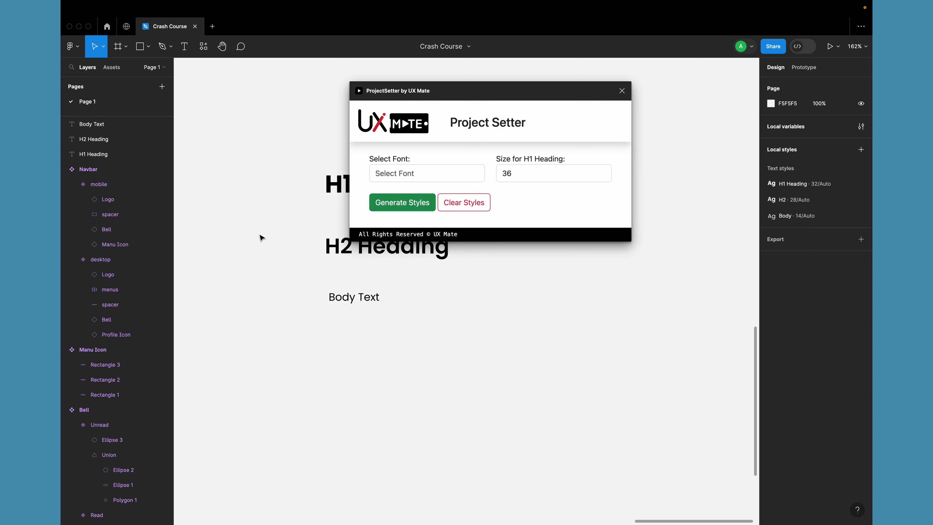
{"action": "left_click_drag", "start_coordinate": [469, 102], "coordinate": [414, 345]}
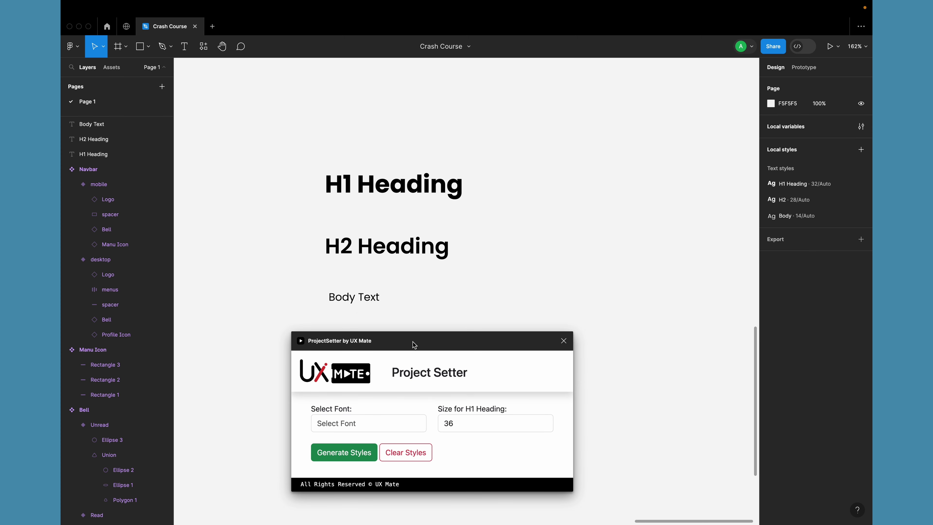
Step: Delete the H1 Heading, H2 Heading and Body Text samples and move the plugin window to the middle of the emptied canvas area
{"action": "left_click", "coordinate": [417, 256]}
{"action": "left_click_drag", "start_coordinate": [271, 135], "coordinate": [462, 325]}
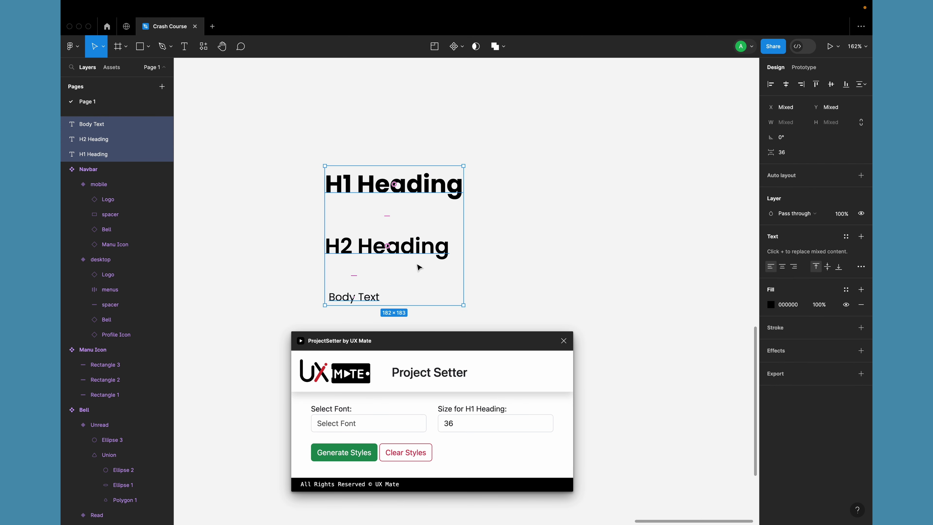
{"action": "scroll", "coordinate": [419, 267], "scroll_direction": "right", "scroll_amount": 5}
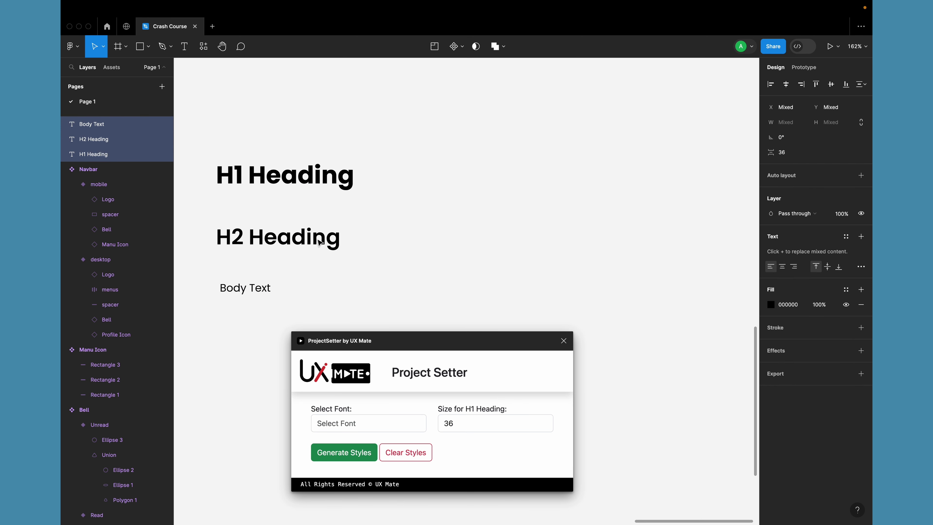
{"action": "key", "text": "Delete"}
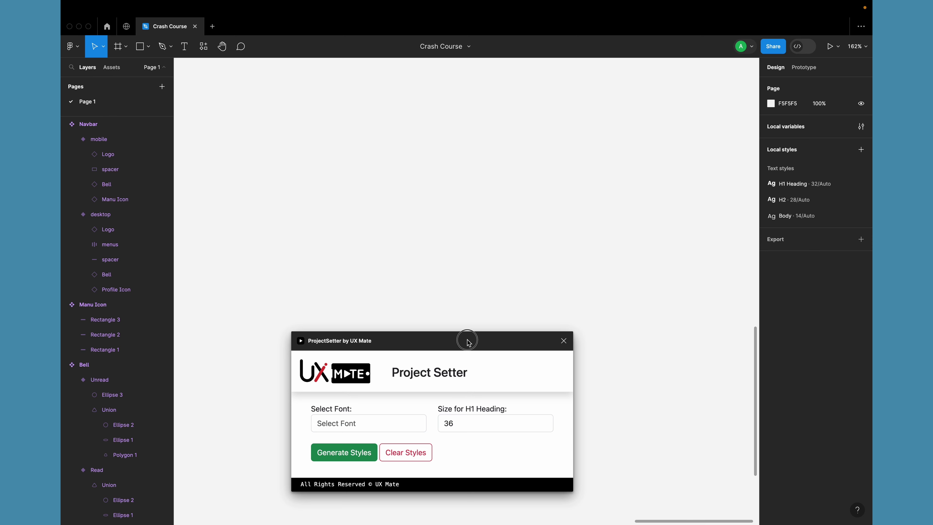
{"action": "left_click_drag", "start_coordinate": [533, 340], "coordinate": [517, 184]}
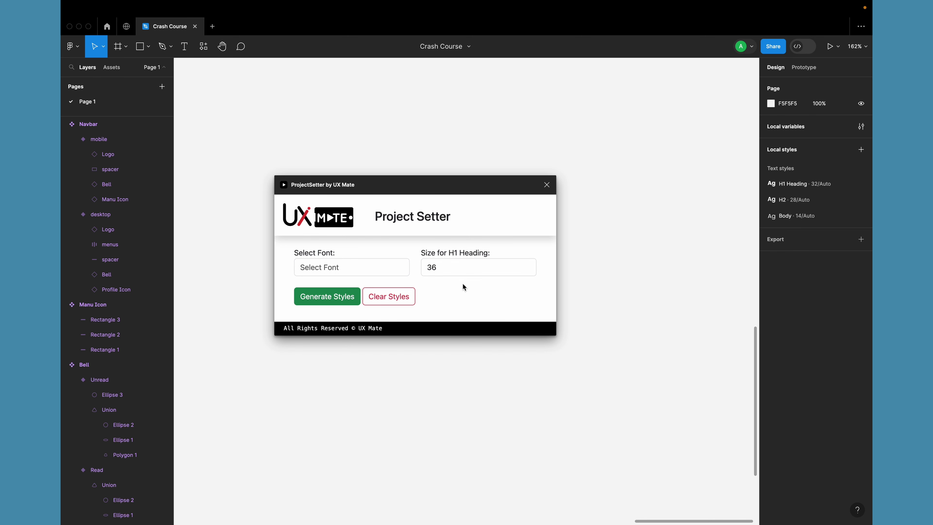
{"action": "left_click_drag", "start_coordinate": [449, 195], "coordinate": [444, 195]}
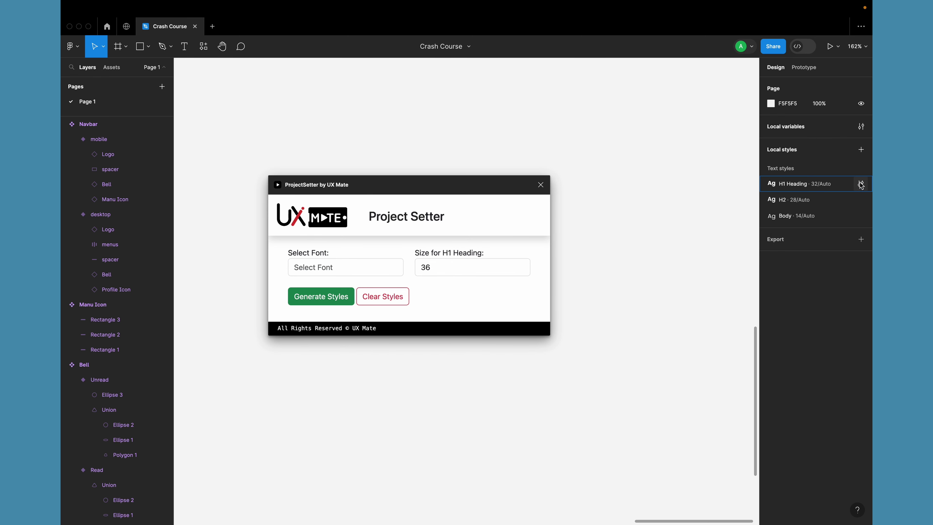
{"action": "left_click", "coordinate": [860, 183]}
{"action": "left_click", "coordinate": [744, 371]}
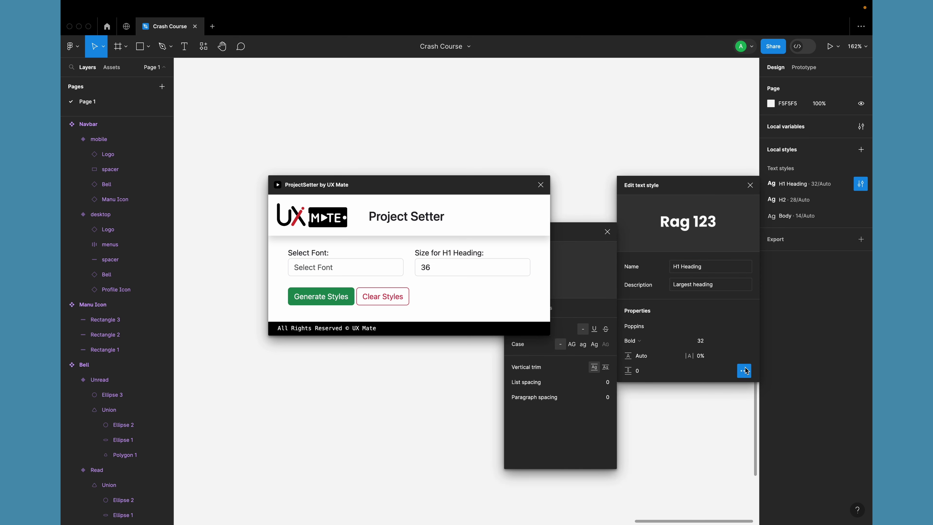
{"action": "left_click", "coordinate": [675, 428]}
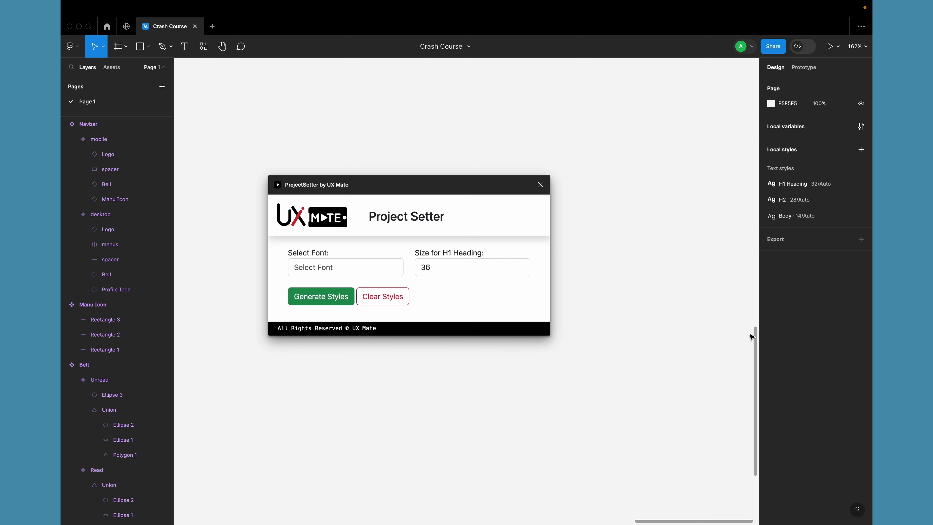
Step: Delete the H1 Heading text style individually, and remove the remaining text styles with the plugin's Clear Styles function
{"action": "right_click", "coordinate": [800, 185]}
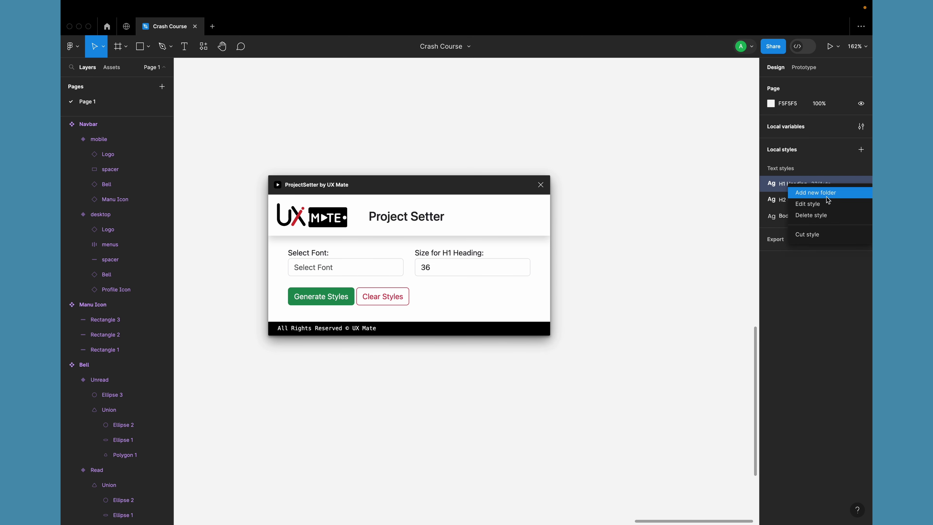
{"action": "left_click", "coordinate": [833, 218]}
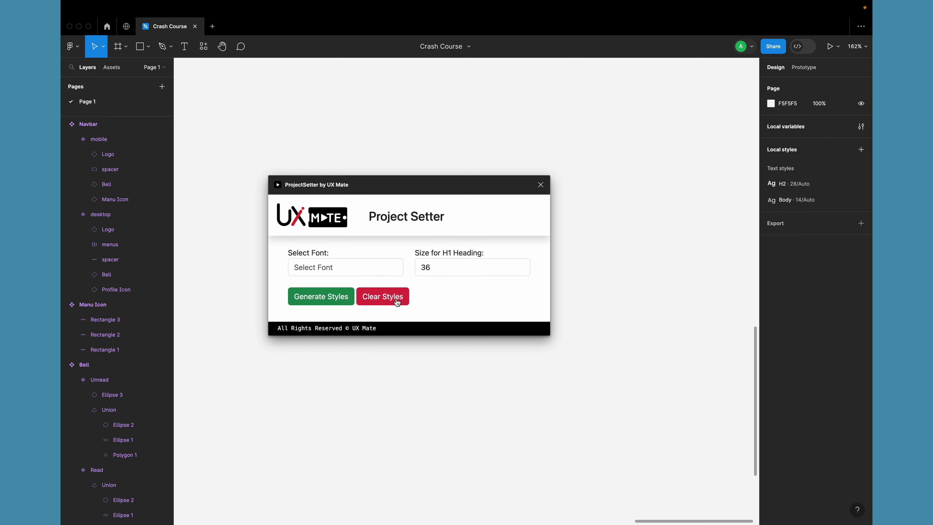
{"action": "left_click_drag", "start_coordinate": [424, 193], "coordinate": [413, 189]}
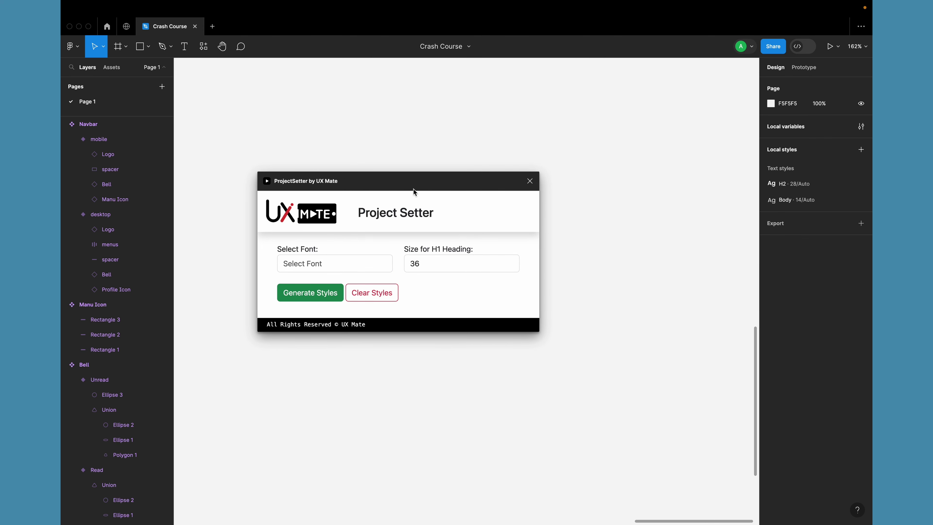
{"action": "left_click_drag", "start_coordinate": [413, 189], "coordinate": [413, 187]}
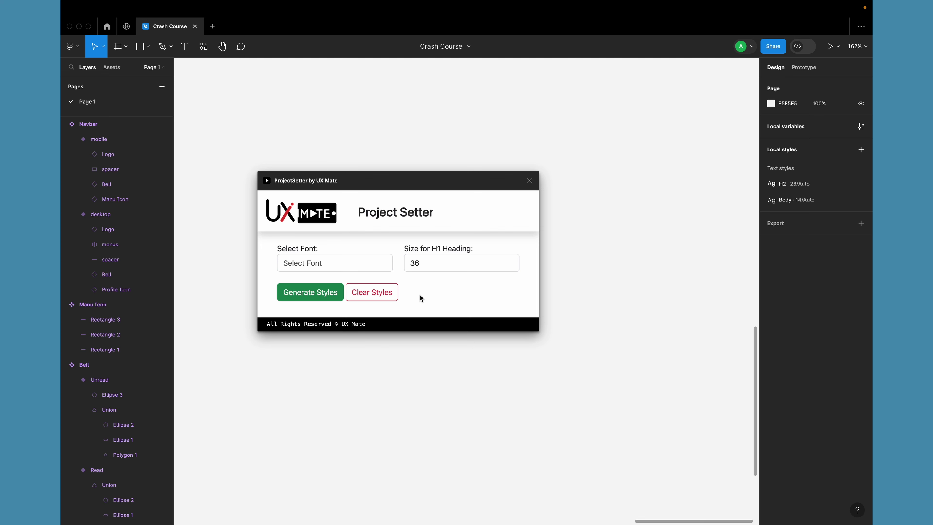
{"action": "left_click", "coordinate": [381, 296]}
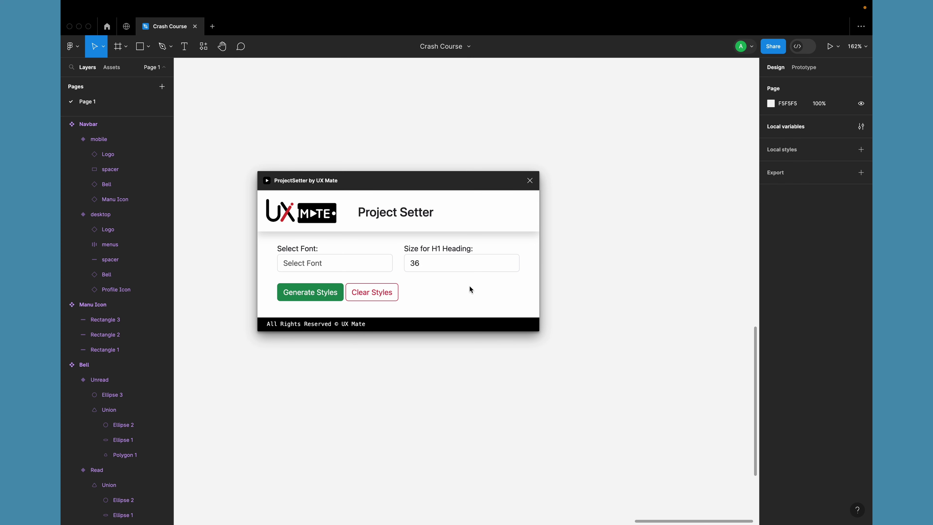
Step: Generate a set of text styles with the plugin using the Poppins font and an H1 heading size of 36
{"action": "left_click_drag", "start_coordinate": [402, 179], "coordinate": [449, 165]}
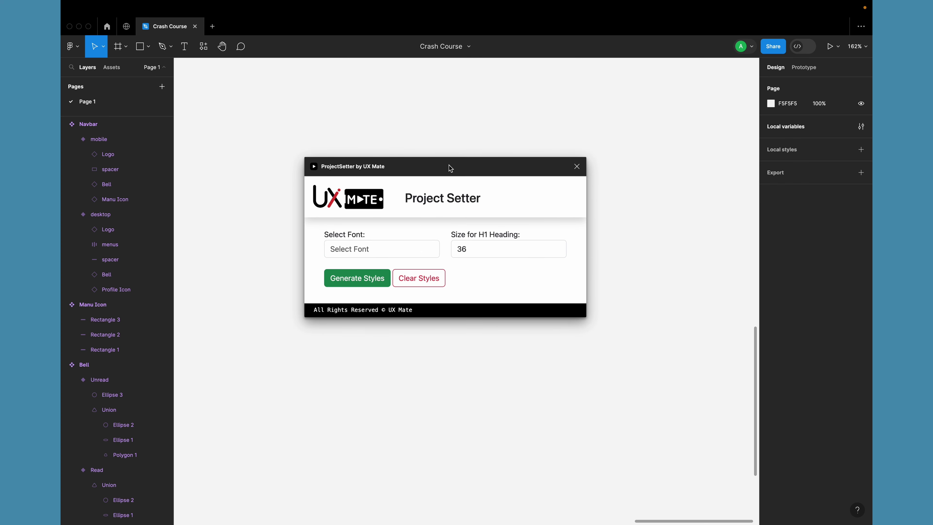
{"action": "left_click", "coordinate": [366, 250]}
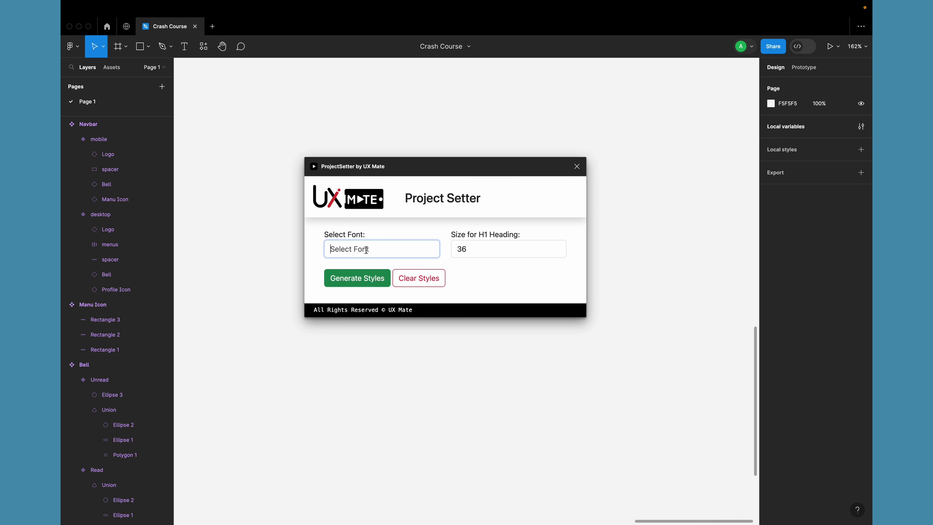
{"action": "left_click", "coordinate": [366, 250]}
{"action": "type", "text": "pop"}
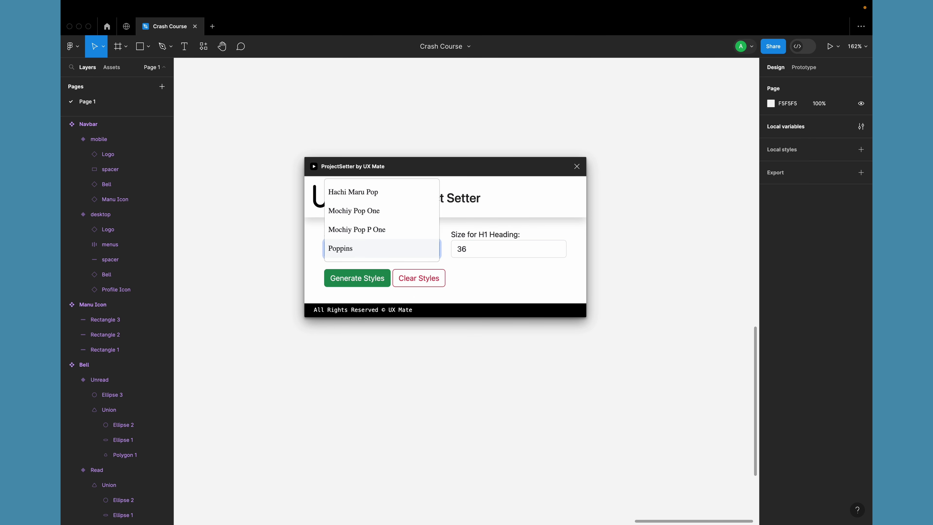
{"action": "left_click", "coordinate": [347, 252]}
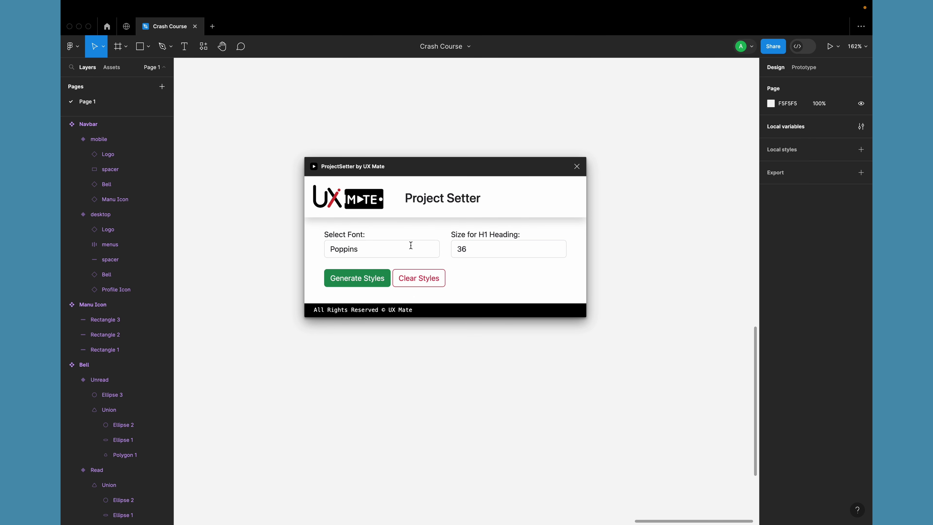
{"action": "left_click", "coordinate": [483, 250]}
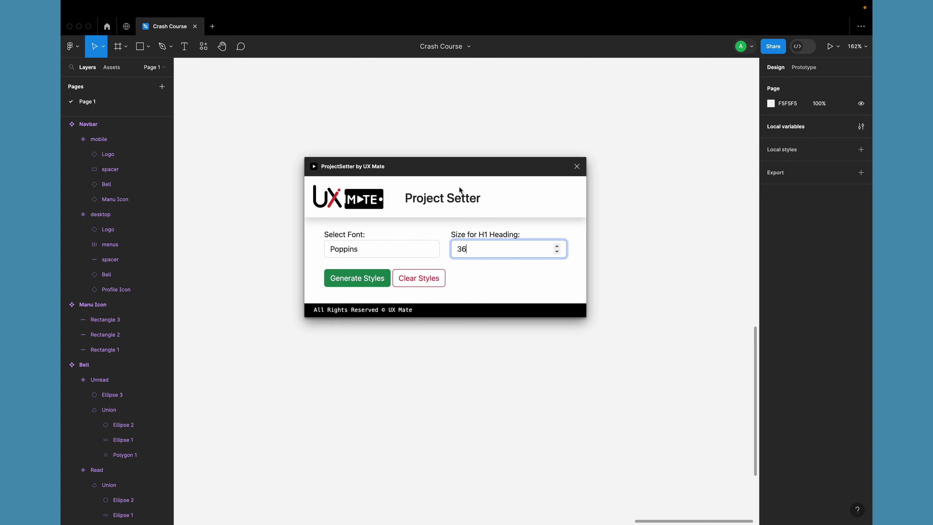
{"action": "left_click_drag", "start_coordinate": [457, 165], "coordinate": [444, 148]}
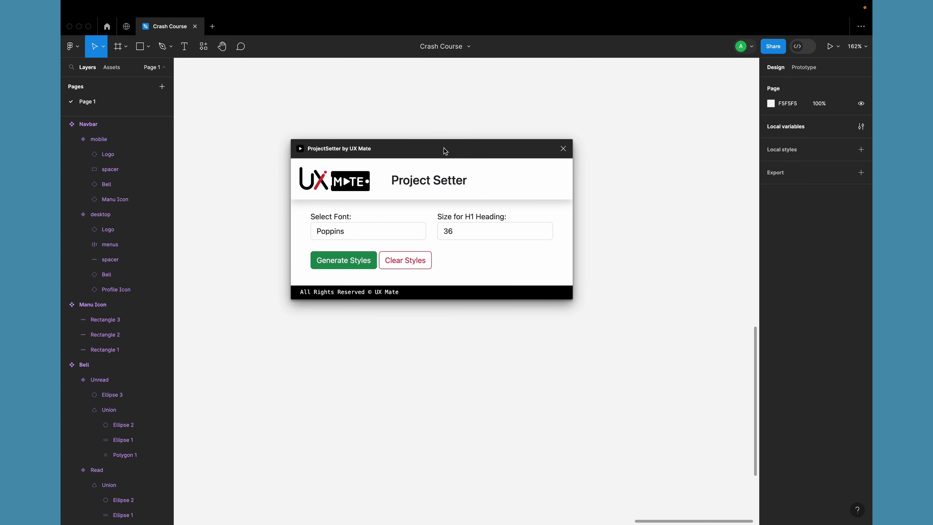
{"action": "left_click", "coordinate": [334, 262]}
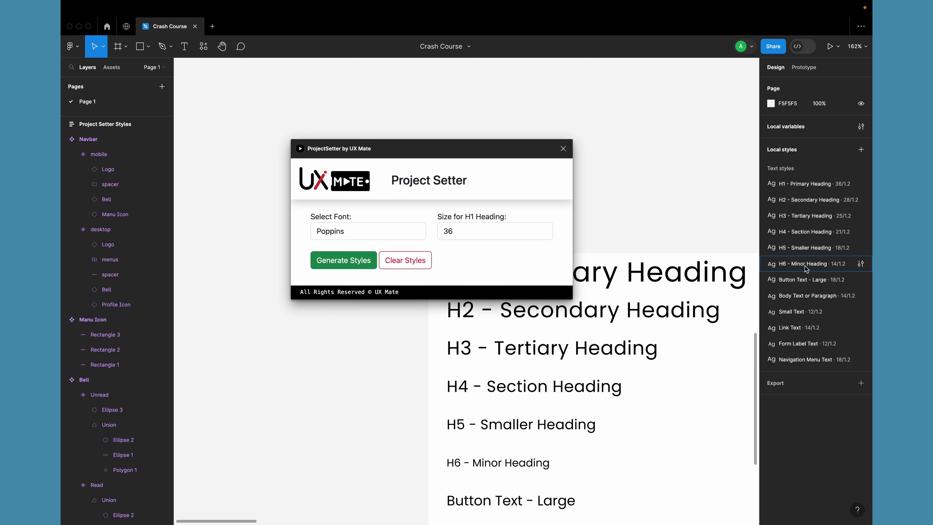
Step: Close the ProjectSetter plugin and look over the whole generated Project Setter Styles frame
{"action": "left_click_drag", "start_coordinate": [482, 157], "coordinate": [389, 118]}
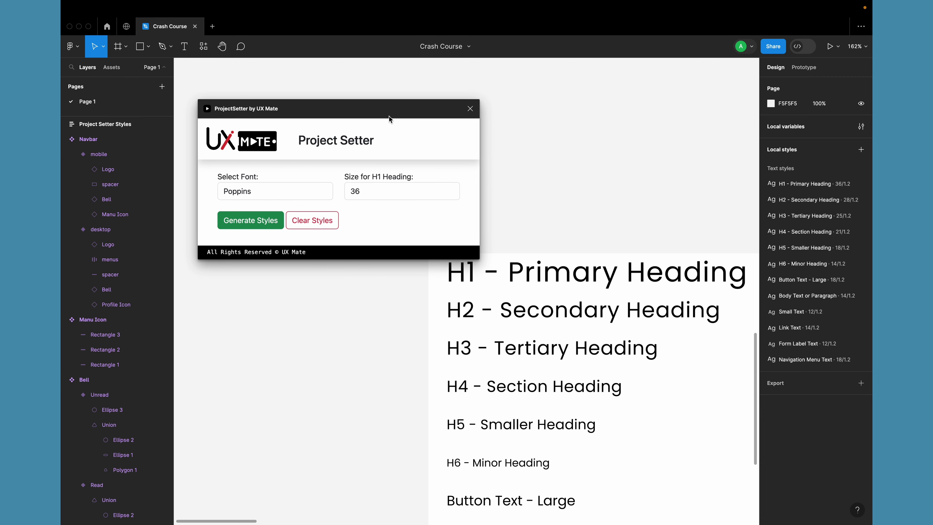
{"action": "left_click", "coordinate": [470, 109]}
{"action": "scroll", "coordinate": [467, 171], "scroll_direction": "down", "scroll_amount": 5}
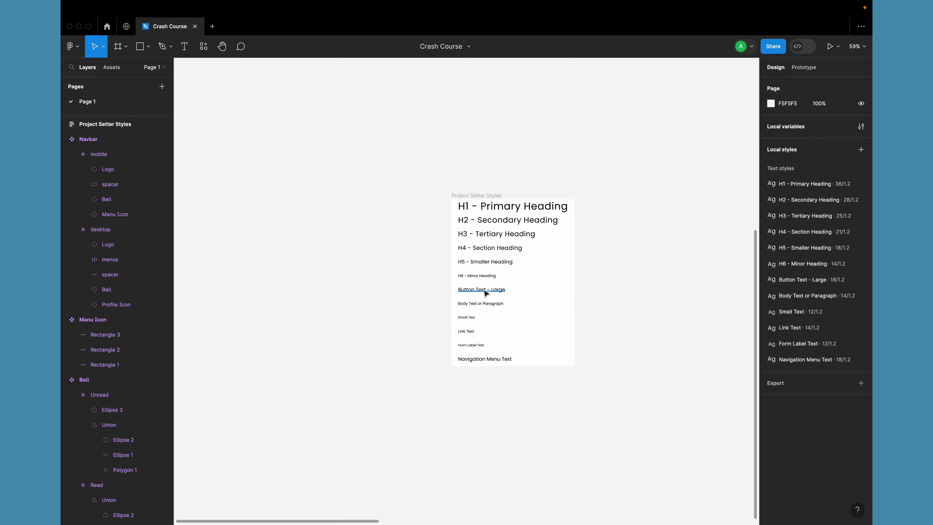
{"action": "scroll", "coordinate": [485, 294], "scroll_direction": "up", "scroll_amount": 3}
{"action": "scroll", "coordinate": [486, 294], "scroll_direction": "right", "scroll_amount": 2}
{"action": "left_click", "coordinate": [501, 242]}
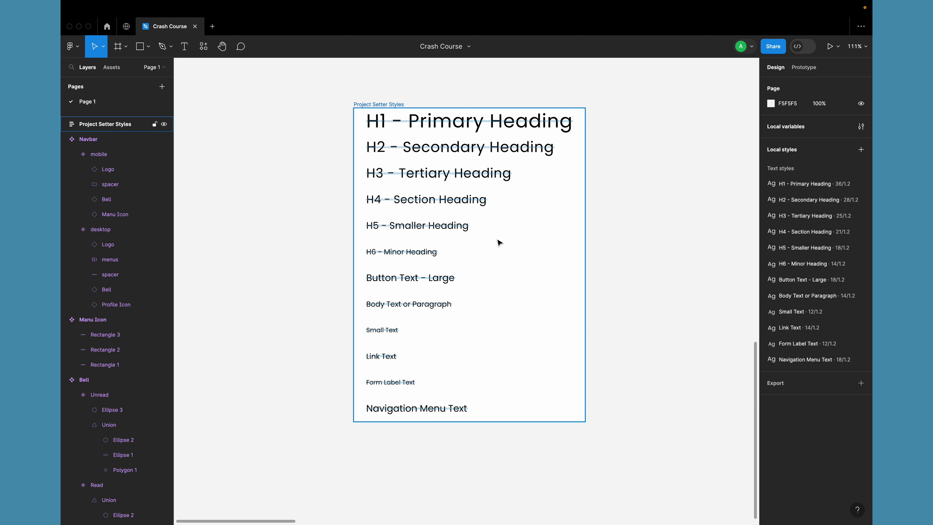
{"action": "left_click", "coordinate": [710, 126]}
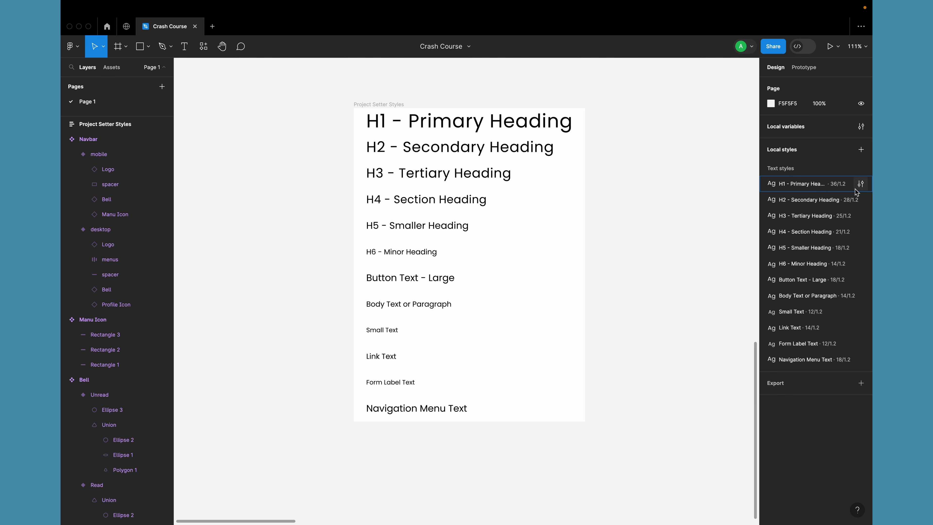
Step: Set the font weight of the "H1 - Primary Heading" text style to Bold
{"action": "left_click", "coordinate": [861, 184]}
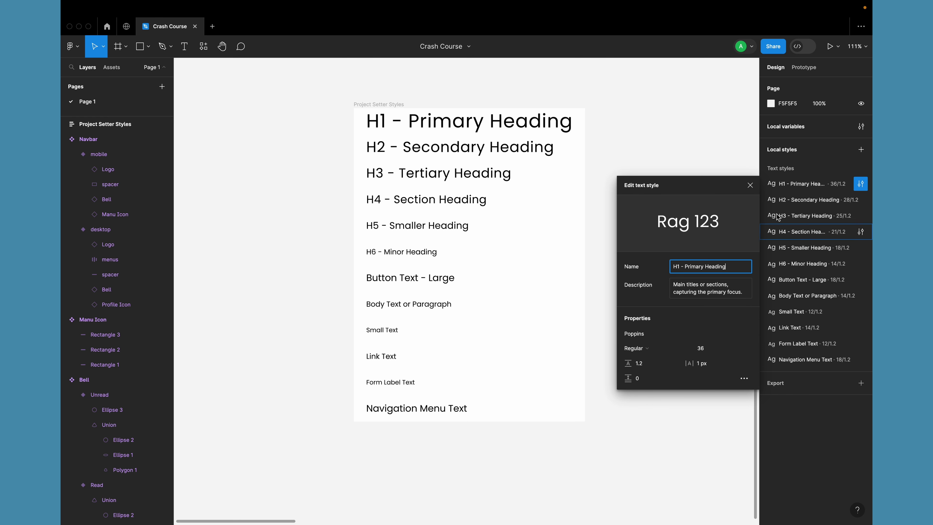
{"action": "left_click", "coordinate": [860, 185]}
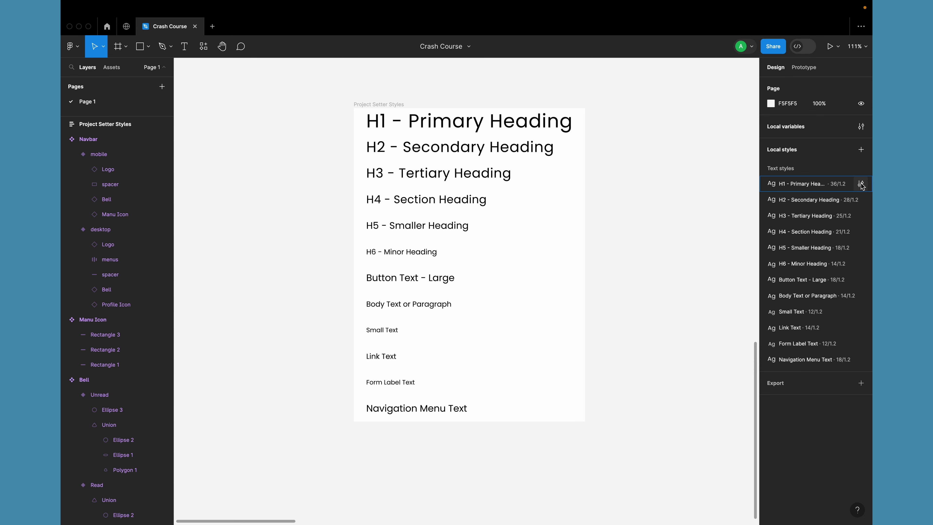
{"action": "left_click", "coordinate": [860, 184]}
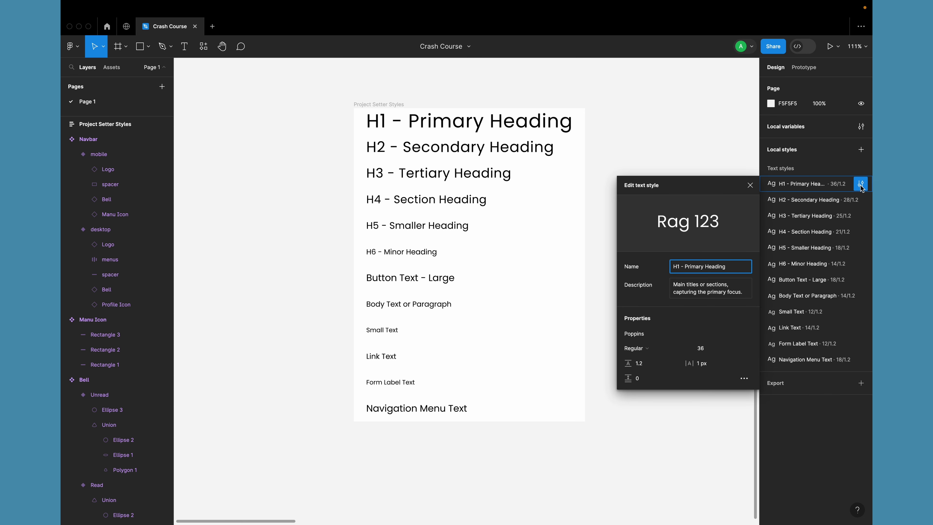
{"action": "left_click", "coordinate": [652, 349]}
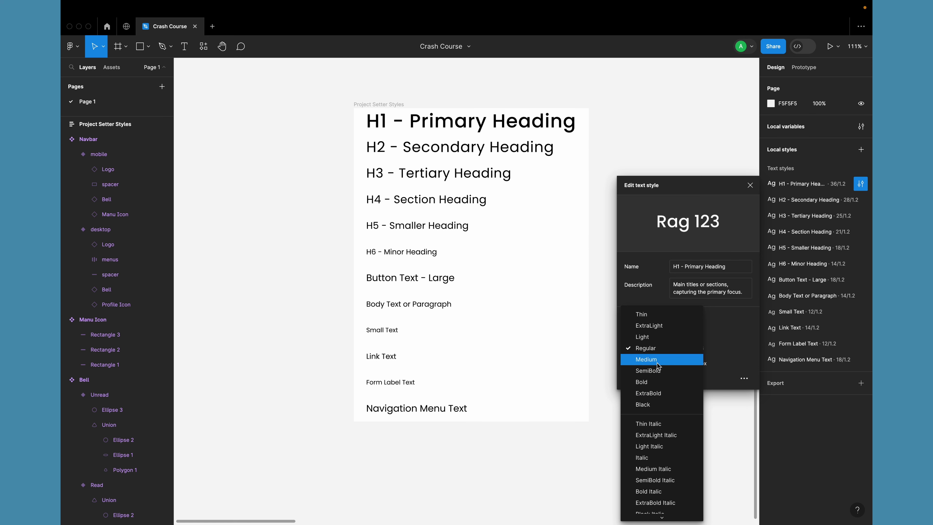
{"action": "left_click", "coordinate": [657, 383]}
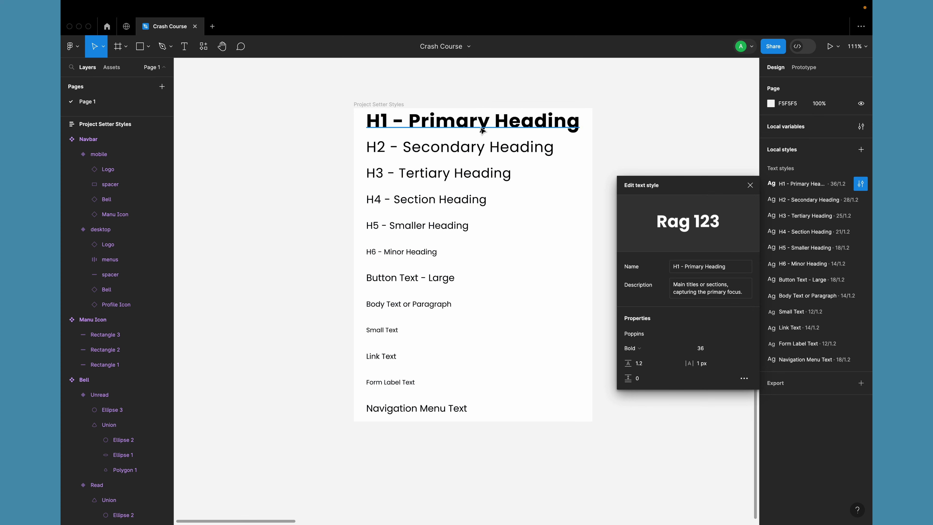
Step: Set the font weight of the "H2 - Secondary Heading" text style to SemiBold and close the style editor
{"action": "left_click", "coordinate": [486, 149]}
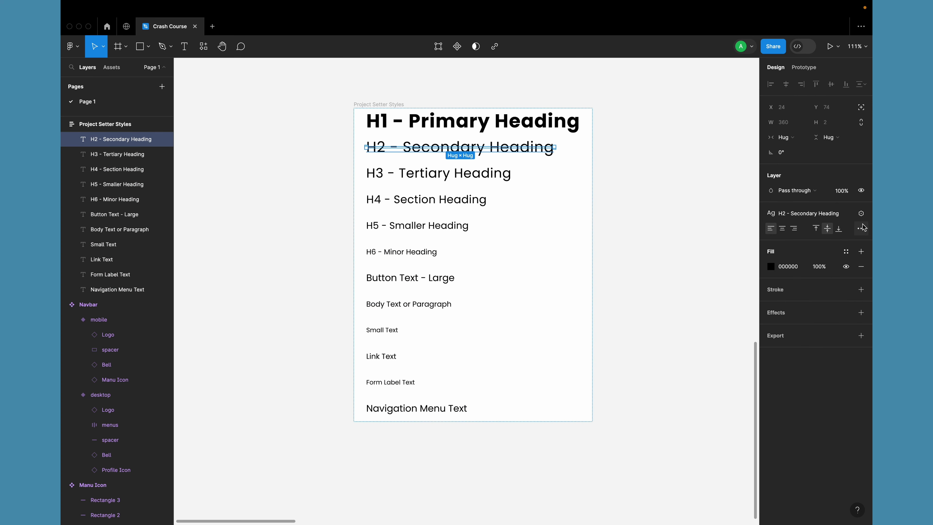
{"action": "left_click", "coordinate": [635, 255]}
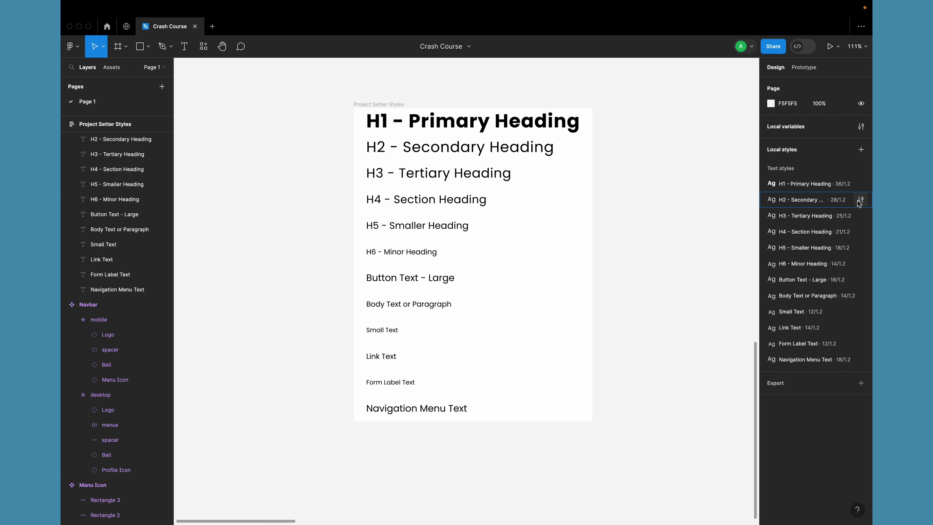
{"action": "left_click", "coordinate": [857, 204]}
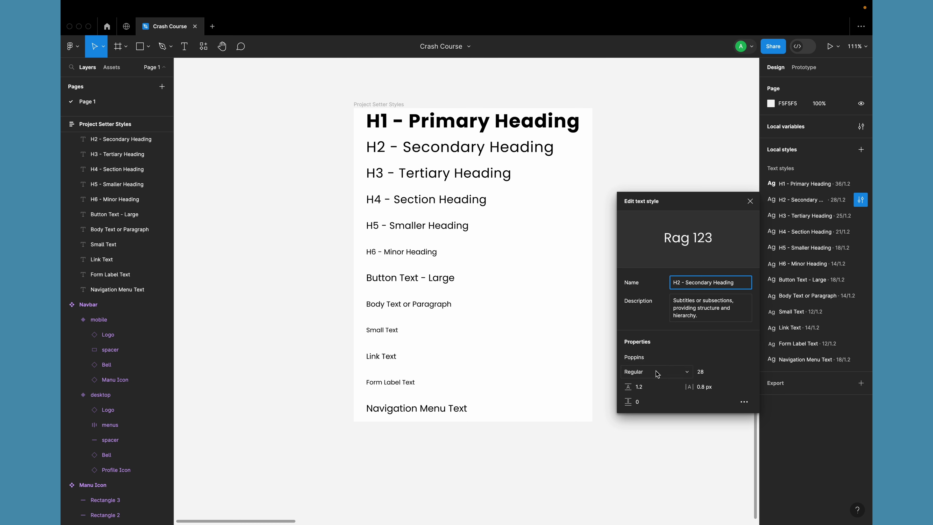
{"action": "left_click", "coordinate": [646, 372]}
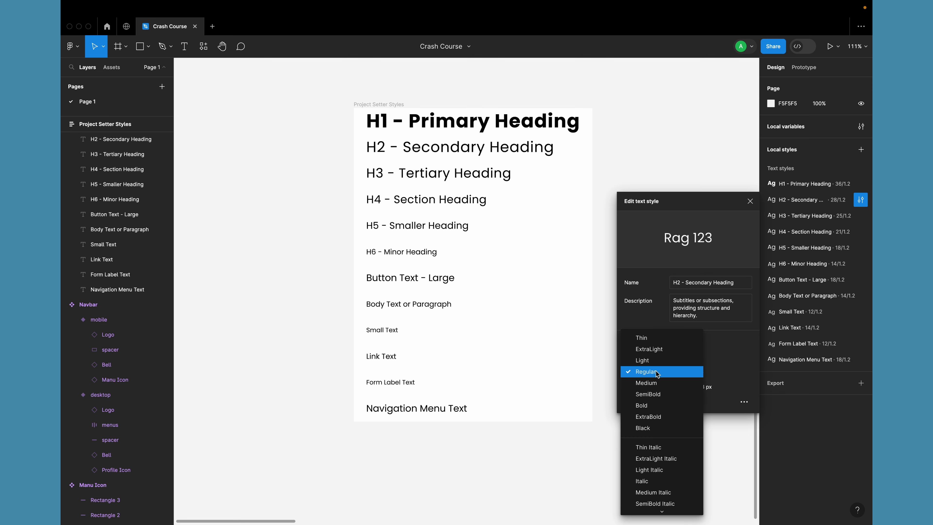
{"action": "left_click", "coordinate": [661, 396]}
{"action": "left_click", "coordinate": [649, 162]}
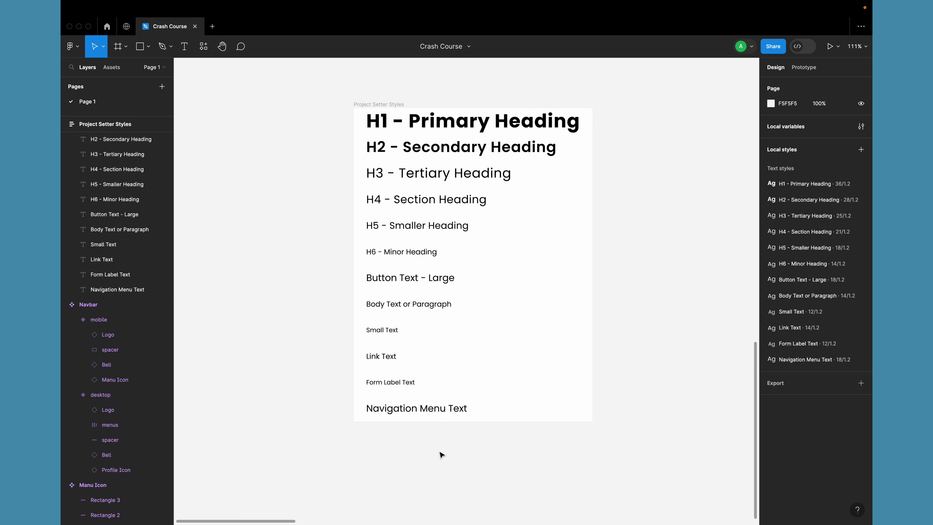
Step: Move the Project Setter Styles frame up and to the left, to about X -91, Y -57, and deselect it
{"action": "scroll", "coordinate": [442, 455], "scroll_direction": "down", "scroll_amount": 5}
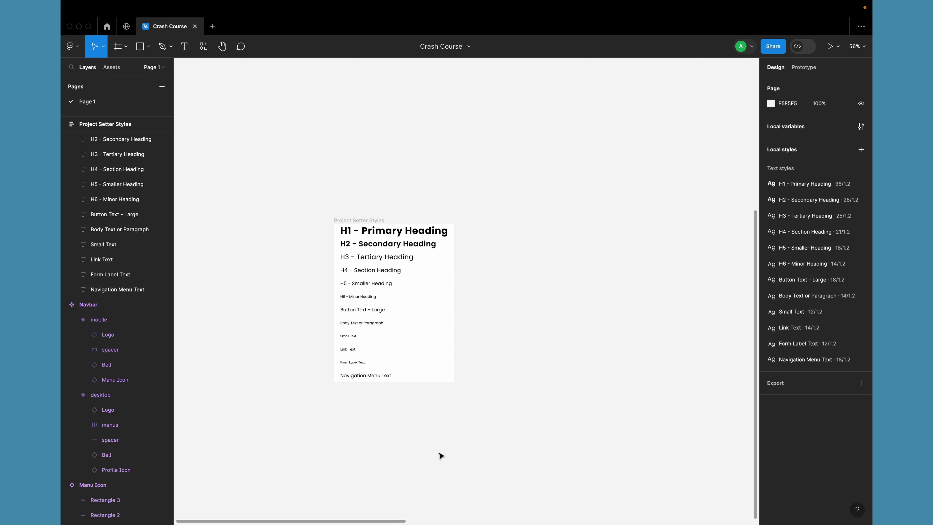
{"action": "left_click", "coordinate": [361, 222]}
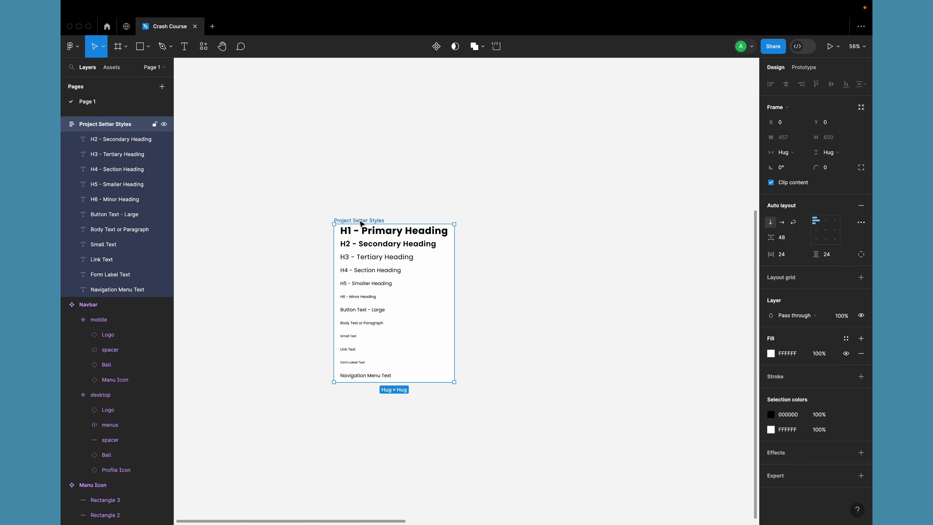
{"action": "left_click_drag", "start_coordinate": [361, 222], "coordinate": [338, 208]}
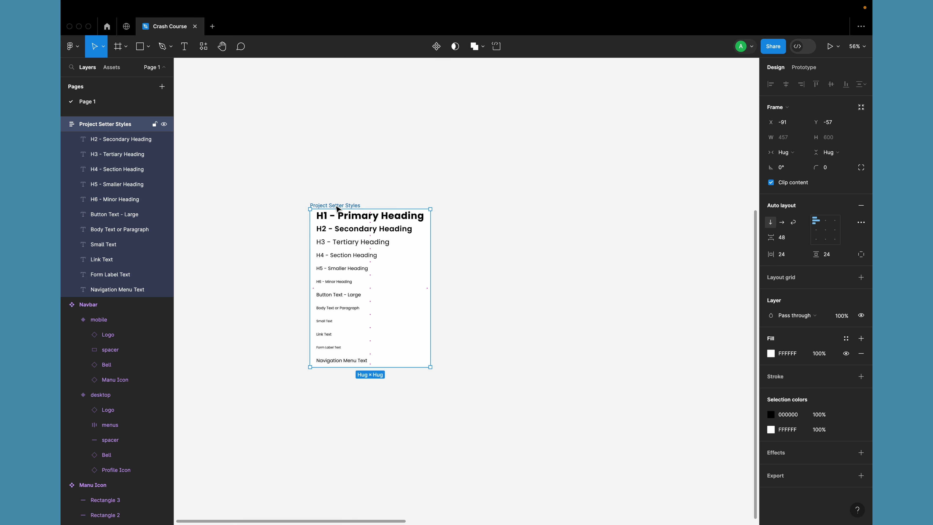
{"action": "left_click", "coordinate": [339, 158]}
{"action": "scroll", "coordinate": [339, 158], "scroll_direction": "down", "scroll_amount": 3}
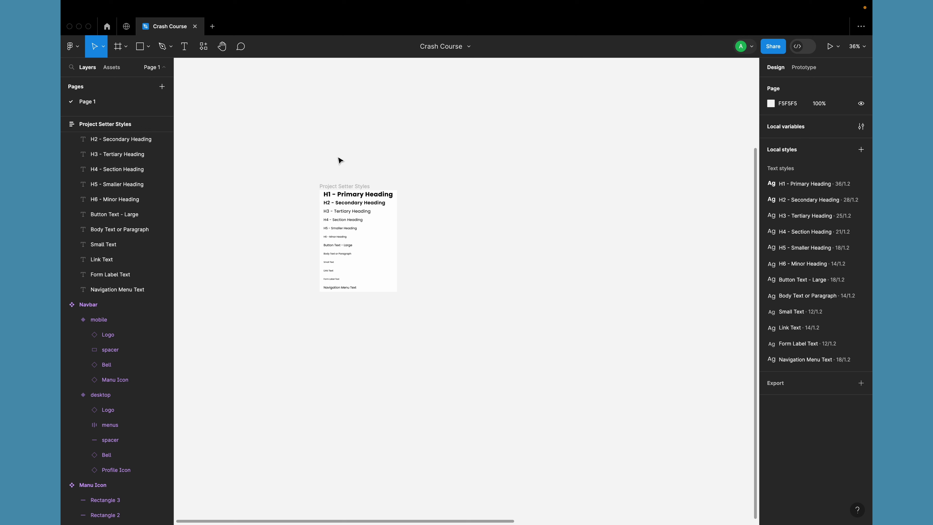
{"action": "scroll", "coordinate": [447, 228], "scroll_direction": "up", "scroll_amount": 4}
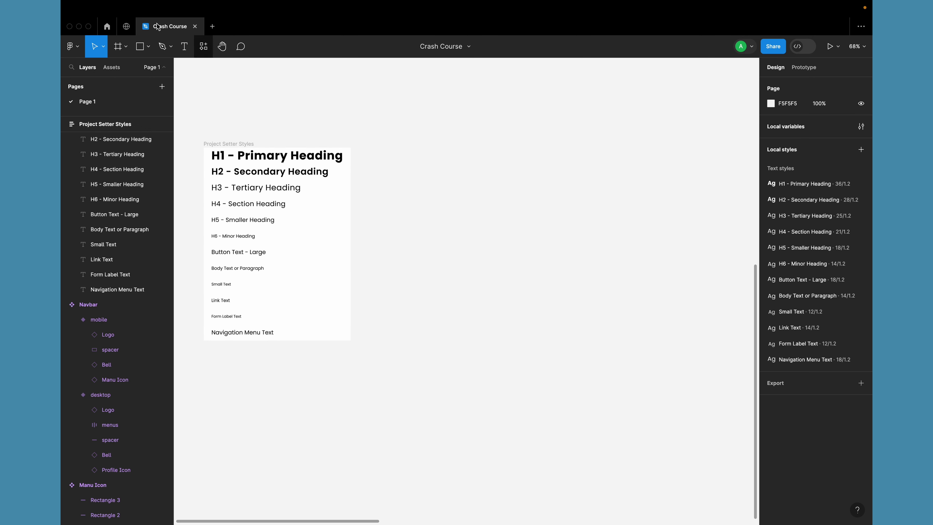
Step: Create a horizontal row of four squares, each about 84 × 84, to the right of the Project Setter Styles frame and select the first one
{"action": "key", "text": "r"}
{"action": "scroll", "coordinate": [440, 214], "scroll_direction": "up", "scroll_amount": 3}
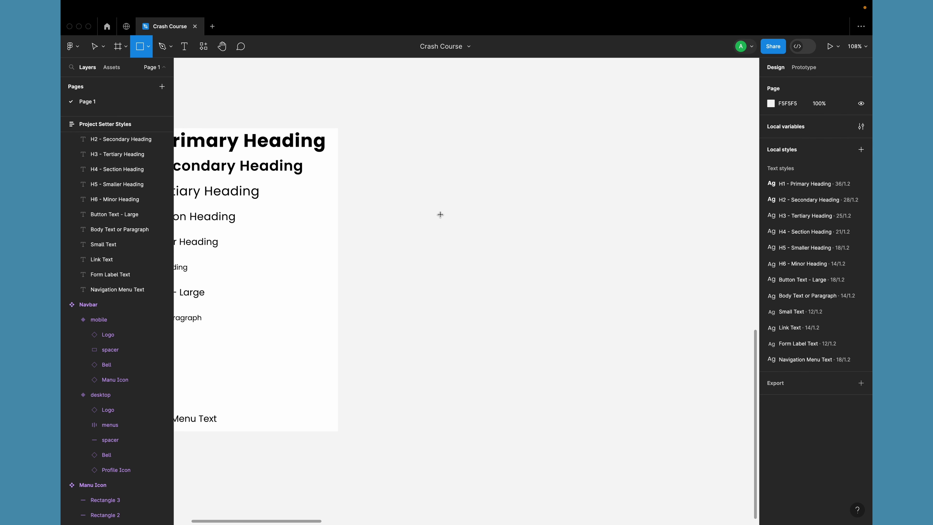
{"action": "mouse_move", "coordinate": [411, 154]}
{"action": "left_mouse_down"}
{"action": "mouse_move", "coordinate": [455, 196]}
{"action": "mouse_move", "coordinate": [521, 170]}
{"action": "mouse_move", "coordinate": [629, 174]}
{"action": "left_mouse_up"}
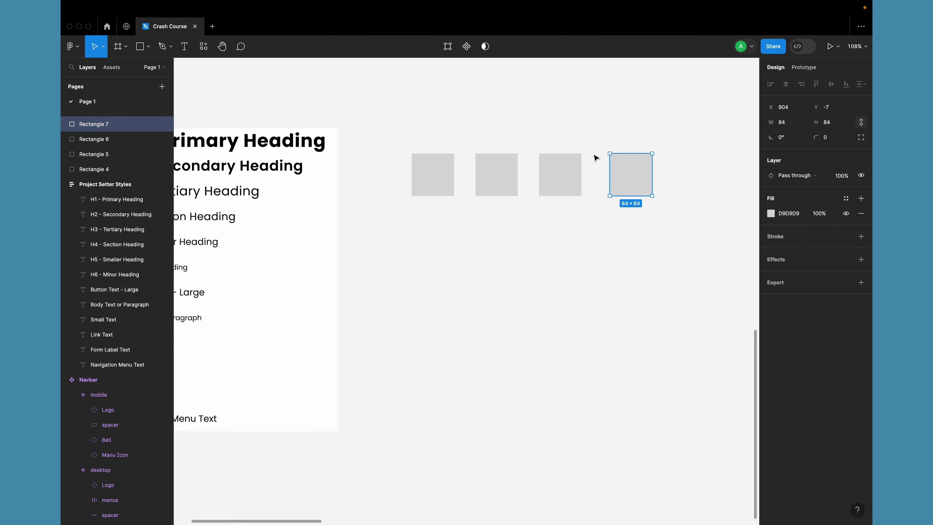
{"action": "left_click", "coordinate": [485, 106]}
{"action": "left_click_drag", "start_coordinate": [407, 114], "coordinate": [644, 253]}
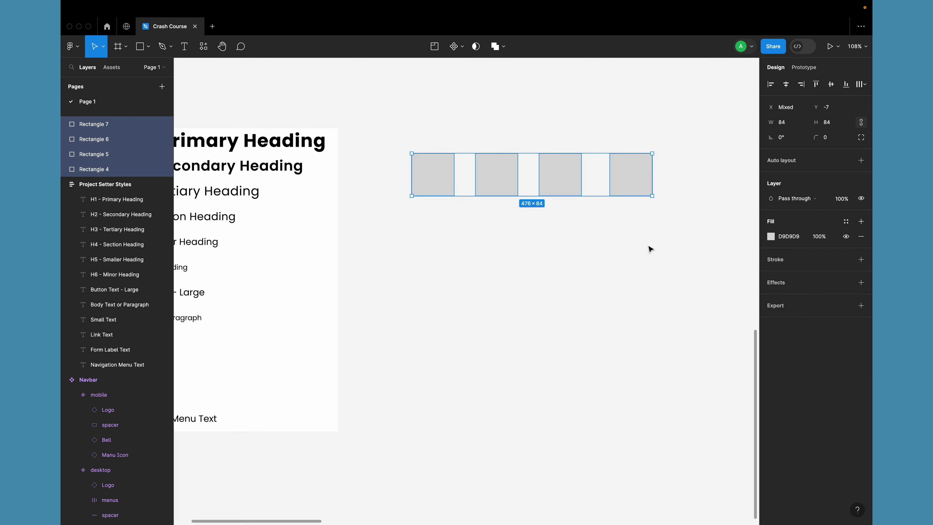
{"action": "left_click", "coordinate": [675, 244]}
{"action": "left_click", "coordinate": [431, 172]}
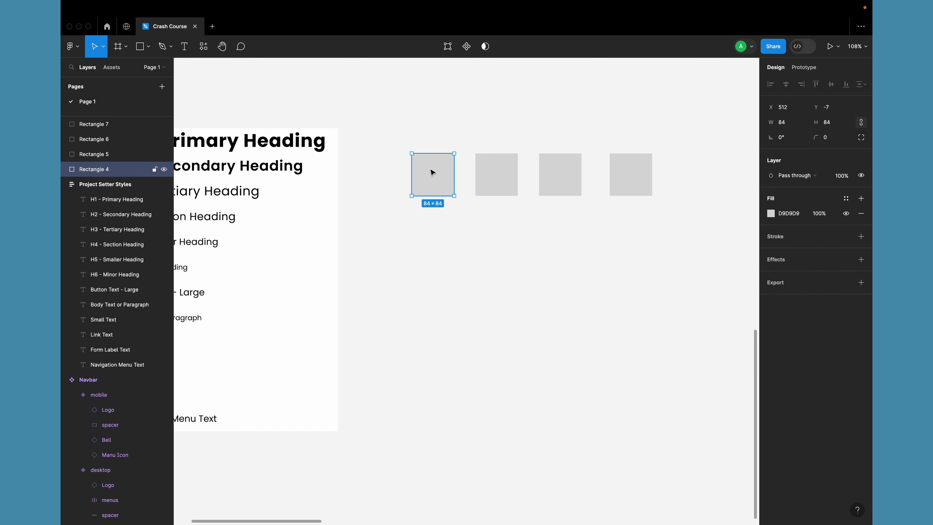
Step: Change the first square's fill to a light blue, 5F8CFF
{"action": "left_click", "coordinate": [772, 214]}
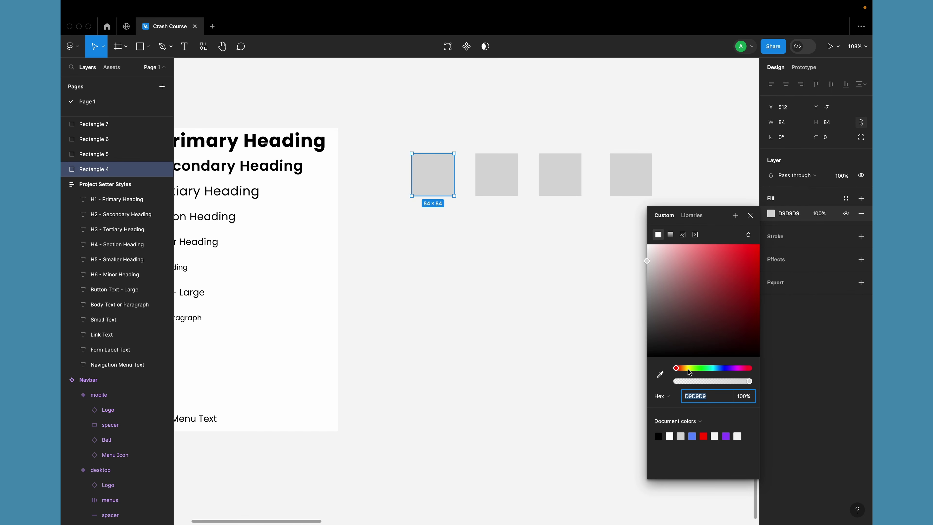
{"action": "left_click_drag", "start_coordinate": [690, 369], "coordinate": [723, 368]}
{"action": "left_click", "coordinate": [728, 244]}
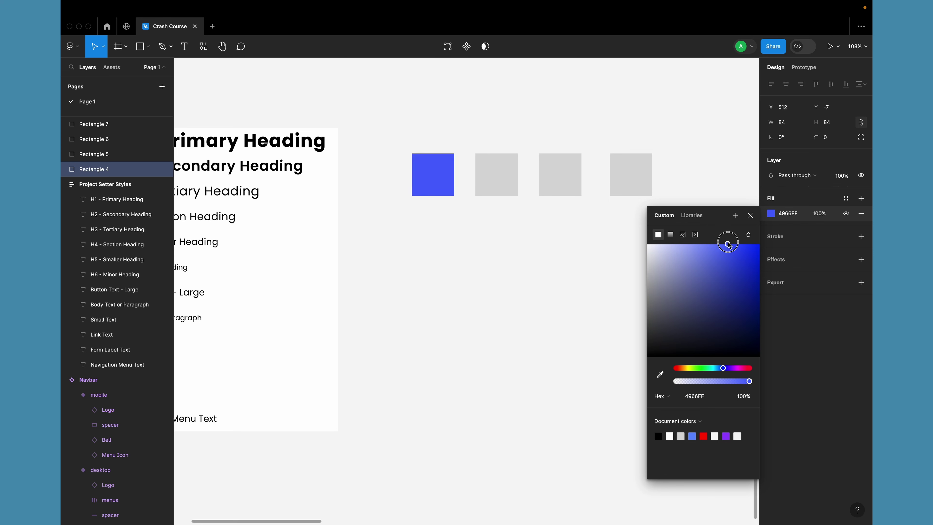
{"action": "mouse_move", "coordinate": [728, 244]}
{"action": "left_mouse_down"}
{"action": "mouse_move", "coordinate": [738, 243]}
{"action": "mouse_move", "coordinate": [718, 244]}
{"action": "left_mouse_up"}
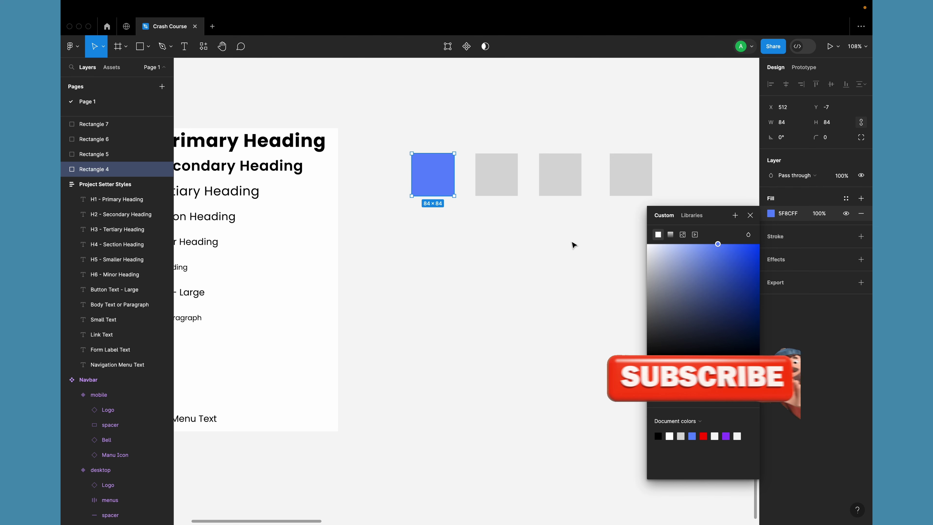
Step: Fill the second square with a dark blue, 2956CB, by sampling the first square's color and darkening it
{"action": "scroll", "coordinate": [477, 261], "scroll_direction": "down", "scroll_amount": 5}
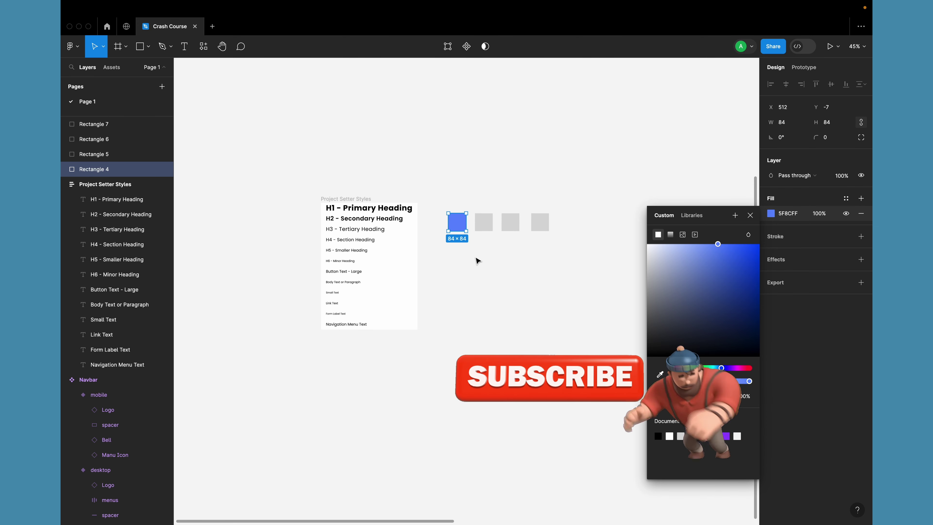
{"action": "scroll", "coordinate": [476, 261], "scroll_direction": "down", "scroll_amount": 4}
{"action": "scroll", "coordinate": [481, 257], "scroll_direction": "up", "scroll_amount": 2}
{"action": "scroll", "coordinate": [481, 257], "scroll_direction": "right", "scroll_amount": 1}
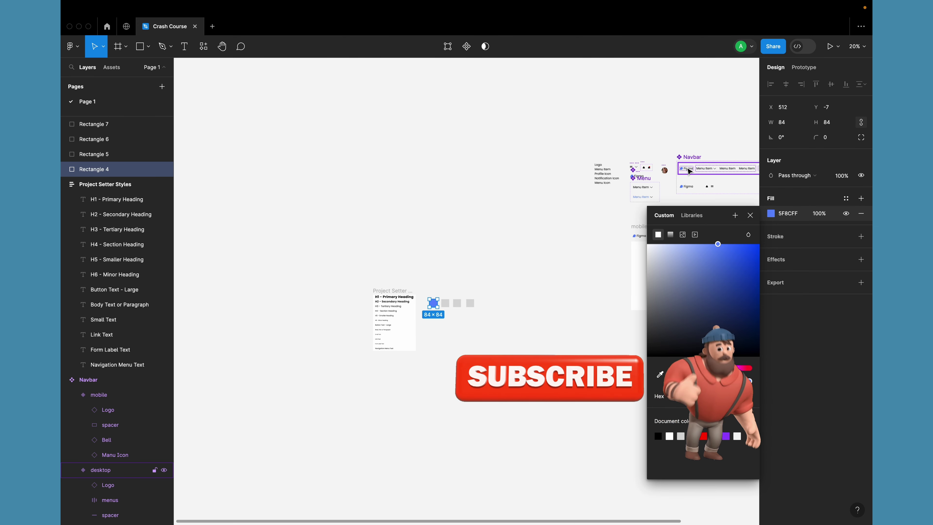
{"action": "scroll", "coordinate": [523, 246], "scroll_direction": "up", "scroll_amount": 5}
{"action": "left_click", "coordinate": [406, 325]}
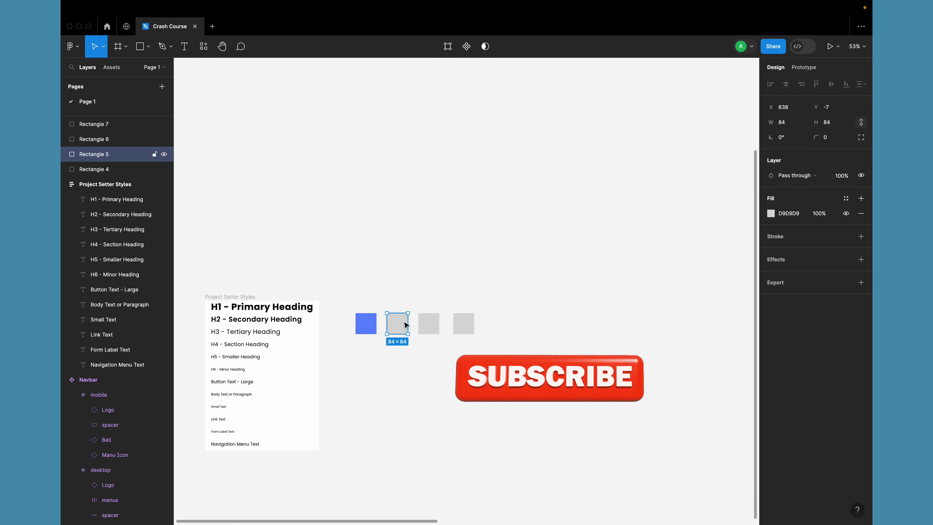
{"action": "left_click", "coordinate": [771, 213]}
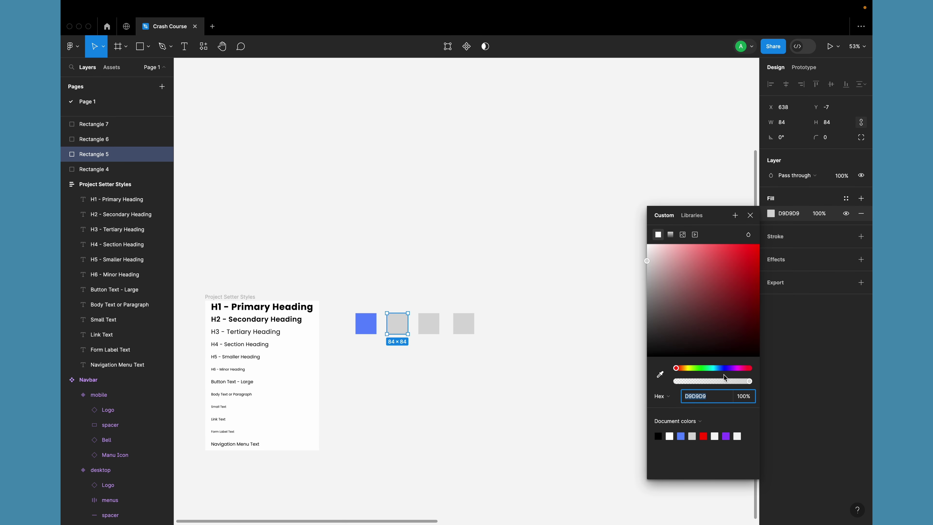
{"action": "left_click_drag", "start_coordinate": [688, 368], "coordinate": [697, 368]}
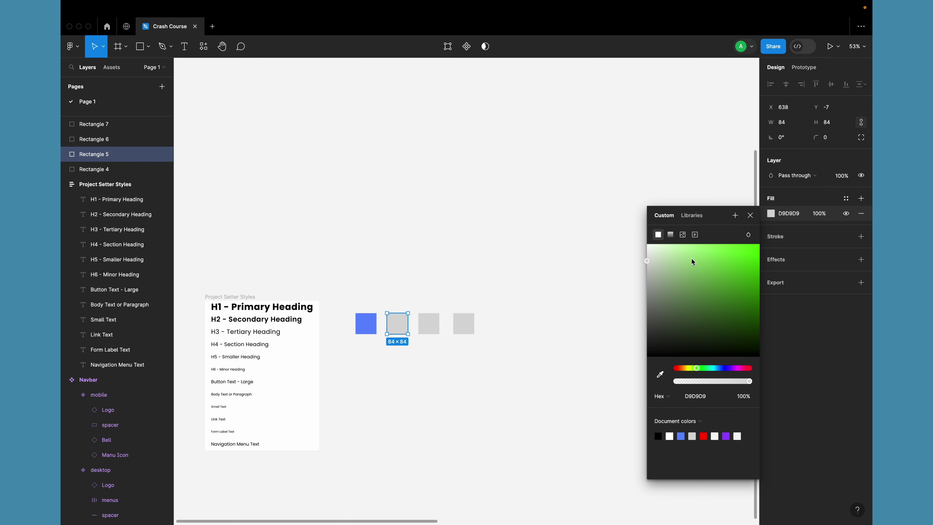
{"action": "left_click_drag", "start_coordinate": [693, 262], "coordinate": [705, 302]}
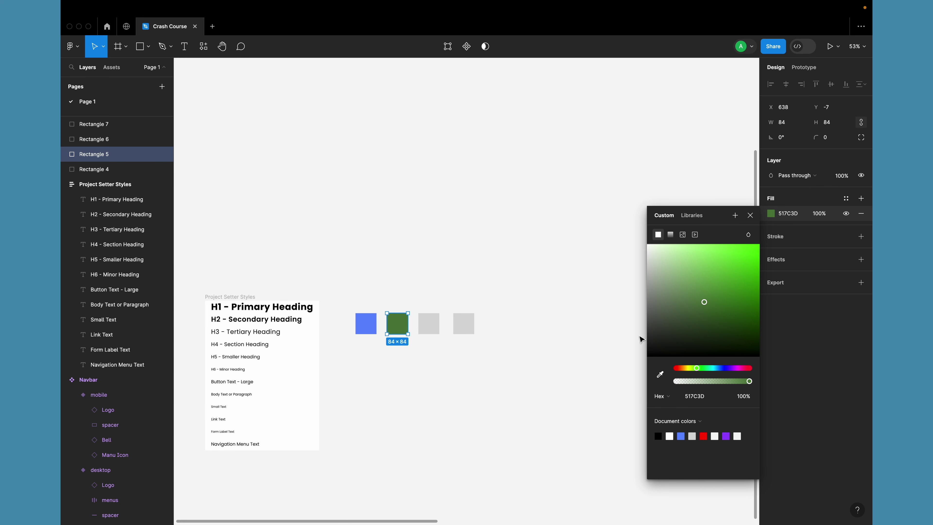
{"action": "left_click", "coordinate": [660, 374]}
{"action": "left_click", "coordinate": [367, 323]}
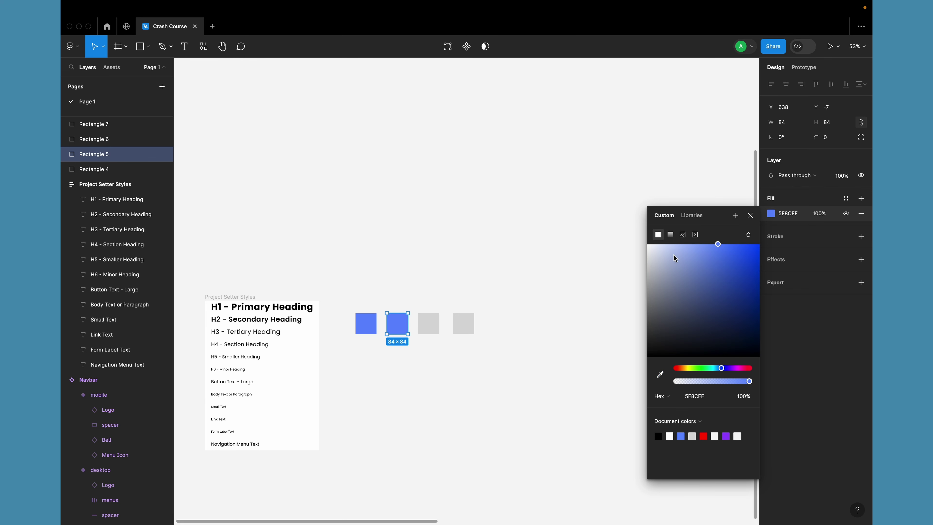
{"action": "left_click_drag", "start_coordinate": [728, 255], "coordinate": [739, 273]}
Step: Fill the third square with orange FF8F5F by applying the document's light blue and shifting its hue
{"action": "left_click", "coordinate": [429, 324]}
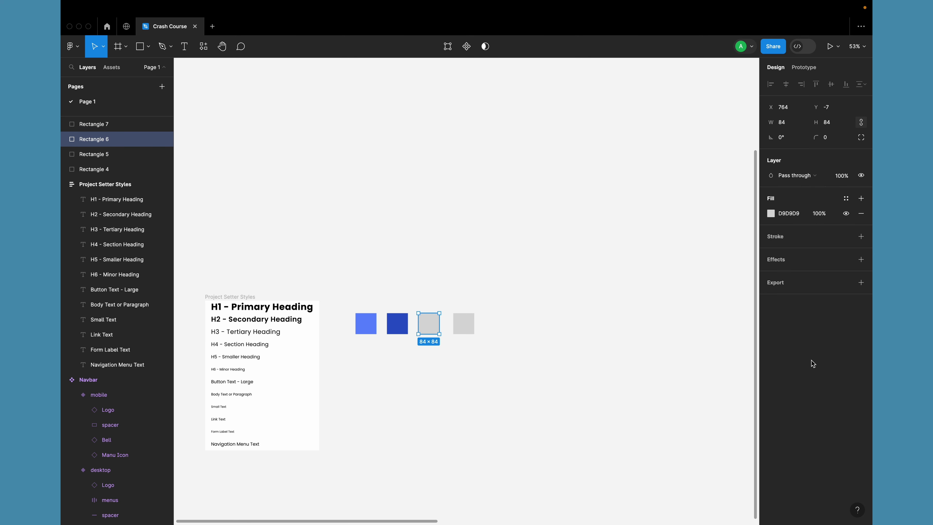
{"action": "left_click", "coordinate": [771, 214]}
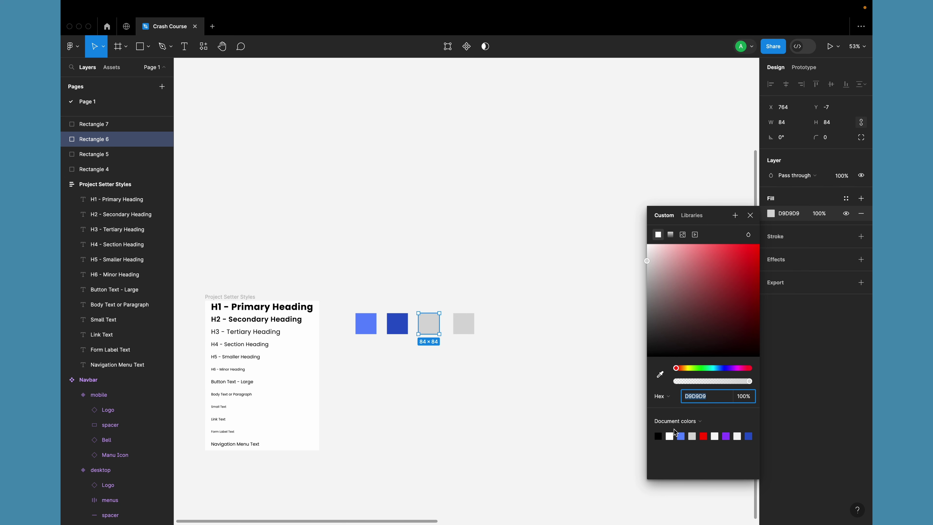
{"action": "left_click", "coordinate": [681, 436]}
{"action": "left_click_drag", "start_coordinate": [723, 370], "coordinate": [680, 369]}
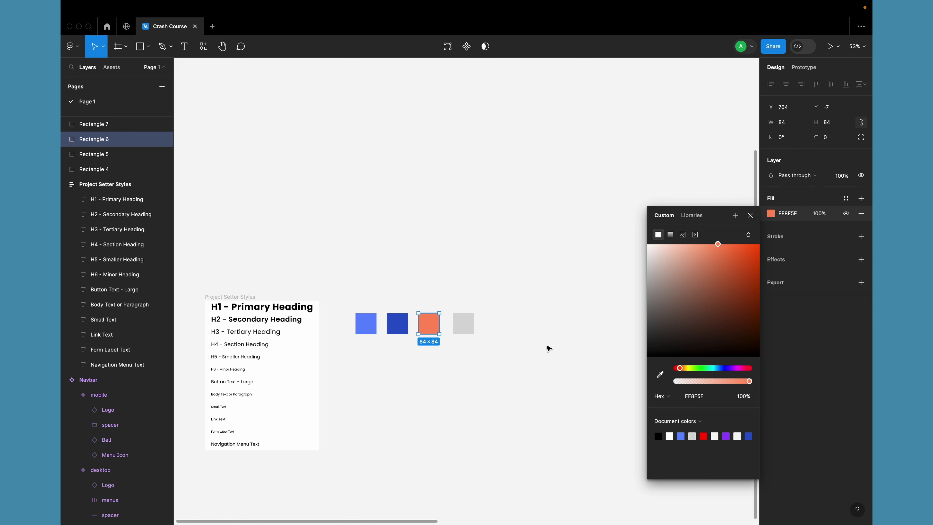
Step: Fill the fourth square with a green, 20CA4F, and deselect it
{"action": "left_click", "coordinate": [472, 323]}
{"action": "left_click", "coordinate": [772, 215]}
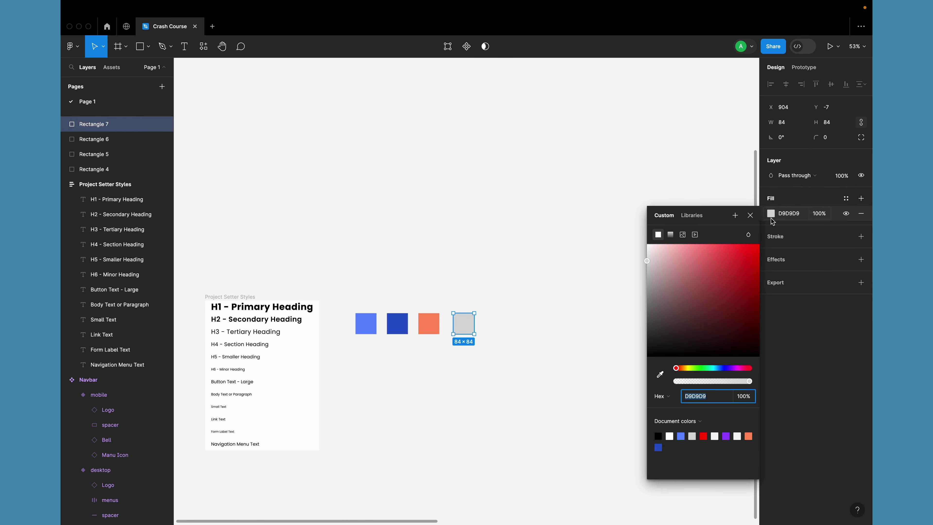
{"action": "left_click_drag", "start_coordinate": [689, 369], "coordinate": [693, 368]}
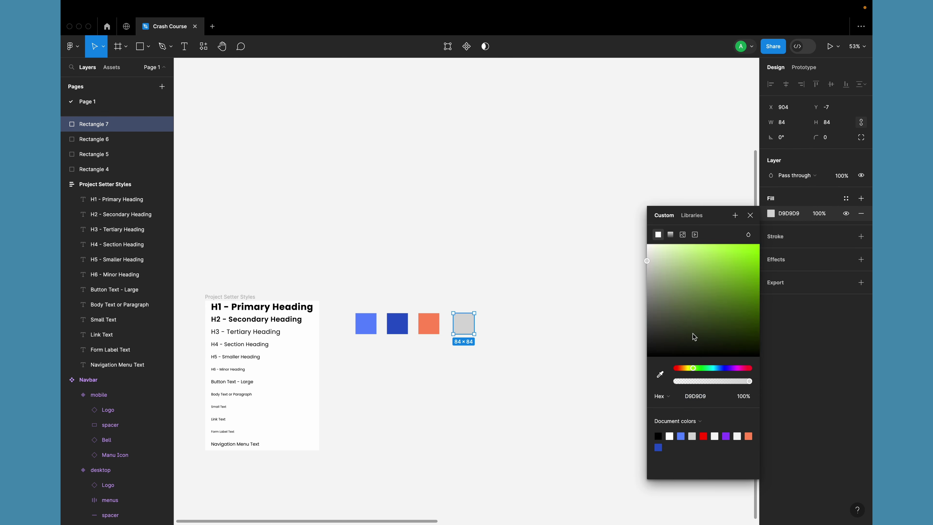
{"action": "left_click_drag", "start_coordinate": [733, 275], "coordinate": [742, 272]}
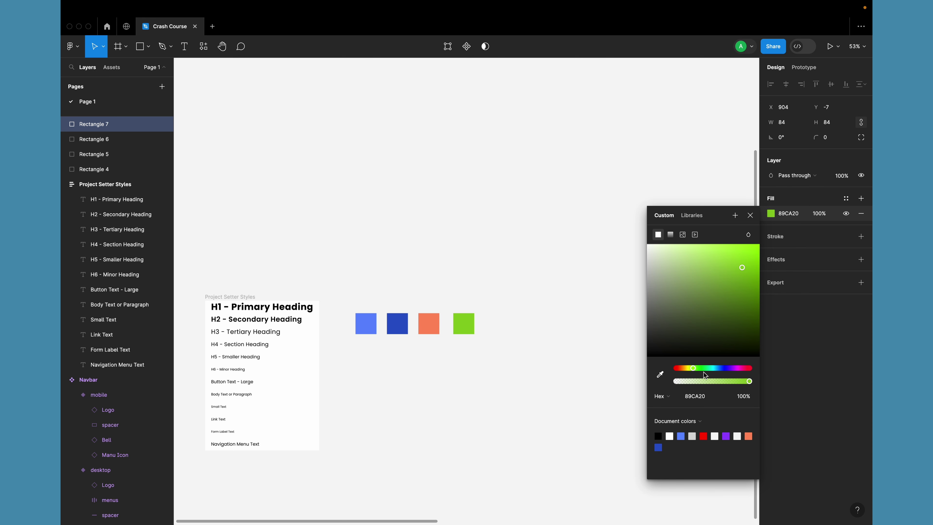
{"action": "left_click", "coordinate": [695, 368]}
{"action": "left_click_drag", "start_coordinate": [694, 368], "coordinate": [764, 382]}
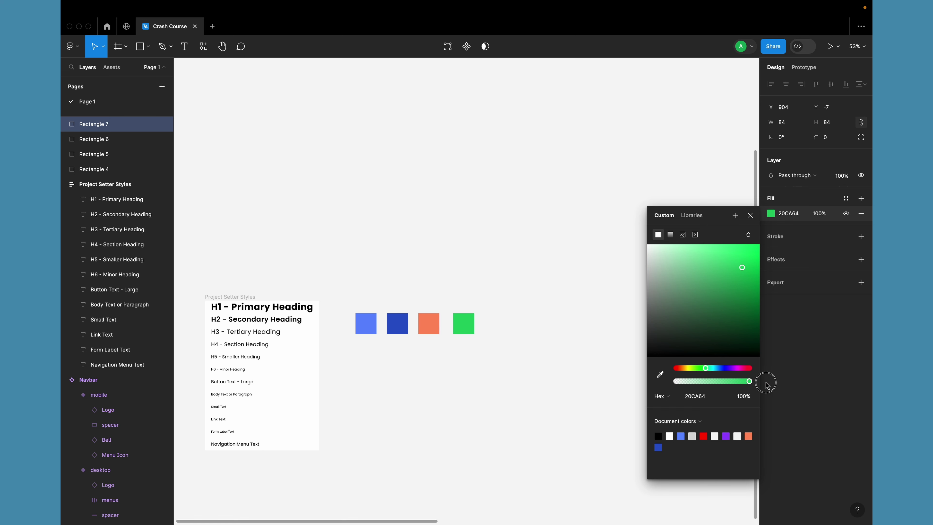
{"action": "left_click_drag", "start_coordinate": [703, 367], "coordinate": [704, 372]}
{"action": "left_click", "coordinate": [534, 379]}
Step: Examine the colors used across all four squares together, leaving nothing selected
{"action": "scroll", "coordinate": [373, 363], "scroll_direction": "up", "scroll_amount": 5}
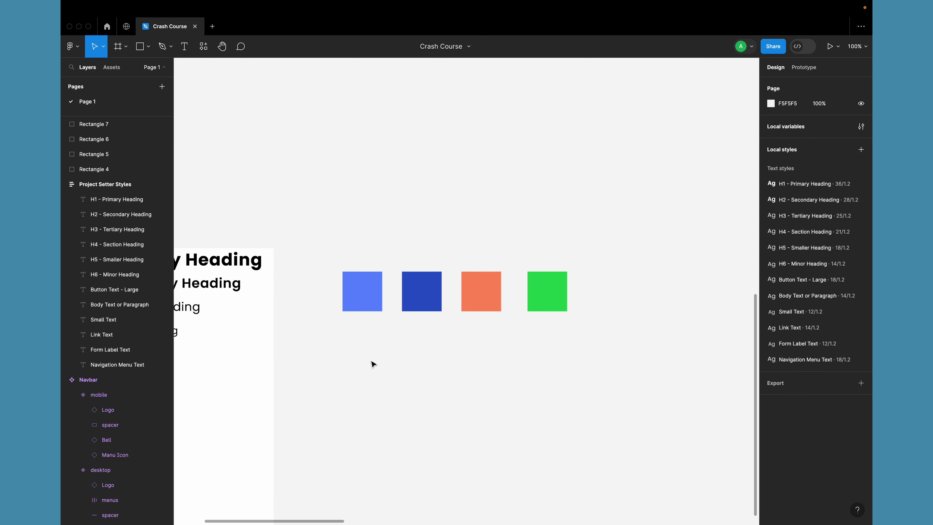
{"action": "left_click", "coordinate": [361, 304]}
{"action": "left_click", "coordinate": [422, 384]}
{"action": "left_click_drag", "start_coordinate": [315, 230], "coordinate": [605, 347]}
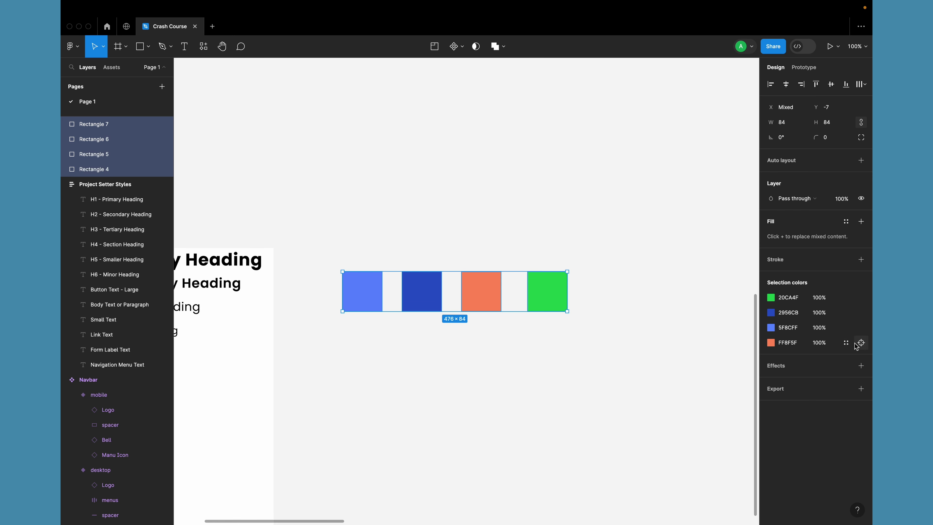
{"action": "left_click", "coordinate": [611, 338]}
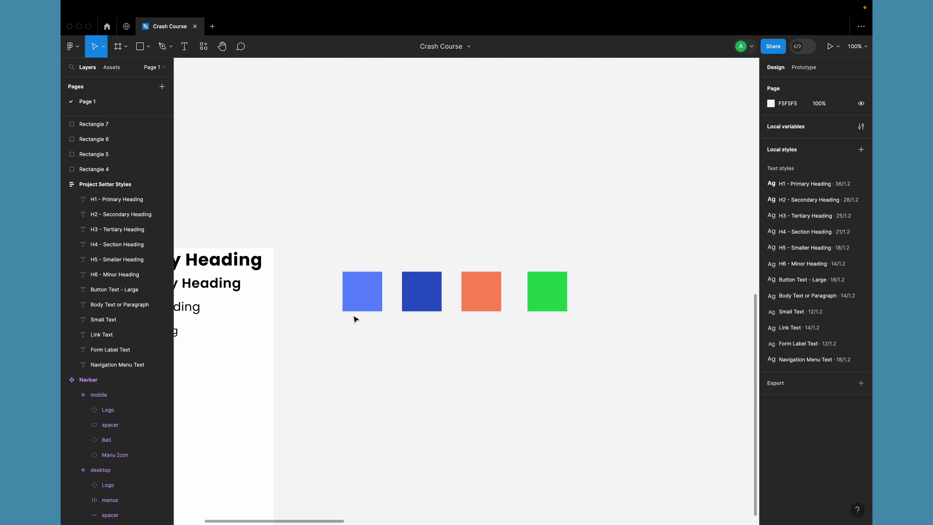
Step: Create a color style named "Primary" from the light blue square's fill
{"action": "left_click", "coordinate": [370, 310]}
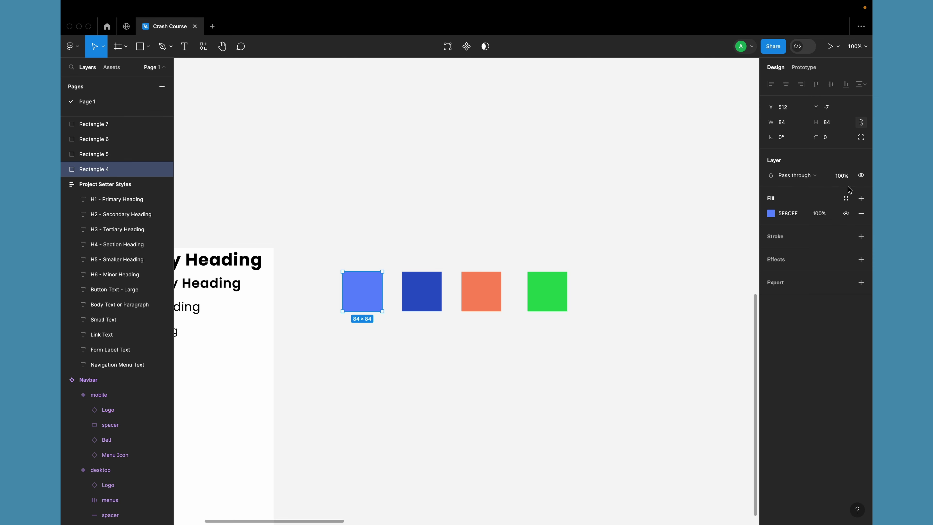
{"action": "left_click", "coordinate": [847, 199]}
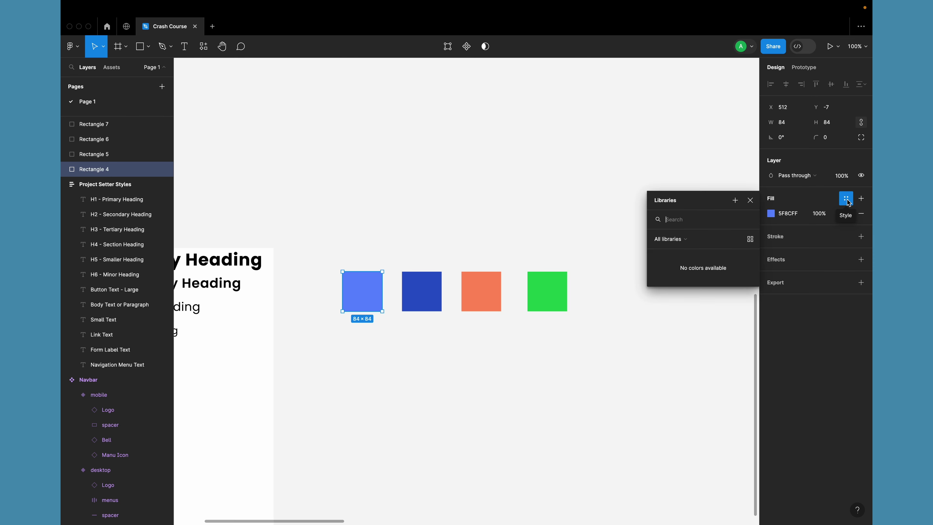
{"action": "left_click", "coordinate": [736, 200]}
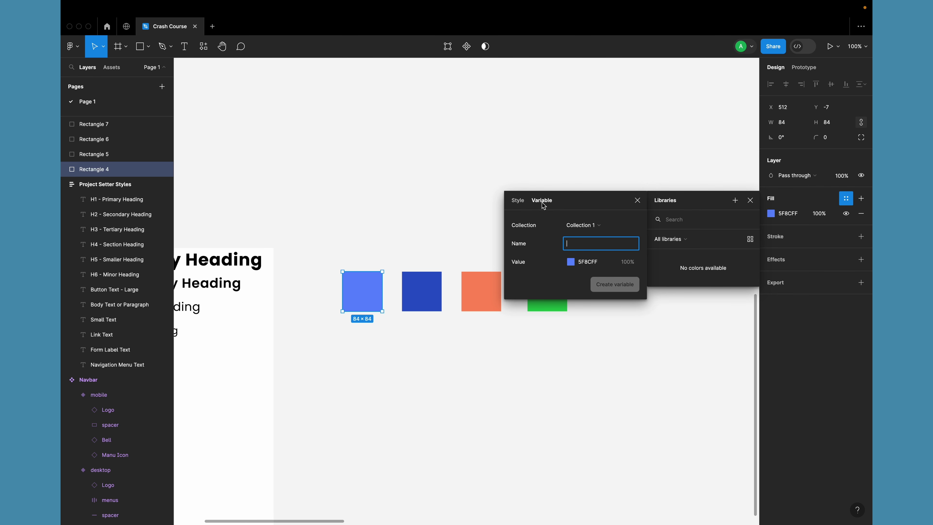
{"action": "left_click", "coordinate": [518, 201]}
{"action": "left_click", "coordinate": [548, 204]}
{"action": "left_click", "coordinate": [519, 202]}
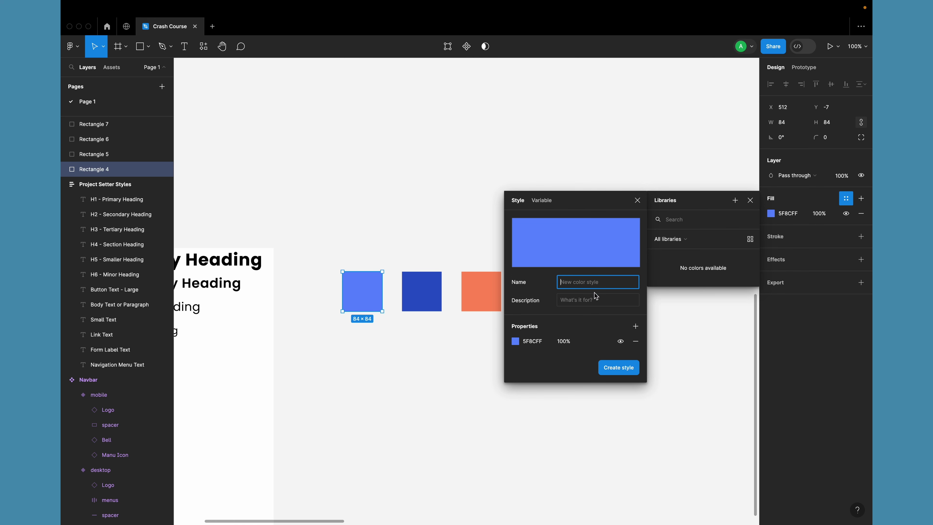
{"action": "type", "text": "Primary"}
{"action": "left_click", "coordinate": [623, 369]}
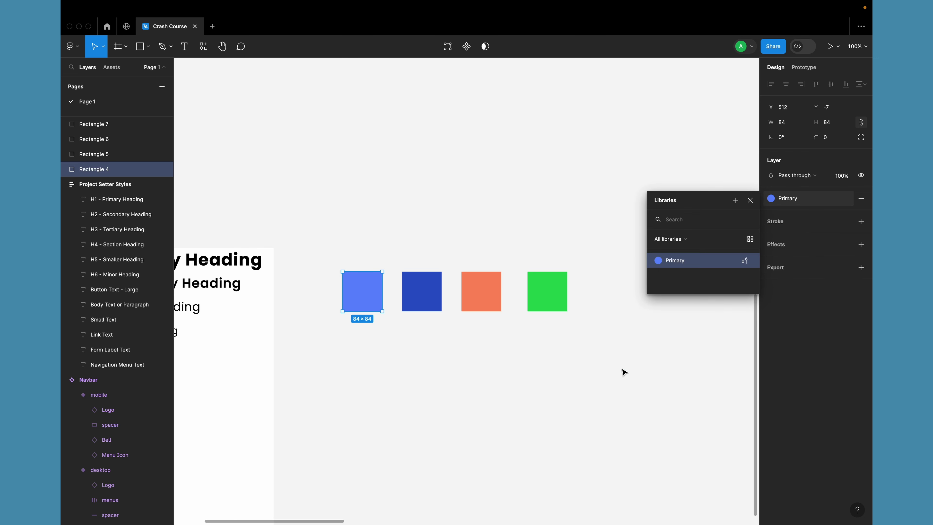
Step: Create a color style named "Secondry" from the dark blue square's fill
{"action": "left_click", "coordinate": [418, 286]}
{"action": "left_click", "coordinate": [847, 201]}
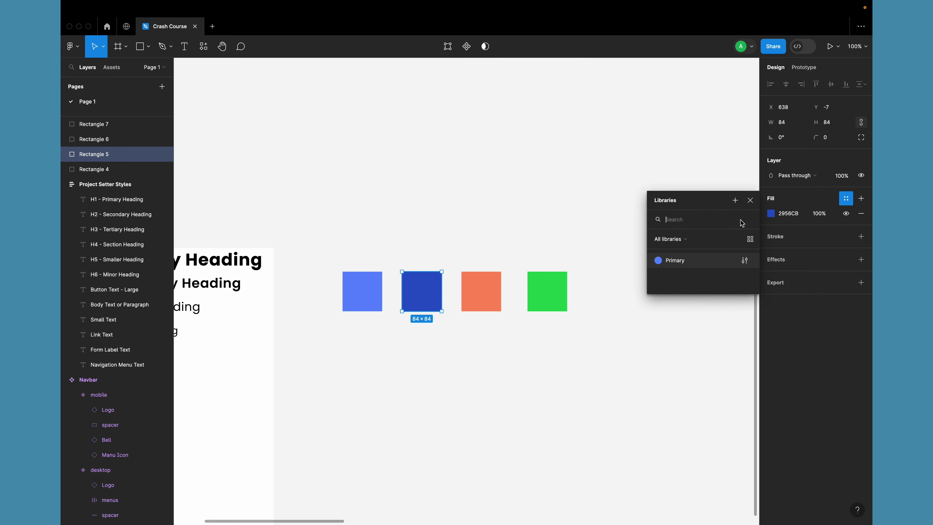
{"action": "left_click", "coordinate": [735, 200]}
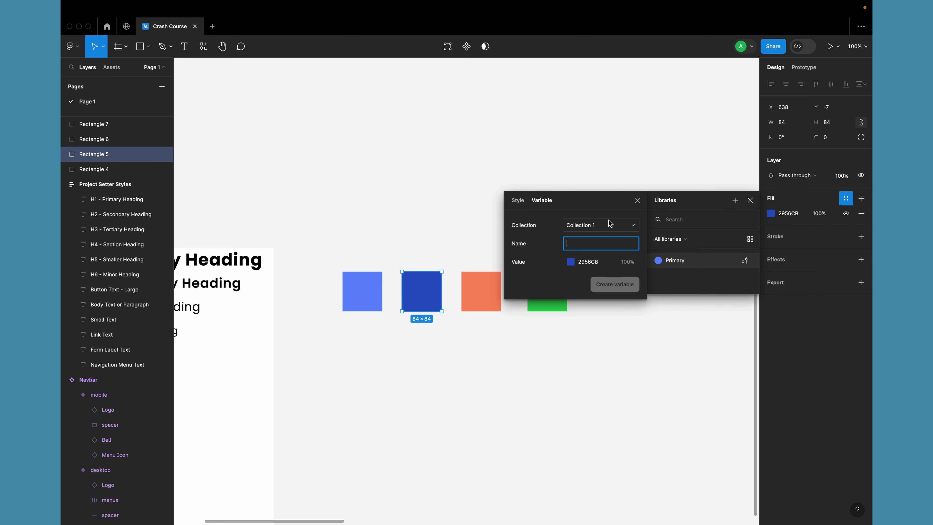
{"action": "left_click", "coordinate": [519, 200]}
{"action": "left_click", "coordinate": [591, 282]}
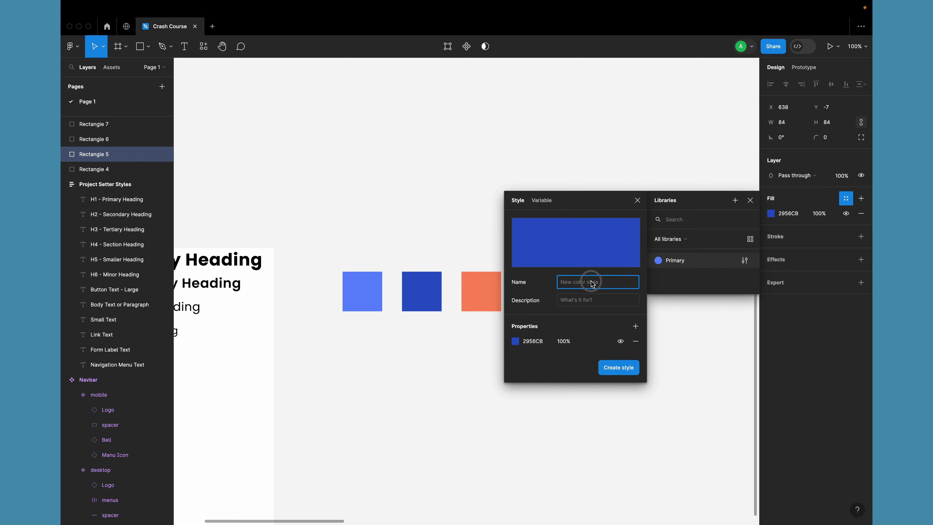
{"action": "type", "text": "Secondry"}
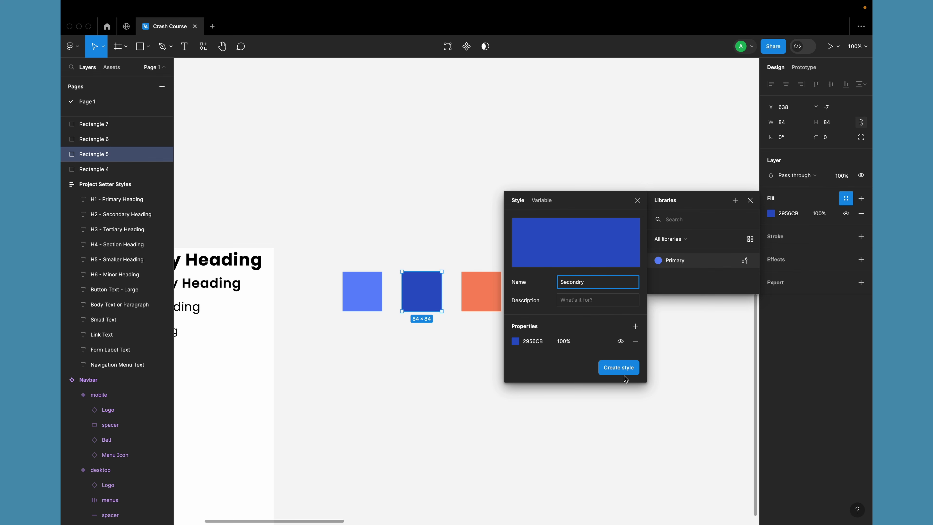
{"action": "left_click", "coordinate": [621, 371]}
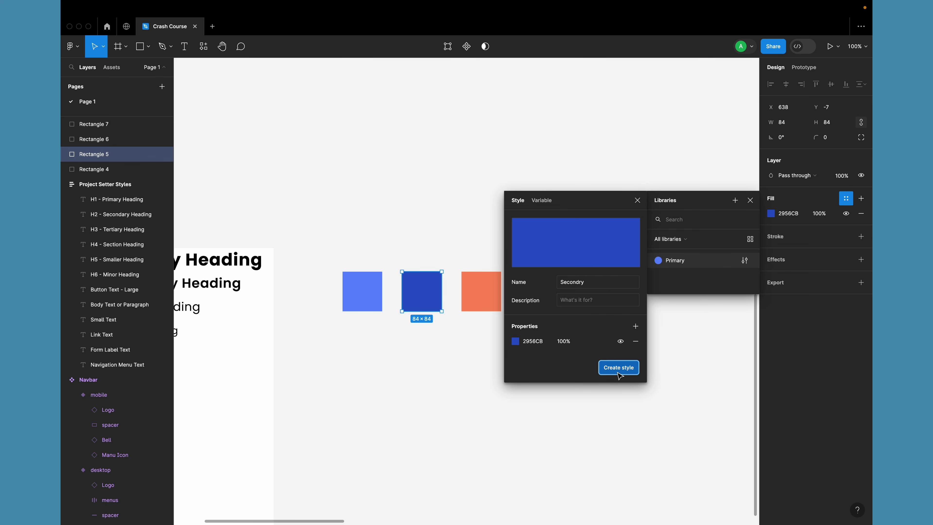
Step: Create a color style named "Warning" from the orange square's fill
{"action": "left_click", "coordinate": [479, 301]}
{"action": "left_click", "coordinate": [846, 198]}
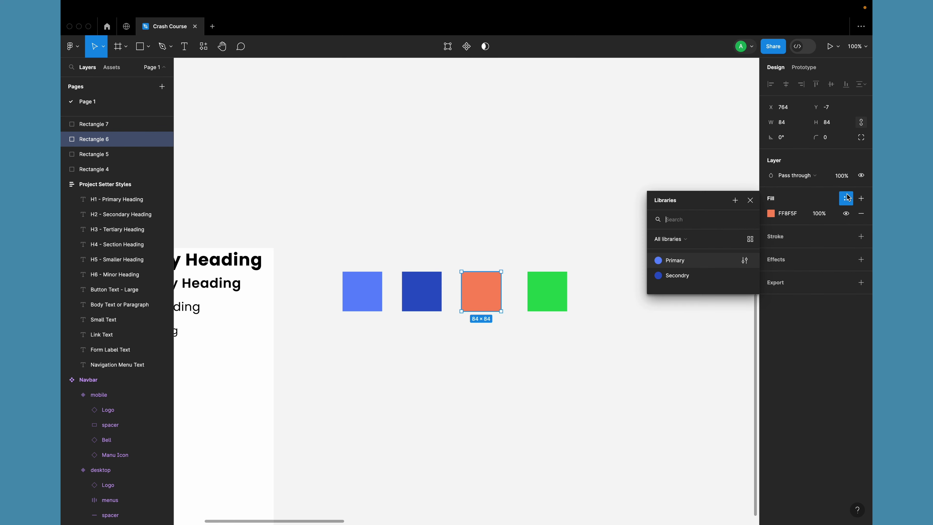
{"action": "left_click", "coordinate": [735, 200]}
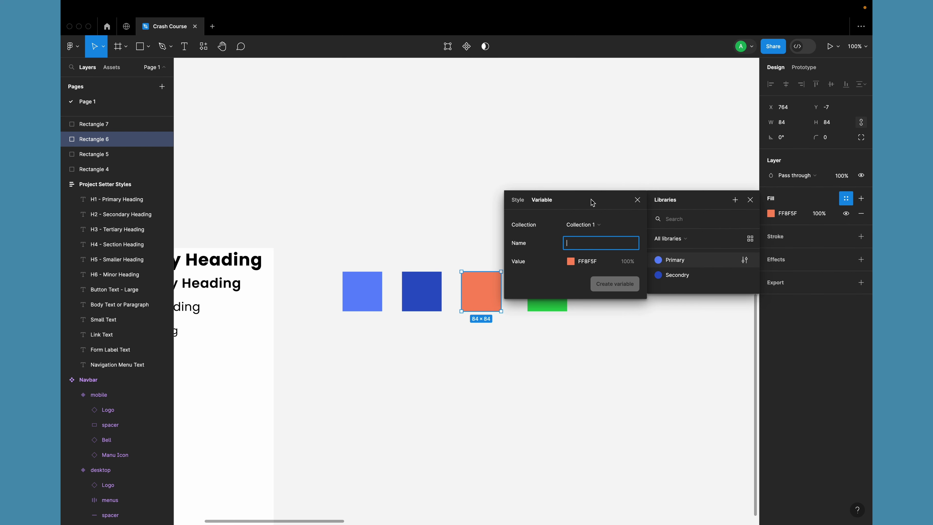
{"action": "left_click", "coordinate": [518, 199]}
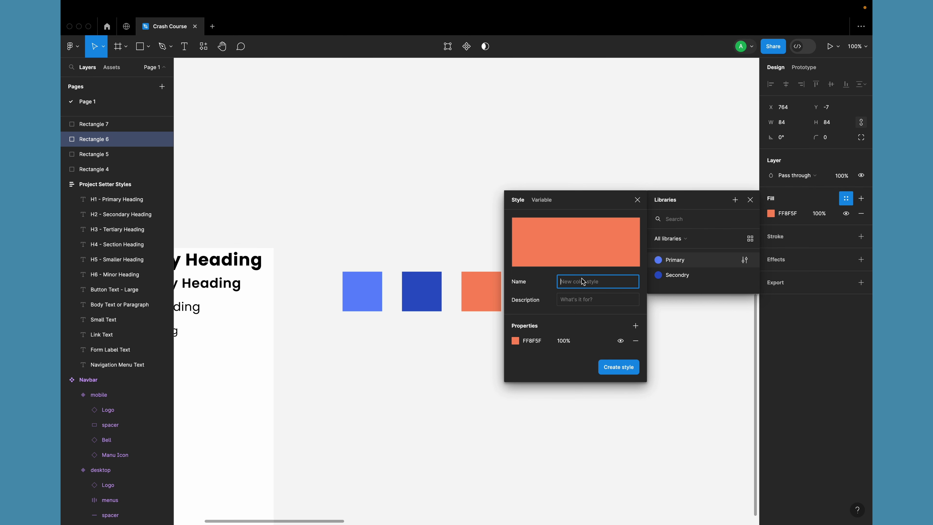
{"action": "type", "text": "Warning"}
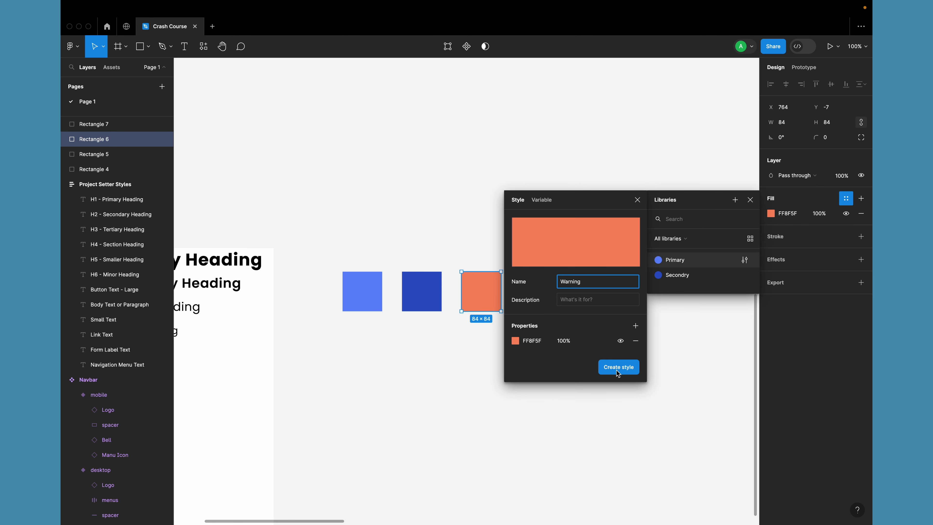
{"action": "left_click", "coordinate": [619, 367]}
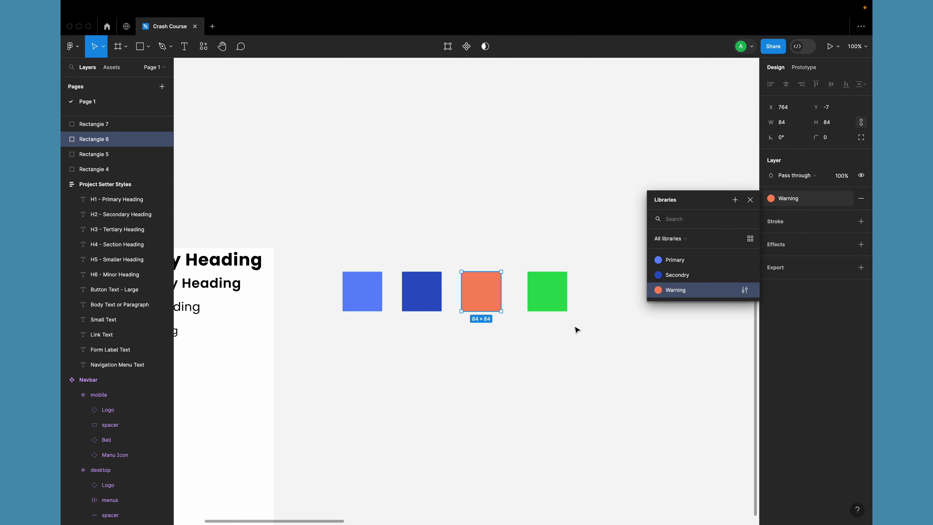
Step: Create a color style named "Sucess" from the green square's fill and clear the selection
{"action": "left_click", "coordinate": [558, 300]}
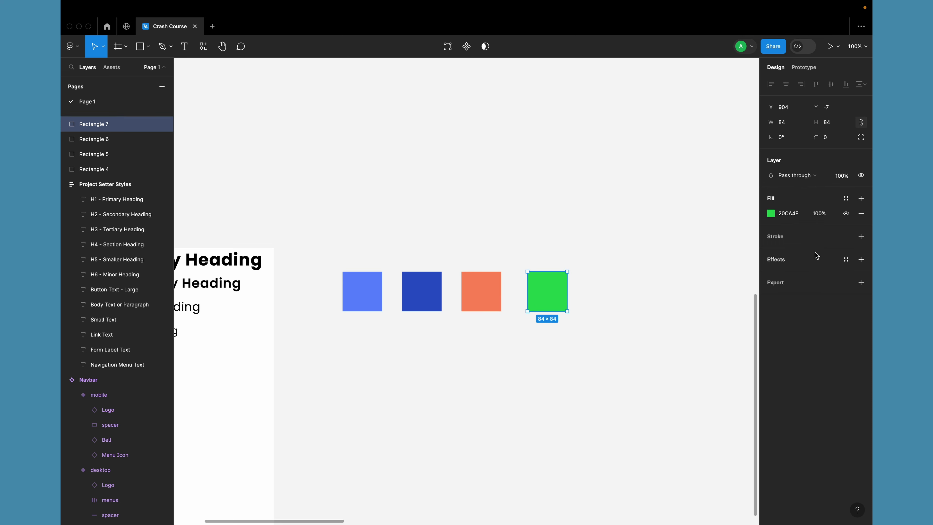
{"action": "left_click", "coordinate": [847, 198]}
{"action": "left_click", "coordinate": [735, 200]}
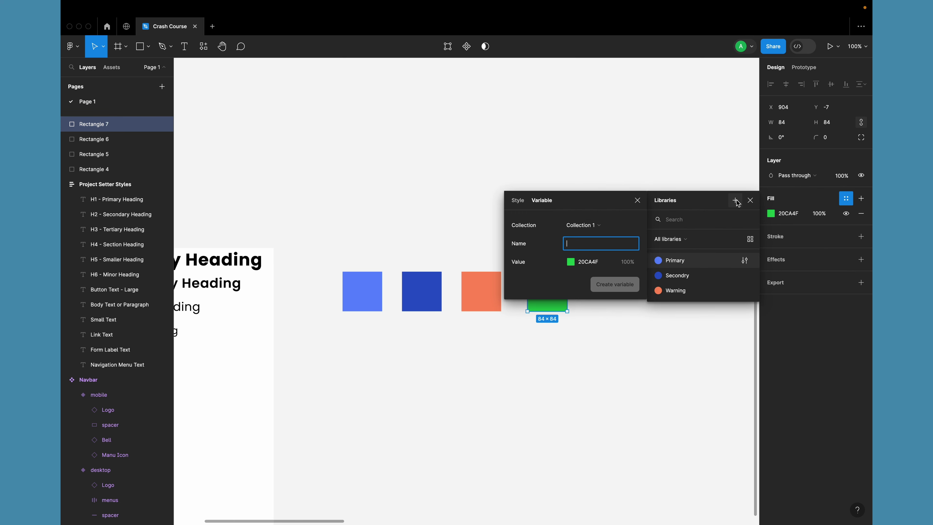
{"action": "left_click", "coordinate": [524, 202]}
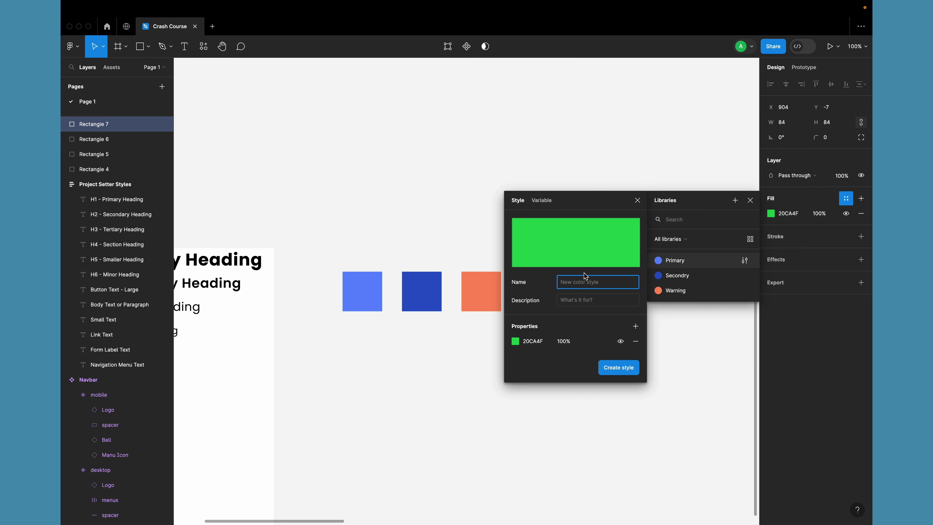
{"action": "left_click", "coordinate": [586, 288]}
{"action": "type", "text": "Sucess"}
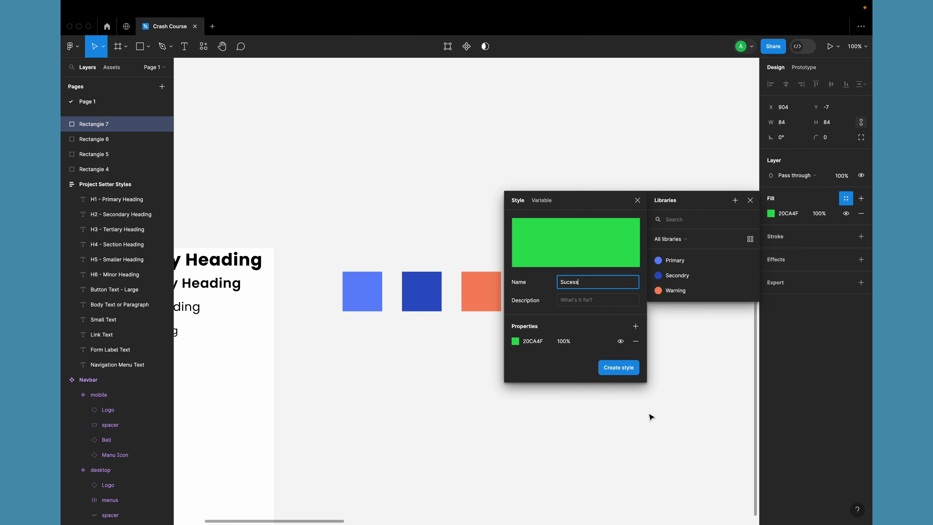
{"action": "left_click", "coordinate": [618, 368]}
{"action": "left_click", "coordinate": [606, 375]}
{"action": "scroll", "coordinate": [605, 377], "scroll_direction": "down", "scroll_amount": 3}
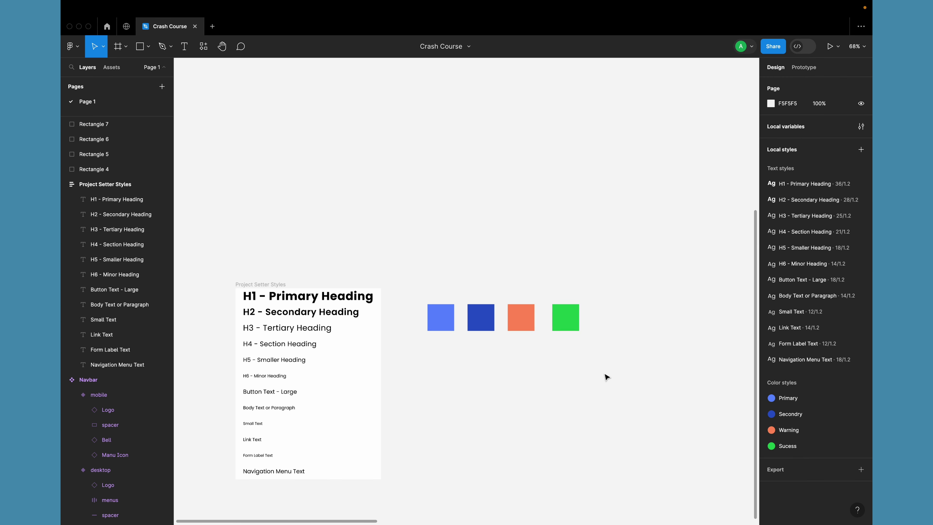
Step: Check which color style is linked to each of the four squares, leaving nothing selected
{"action": "left_click", "coordinate": [442, 313]}
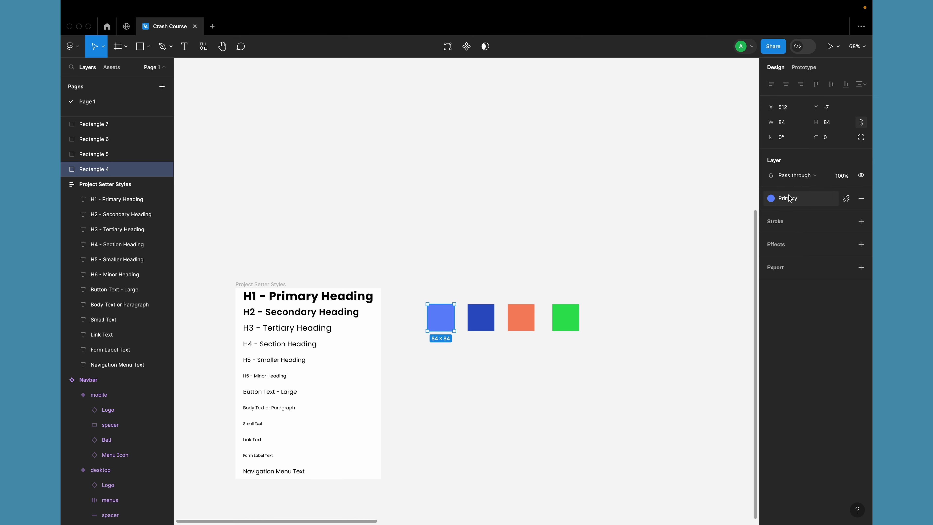
{"action": "left_click", "coordinate": [484, 312]}
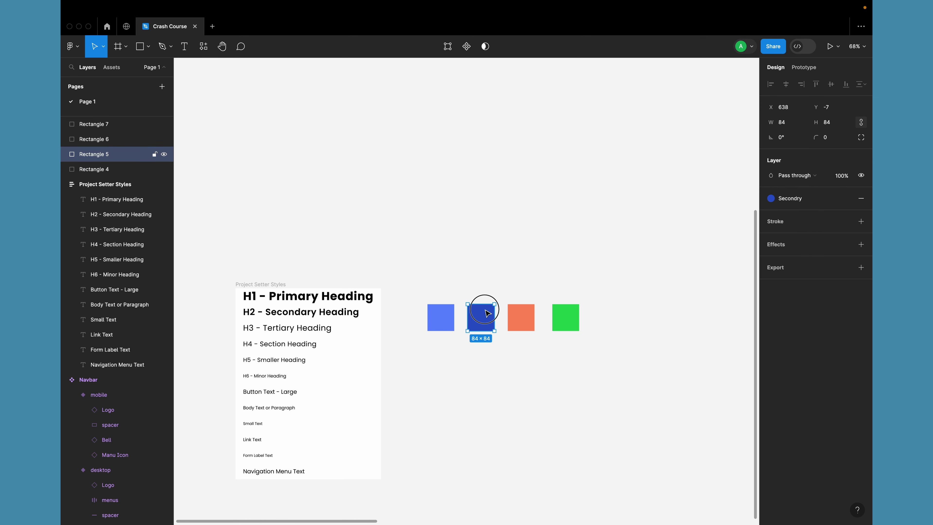
{"action": "left_click", "coordinate": [524, 315]}
{"action": "left_click", "coordinate": [564, 318]}
{"action": "left_click", "coordinate": [526, 392]}
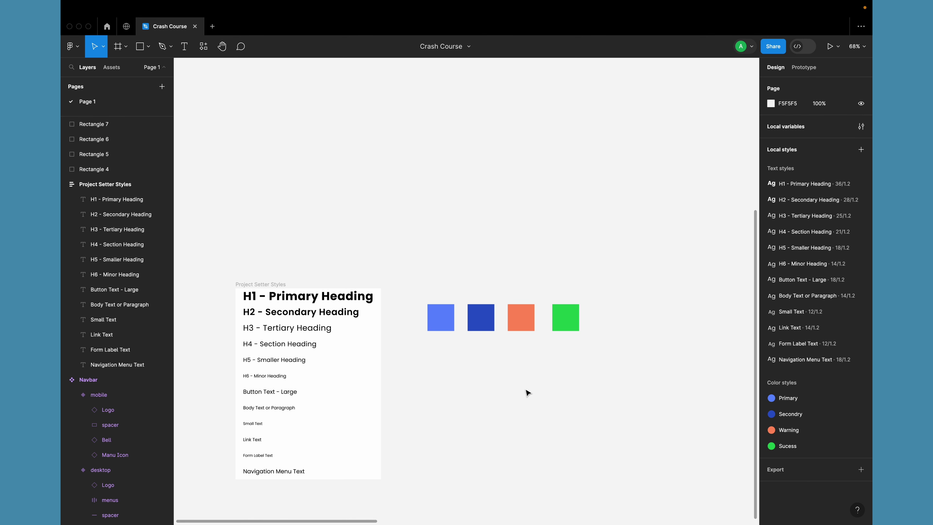
{"action": "scroll", "coordinate": [526, 393], "scroll_direction": "down", "scroll_amount": 3}
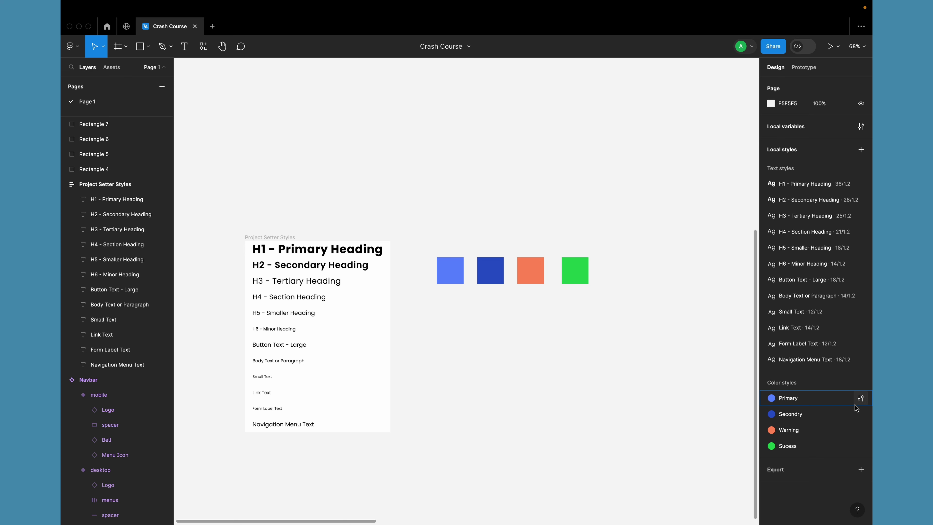
Step: Add a temporary second page to compare its local styles with Page 1, and delete that page
{"action": "left_click", "coordinate": [163, 88]}
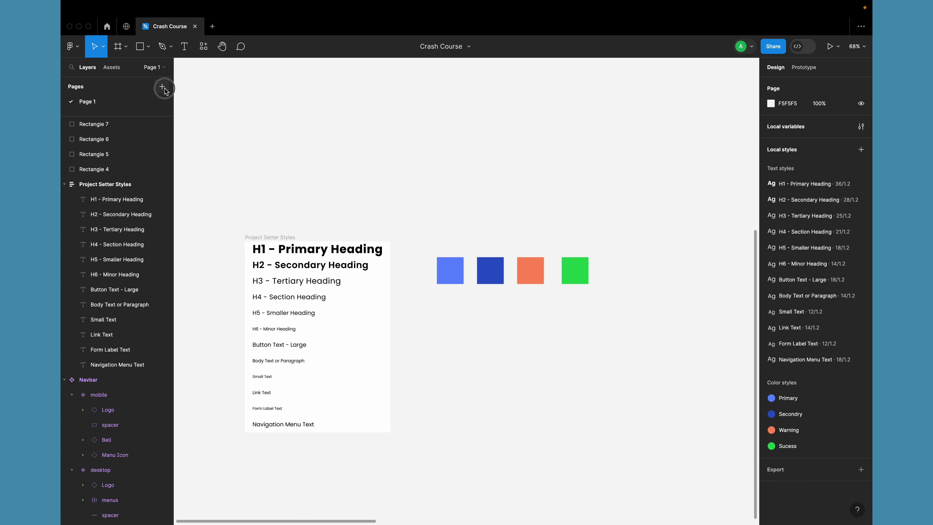
{"action": "key", "text": "Return"}
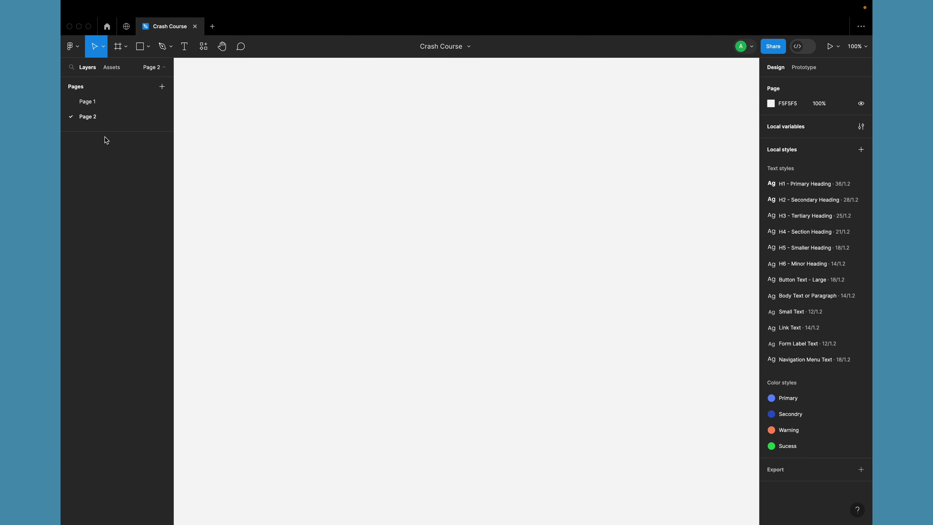
{"action": "left_click", "coordinate": [93, 103]}
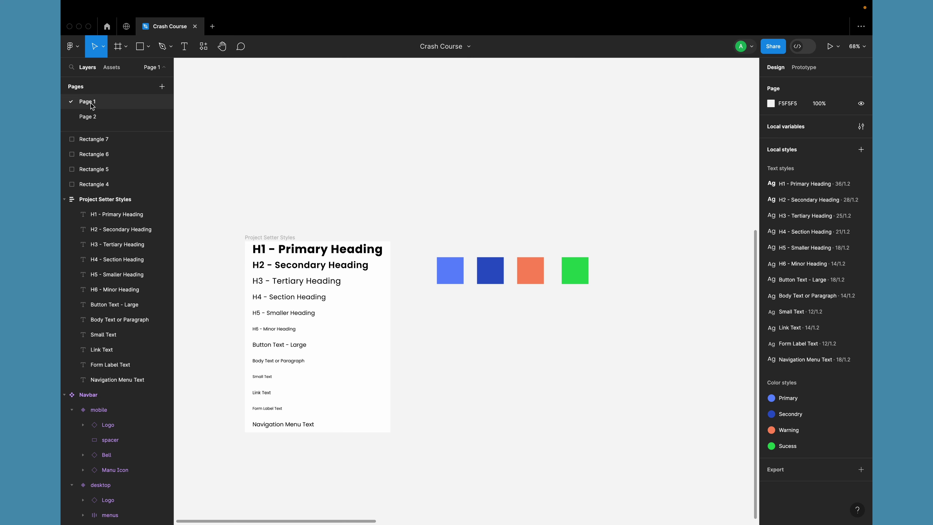
{"action": "left_click", "coordinate": [92, 116]}
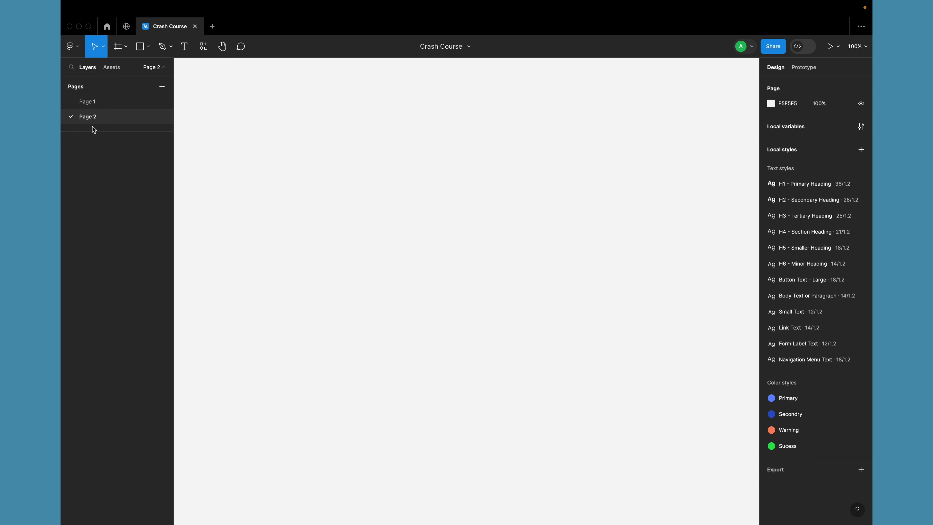
{"action": "right_click", "coordinate": [112, 121]}
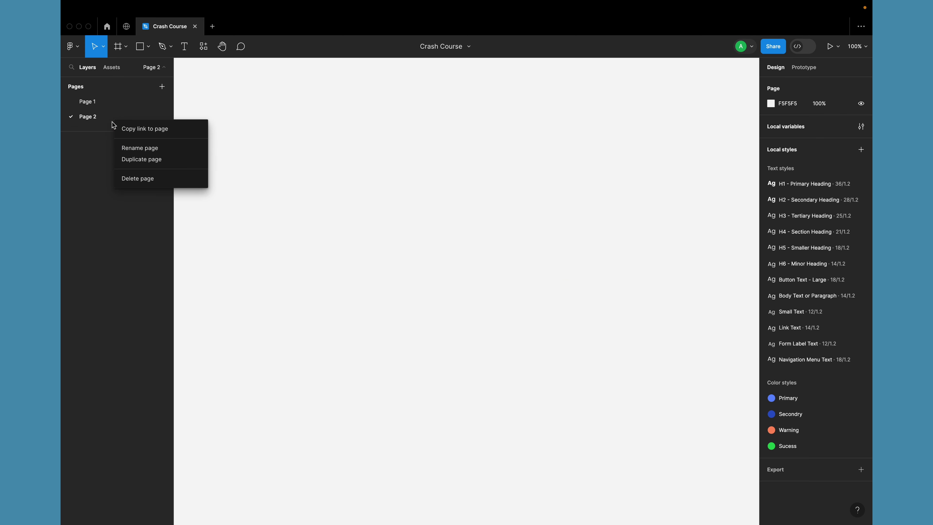
{"action": "left_click", "coordinate": [144, 179]}
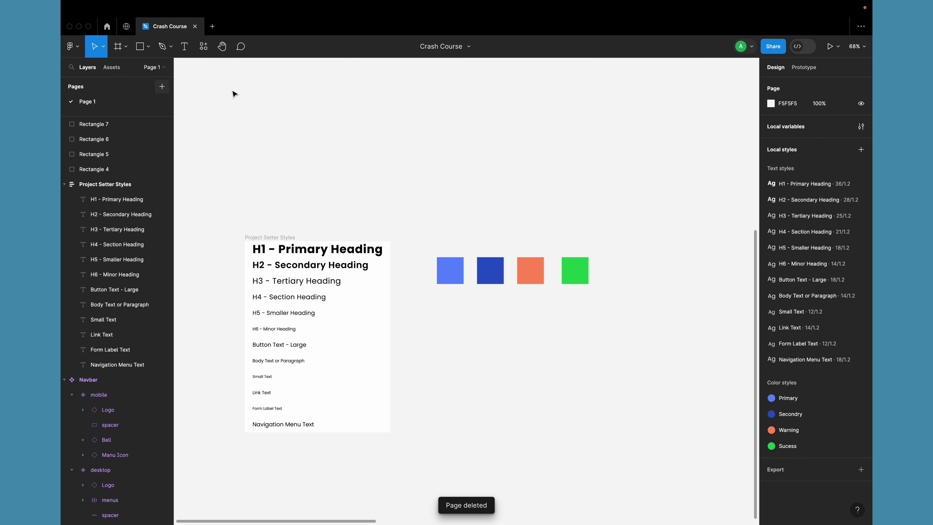
Step: Move the Project Setter Styles frame and the four color squares together to just above the Navbar components, leaving nothing selected
{"action": "scroll", "coordinate": [402, 160], "scroll_direction": "down", "scroll_amount": 3}
{"action": "scroll", "coordinate": [442, 285], "scroll_direction": "up", "scroll_amount": 5}
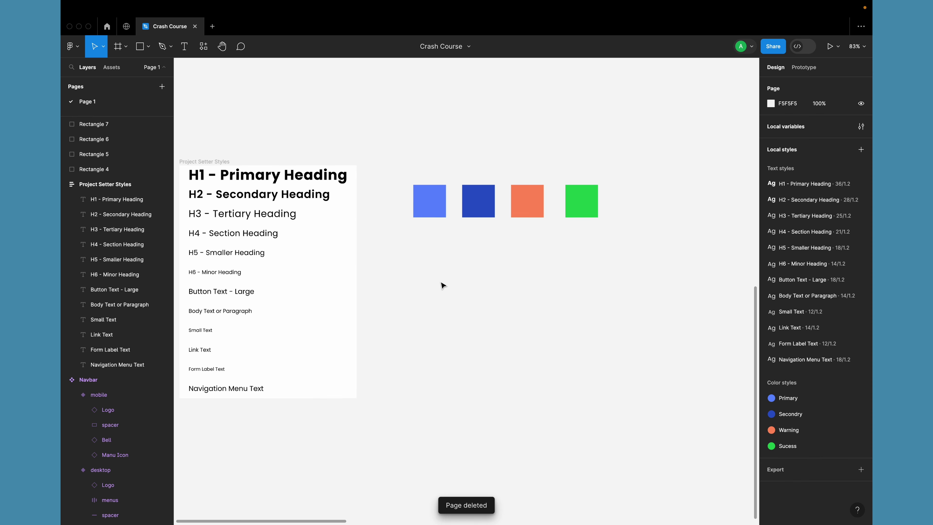
{"action": "scroll", "coordinate": [442, 286], "scroll_direction": "down", "scroll_amount": 4}
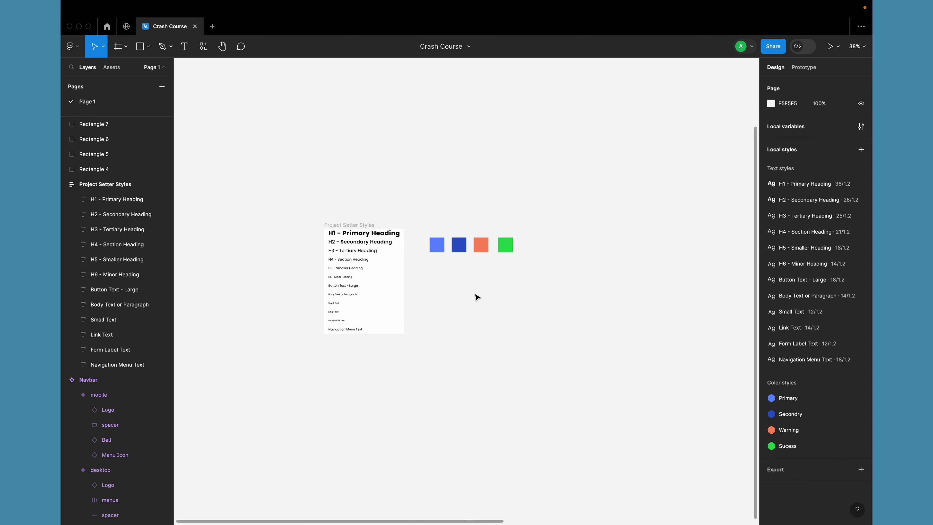
{"action": "scroll", "coordinate": [477, 297], "scroll_direction": "down", "scroll_amount": 6}
{"action": "left_click_drag", "start_coordinate": [376, 234], "coordinate": [557, 395]}
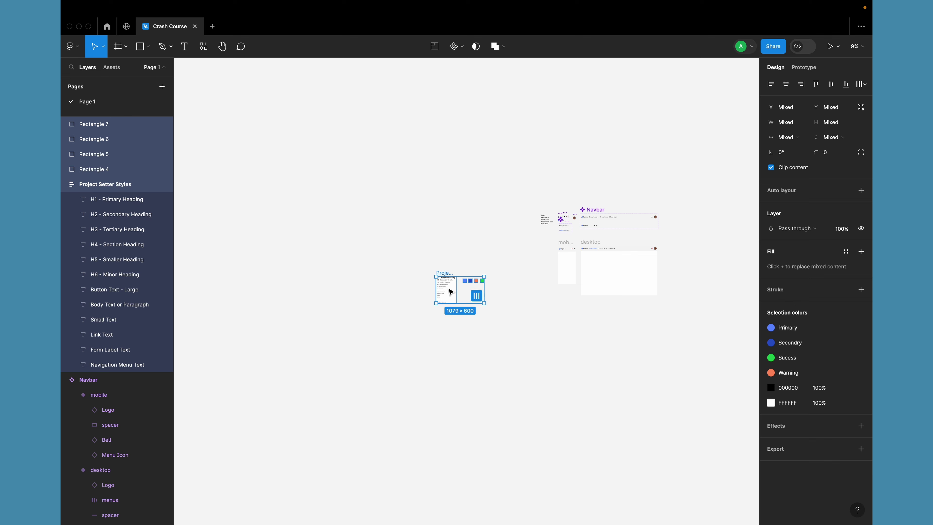
{"action": "left_click_drag", "start_coordinate": [450, 291], "coordinate": [573, 195]}
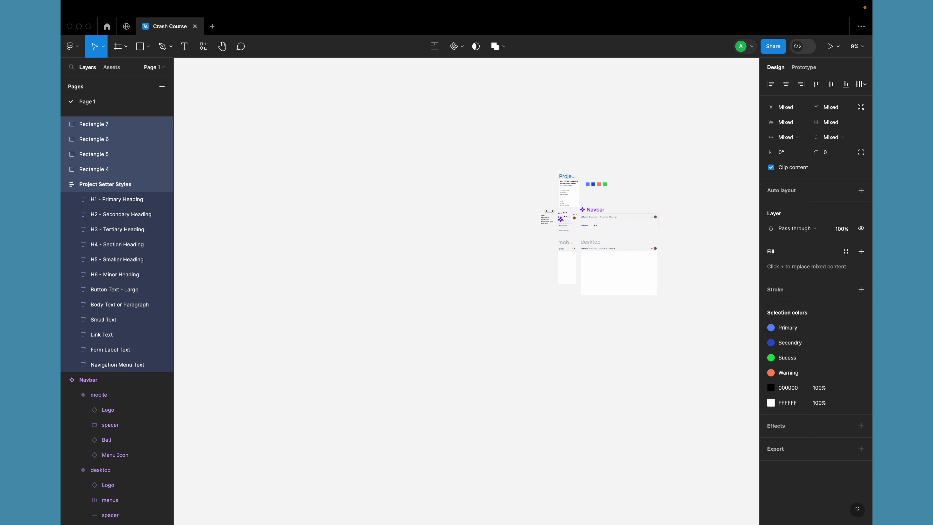
{"action": "scroll", "coordinate": [502, 300], "scroll_direction": "up", "scroll_amount": 6}
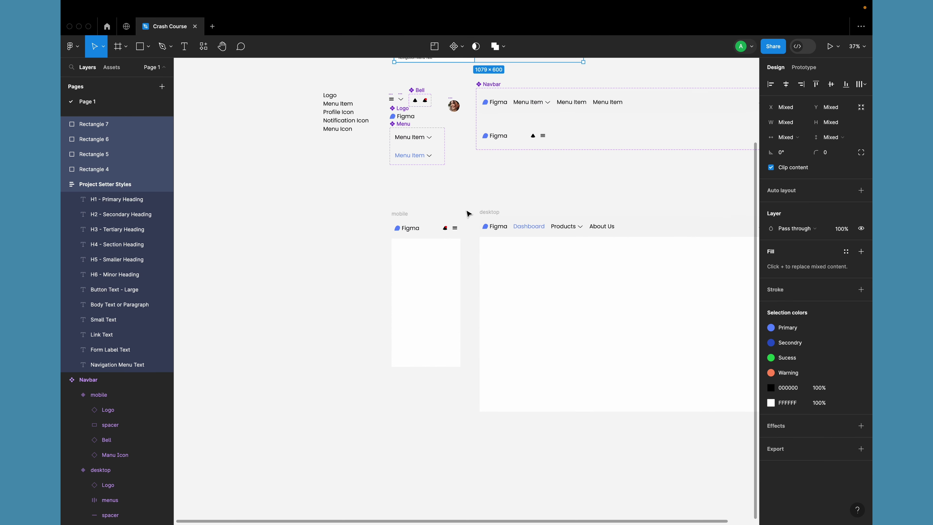
{"action": "scroll", "coordinate": [468, 213], "scroll_direction": "up", "scroll_amount": 3}
{"action": "left_click", "coordinate": [465, 228]}
Step: Apply the Warning color style to the shape in the main Logo component and check the logo instances in the navbars
{"action": "scroll", "coordinate": [464, 229], "scroll_direction": "up", "scroll_amount": 2}
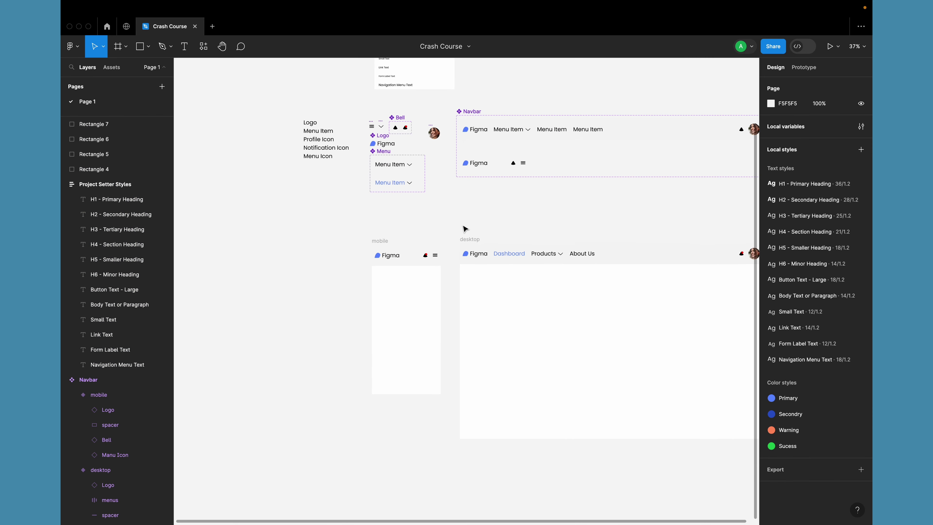
{"action": "scroll", "coordinate": [465, 229], "scroll_direction": "up", "scroll_amount": 5}
{"action": "scroll", "coordinate": [462, 225], "scroll_direction": "up", "scroll_amount": 1}
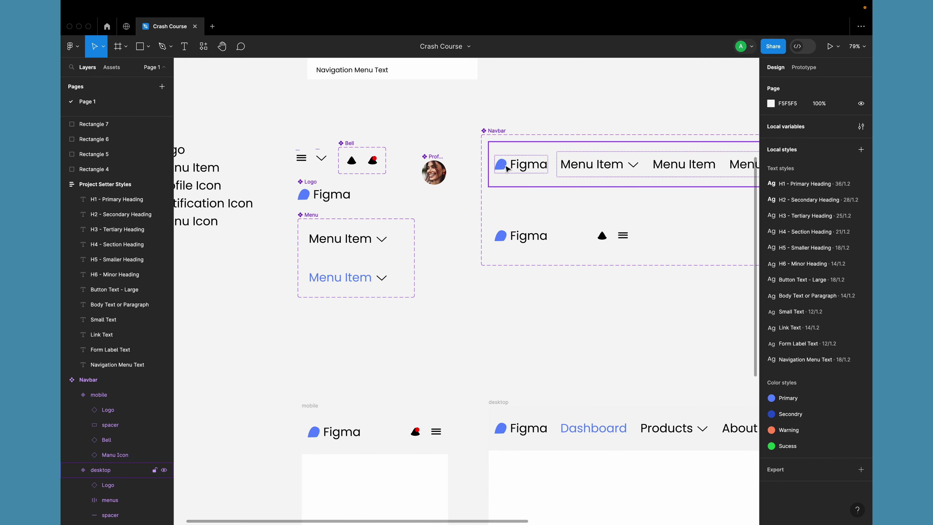
{"action": "scroll", "coordinate": [247, 180], "scroll_direction": "up", "scroll_amount": 5}
{"action": "scroll", "coordinate": [302, 227], "scroll_direction": "up", "scroll_amount": 1}
{"action": "scroll", "coordinate": [302, 227], "scroll_direction": "left", "scroll_amount": 1}
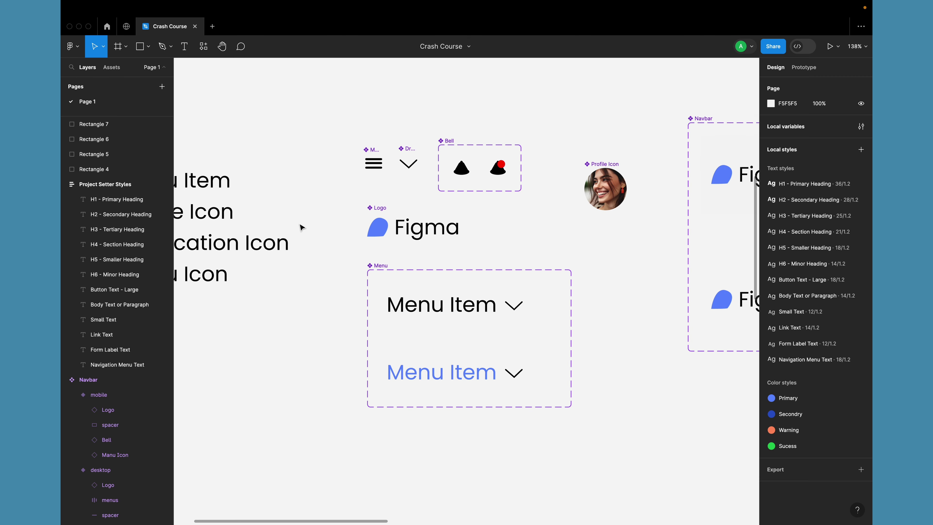
{"action": "left_click", "coordinate": [383, 228]}
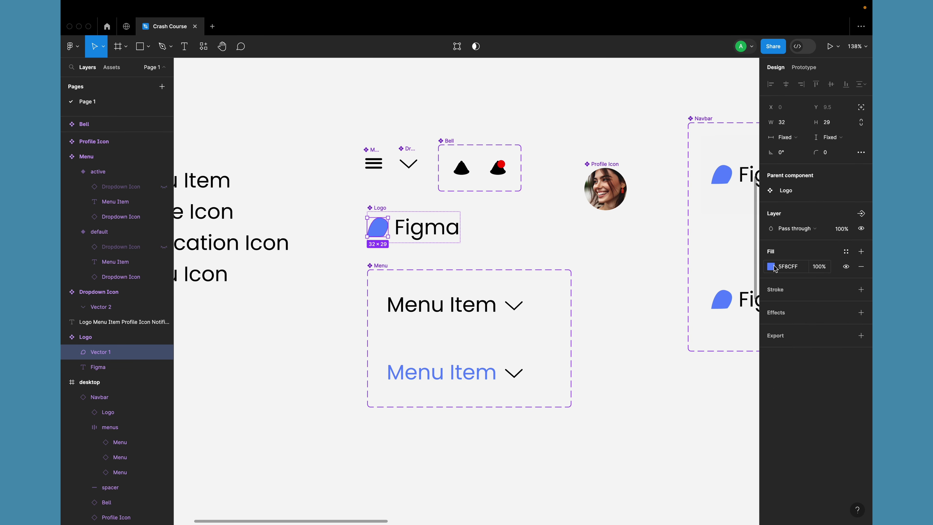
{"action": "left_click", "coordinate": [846, 253]}
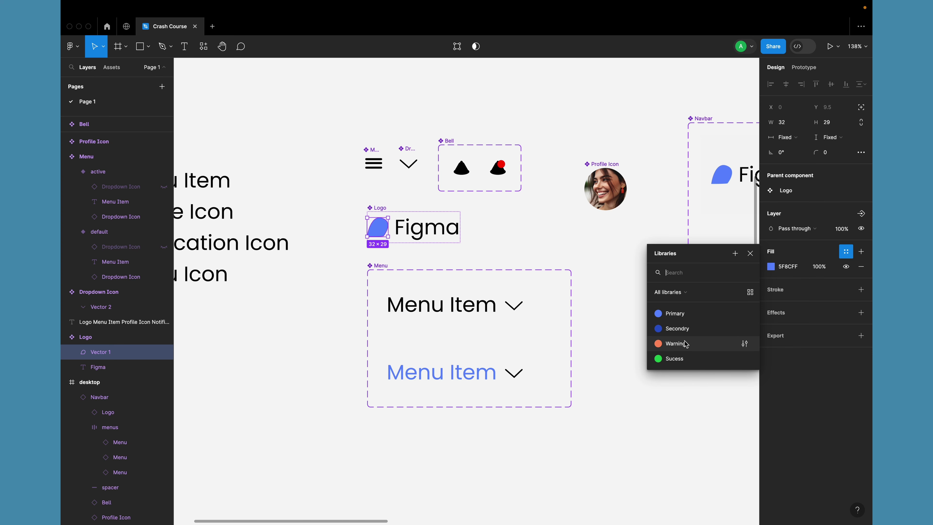
{"action": "left_click", "coordinate": [675, 343]}
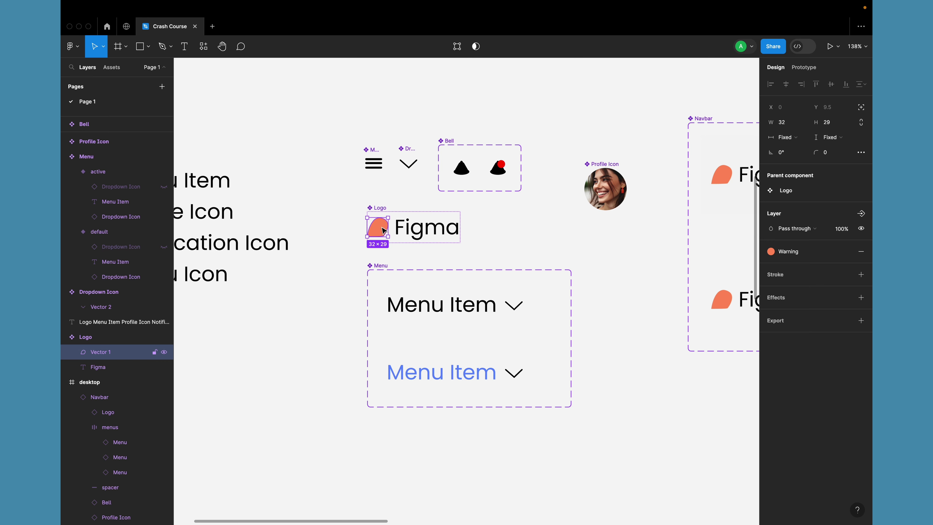
{"action": "scroll", "coordinate": [475, 261], "scroll_direction": "right", "scroll_amount": 5}
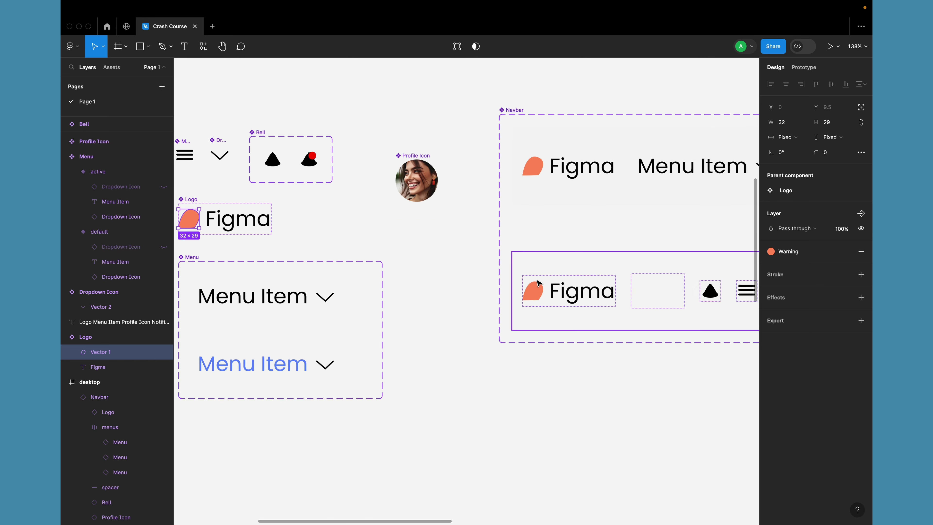
{"action": "scroll", "coordinate": [540, 294], "scroll_direction": "down", "scroll_amount": 5}
{"action": "scroll", "coordinate": [538, 368], "scroll_direction": "down", "scroll_amount": 5}
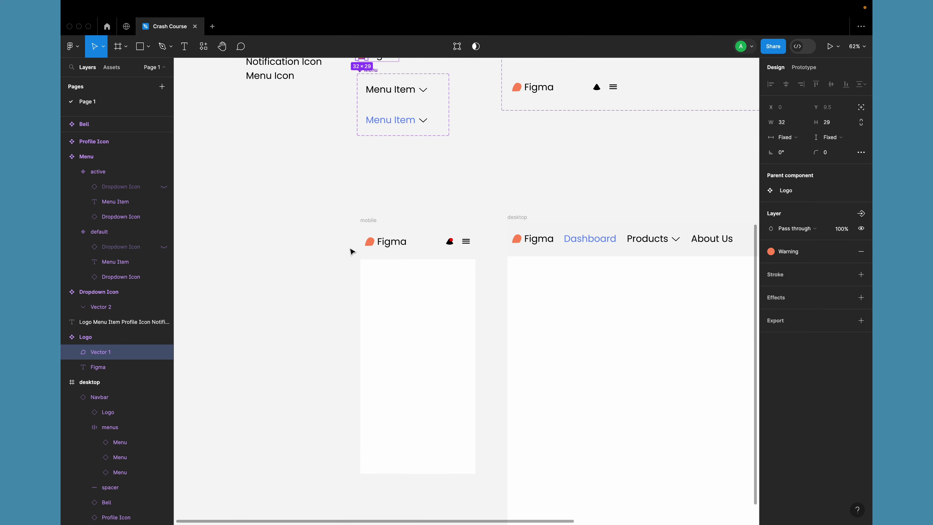
Step: Switch the fill style of the Logo component's shape to Primary
{"action": "scroll", "coordinate": [526, 254], "scroll_direction": "up", "scroll_amount": 5}
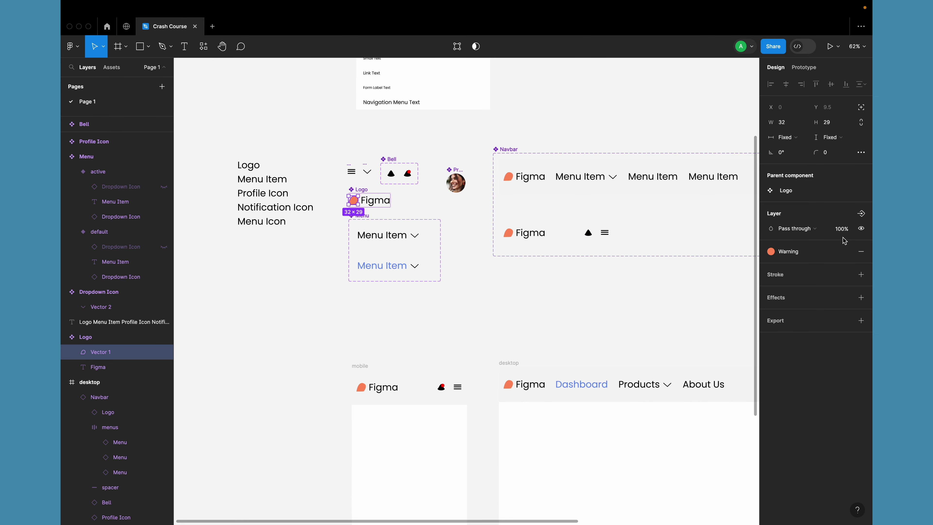
{"action": "left_click", "coordinate": [791, 253]}
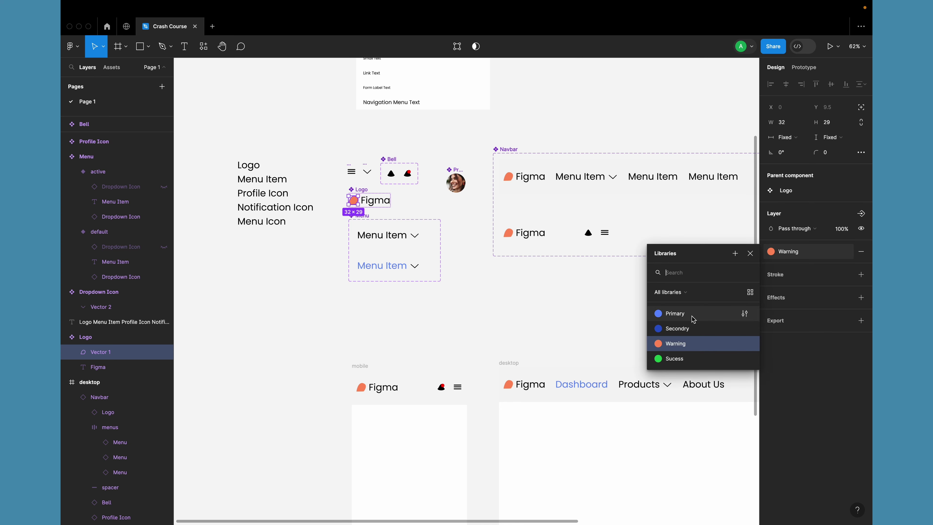
{"action": "left_click", "coordinate": [676, 313]}
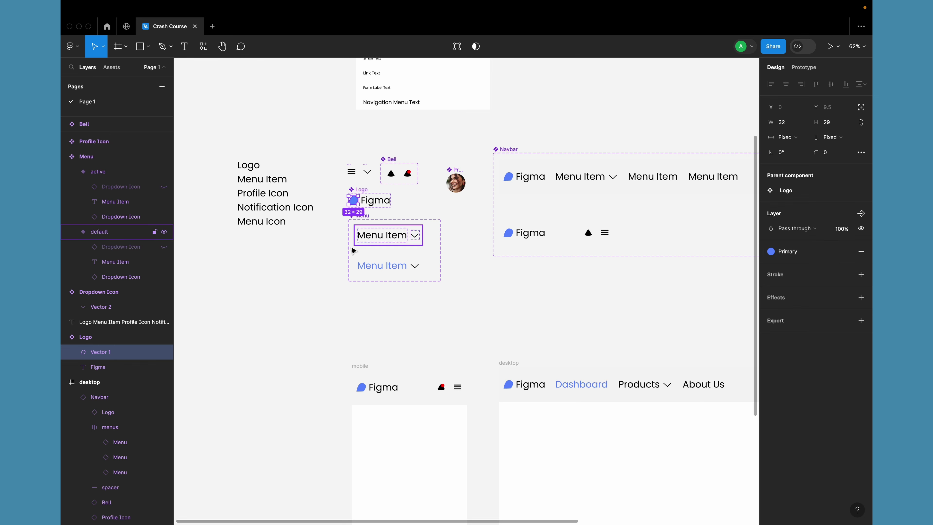
Step: Apply the Navigation Menu Text style to the Menu Item text in both the default and active variants of the Menu component
{"action": "double_click", "coordinate": [366, 267]}
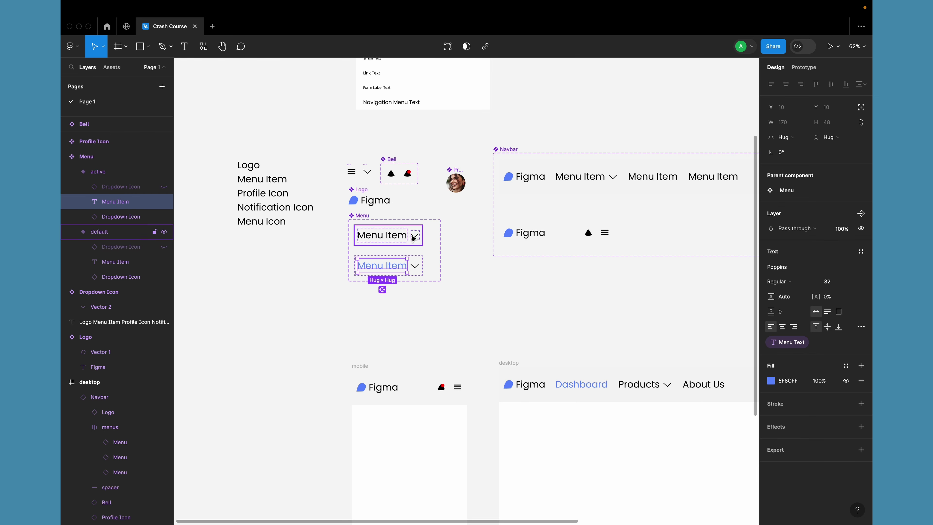
{"action": "scroll", "coordinate": [396, 294], "scroll_direction": "up", "scroll_amount": 1}
{"action": "scroll", "coordinate": [397, 294], "scroll_direction": "up", "scroll_amount": 3}
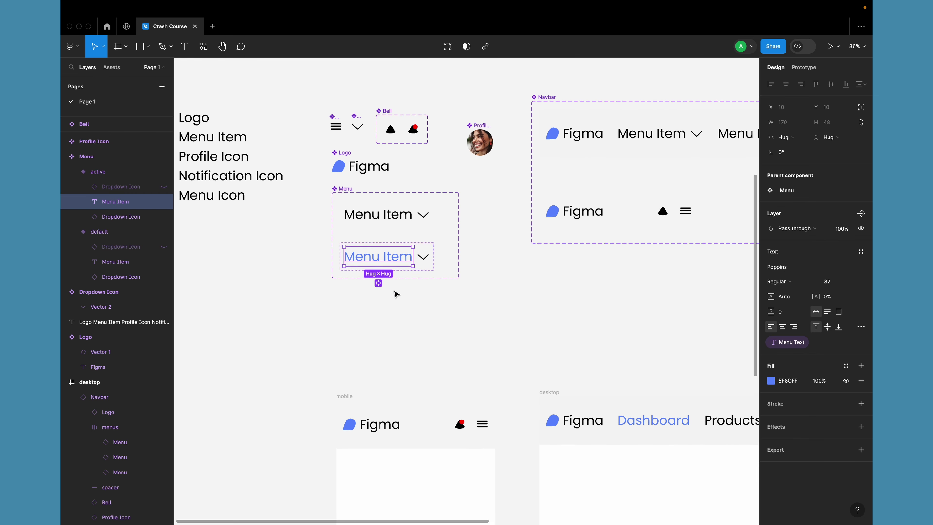
{"action": "left_click", "coordinate": [383, 220]}
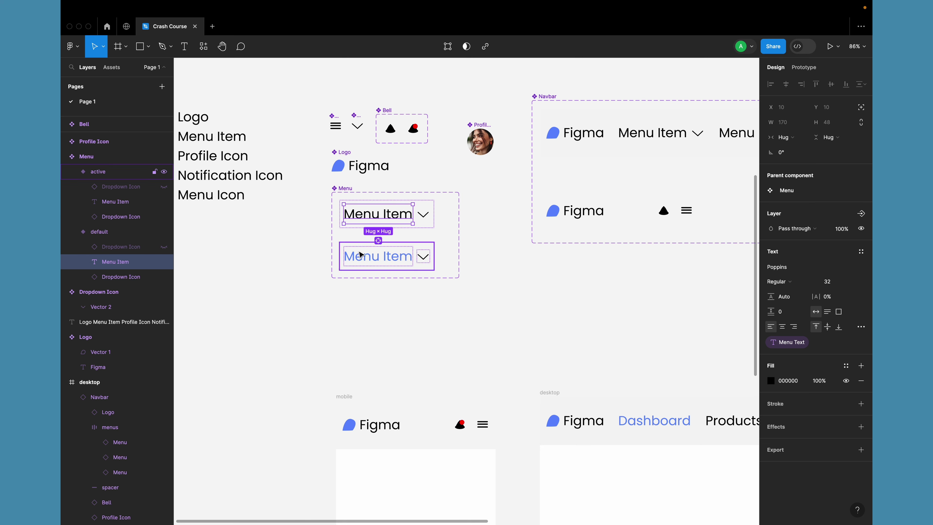
{"action": "left_click", "coordinate": [367, 257], "text": "shift"}
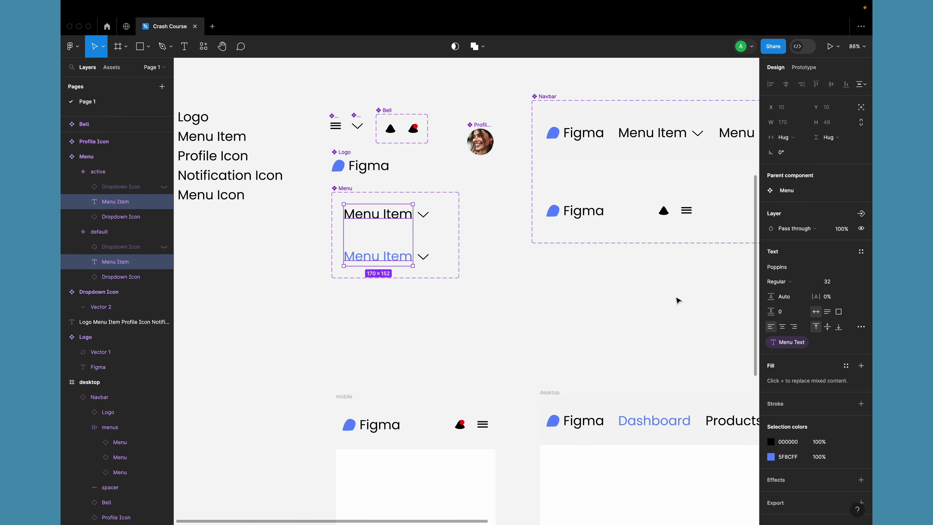
{"action": "left_click", "coordinate": [862, 253]}
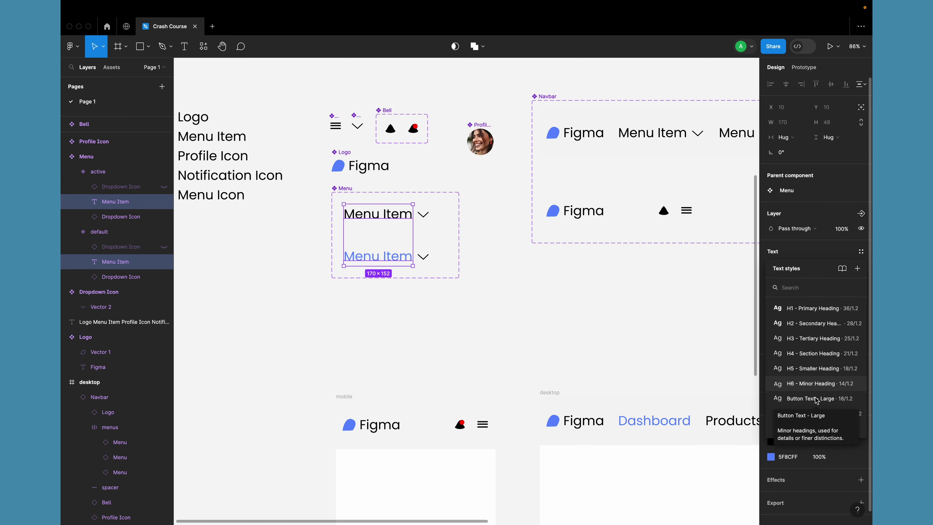
{"action": "scroll", "coordinate": [823, 415], "scroll_direction": "down", "scroll_amount": 3}
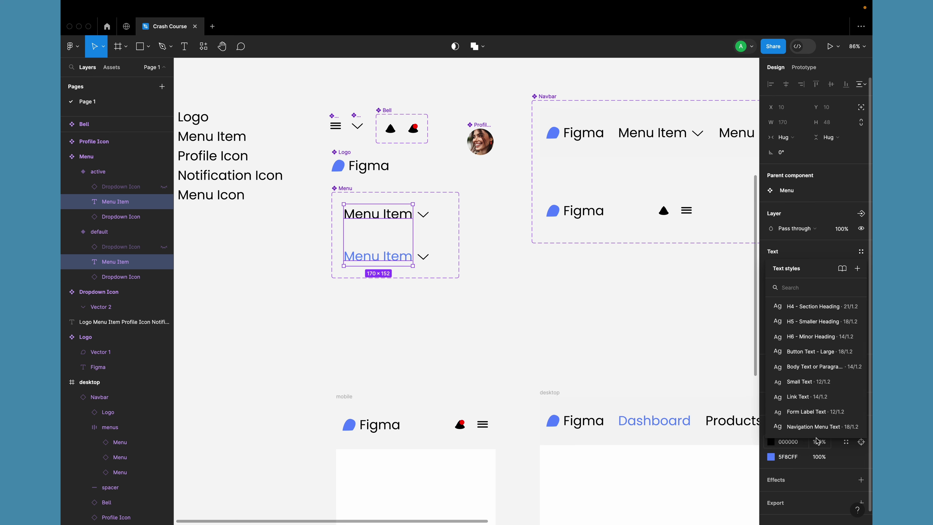
{"action": "left_click", "coordinate": [804, 427]}
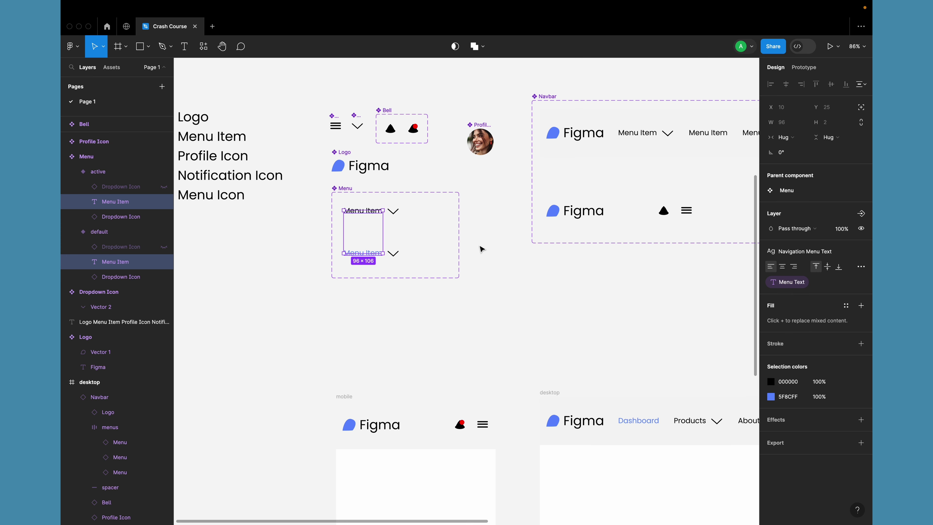
{"action": "left_click", "coordinate": [485, 265]}
Step: Apply the Secondry color style to the active Menu variant's text and check the menu items in the mobile and desktop navbars
{"action": "left_click", "coordinate": [366, 258]}
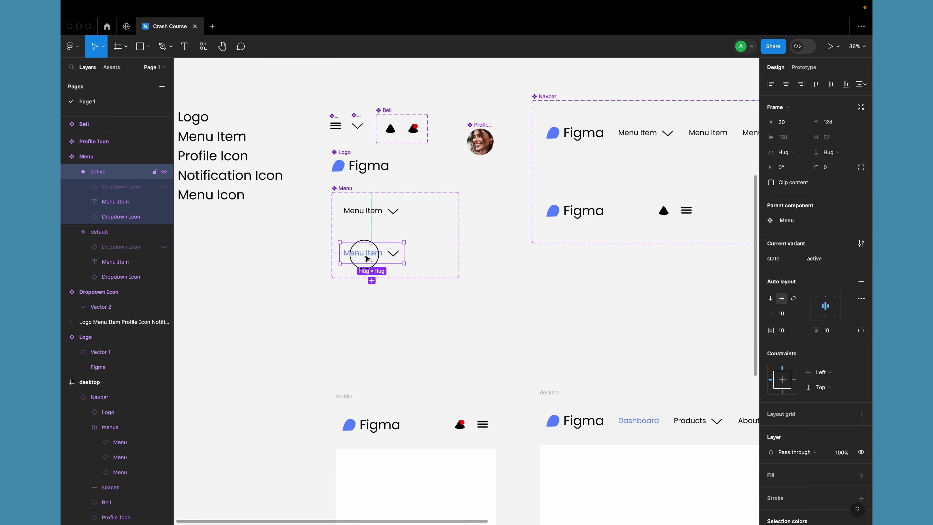
{"action": "left_click", "coordinate": [366, 253]}
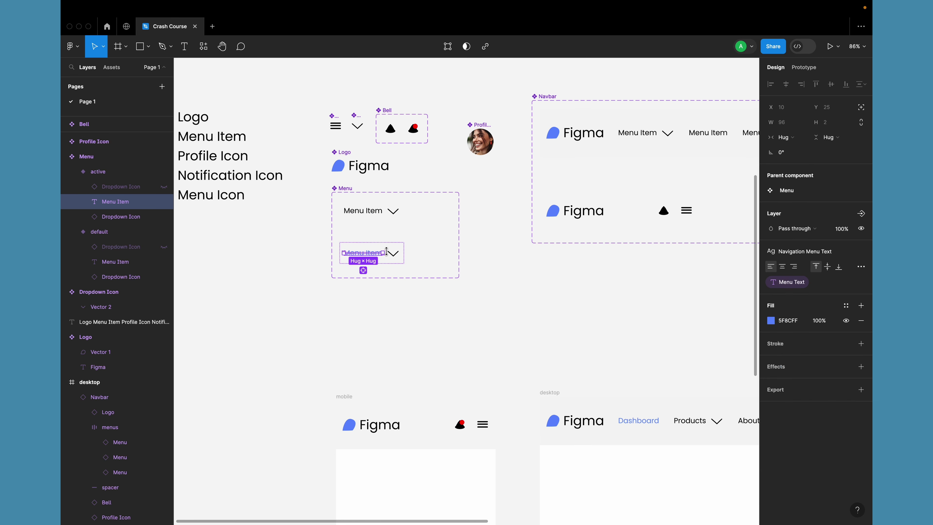
{"action": "left_click", "coordinate": [846, 306]}
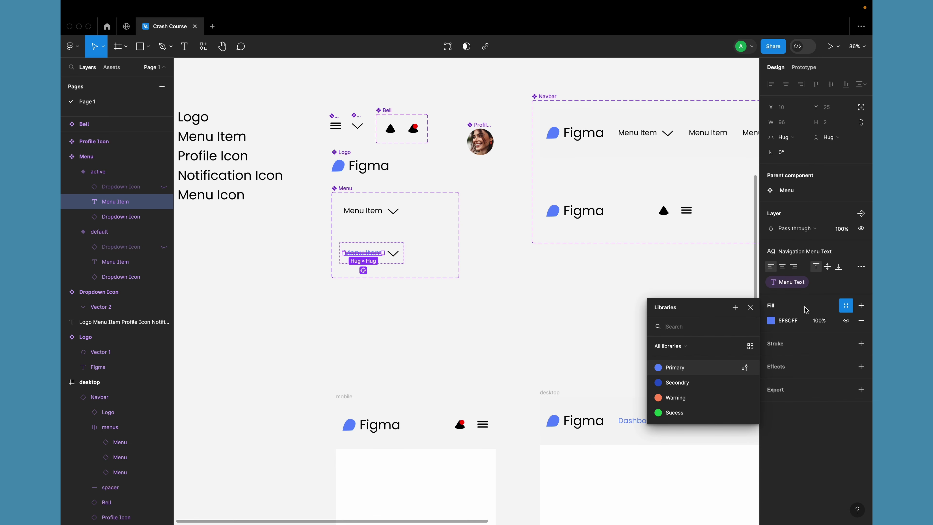
{"action": "left_click", "coordinate": [685, 386]}
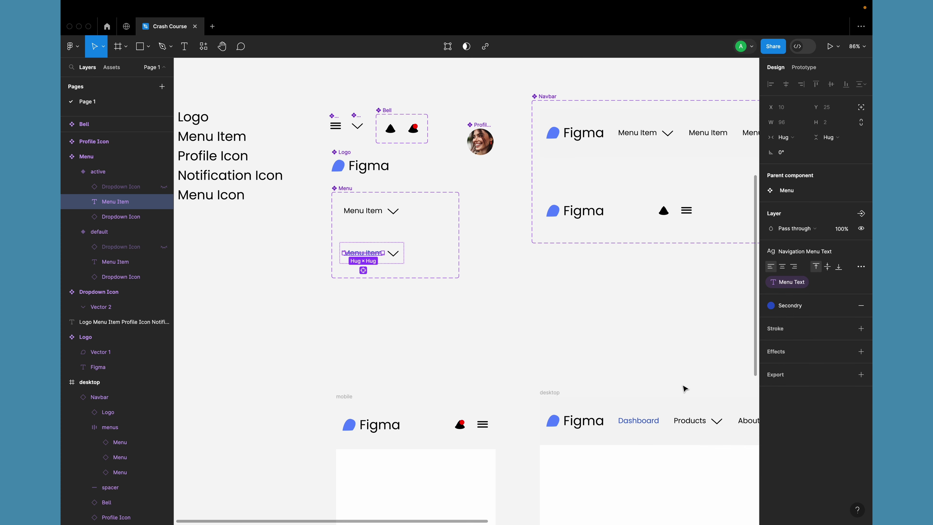
{"action": "left_click", "coordinate": [566, 339]}
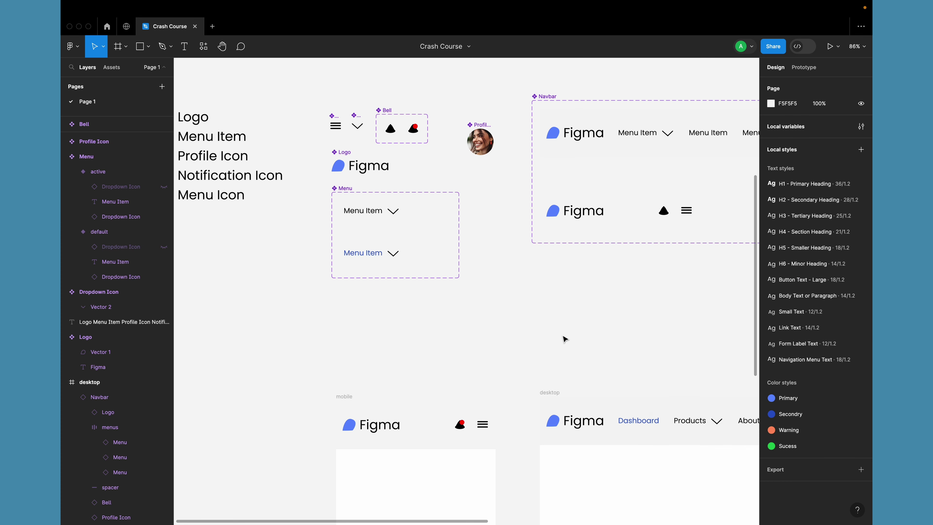
{"action": "scroll", "coordinate": [565, 338], "scroll_direction": "right", "scroll_amount": 2}
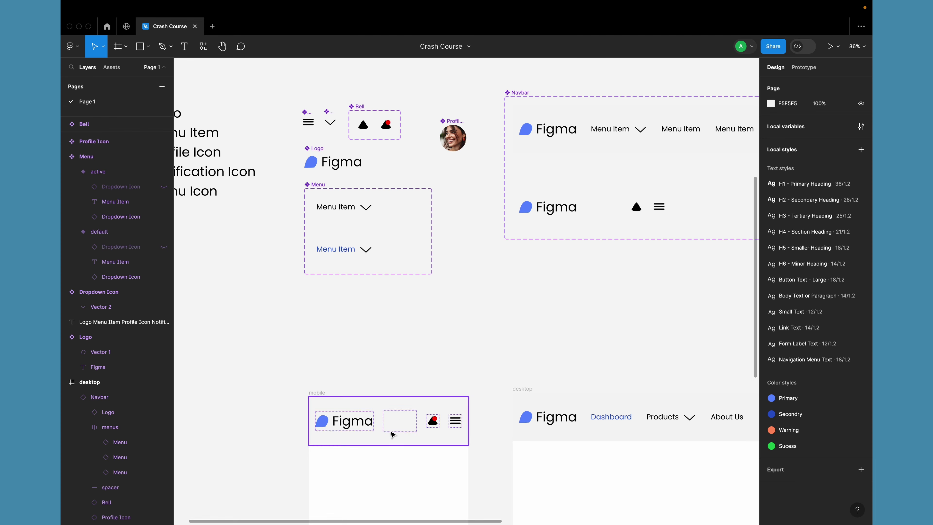
{"action": "scroll", "coordinate": [461, 365], "scroll_direction": "down", "scroll_amount": 5, "text": "ctrl"}
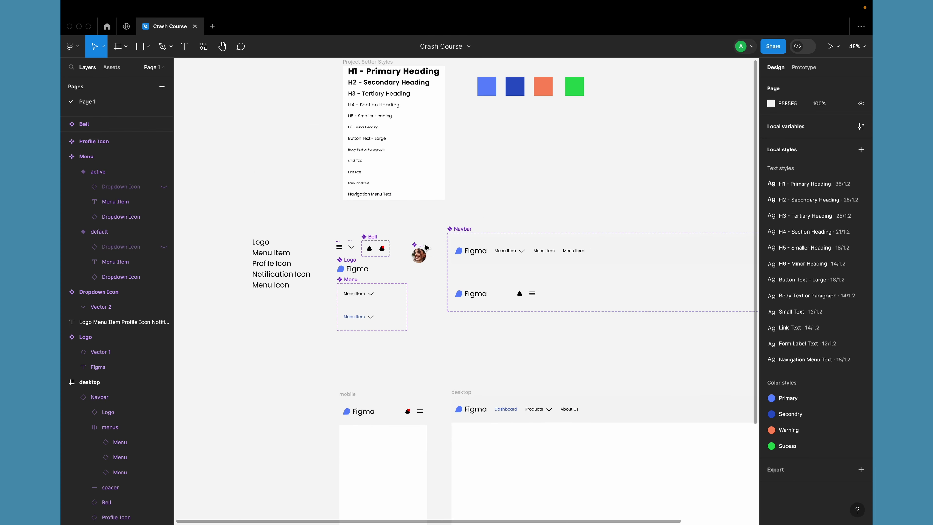
{"action": "scroll", "coordinate": [486, 221], "scroll_direction": "up", "scroll_amount": 5, "text": "ctrl"}
{"action": "scroll", "coordinate": [515, 361], "scroll_direction": "down", "scroll_amount": 5}
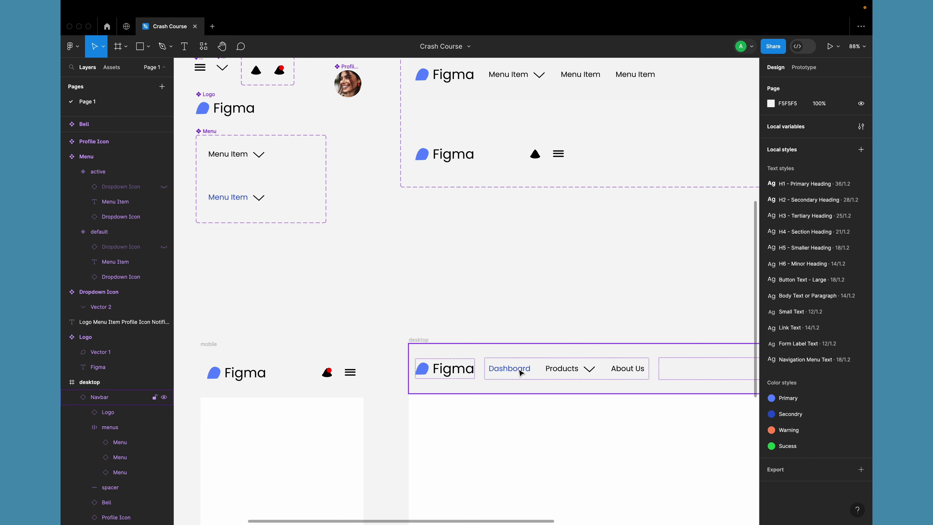
Step: Try the Warning color style on the active Menu variant's text and check the overall layout with nothing selected
{"action": "double_click", "coordinate": [226, 198]}
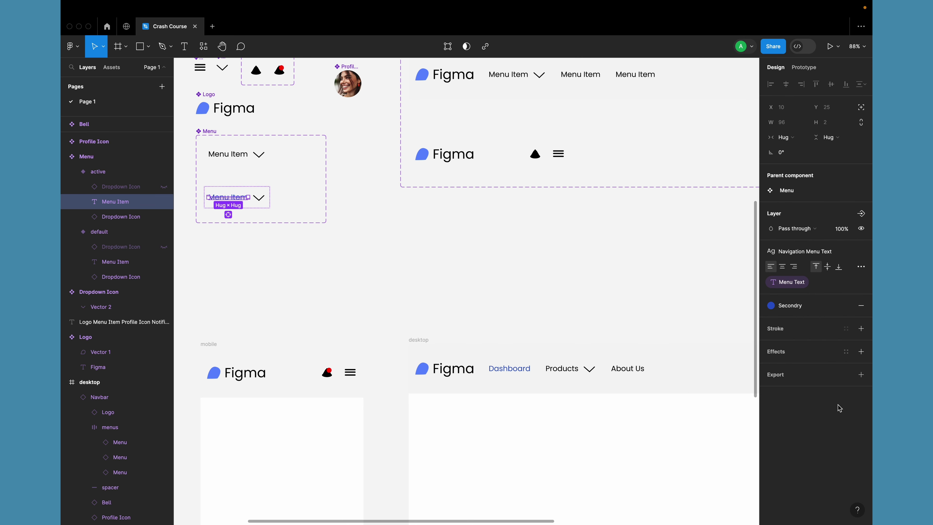
{"action": "left_click", "coordinate": [786, 307]}
{"action": "left_click", "coordinate": [677, 397]}
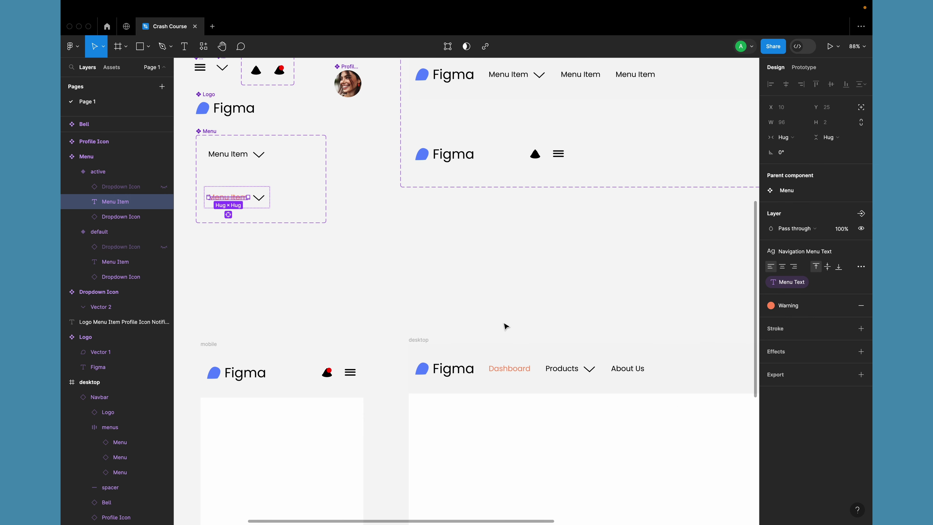
{"action": "scroll", "coordinate": [506, 325], "scroll_direction": "down", "scroll_amount": 5}
{"action": "scroll", "coordinate": [522, 319], "scroll_direction": "down", "scroll_amount": 5}
{"action": "left_click", "coordinate": [540, 313]}
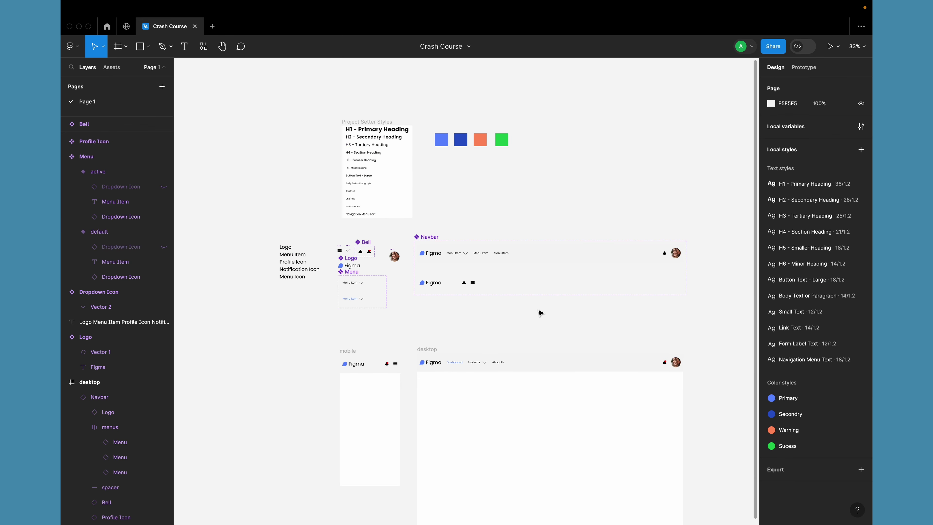